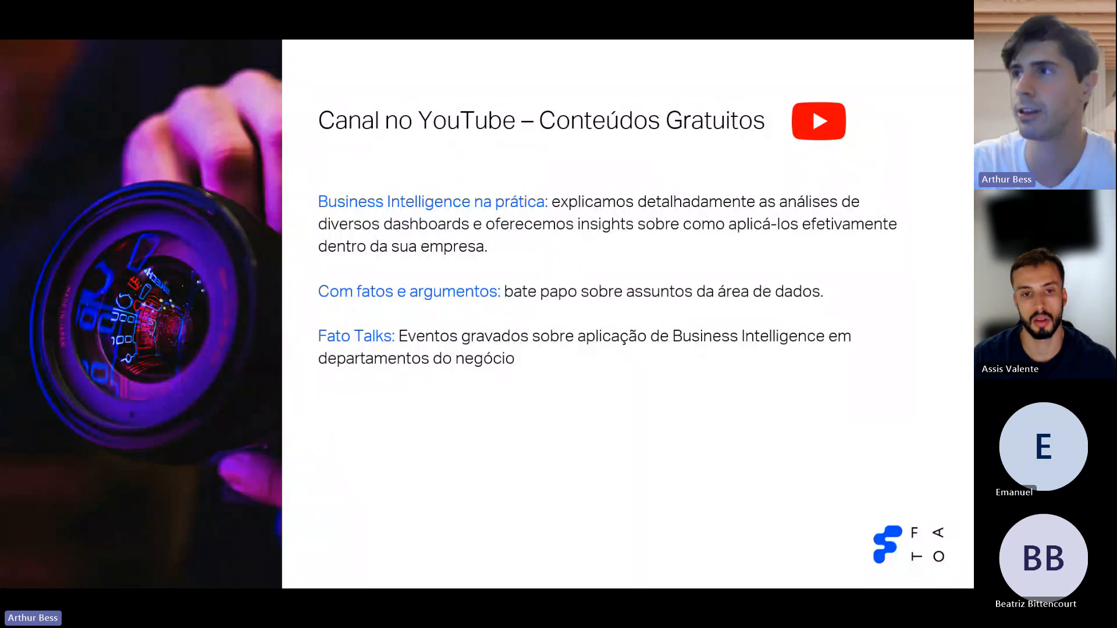
# Advance the slideshow past Empresas atendidas and Cases de Sucesso to the coffee-shop sales dashboard slide.
pyautogui.click(820, 313)
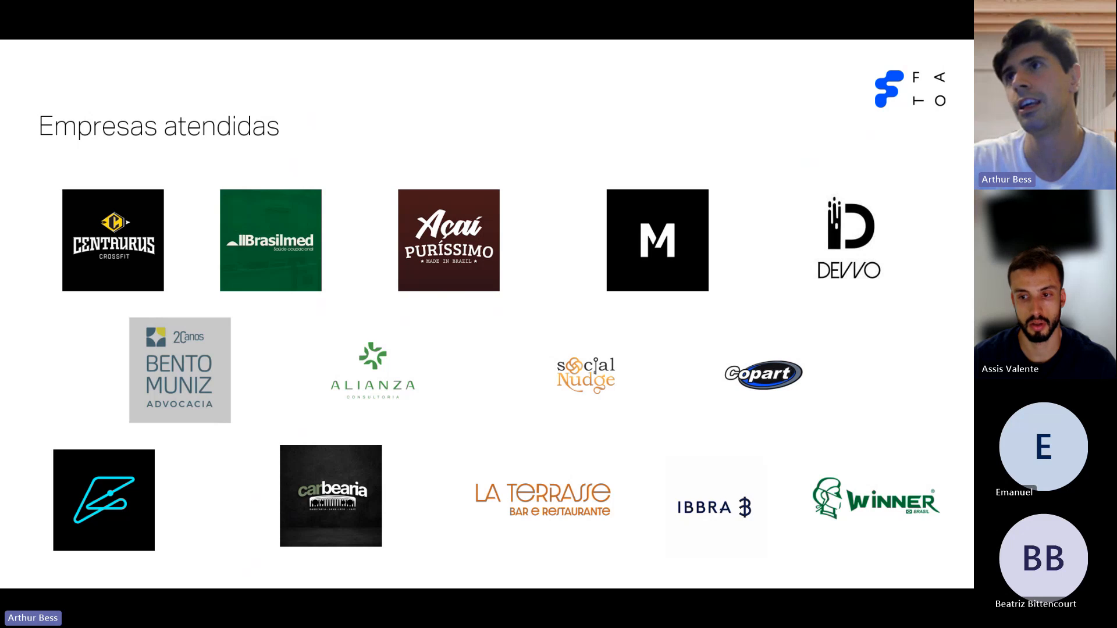
pyautogui.press('Right')
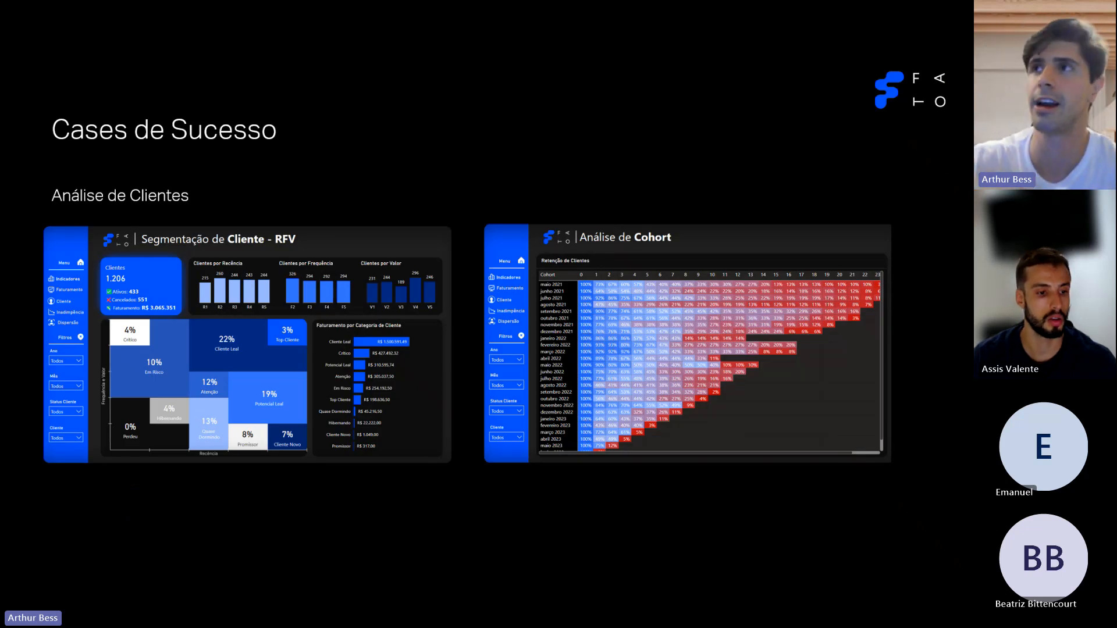
pyautogui.press('Right')
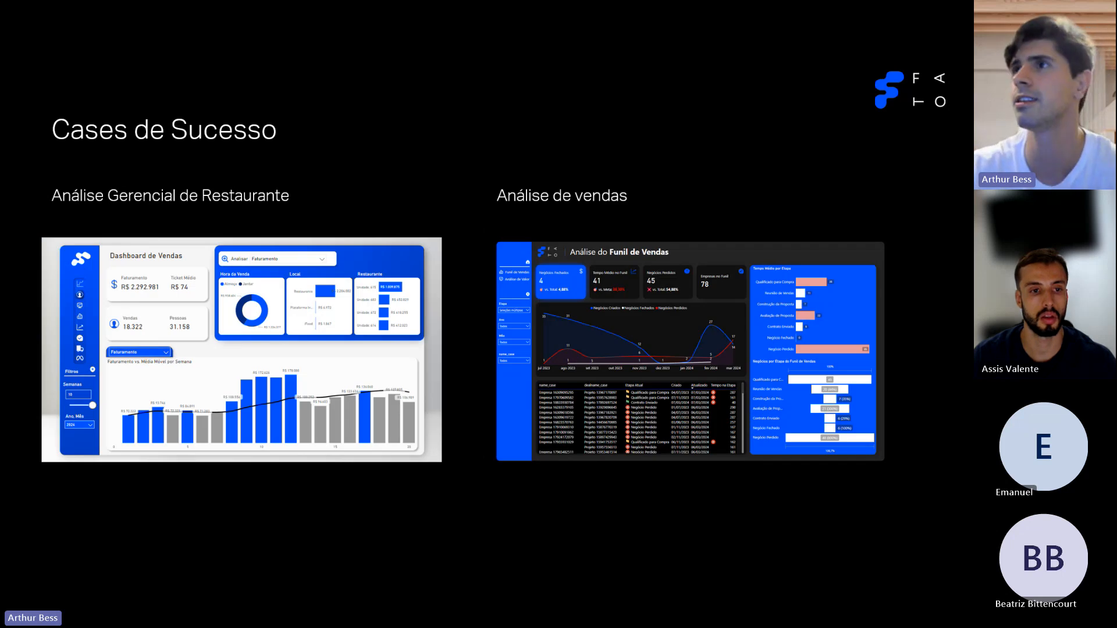
pyautogui.press('Right')
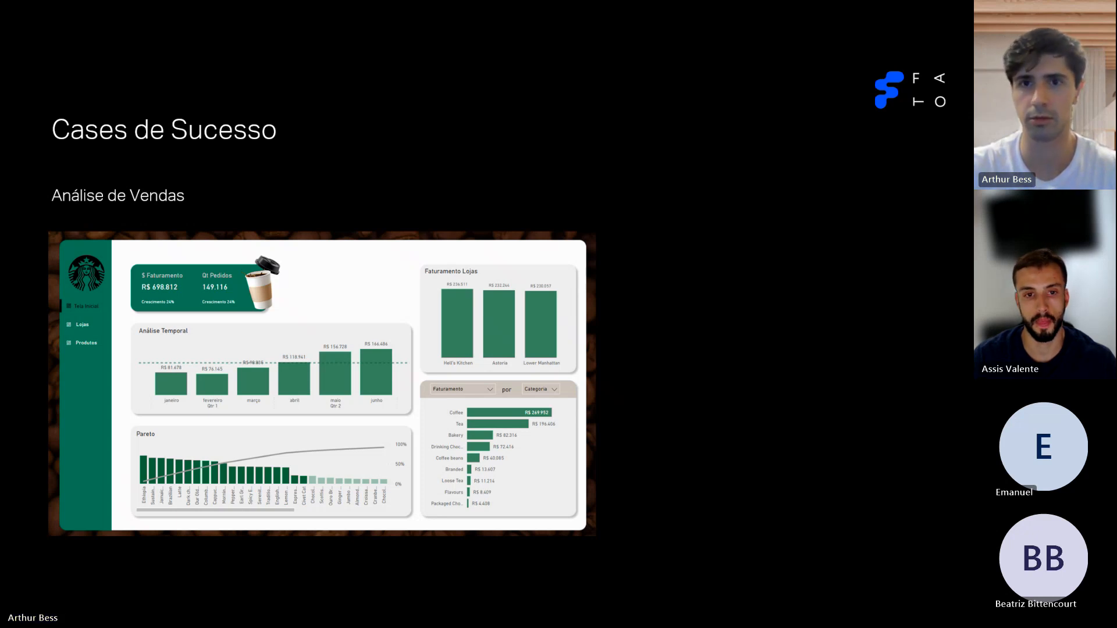
# Leave the slideshow and bring the blank Power BI Desktop report to the front.
pyautogui.hotkey('alt', 'Tab')
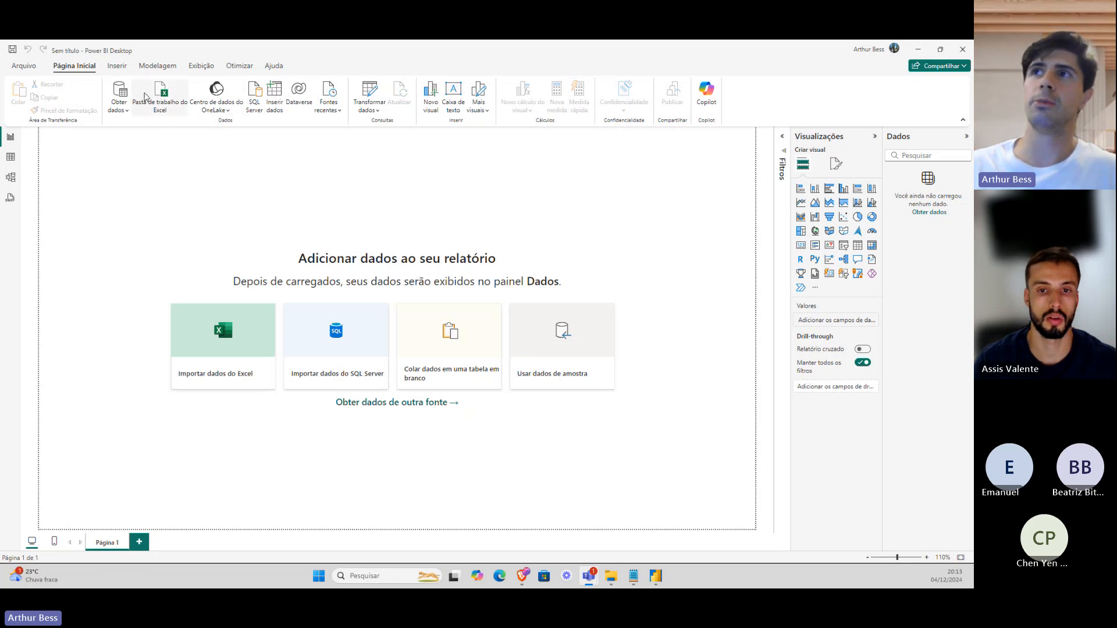
# Open the Obter dados list of common data sources on Página Inicial.
pyautogui.click(120, 110)
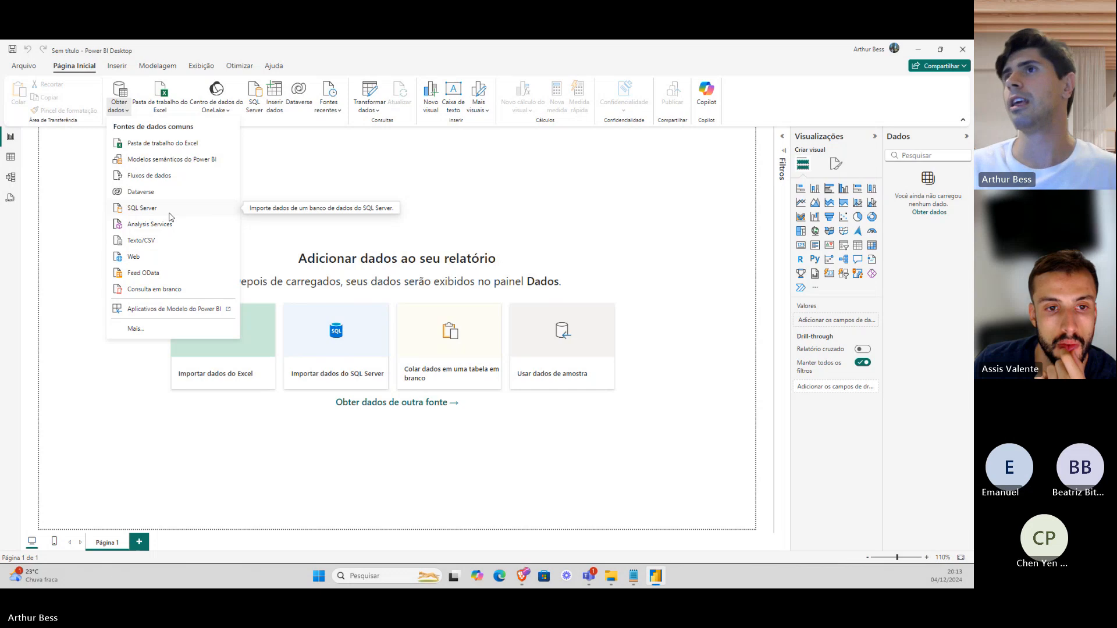
# Abandon an Excel import, then open Vendas de Cafés.csv from Desafio 04-12 as a Text/CSV source.
pyautogui.click(181, 147)
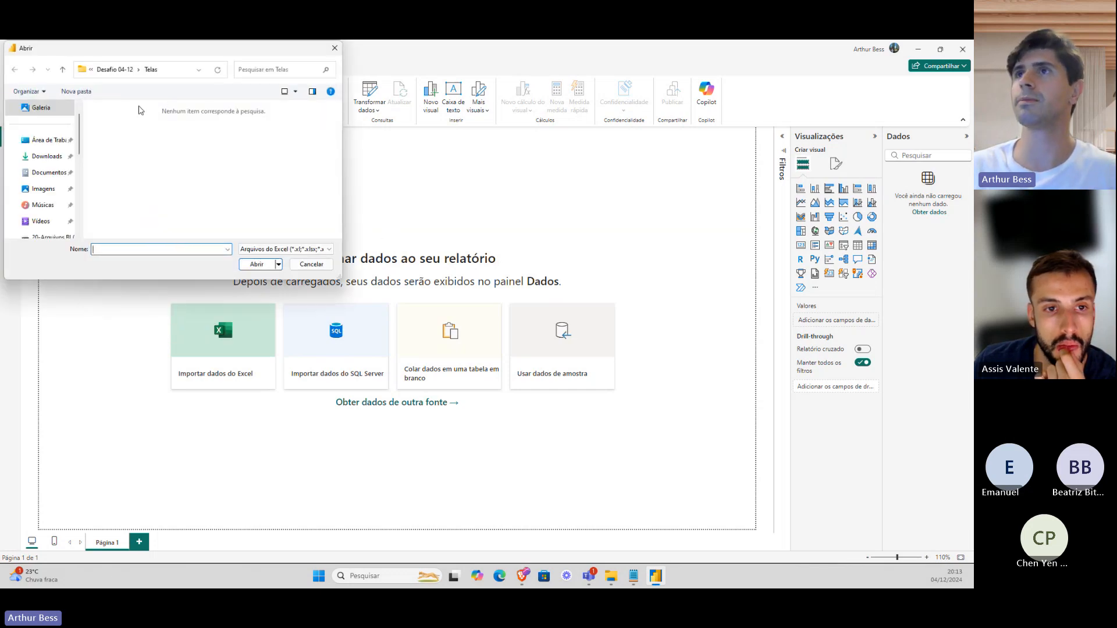
pyautogui.click(120, 69)
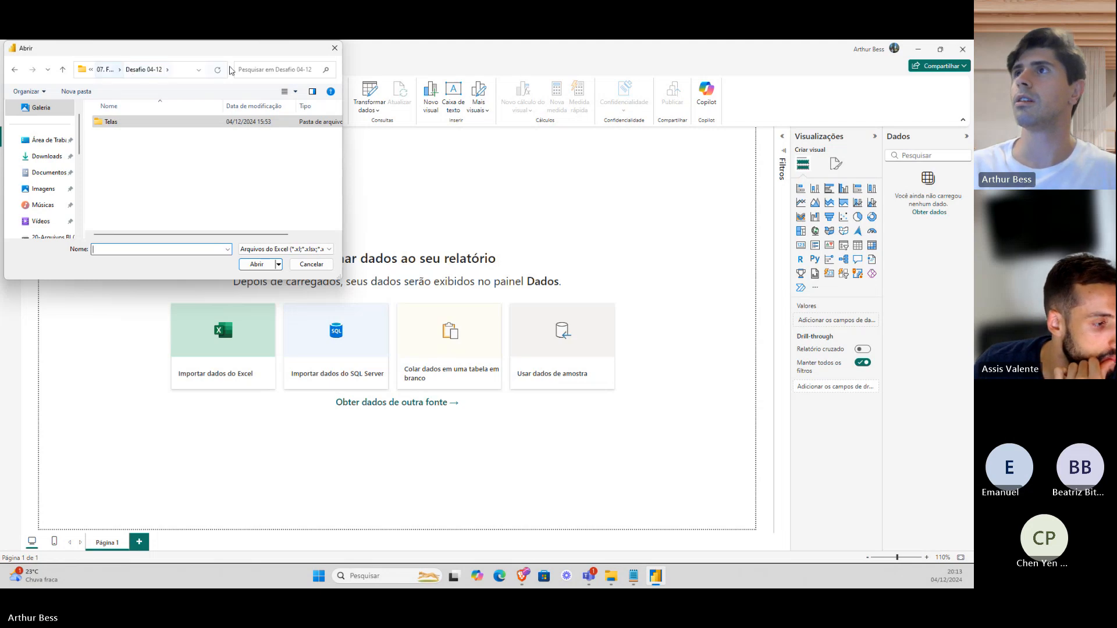
pyautogui.click(335, 47)
pyautogui.click(123, 110)
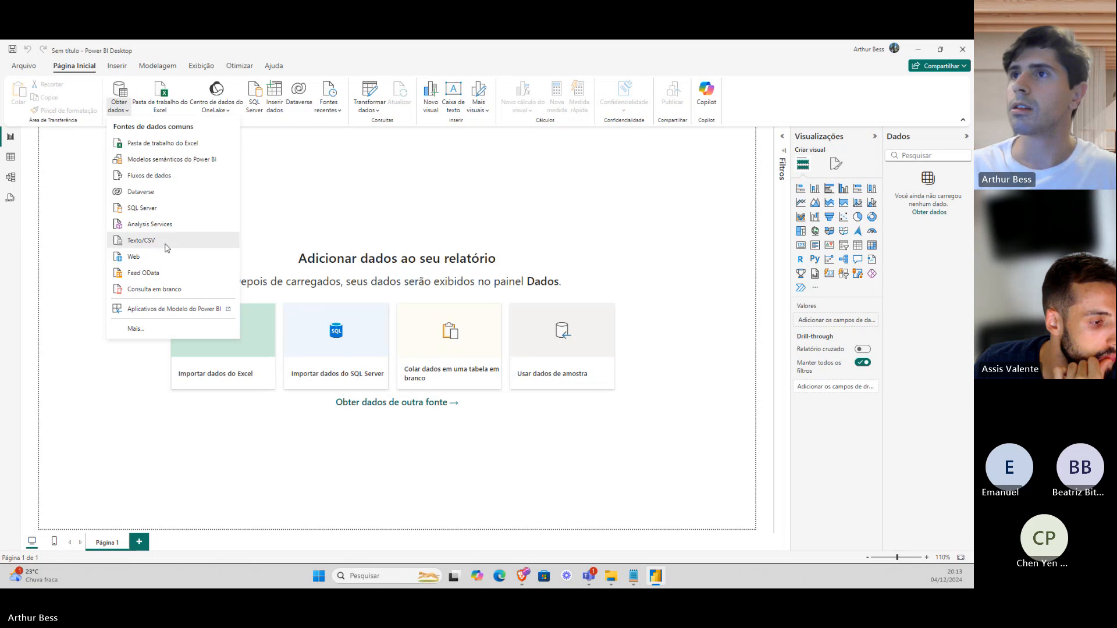
pyautogui.click(141, 240)
pyautogui.click(115, 69)
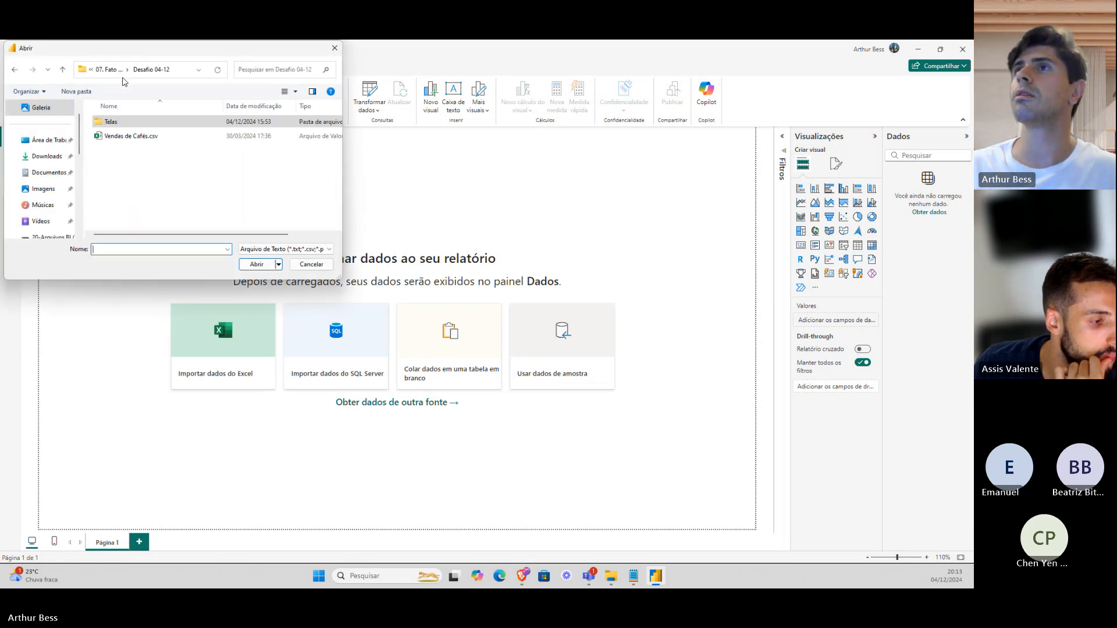
pyautogui.click(145, 136)
pyautogui.click(257, 265)
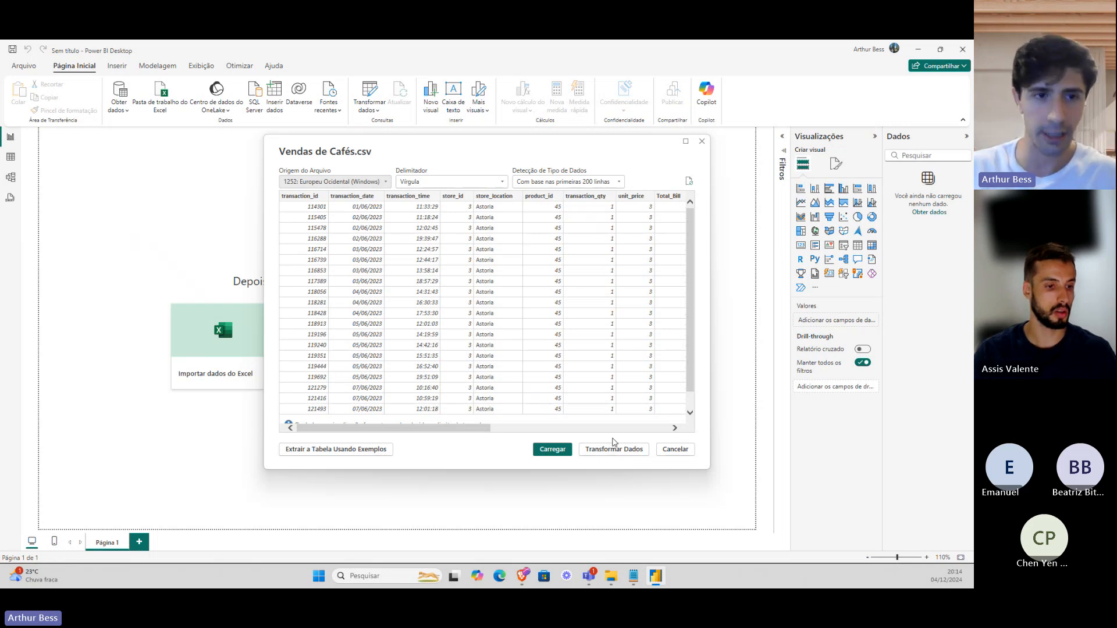
# Load the Vendas de Cafés preview into the Power Query Editor with Transformar Dados.
pyautogui.click(614, 447)
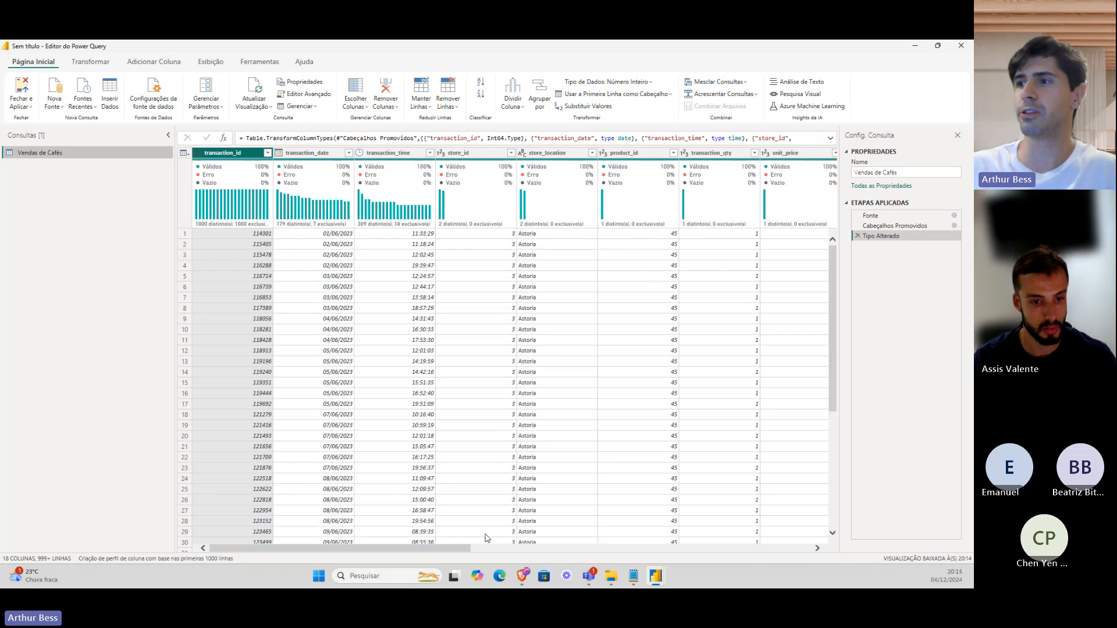
# Profile transaction_date, transaction_time, store_id and store_location, showing Astoria and Lower Manhattan, with a taller grid.
pyautogui.moveTo(445, 548); pyautogui.dragTo(362, 534)
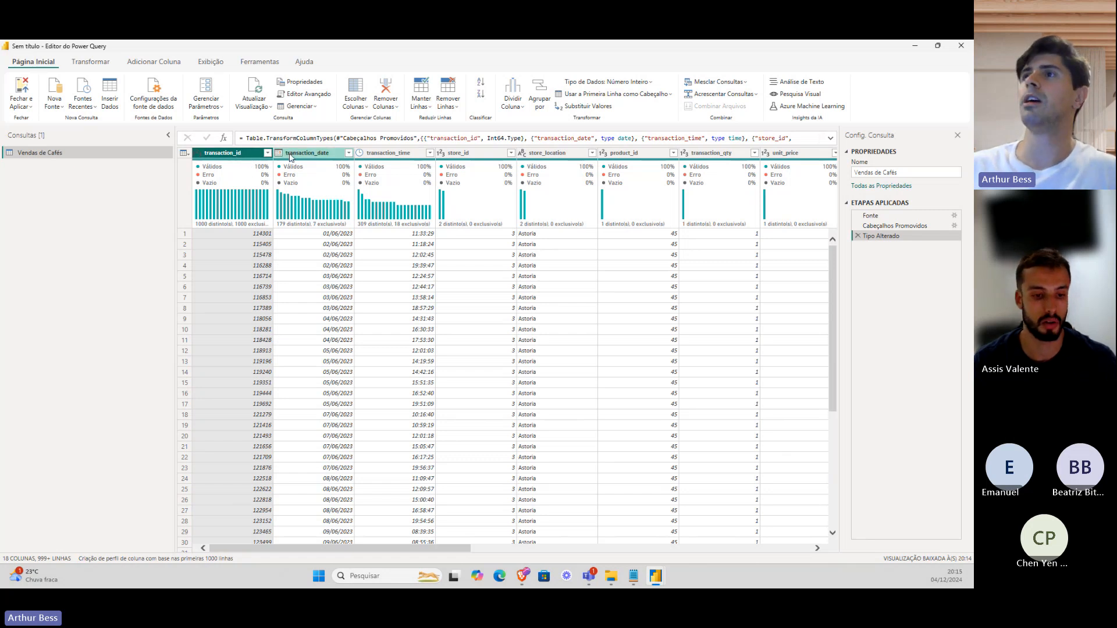
pyautogui.click(344, 155)
pyautogui.click(396, 153)
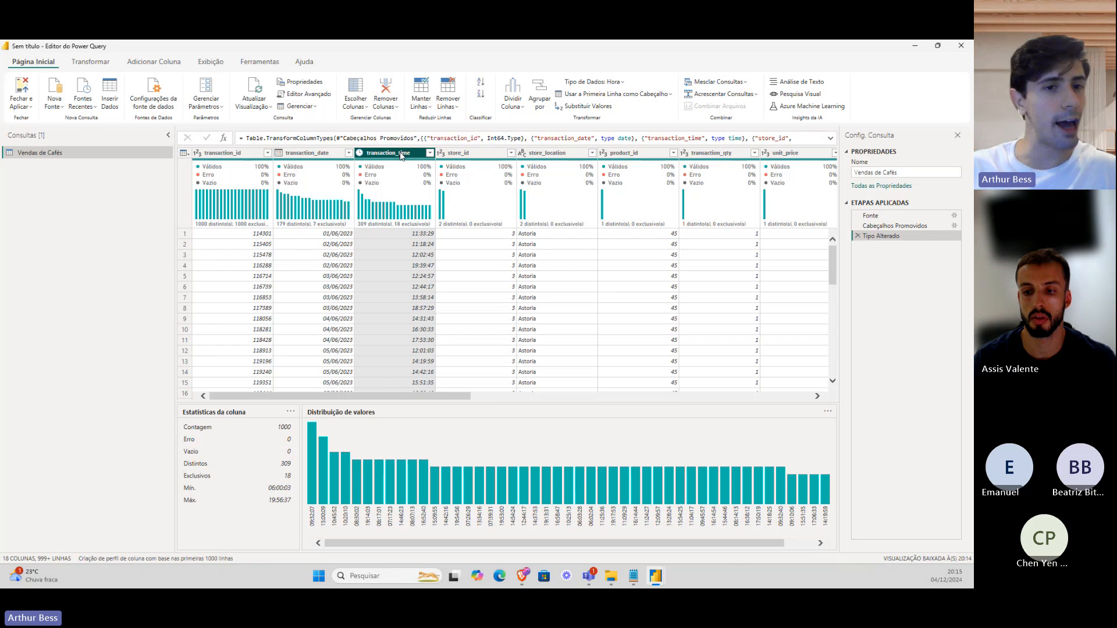
pyautogui.click(469, 154)
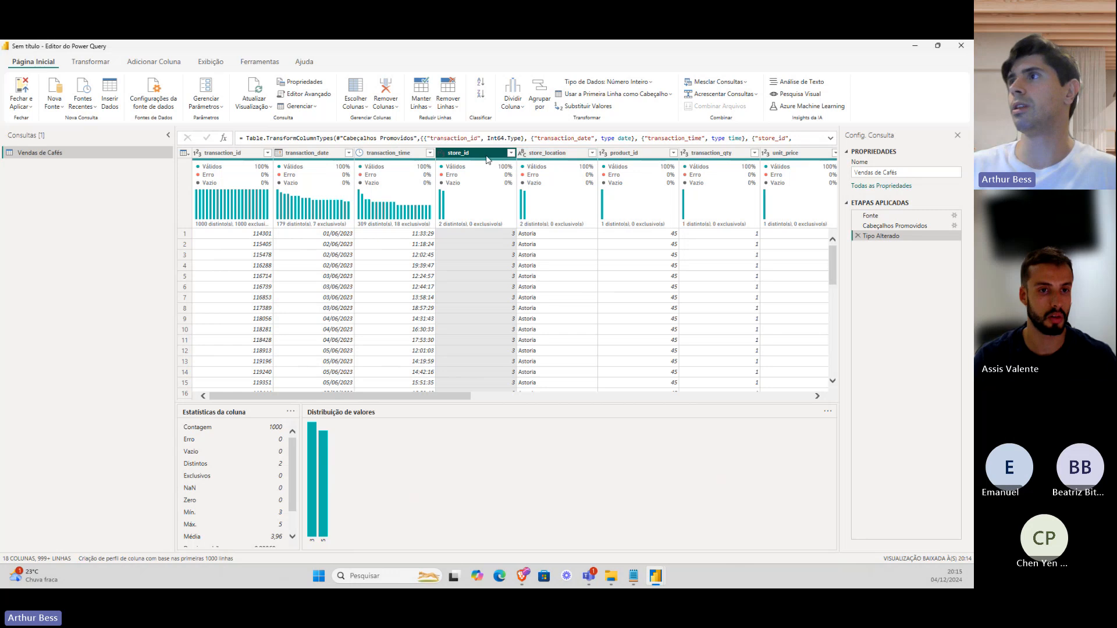
pyautogui.click(547, 155)
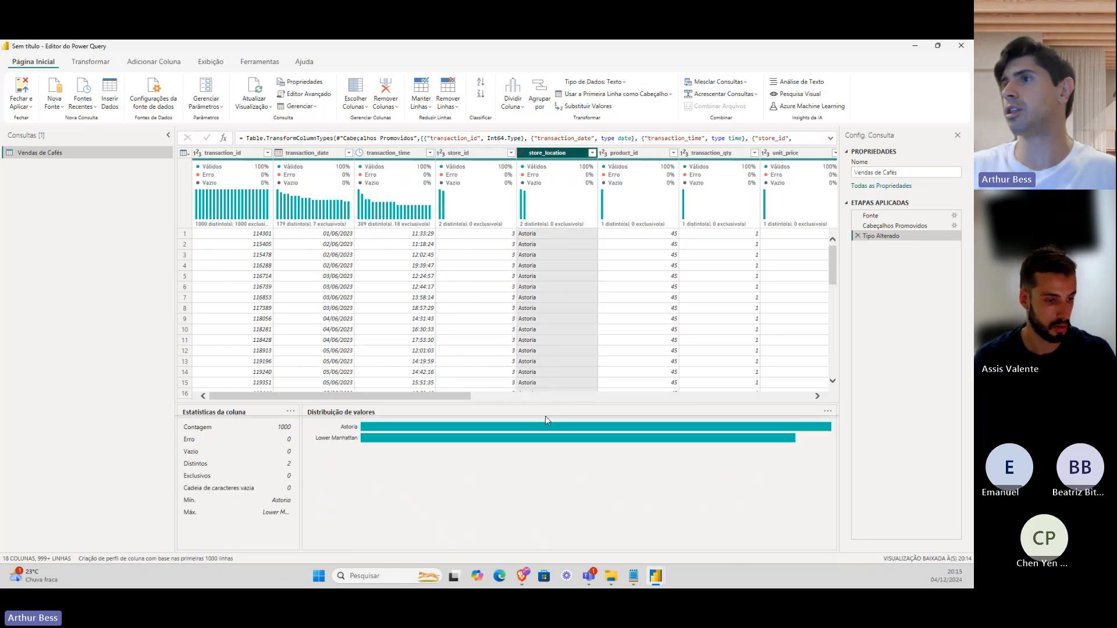
pyautogui.moveTo(546, 424); pyautogui.dragTo(545, 445)
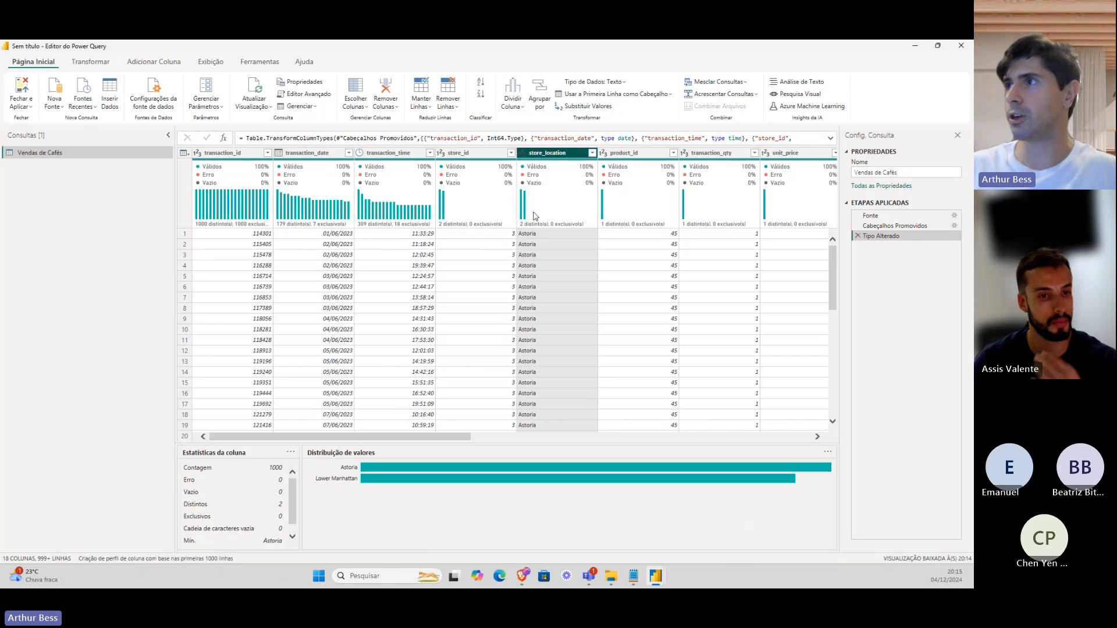
pyautogui.moveTo(540, 200)
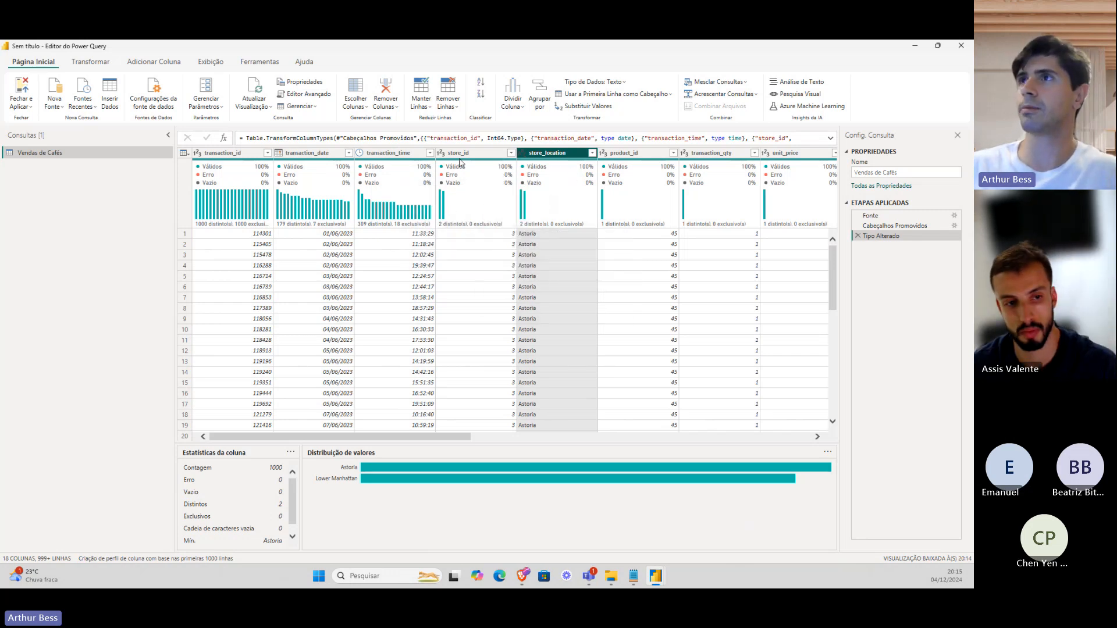
# Browse the Exibição, Ferramentas and Transformar ribbon tabs.
pyautogui.click(214, 63)
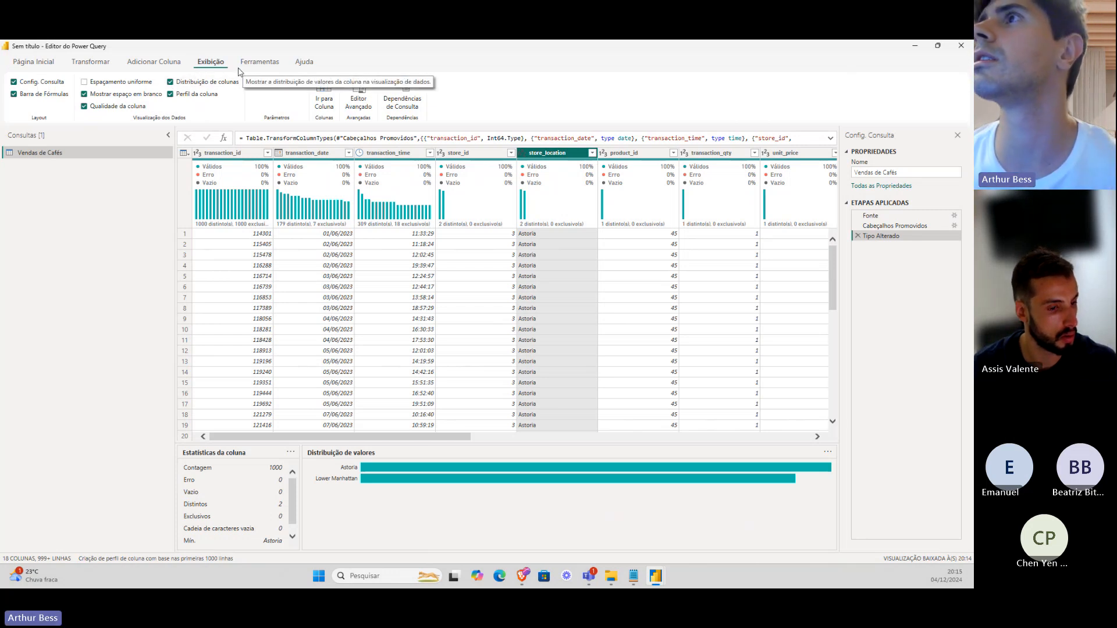
pyautogui.click(280, 62)
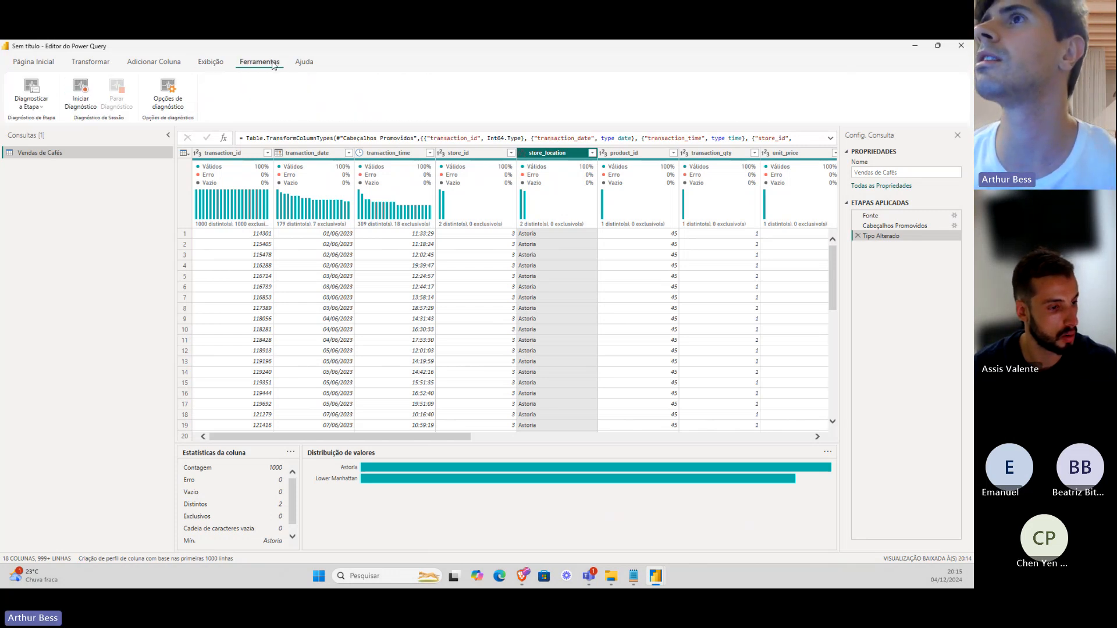
pyautogui.click(80, 61)
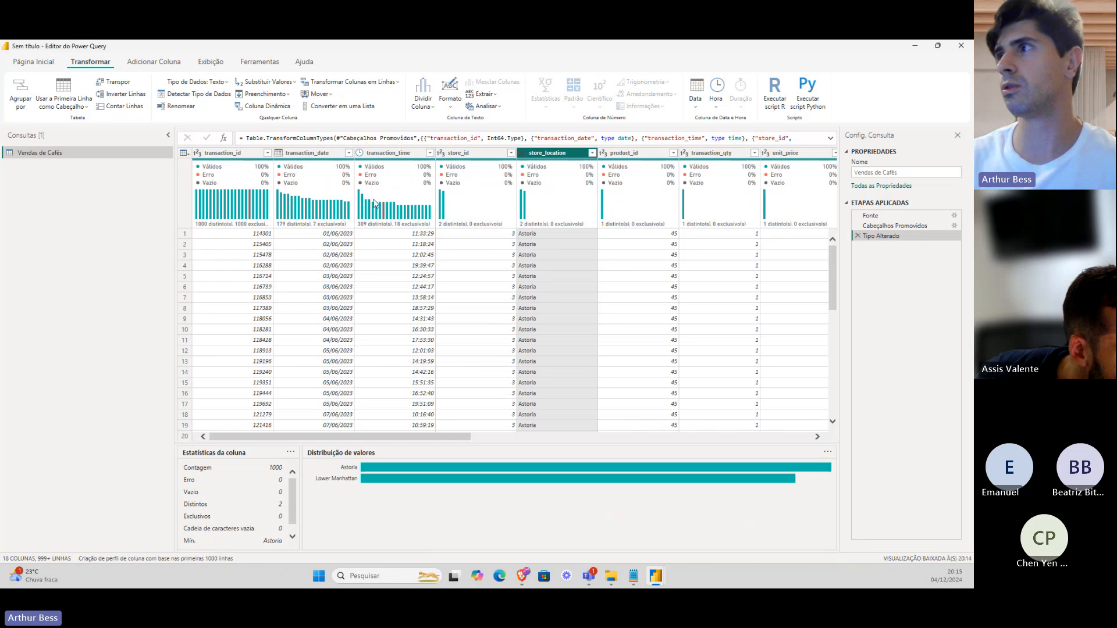
# Load store_location's full value list, spotting Hell's Kitchen, and close it without filtering.
pyautogui.click(234, 198)
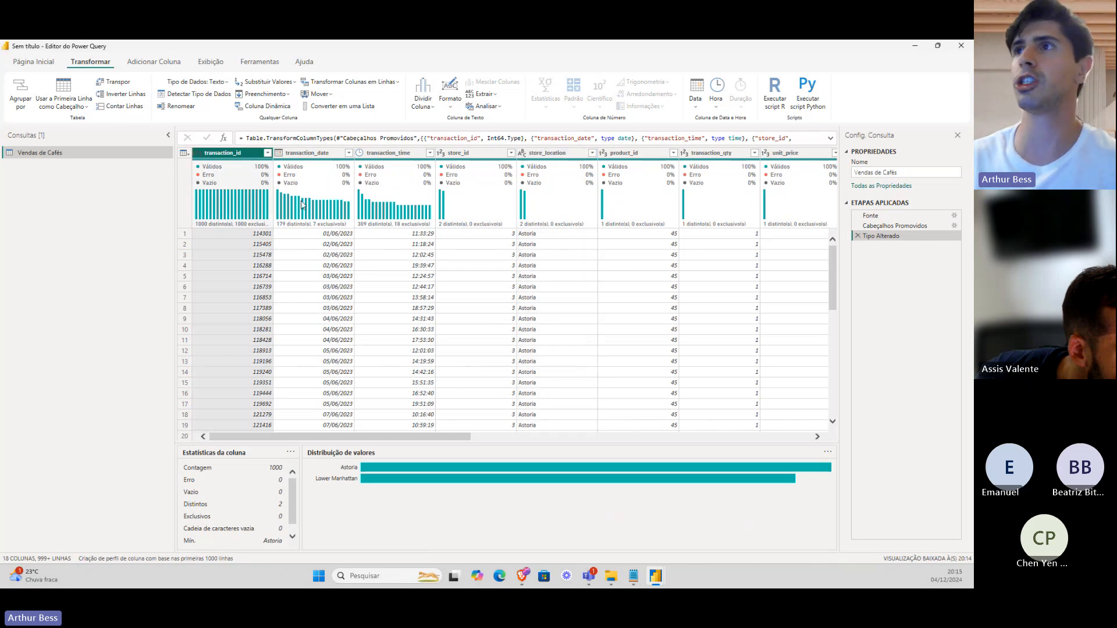
pyautogui.click(288, 206)
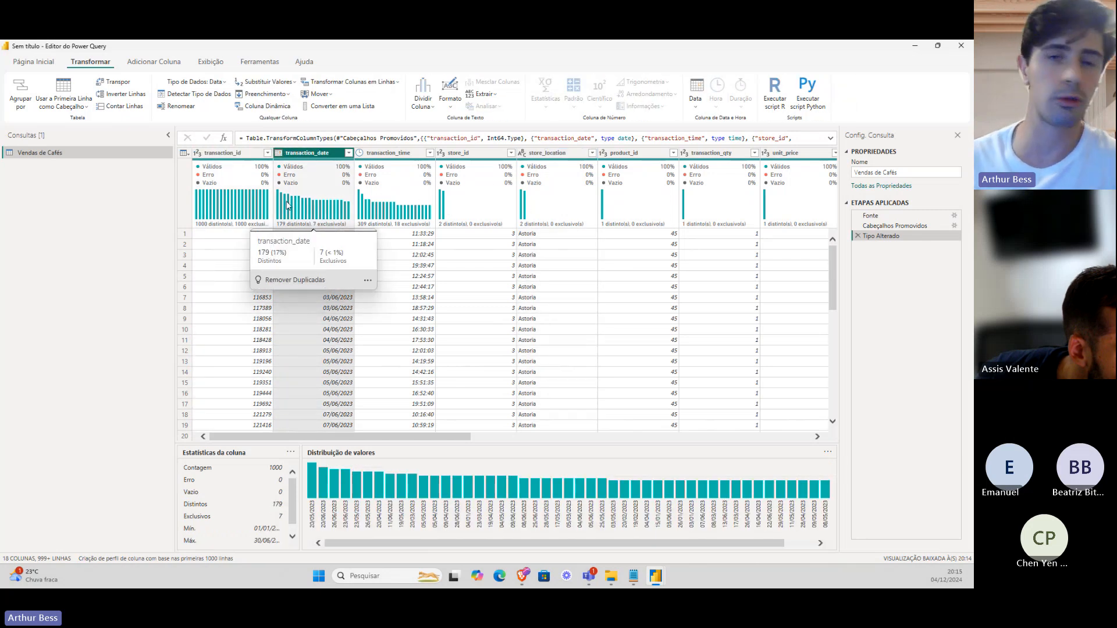
pyautogui.click(549, 175)
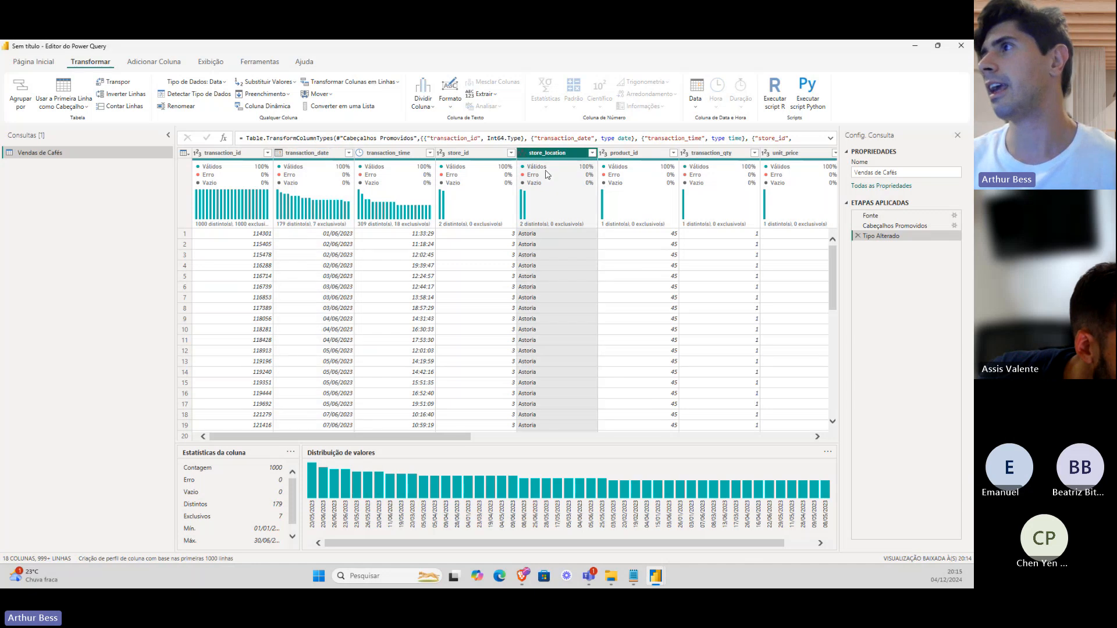
pyautogui.click(591, 153)
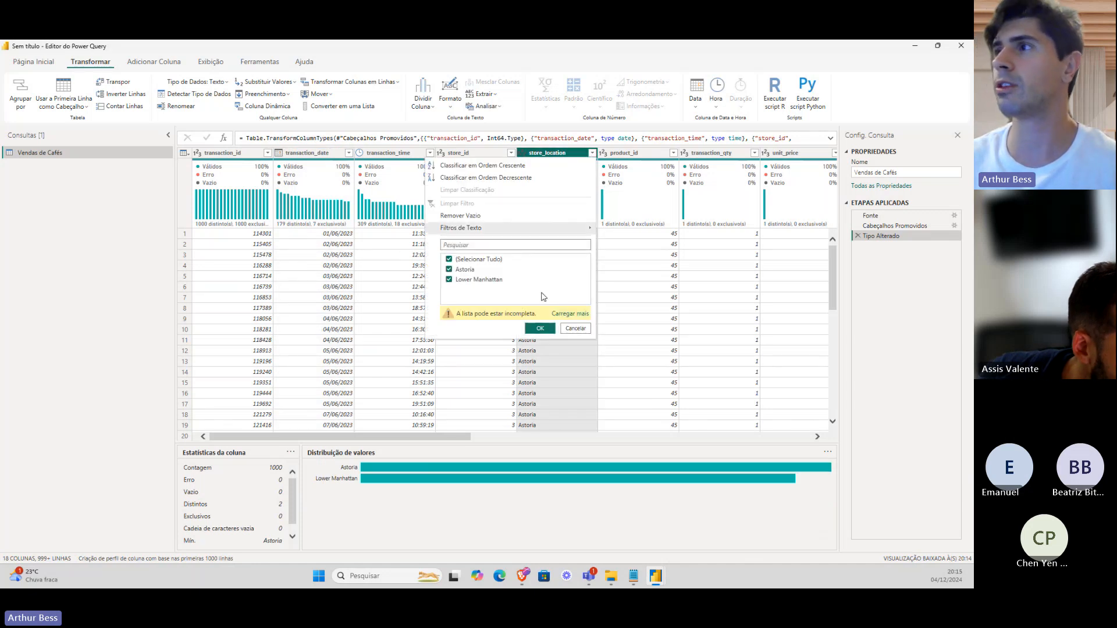
pyautogui.click(569, 314)
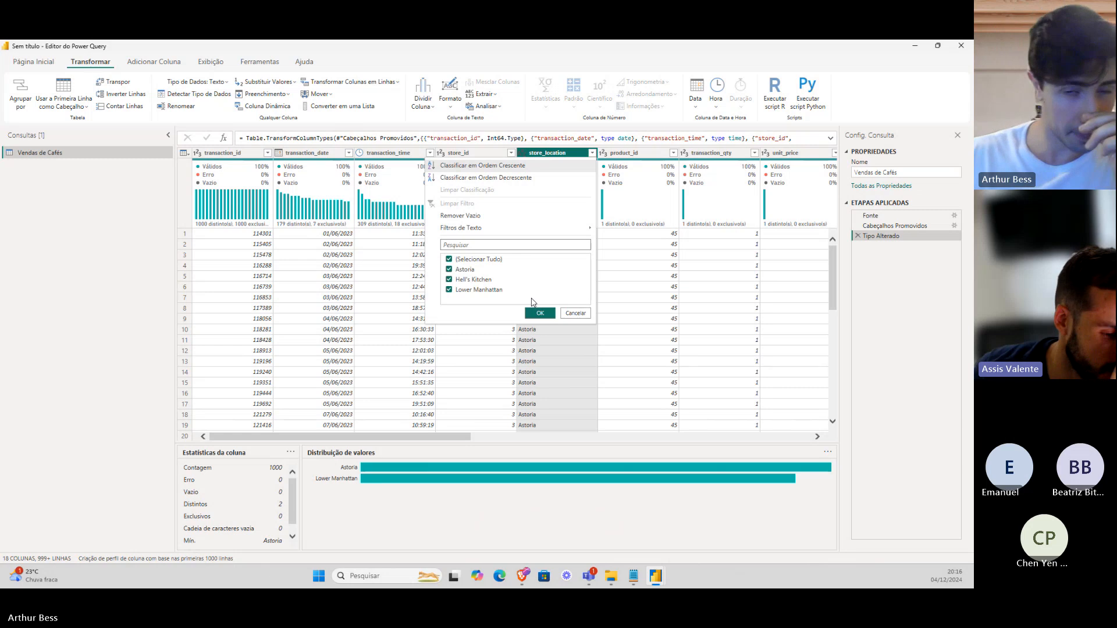
pyautogui.click(582, 315)
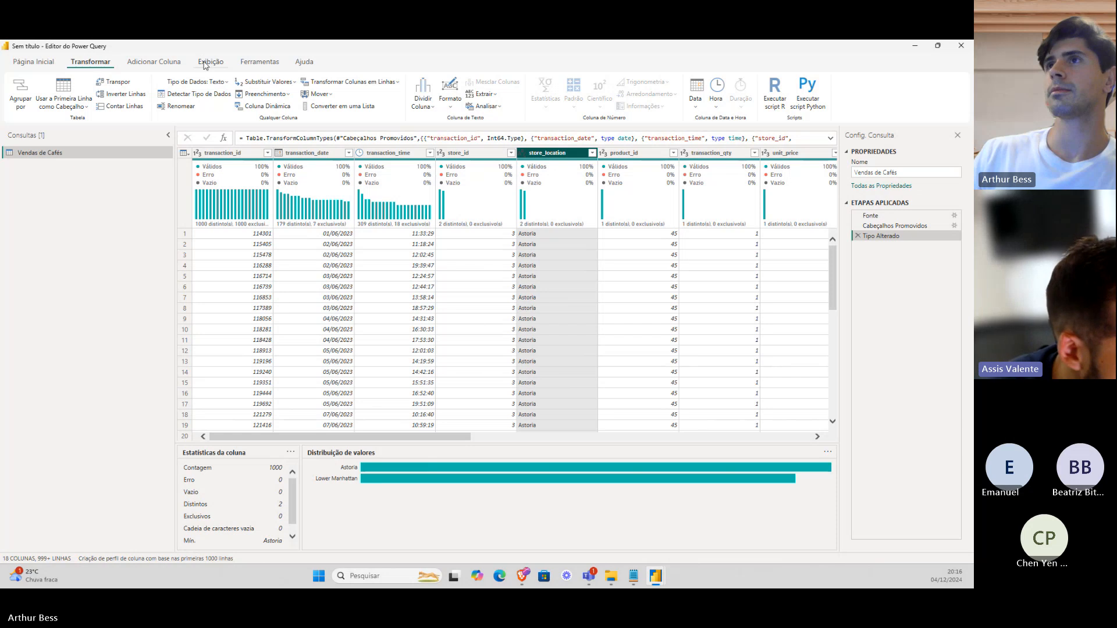
# Back on Página Inicial, reload store_location's full filter list (Astoria, Hell's Kitchen, Lower Manhattan) and cancel it.
pyautogui.click(206, 62)
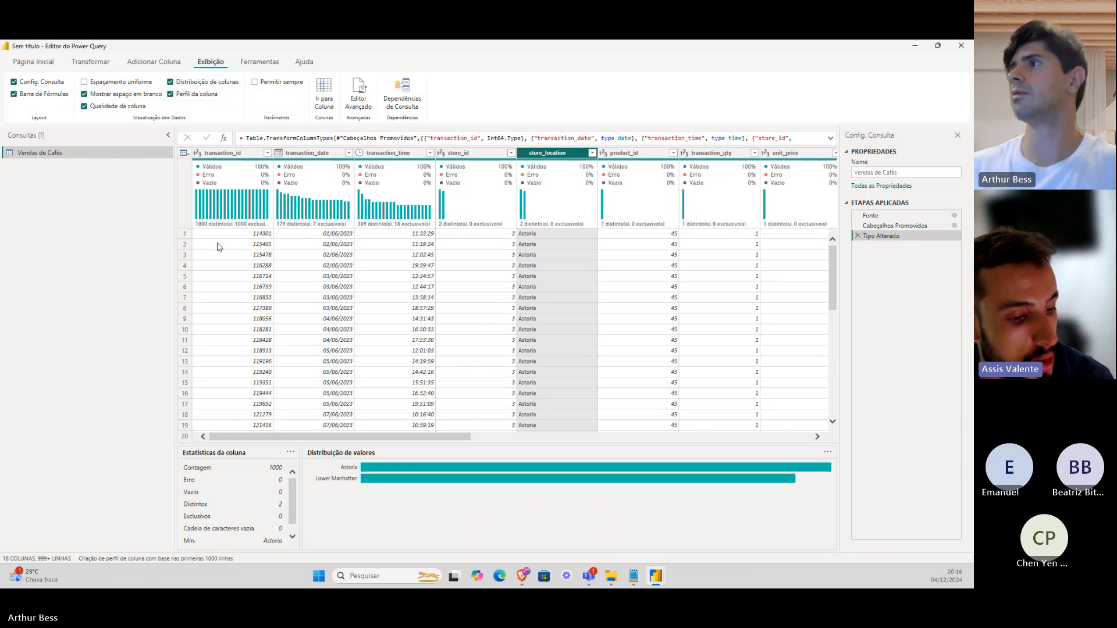
pyautogui.click(51, 63)
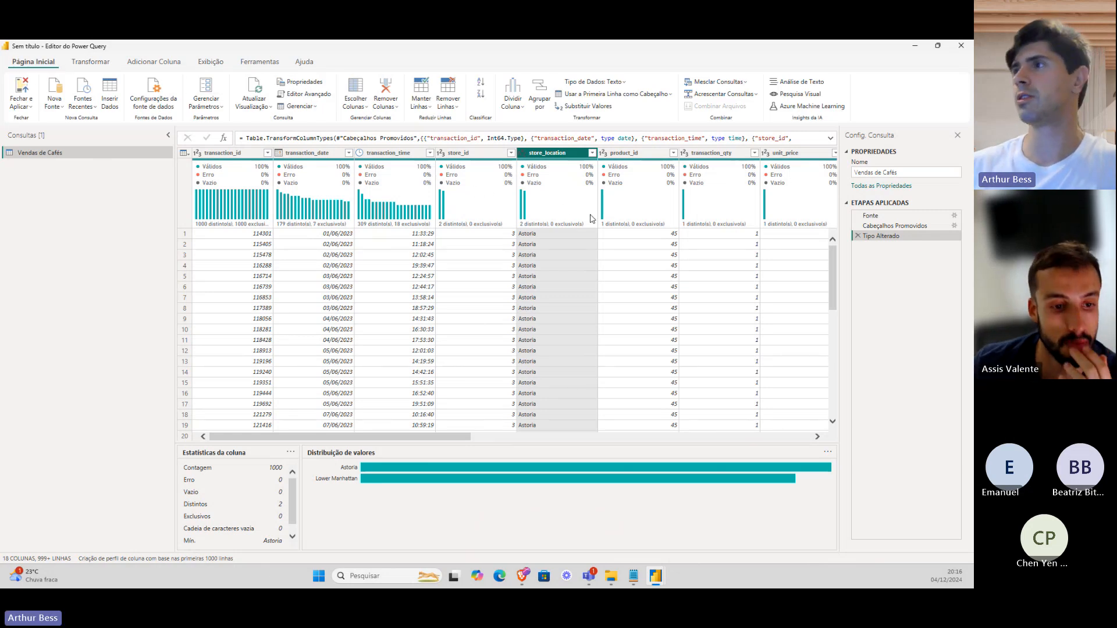
pyautogui.click(592, 153)
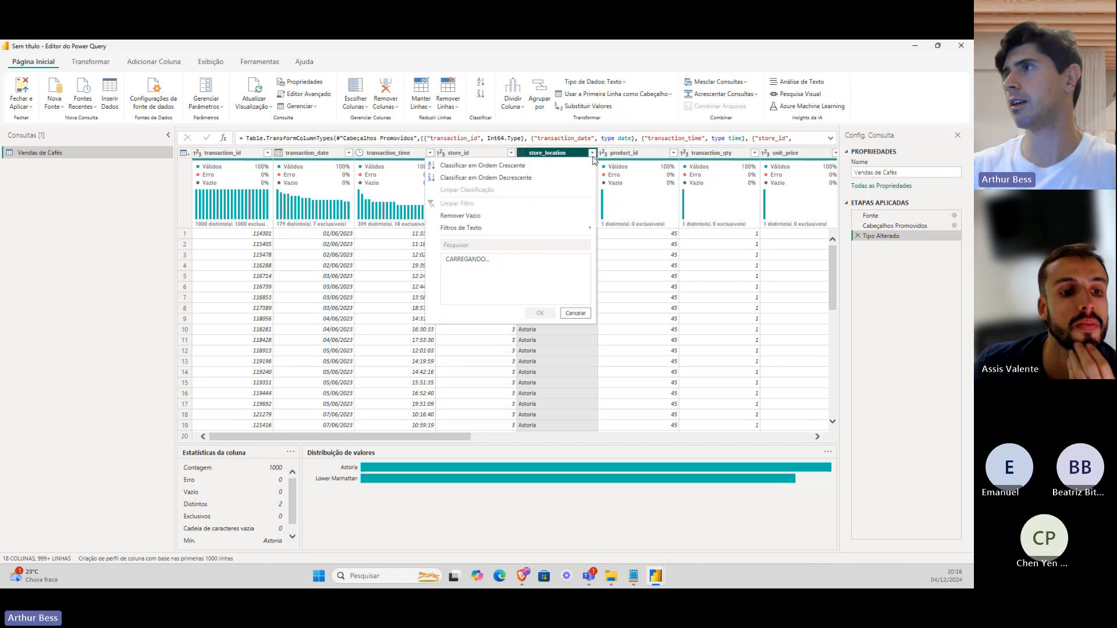
pyautogui.click(563, 315)
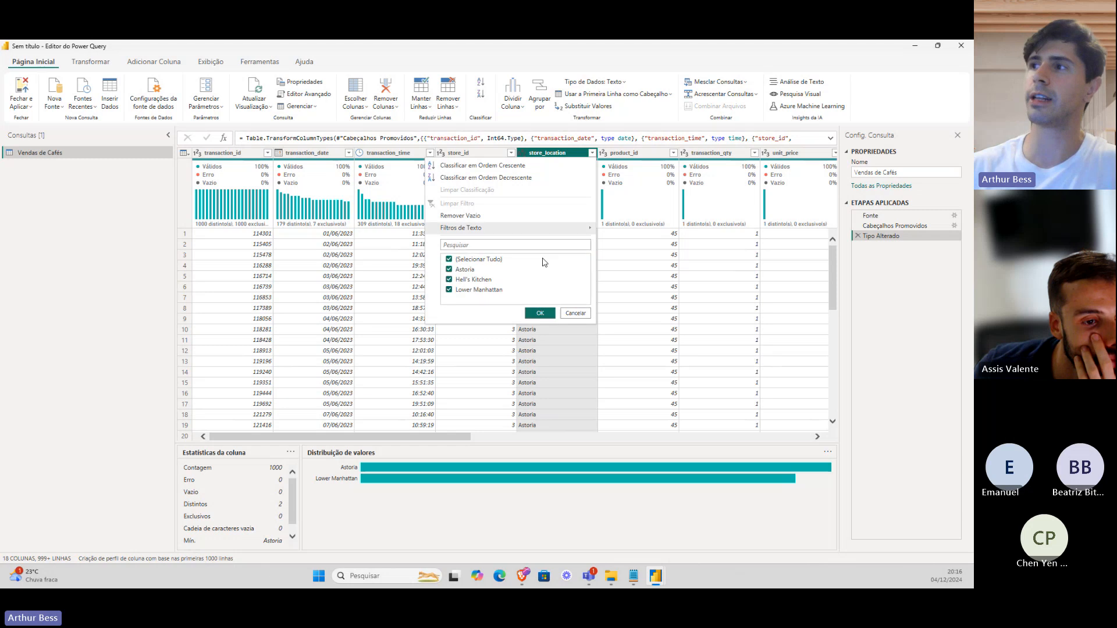
pyautogui.click(569, 314)
pyautogui.moveTo(445, 438); pyautogui.dragTo(508, 441)
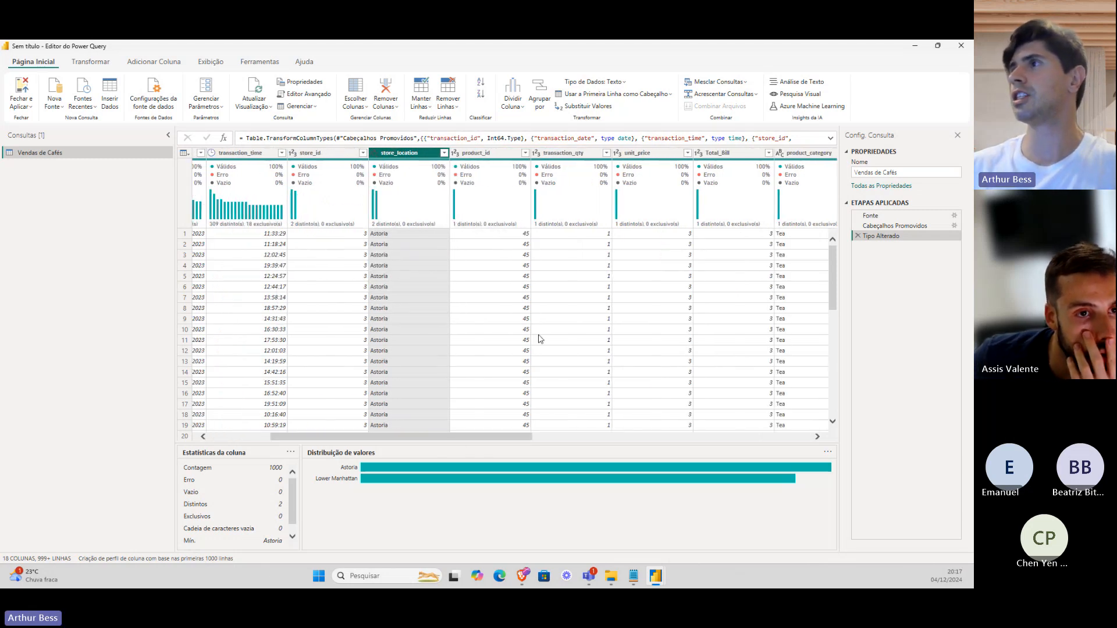
pyautogui.click(483, 155)
pyautogui.click(560, 156)
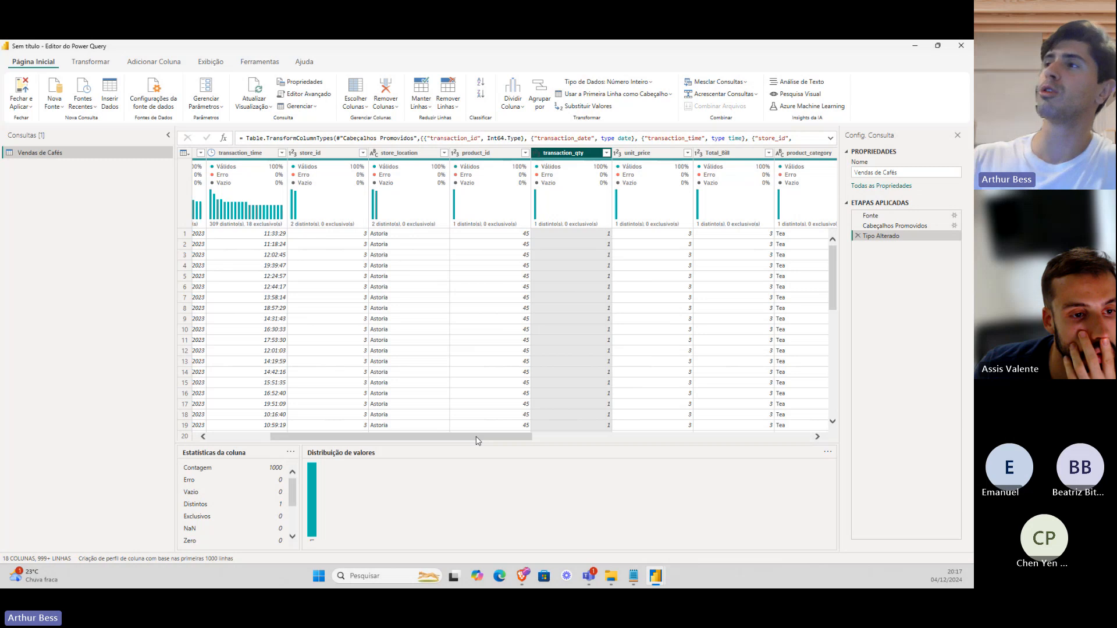
pyautogui.moveTo(476, 441); pyautogui.dragTo(619, 441)
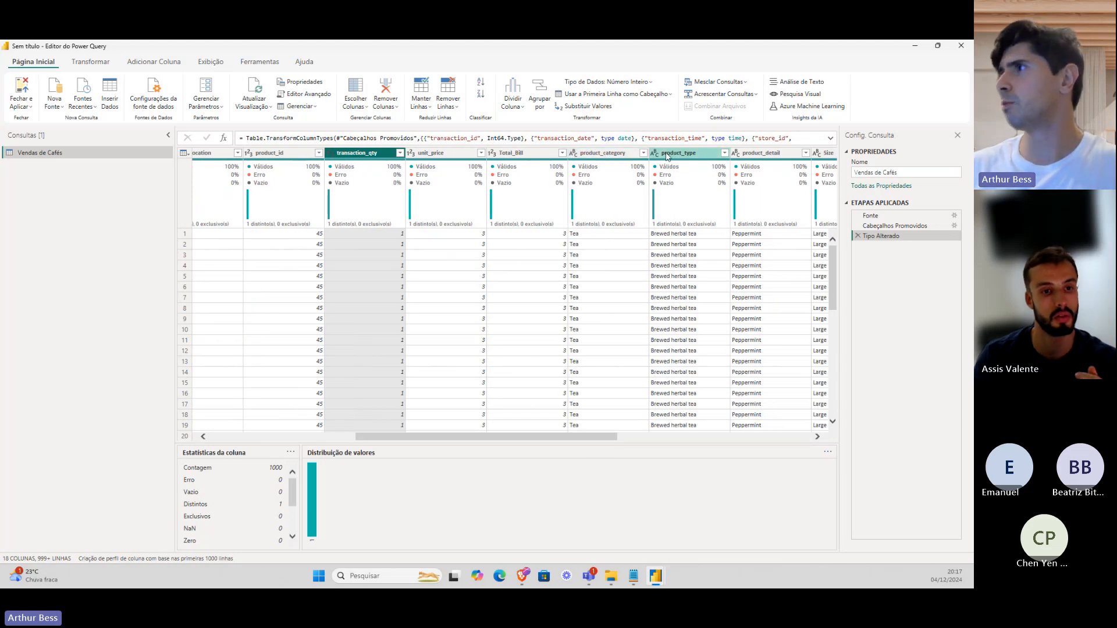
pyautogui.moveTo(586, 443); pyautogui.dragTo(612, 442)
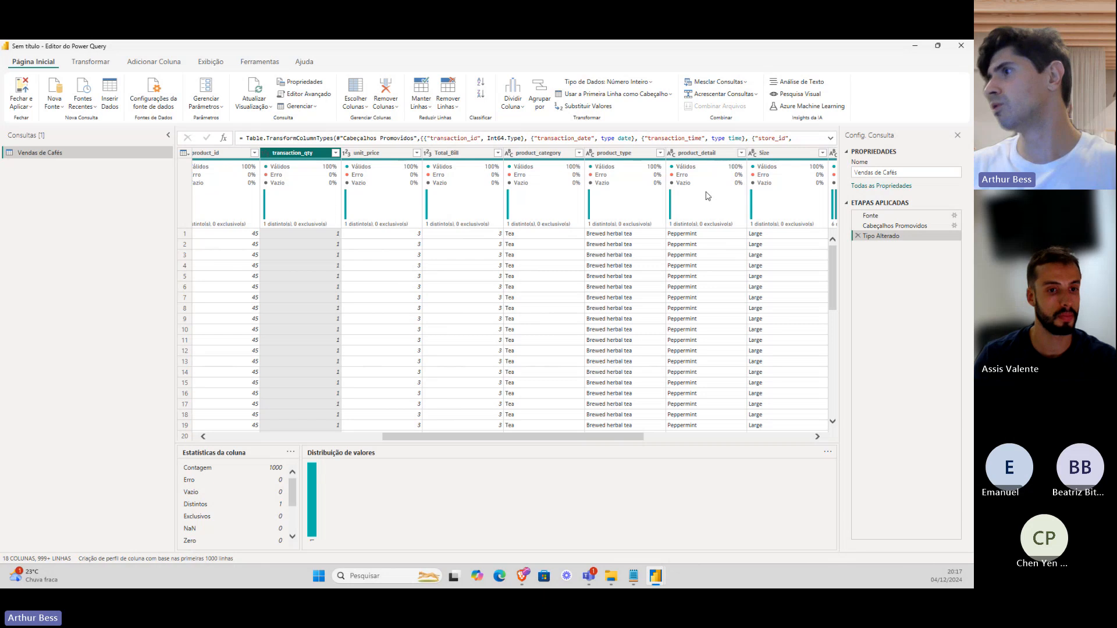
pyautogui.click(633, 432)
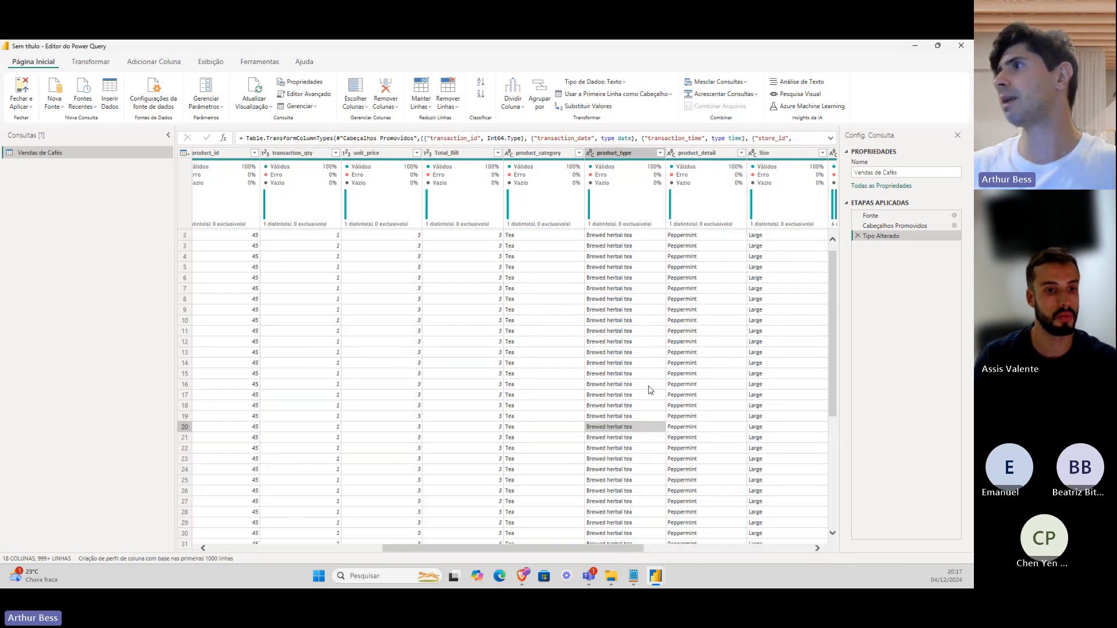
pyautogui.rightClick(758, 155)
pyautogui.click(575, 548)
pyautogui.moveTo(576, 548); pyautogui.dragTo(655, 549)
pyautogui.click(669, 154)
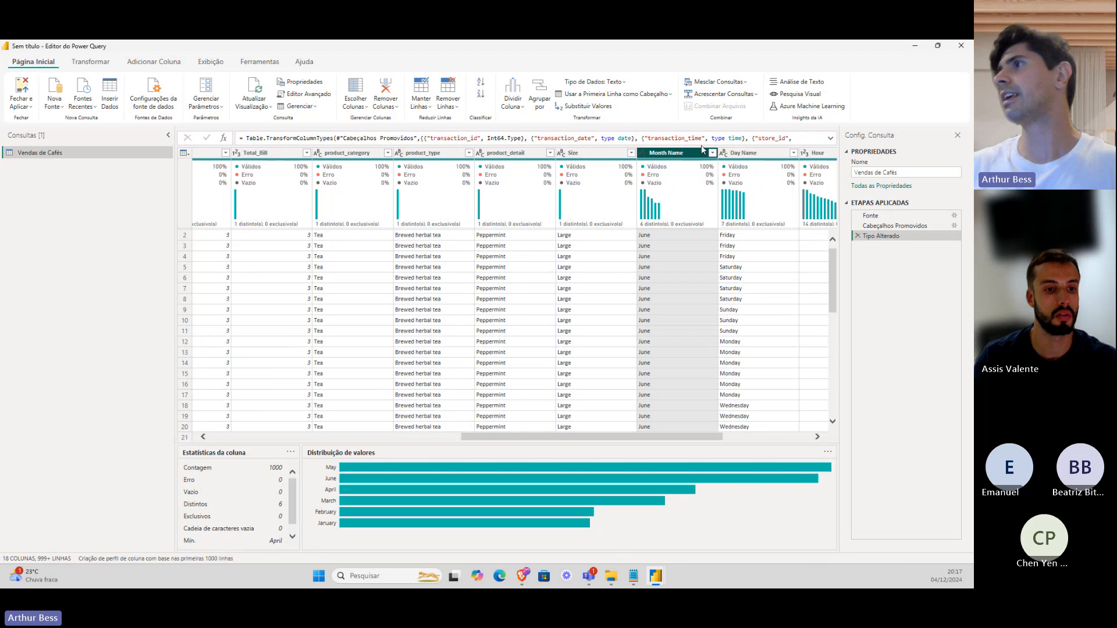
pyautogui.moveTo(664, 441); pyautogui.dragTo(752, 441)
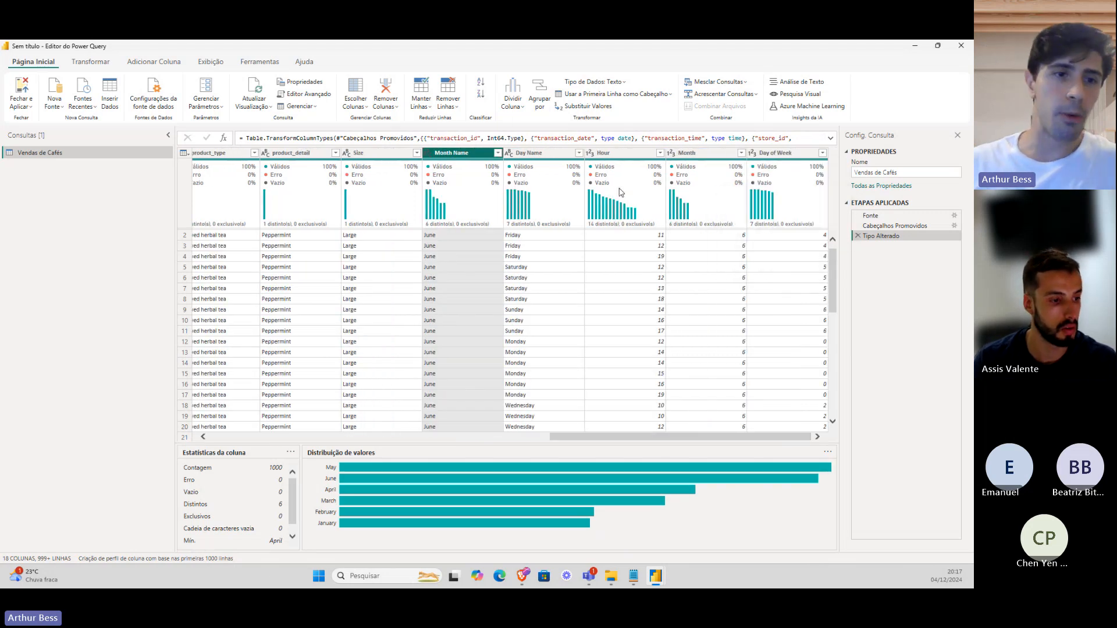
pyautogui.moveTo(640, 435); pyautogui.dragTo(288, 435)
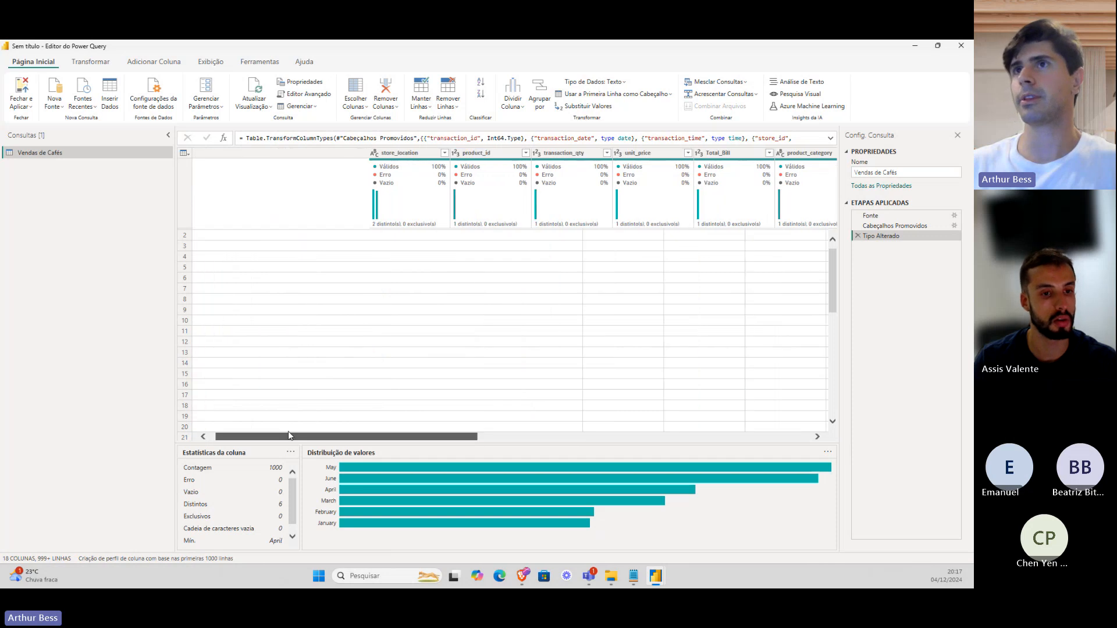
# Disable loading for Vendas de Cafés and move it into a new Banco de Dados group.
pyautogui.rightClick(69, 160)
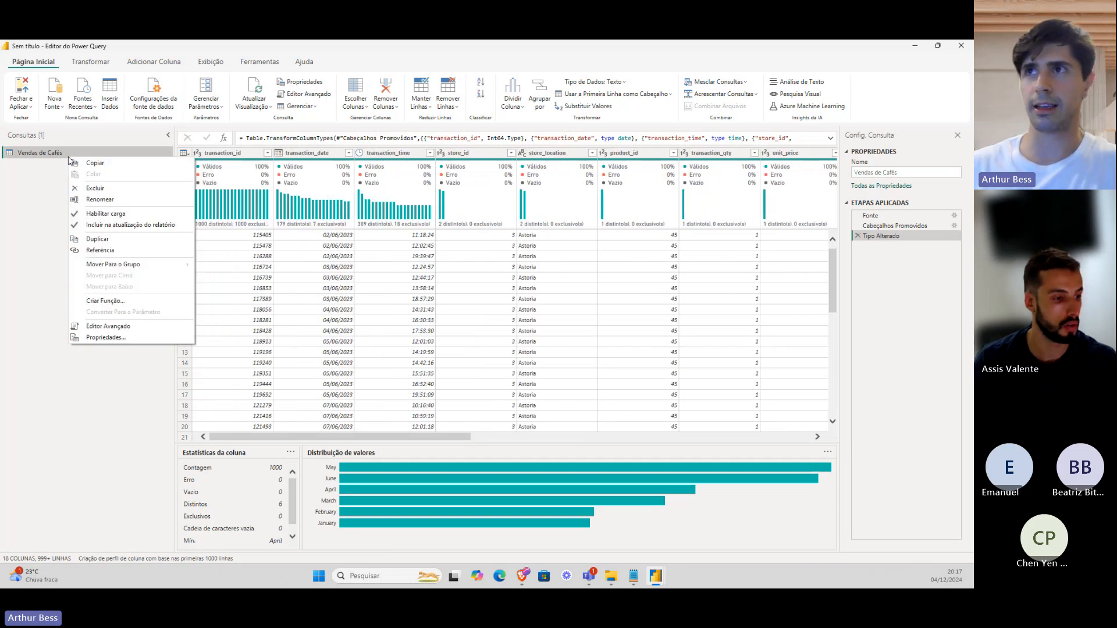
pyautogui.click(99, 213)
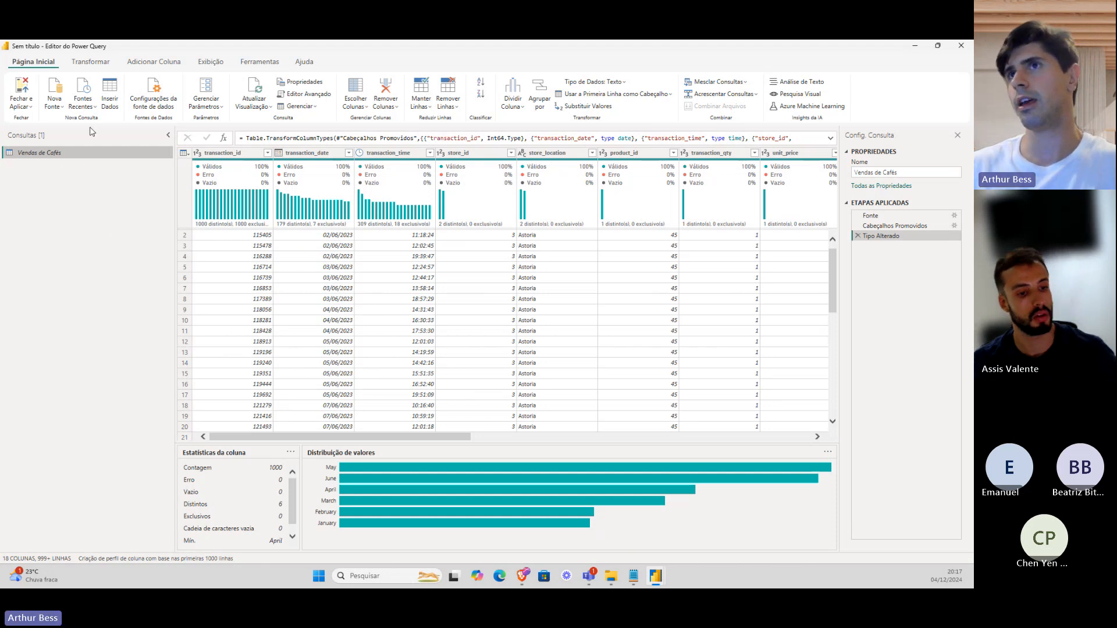
pyautogui.rightClick(80, 178)
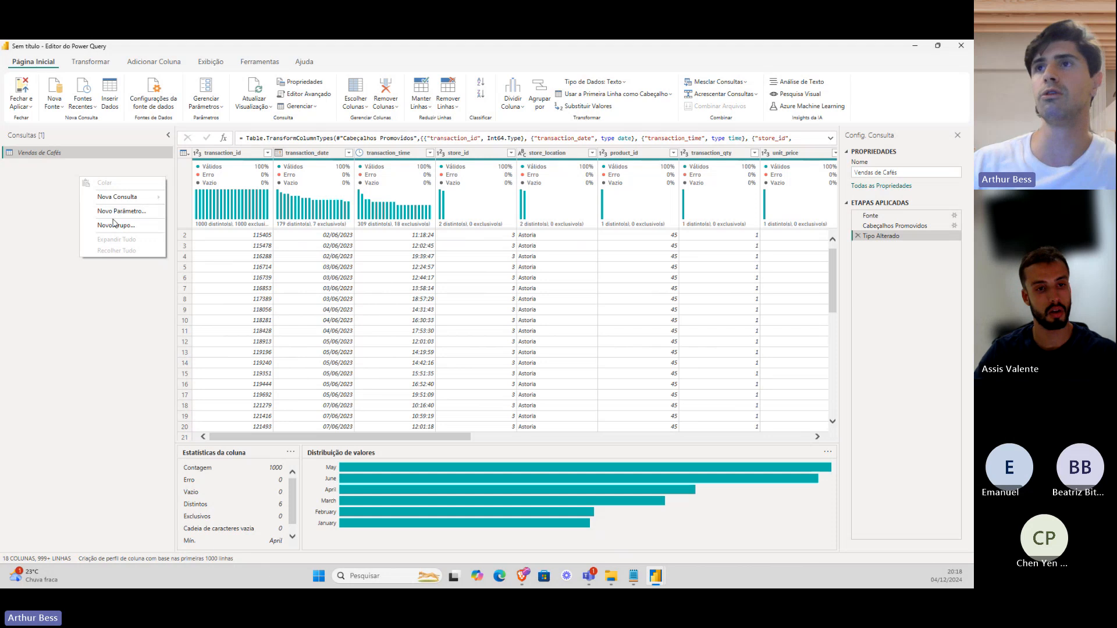
pyautogui.click(116, 226)
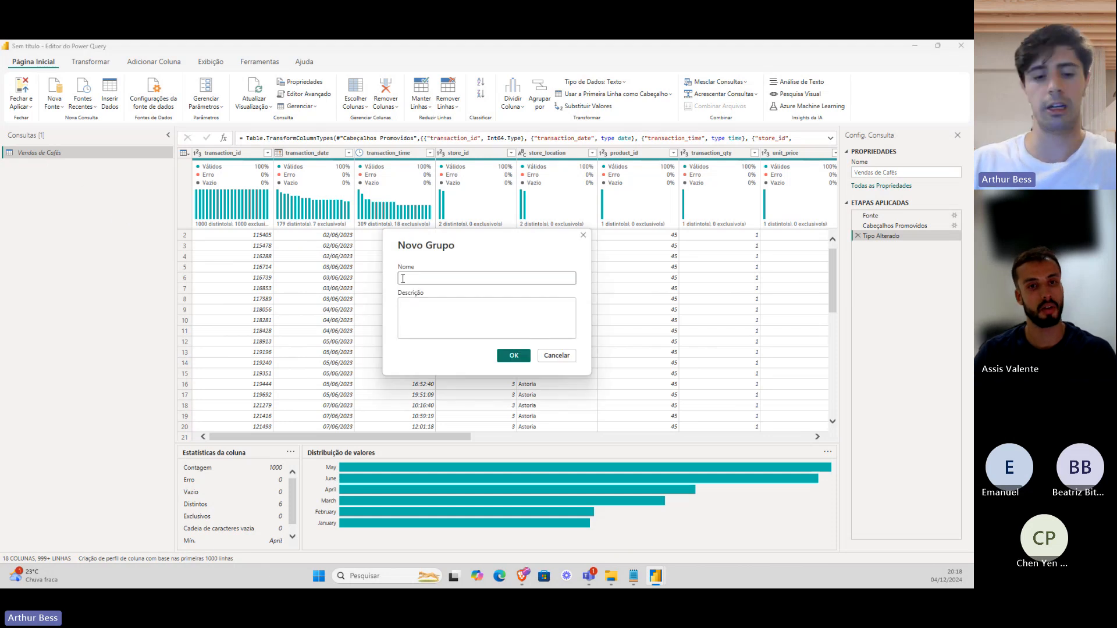
pyautogui.write('Banco de Dados')
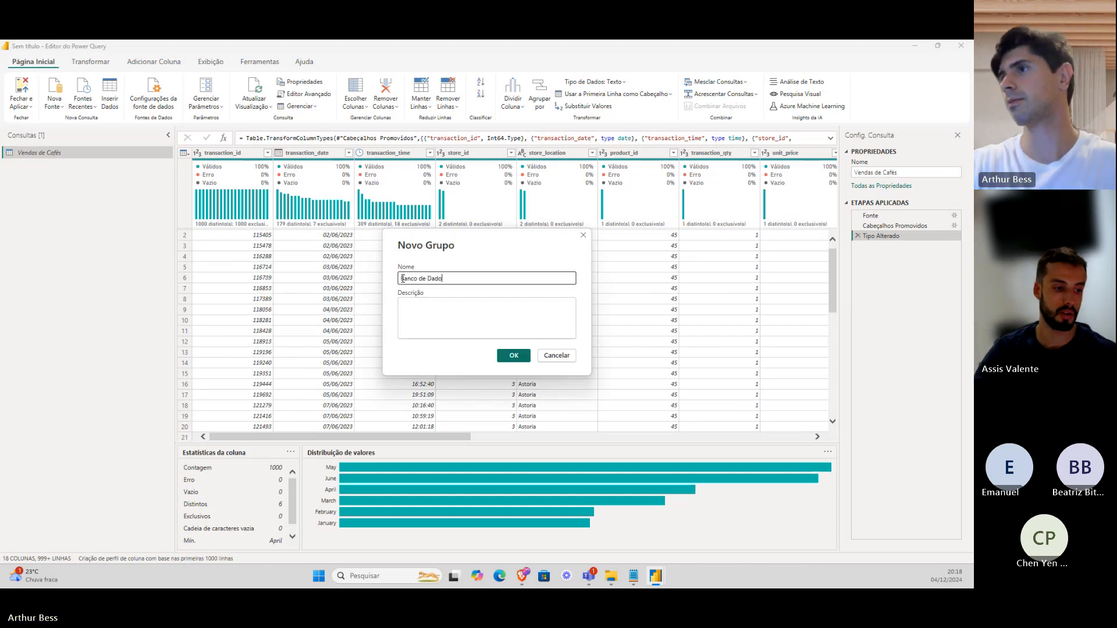
pyautogui.press('Return')
pyautogui.moveTo(71, 177); pyautogui.dragTo(81, 165)
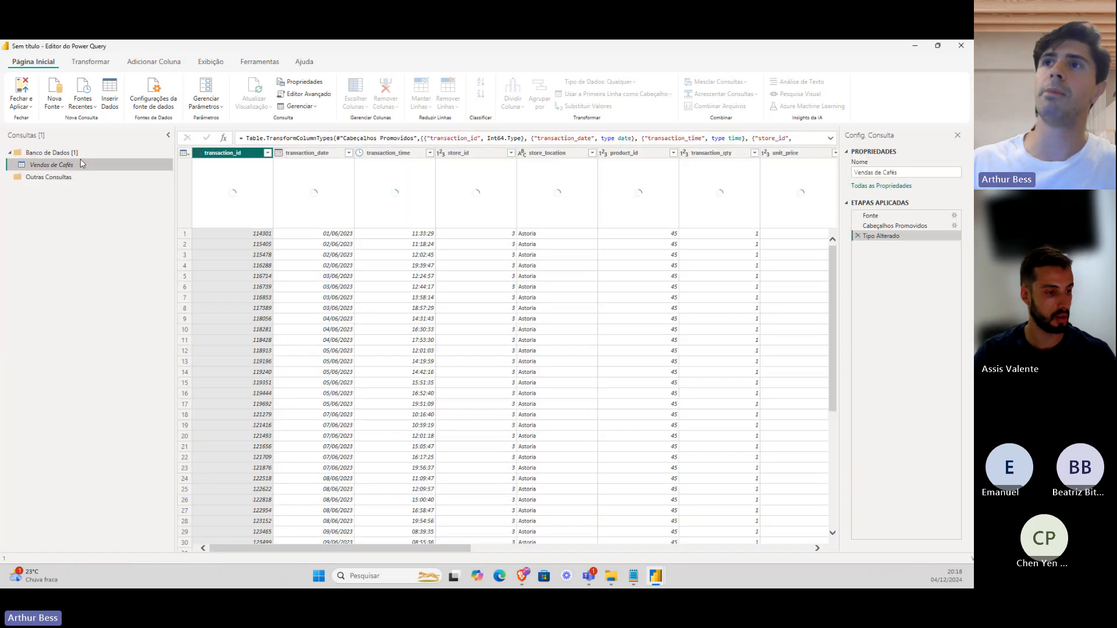
# Create a query referencing Vendas de Cafés and rename it Vendas.
pyautogui.rightClick(85, 168)
pyautogui.click(172, 264)
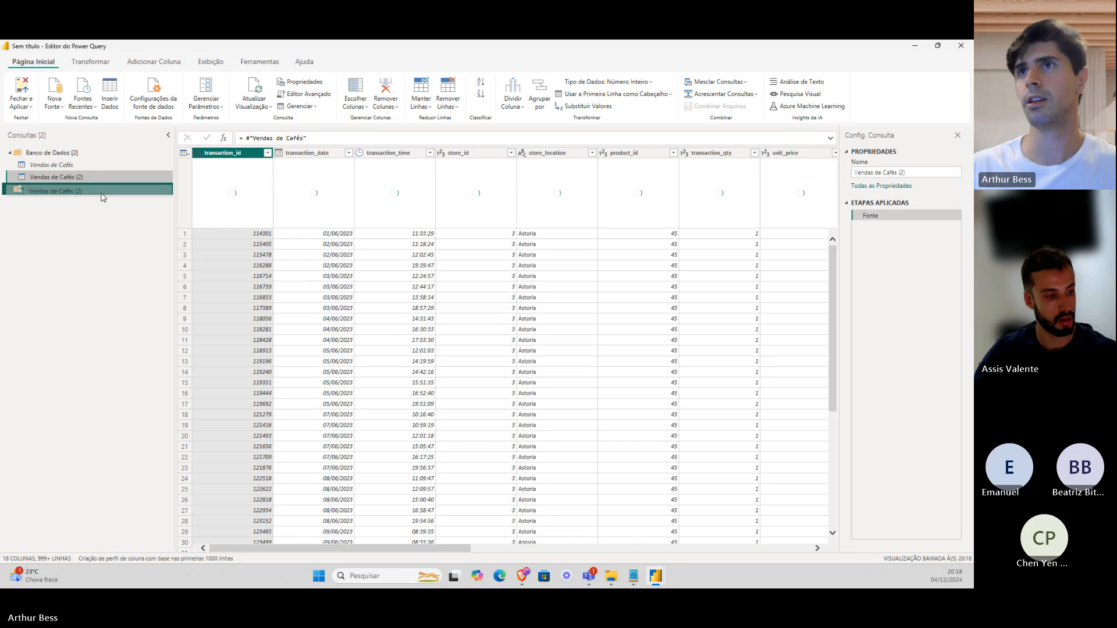
pyautogui.doubleClick(102, 194)
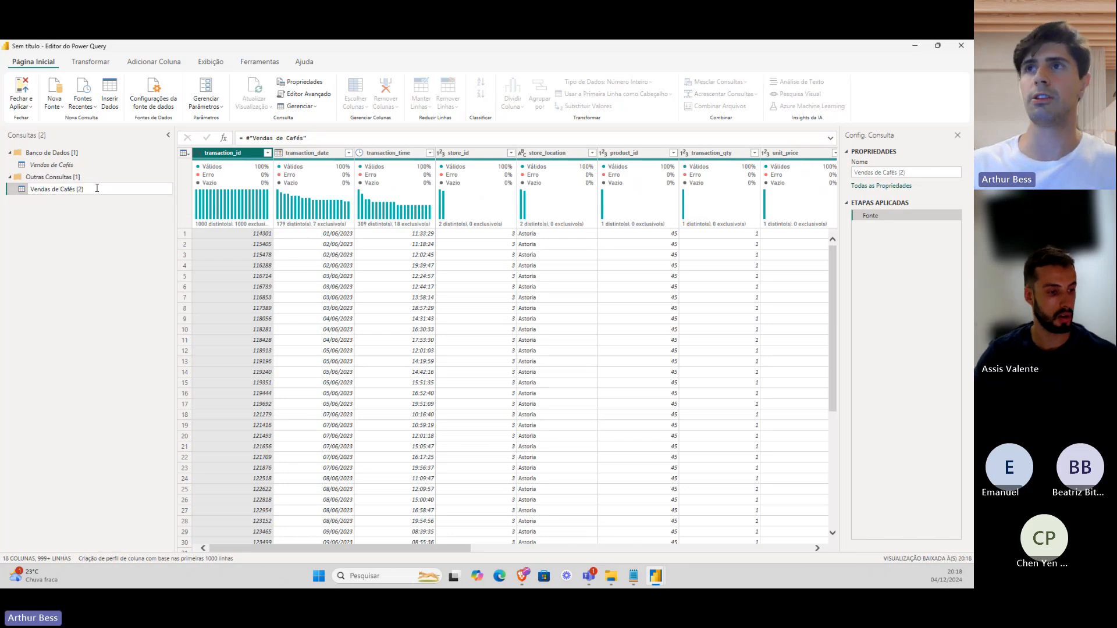
pyautogui.write('f')
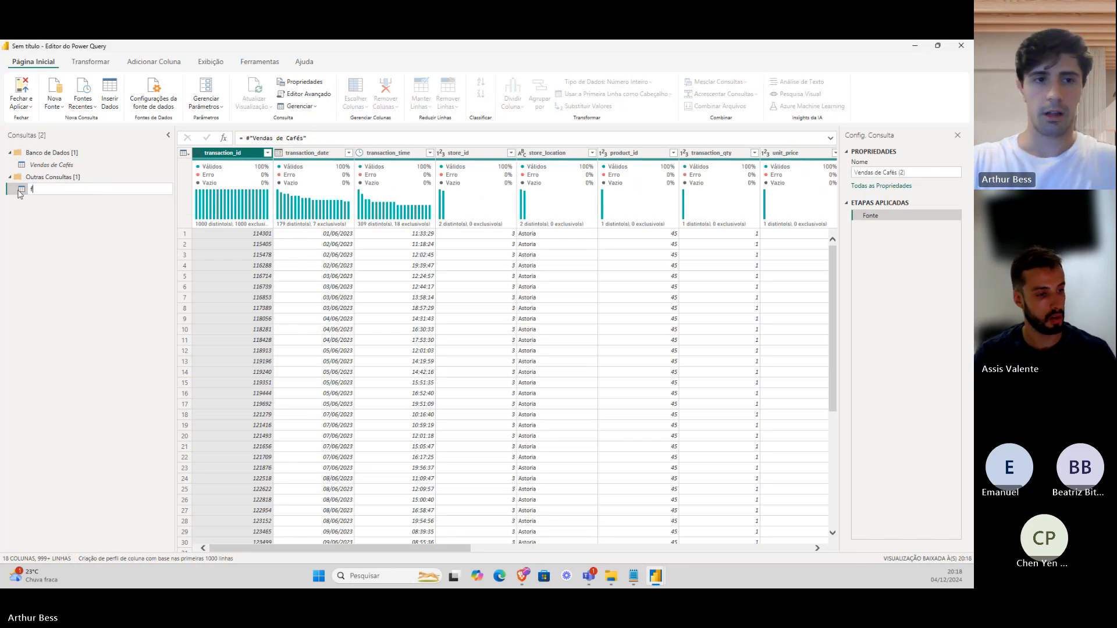
pyautogui.write('Vendas')
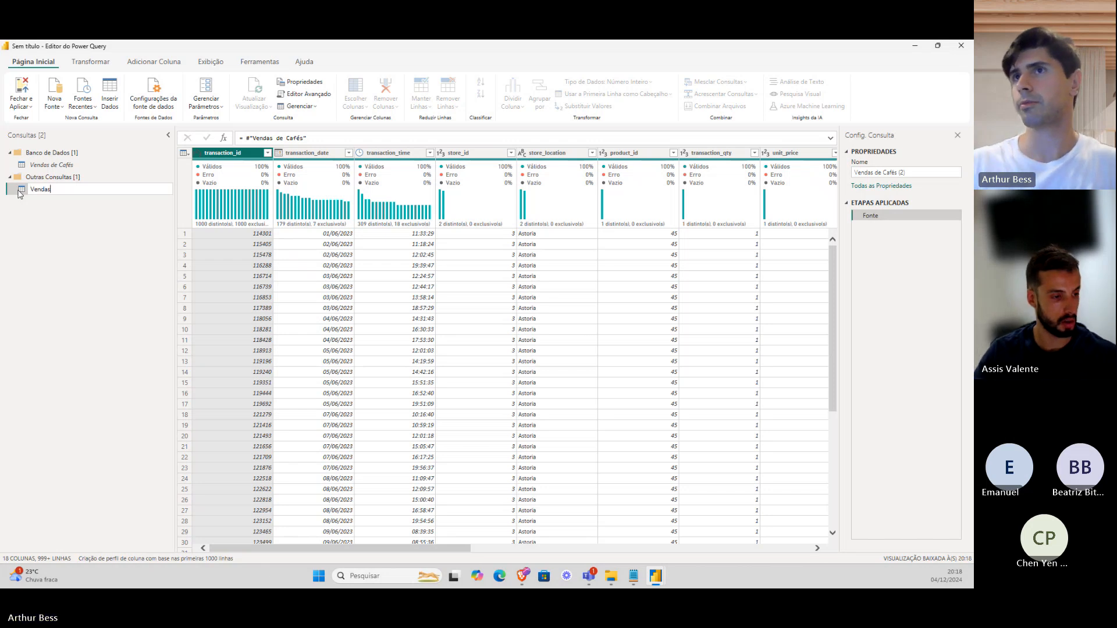
pyautogui.press('Return')
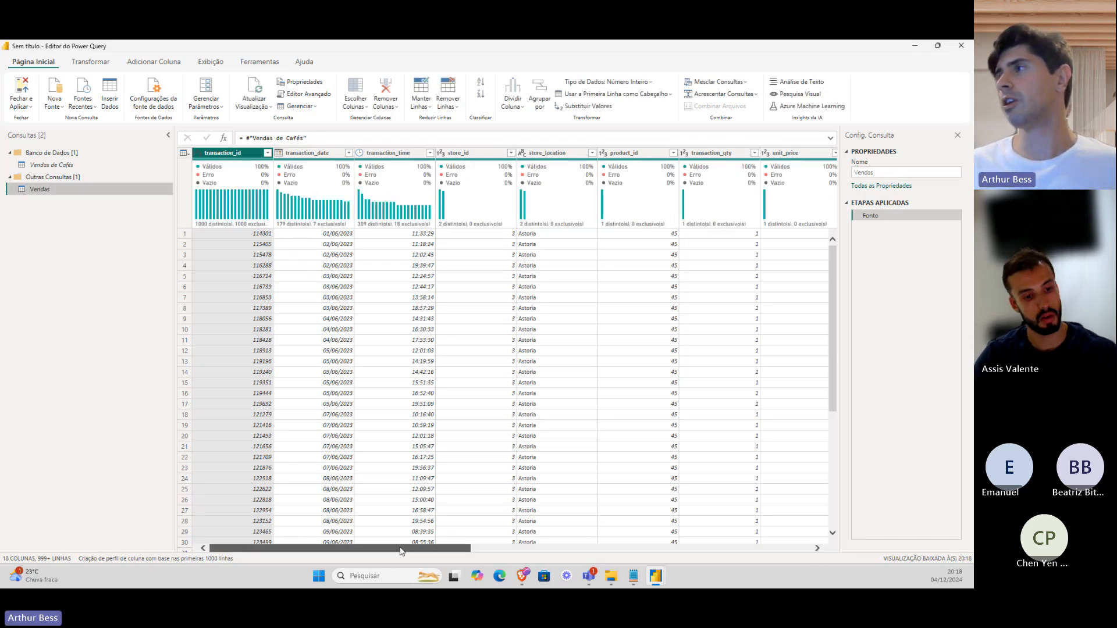
pyautogui.moveTo(406, 548); pyautogui.dragTo(317, 538)
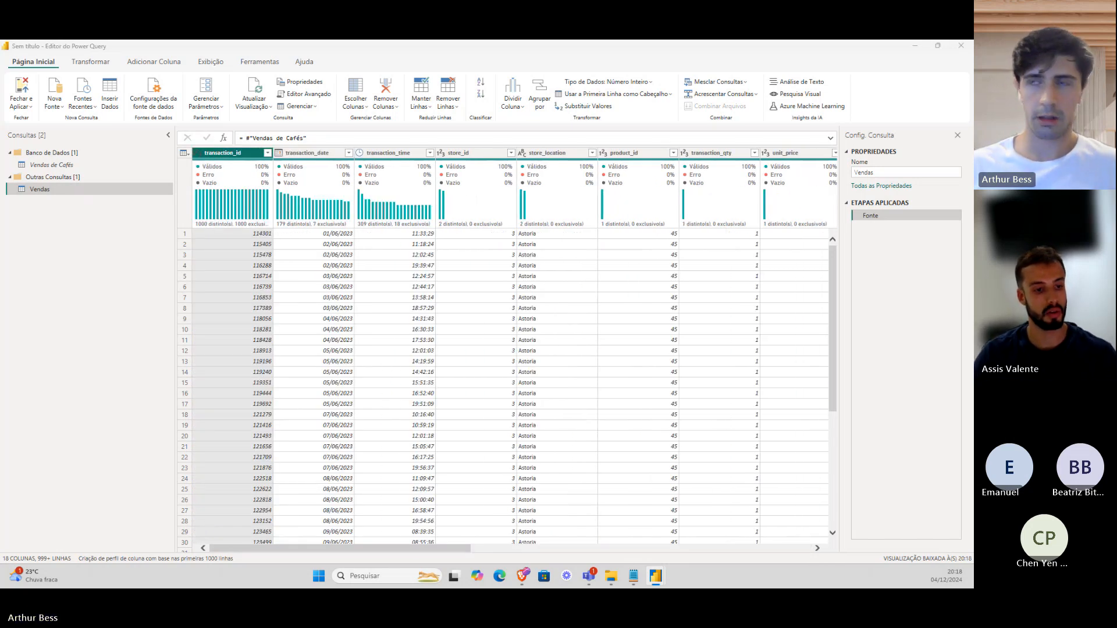
# Add a new query group named Fato.
pyautogui.hotkey('alt', 'Tab')
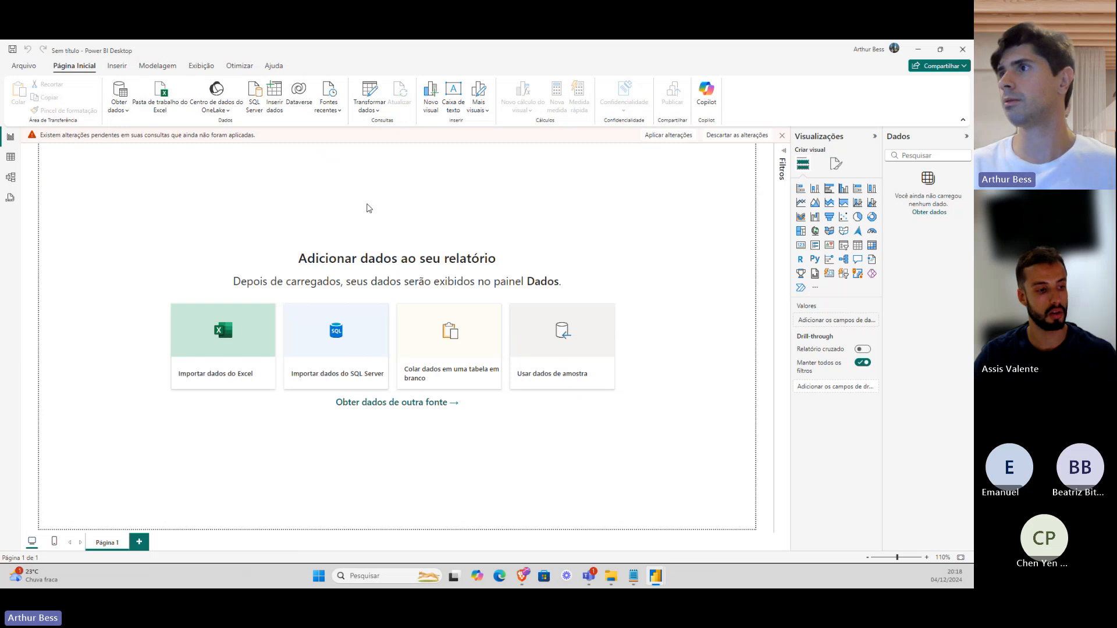
pyautogui.hotkey('alt', 'Tab')
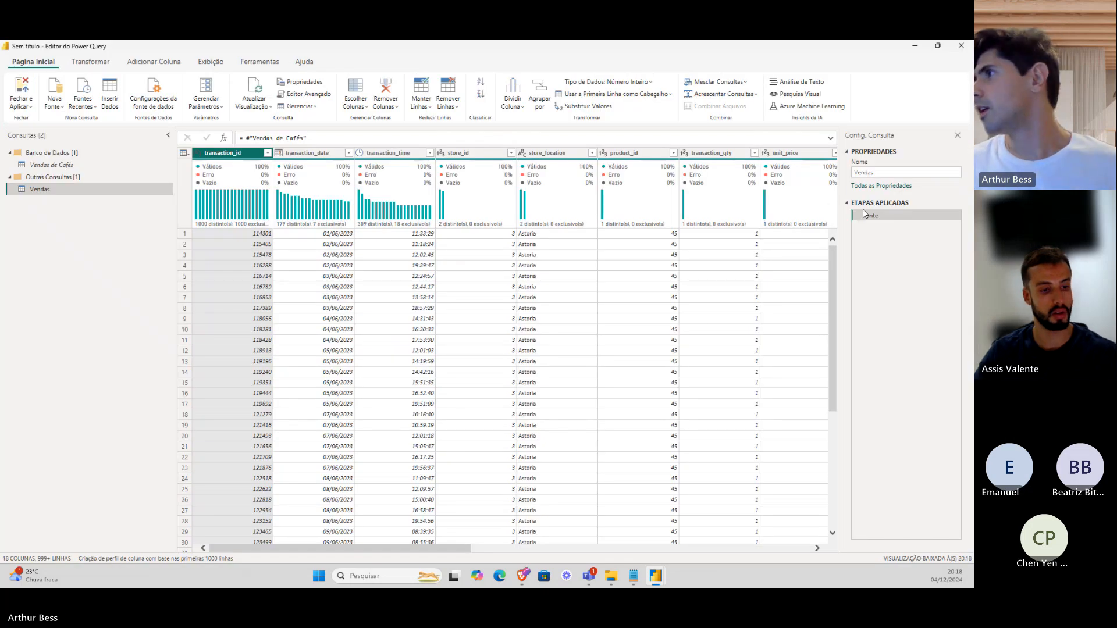
pyautogui.moveTo(450, 549); pyautogui.dragTo(407, 547)
pyautogui.rightClick(41, 192)
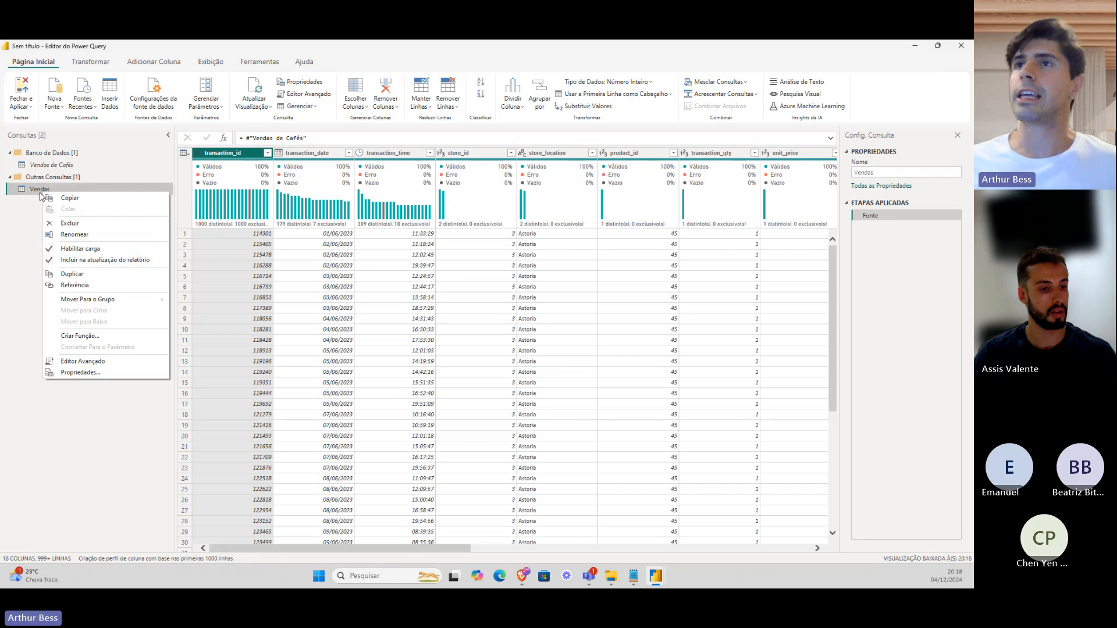
pyautogui.click(38, 191)
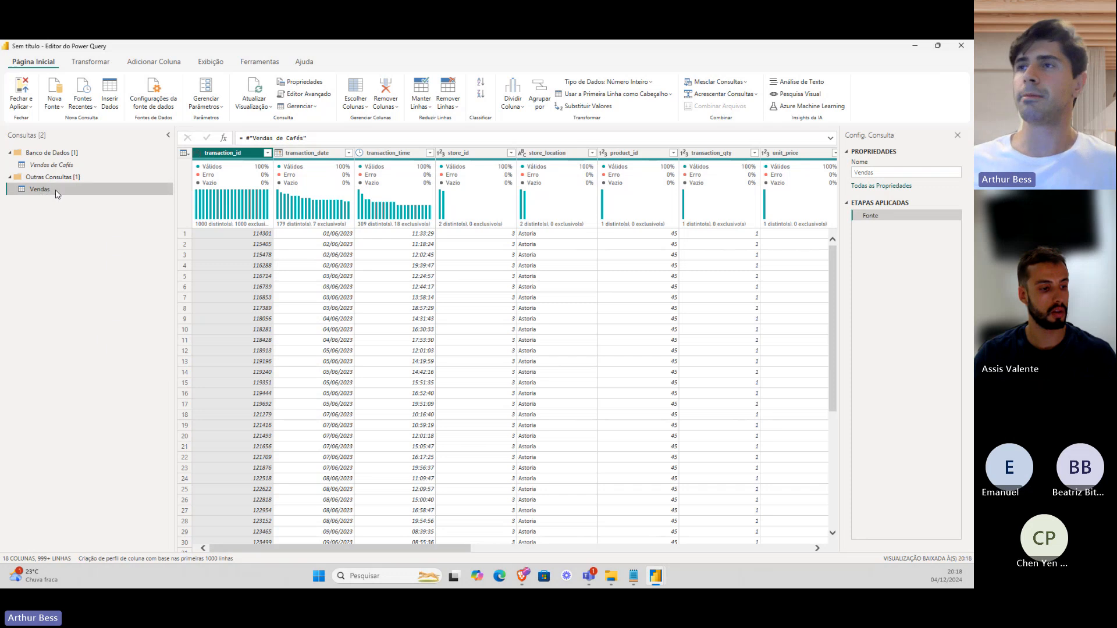
pyautogui.rightClick(152, 214)
pyautogui.click(220, 263)
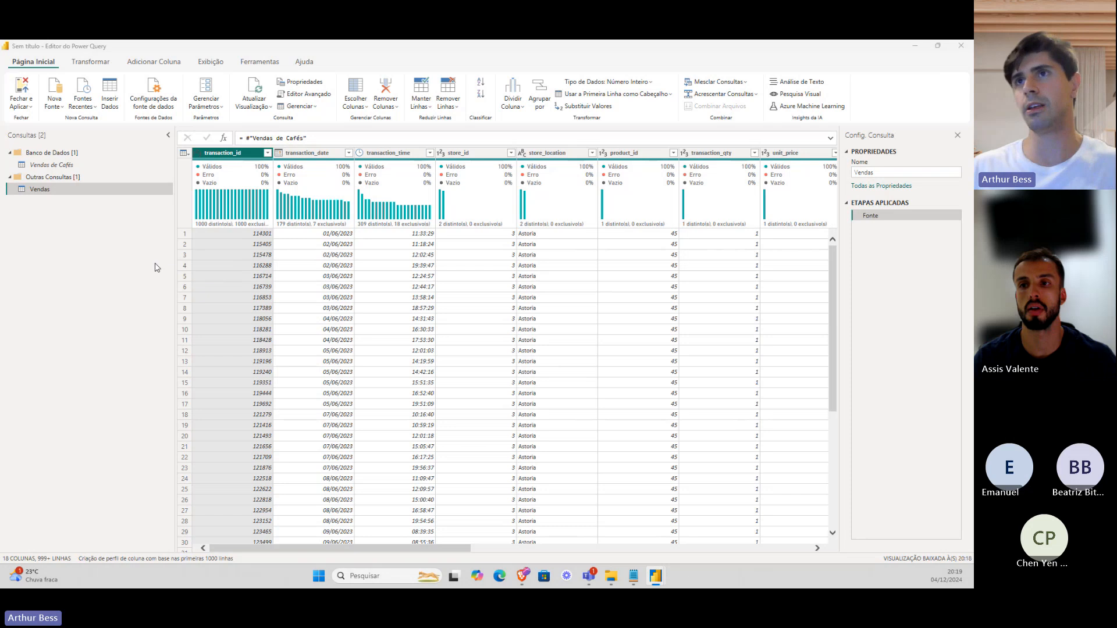
pyautogui.write('Faa')
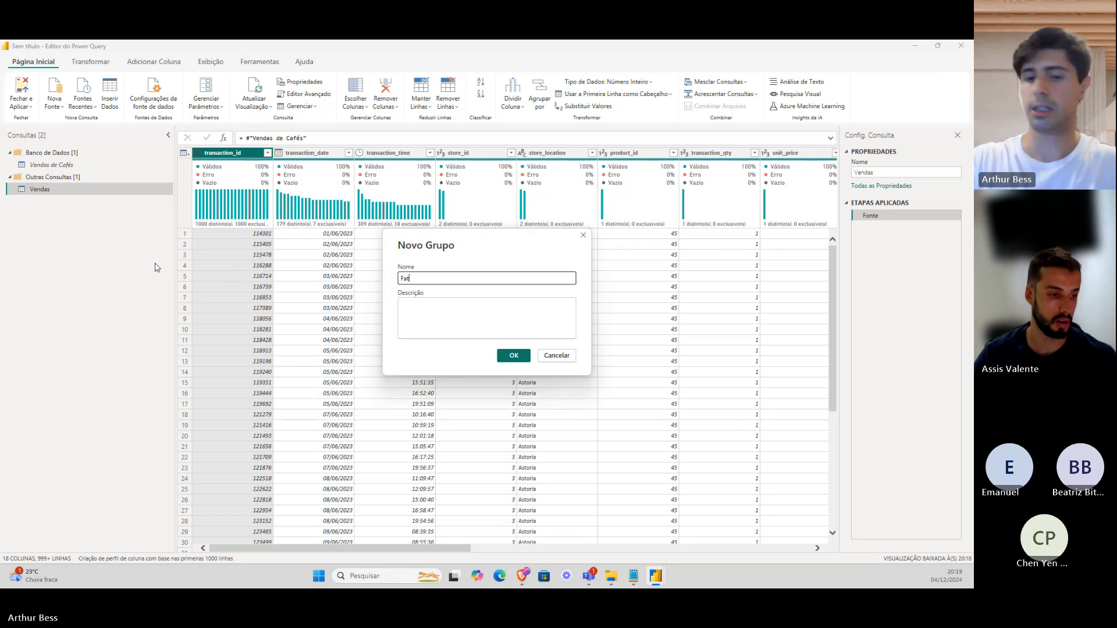
pyautogui.write('o')
pyautogui.press('Return')
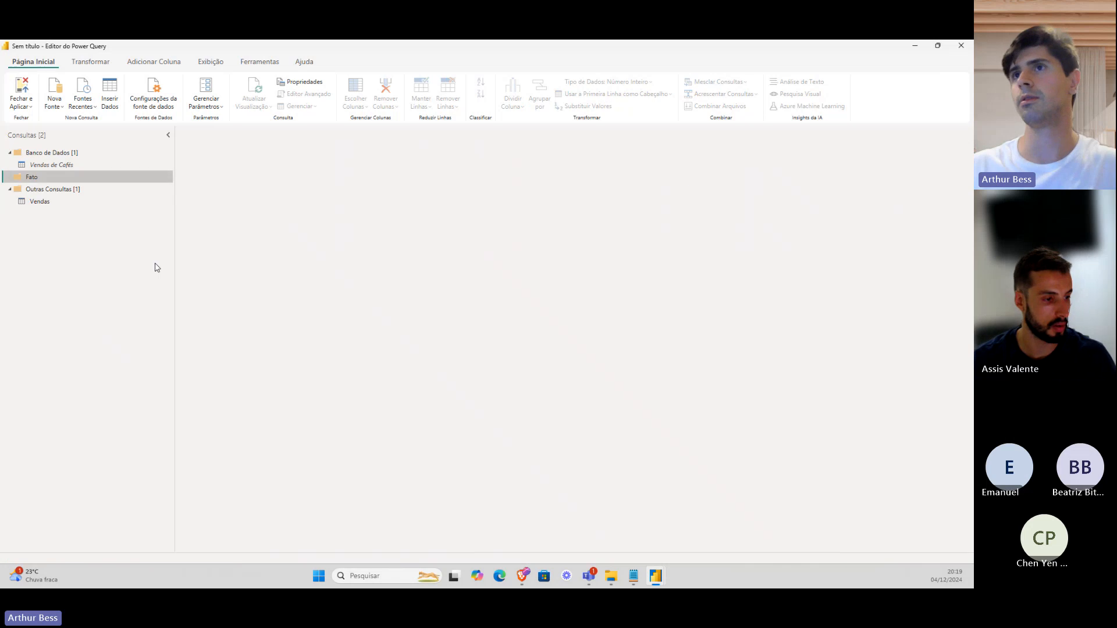
# Add a Dimensão query group and drag the Vendas query into Fato.
pyautogui.rightClick(154, 266)
pyautogui.click(189, 313)
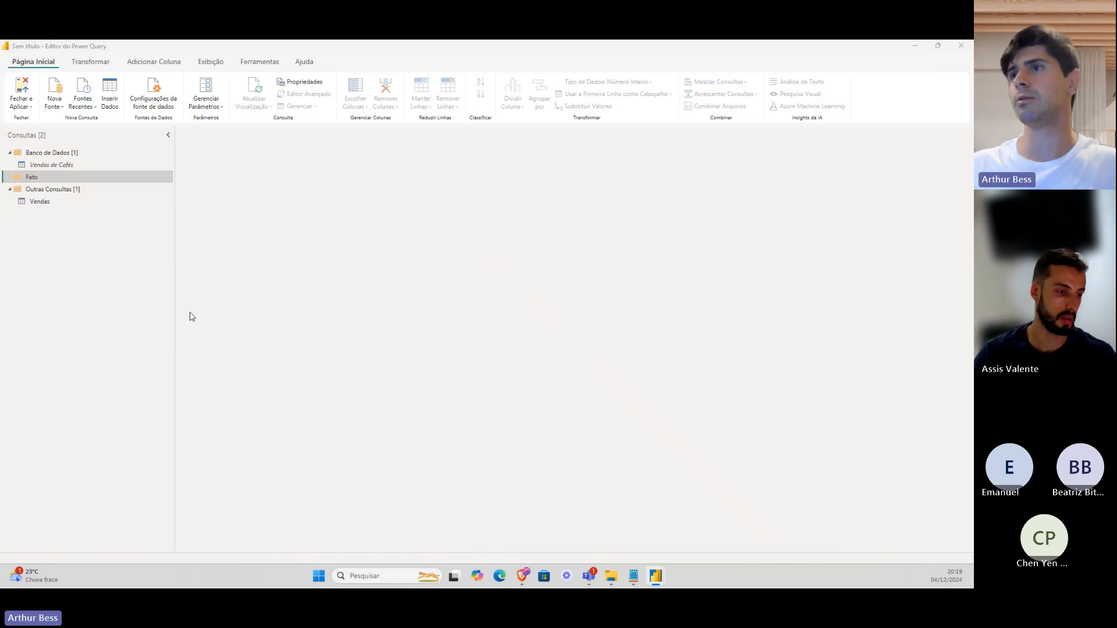
pyautogui.write('Dimensão')
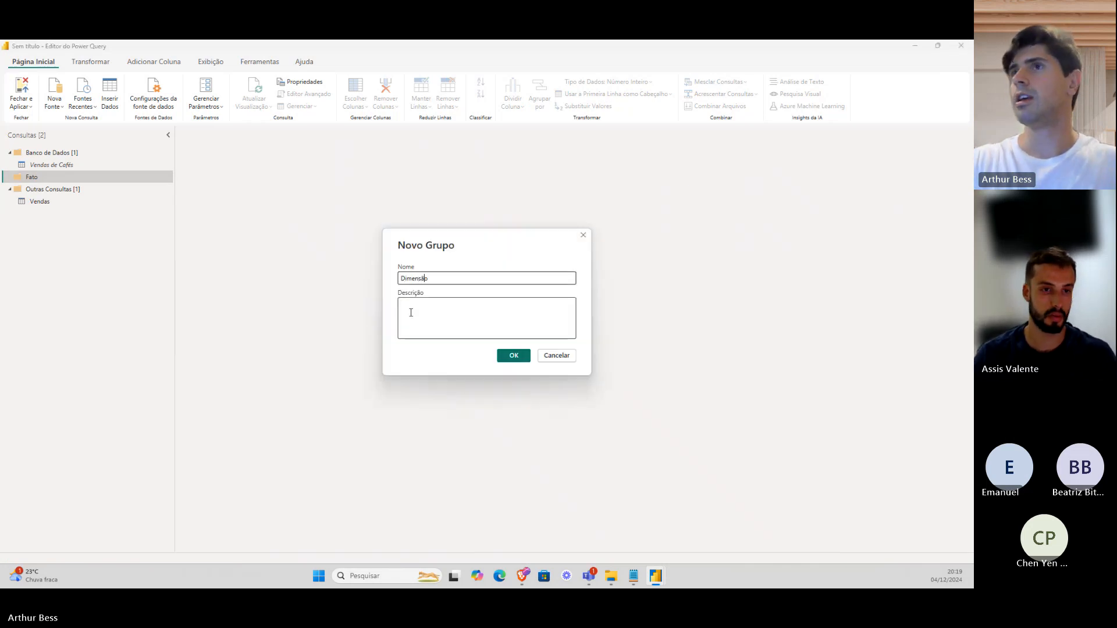
pyautogui.press('Return')
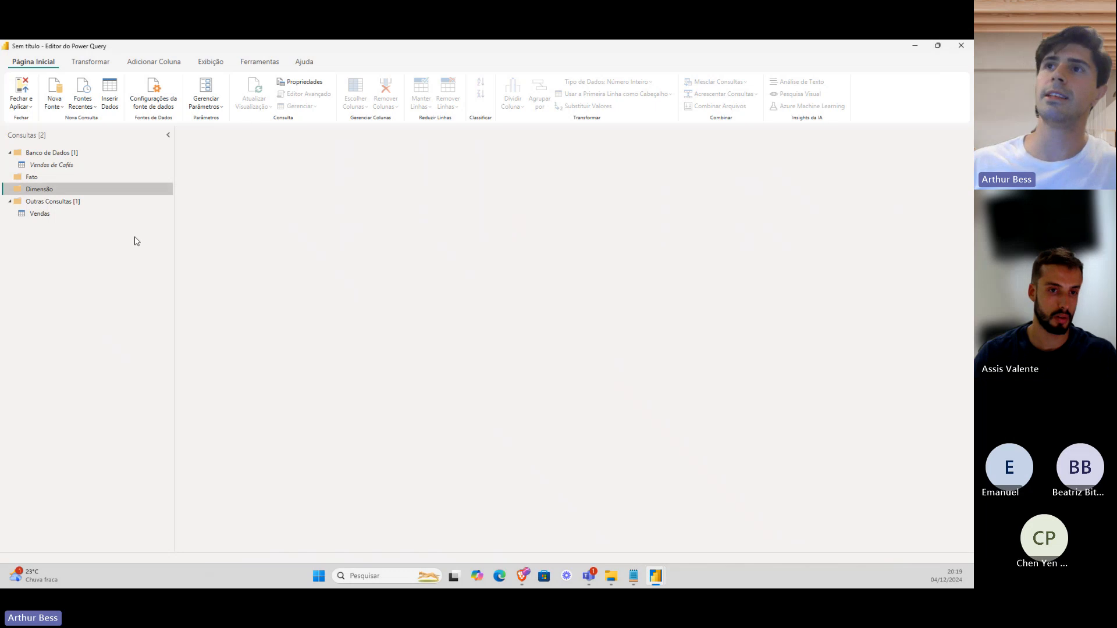
pyautogui.click(121, 220)
pyautogui.moveTo(121, 219); pyautogui.dragTo(110, 185)
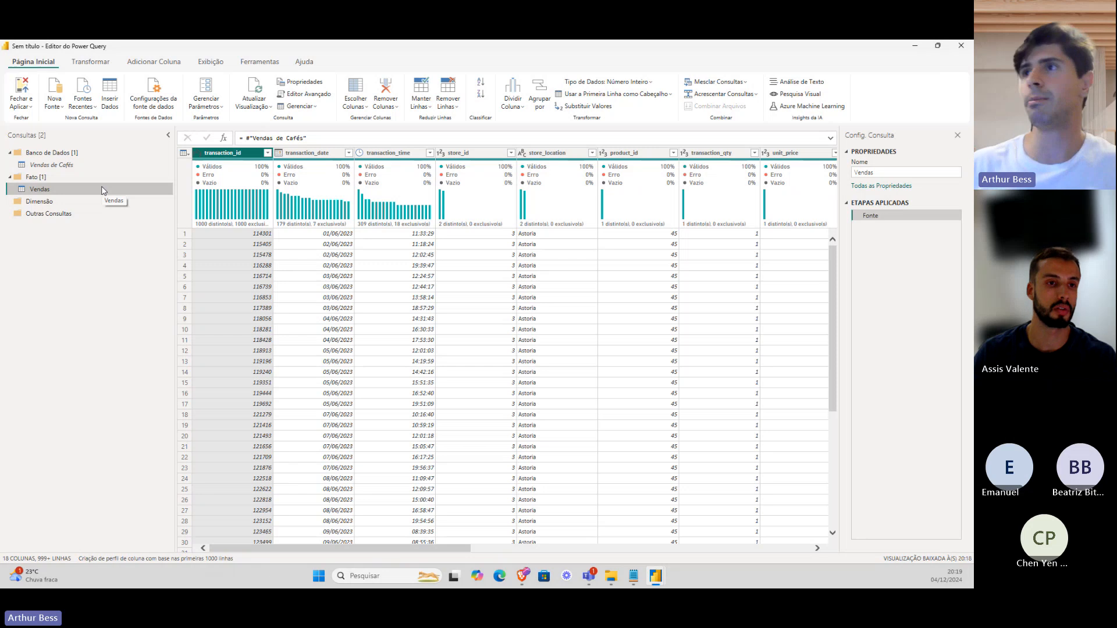
pyautogui.click(360, 235)
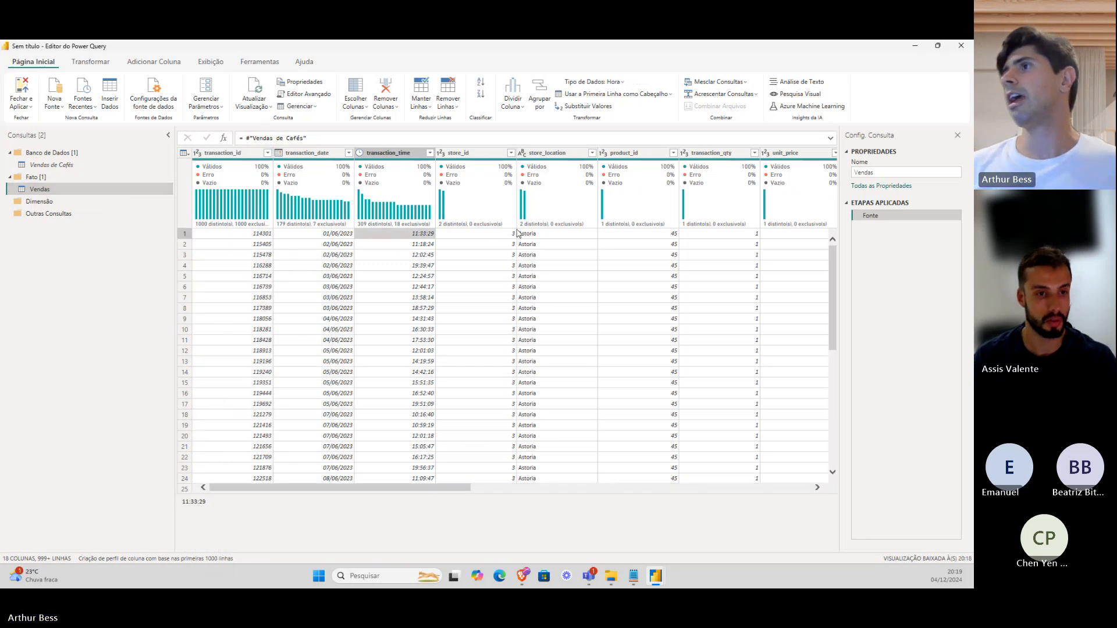
pyautogui.click(571, 234)
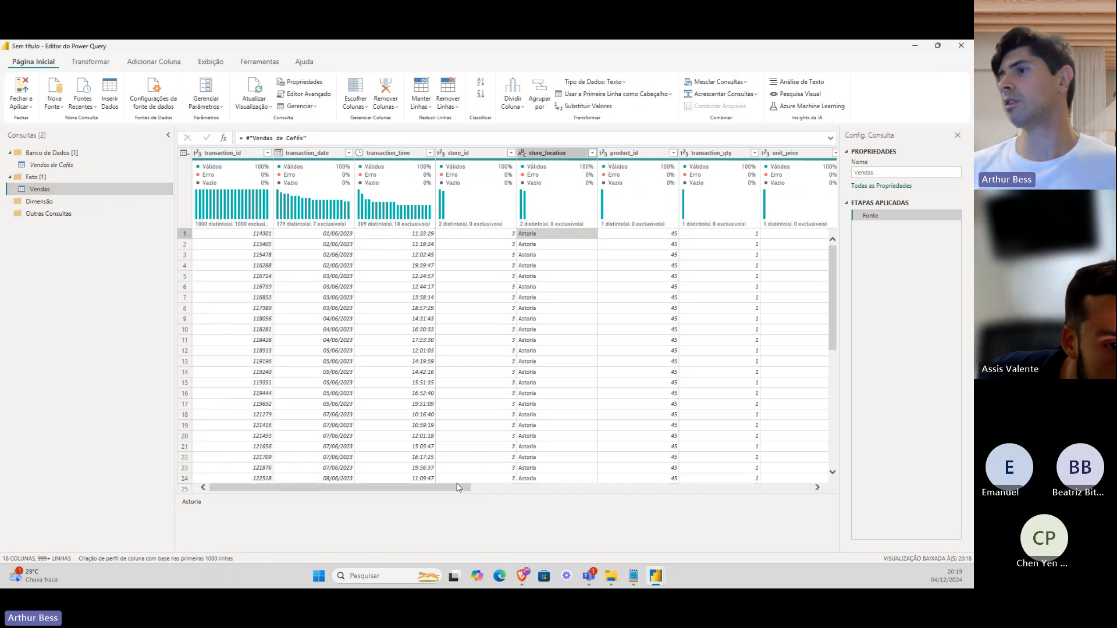
pyautogui.moveTo(459, 488); pyautogui.dragTo(615, 492)
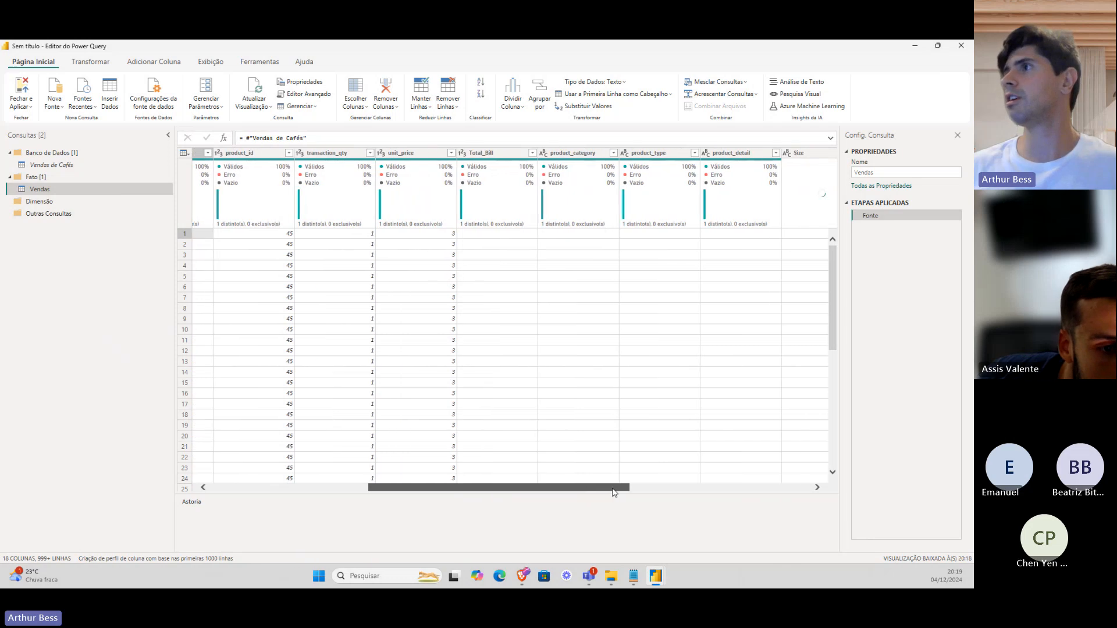
pyautogui.click(586, 236)
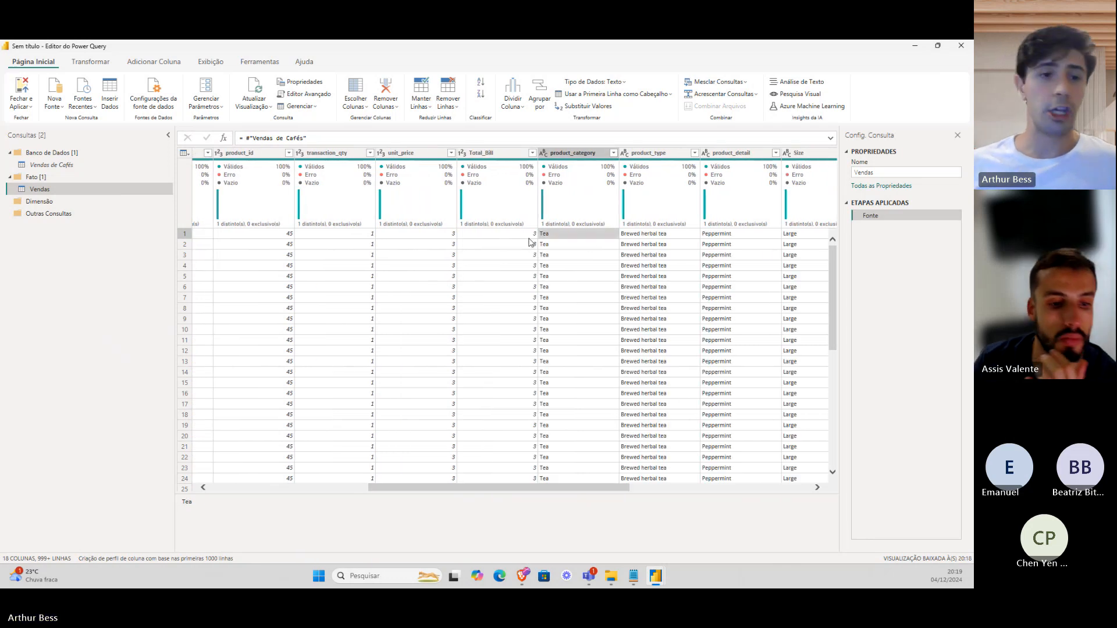
pyautogui.click(531, 236)
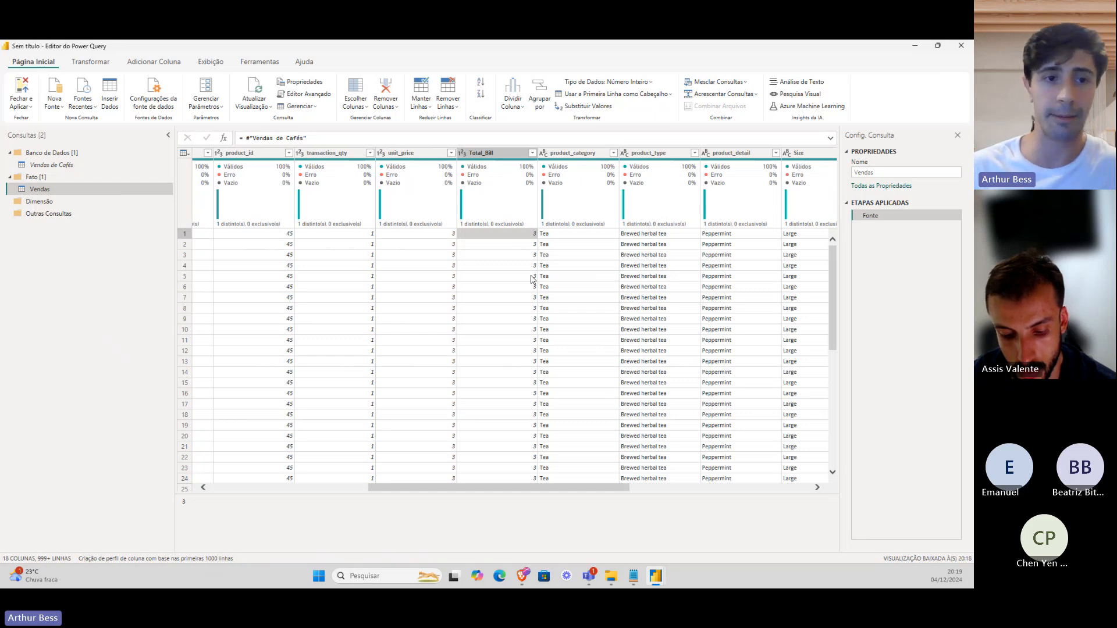
pyautogui.moveTo(499, 169)
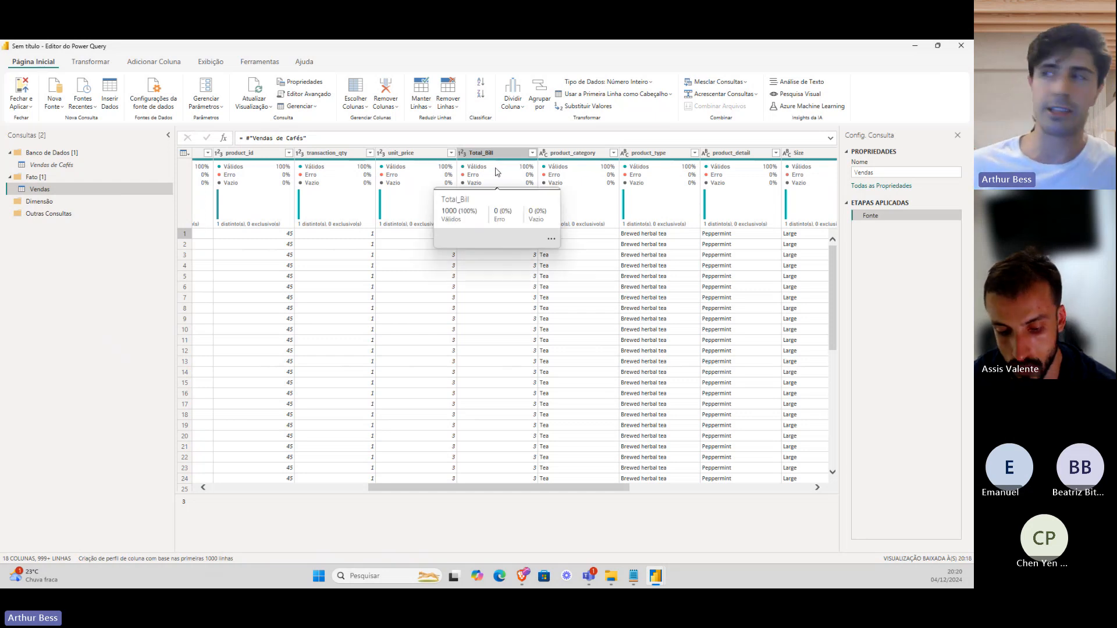
pyautogui.click(656, 155)
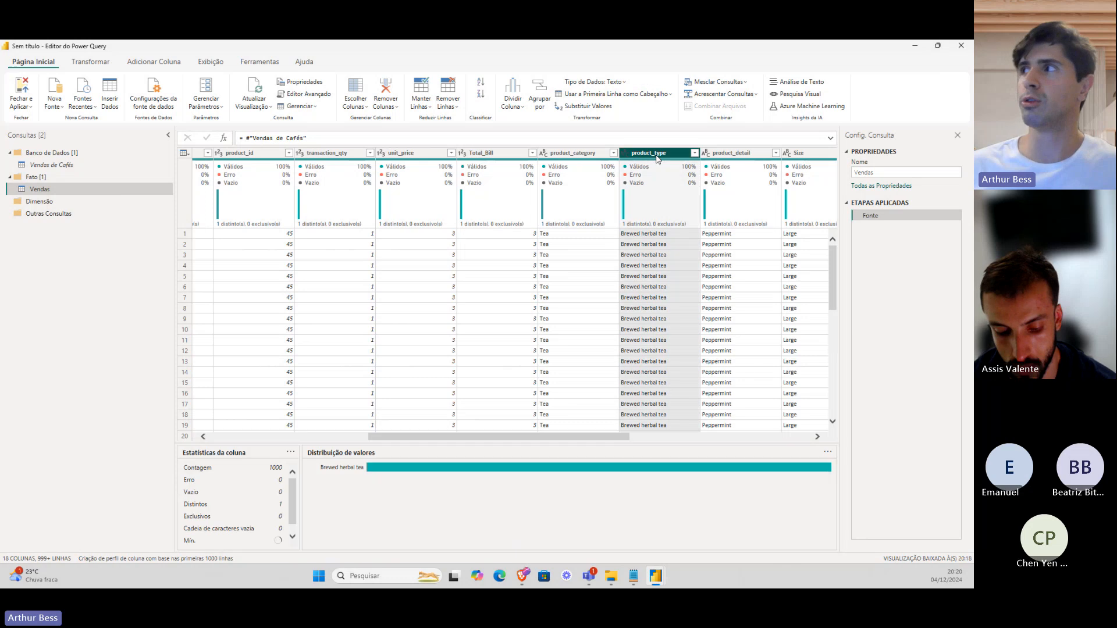
pyautogui.click(737, 154)
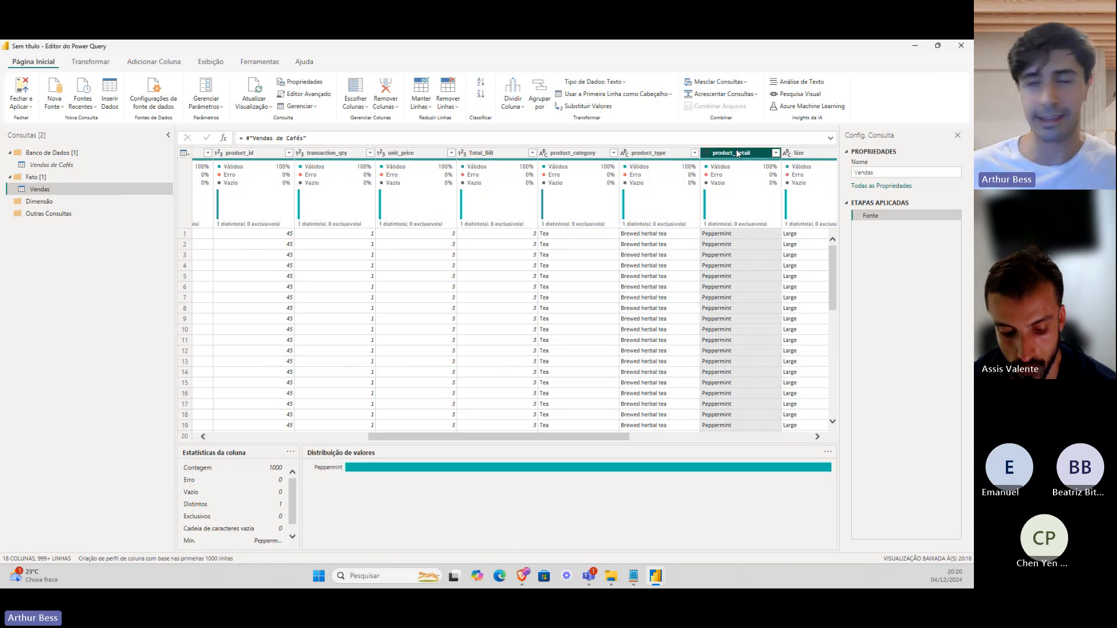
pyautogui.hscroll(-3, 600, 290)
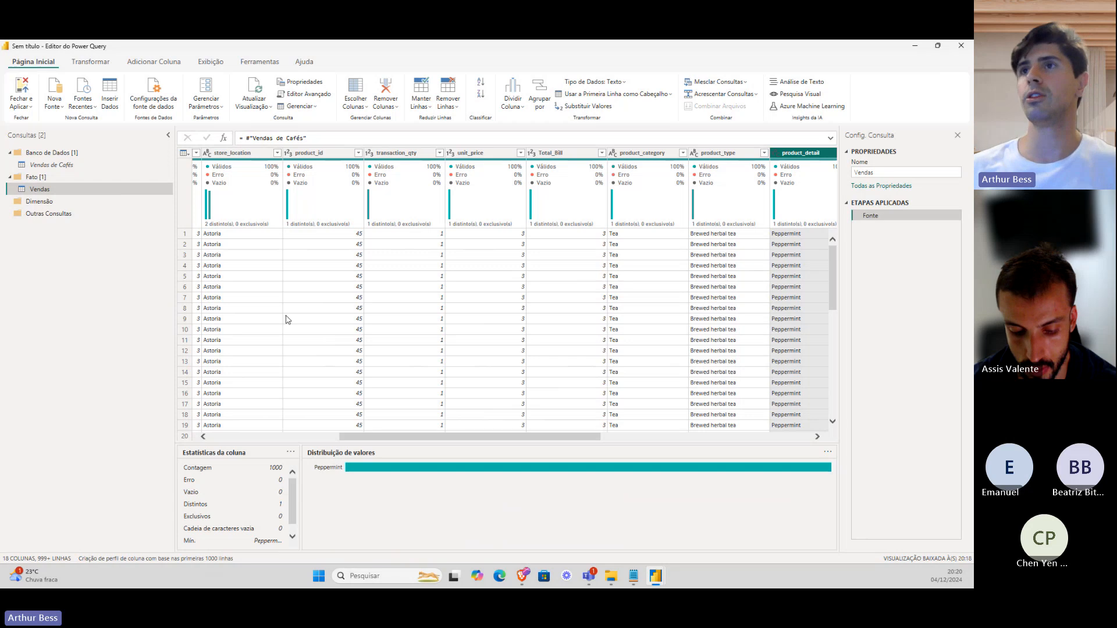
# Create a reference of Vendas in the Dimensão group named dLocalização.
pyautogui.rightClick(105, 188)
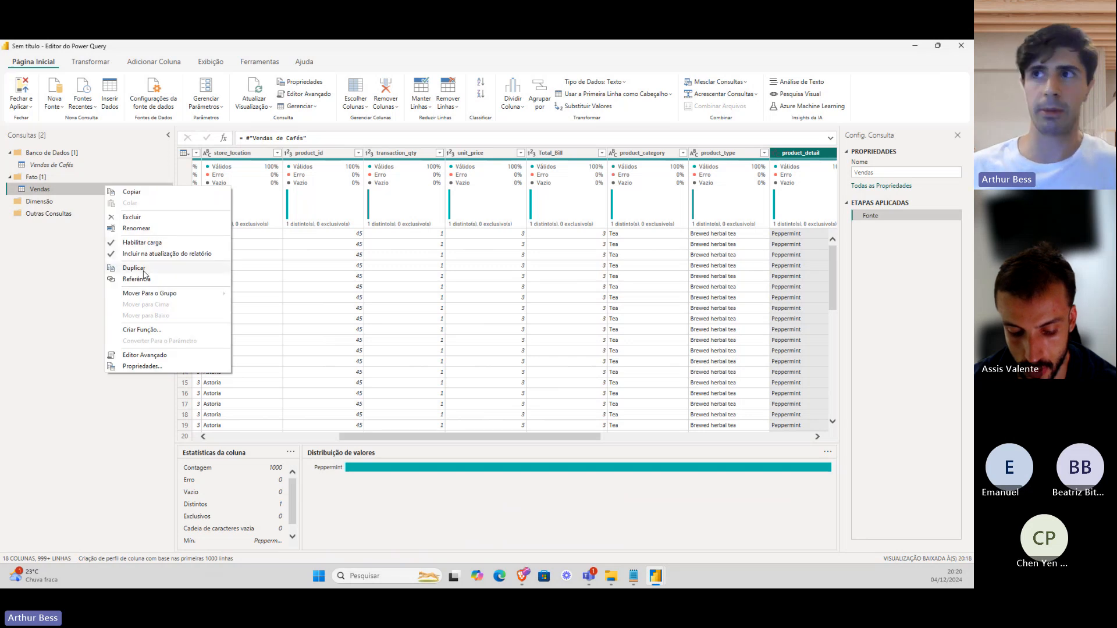
pyautogui.click(146, 279)
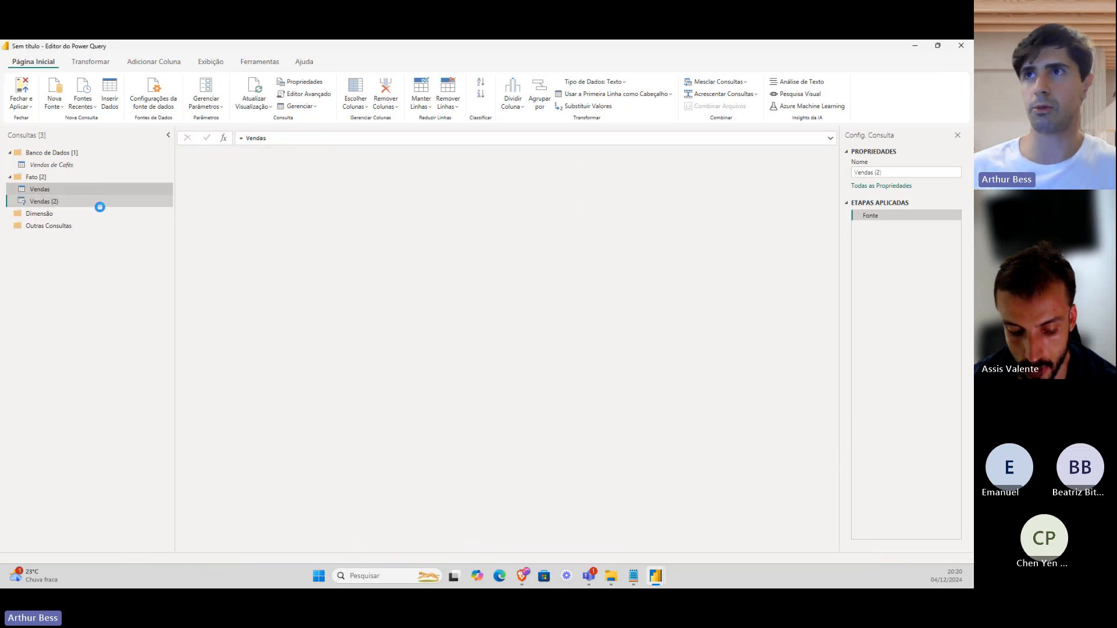
pyautogui.moveTo(100, 205); pyautogui.dragTo(102, 220)
pyautogui.doubleClick(101, 214)
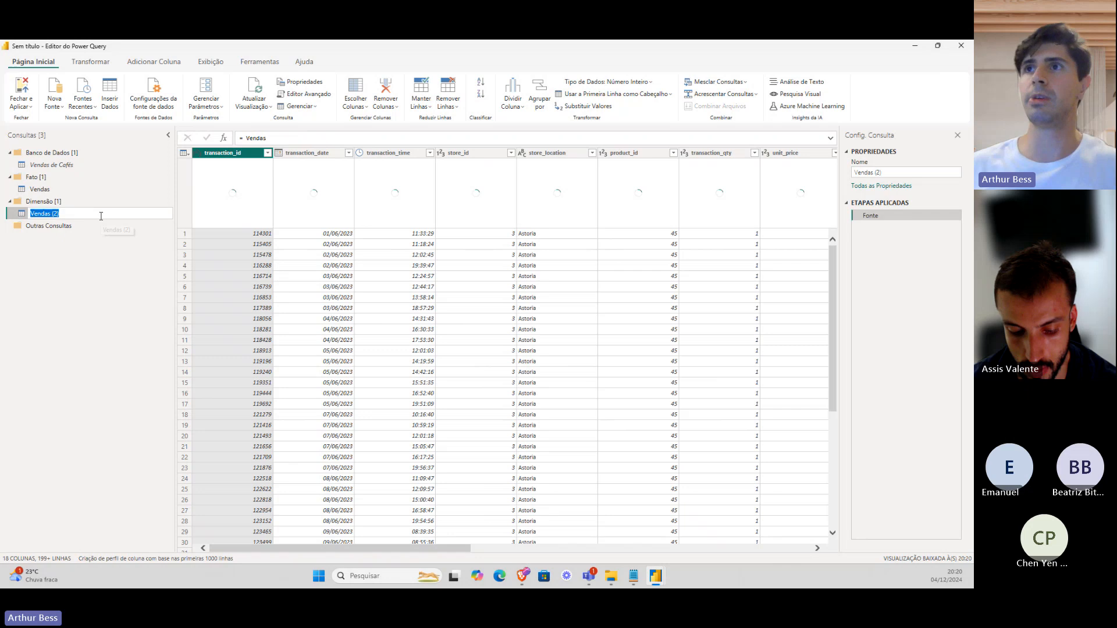
pyautogui.write('dLoc')
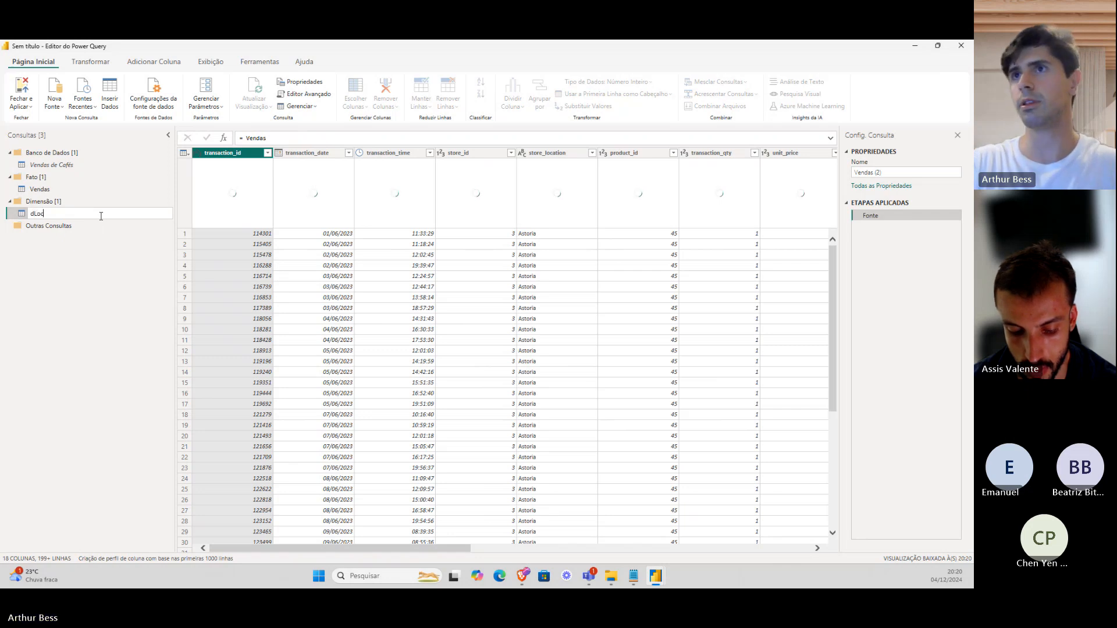
pyautogui.write('alização')
pyautogui.press('Return')
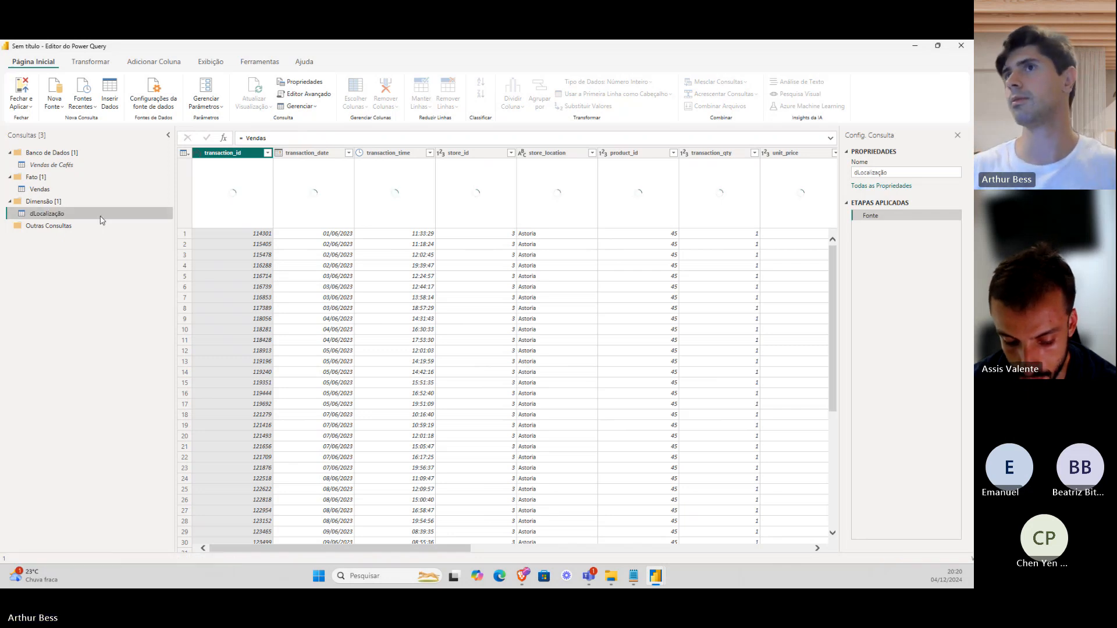
# Keep only store_location and store_id, then remove duplicates to leave three stores.
pyautogui.rightClick(101, 216)
pyautogui.click(74, 269)
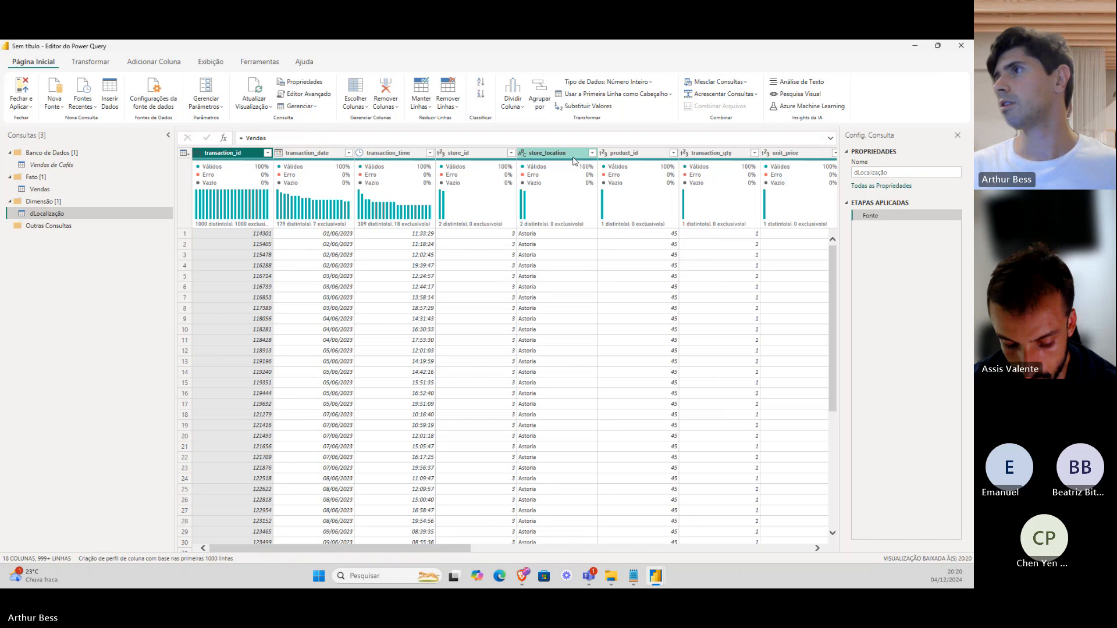
pyautogui.click(559, 153)
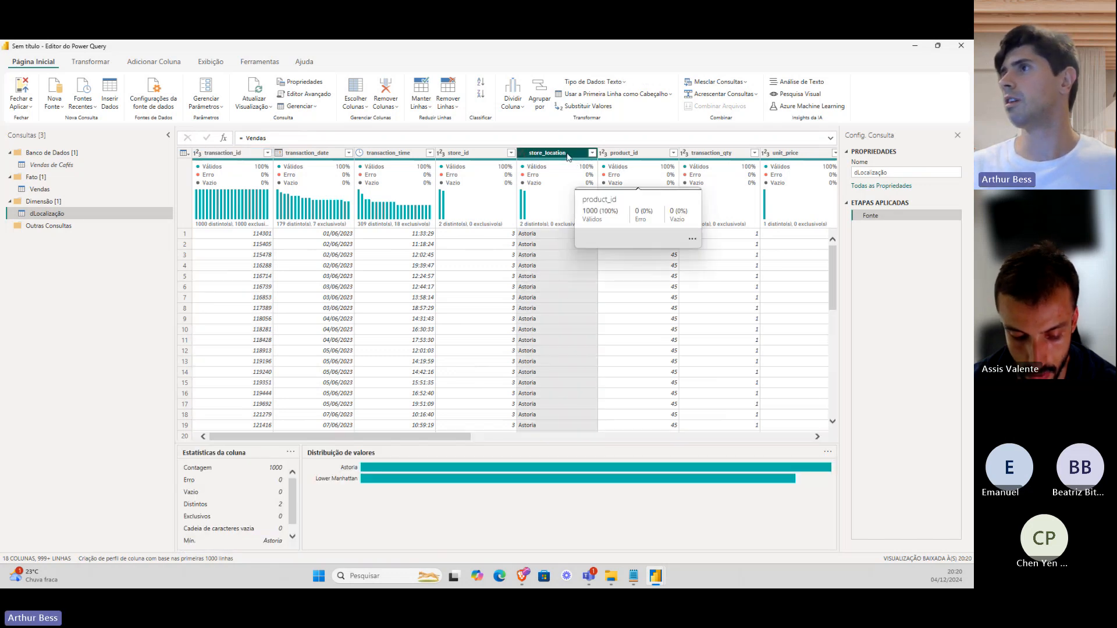
pyautogui.keyDown('ctrl'); pyautogui.click(479, 153); pyautogui.keyUp('ctrl')
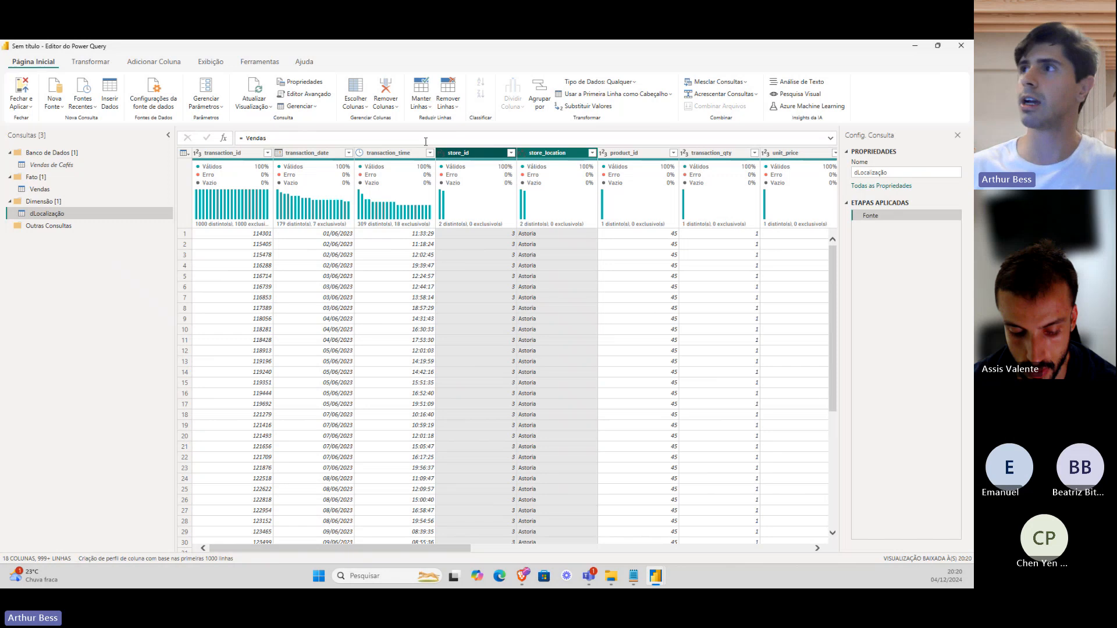
pyautogui.rightClick(442, 153)
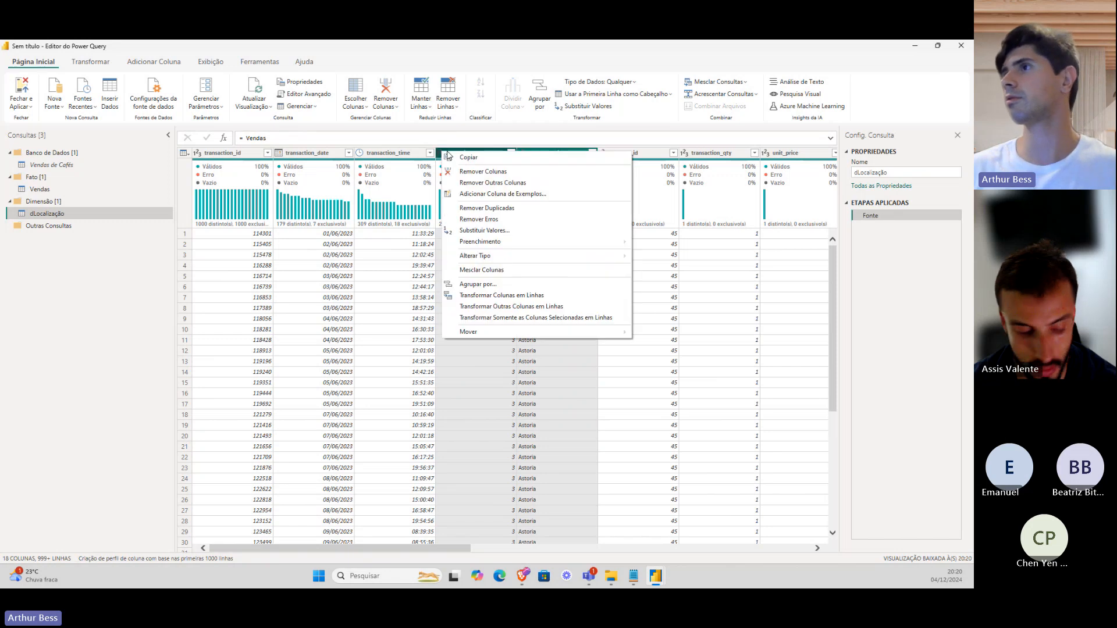
pyautogui.click(504, 184)
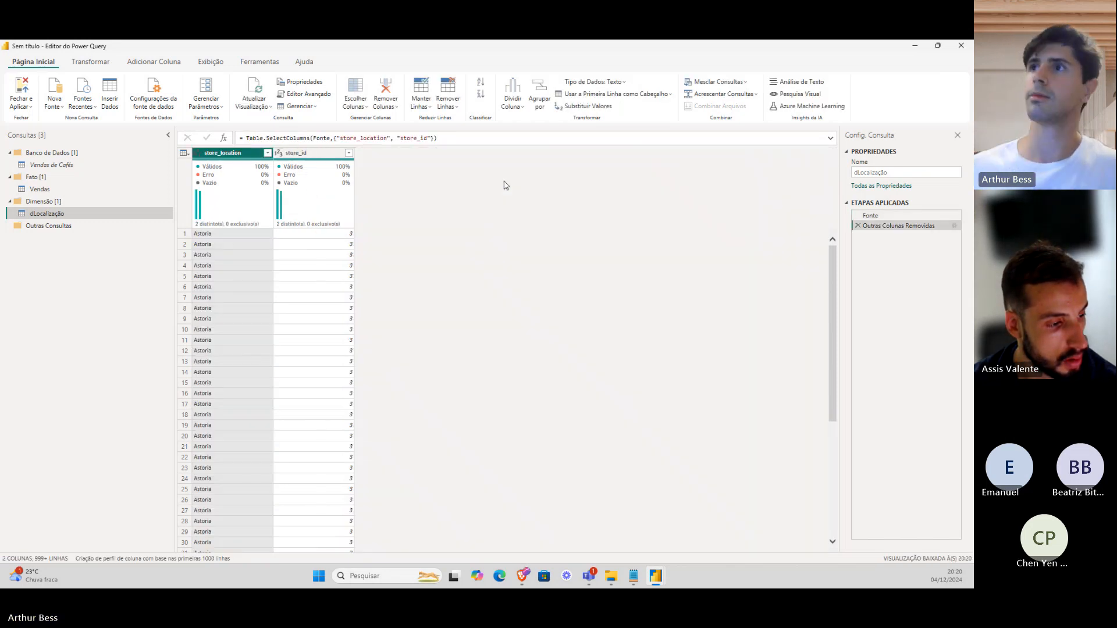
pyautogui.rightClick(252, 156)
pyautogui.click(285, 223)
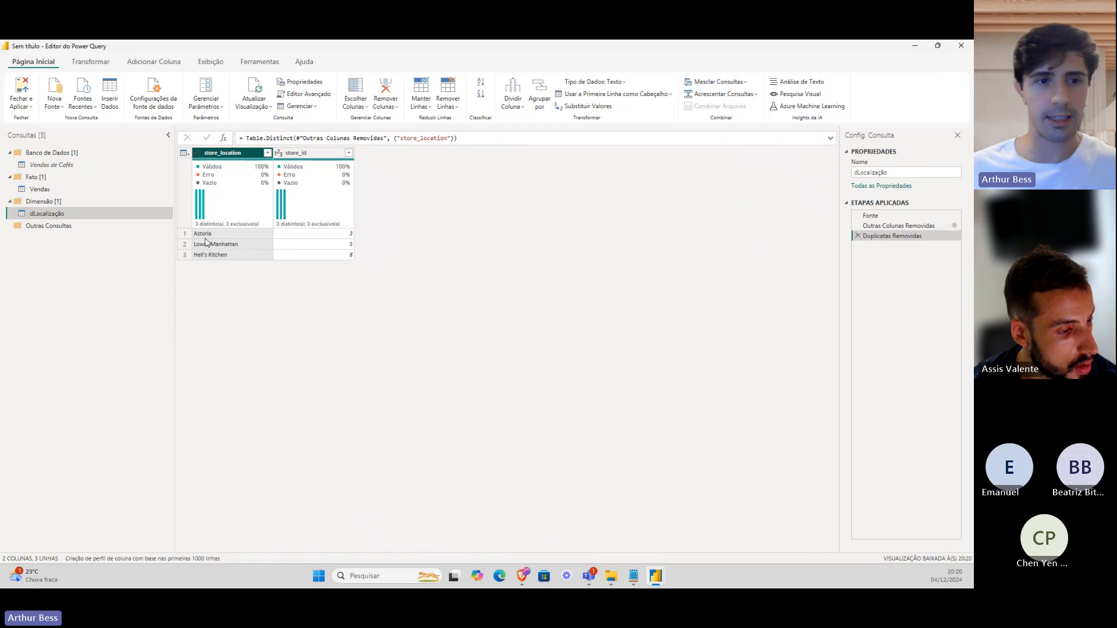
# Compare dLocalização with Vendas, ending back on the Vendas query.
pyautogui.click(117, 189)
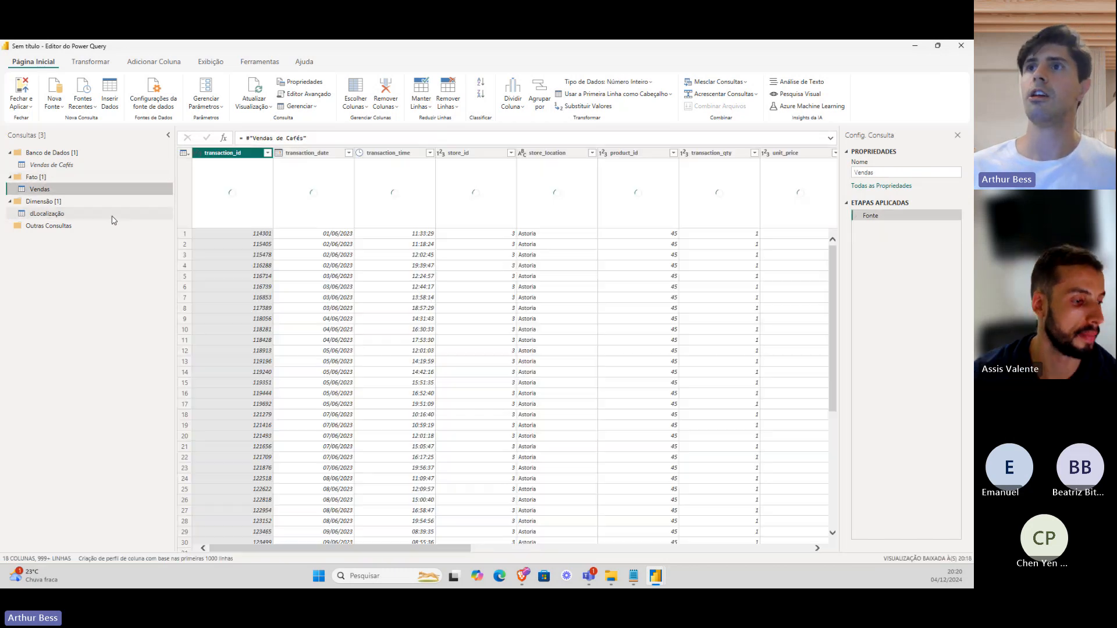
pyautogui.click(112, 214)
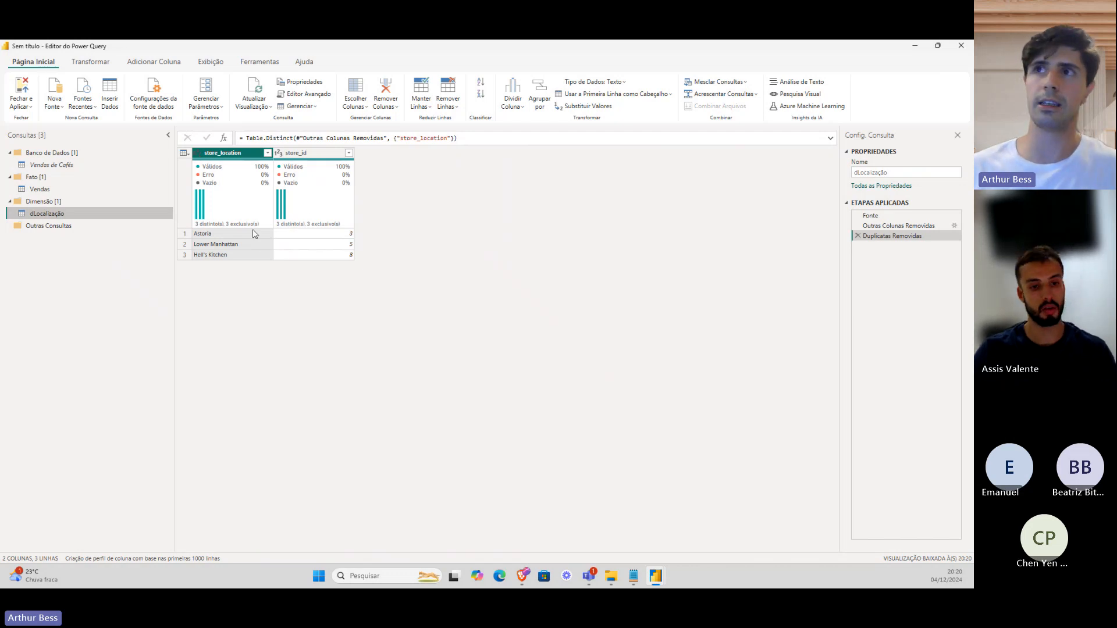
pyautogui.click(86, 195)
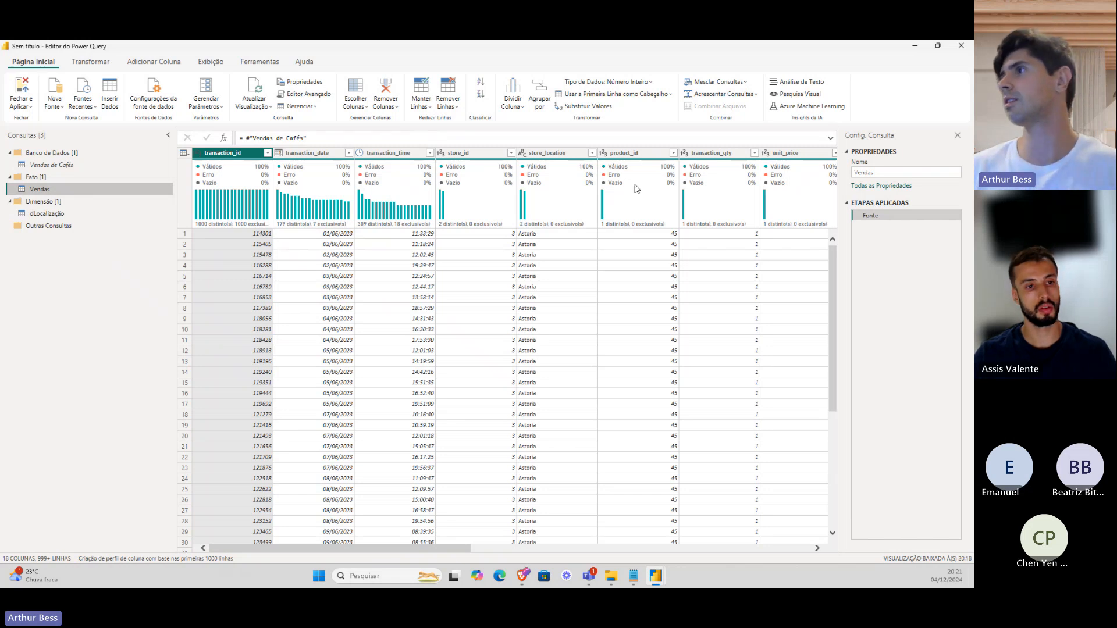
pyautogui.moveTo(404, 548); pyautogui.dragTo(542, 566)
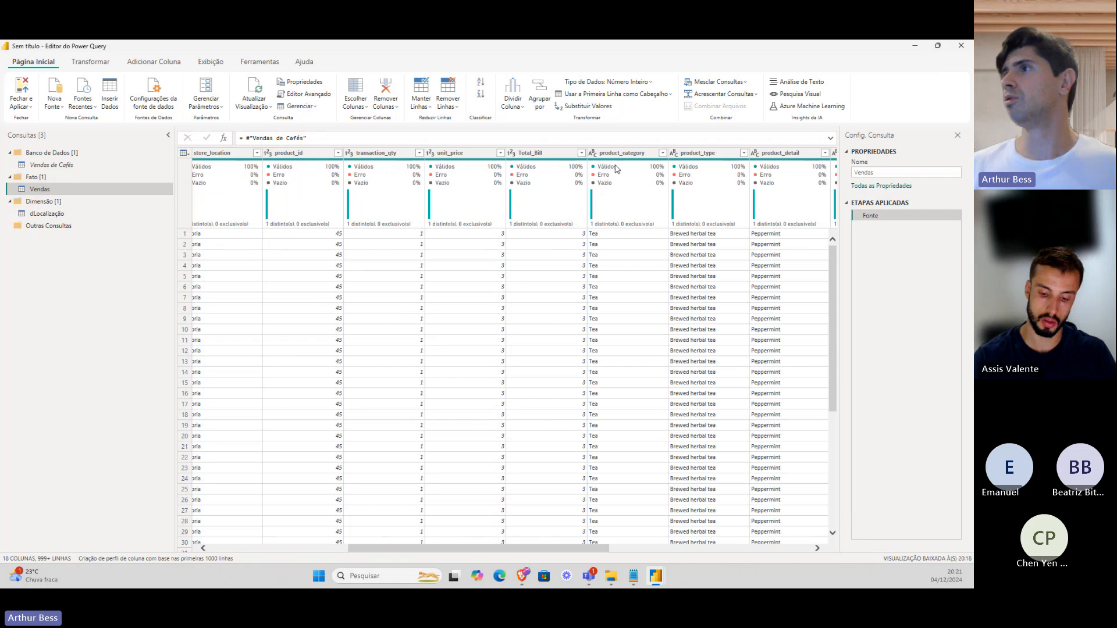
# Inspect the product_category, Size and Month Name values in Vendas.
pyautogui.click(602, 153)
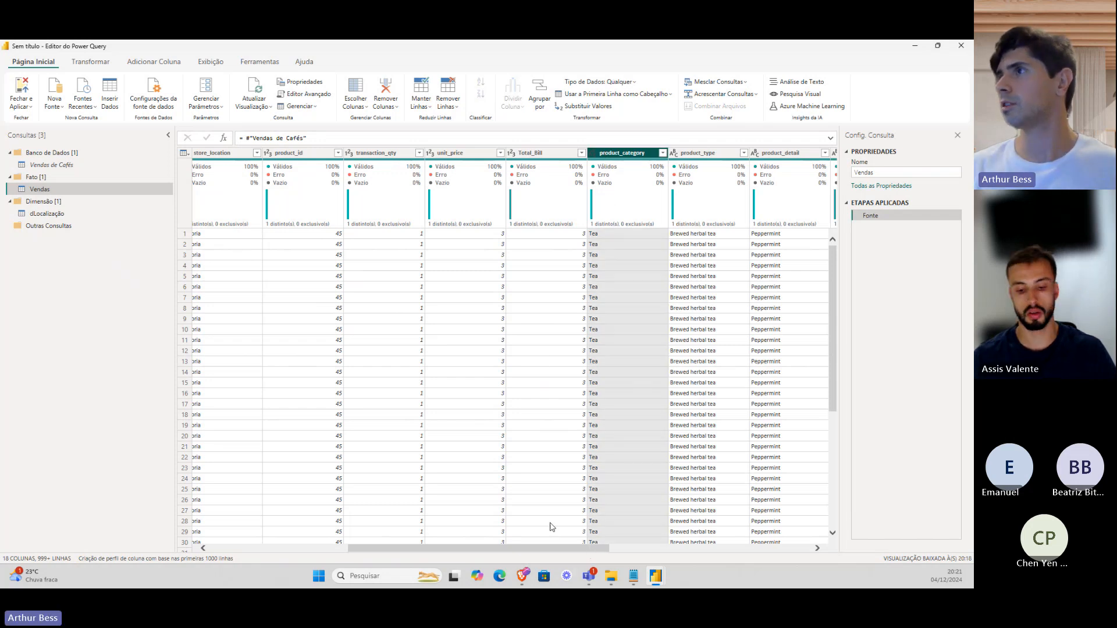
pyautogui.moveTo(586, 550); pyautogui.dragTo(652, 550)
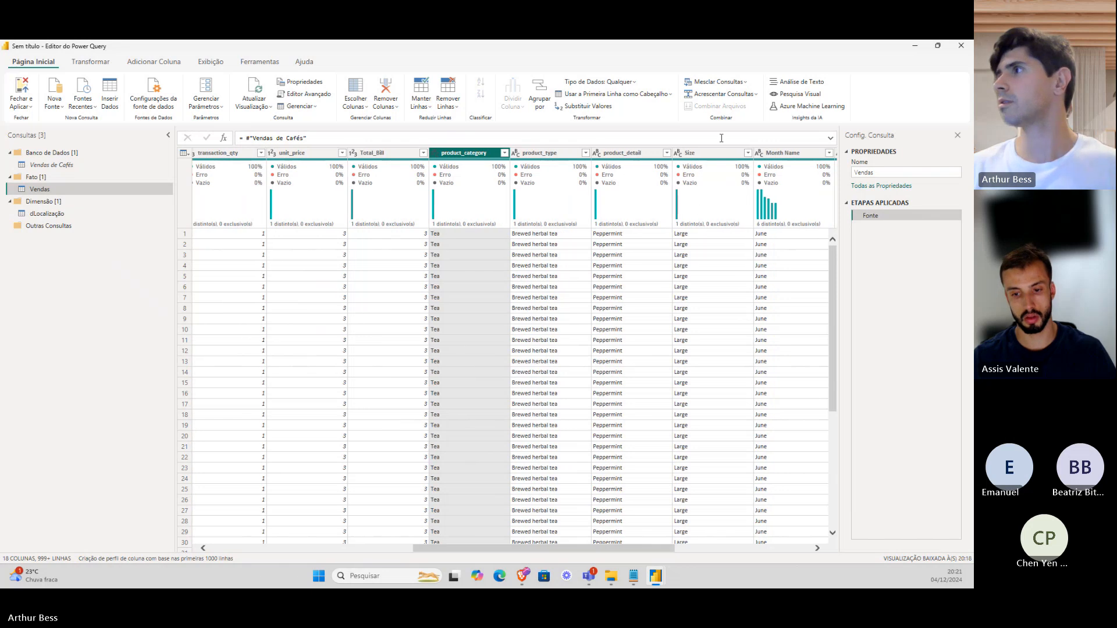
pyautogui.click(692, 153)
pyautogui.click(780, 153)
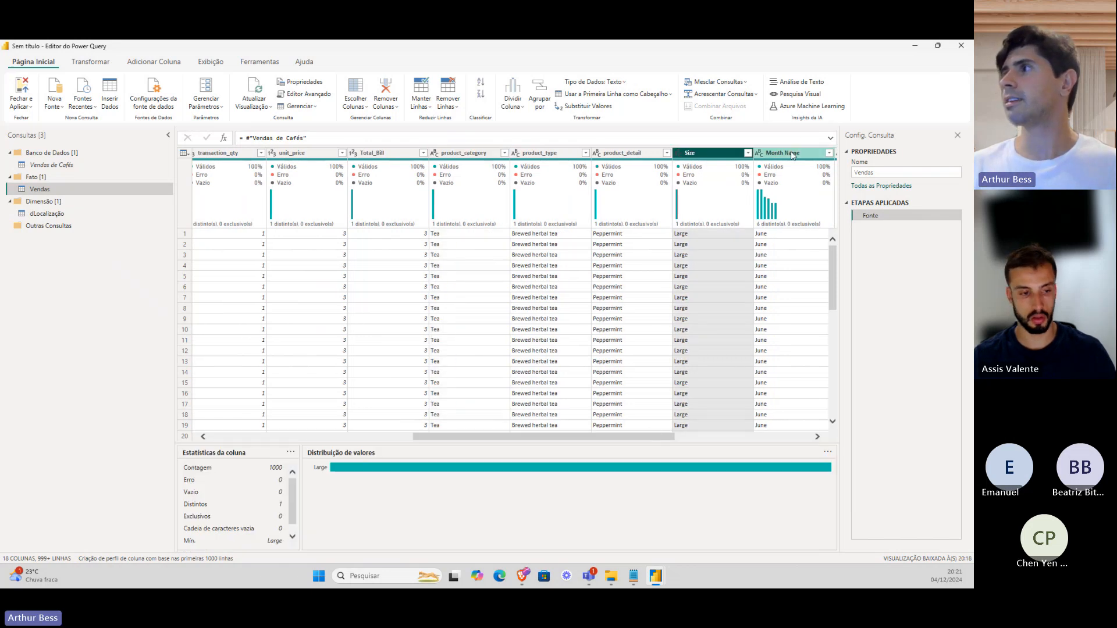
pyautogui.moveTo(612, 439); pyautogui.dragTo(372, 441)
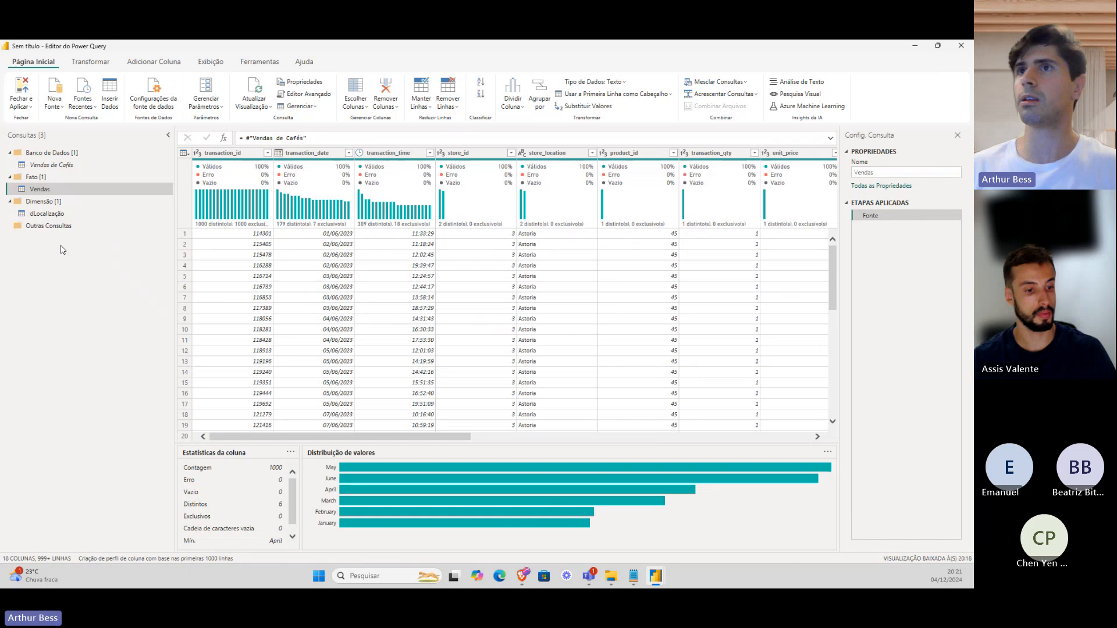
# Create another Vendas reference in the Dimensão group named dProduto.
pyautogui.rightClick(77, 189)
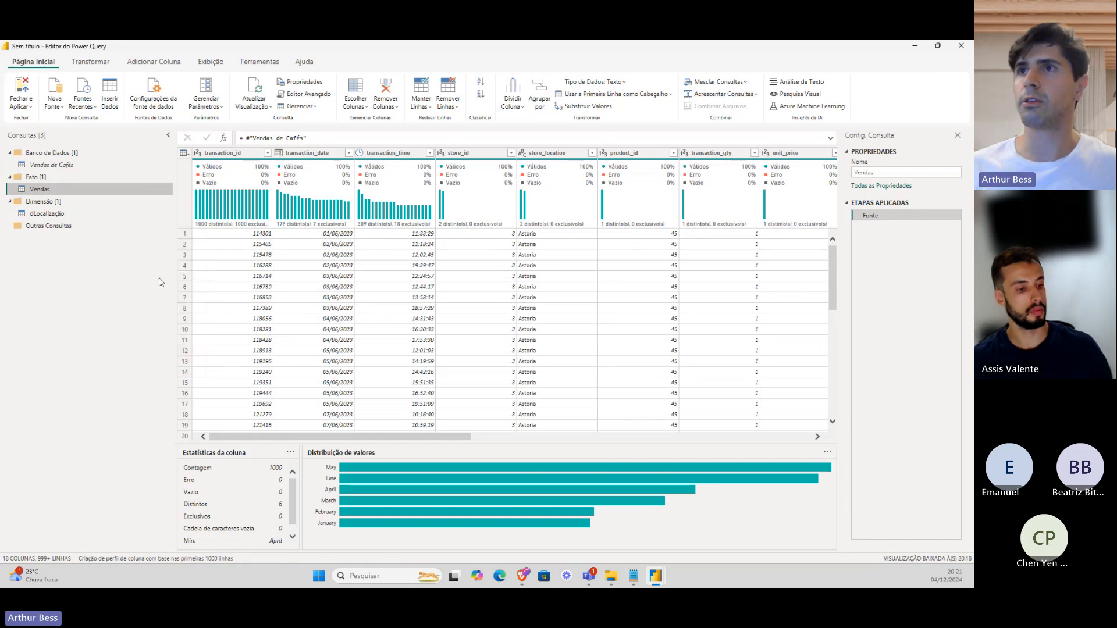
pyautogui.click(119, 282)
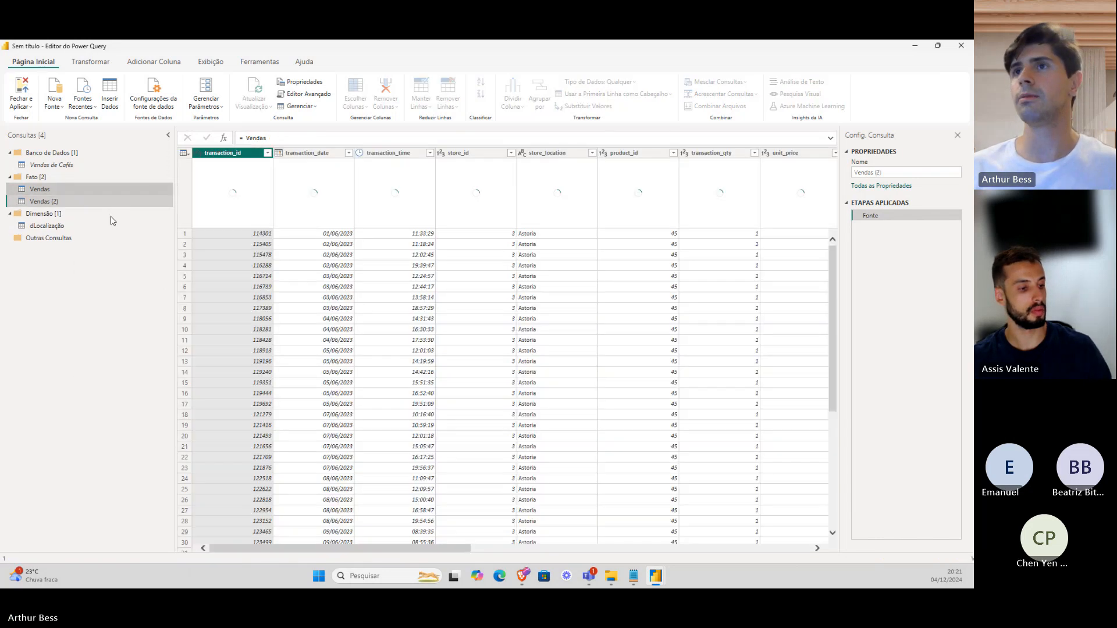
pyautogui.moveTo(113, 221); pyautogui.dragTo(112, 222)
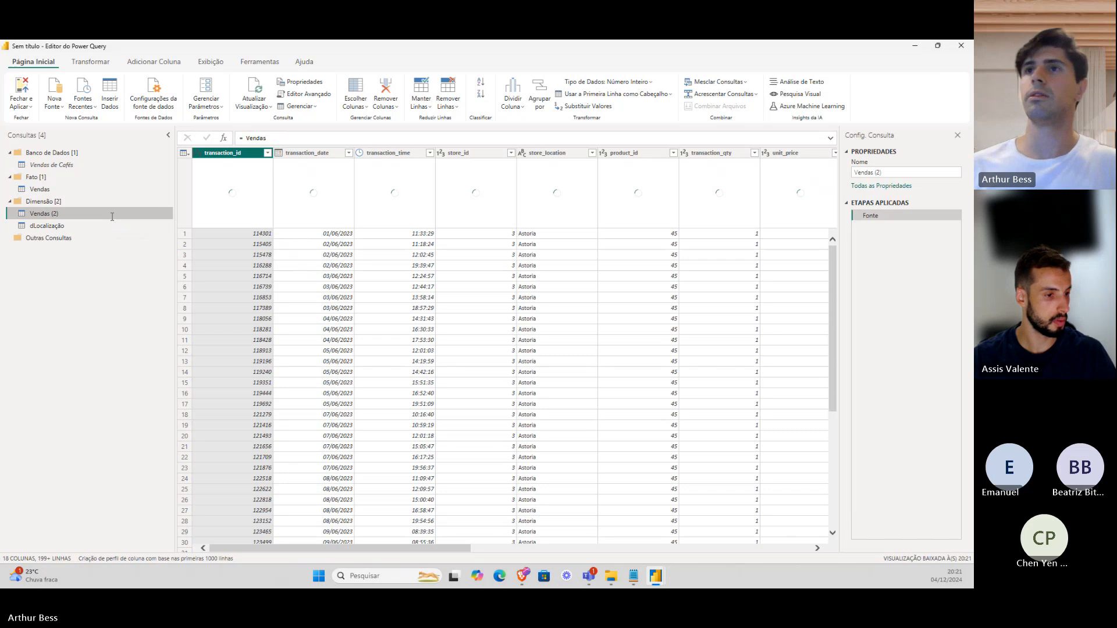
pyautogui.doubleClick(112, 216)
pyautogui.write('d')
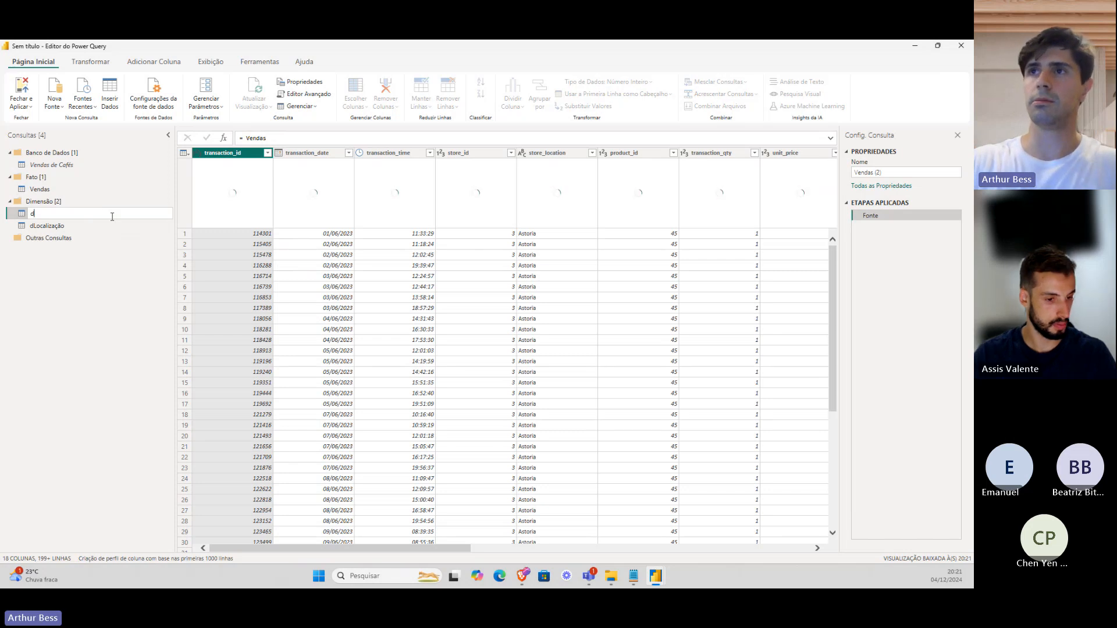
pyautogui.write('Produto')
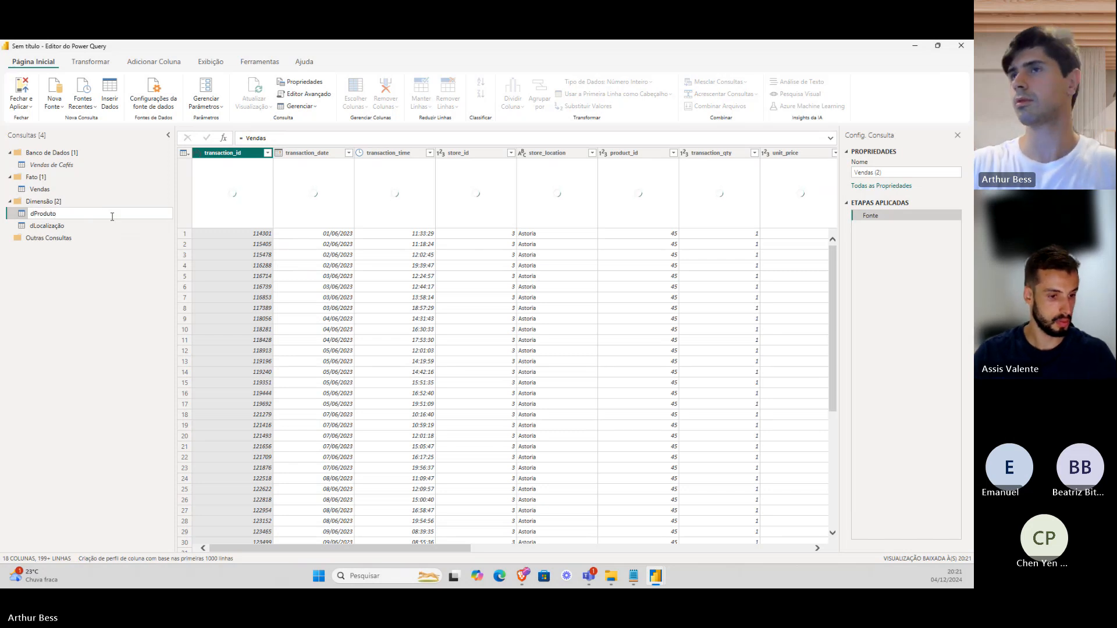
pyautogui.press('Return')
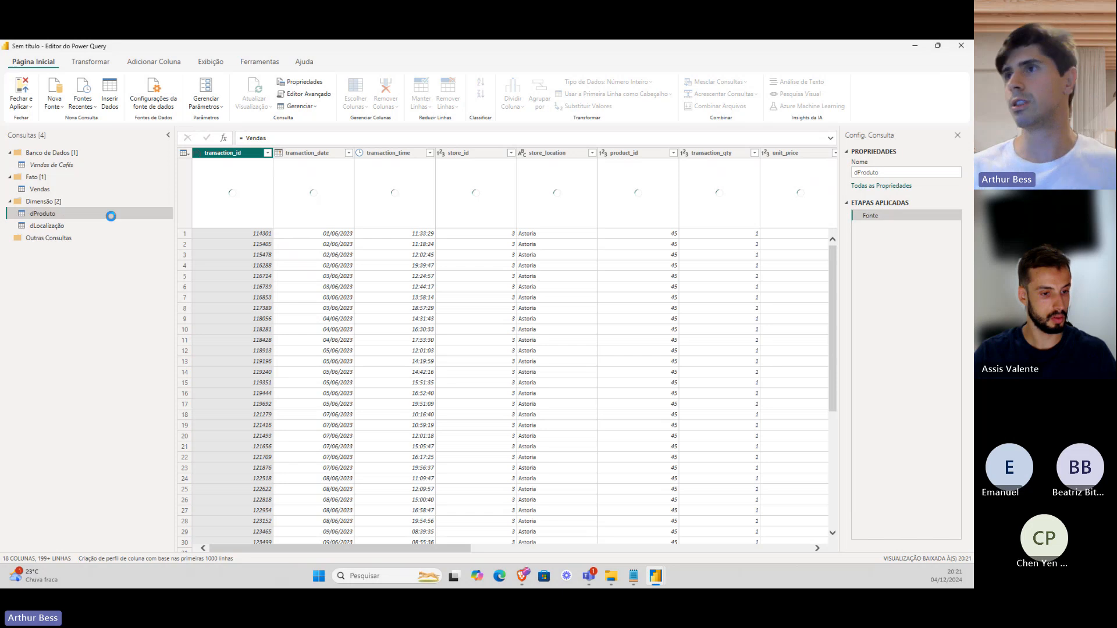
# Keep only product_id, product_category, product_type and product_detail in dProduto.
pyautogui.moveTo(292, 549); pyautogui.dragTo(470, 549)
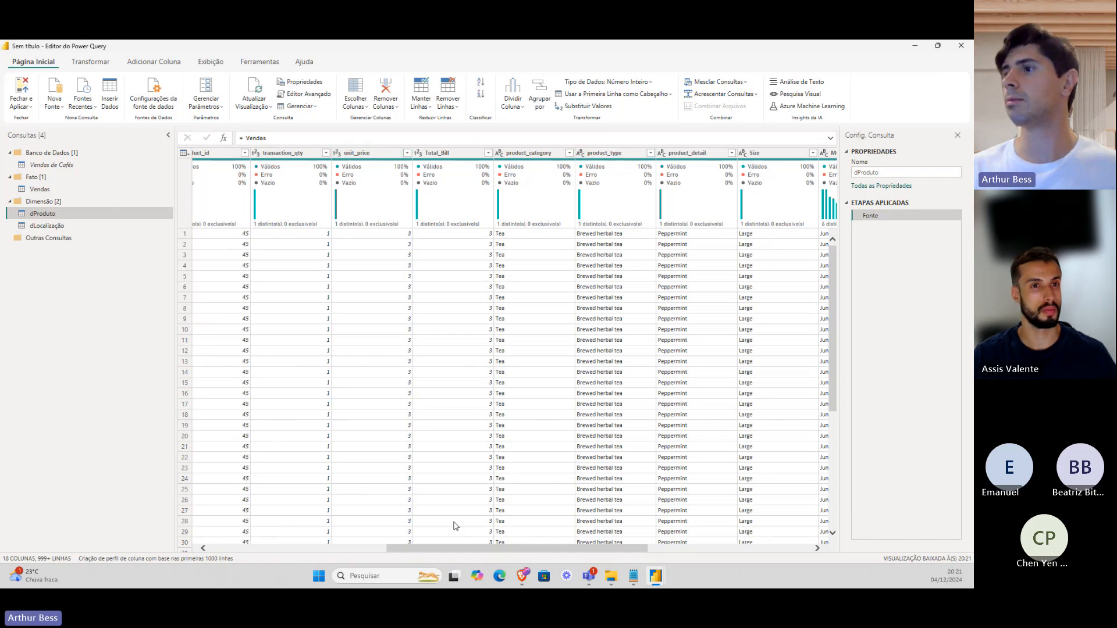
pyautogui.moveTo(454, 549); pyautogui.dragTo(412, 549)
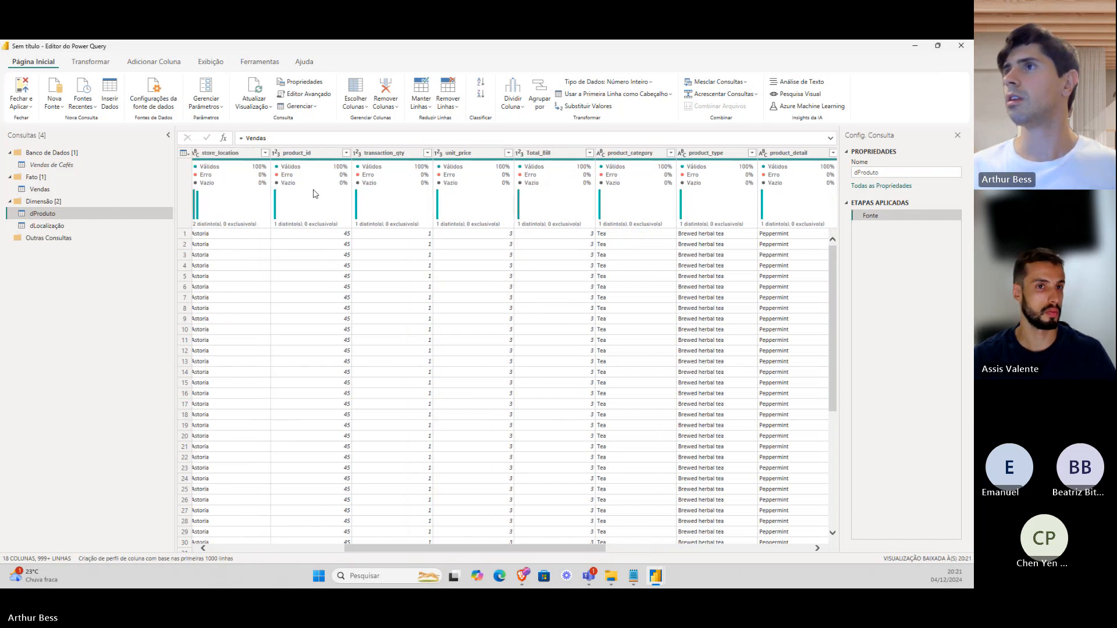
pyautogui.click(323, 153)
pyautogui.moveTo(519, 549); pyautogui.dragTo(584, 550)
pyautogui.click(481, 154)
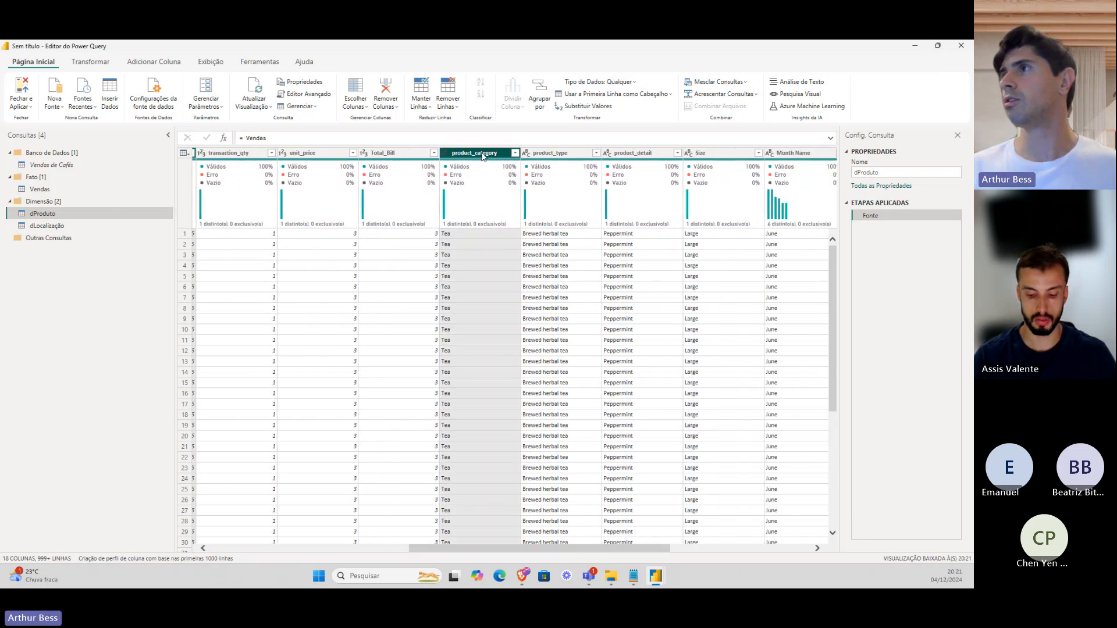
pyautogui.keyDown('ctrl'); pyautogui.click(544, 155); pyautogui.keyUp('ctrl')
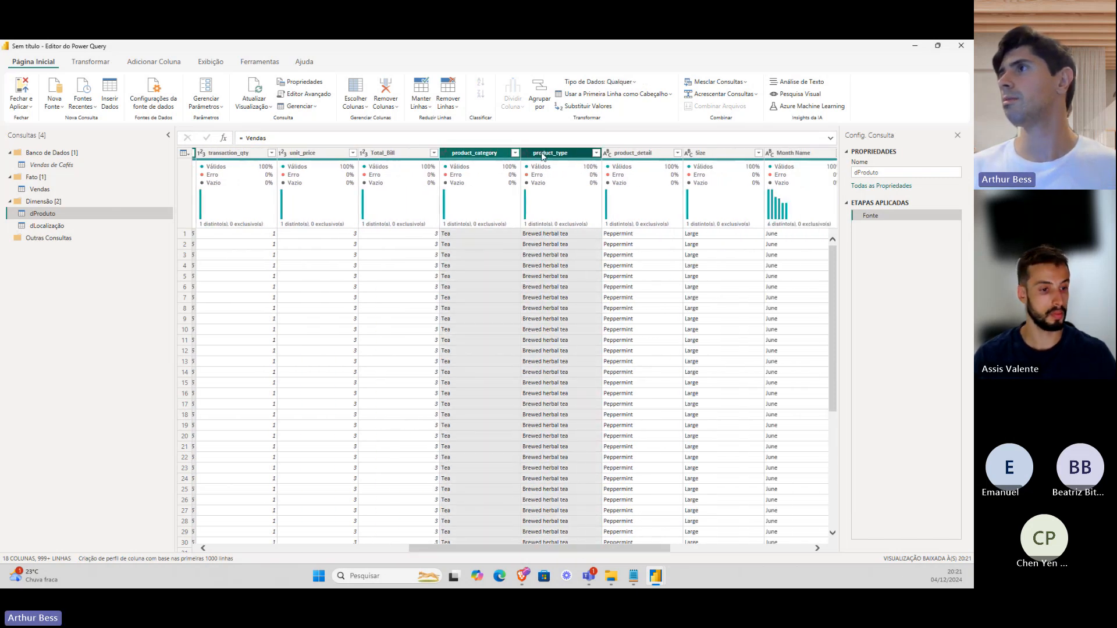
pyautogui.keyDown('ctrl'); pyautogui.click(626, 154); pyautogui.keyUp('ctrl')
pyautogui.rightClick(626, 154)
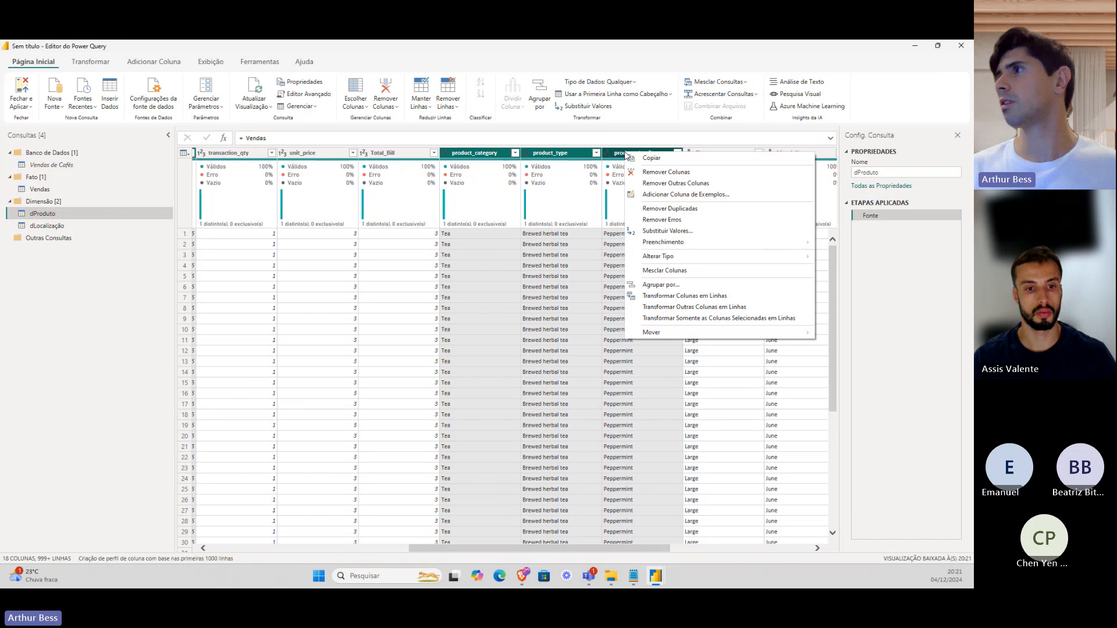
pyautogui.click(648, 184)
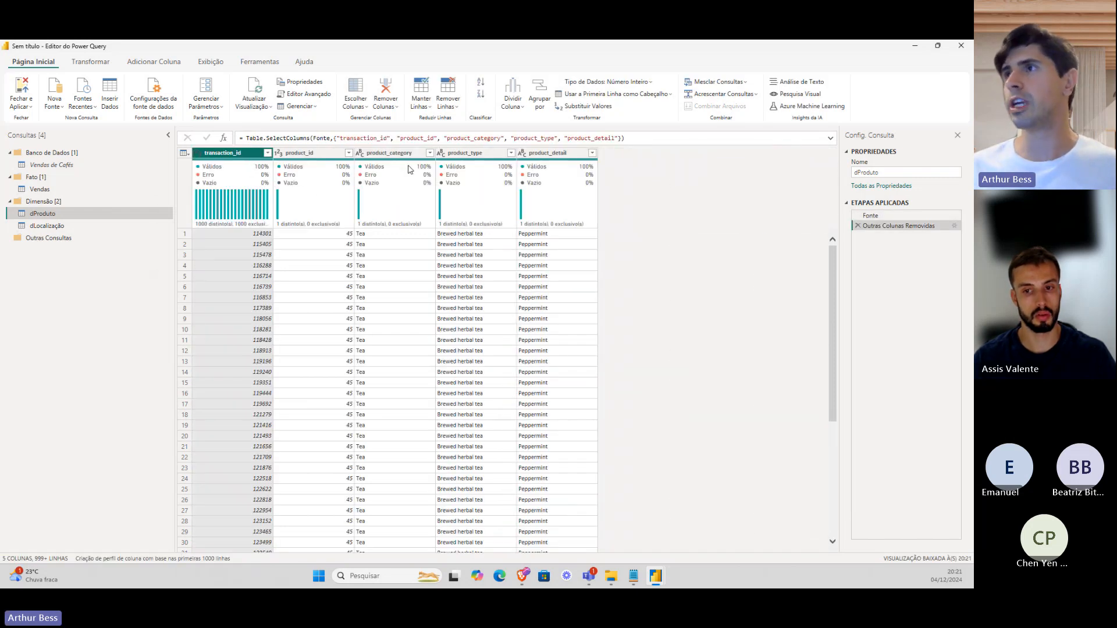
# Remove transaction_id and deduplicate dProduto on product_id.
pyautogui.moveTo(409, 170)
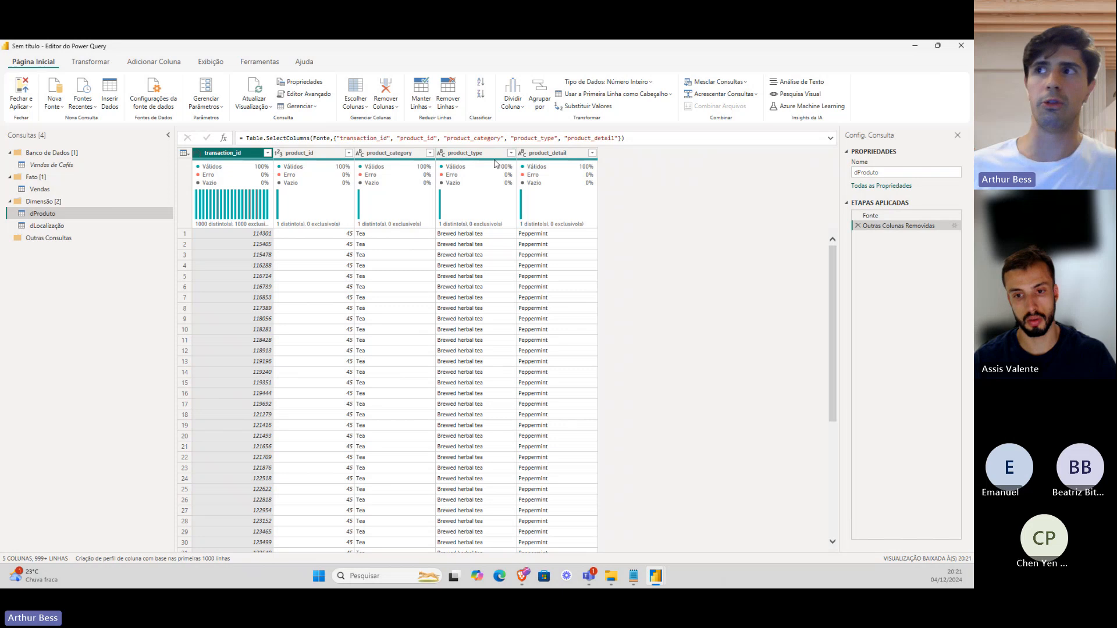
pyautogui.rightClick(254, 156)
pyautogui.click(267, 172)
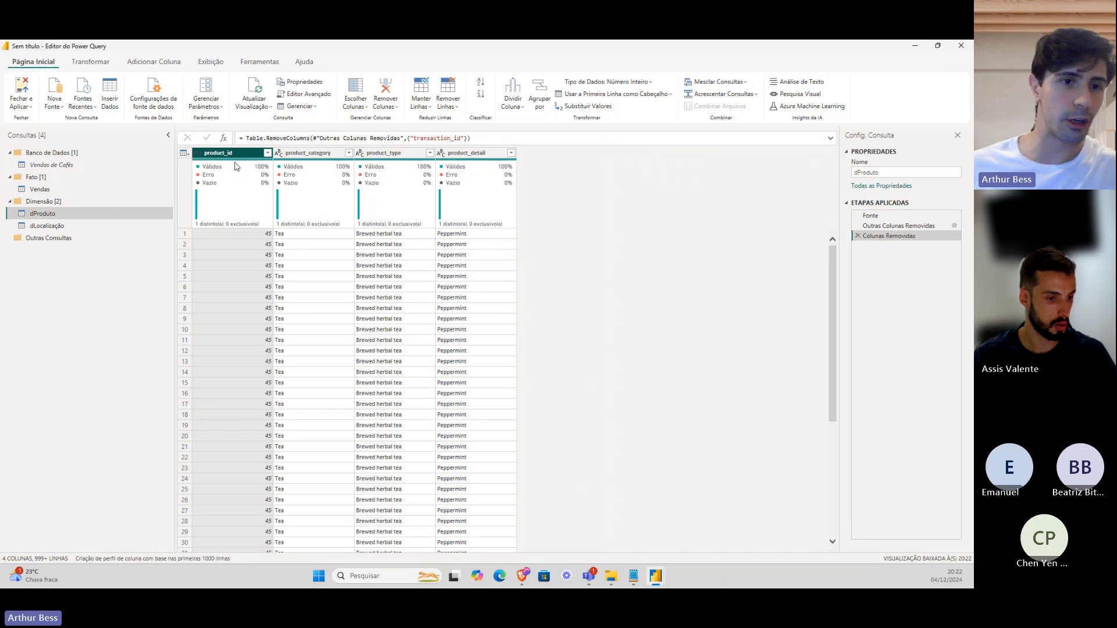
pyautogui.moveTo(236, 167)
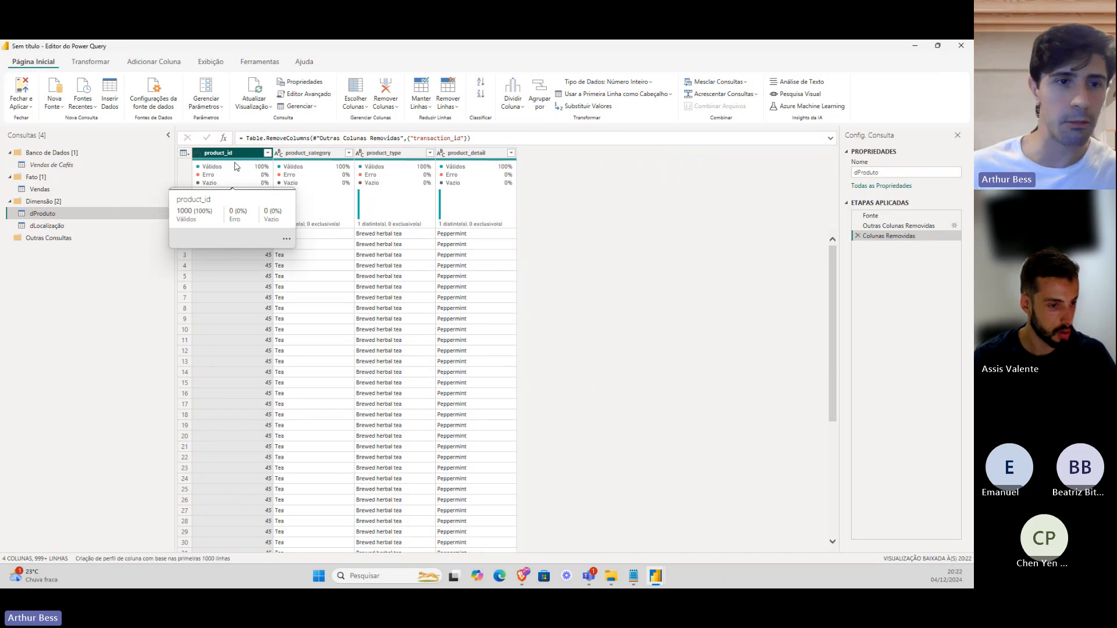
pyautogui.click(93, 222)
pyautogui.click(99, 214)
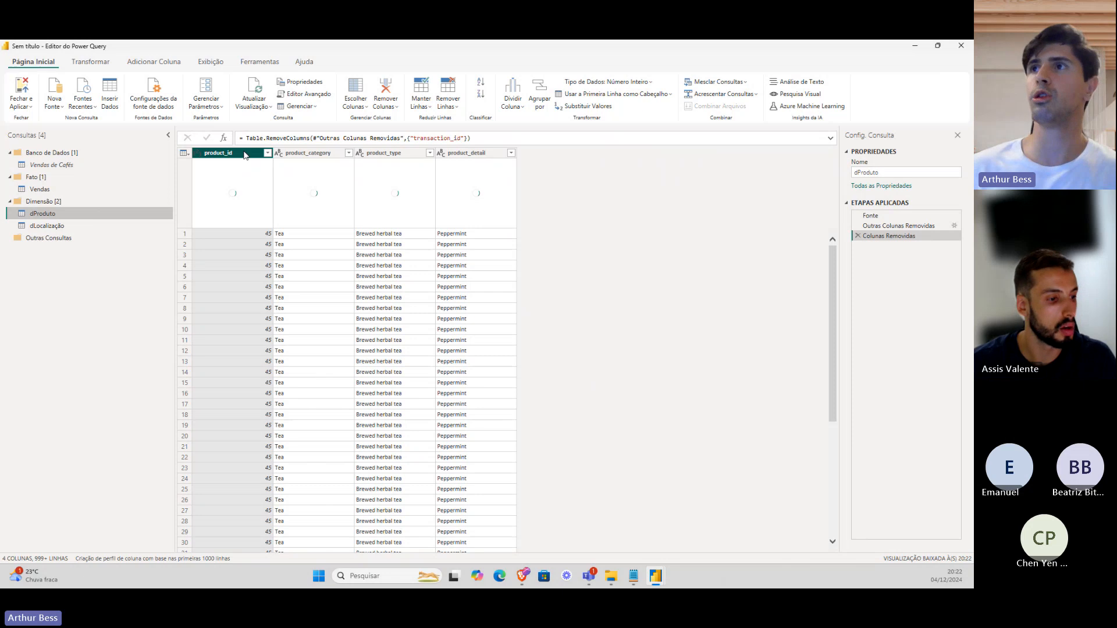
pyautogui.rightClick(239, 156)
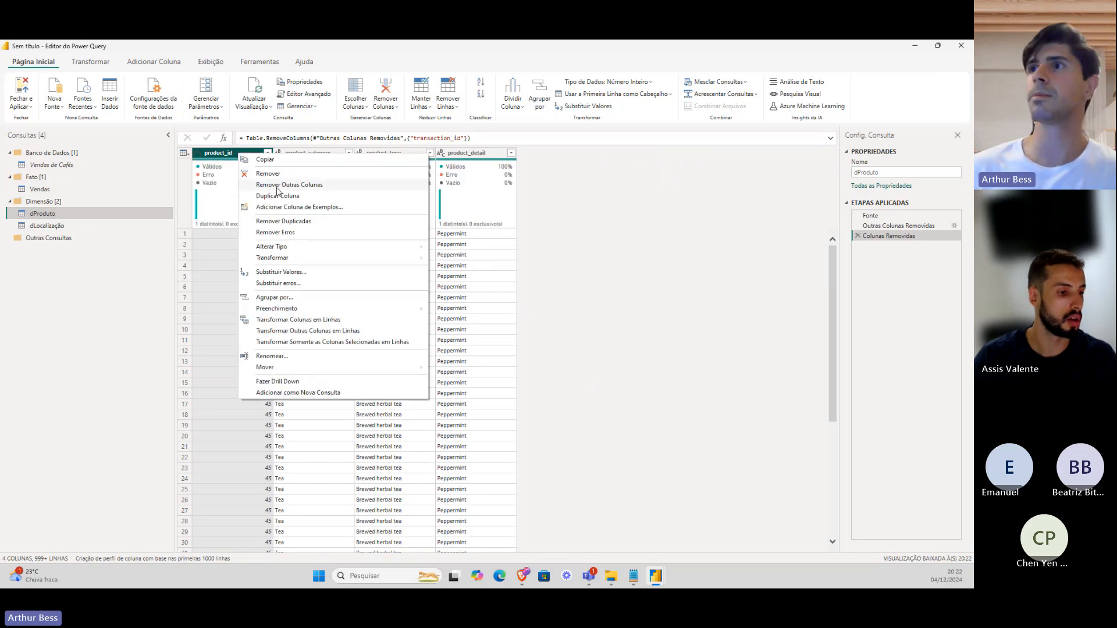
pyautogui.click(283, 224)
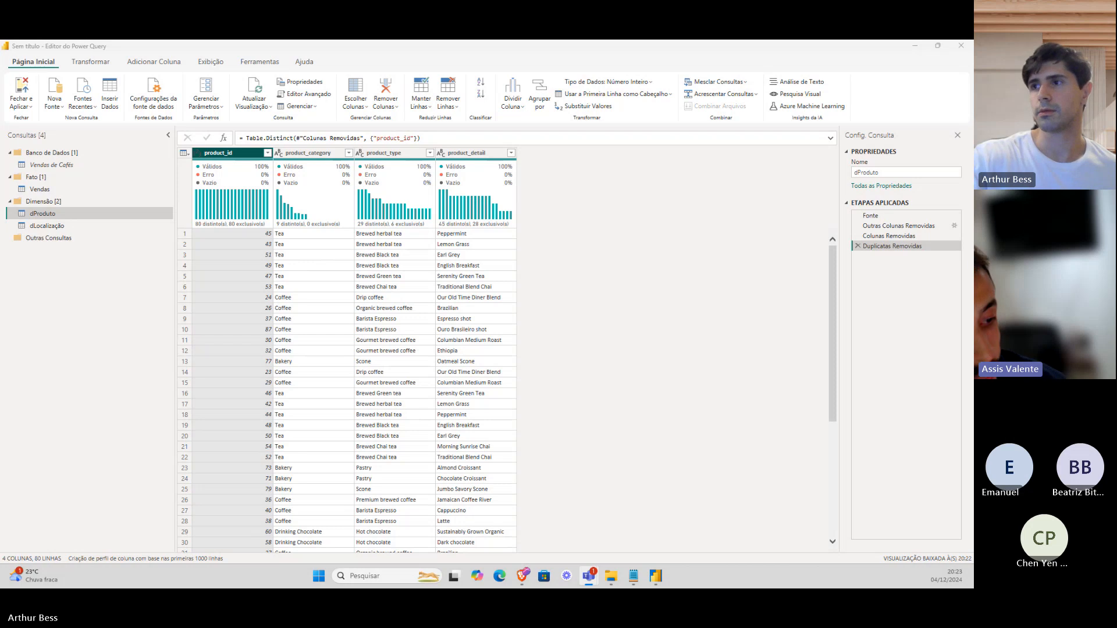
# Switch back to the Vendas fact query, showing its 18 columns.
pyautogui.click(107, 195)
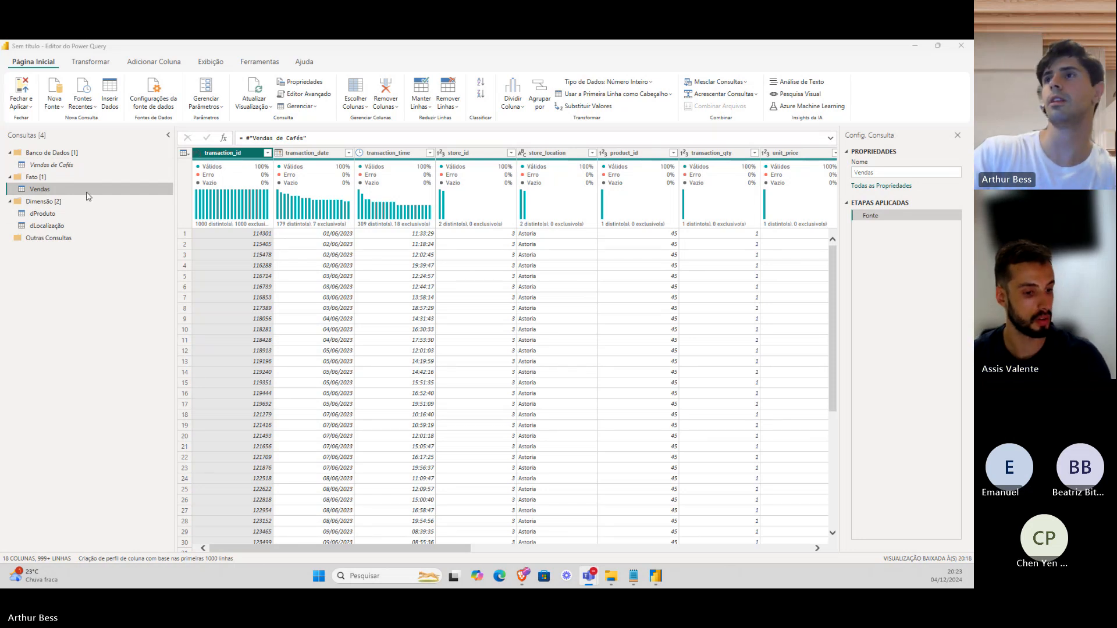
# Create a Vendas reference in the Dimensão group named dSize.
pyautogui.moveTo(372, 548)
pyautogui.mouseDown()
pyautogui.moveTo(434, 547)
pyautogui.moveTo(391, 548)
pyautogui.mouseUp()
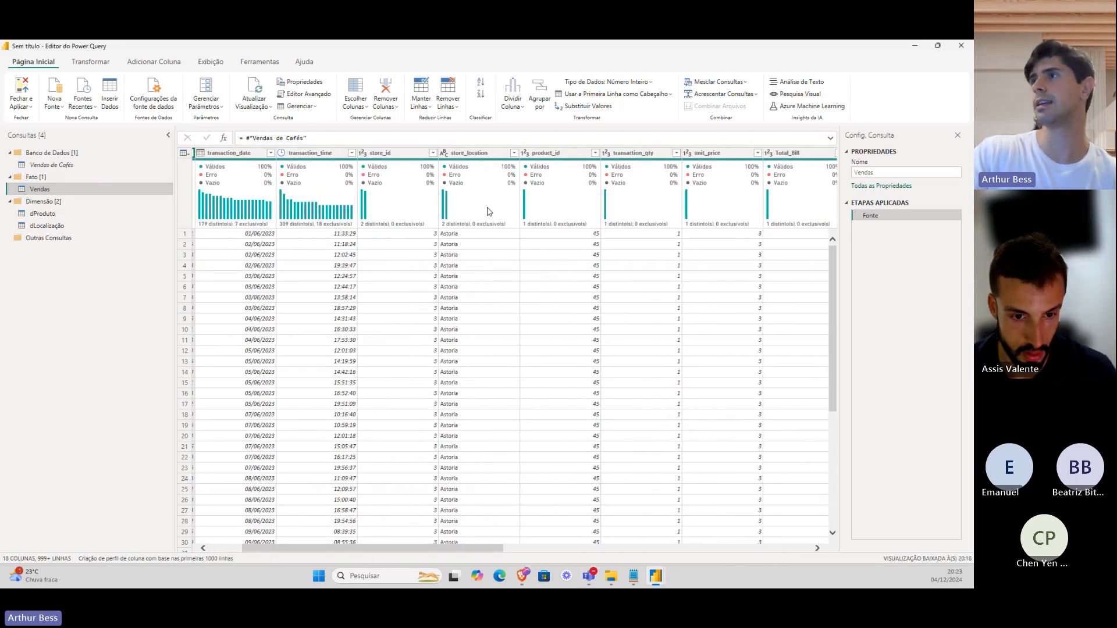
pyautogui.moveTo(480, 552); pyautogui.dragTo(654, 539)
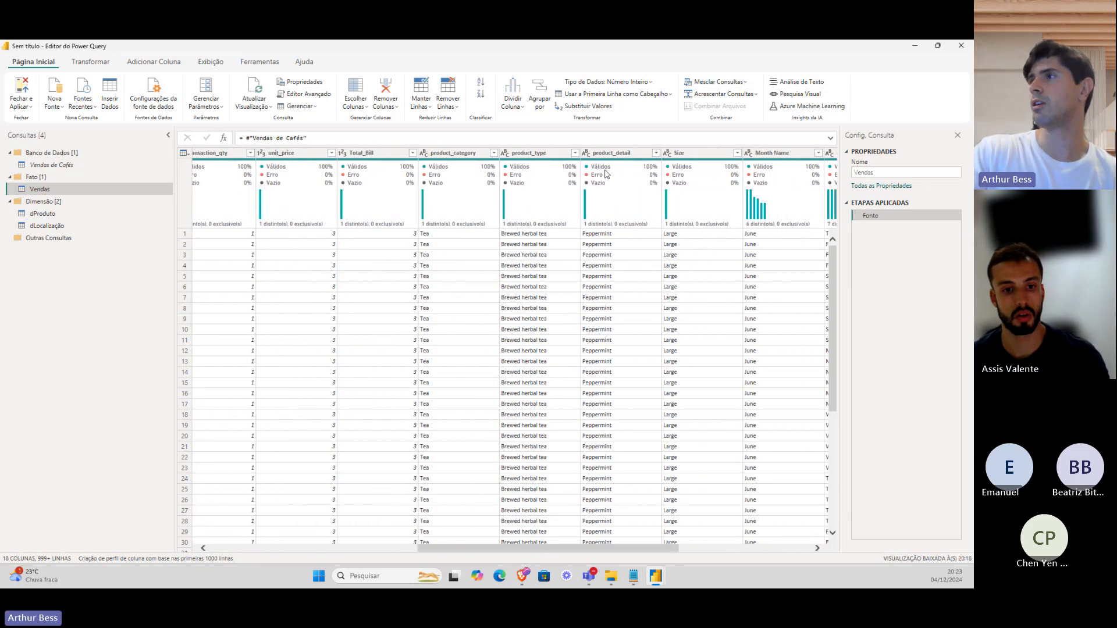
pyautogui.rightClick(86, 192)
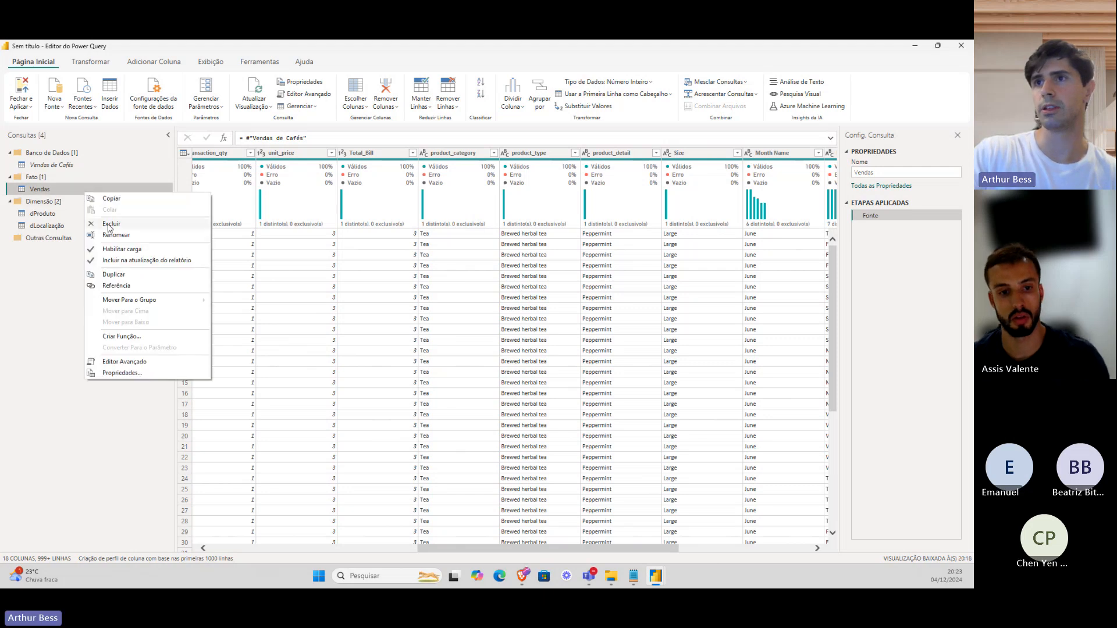
pyautogui.click(116, 285)
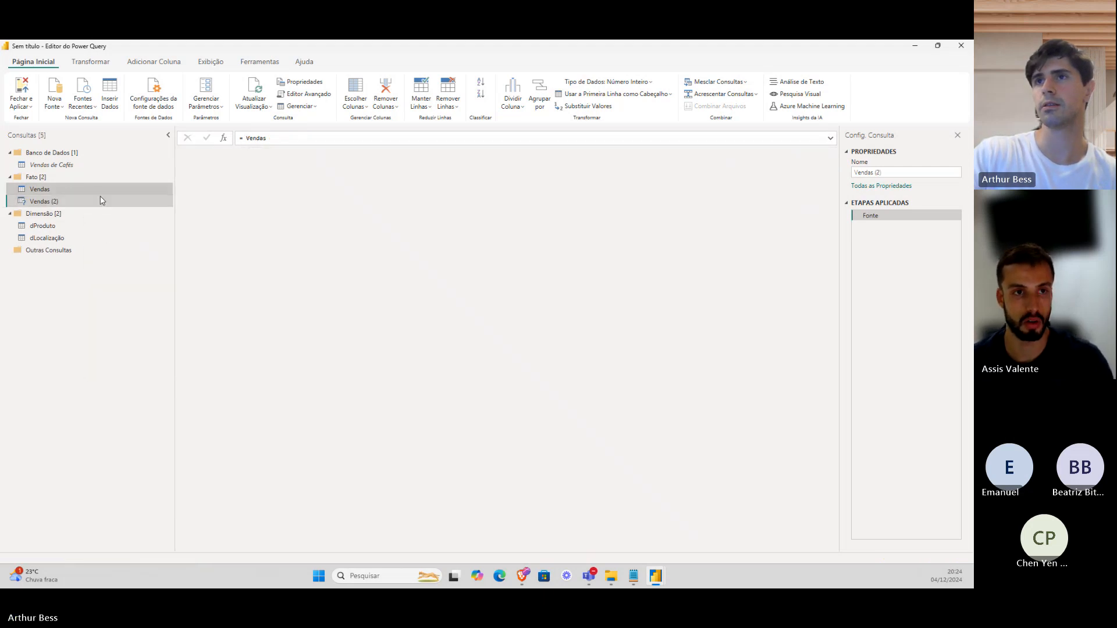
pyautogui.moveTo(100, 201); pyautogui.dragTo(99, 226)
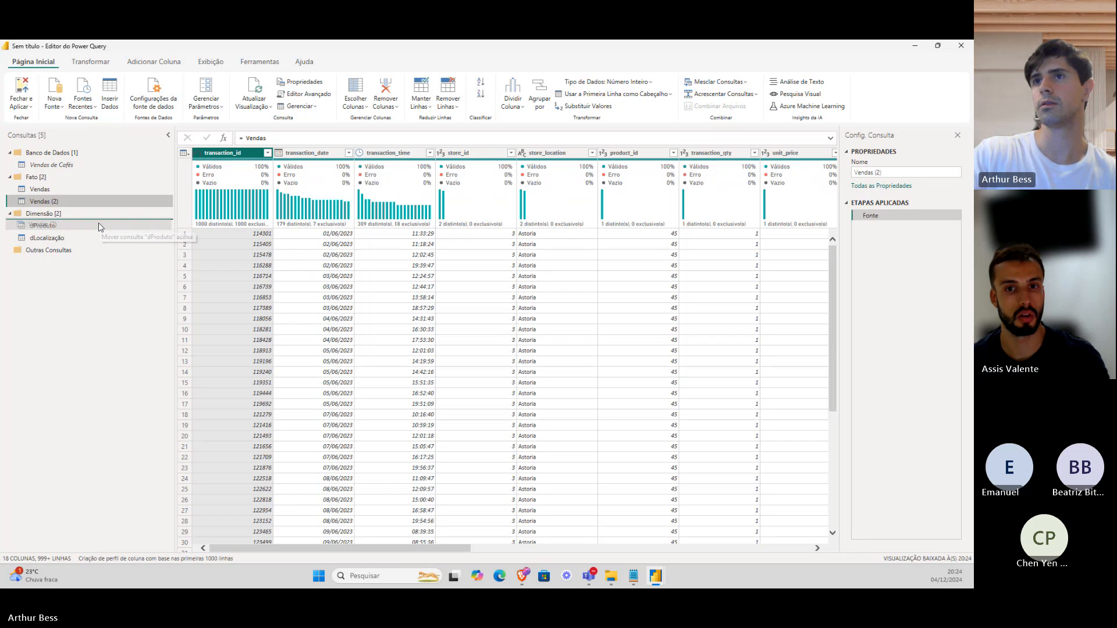
pyautogui.doubleClick(98, 215)
pyautogui.write('d')
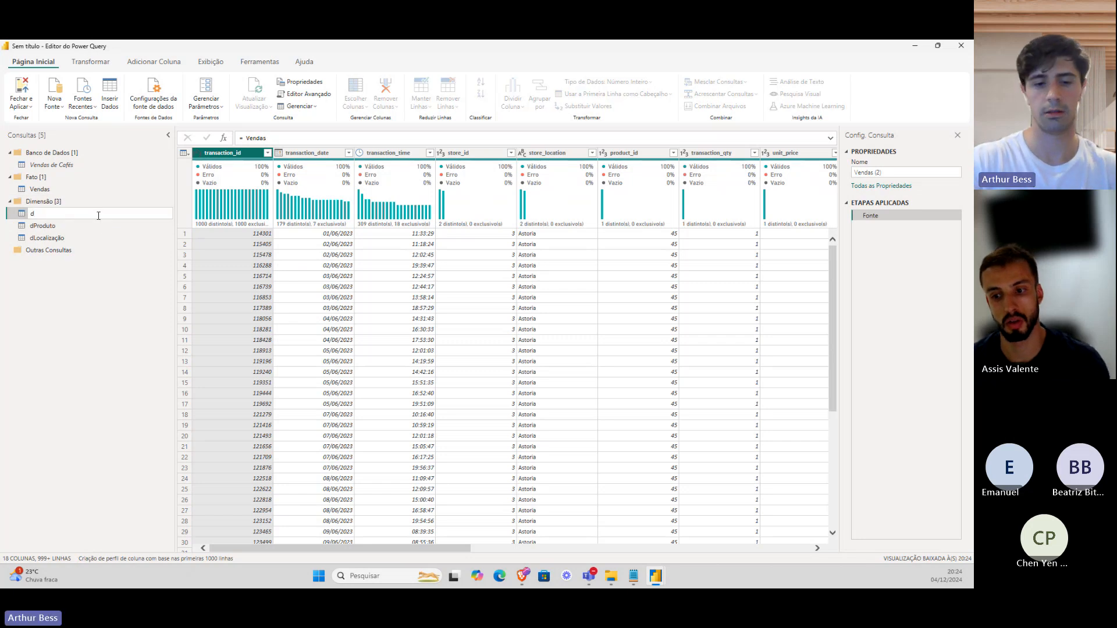
pyautogui.write('Size')
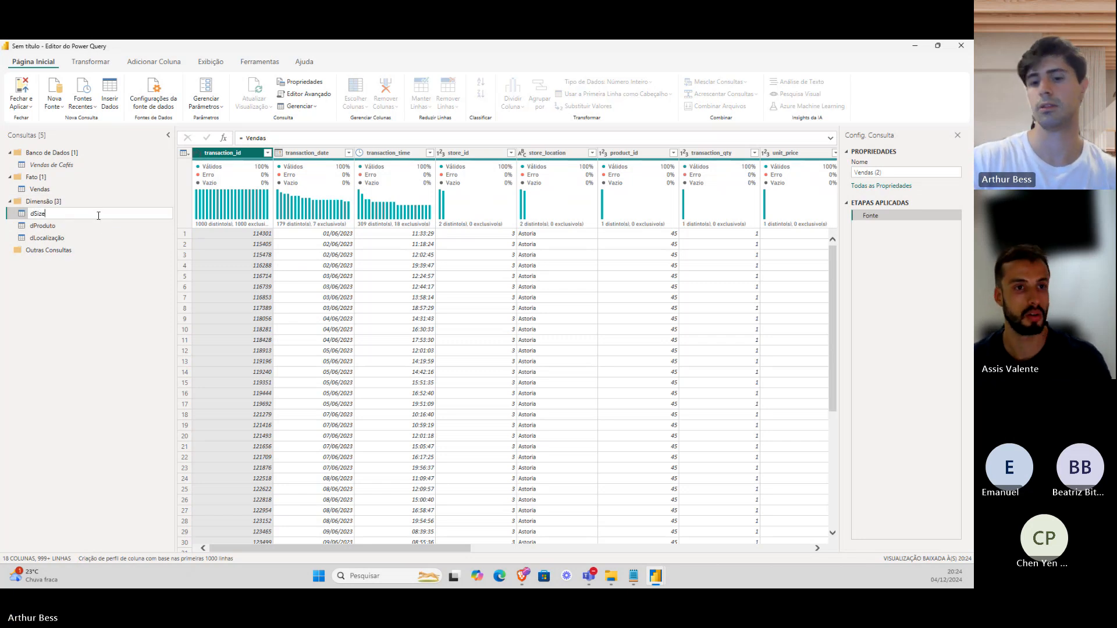
pyautogui.press('Return')
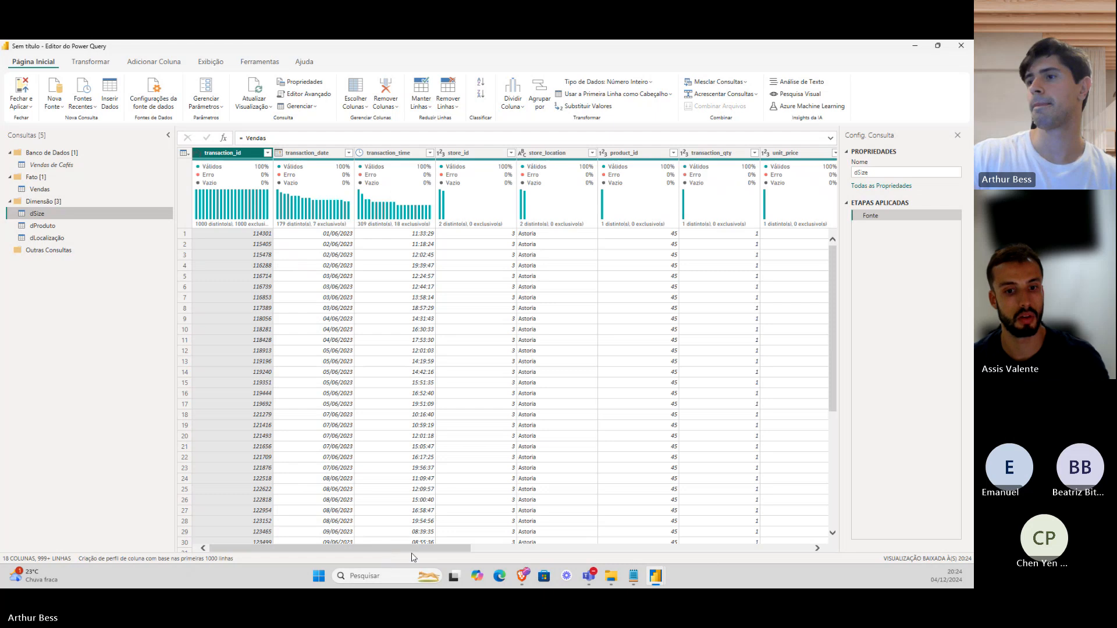
# Keep only Size, remove duplicates to four values, and return to Vendas.
pyautogui.moveTo(416, 550); pyautogui.dragTo(618, 549)
pyautogui.click(712, 158)
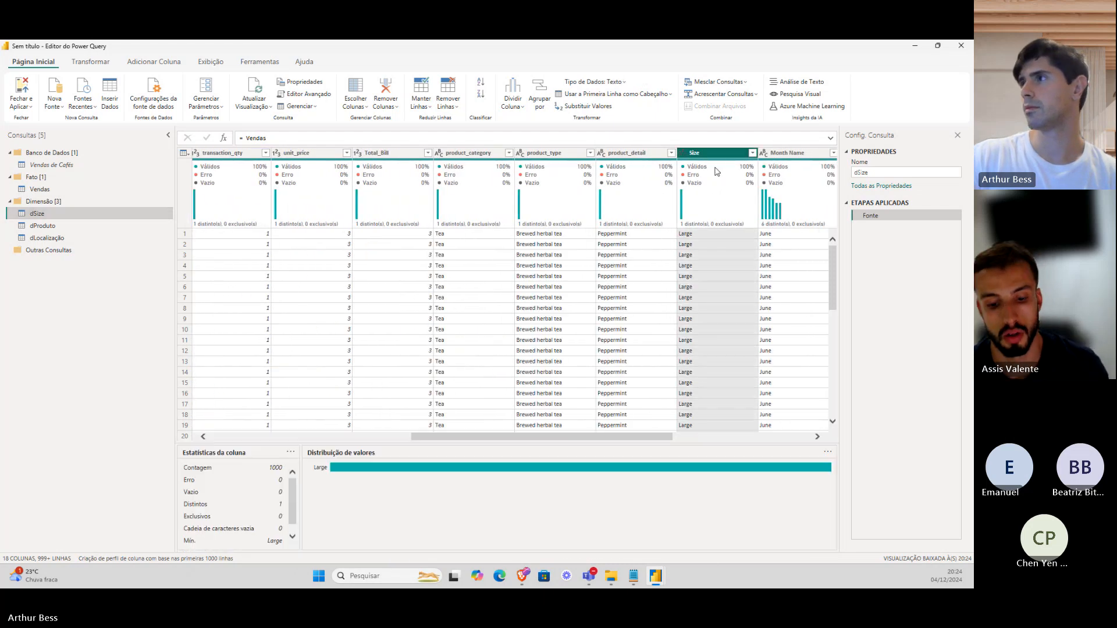
pyautogui.rightClick(715, 160)
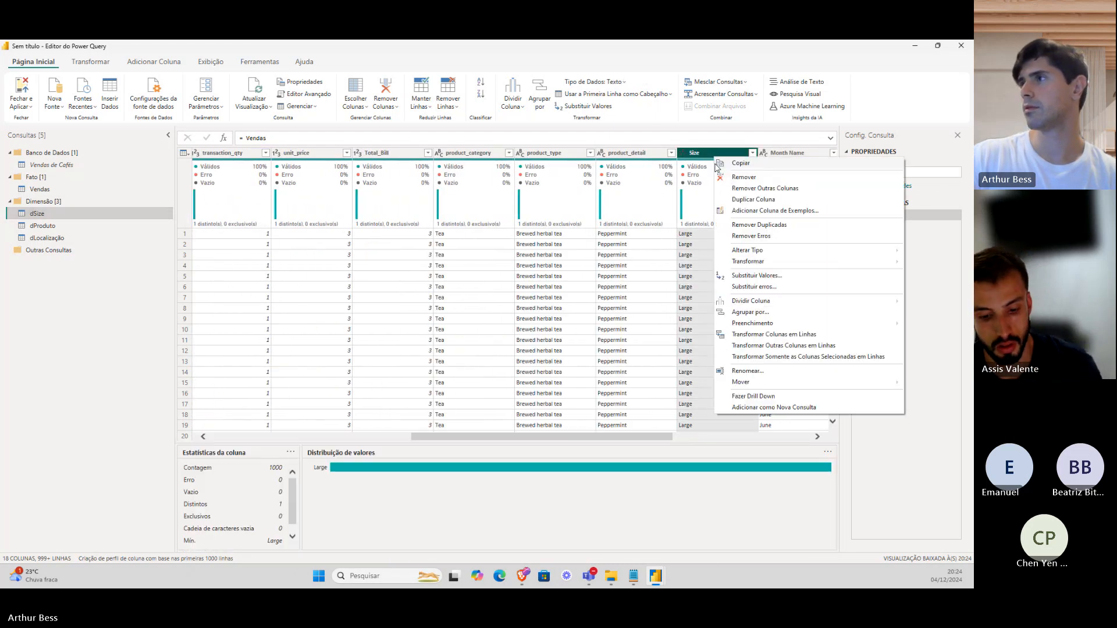
pyautogui.click(754, 188)
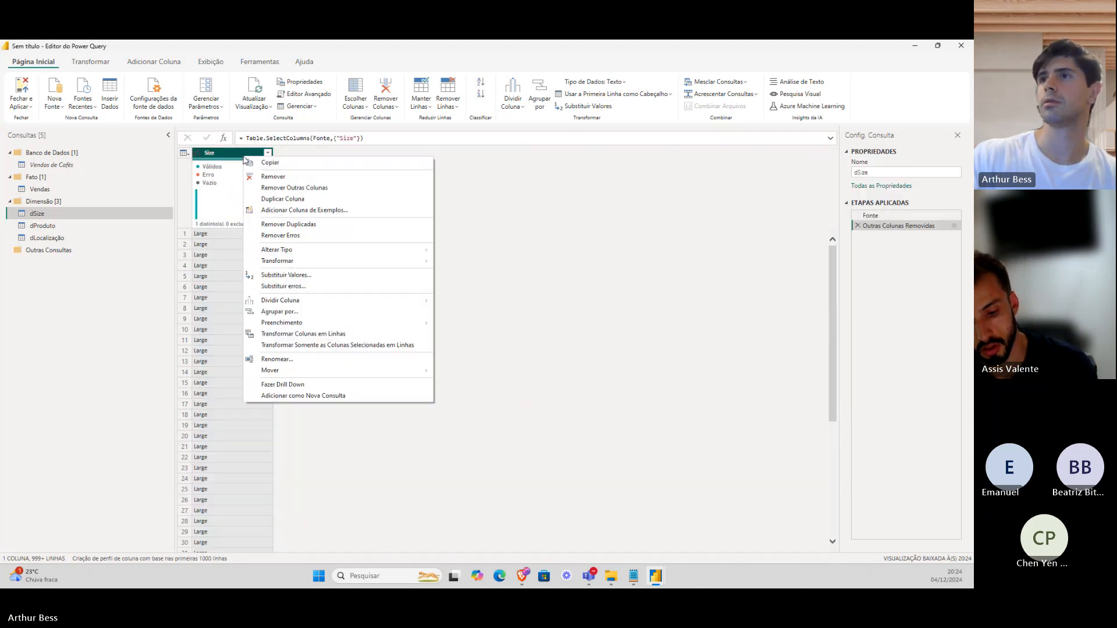
pyautogui.rightClick(243, 154)
pyautogui.click(286, 224)
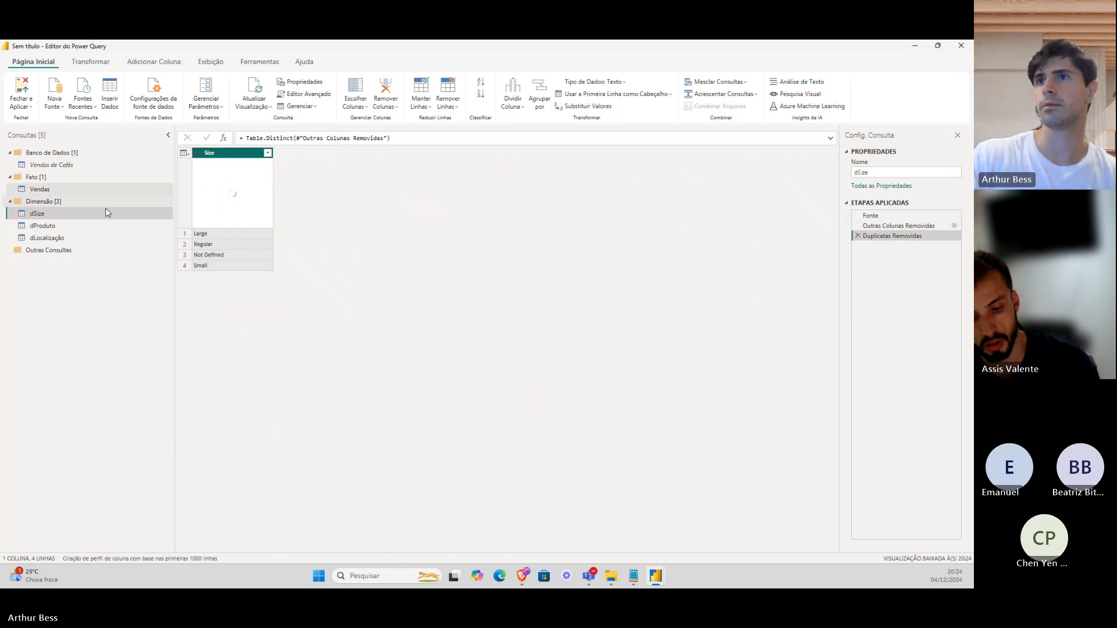
pyautogui.click(97, 190)
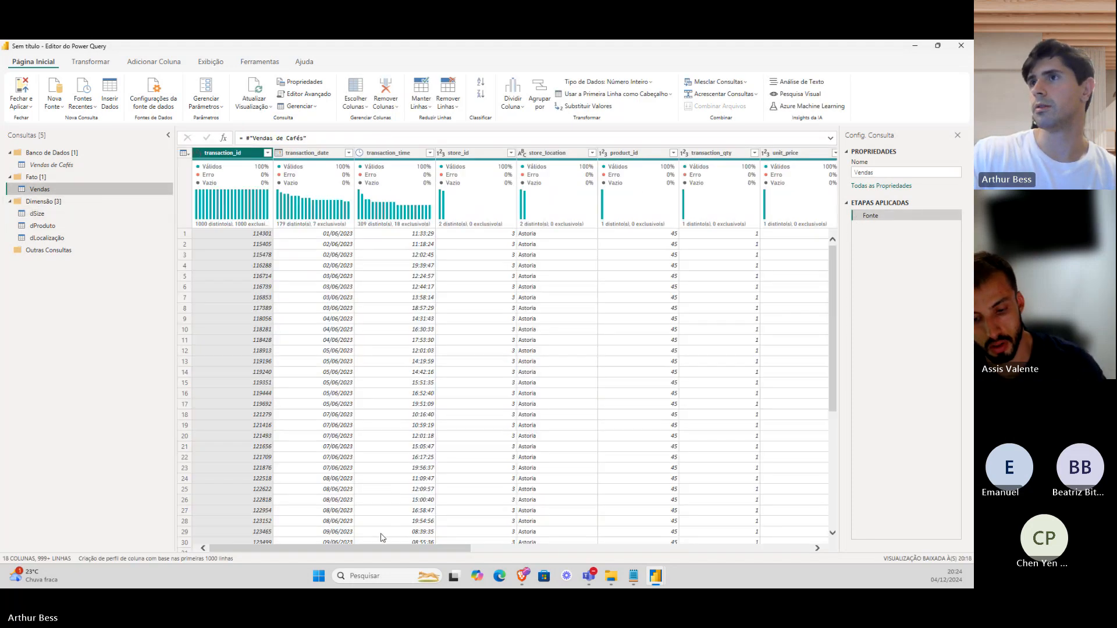
# Drop Month Name, Day Name, Hour, Month and Day of Week from Vendas, then open Nova Fonte.
pyautogui.moveTo(375, 549); pyautogui.dragTo(327, 541)
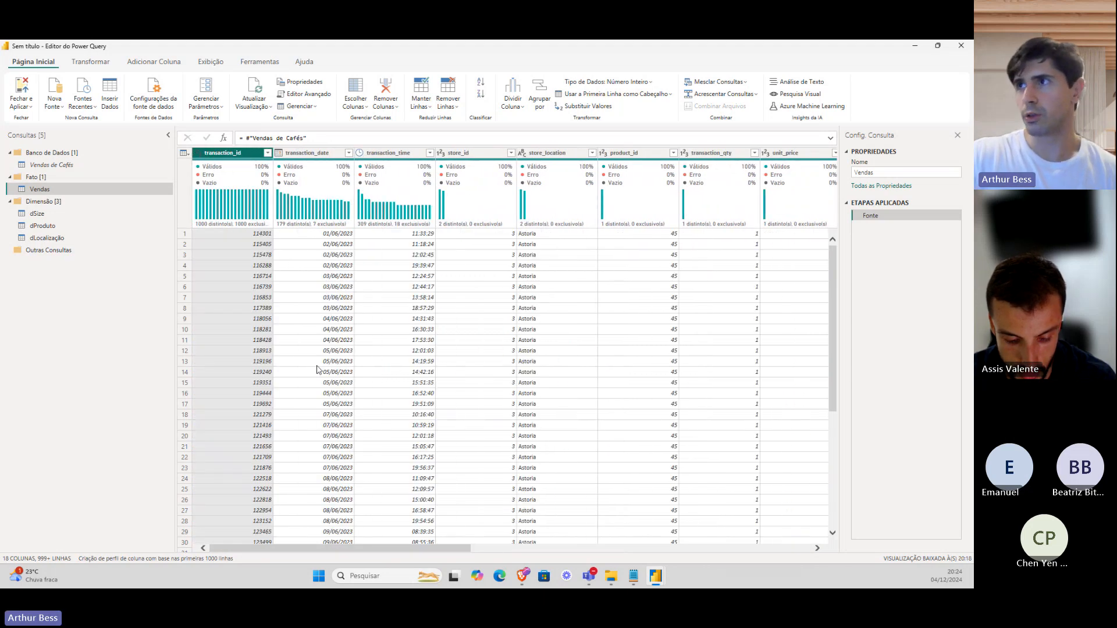
pyautogui.click(326, 156)
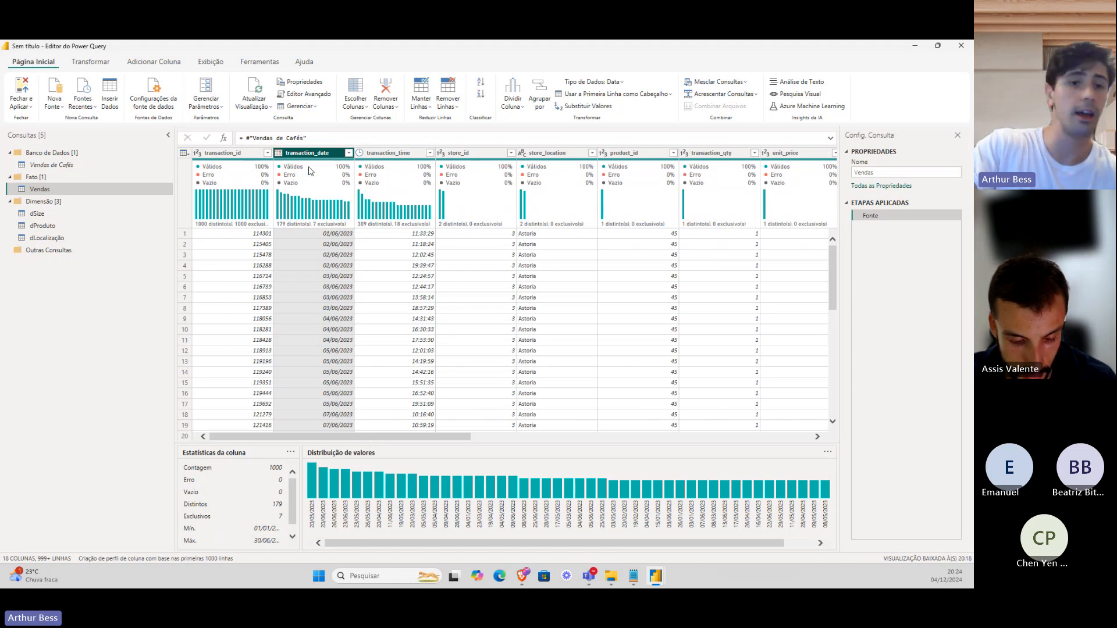
pyautogui.moveTo(310, 170)
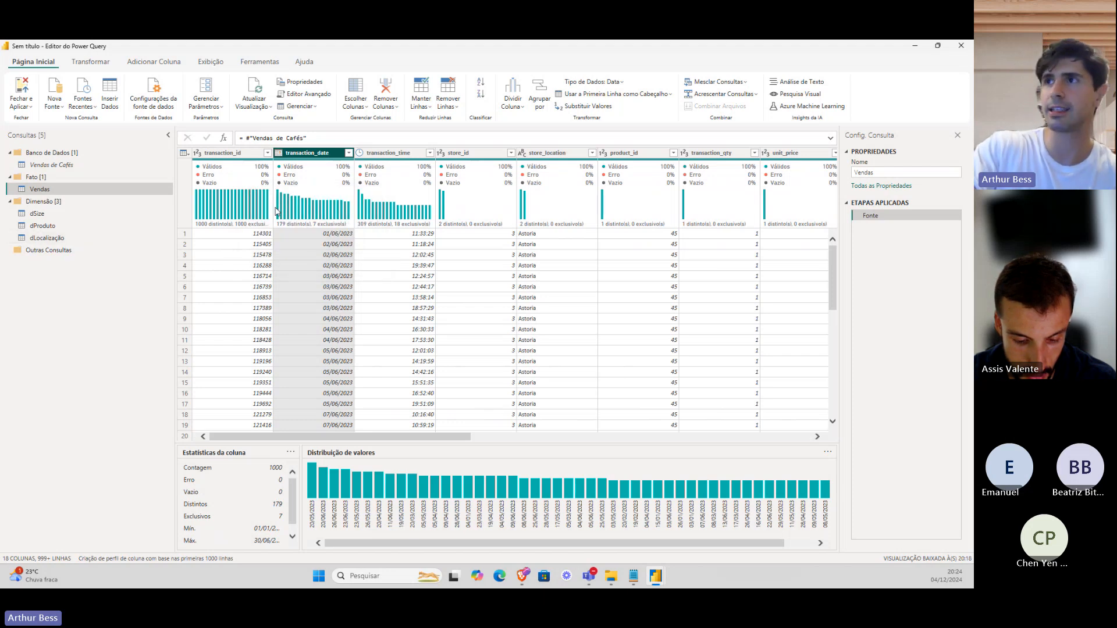
pyautogui.moveTo(427, 433); pyautogui.dragTo(778, 424)
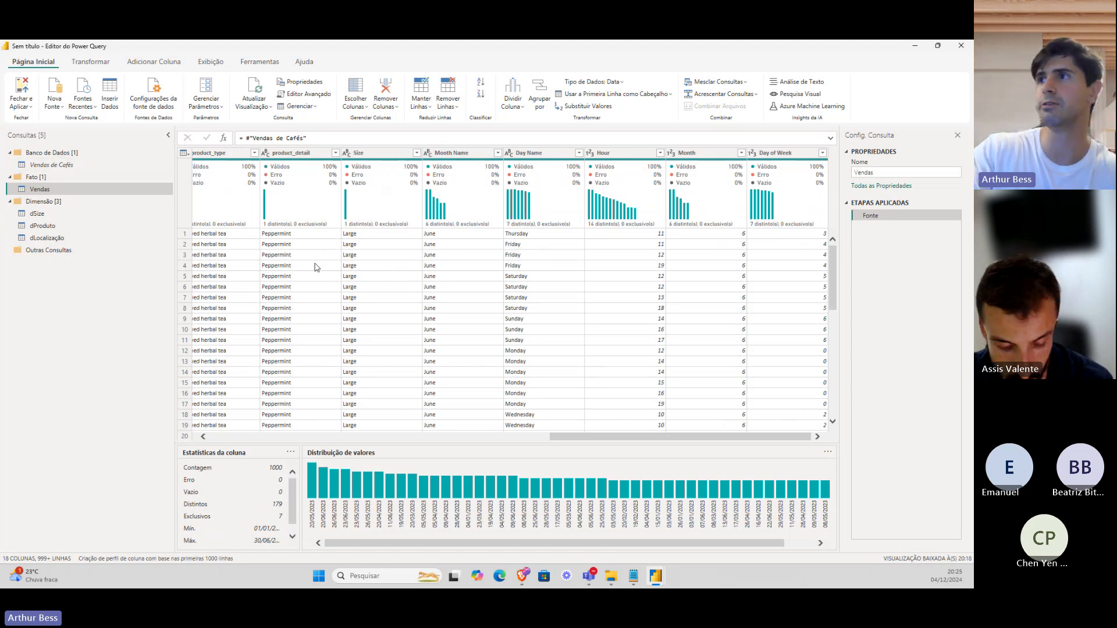
pyautogui.click(451, 153)
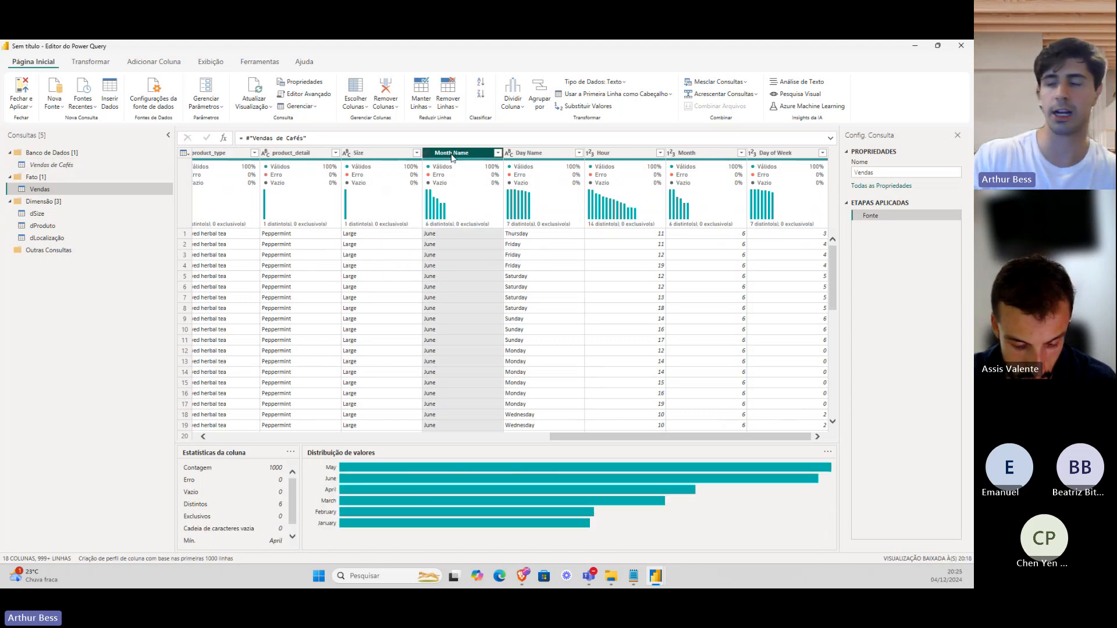
pyautogui.hotkey('shift', 'Right')
pyautogui.hotkey('shift', 'Right')
pyautogui.hotkey('shift', 'Right')
pyautogui.hotkey('shift', 'Right')
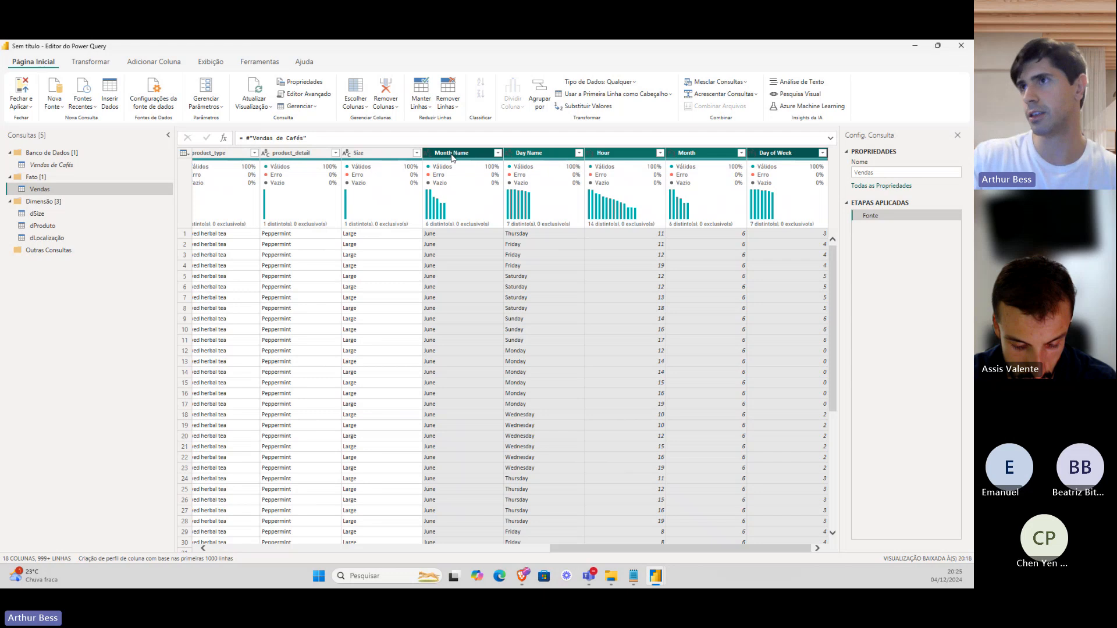
pyautogui.rightClick(452, 157)
pyautogui.click(475, 176)
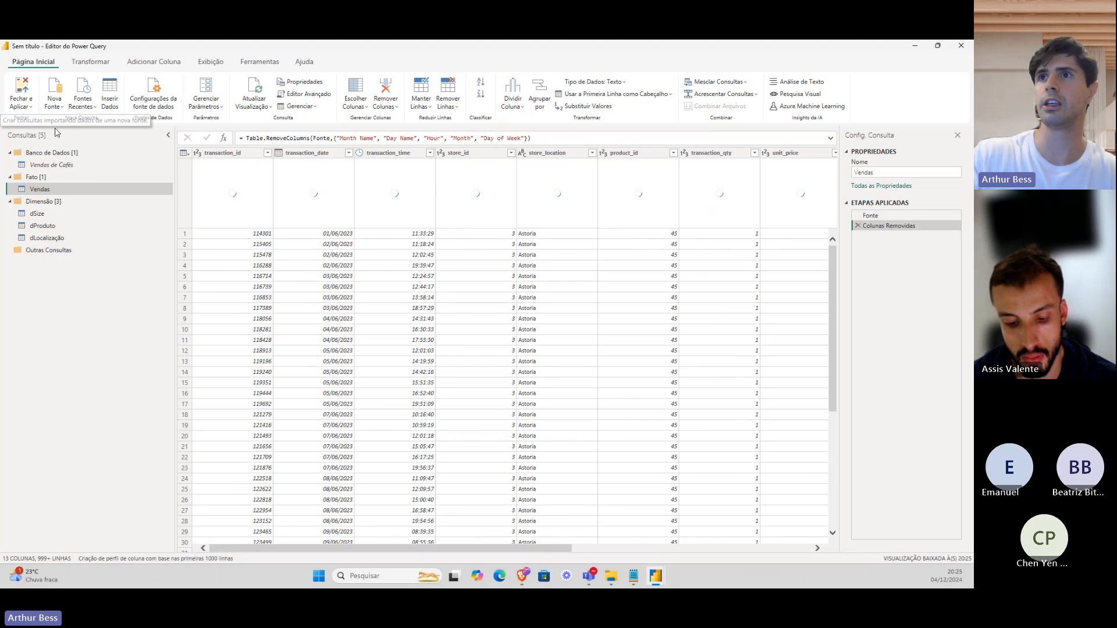
pyautogui.click(55, 110)
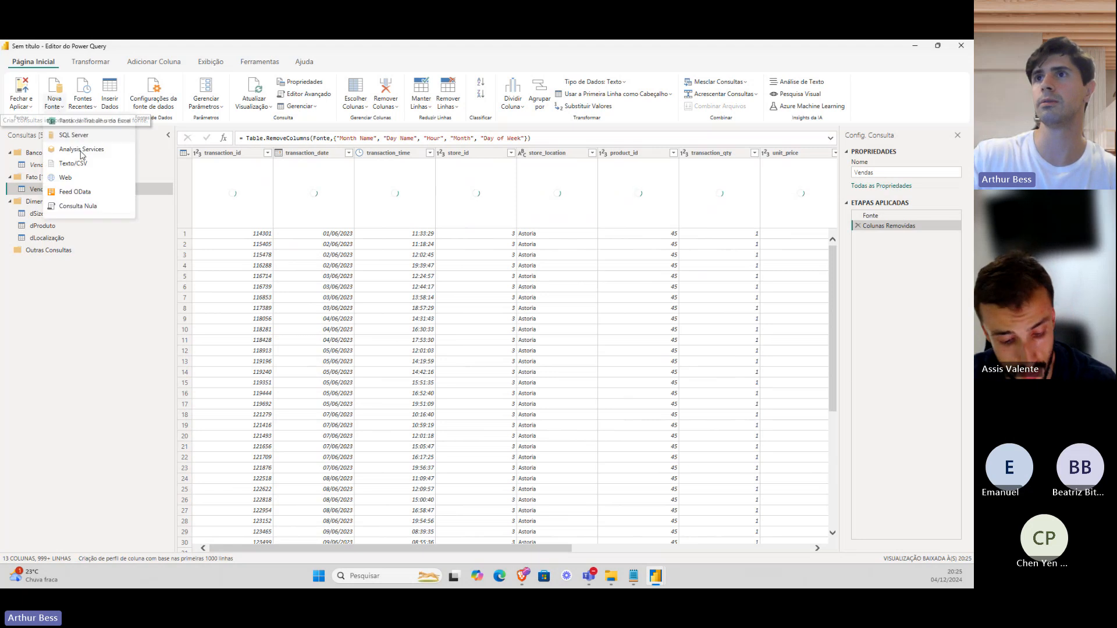
# Create blank query Consulta1 and copy the dCalendário M code from the notes.
pyautogui.click(88, 206)
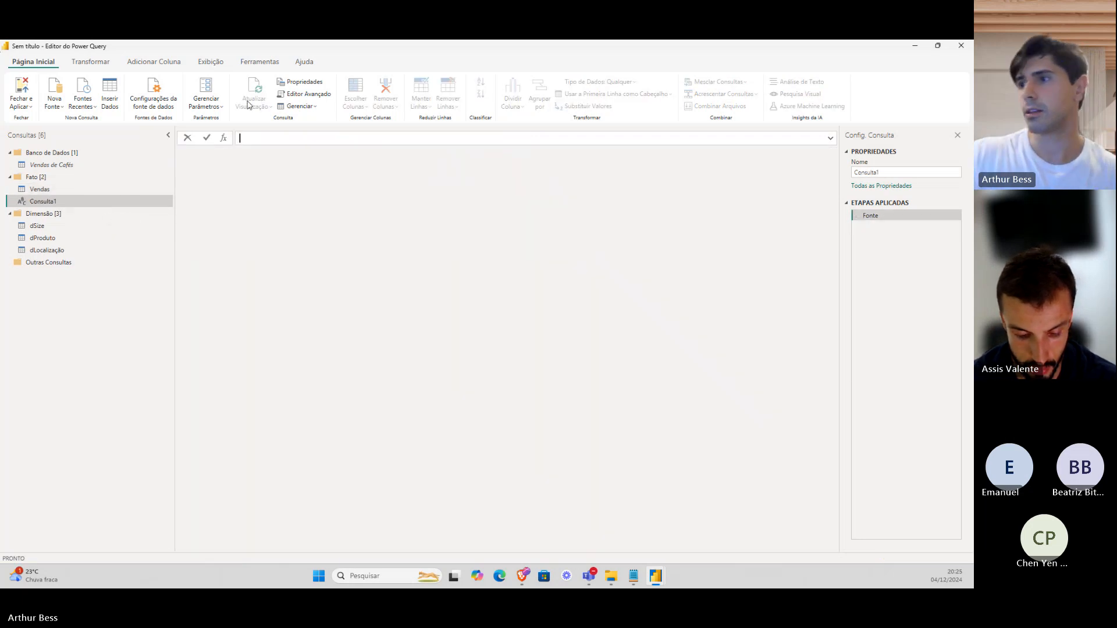
pyautogui.click(605, 579)
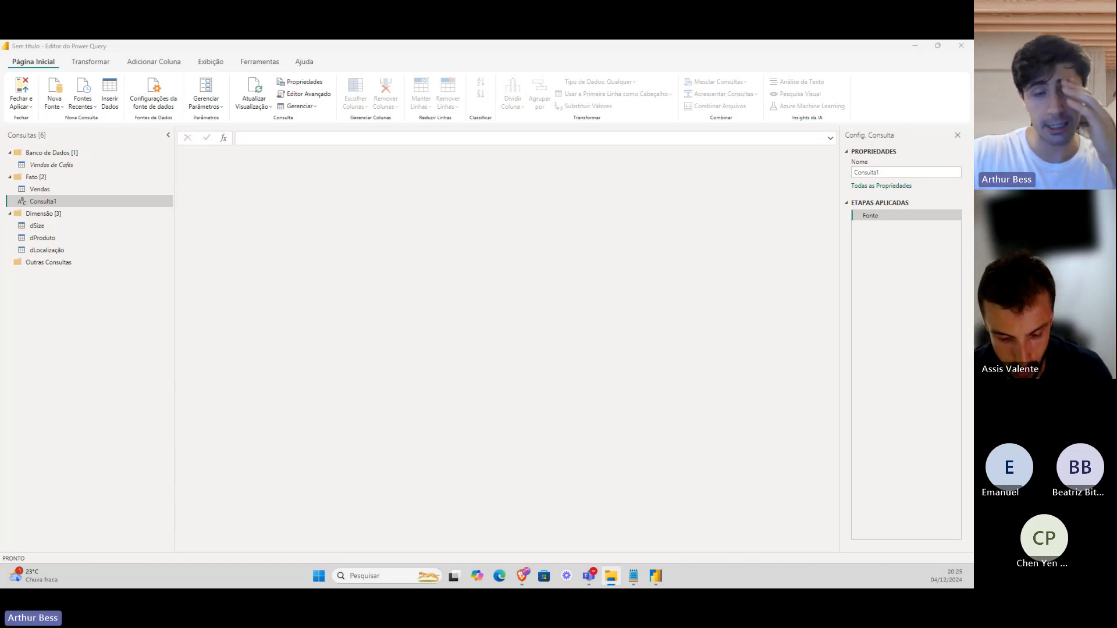
pyautogui.hotkey('alt', 'Tab')
pyautogui.scroll(15, 149, 234)
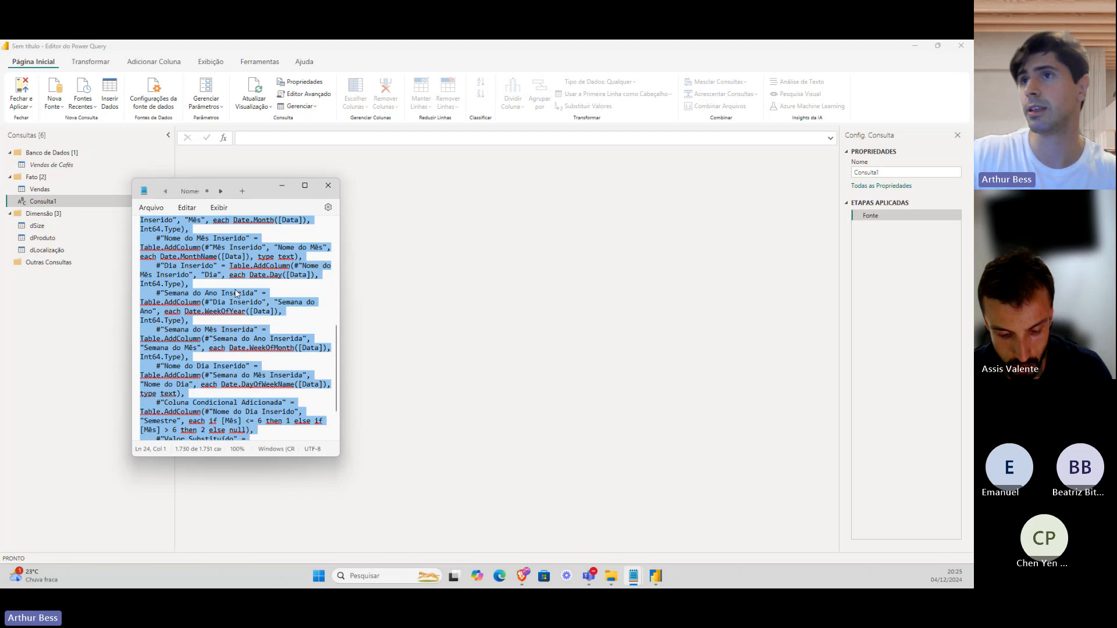
pyautogui.moveTo(140, 246); pyautogui.dragTo(199, 365)
pyautogui.hotkey('ctrl', 'c')
pyautogui.moveTo(213, 349); pyautogui.dragTo(251, 420)
pyautogui.click(284, 185)
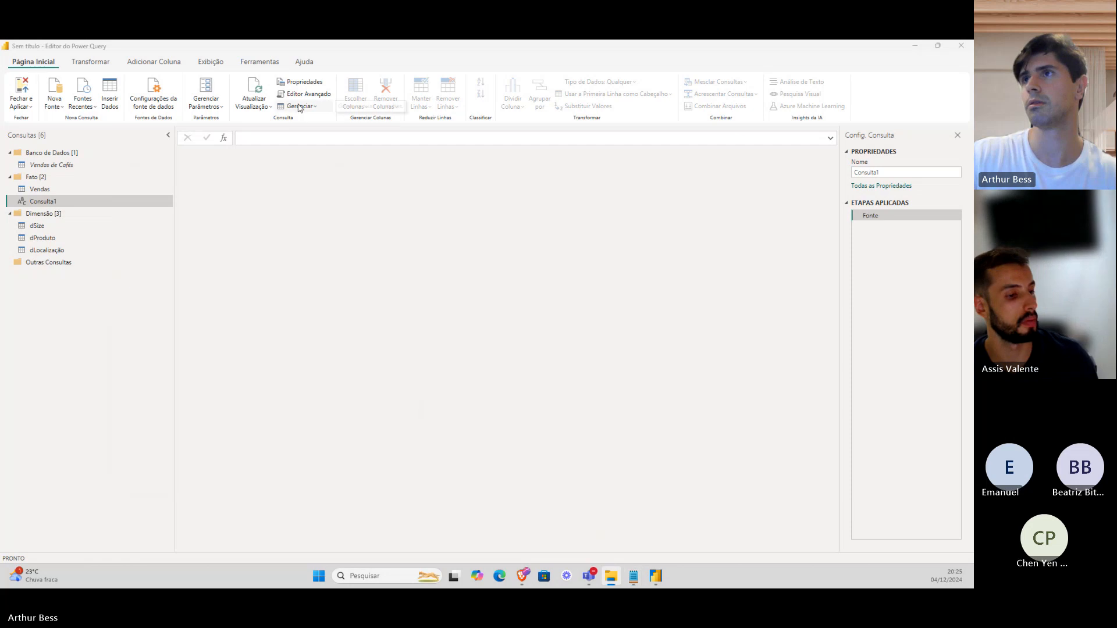
# Replace Consulta1's code in Editor Avançado with the copied calendar M code.
pyautogui.click(304, 95)
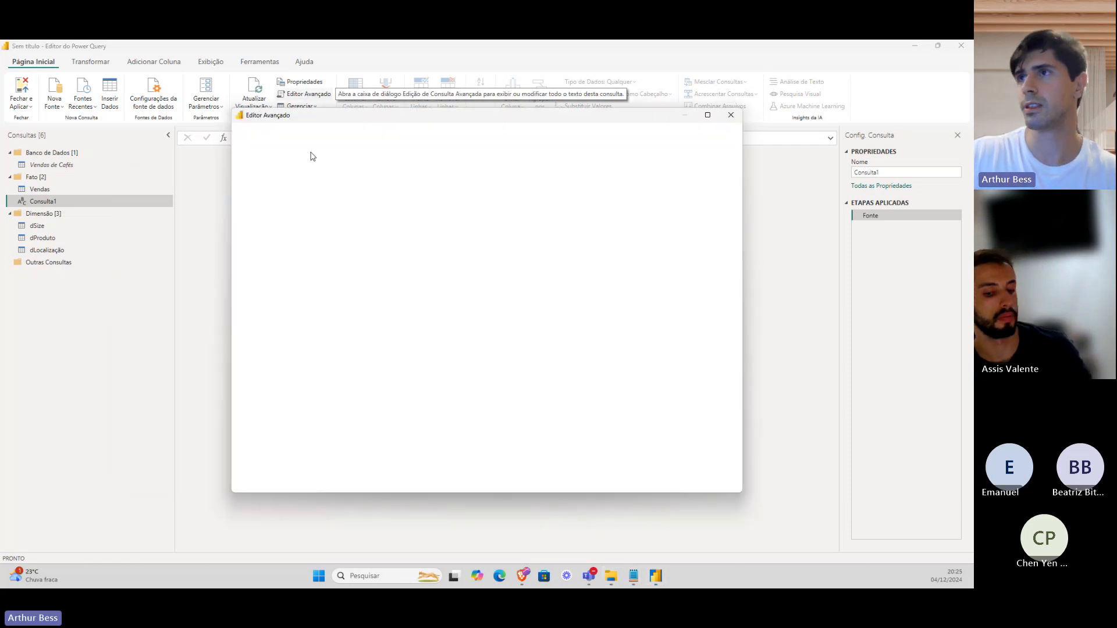
pyautogui.hotkey('ctrl', 'a')
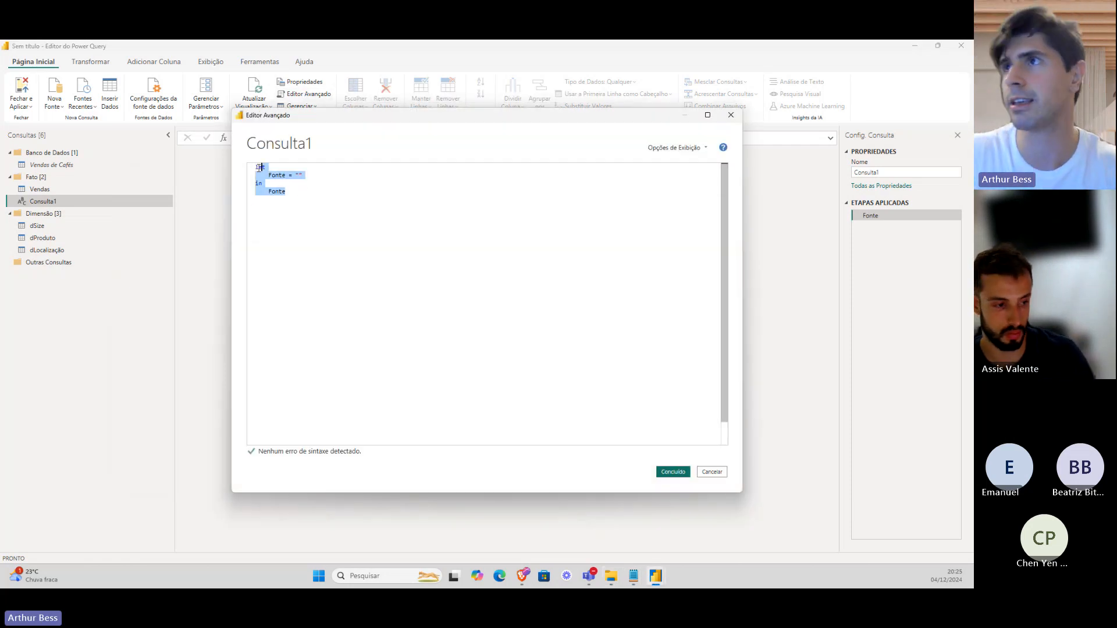
pyautogui.hotkey('ctrl', 'v')
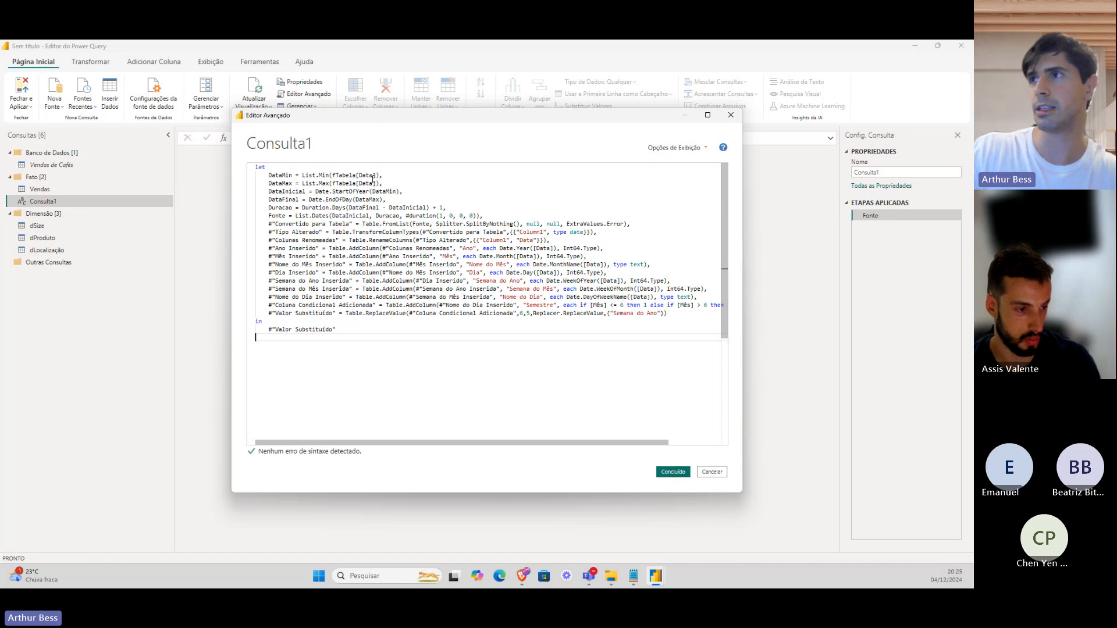
pyautogui.moveTo(365, 176); pyautogui.dragTo(333, 175)
pyautogui.click(374, 175)
pyautogui.click(376, 175)
pyautogui.click(375, 175)
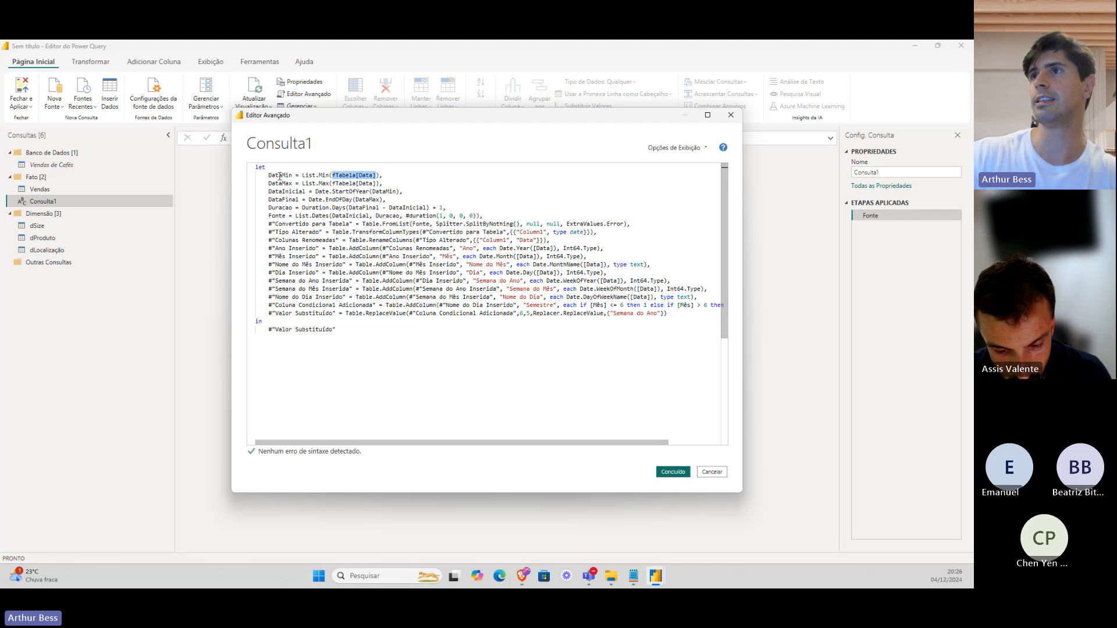
# Change fTabela to Vendas in the DataMin and DataMax lines and apply.
pyautogui.moveTo(268, 175)
pyautogui.mouseDown()
pyautogui.moveTo(298, 176)
pyautogui.moveTo(280, 184)
pyautogui.mouseUp()
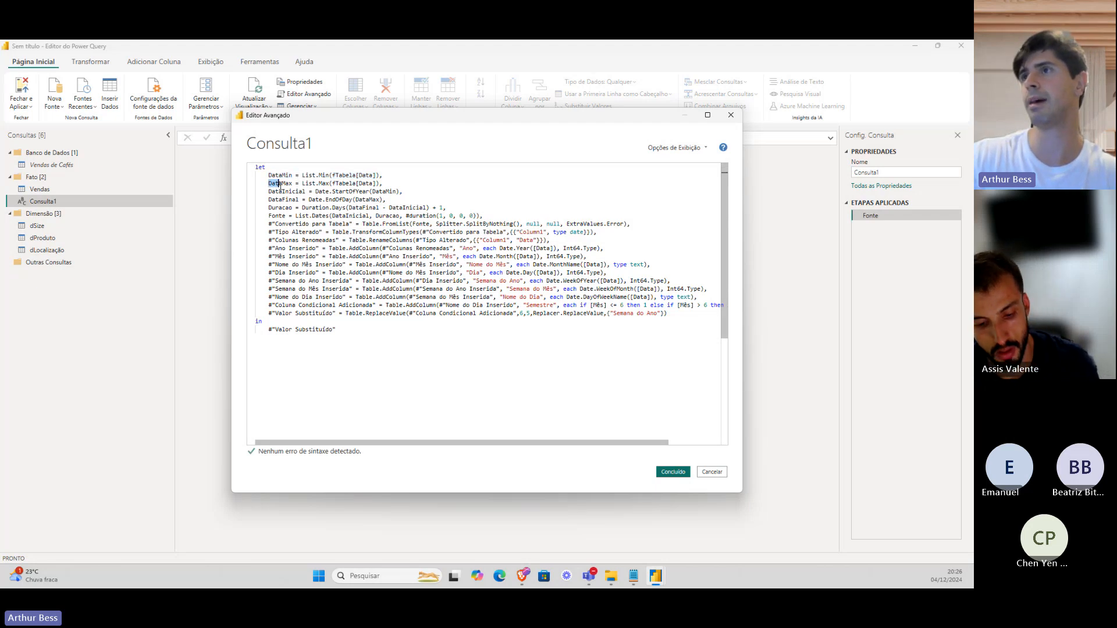
pyautogui.click(334, 175)
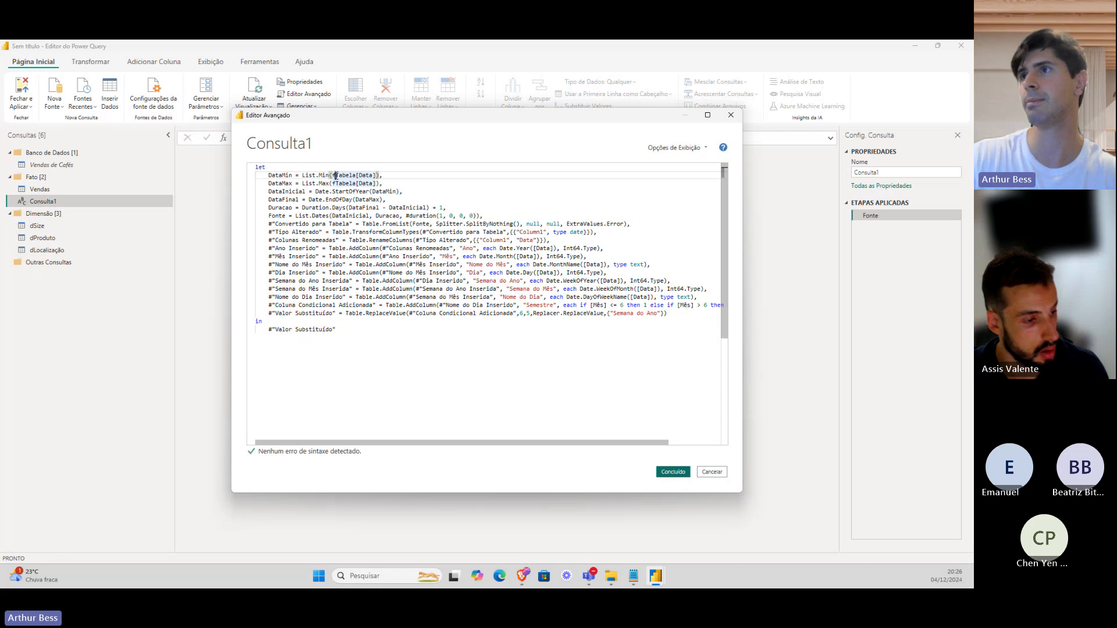
pyautogui.moveTo(335, 175); pyautogui.dragTo(352, 175)
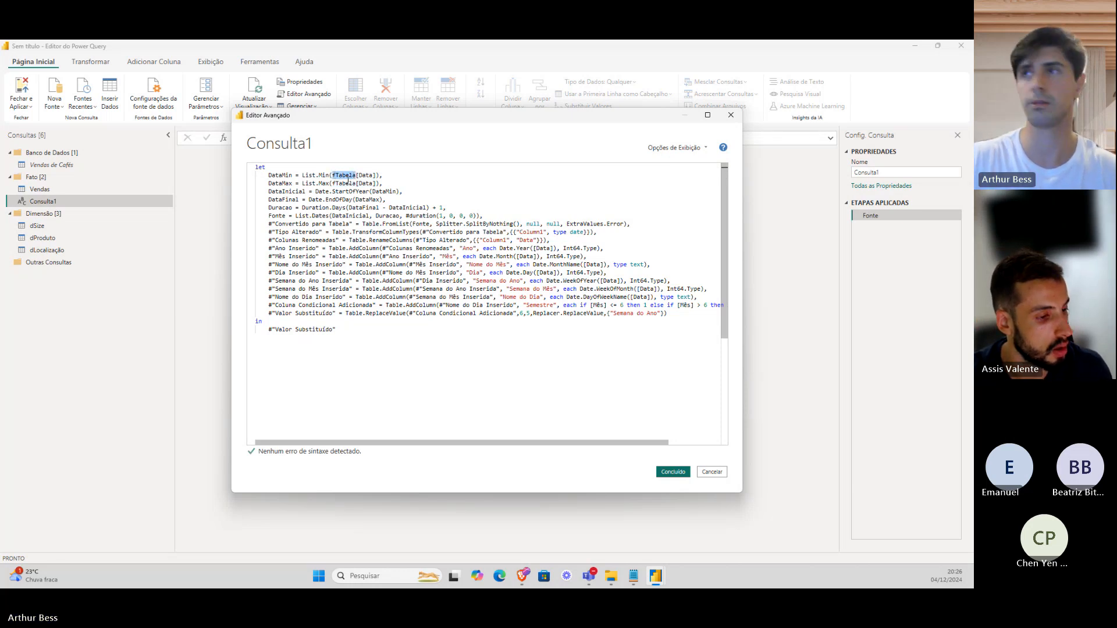
pyautogui.write('Vendas')
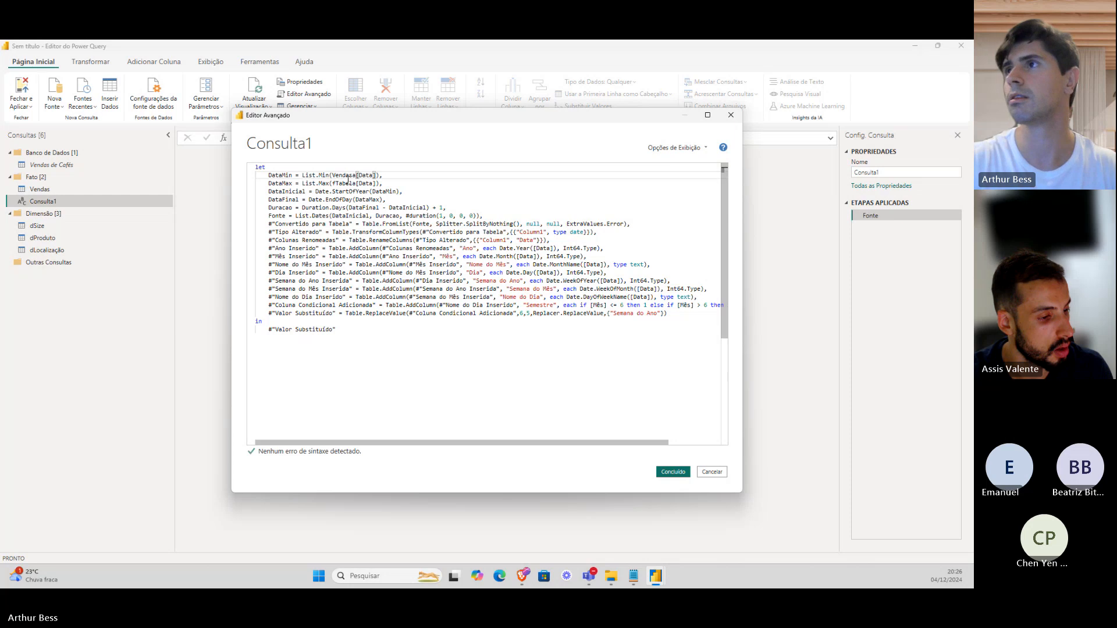
pyautogui.press('BackSpace')
pyautogui.moveTo(356, 184); pyautogui.dragTo(334, 181)
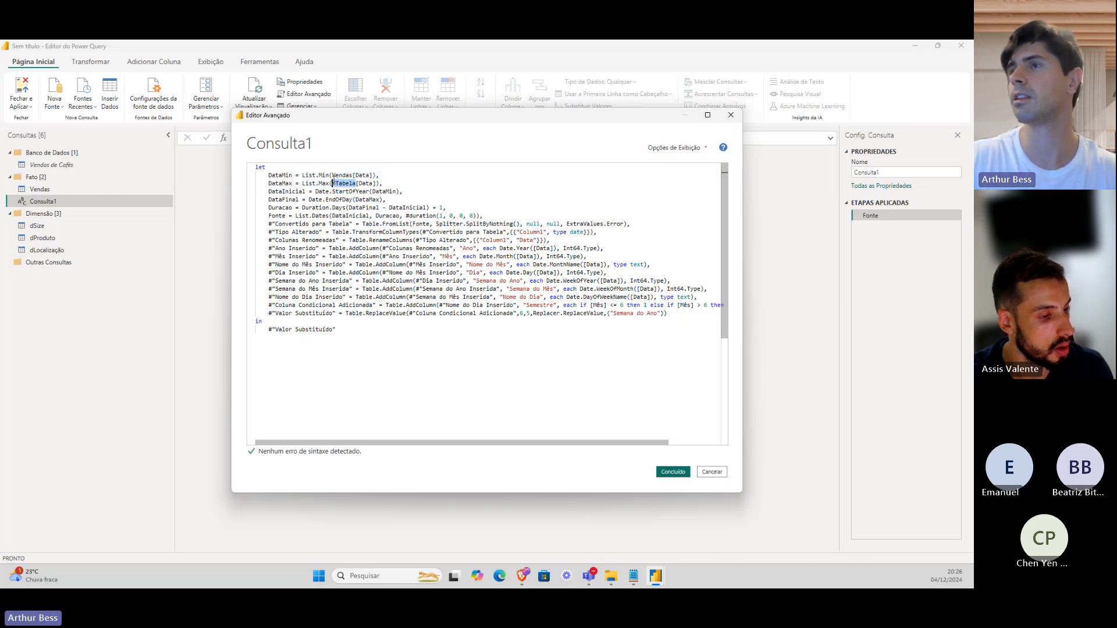
pyautogui.write('Vendas')
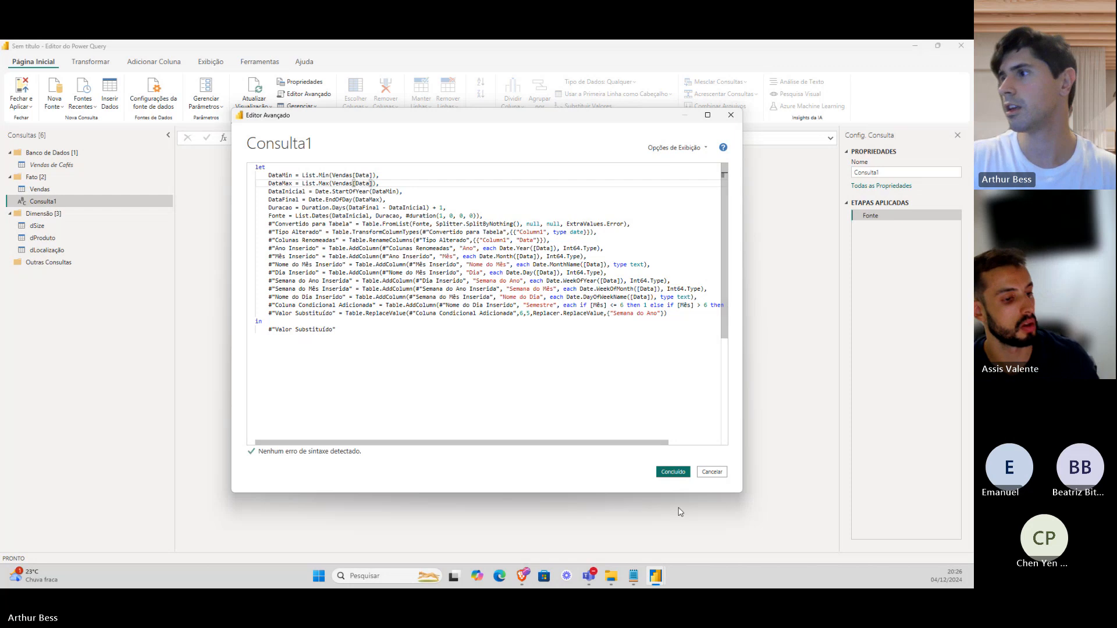
pyautogui.click(673, 472)
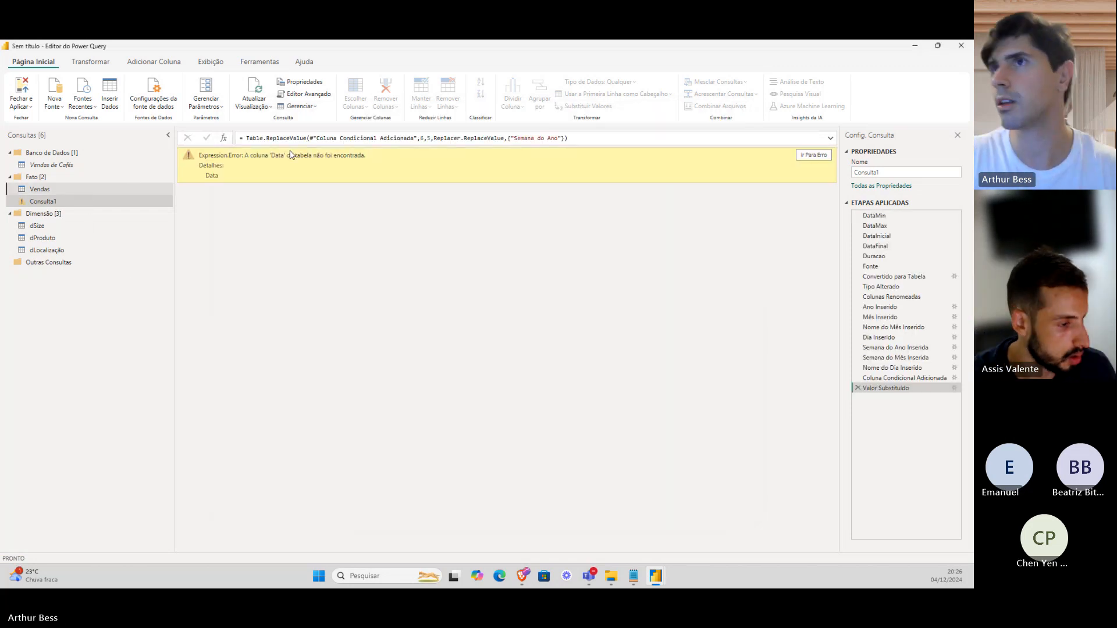
# Copy the transaction_date column name from Vendas and substitute it for Data in Consulta1.
pyautogui.click(129, 188)
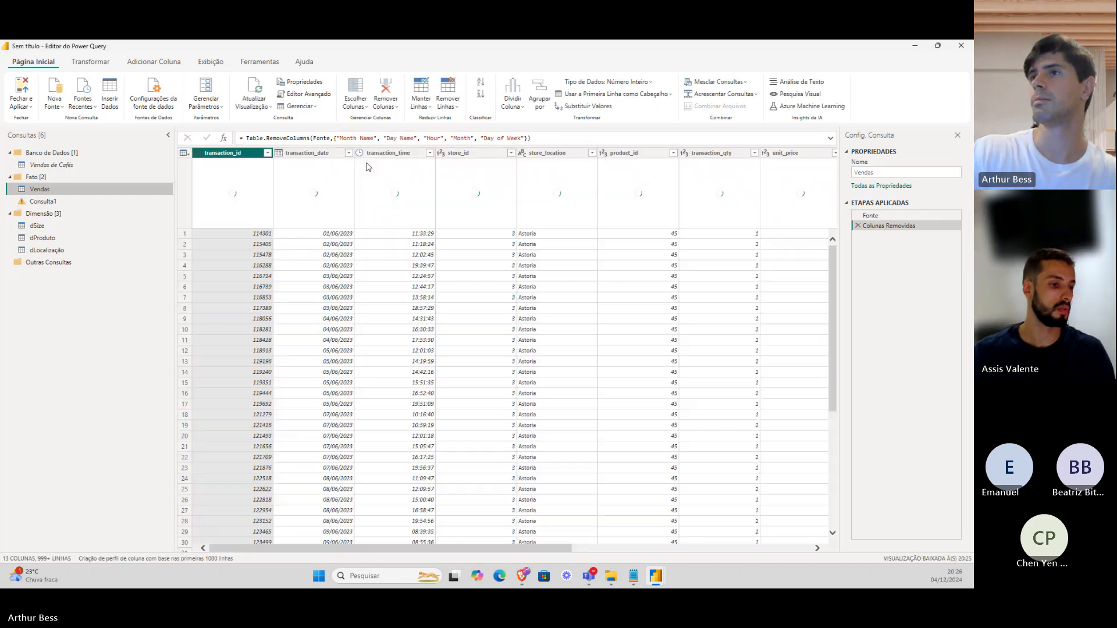
pyautogui.click(322, 153)
pyautogui.doubleClick(321, 154)
pyautogui.hotkey('ctrl', 'c')
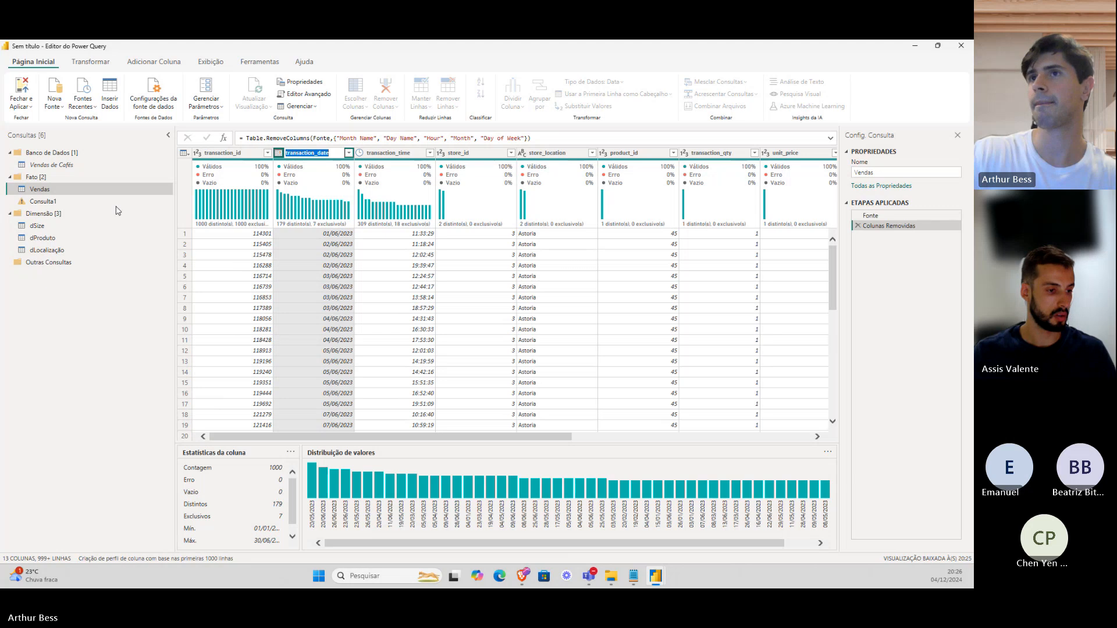
pyautogui.click(88, 203)
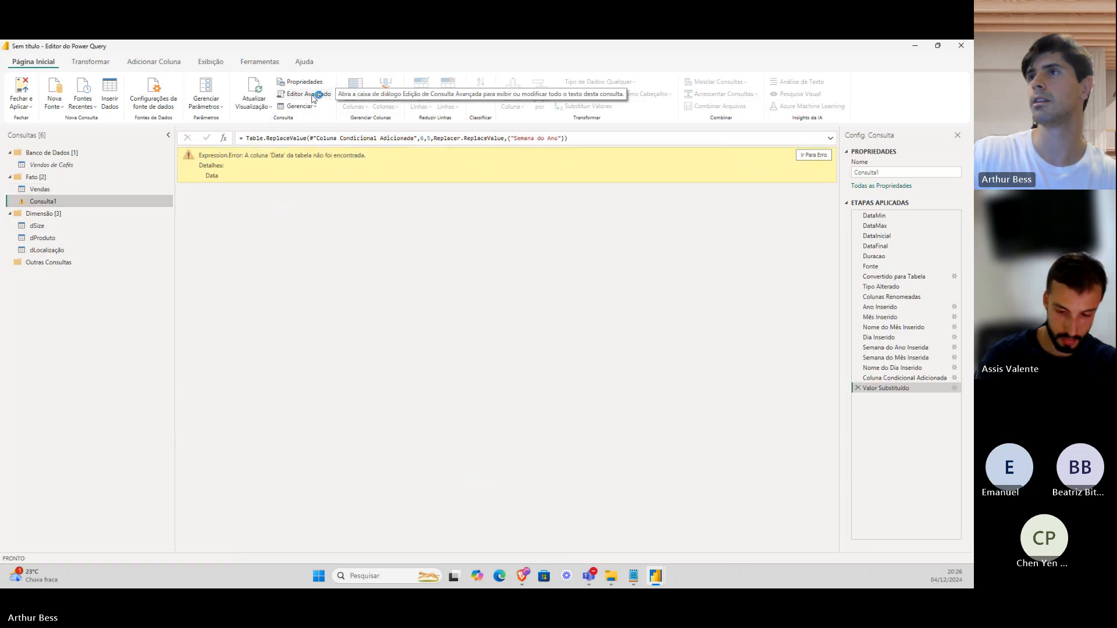
pyautogui.click(312, 95)
pyautogui.doubleClick(365, 175)
pyautogui.hotkey('ctrl', 'v')
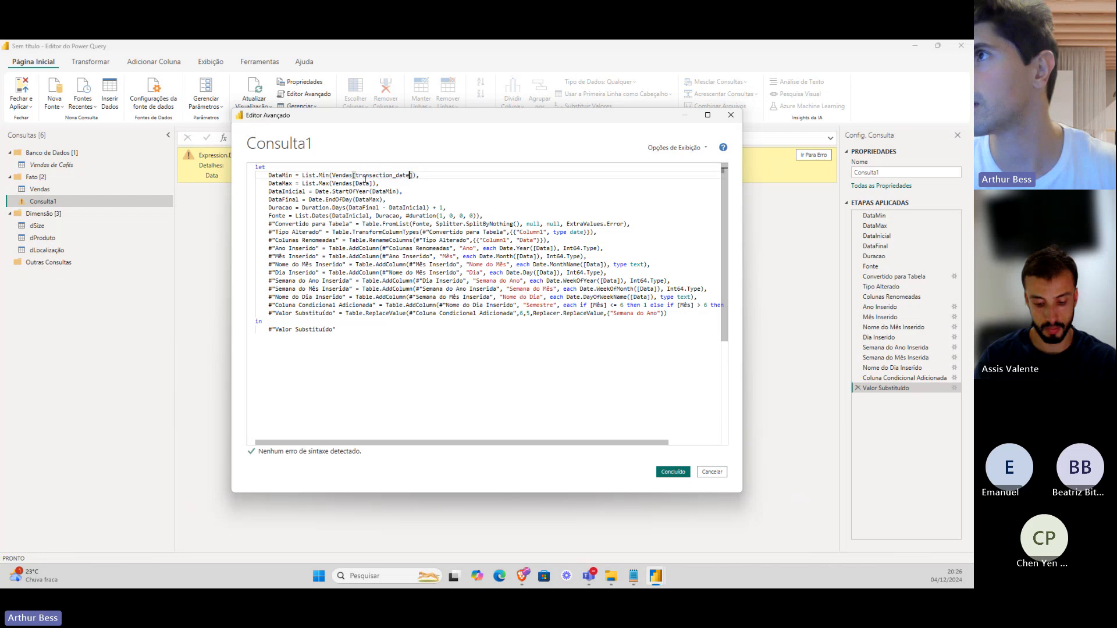
pyautogui.click(672, 472)
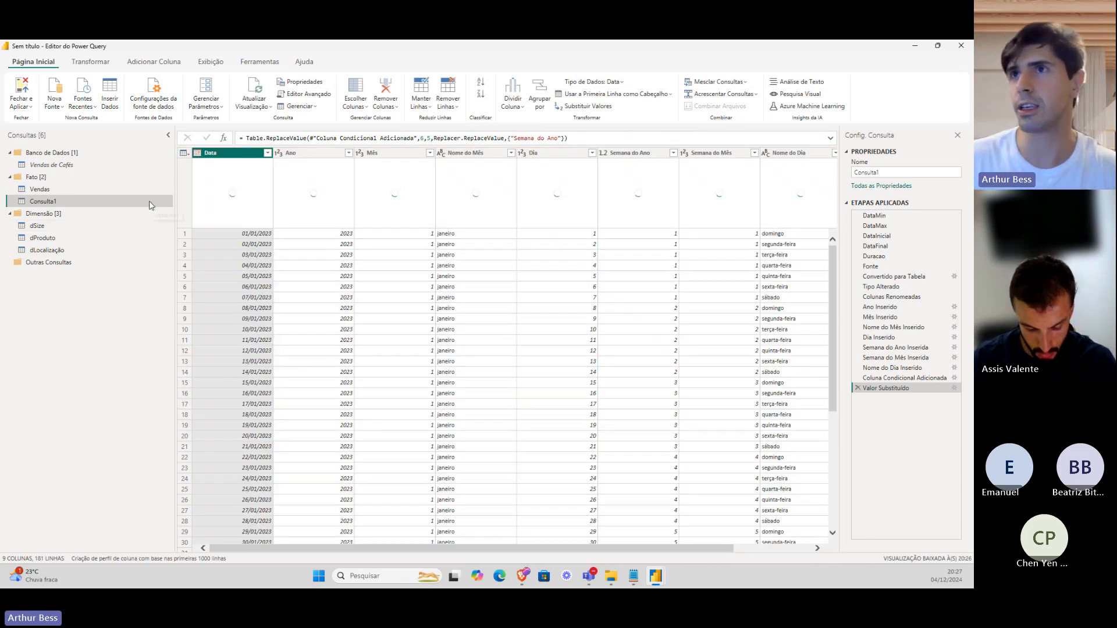
# Move Consulta1 into Dimensão and review its code and columns Ano through Semestre.
pyautogui.moveTo(150, 205); pyautogui.dragTo(150, 224)
pyautogui.click(305, 94)
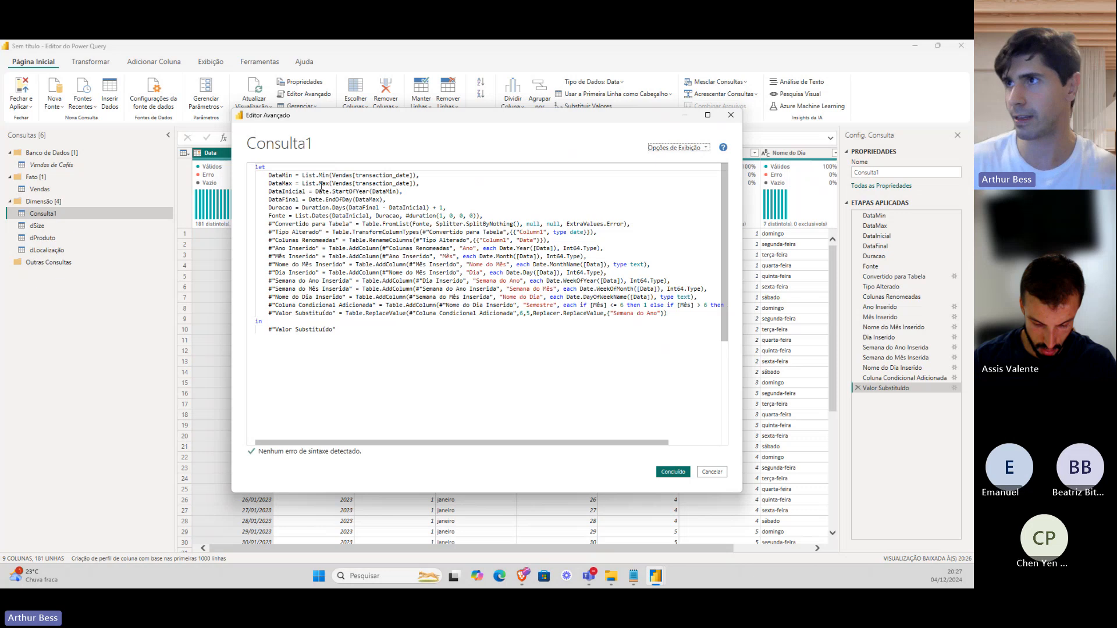
pyautogui.click(673, 472)
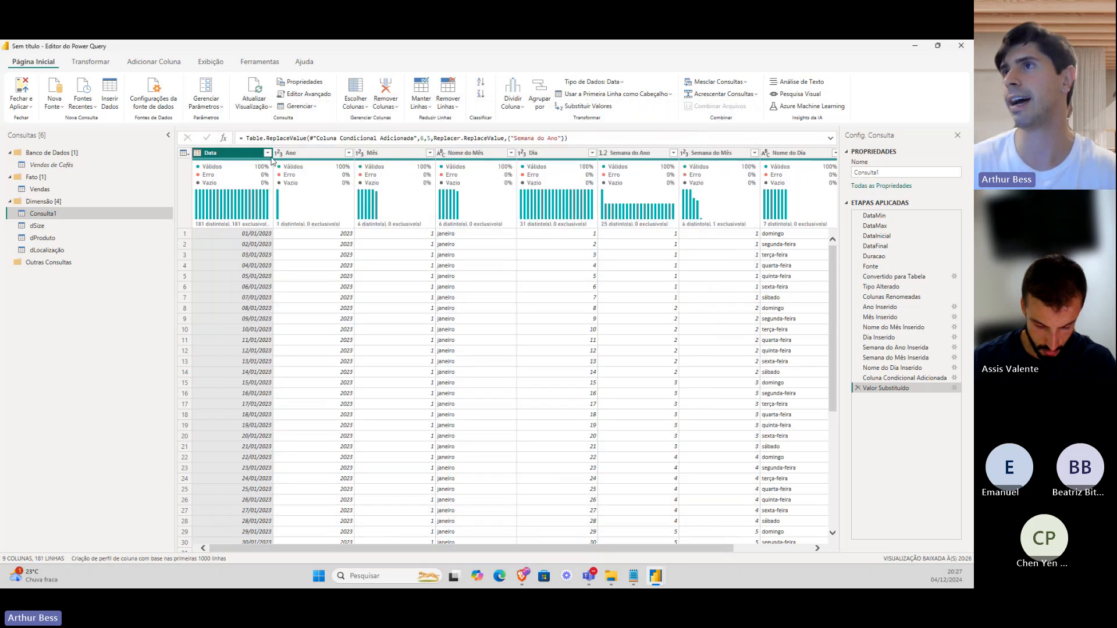
pyautogui.click(308, 156)
pyautogui.click(422, 154)
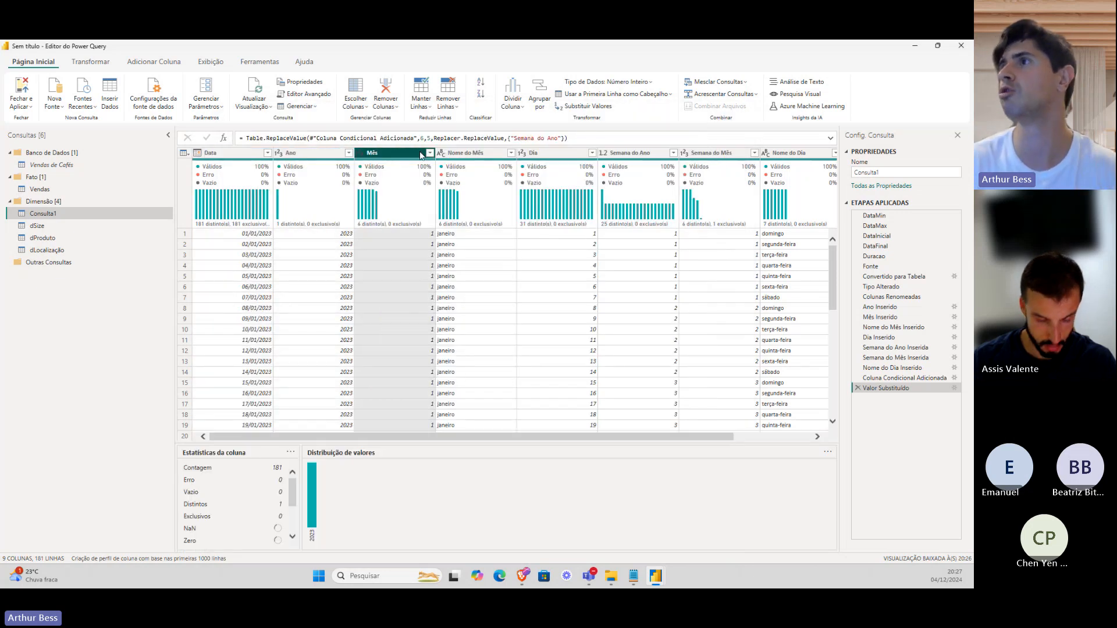
pyautogui.click(469, 153)
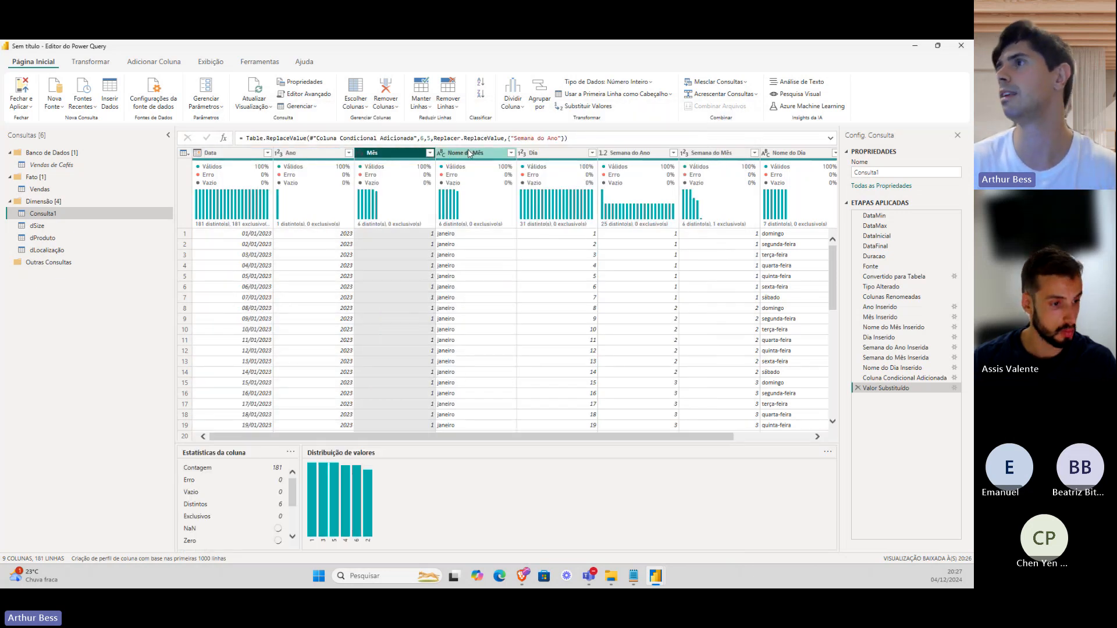
pyautogui.click(625, 156)
pyautogui.click(722, 156)
pyautogui.moveTo(656, 437); pyautogui.dragTo(734, 437)
pyautogui.click(678, 154)
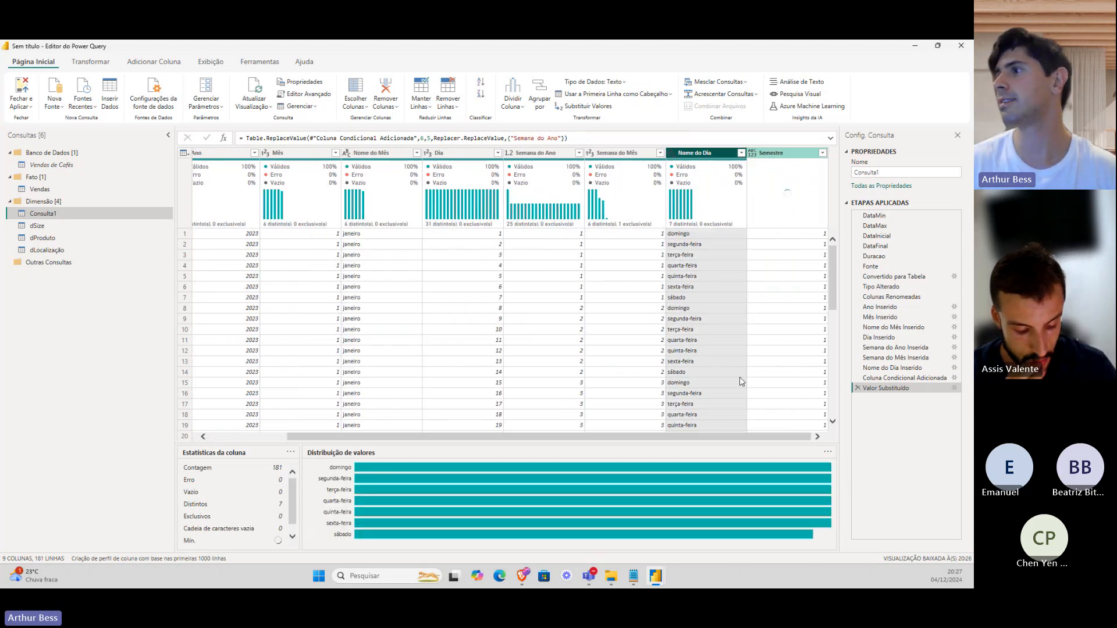
pyautogui.click(779, 382)
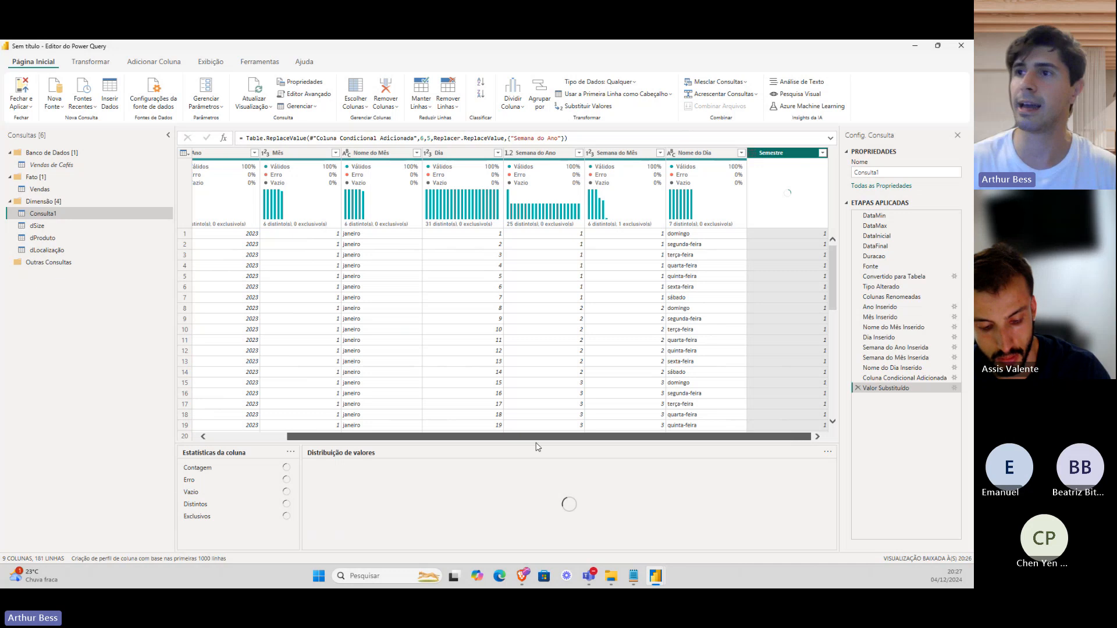
pyautogui.click(277, 436)
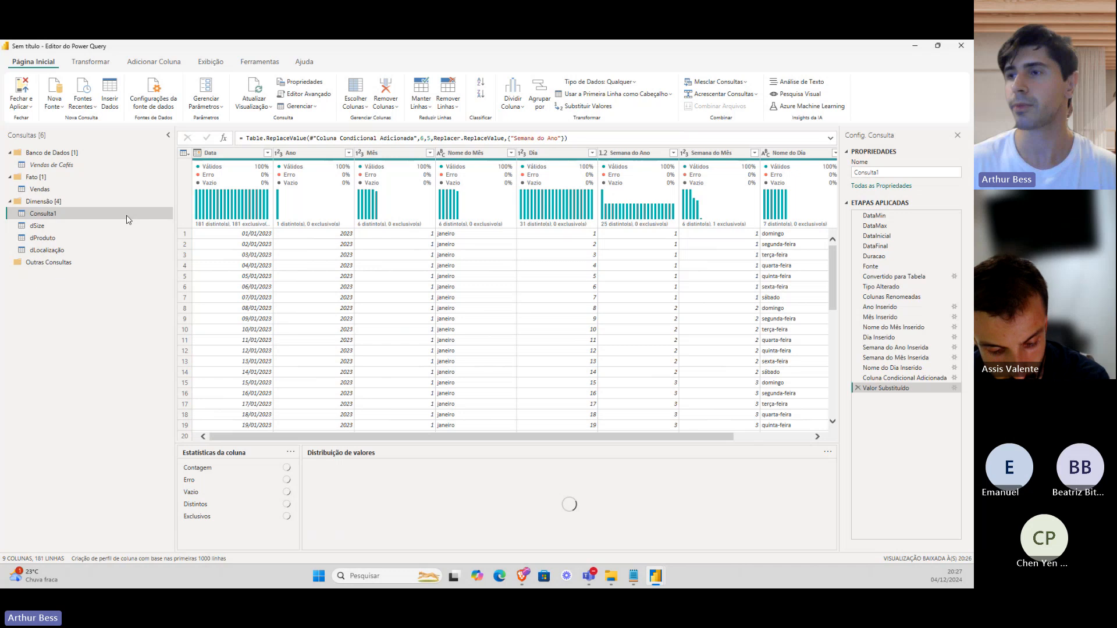
# Rename the calendar query to dCalendário.
pyautogui.doubleClick(100, 214)
pyautogui.write('d')
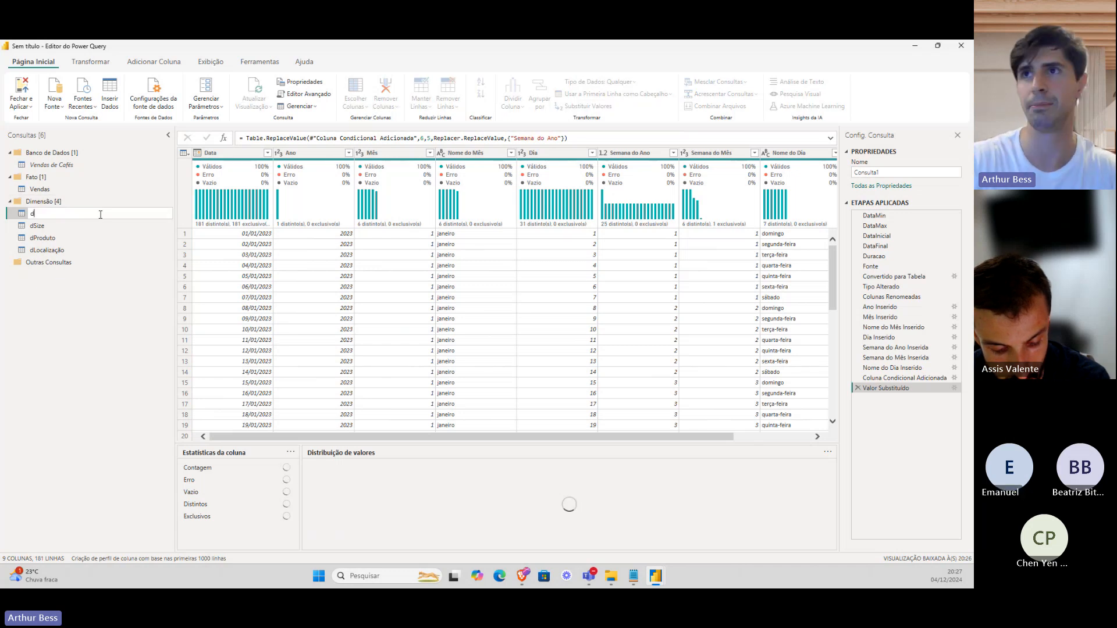
pyautogui.write('Calendário')
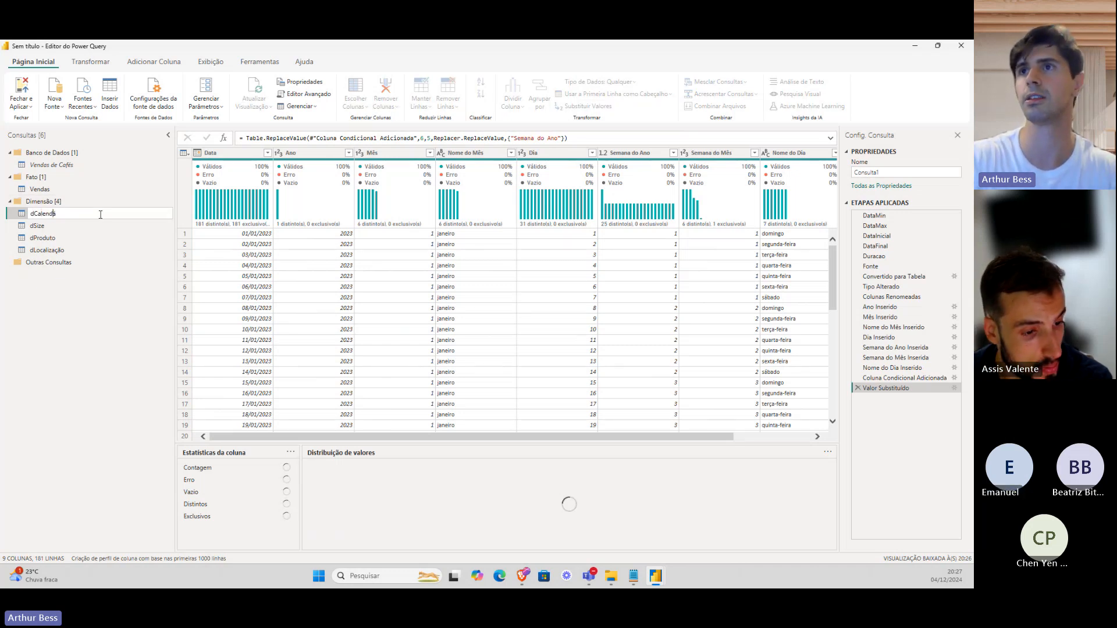
pyautogui.press('Return')
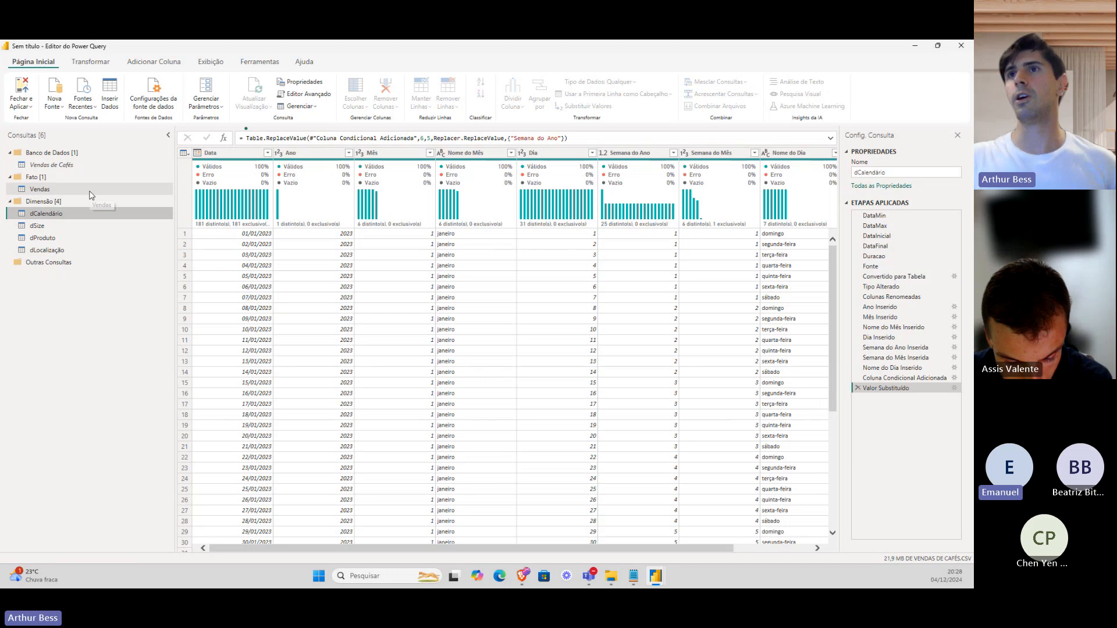
pyautogui.click(92, 195)
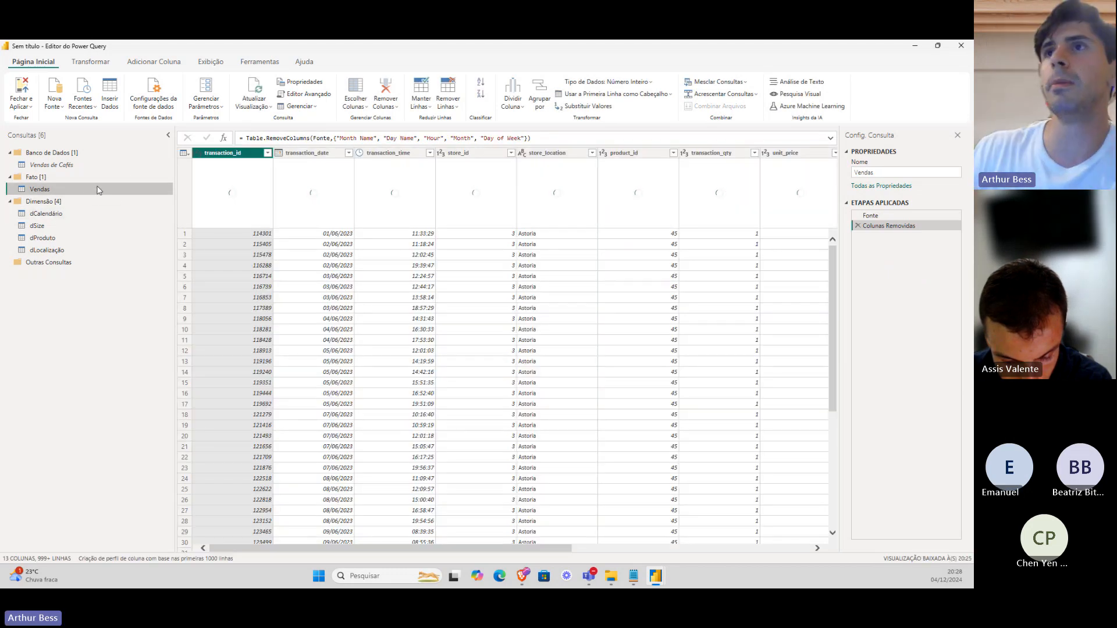
pyautogui.click(113, 165)
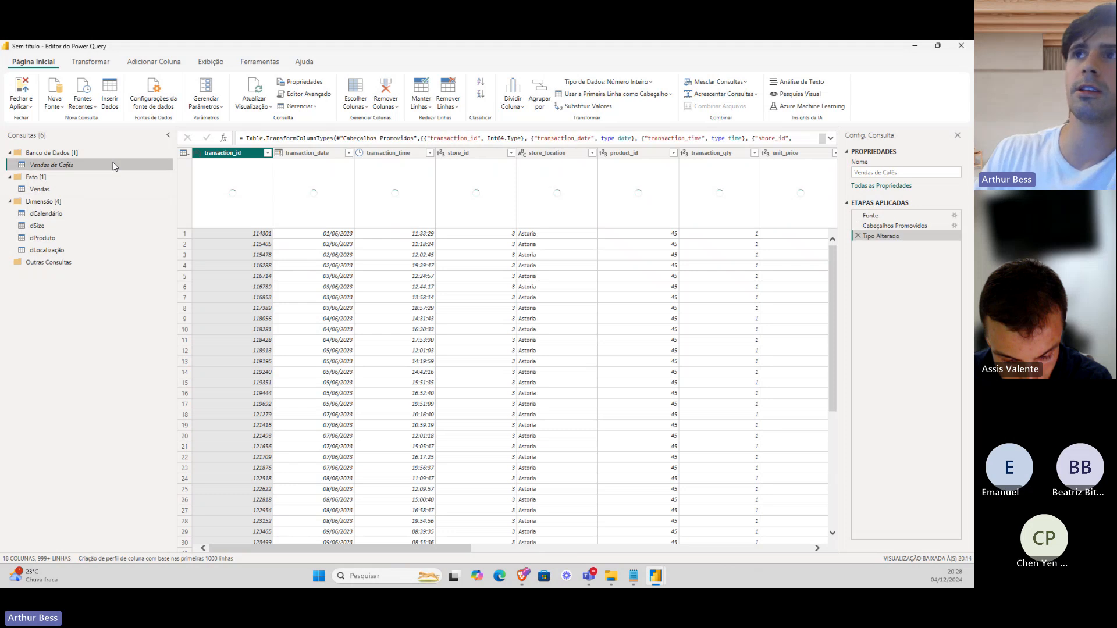
pyautogui.click(91, 190)
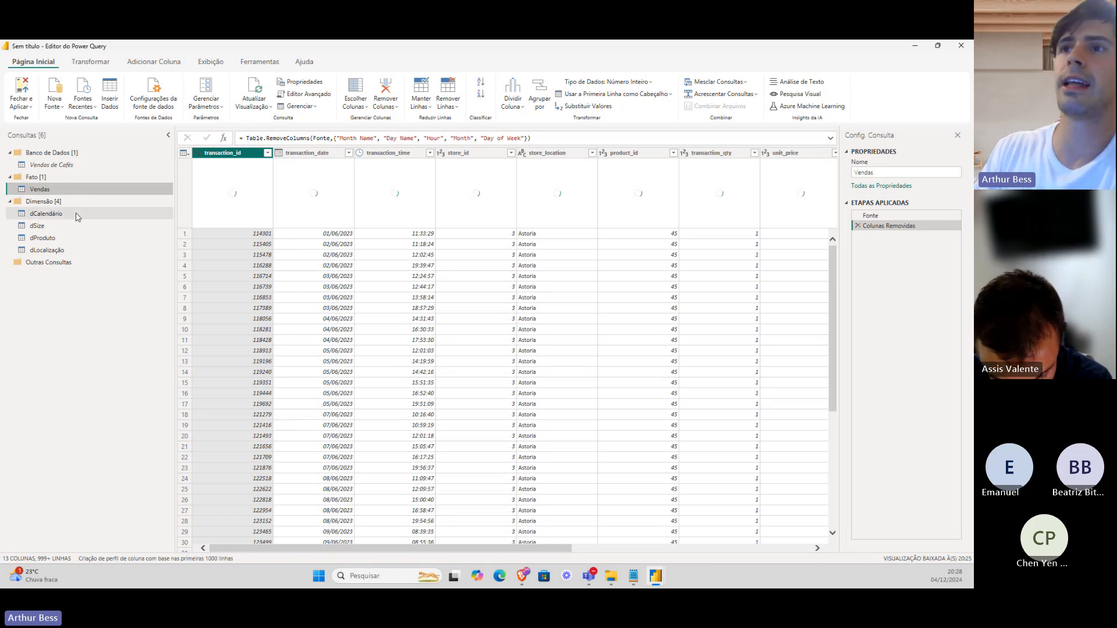
pyautogui.click(76, 215)
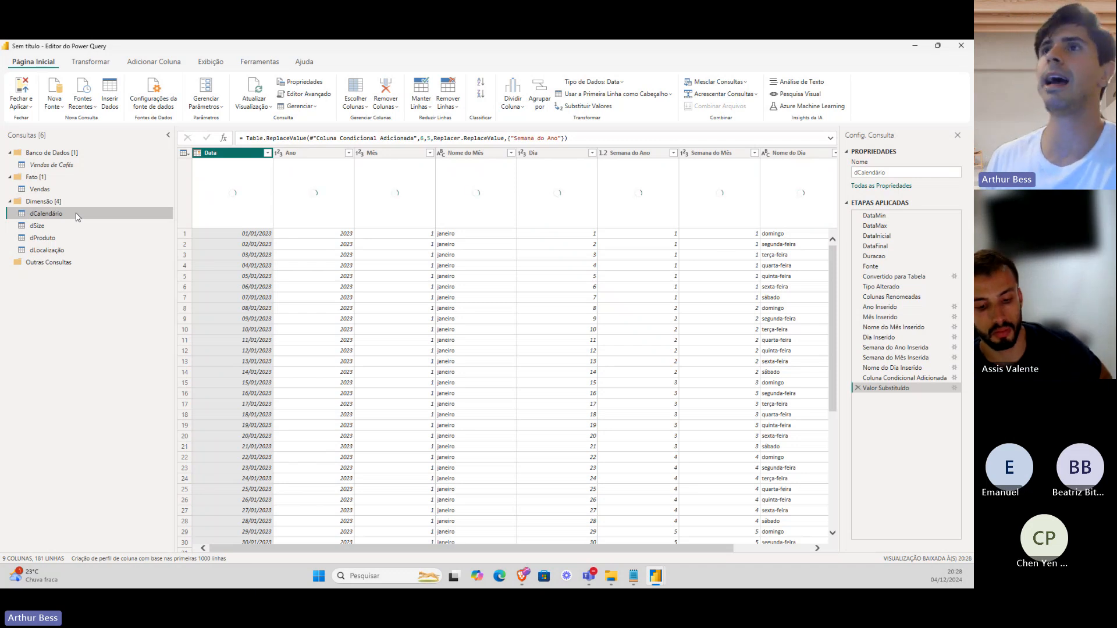
pyautogui.click(79, 189)
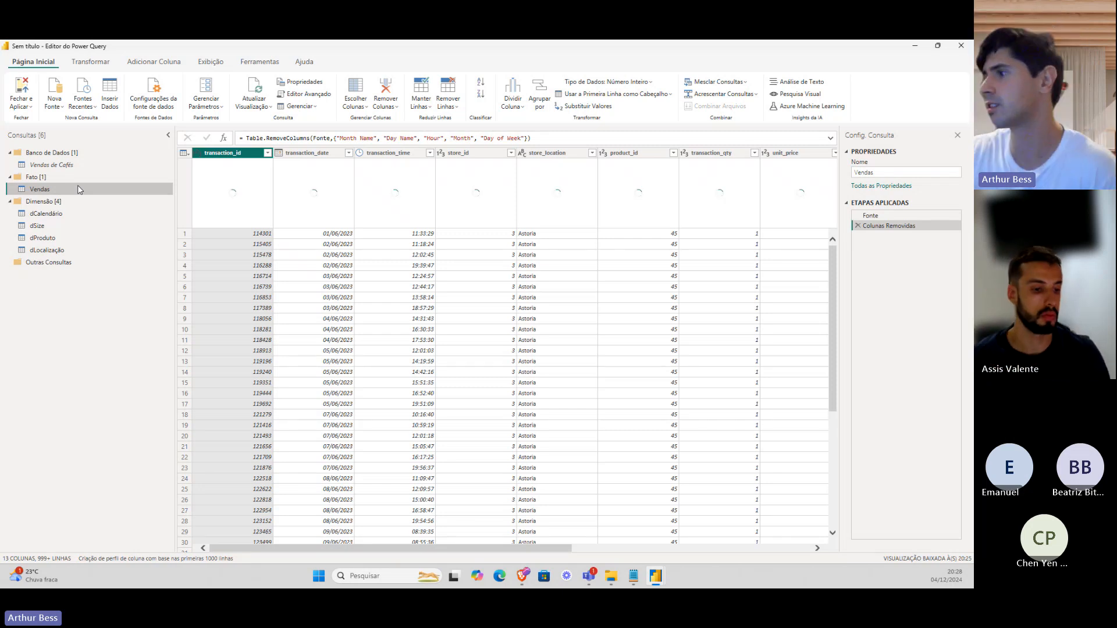
# Show transaction_time's profile: 309 distinct values across 1000 rows.
pyautogui.click(406, 154)
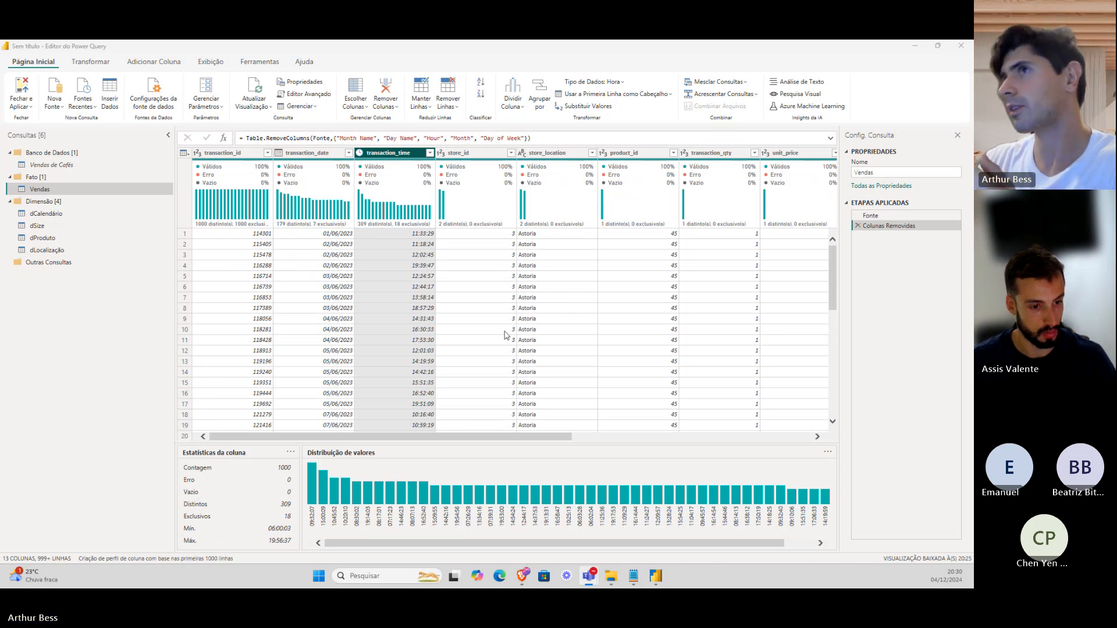
# Start a new custom column from the Add Column options and name it Turno.
pyautogui.click(99, 65)
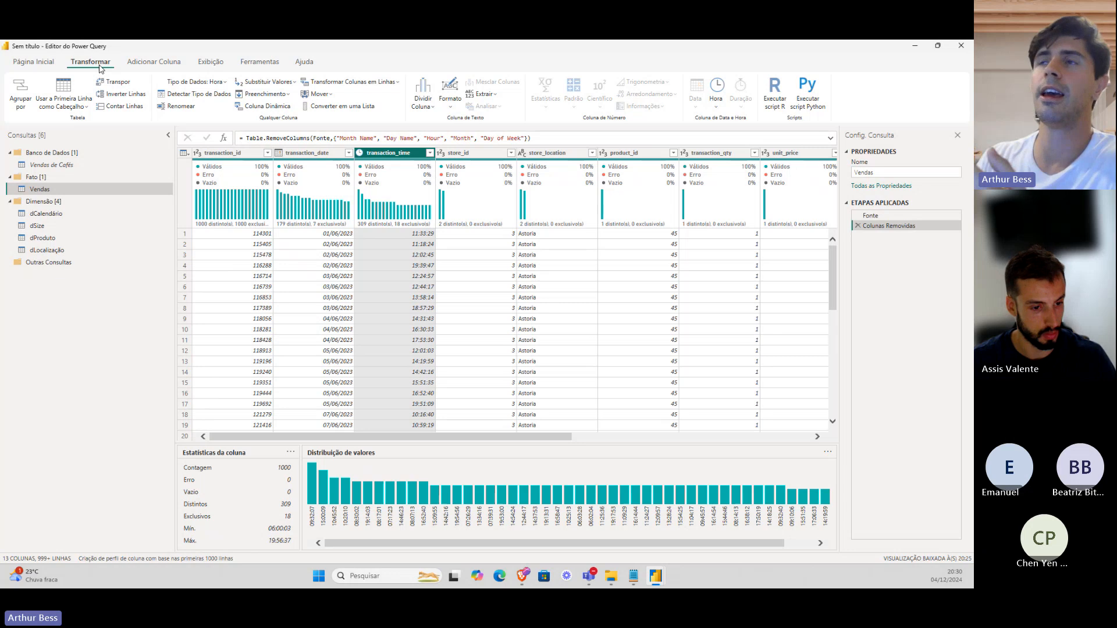
pyautogui.click(142, 65)
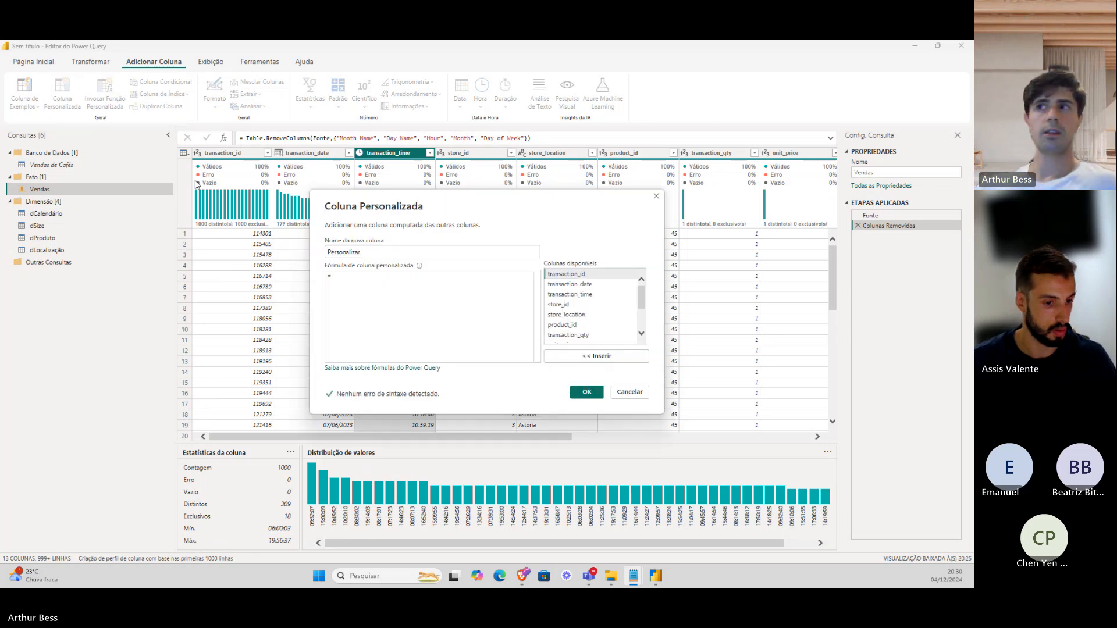
pyautogui.doubleClick(400, 253)
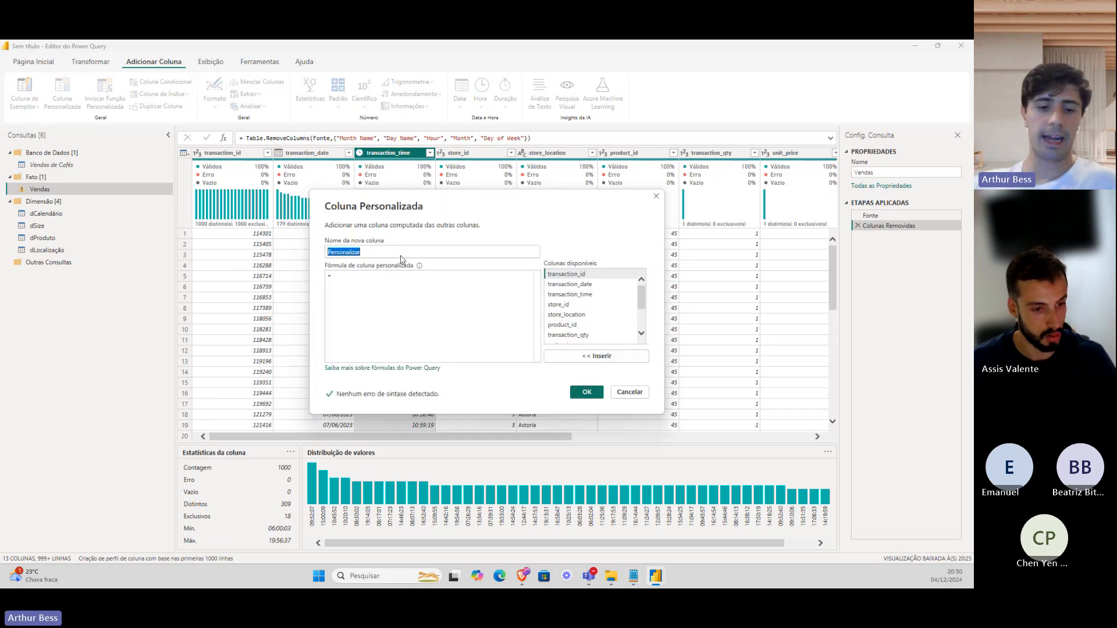
pyautogui.write('Turno')
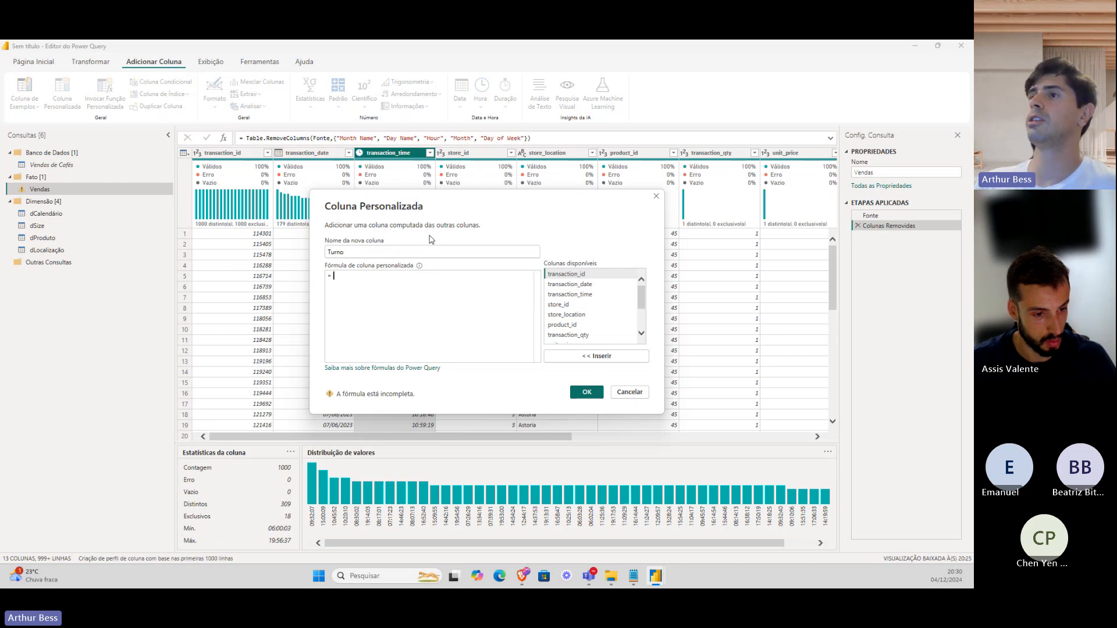
# Write the first condition: [transaction_time] >= #time(18, 0, 0) then "Noite".
pyautogui.doubleClick(578, 295)
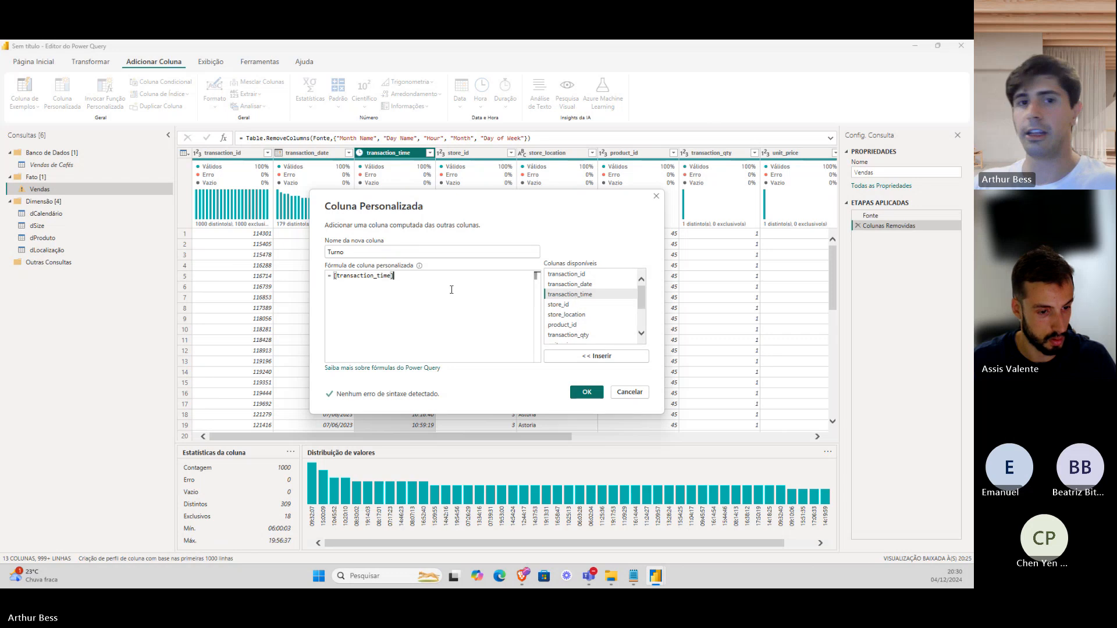
pyautogui.click(336, 276)
pyautogui.write('is')
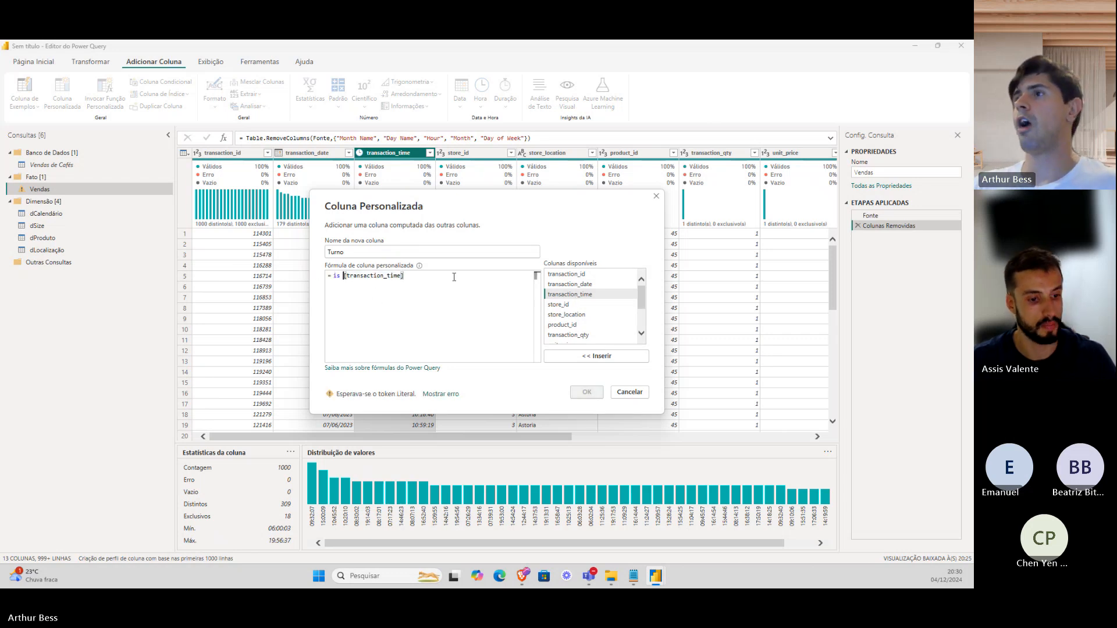
pyautogui.moveTo(454, 278); pyautogui.dragTo(343, 277)
pyautogui.click(416, 278)
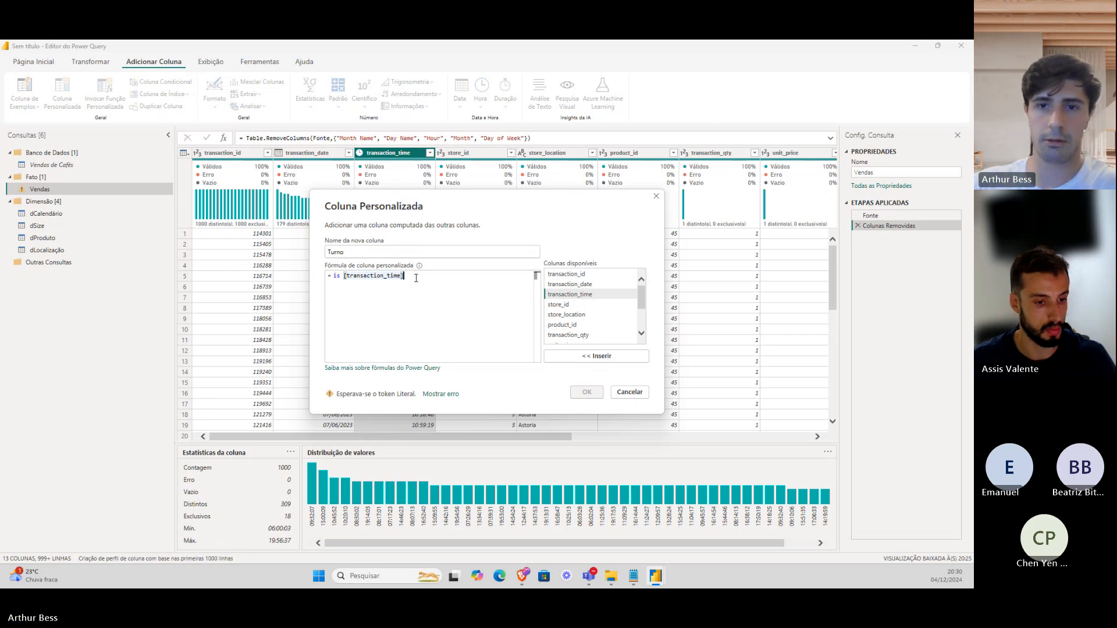
pyautogui.write('>=')
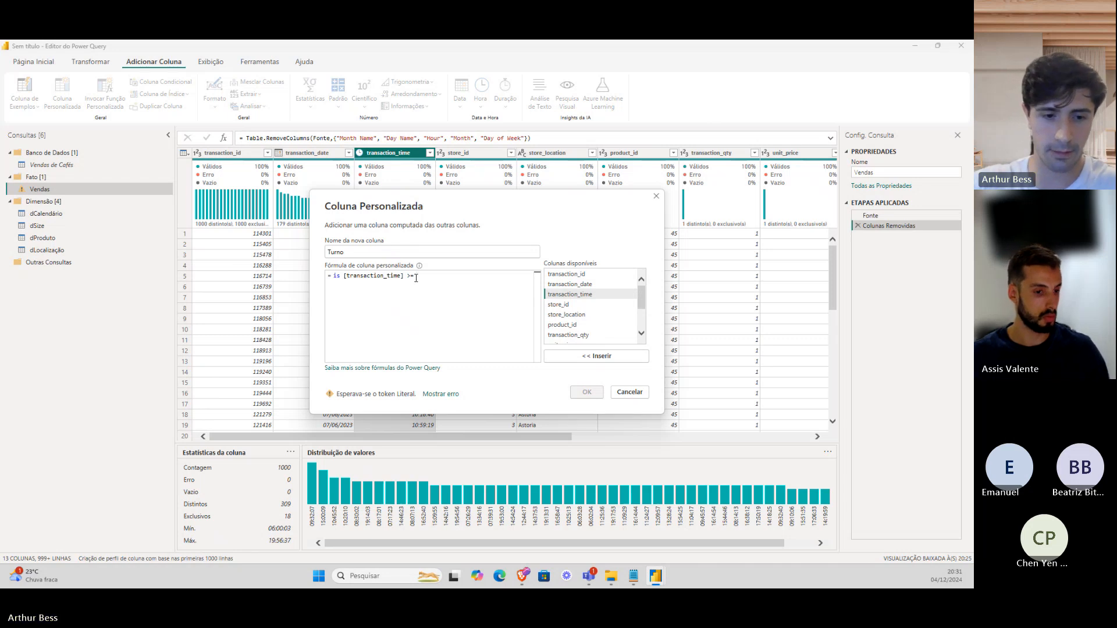
pyautogui.write('#time')
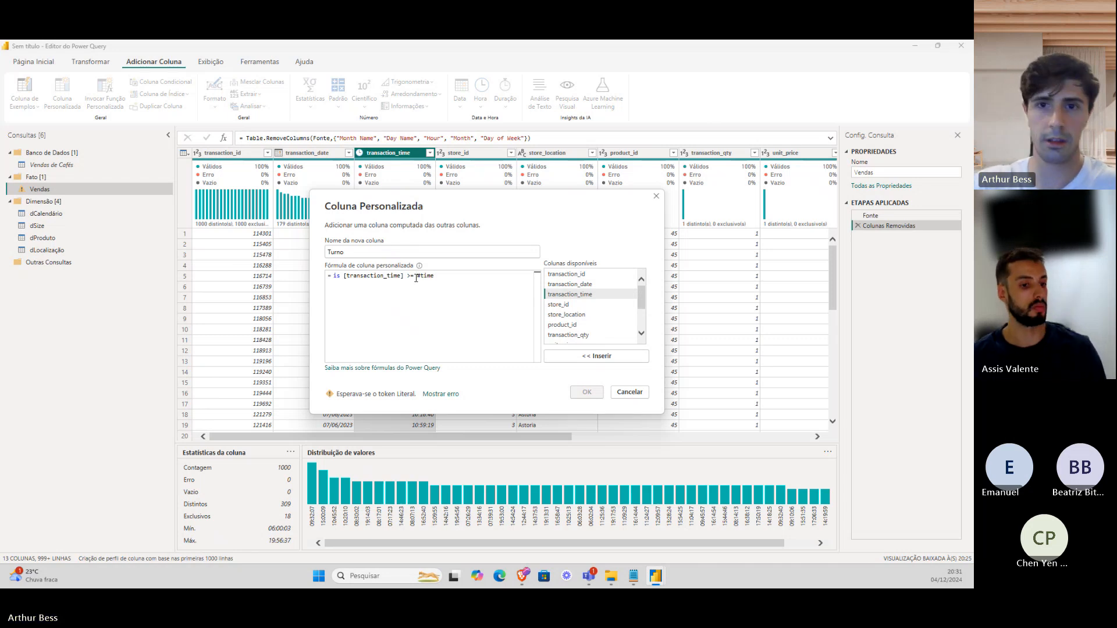
pyautogui.write('(18')
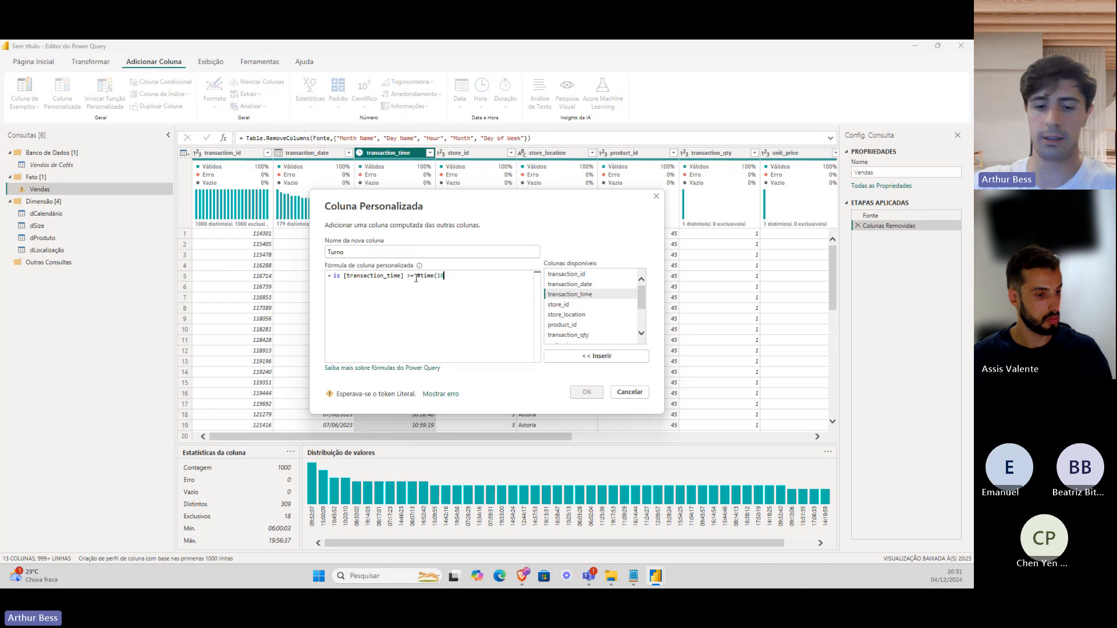
pyautogui.write(', 0')
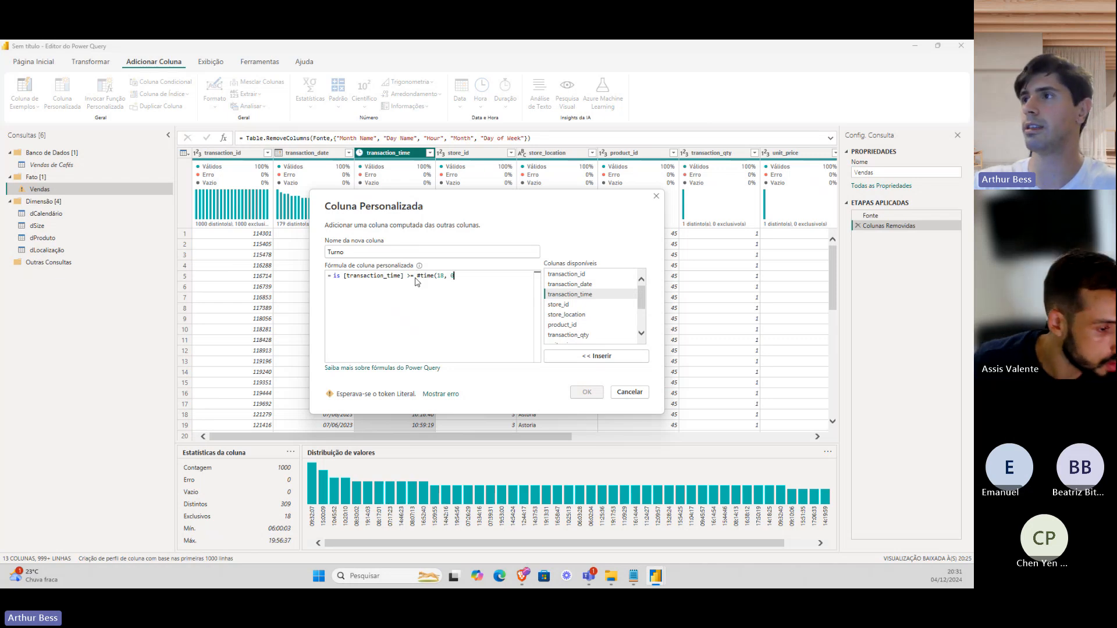
pyautogui.write(', 0)')
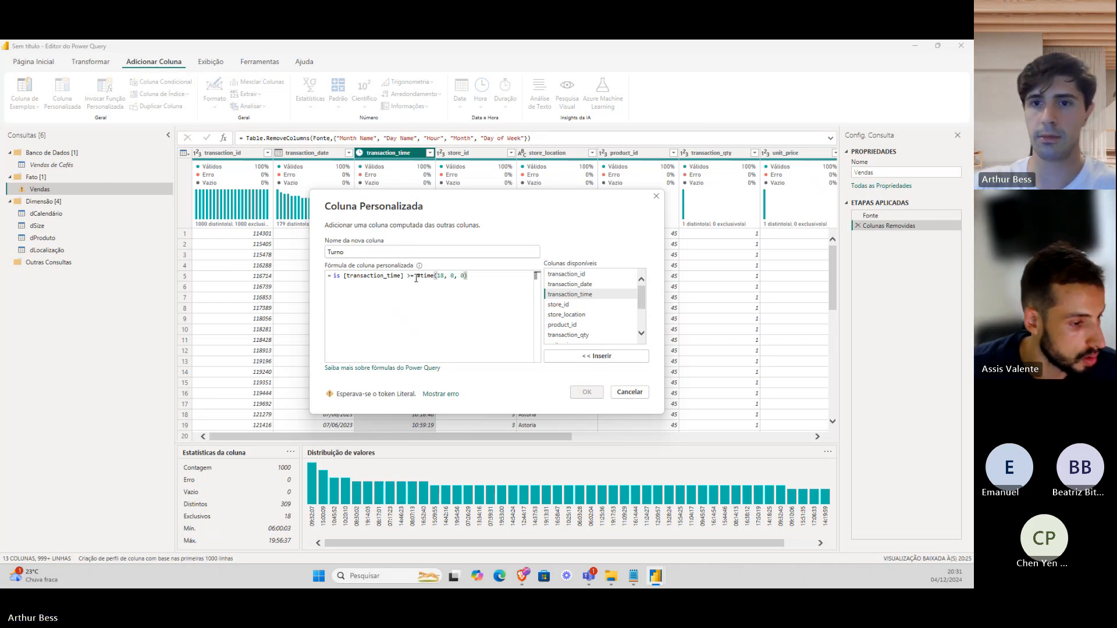
pyautogui.write(' then ')
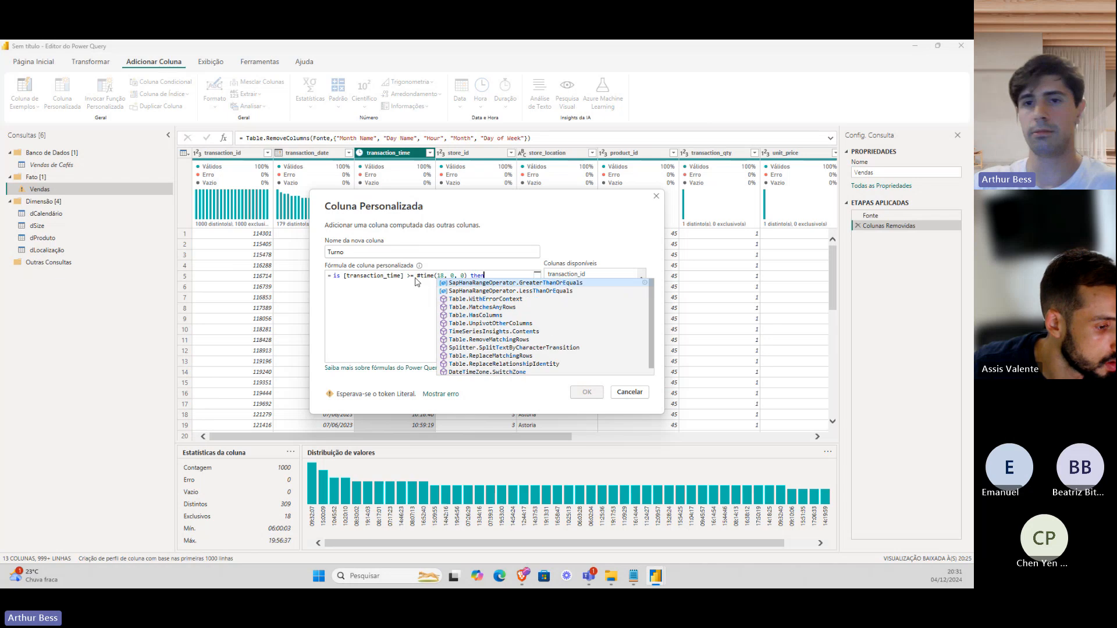
pyautogui.write('"Noite"')
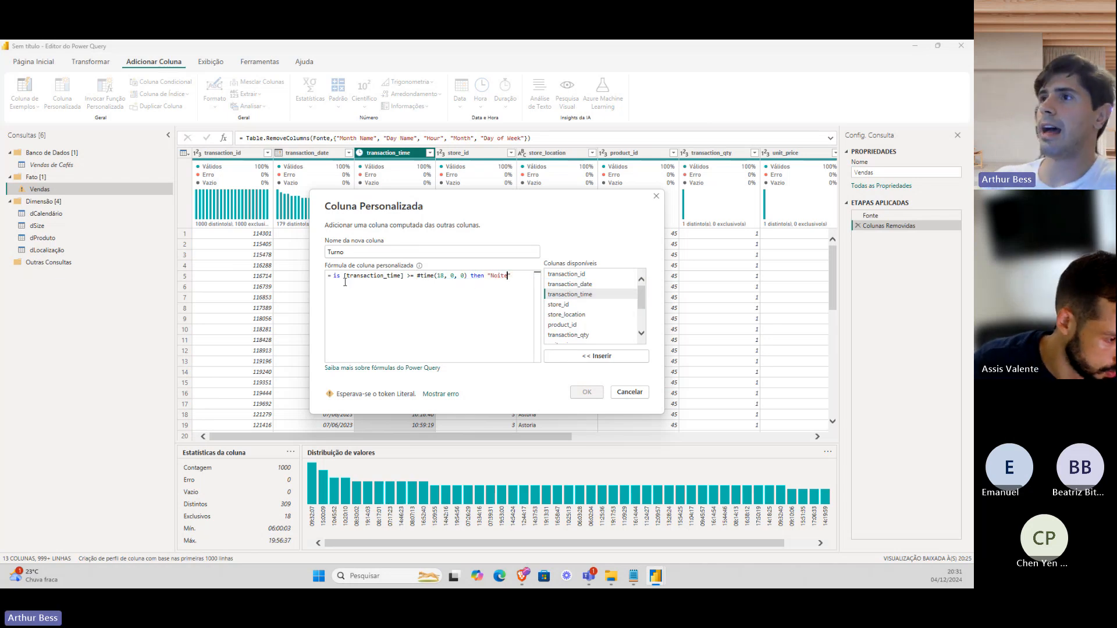
# Append else after the Noite case and correct the opening 'is' to 'if'.
pyautogui.moveTo(346, 278); pyautogui.dragTo(511, 276)
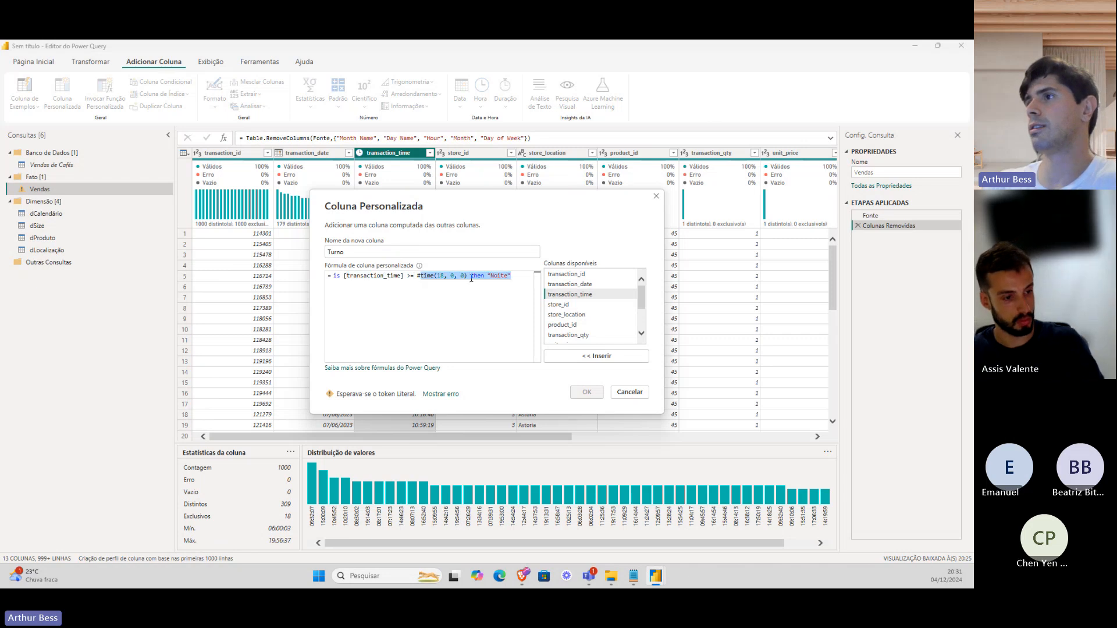
pyautogui.doubleClick(477, 276)
pyautogui.doubleClick(488, 276)
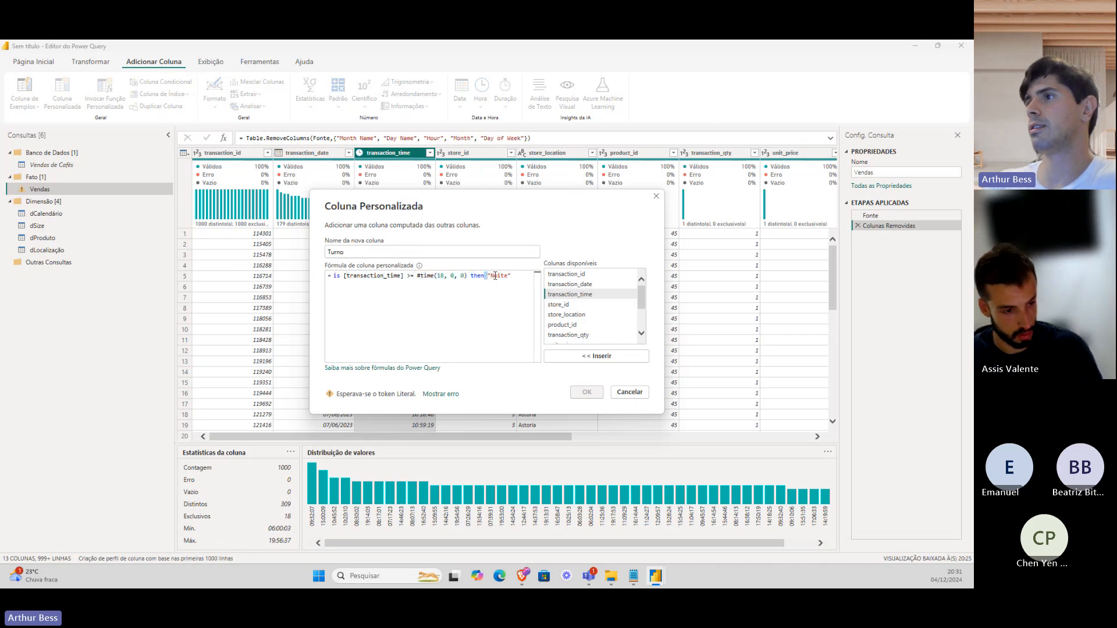
pyautogui.click(497, 275)
pyautogui.click(511, 276)
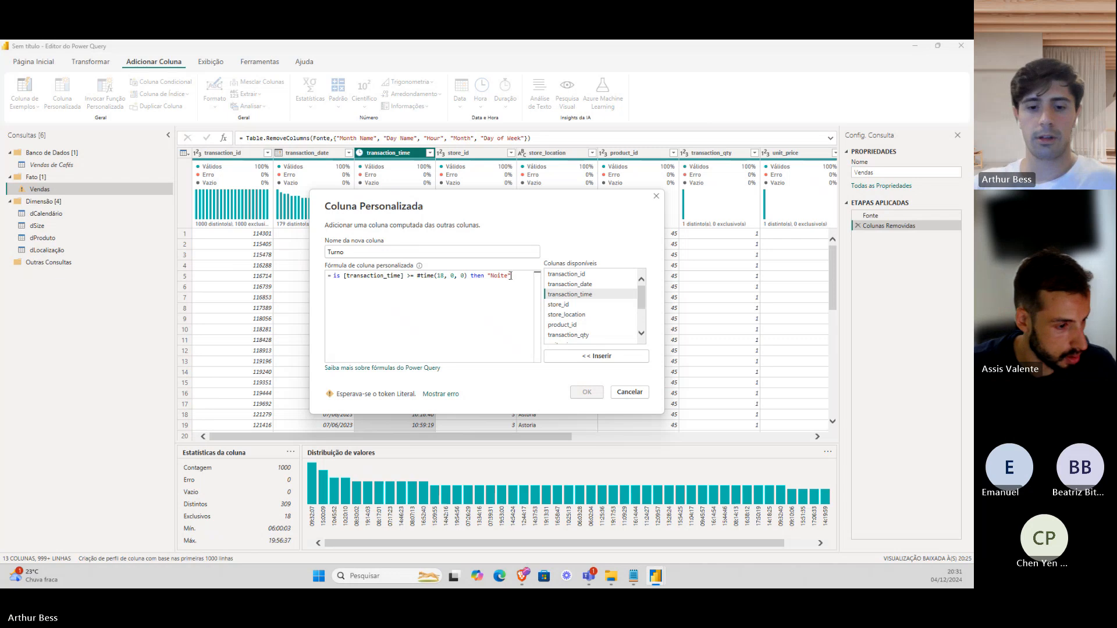
pyautogui.write('else')
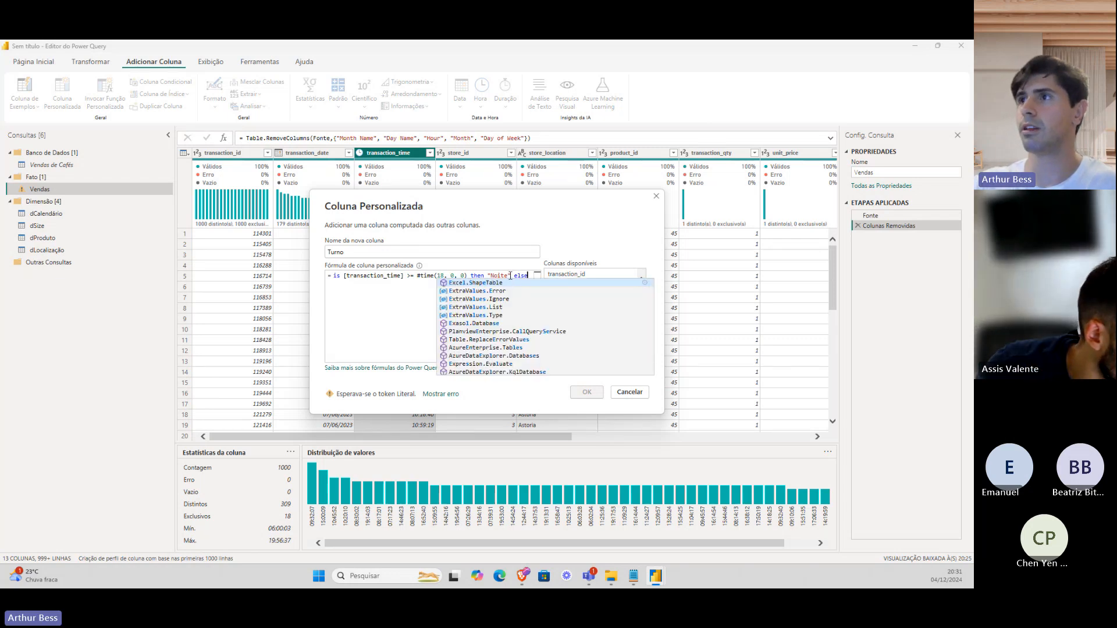
pyautogui.click(343, 275)
pyautogui.press('BackSpace')
pyautogui.write('f')
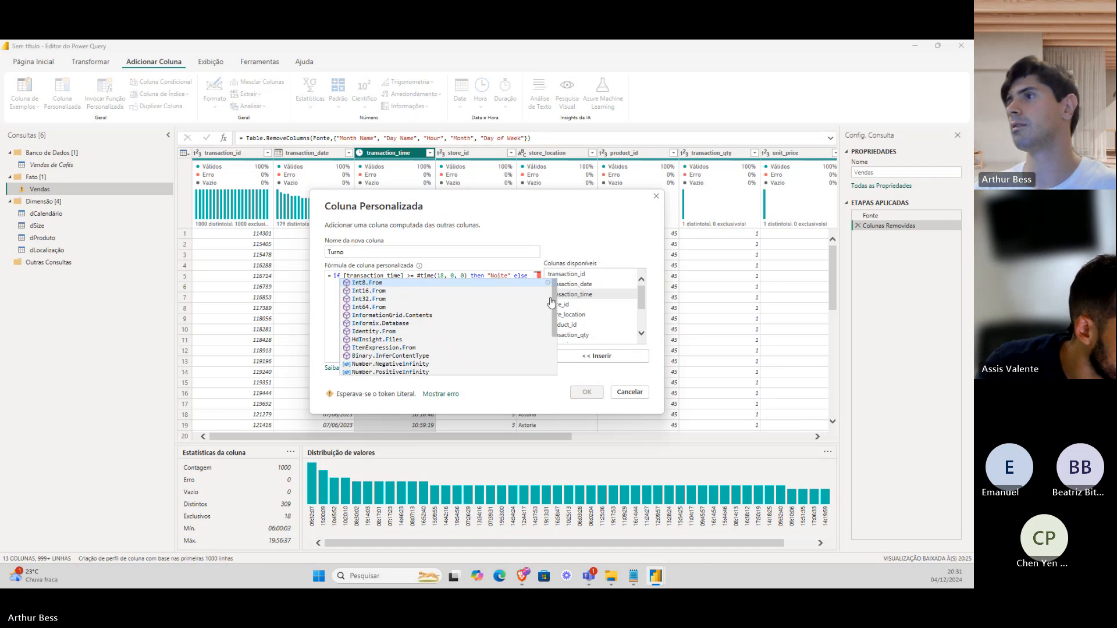
# Add else if [transaction_time] < #time(18, 0, 0) and >= #time(14, 0, 0) then "Tarde".
pyautogui.click(527, 276)
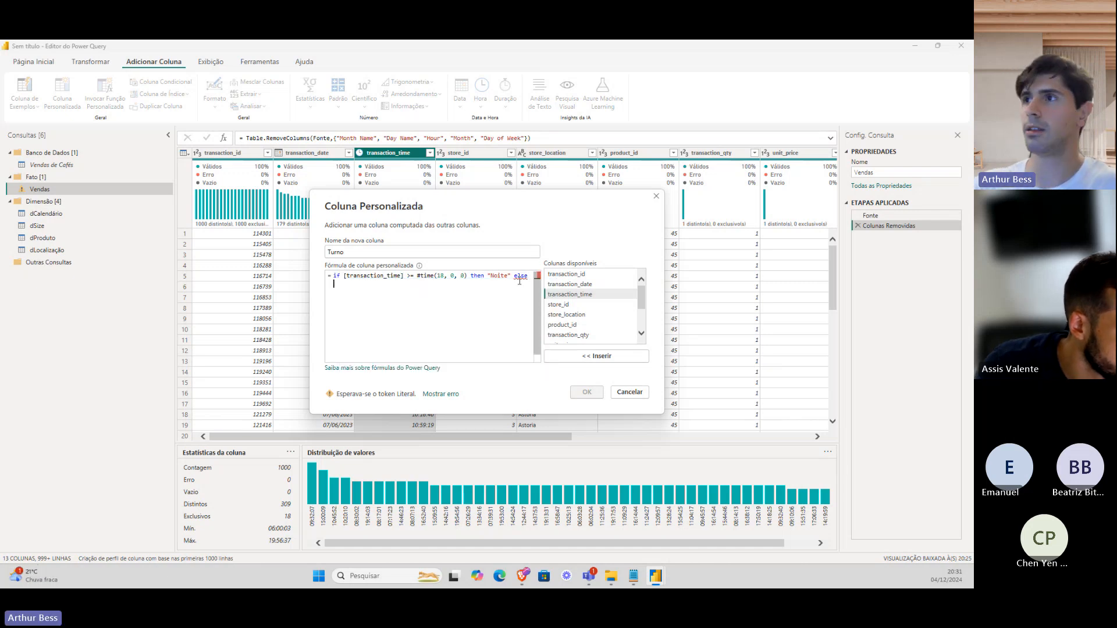
pyautogui.write('if')
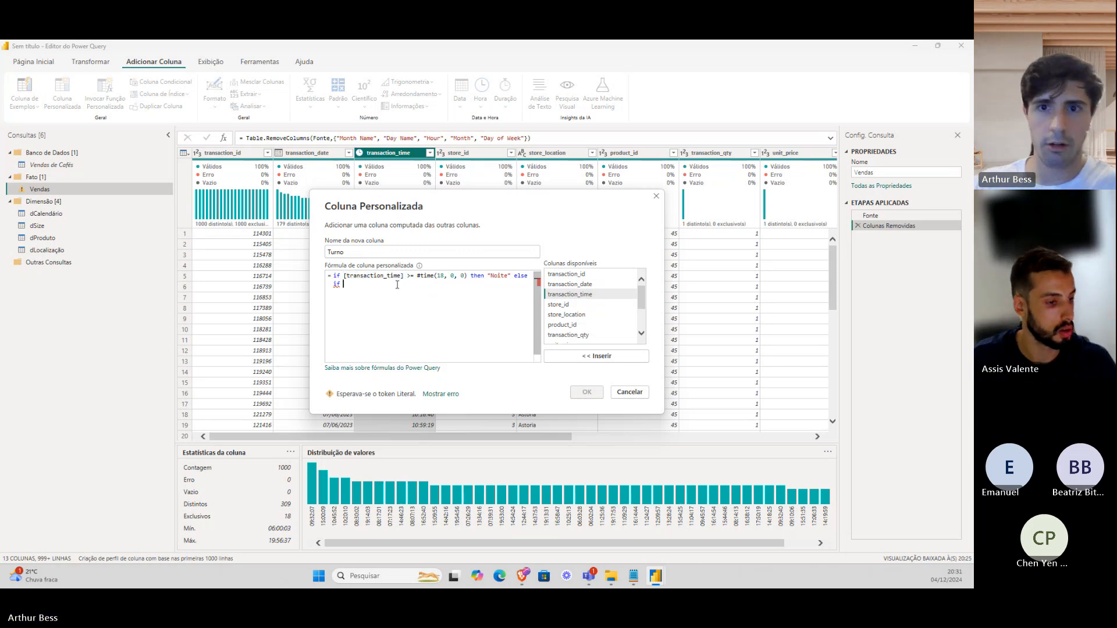
pyautogui.hotkey('ctrl', 'v')
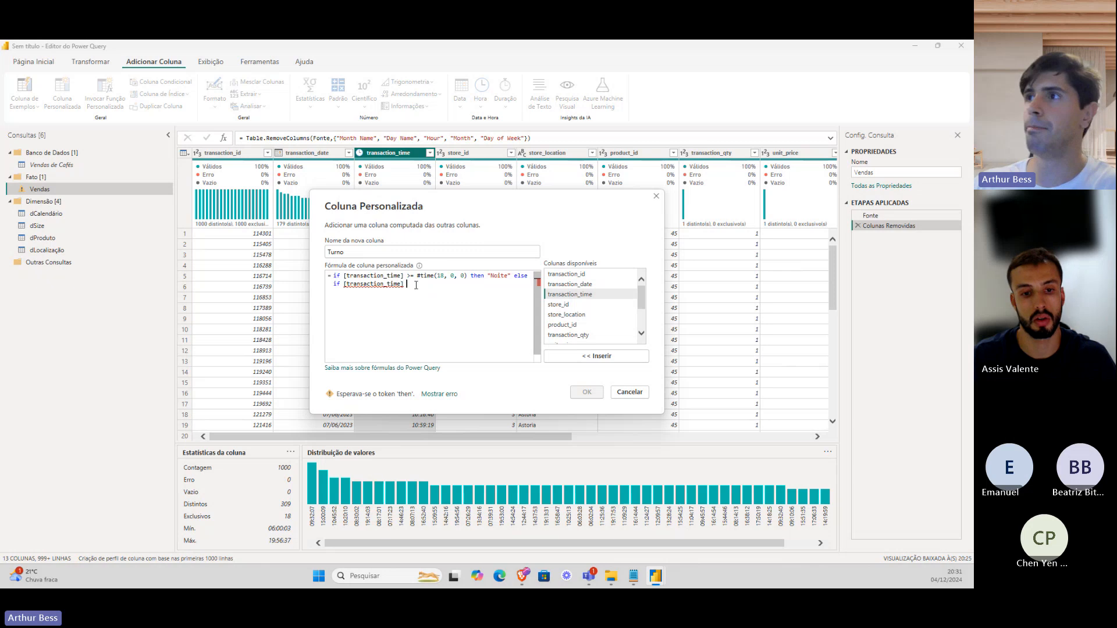
pyautogui.write('<')
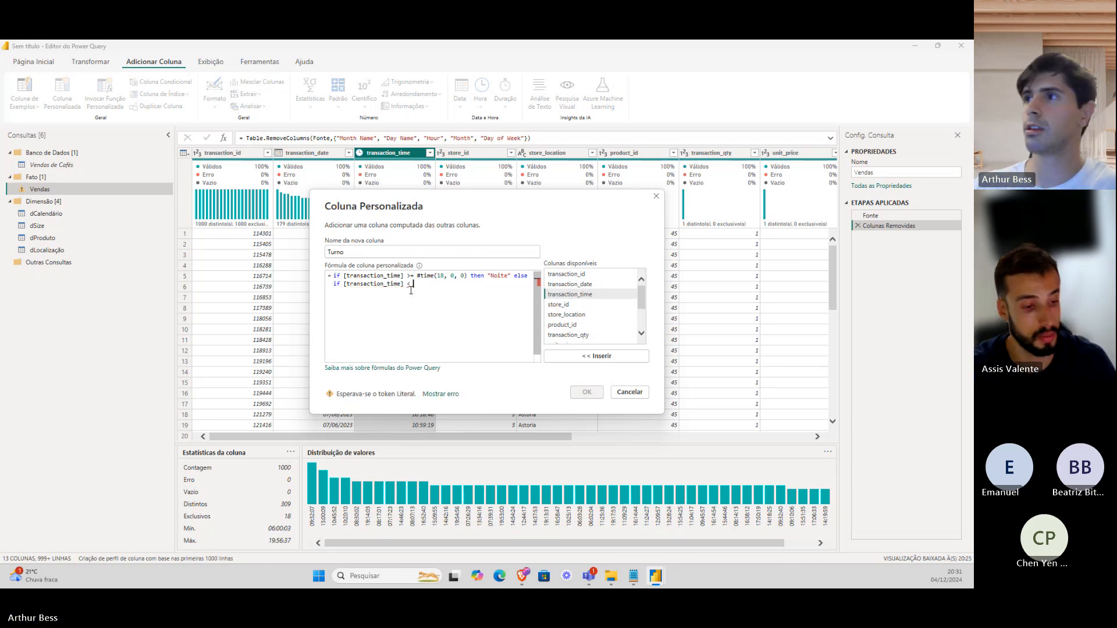
pyautogui.moveTo(416, 276); pyautogui.dragTo(467, 278)
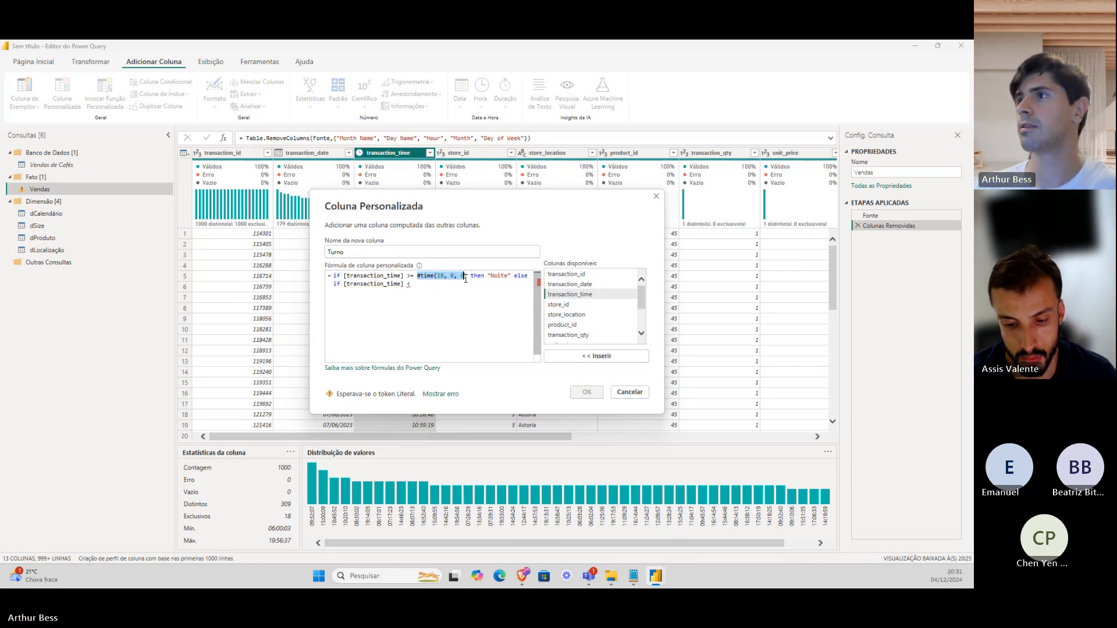
pyautogui.hotkey('ctrl', 'c')
pyautogui.click(458, 282)
pyautogui.hotkey('ctrl', 'v')
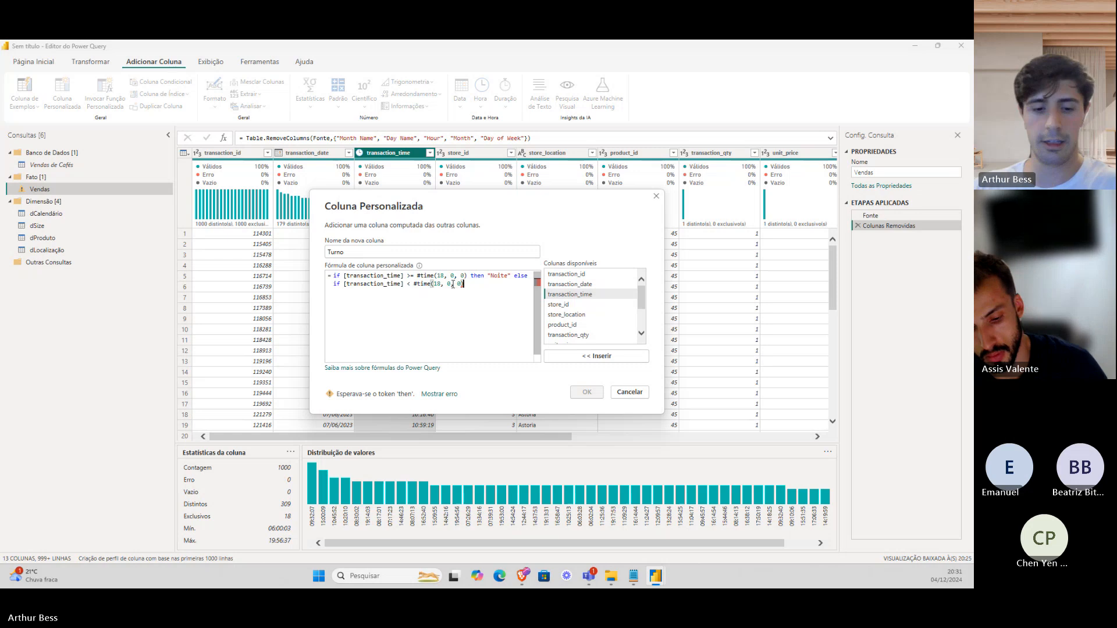
pyautogui.write('and ')
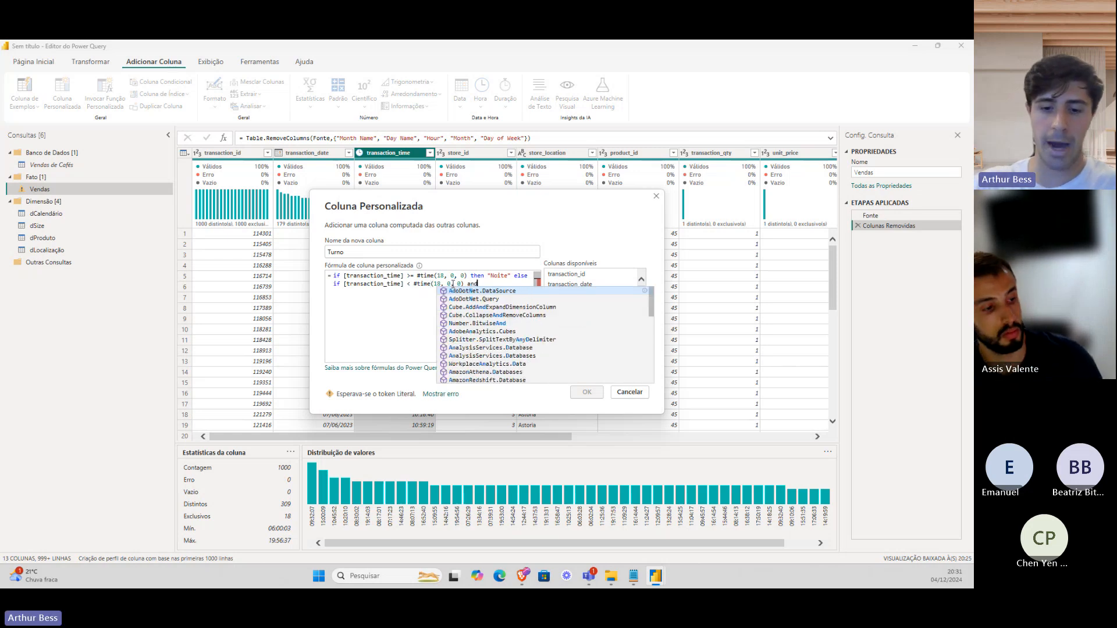
pyautogui.write('>=')
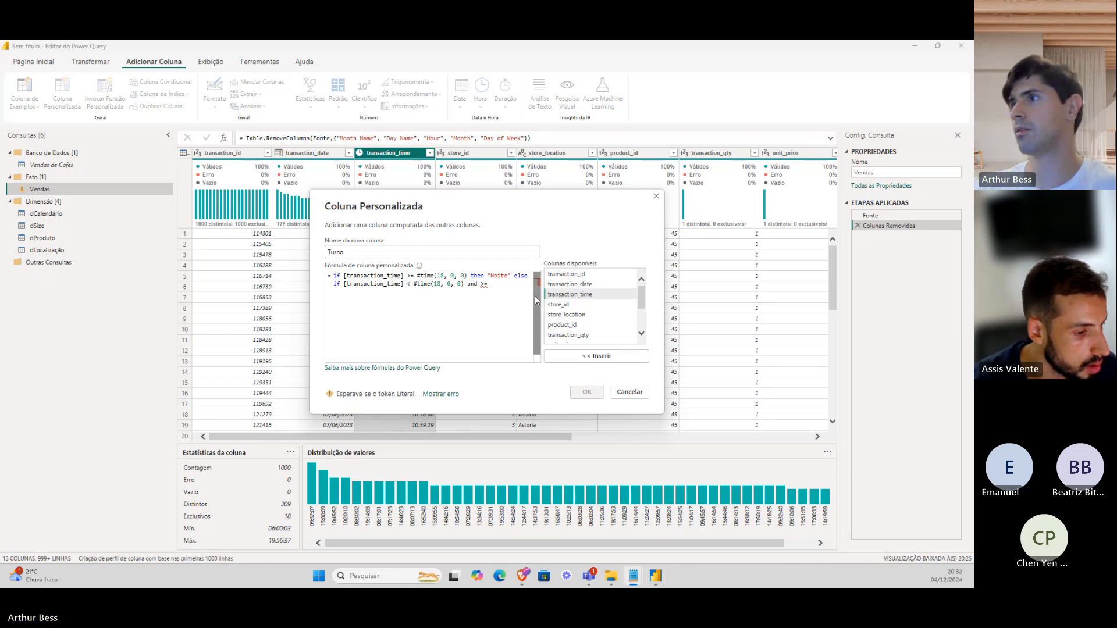
pyautogui.write('#time(14, 0, 0) then ')
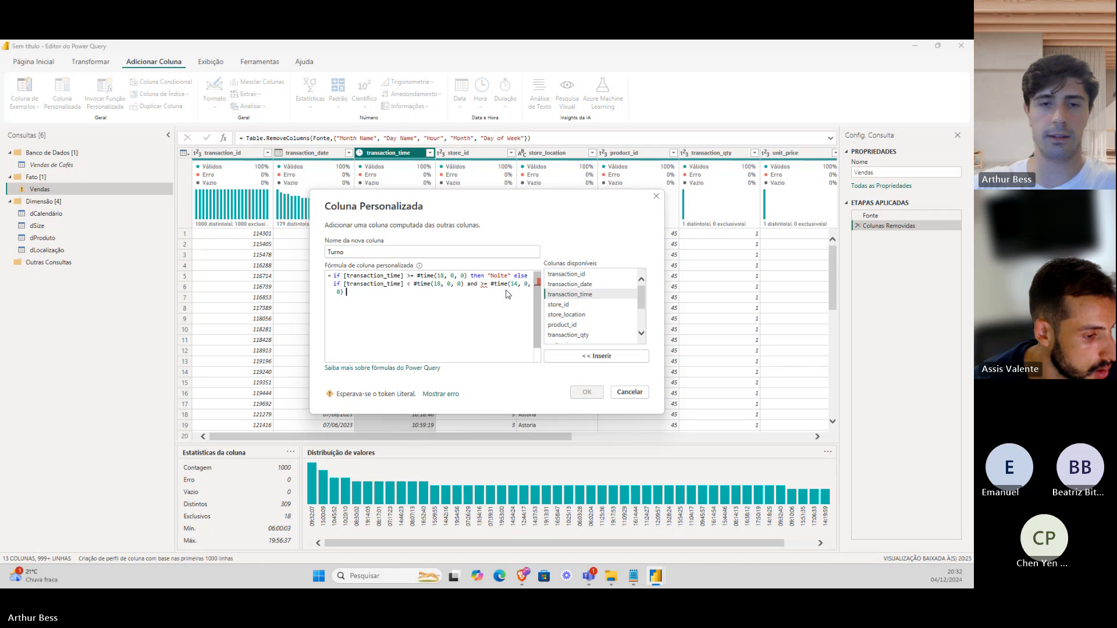
pyautogui.write('"')
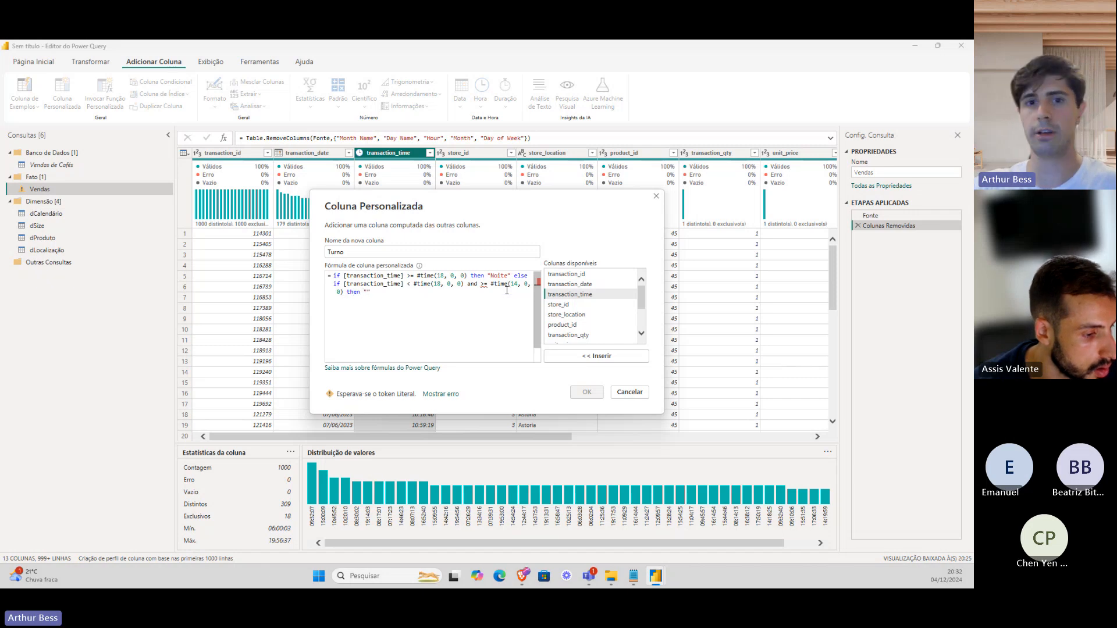
pyautogui.write('Tarde')
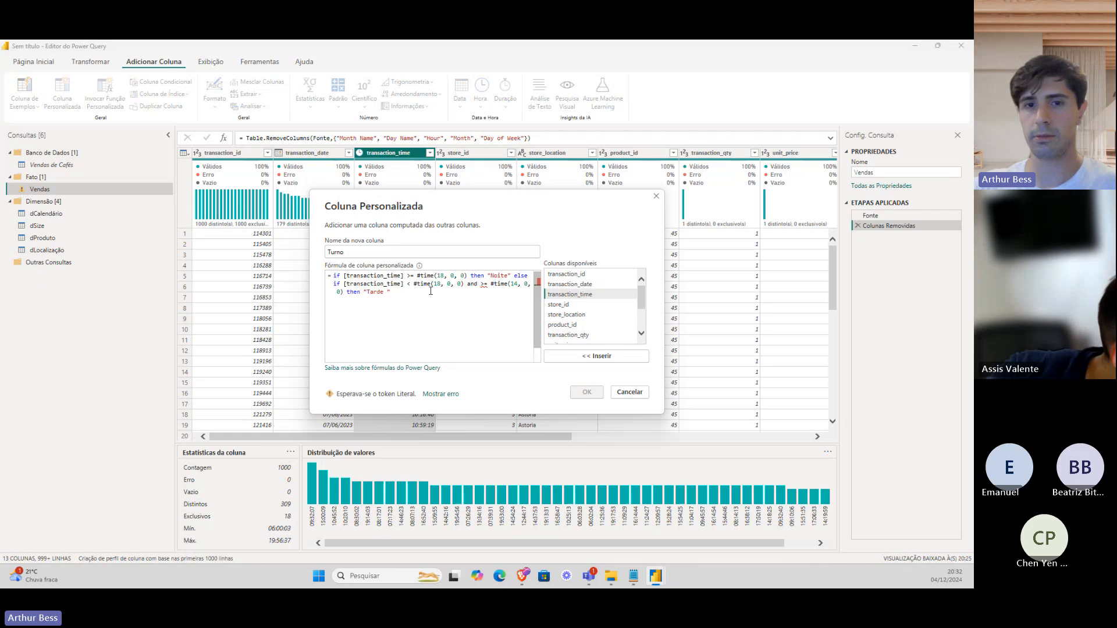
pyautogui.press('BackSpace')
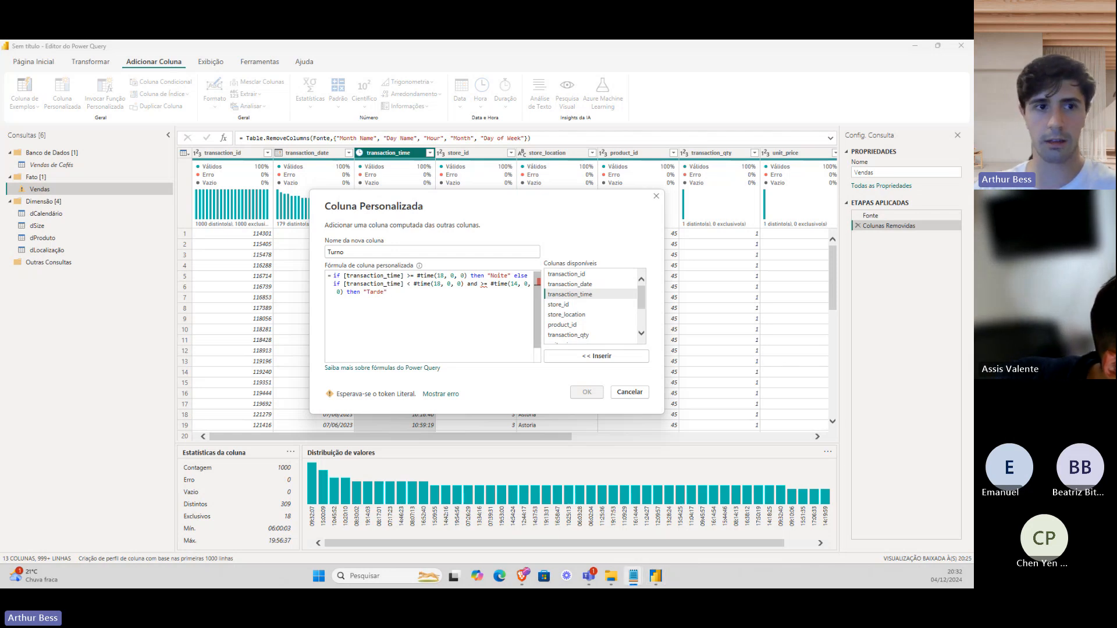
# Paste the Almoço and Manhã else-if branches and put each branch on its own line.
pyautogui.click(395, 292)
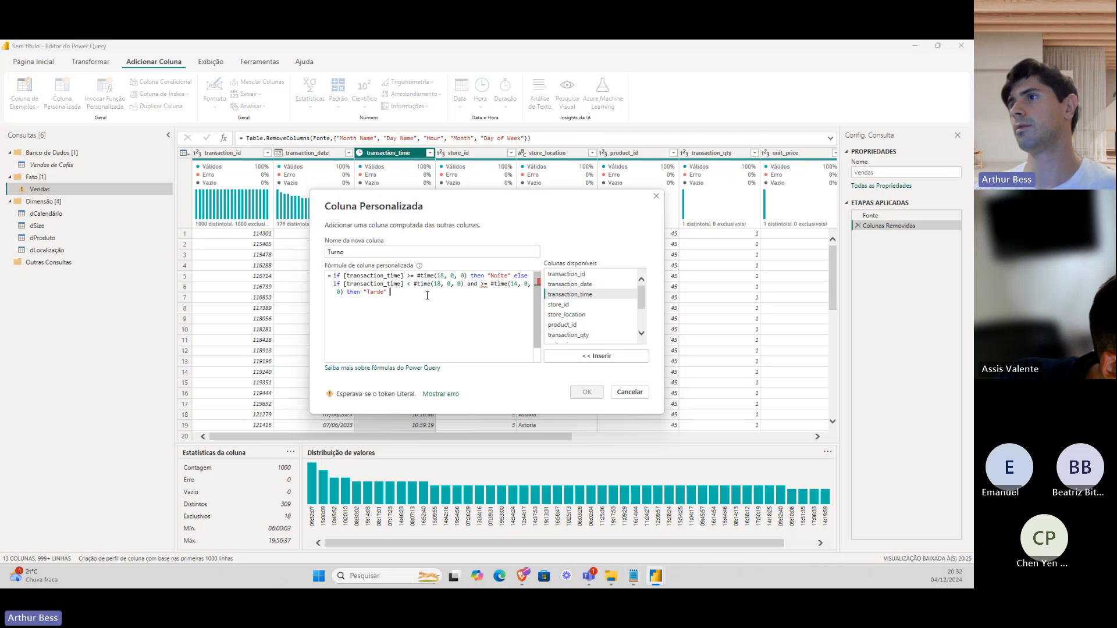
pyautogui.write('else if [transaction_time] < #time(14, 0, 0) and [transaction_time] >= #time(12, 0, 0) then "Almoço" else "Manhã")')
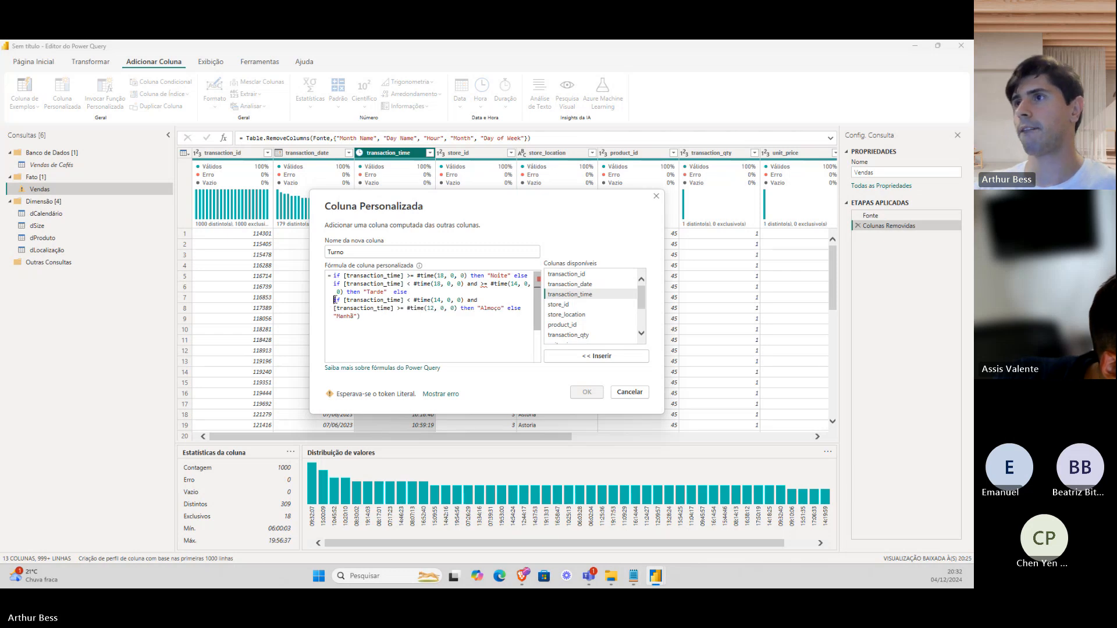
pyautogui.press('BackSpace')
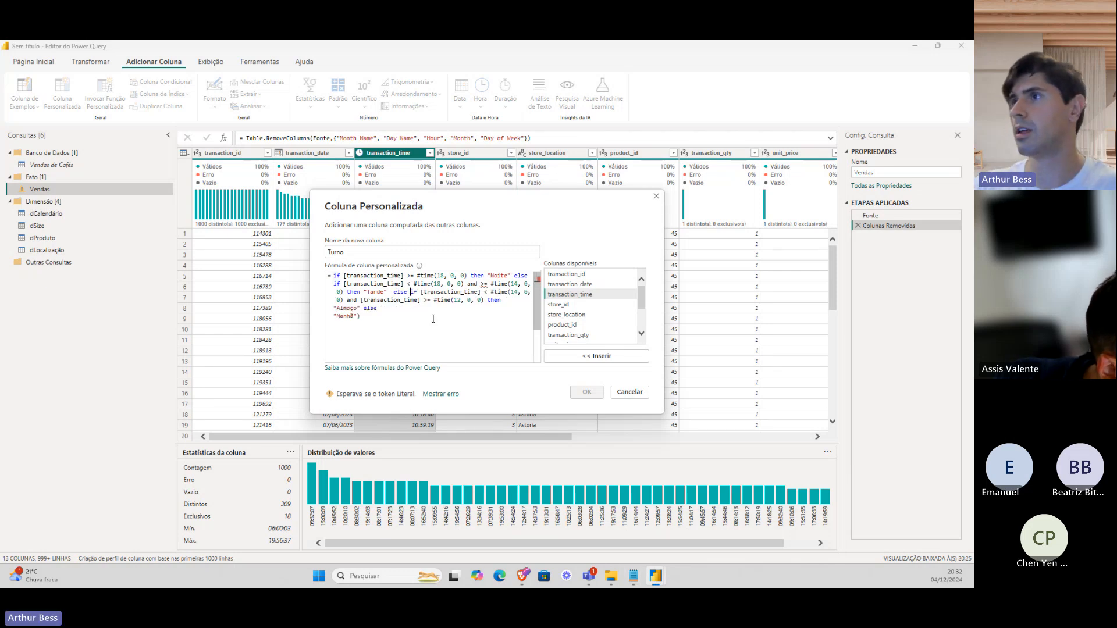
pyautogui.doubleClick(399, 292)
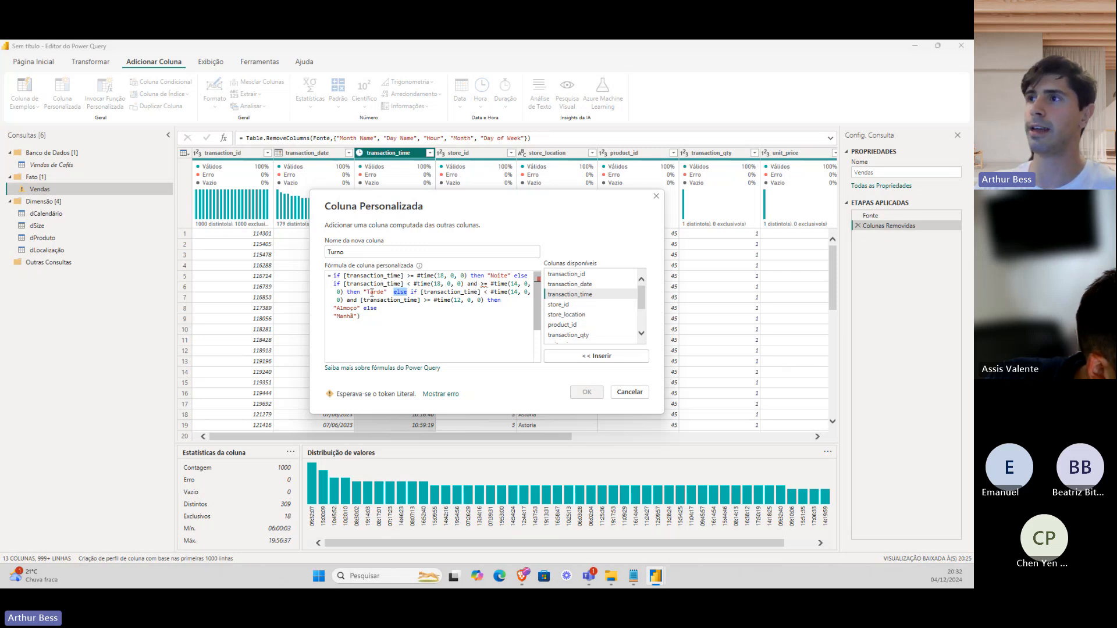
pyautogui.click(409, 292)
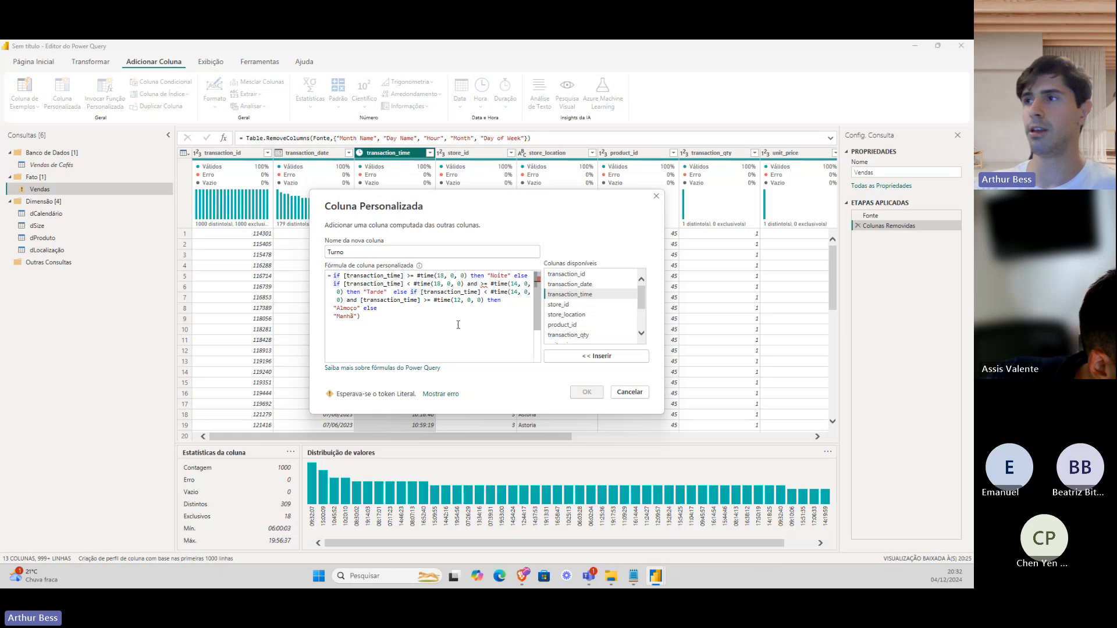
pyautogui.press('Return')
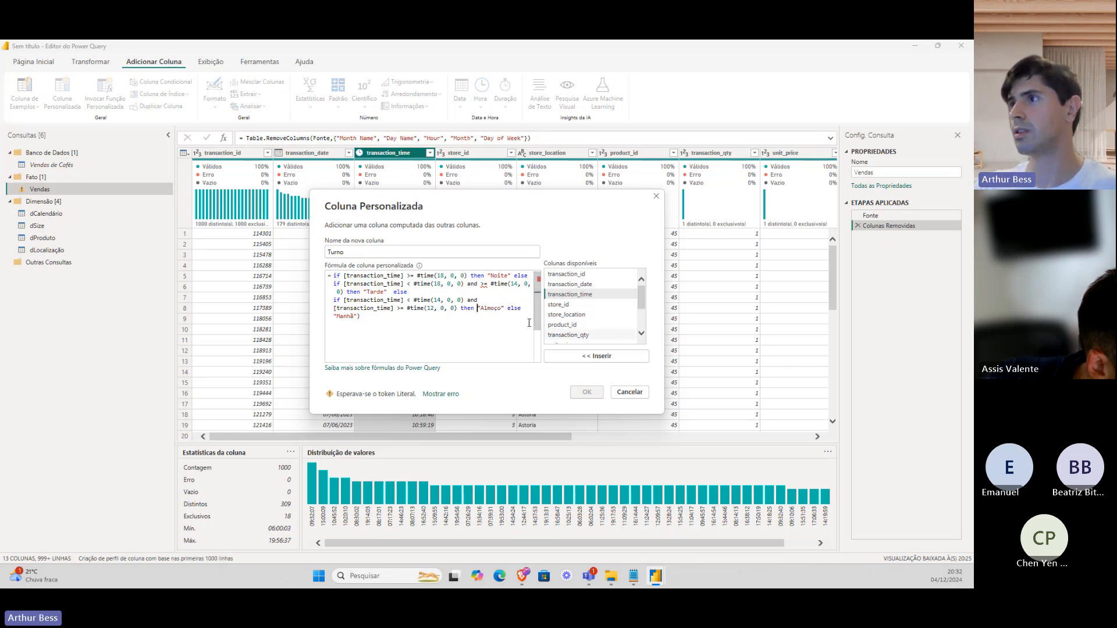
pyautogui.doubleClick(510, 308)
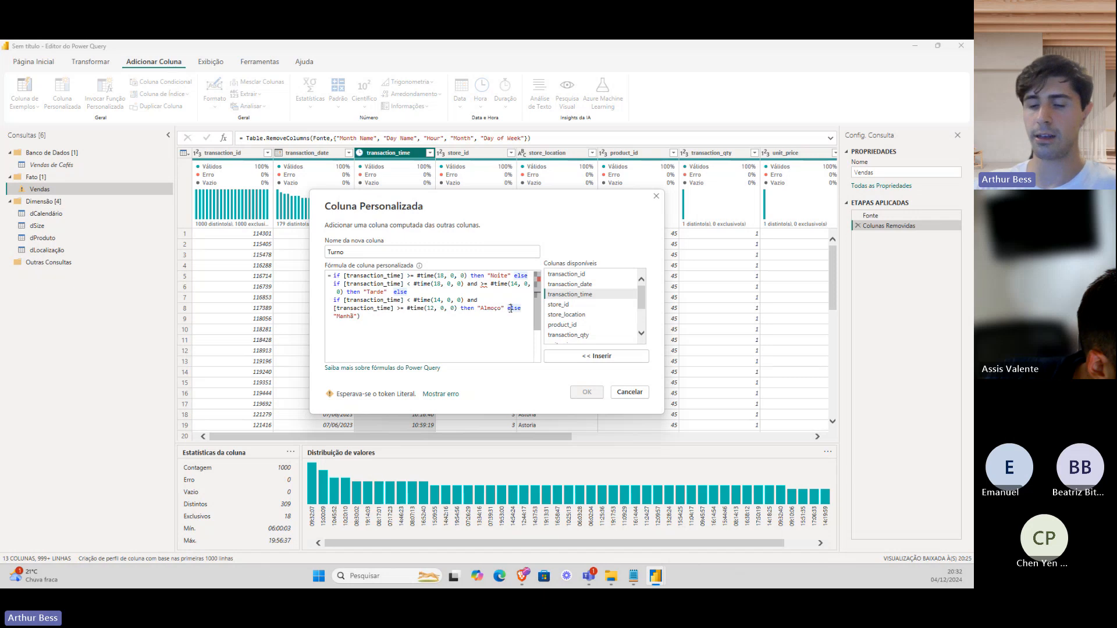
pyautogui.press('Left')
pyautogui.press('Return')
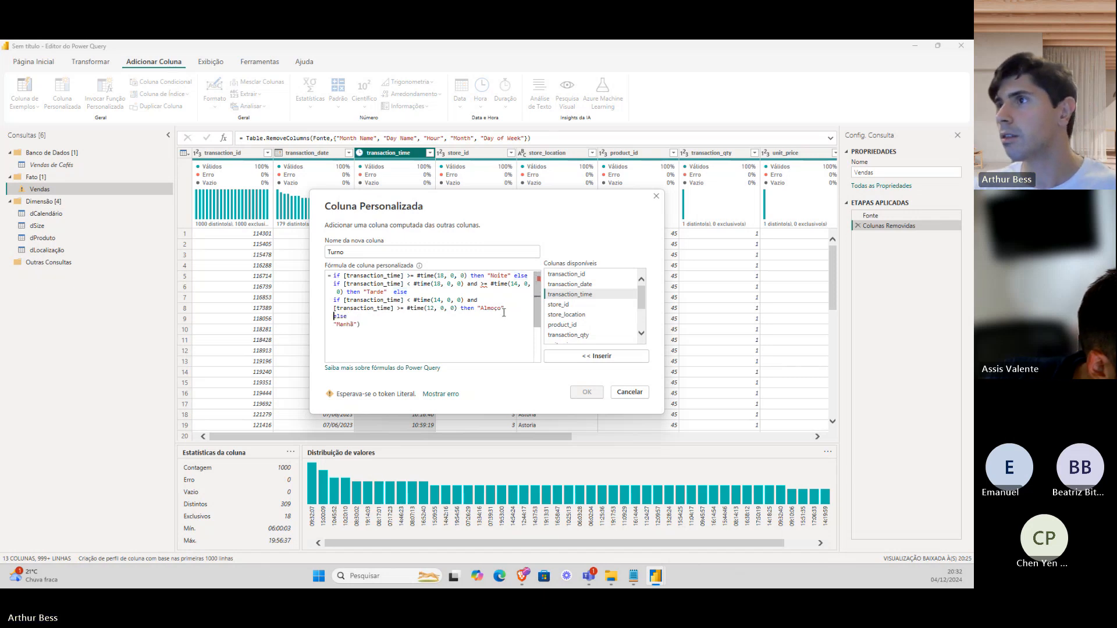
pyautogui.click(369, 328)
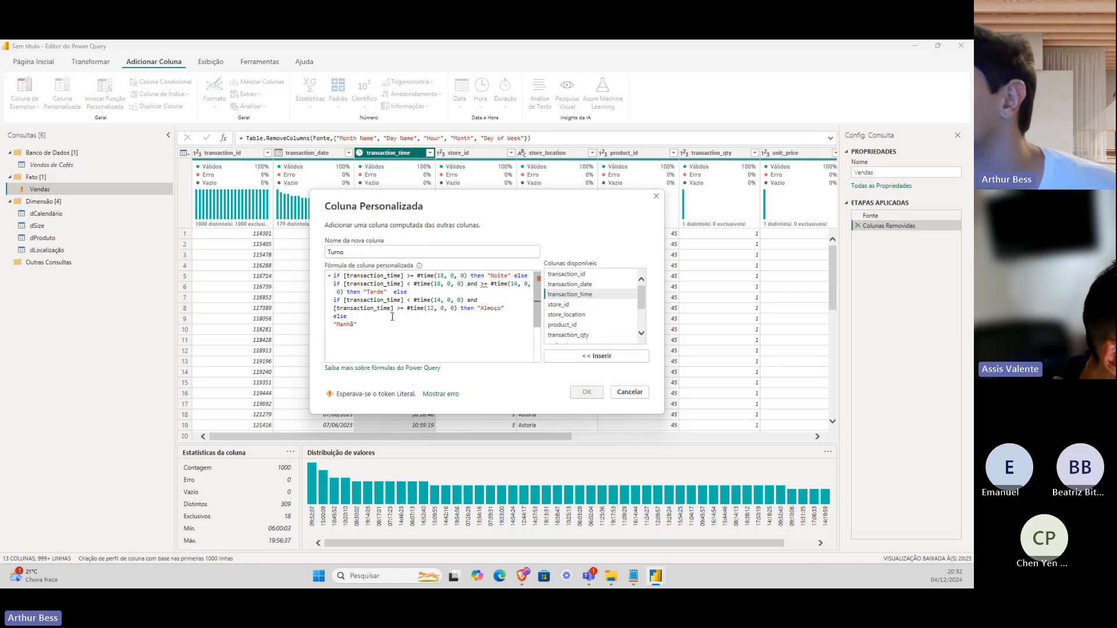
# Copy [transaction_time] and insert it before the >= comparison to clear the syntax error.
pyautogui.moveTo(482, 286)
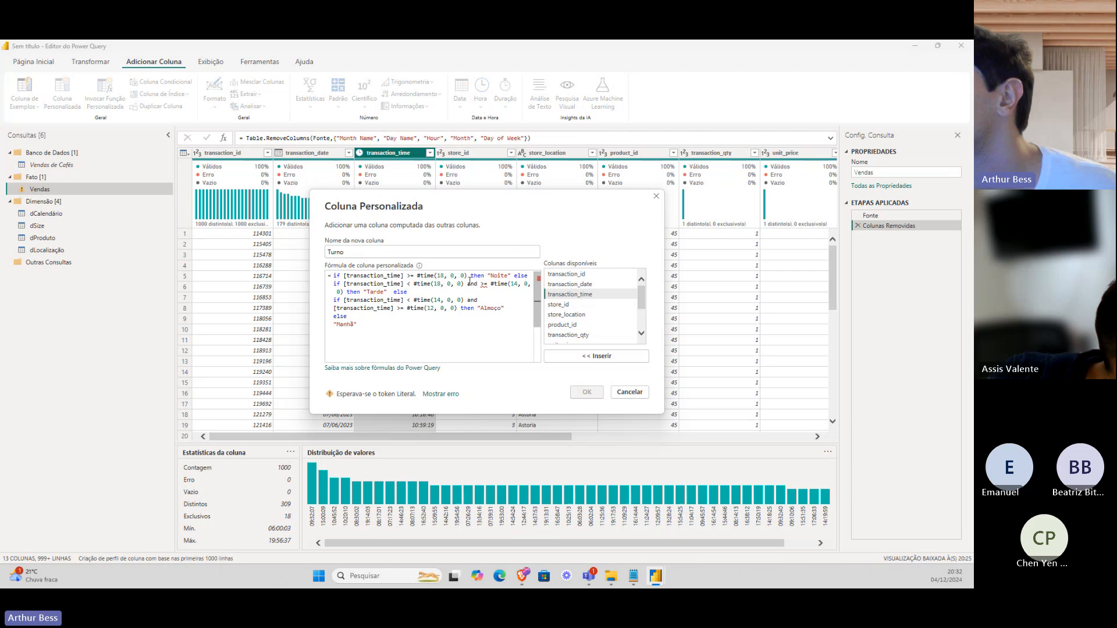
pyautogui.moveTo(408, 284)
pyautogui.mouseDown()
pyautogui.moveTo(346, 285)
pyautogui.moveTo(405, 284)
pyautogui.mouseUp()
pyautogui.click(347, 284)
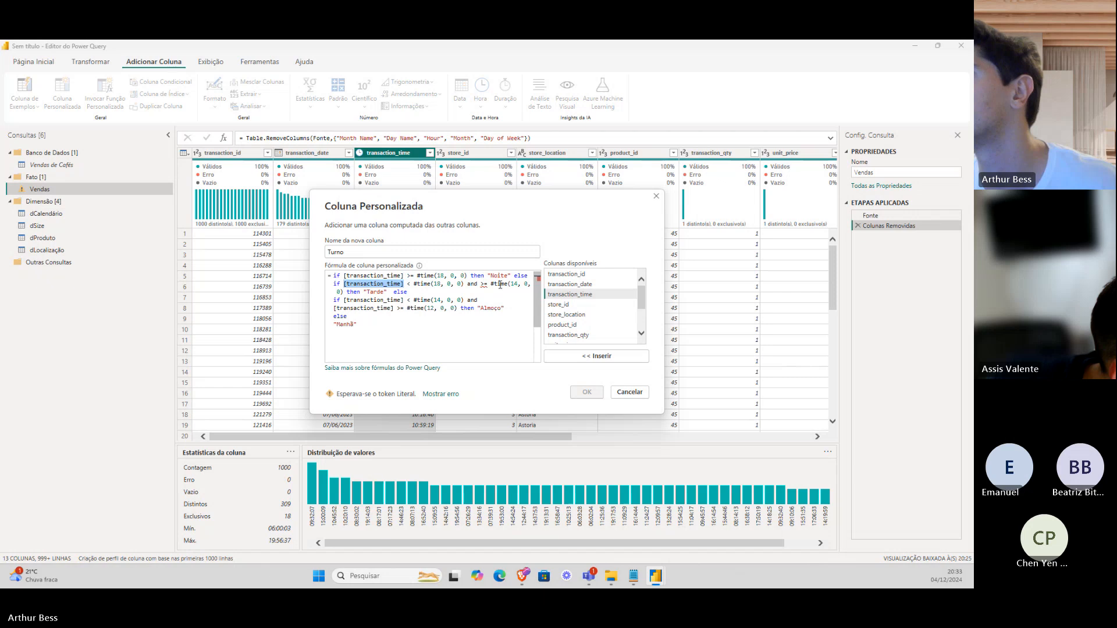
pyautogui.hotkey('ctrl', 'c')
pyautogui.click(478, 285)
pyautogui.hotkey('ctrl', 'v')
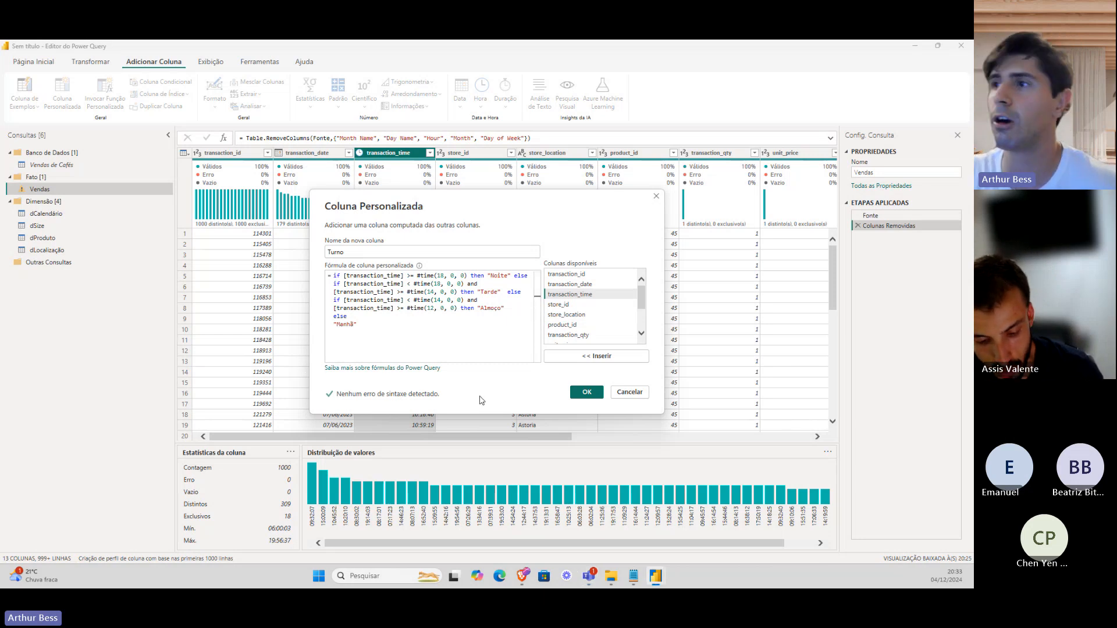
# Create the Turno column and set its data type to Texto.
pyautogui.click(586, 392)
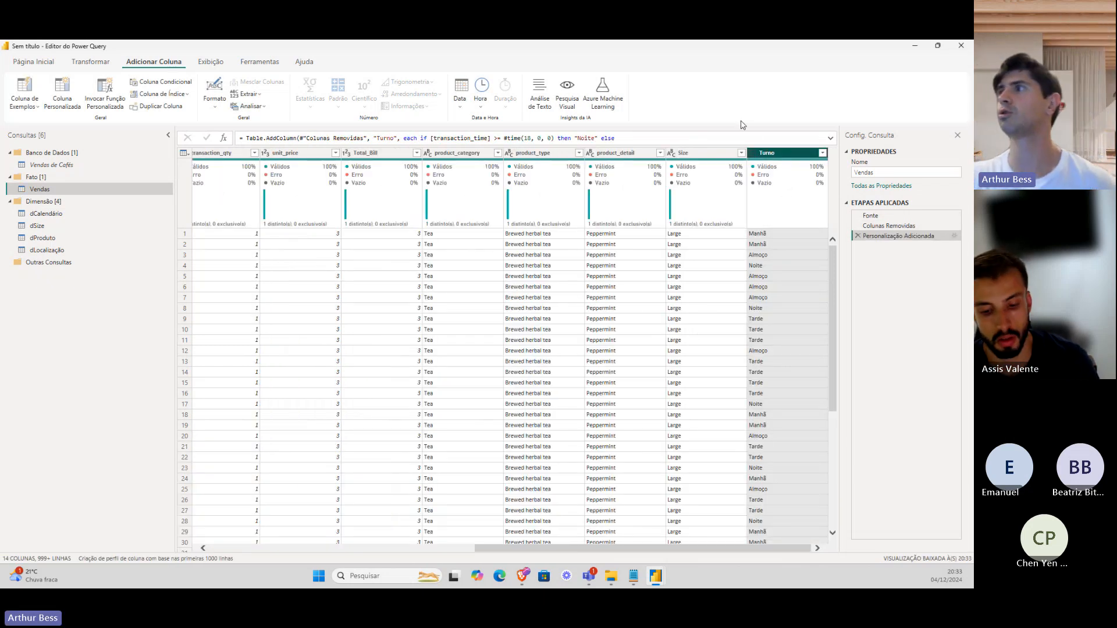
pyautogui.click(754, 153)
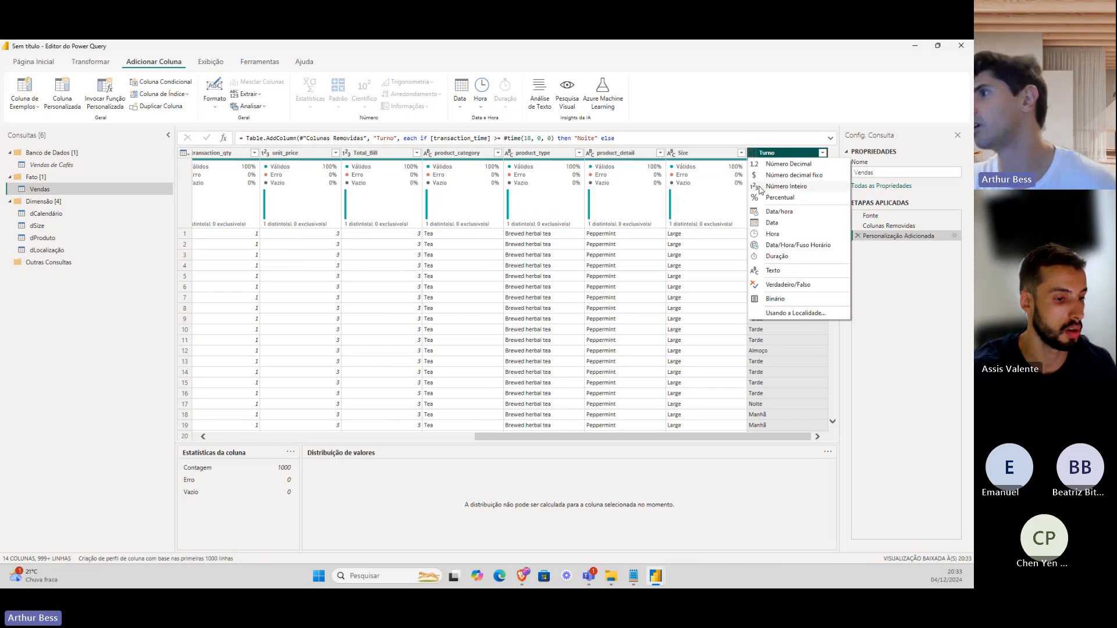
pyautogui.click(782, 271)
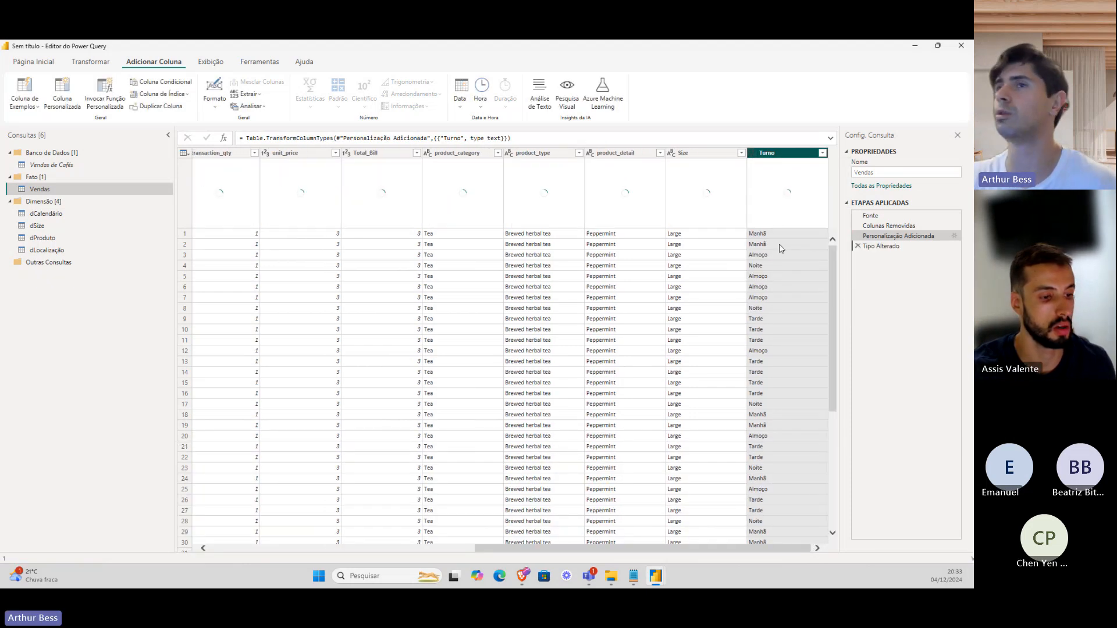
# Duplicate the Vendas query, move the copy into the Dimensão group, and rename it dTurno.
pyautogui.rightClick(61, 192)
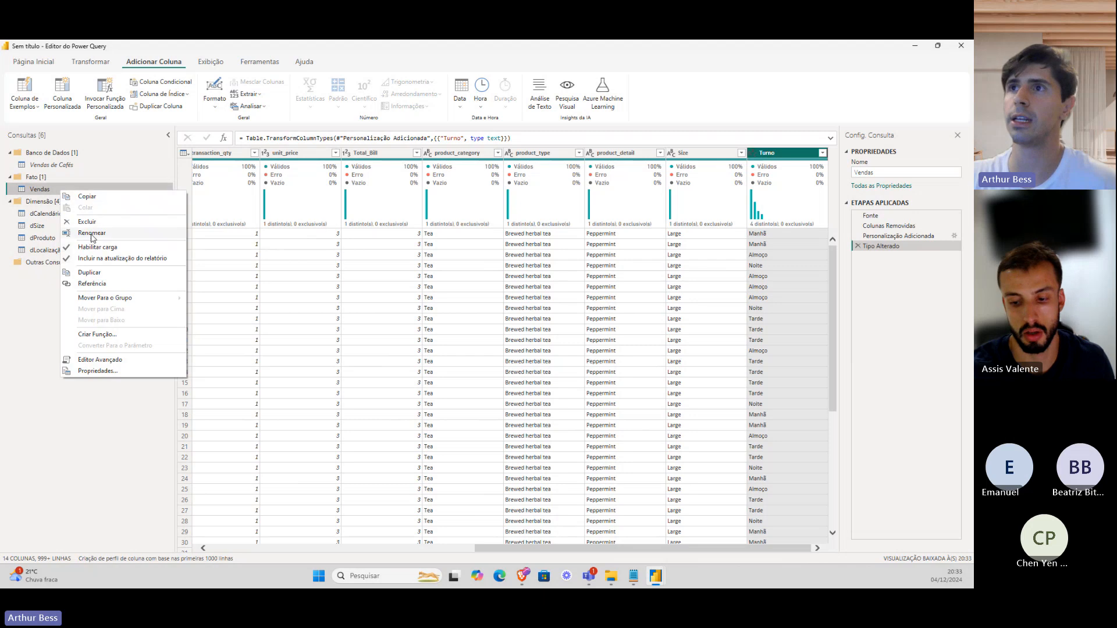
pyautogui.click(88, 283)
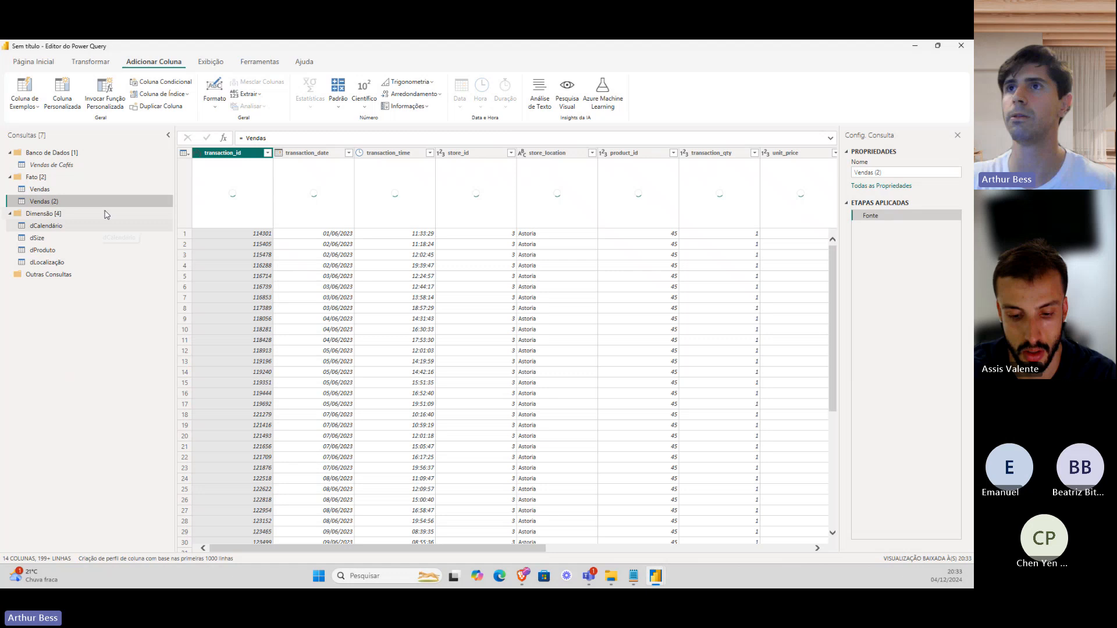
pyautogui.moveTo(105, 202); pyautogui.dragTo(104, 220)
pyautogui.doubleClick(105, 215)
pyautogui.write('dTurno')
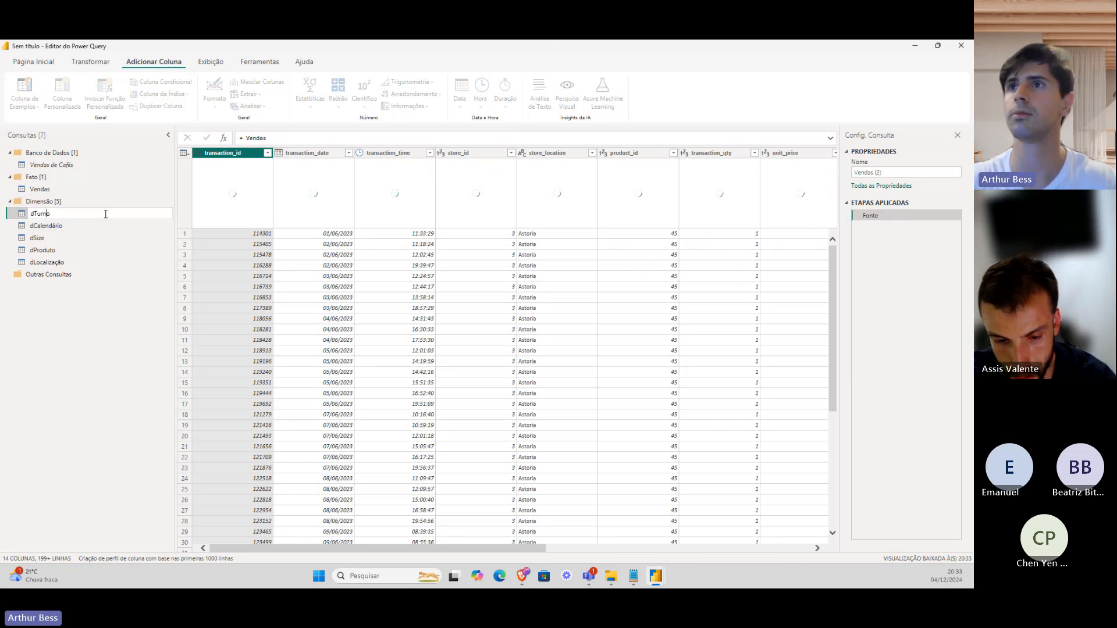
pyautogui.press('Return')
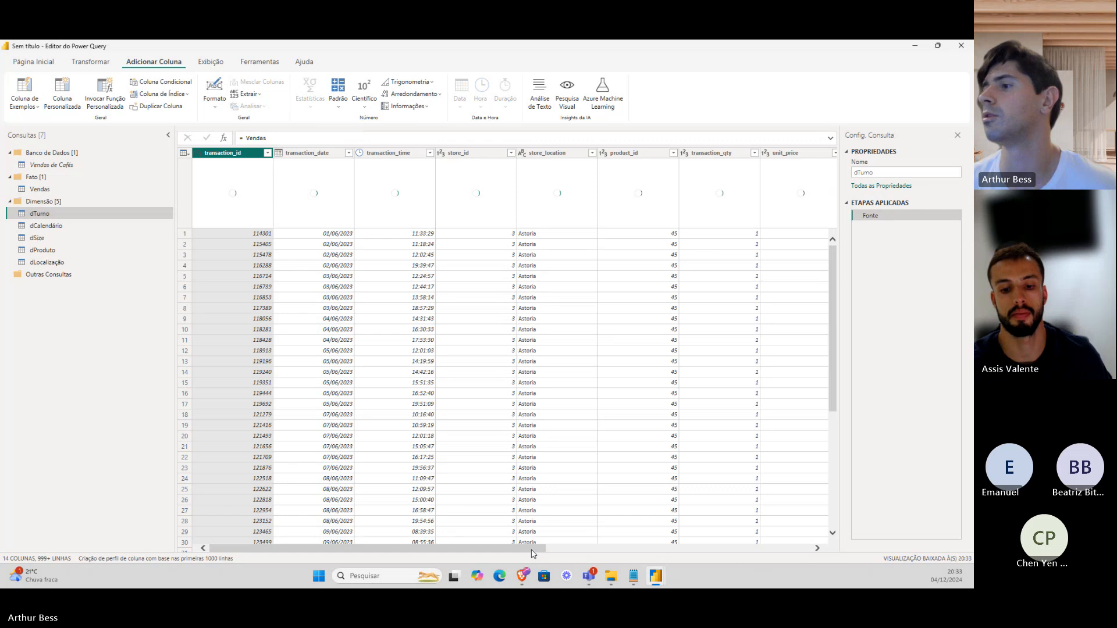
# In dTurno, keep only the Turno column with Remover Outras Colunas.
pyautogui.moveTo(532, 550); pyautogui.dragTo(814, 553)
pyautogui.click(754, 153)
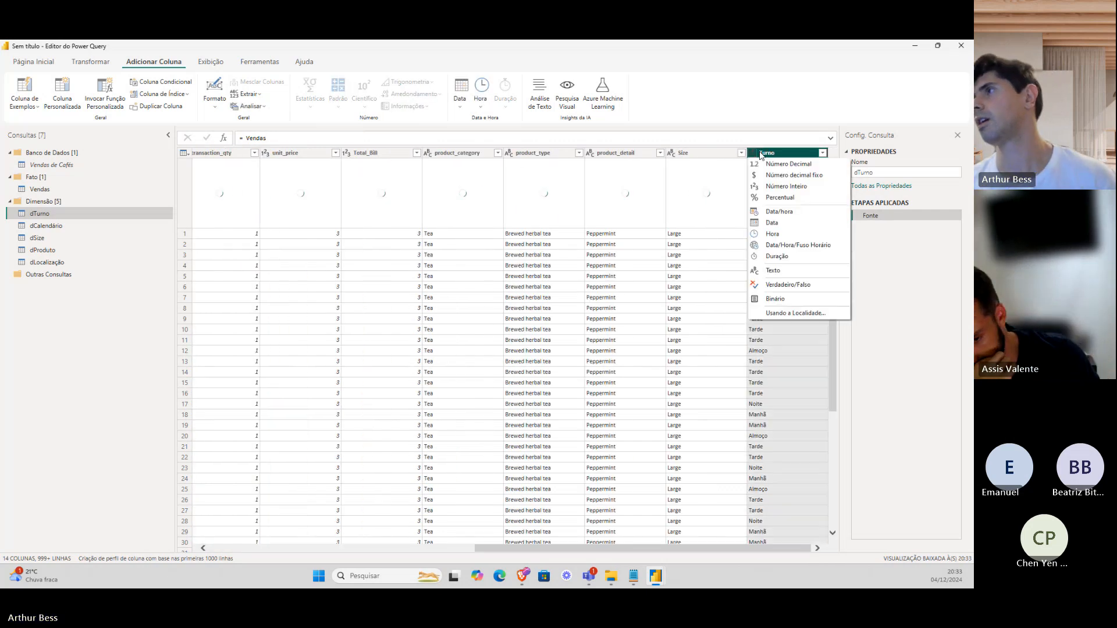
pyautogui.rightClick(762, 154)
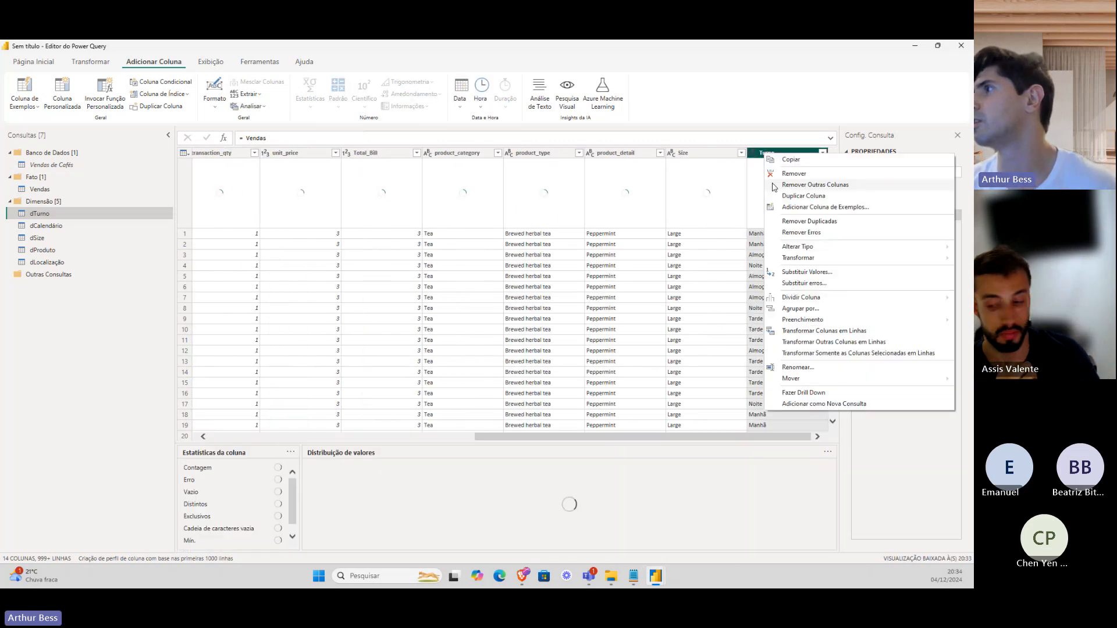
pyautogui.click(772, 186)
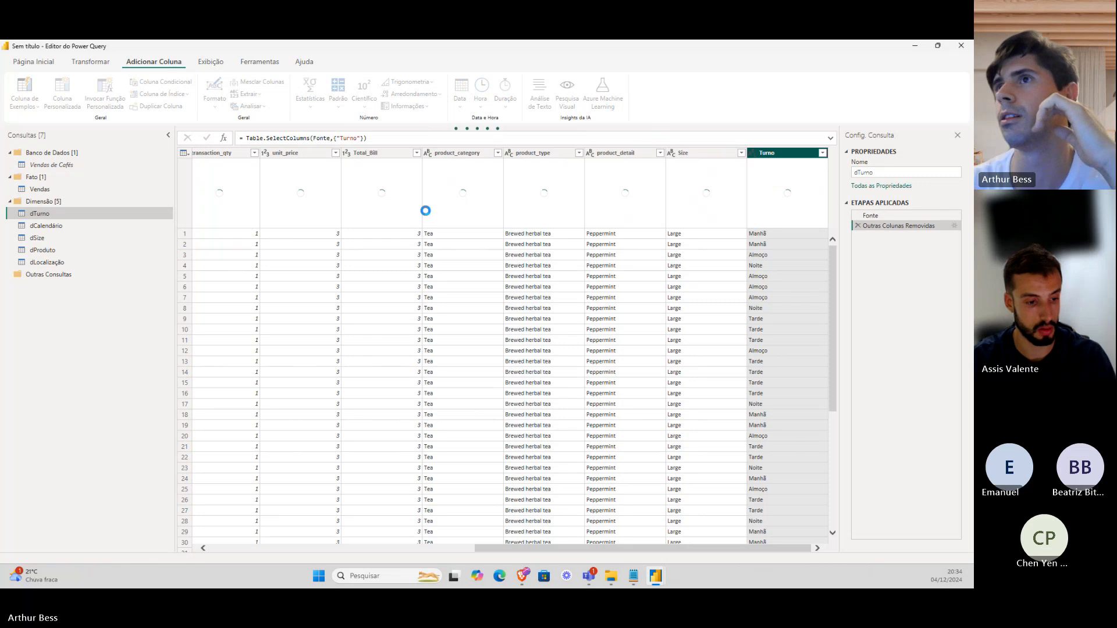
# Check the dCalendário and dTurno queries, then return to Vendas and scroll its preview.
pyautogui.click(116, 226)
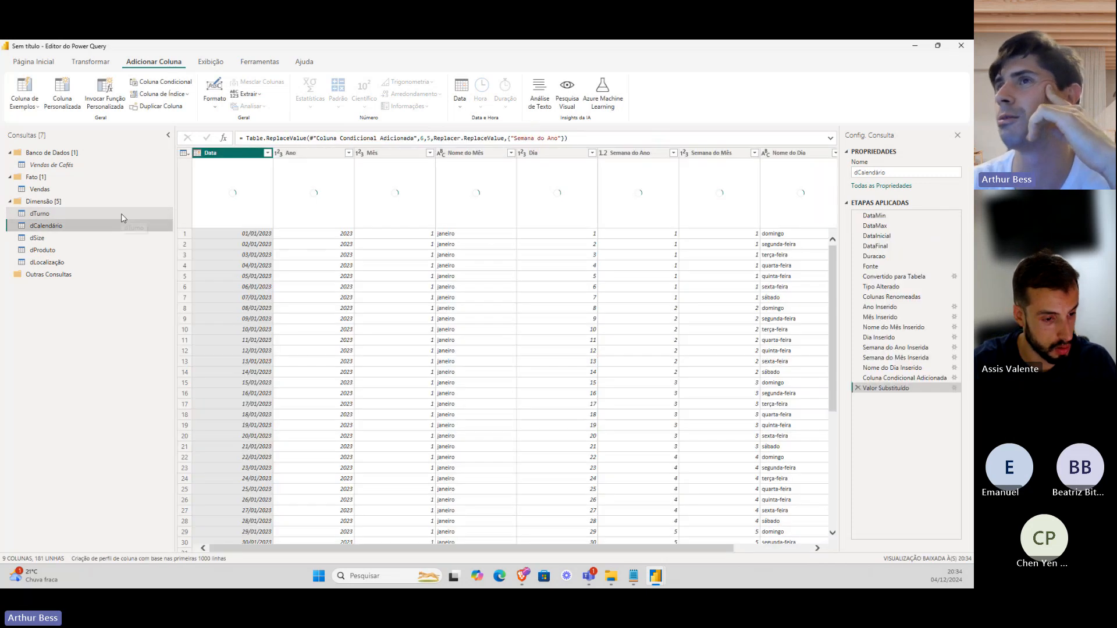
pyautogui.click(133, 214)
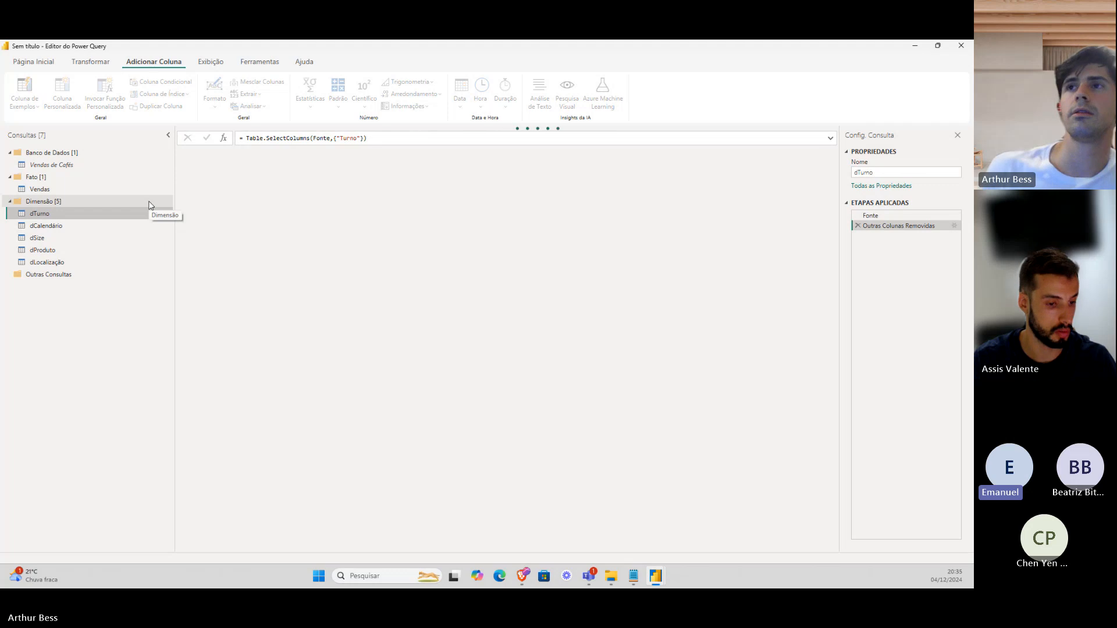
pyautogui.click(157, 192)
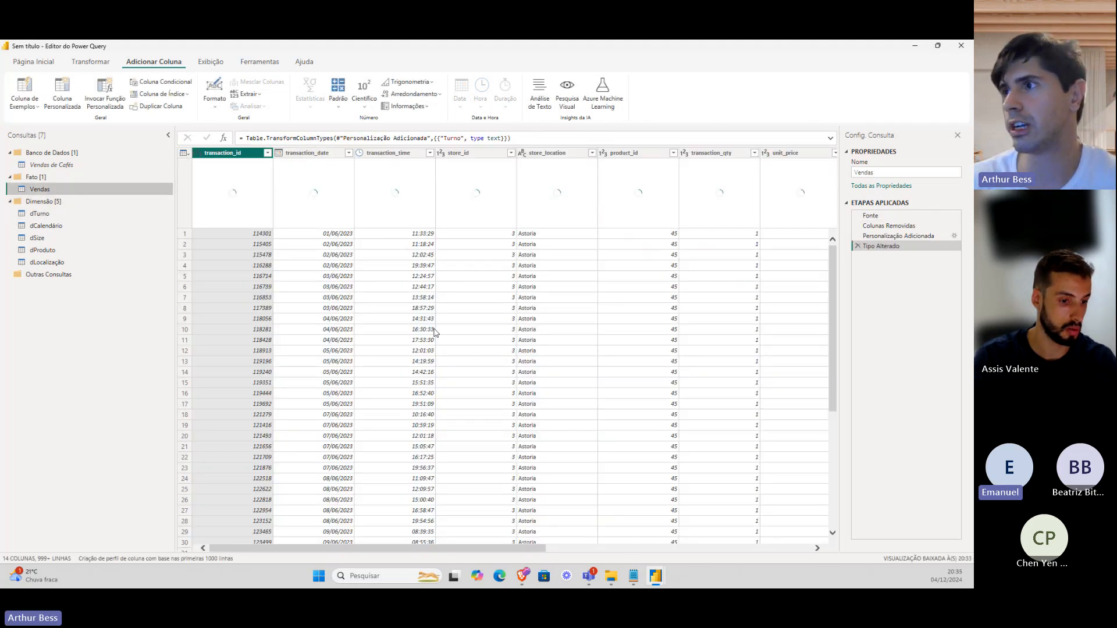
pyautogui.moveTo(486, 551); pyautogui.dragTo(453, 531)
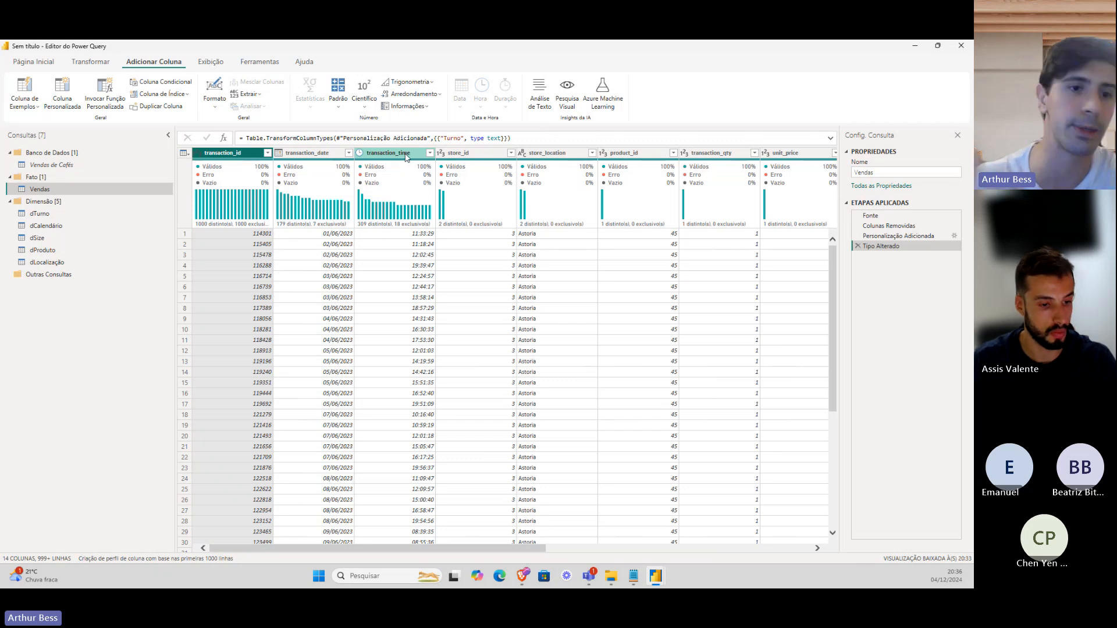
# Remove duplicate Turno values in dTurno, leaving Manhã, Almoço, Noite and Tarde.
pyautogui.click(92, 215)
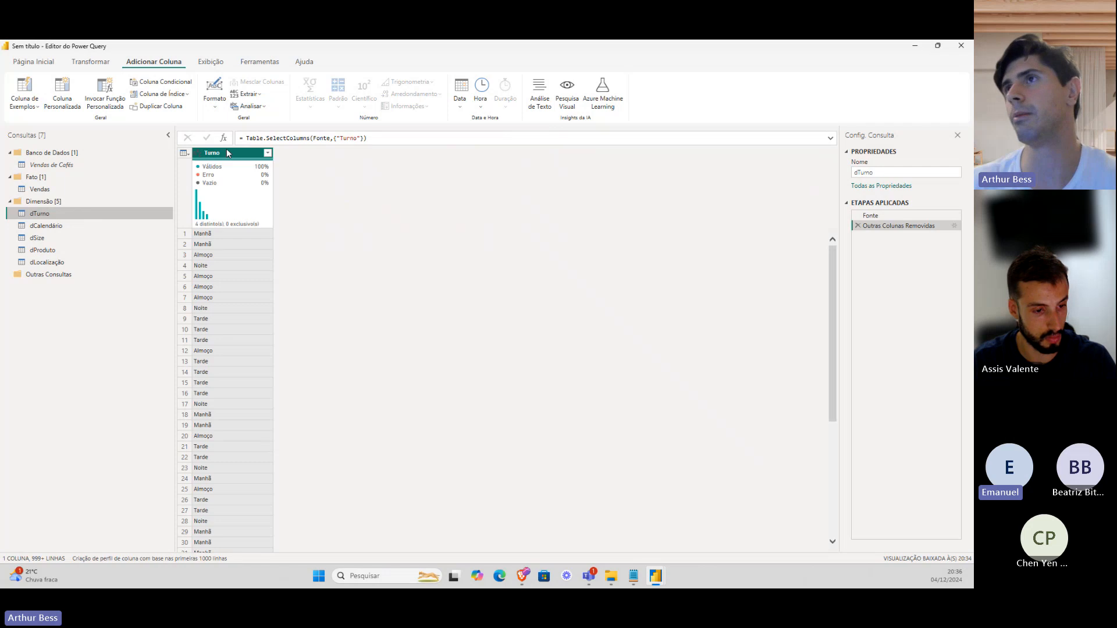
pyautogui.rightClick(228, 155)
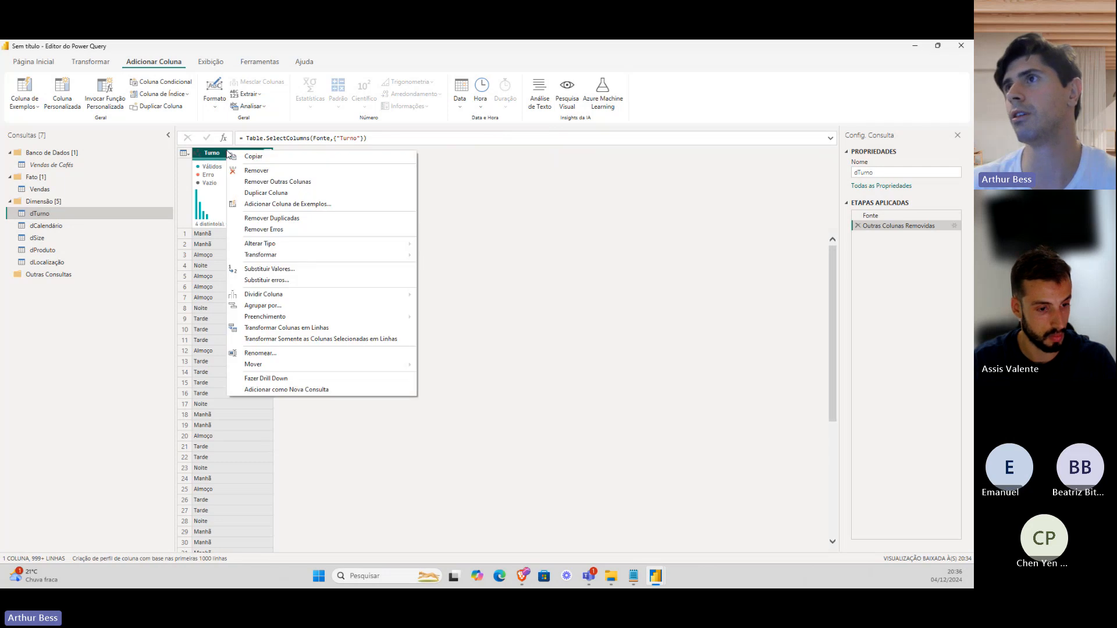
pyautogui.click(271, 218)
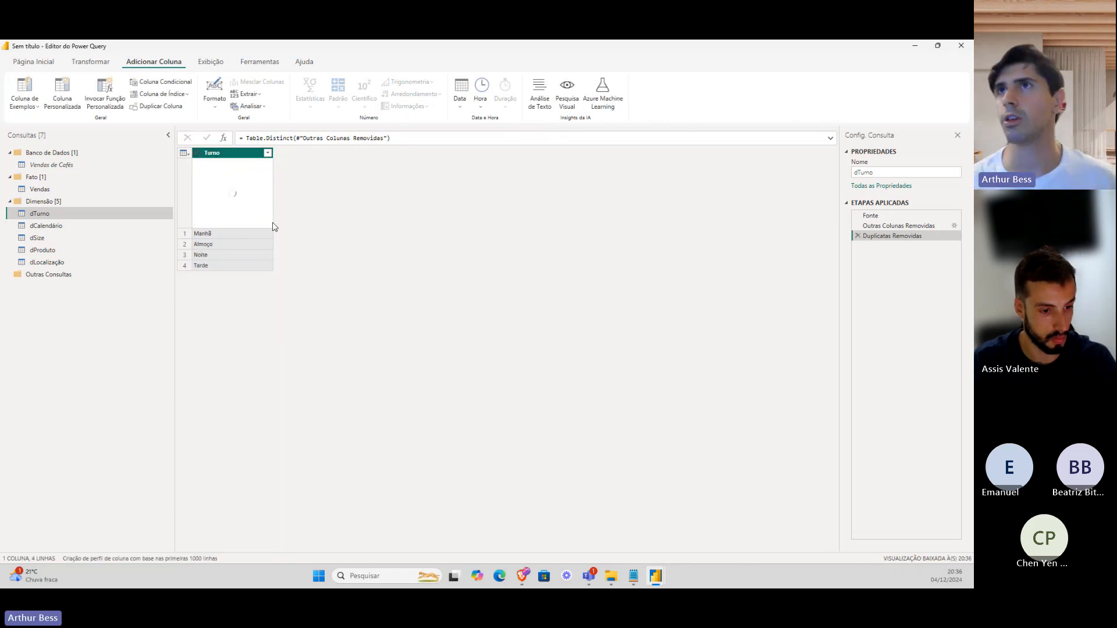
# From Página Inicial, select Vendas and run Fechar e Aplicar to load all six tables.
pyautogui.click(47, 66)
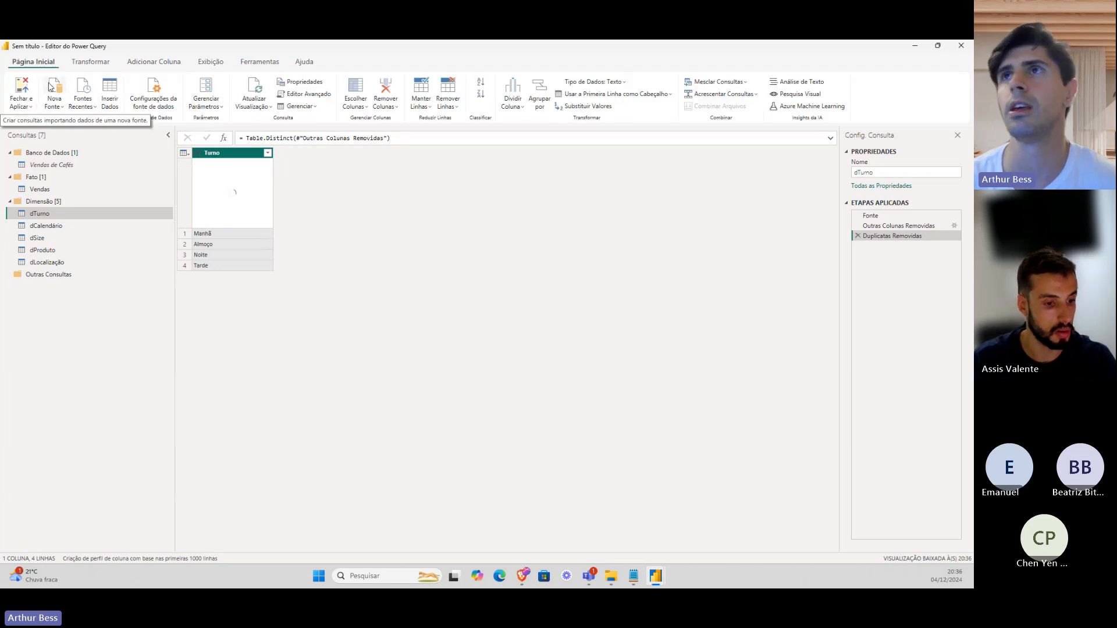
pyautogui.click(58, 190)
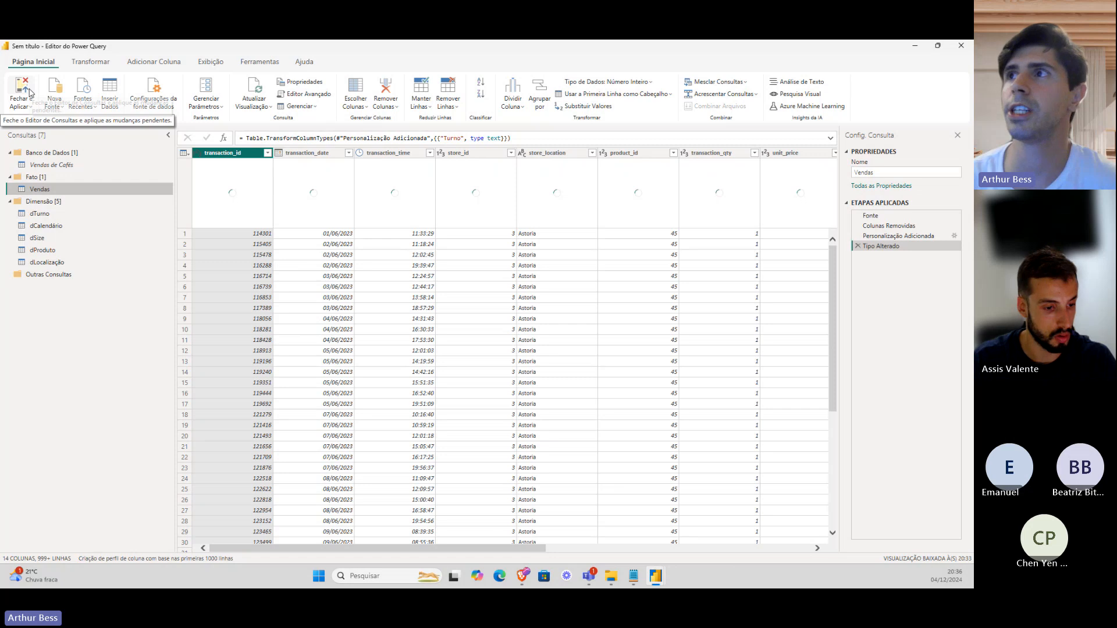
pyautogui.click(29, 92)
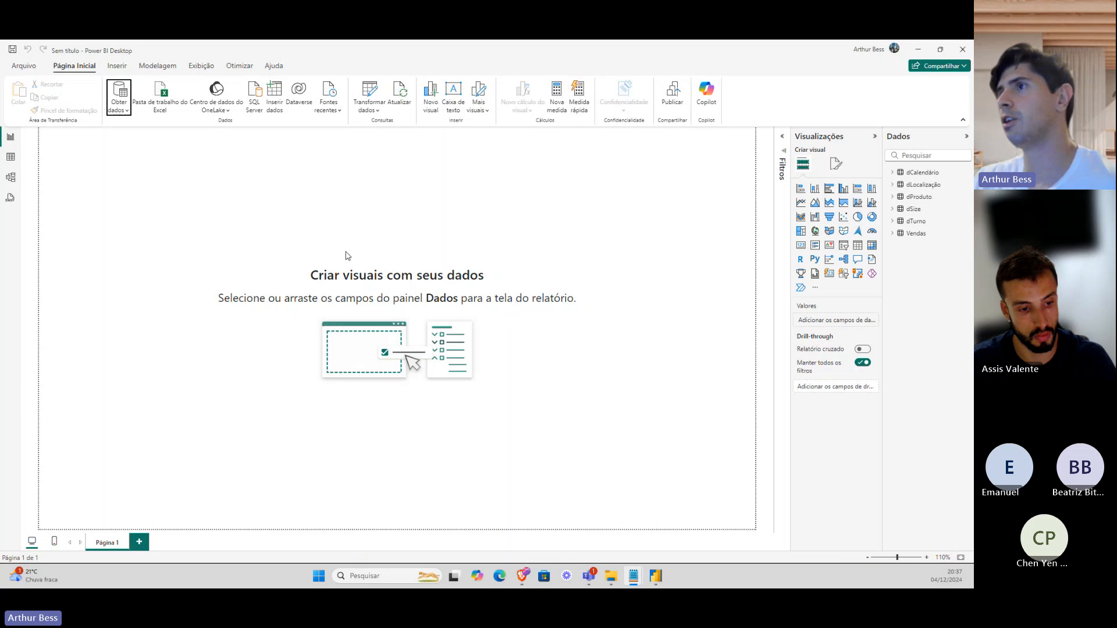
# In model view, place dTurno at the top, Vendas lower down, and dLocalização top right.
pyautogui.click(11, 179)
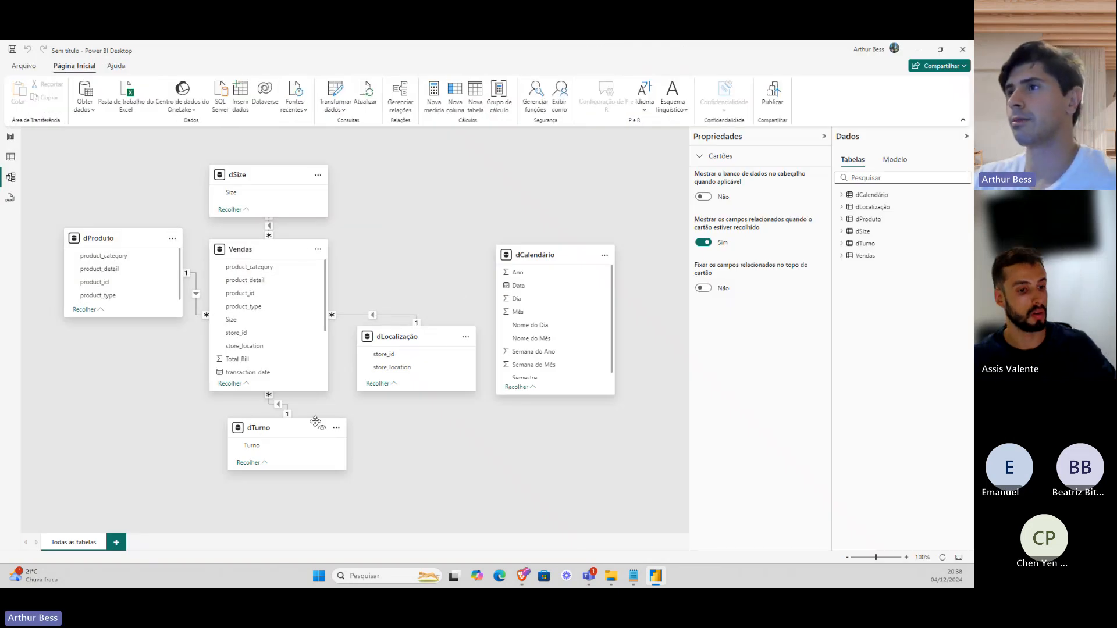
pyautogui.moveTo(315, 421); pyautogui.dragTo(456, 180)
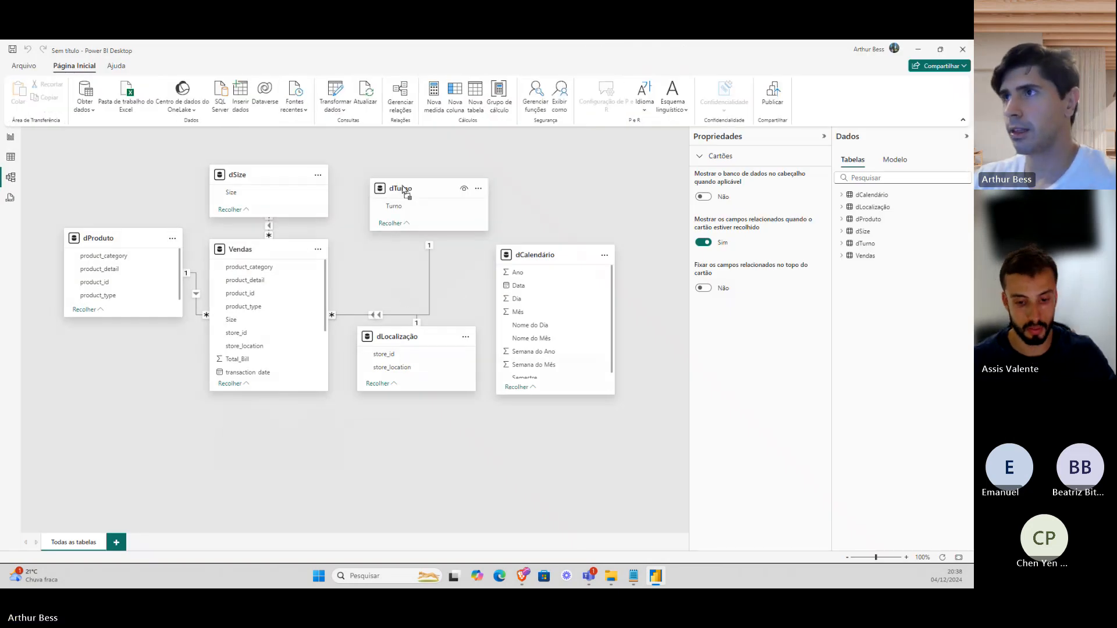
pyautogui.moveTo(237, 250); pyautogui.dragTo(246, 385)
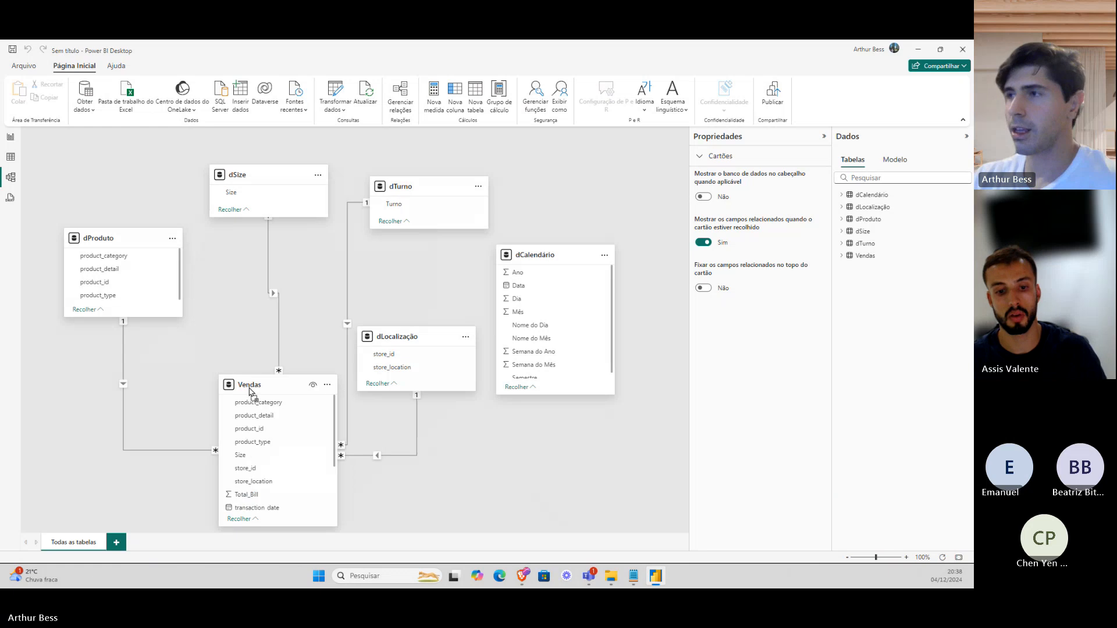
pyautogui.moveTo(408, 336); pyautogui.dragTo(566, 182)
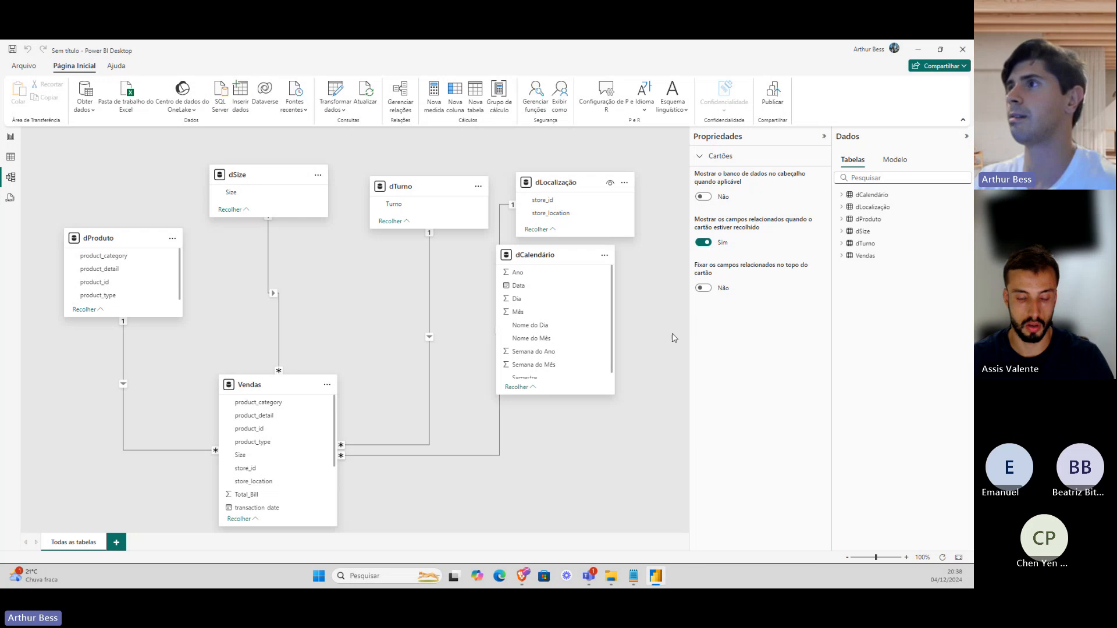
# Position dCalendário, then drag its Data field onto Vendas' transaction_date.
pyautogui.moveTo(516, 258); pyautogui.dragTo(606, 282)
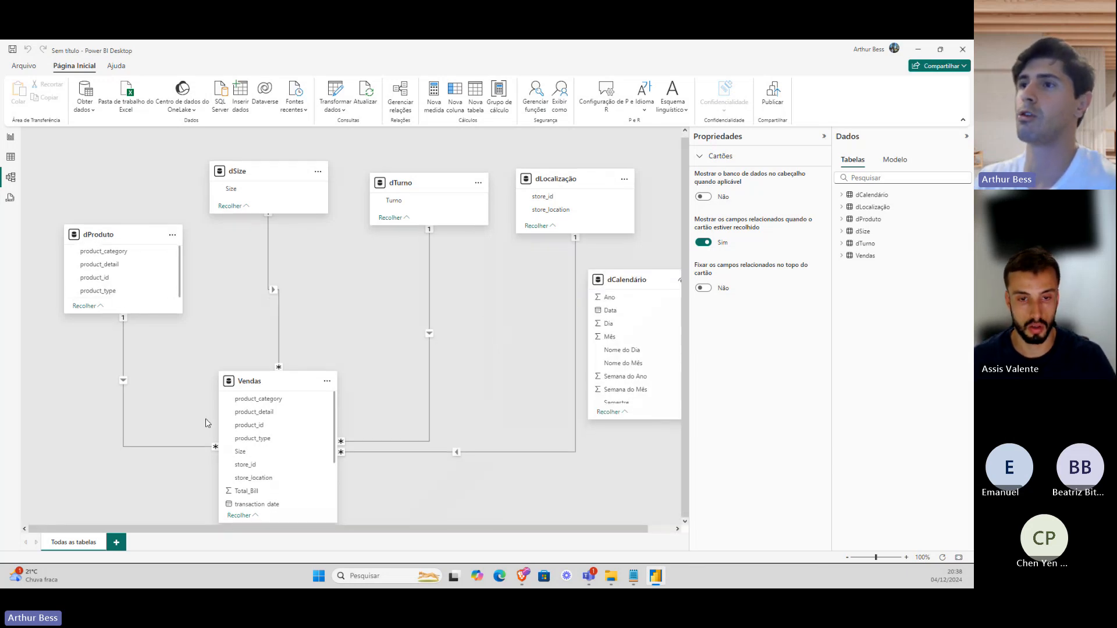
pyautogui.scroll(-3, 245, 459)
pyautogui.scroll(3, 245, 459)
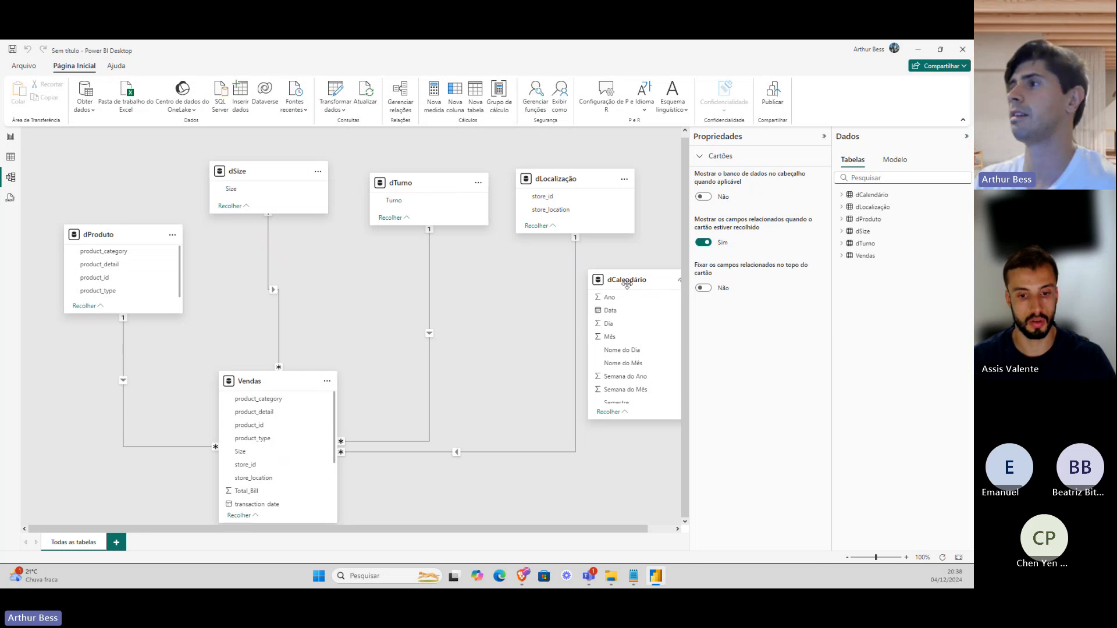
pyautogui.moveTo(626, 283); pyautogui.dragTo(618, 271)
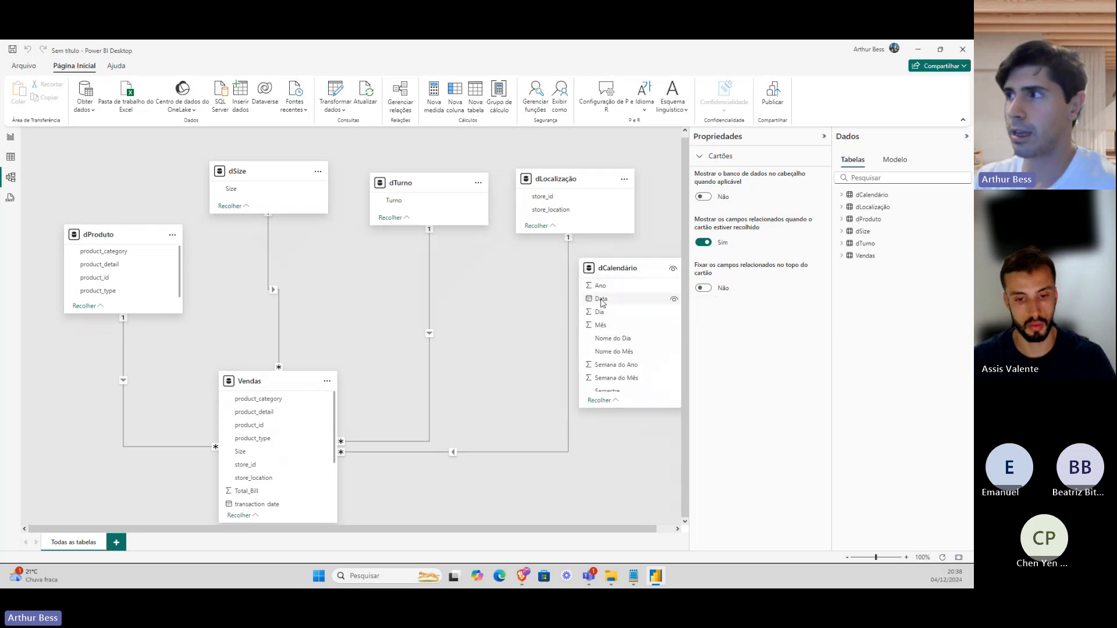
pyautogui.scroll(-2, 309, 430)
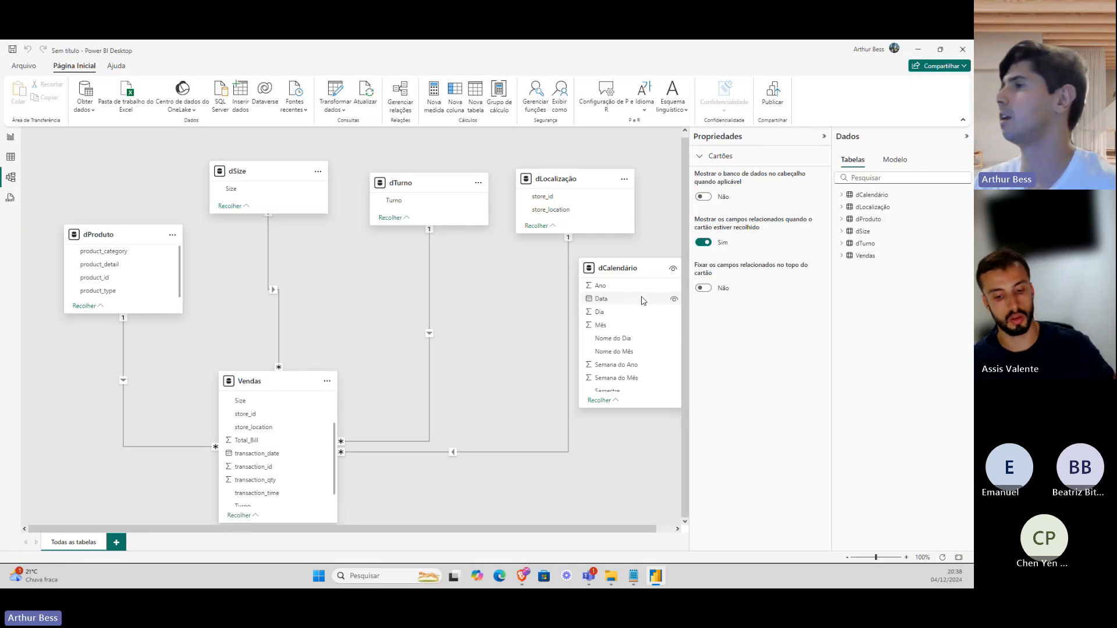
pyautogui.moveTo(643, 300); pyautogui.dragTo(301, 455)
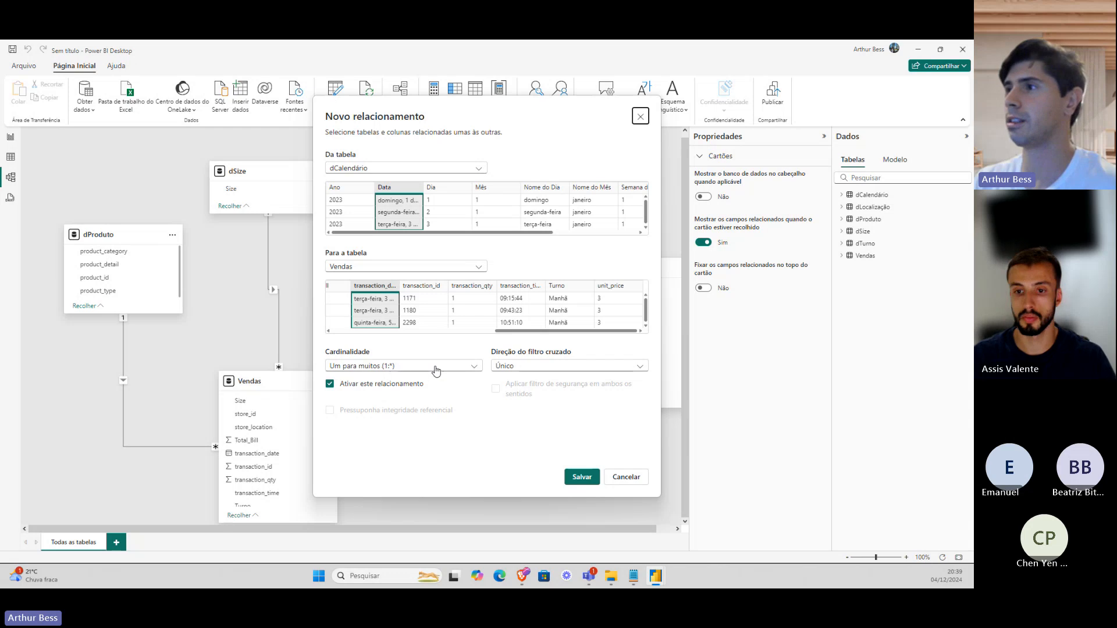
# Review the relationship options, keeping one-to-many (1:*) cardinality and single cross-filter direction.
pyautogui.click(368, 366)
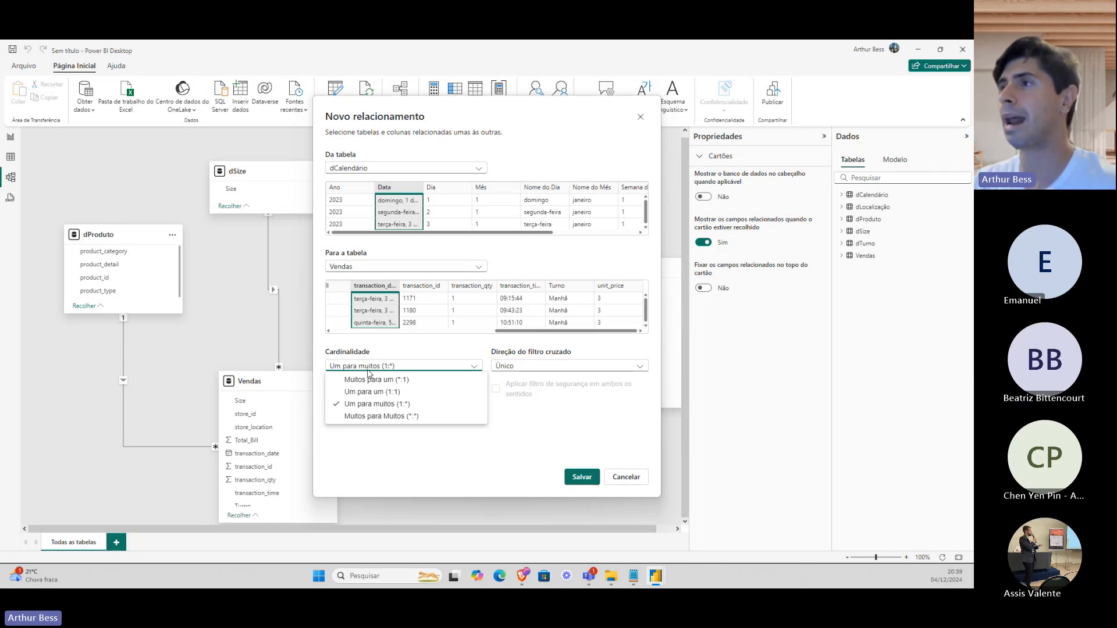
pyautogui.click(398, 184)
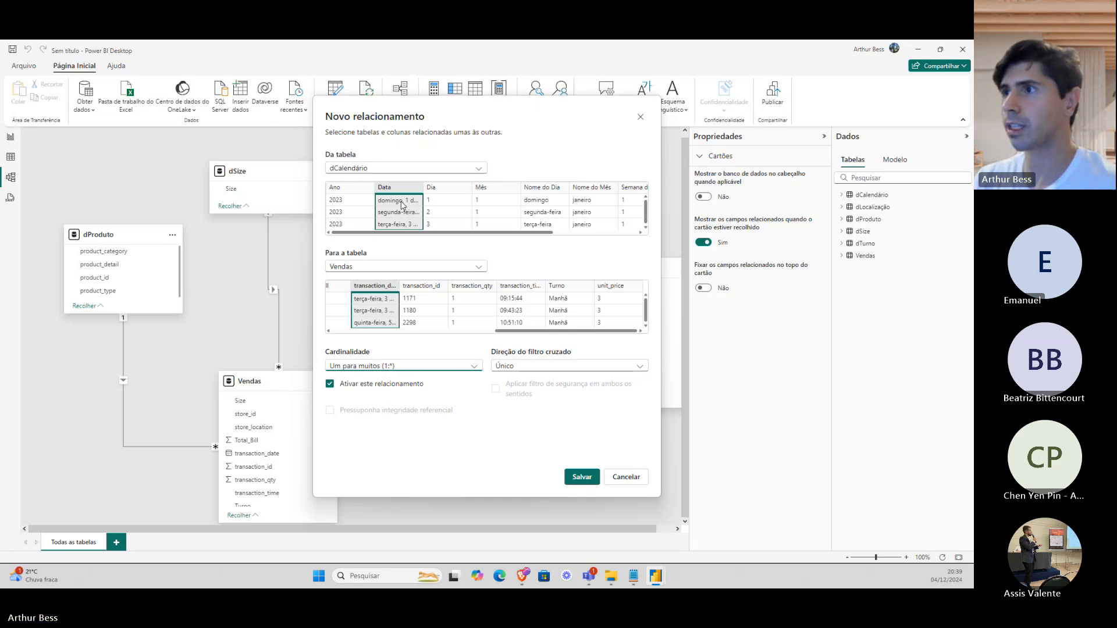
pyautogui.click(420, 366)
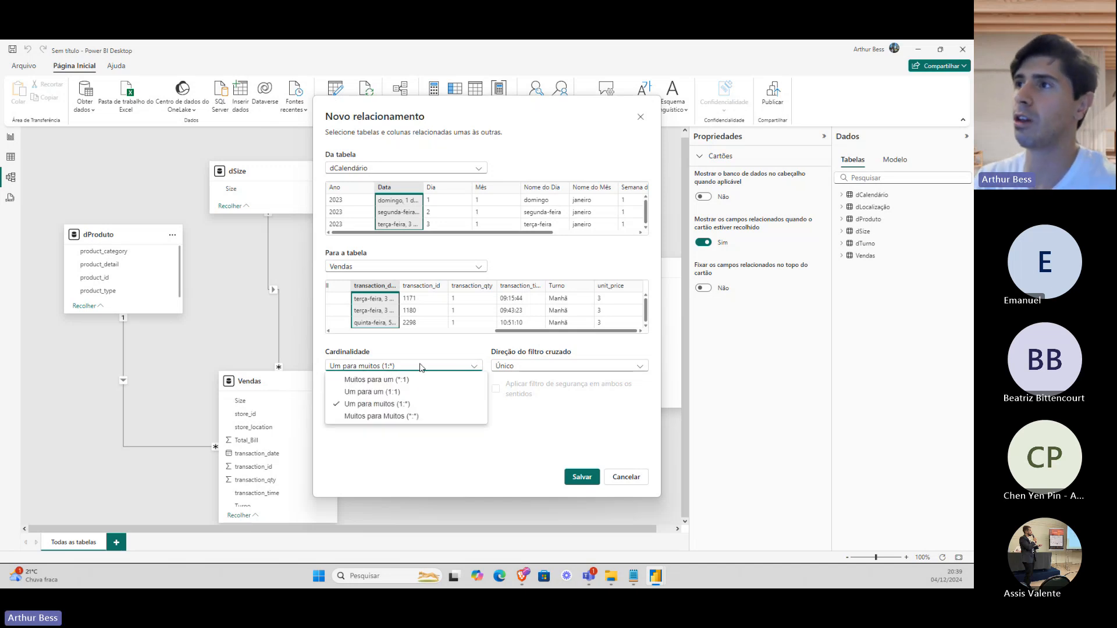
pyautogui.click(401, 194)
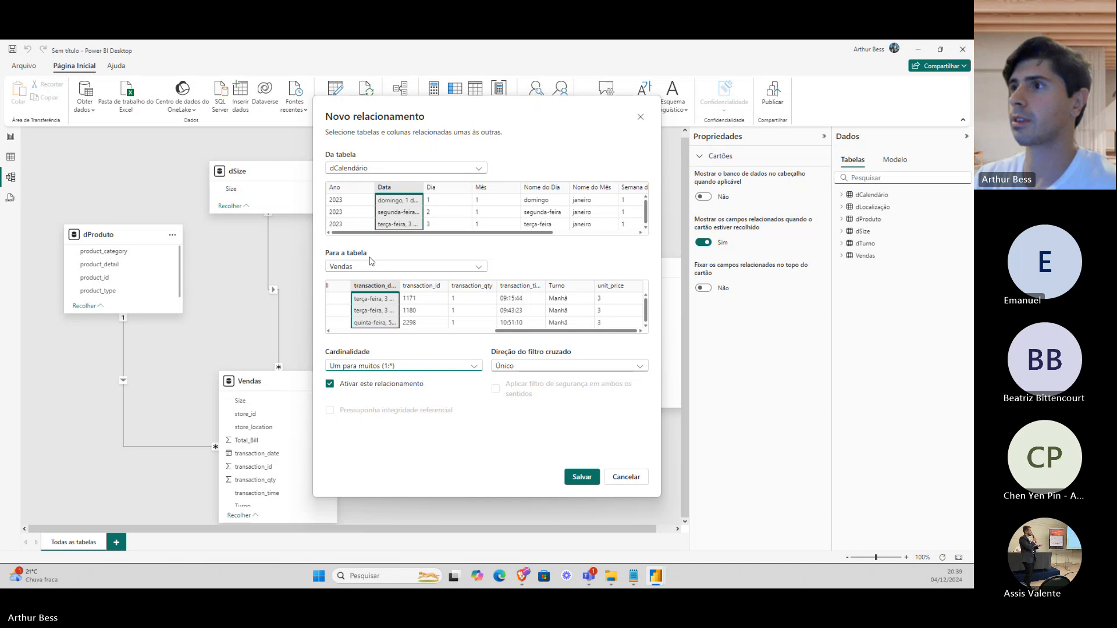
pyautogui.click(368, 370)
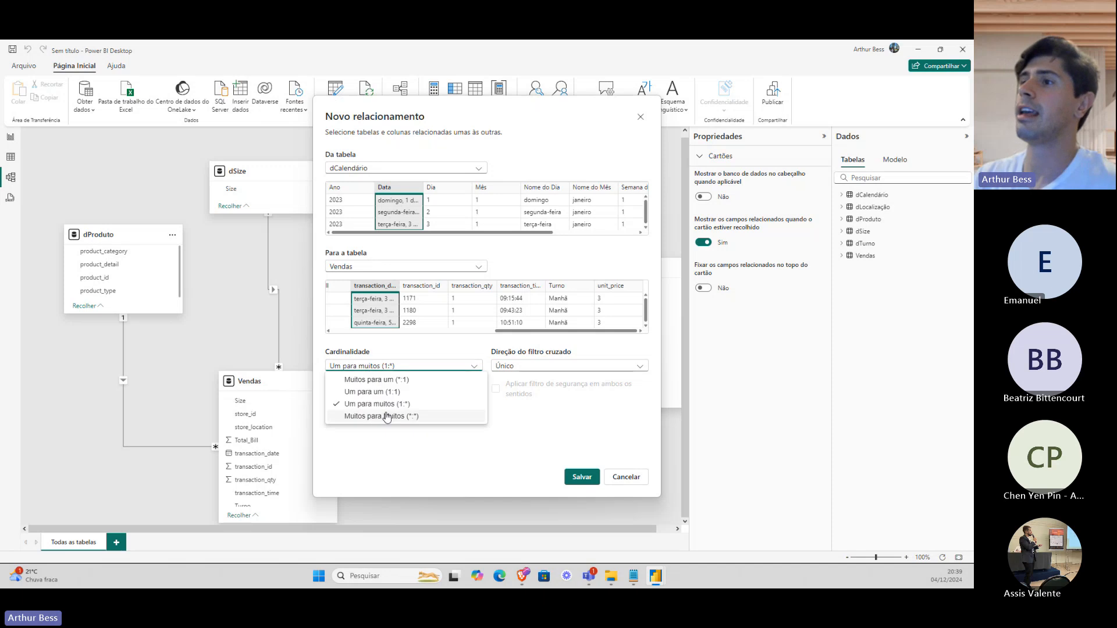
pyautogui.click(512, 356)
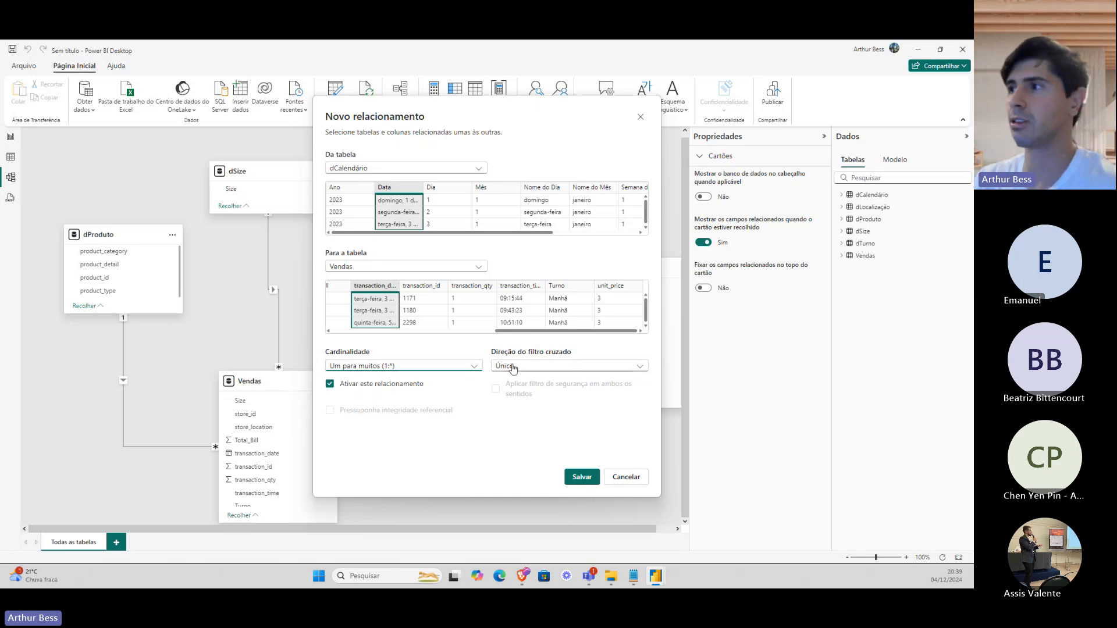
pyautogui.click(513, 367)
pyautogui.click(516, 367)
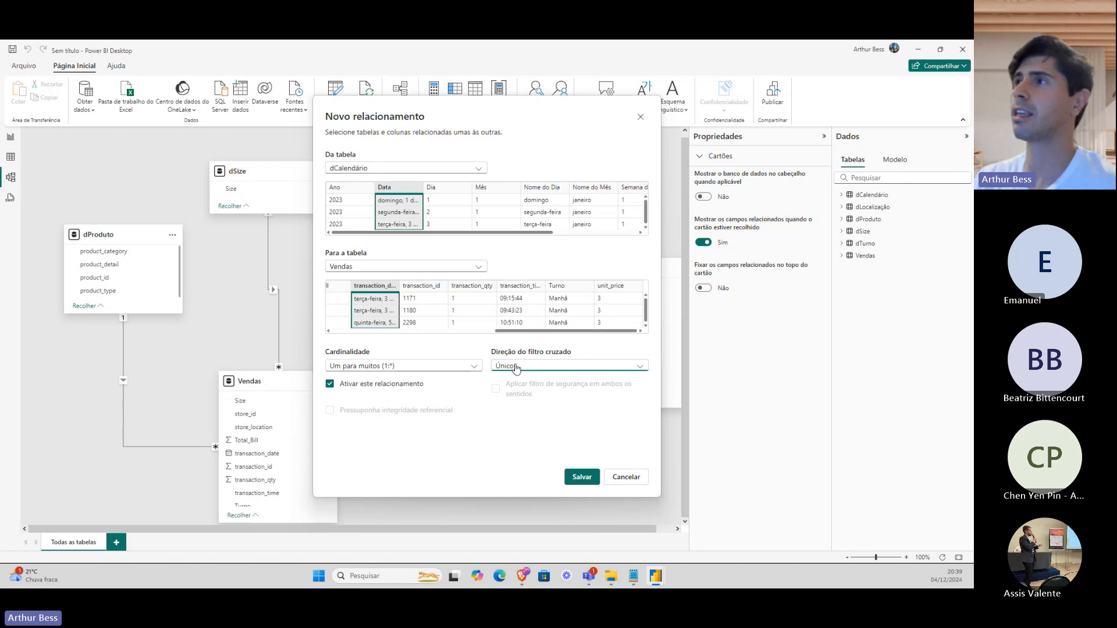
# Recheck single direction and 1:* cardinality, then save the dCalendário[Data]–Vendas[transaction_date] relationship.
pyautogui.moveTo(512, 118); pyautogui.dragTo(613, 114)
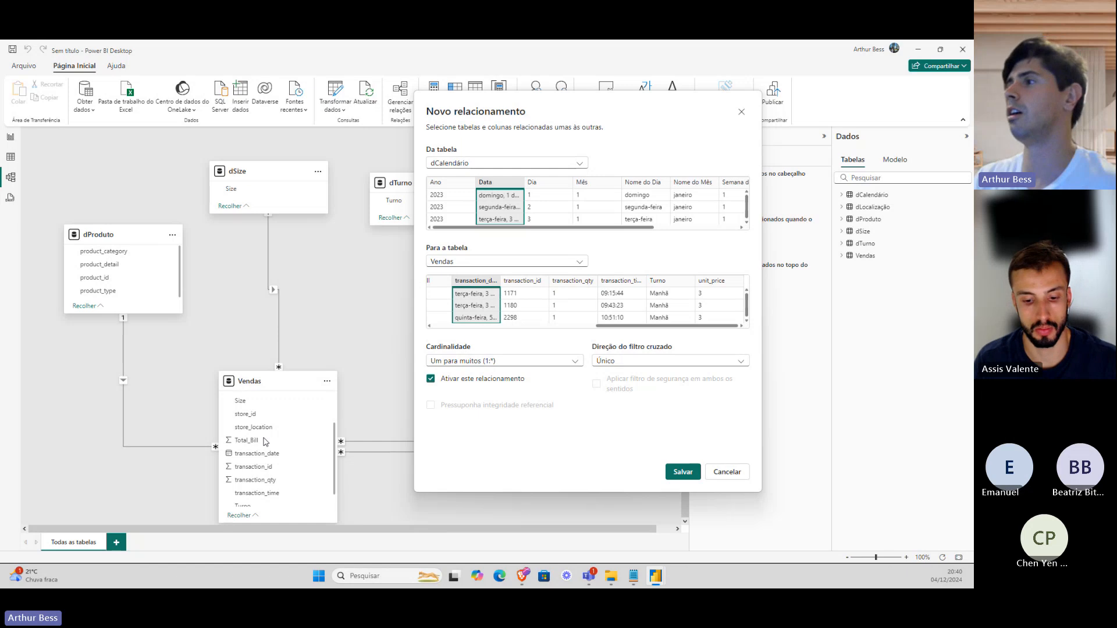
pyautogui.click(642, 367)
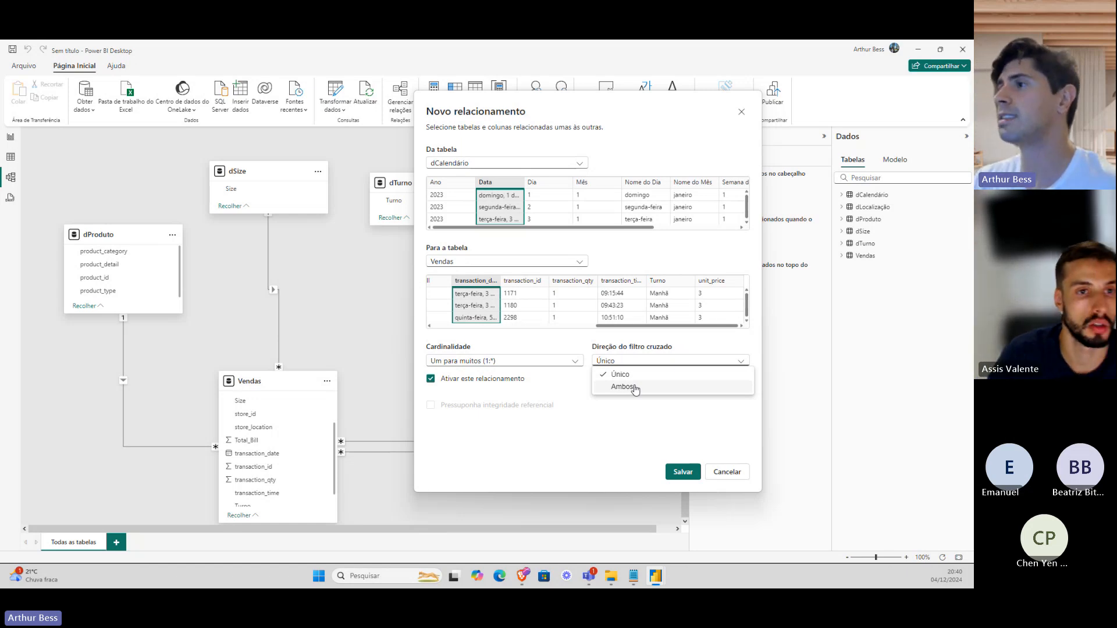
pyautogui.click(633, 388)
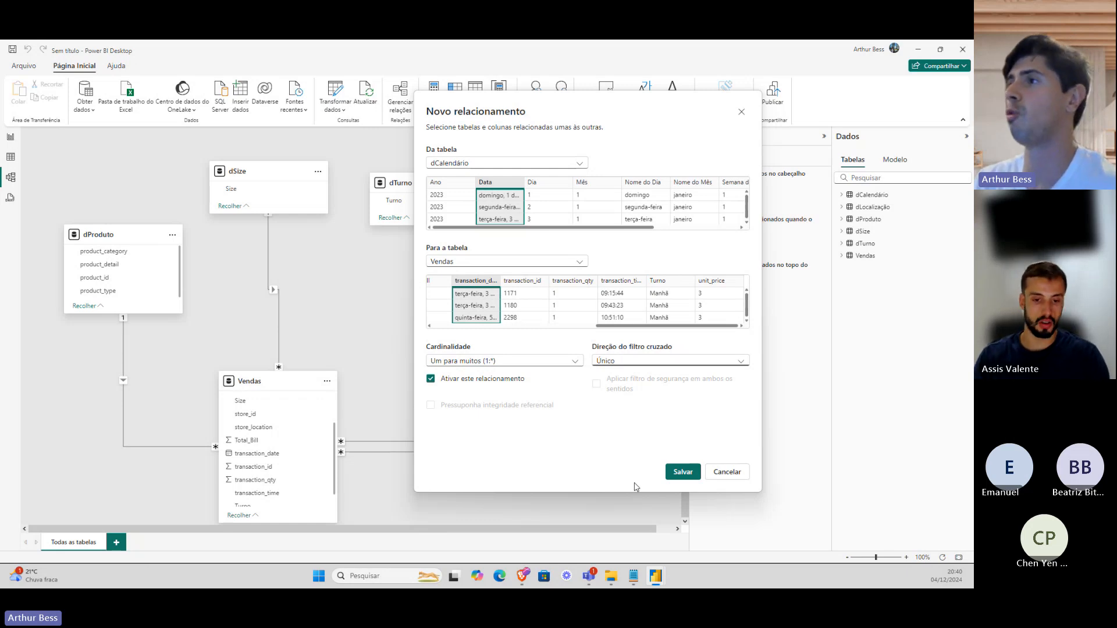
pyautogui.click(490, 362)
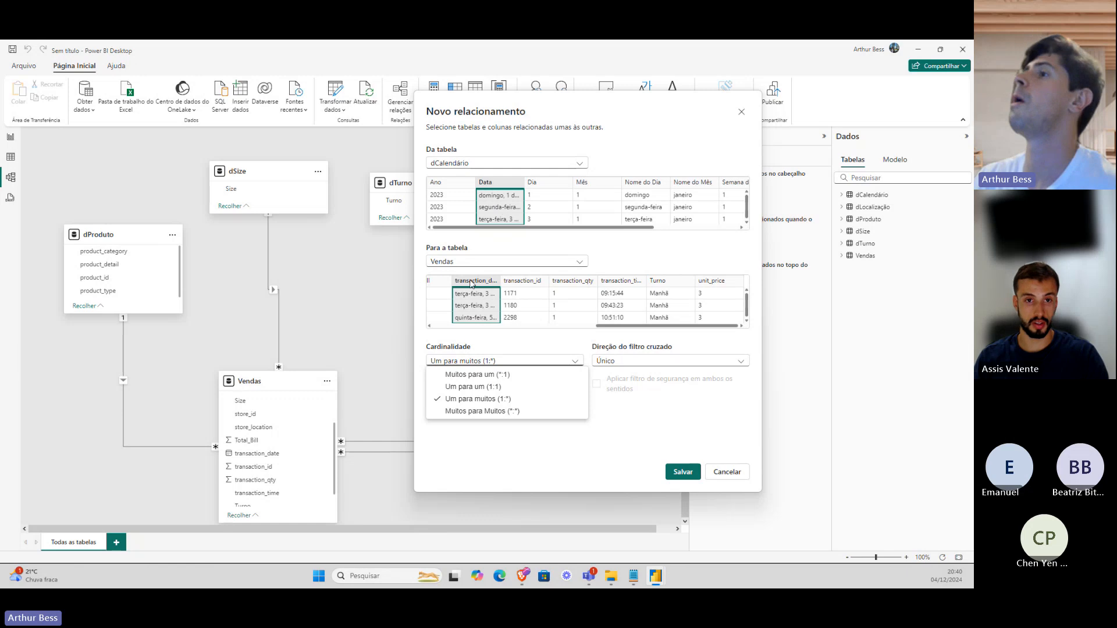
pyautogui.click(686, 370)
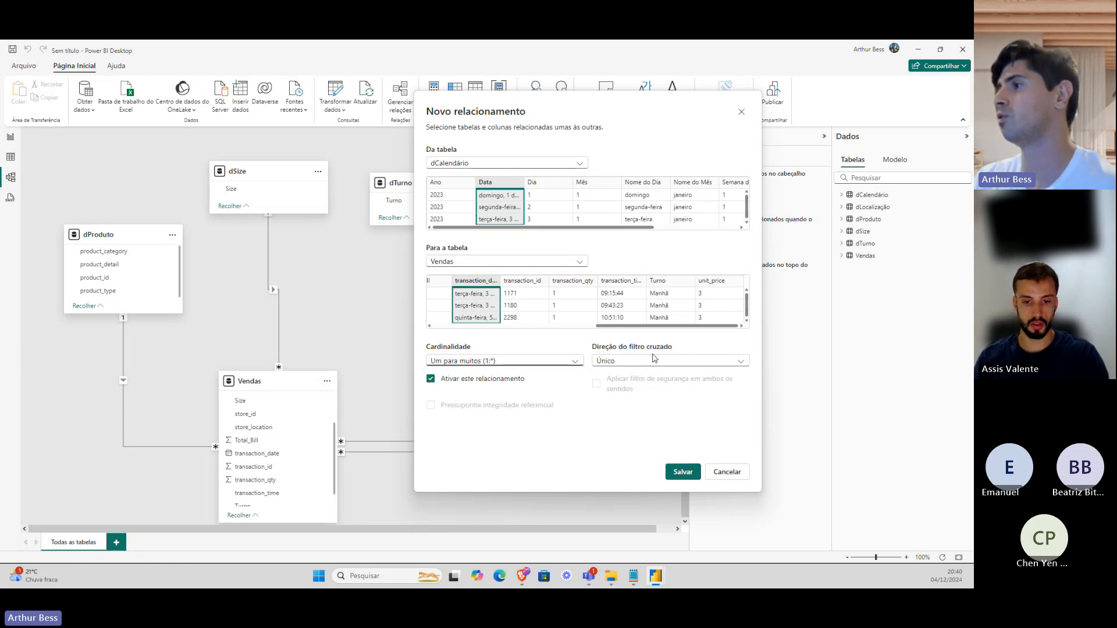
pyautogui.click(681, 471)
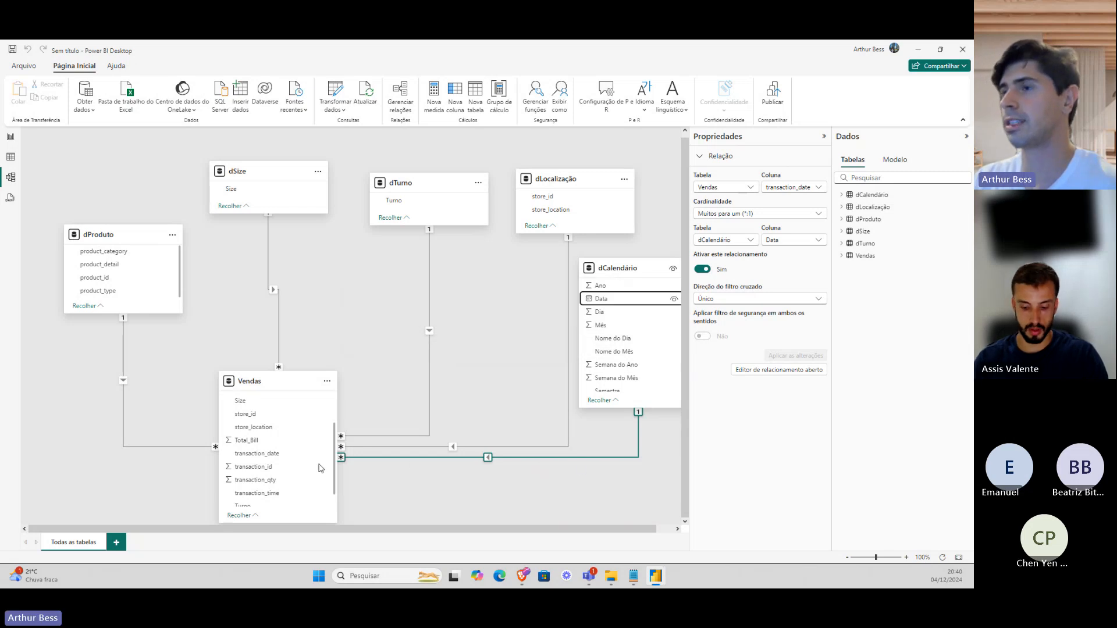
# Drag the dCalendário card up and right beside dLocalização in the zoomed-out model diagram.
pyautogui.scroll(-1, 317, 423)
pyautogui.scroll(4, 316, 422)
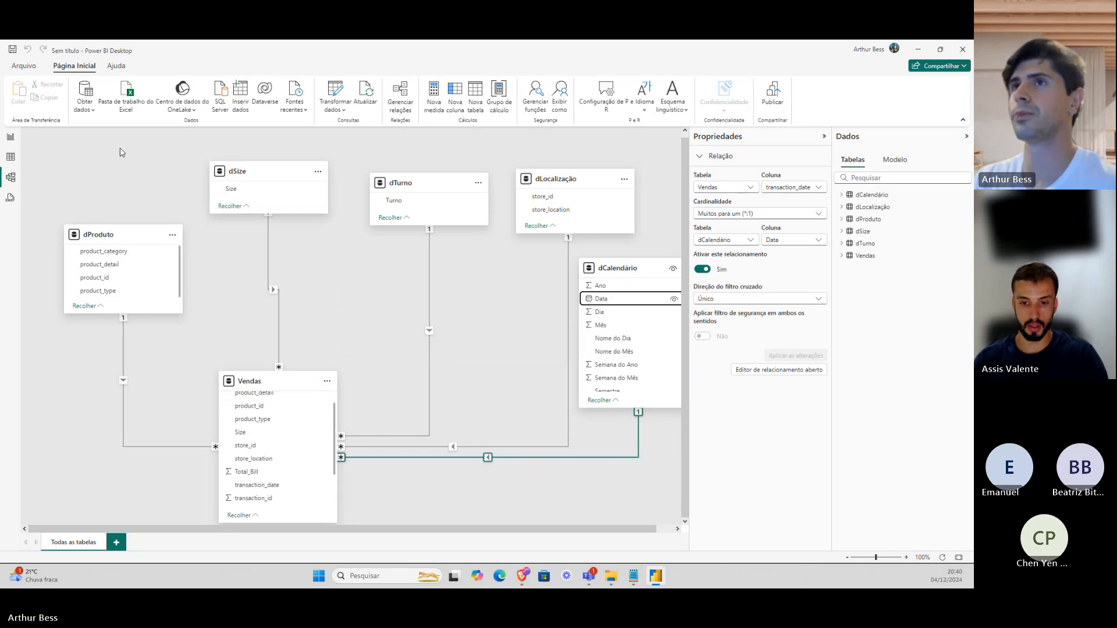
pyautogui.click(10, 140)
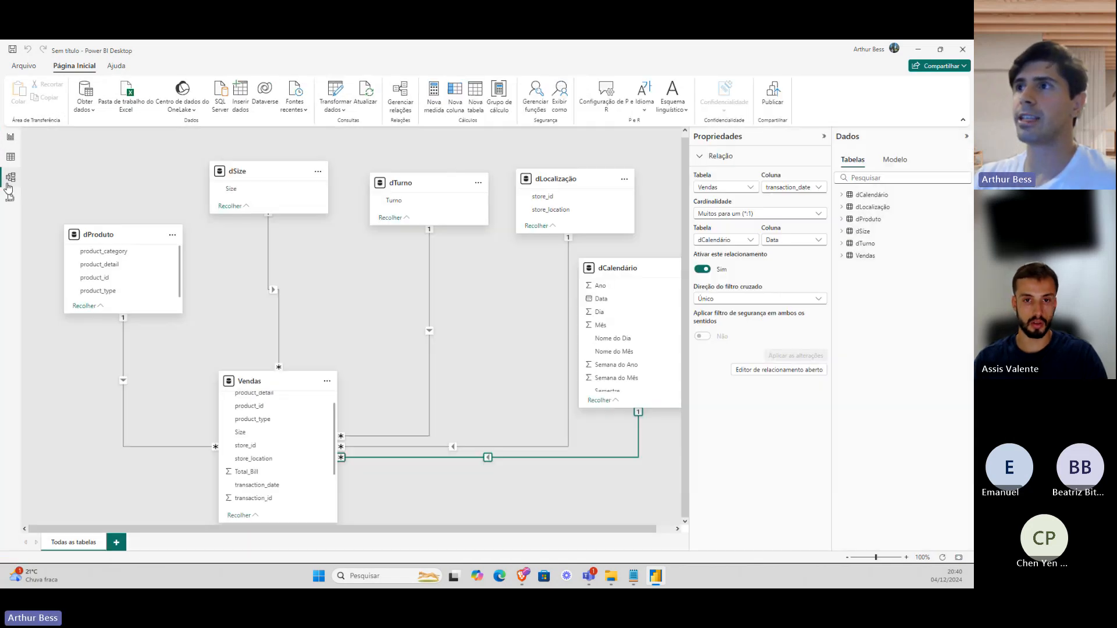
pyautogui.click(10, 177)
pyautogui.scroll(-1, 465, 326)
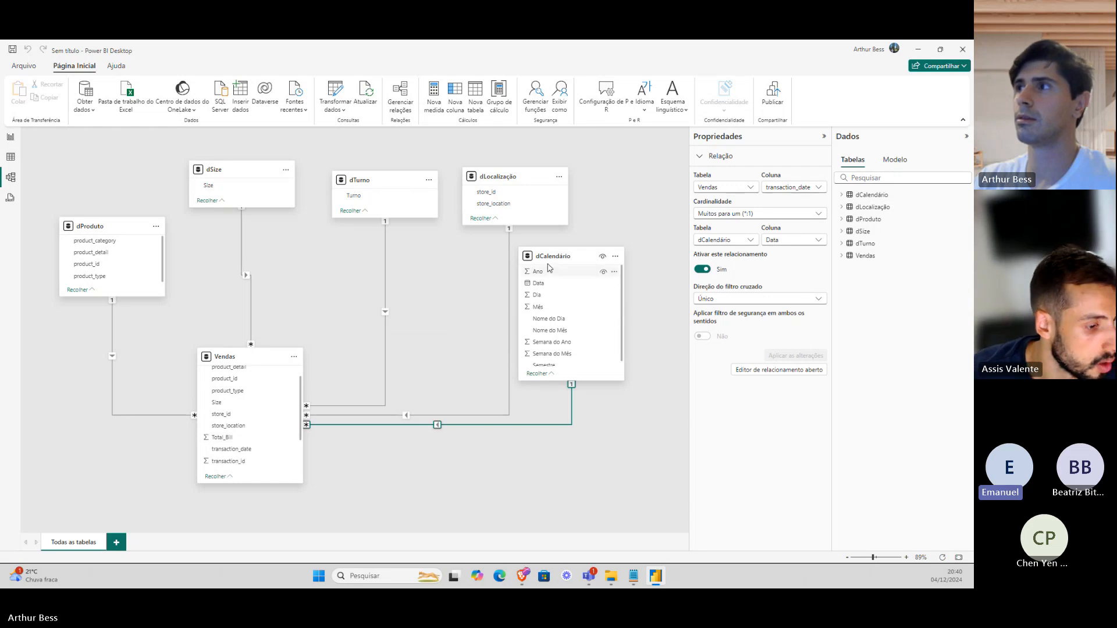
pyautogui.moveTo(552, 256); pyautogui.dragTo(579, 245)
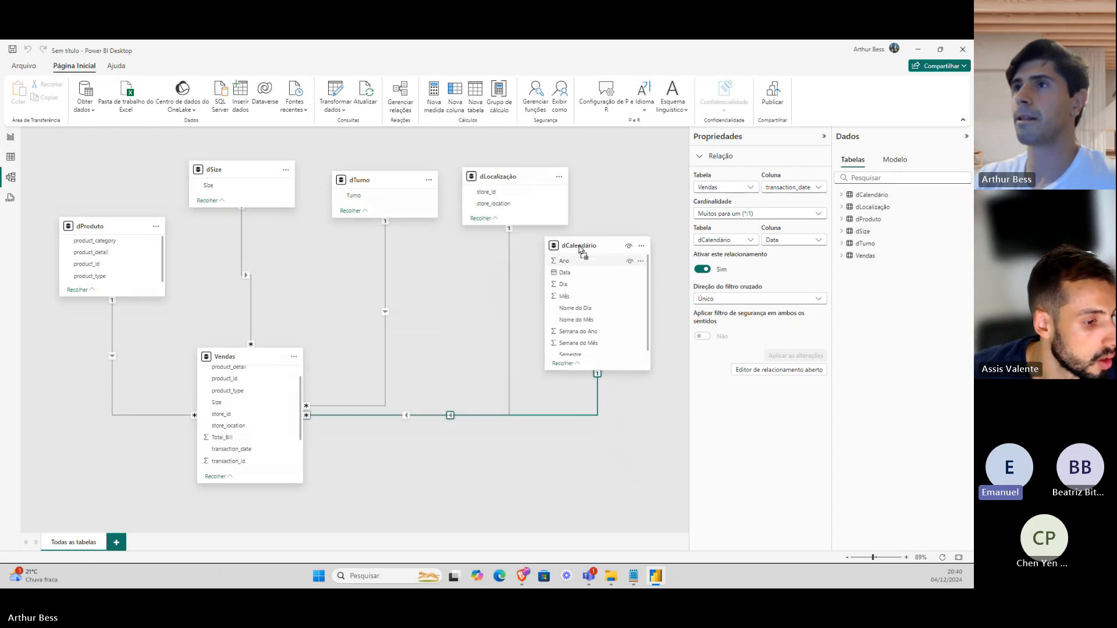
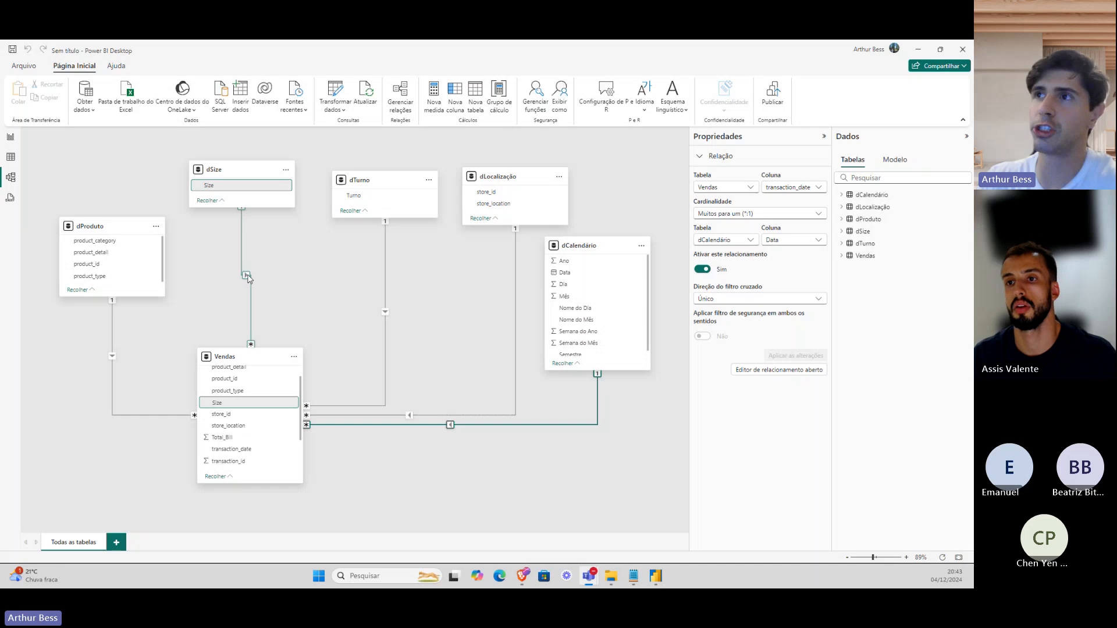
# Delete the dTurno–Vendas relationship line in the model diagram and confirm the deletion.
pyautogui.rightClick(385, 312)
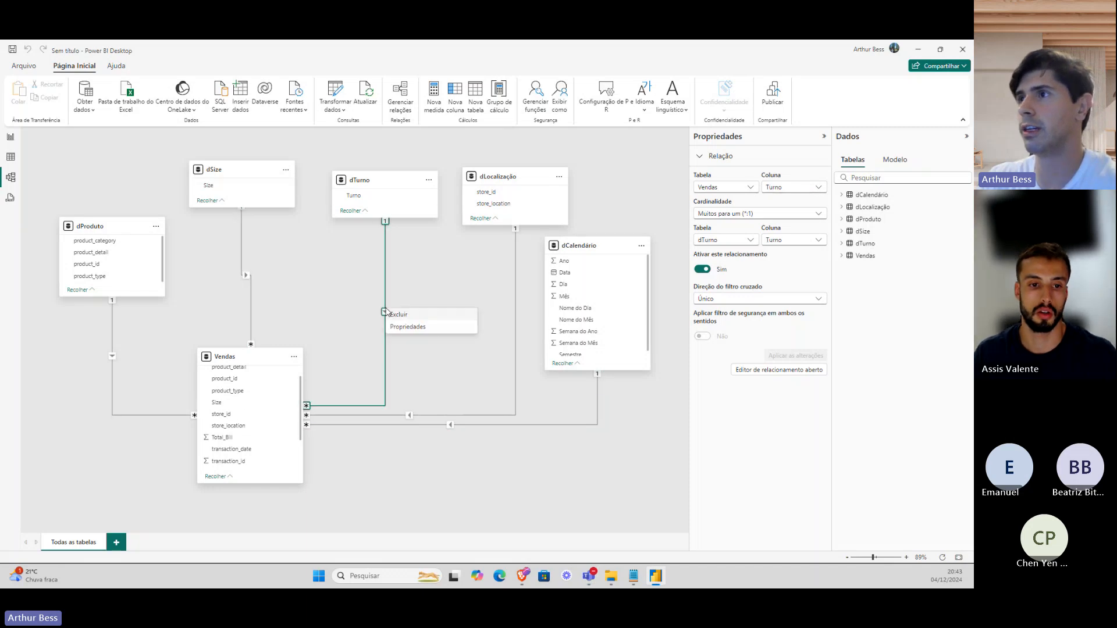
pyautogui.click(400, 315)
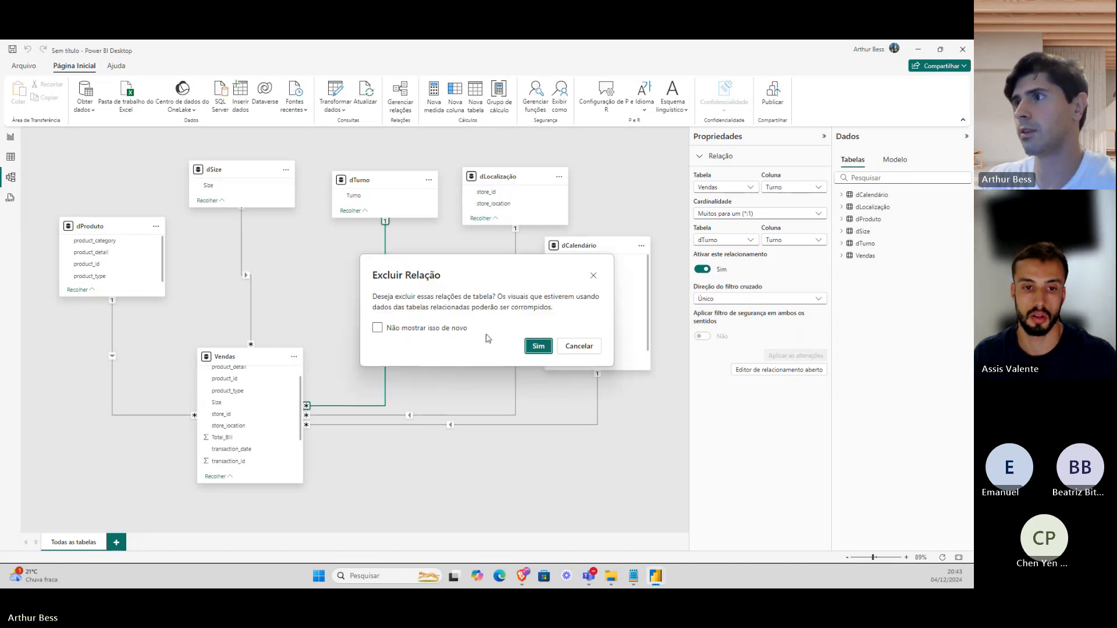
pyautogui.click(535, 346)
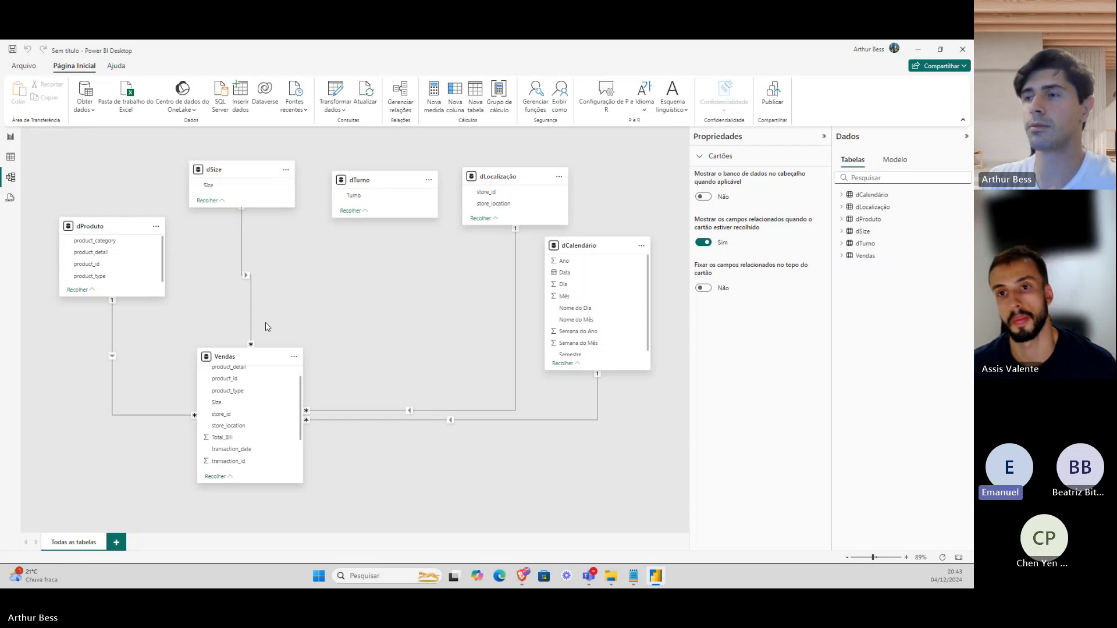
# Switch from the model diagram to the blank report page.
pyautogui.click(11, 138)
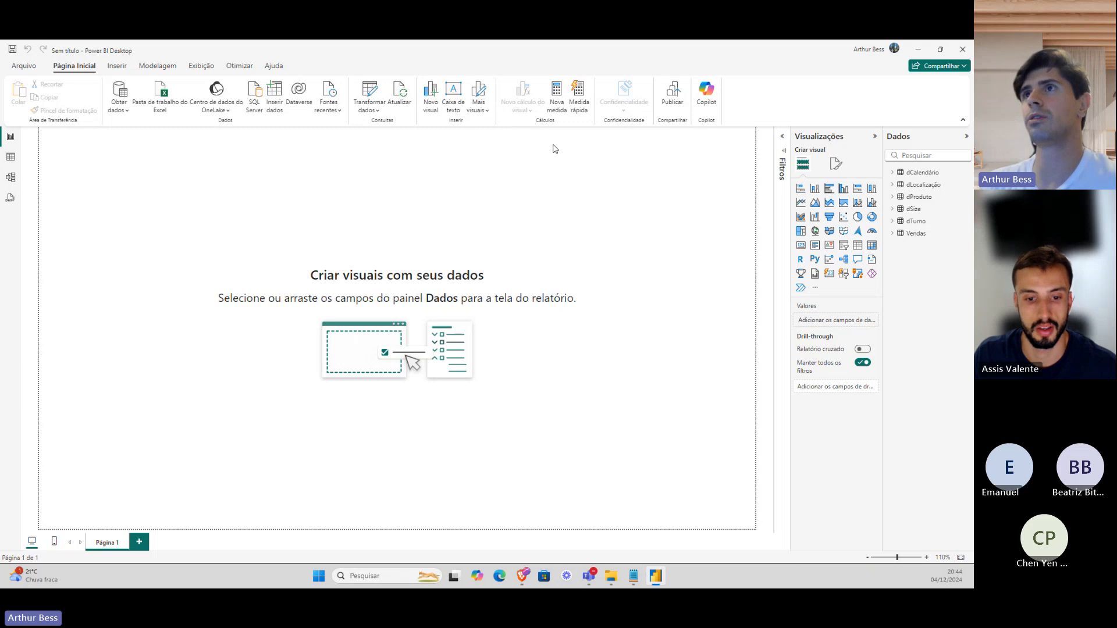
# Create an empty calculated table named 'Medidas' via Modelagem > Nova tabela.
pyautogui.click(157, 66)
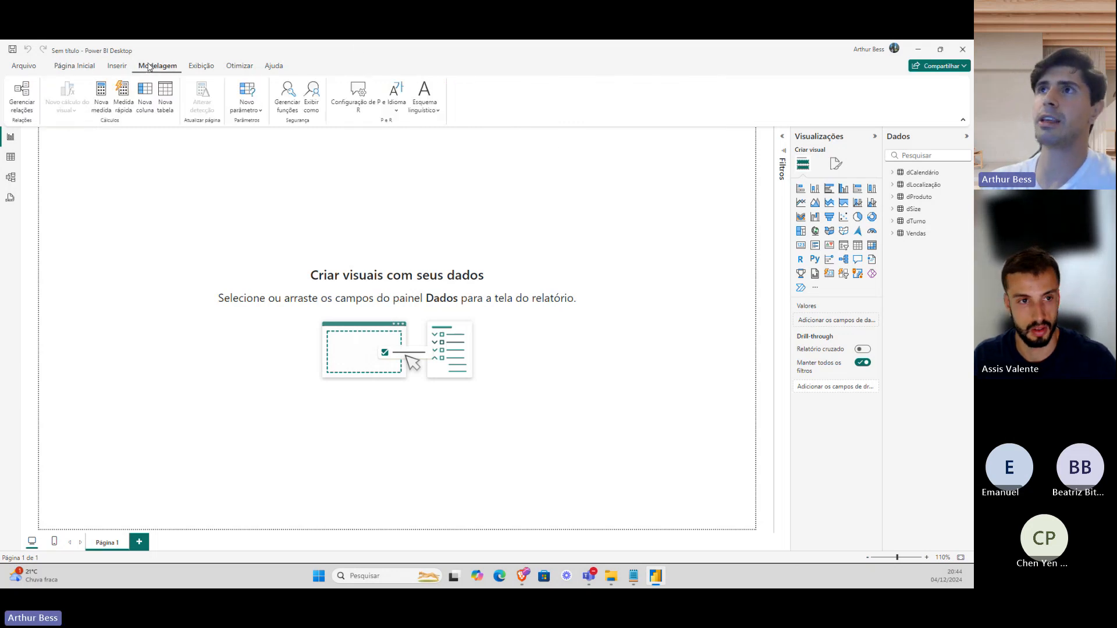
pyautogui.click(170, 100)
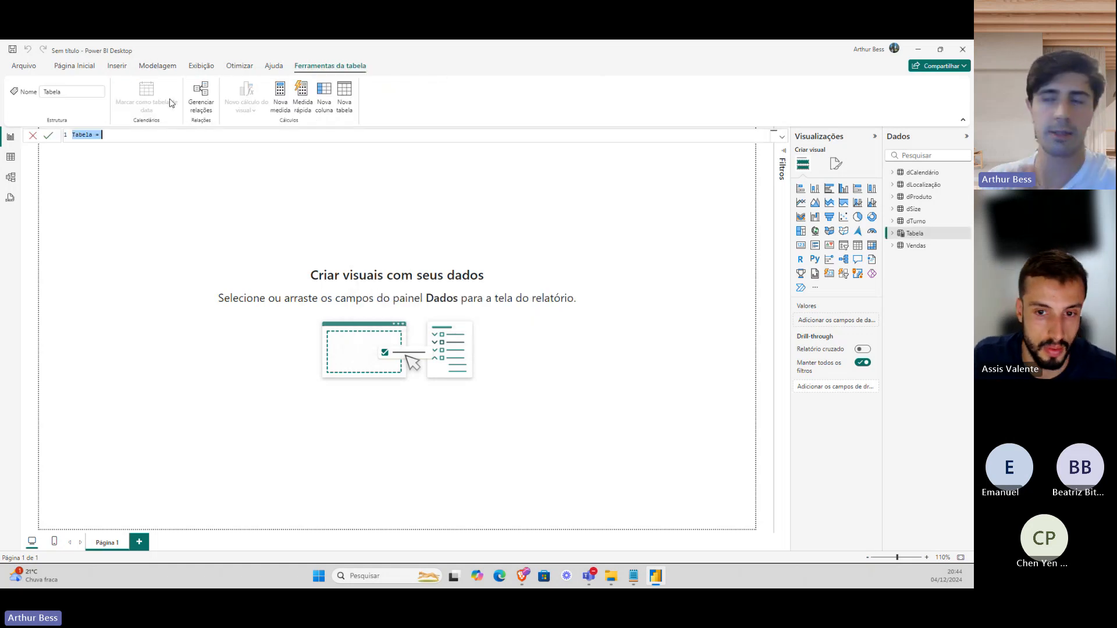
pyautogui.write('Med')
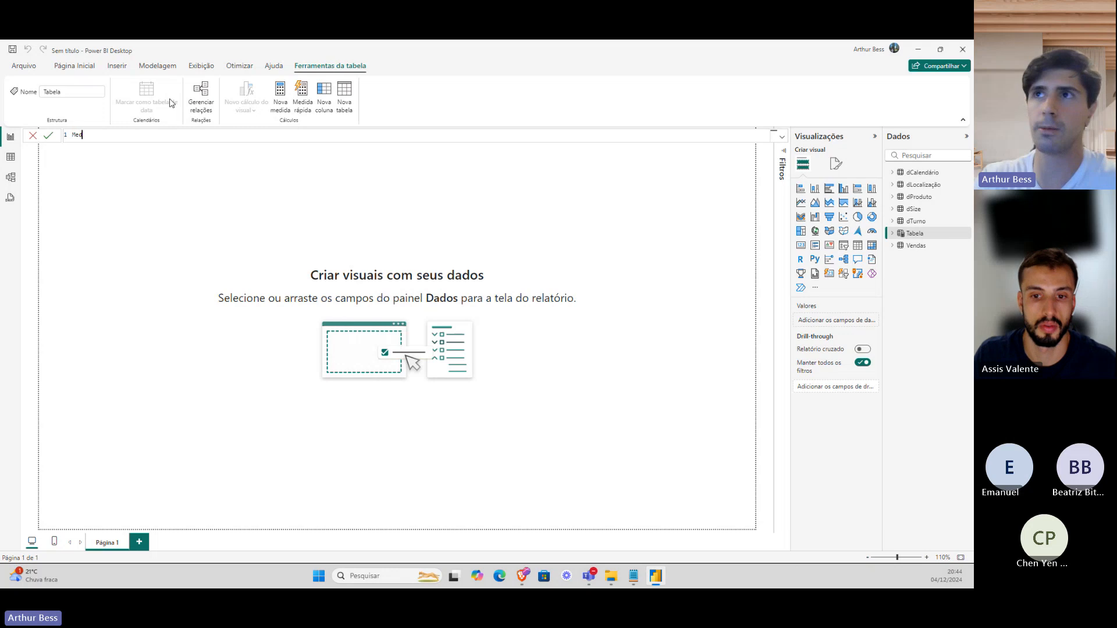
pyautogui.write('idas =')
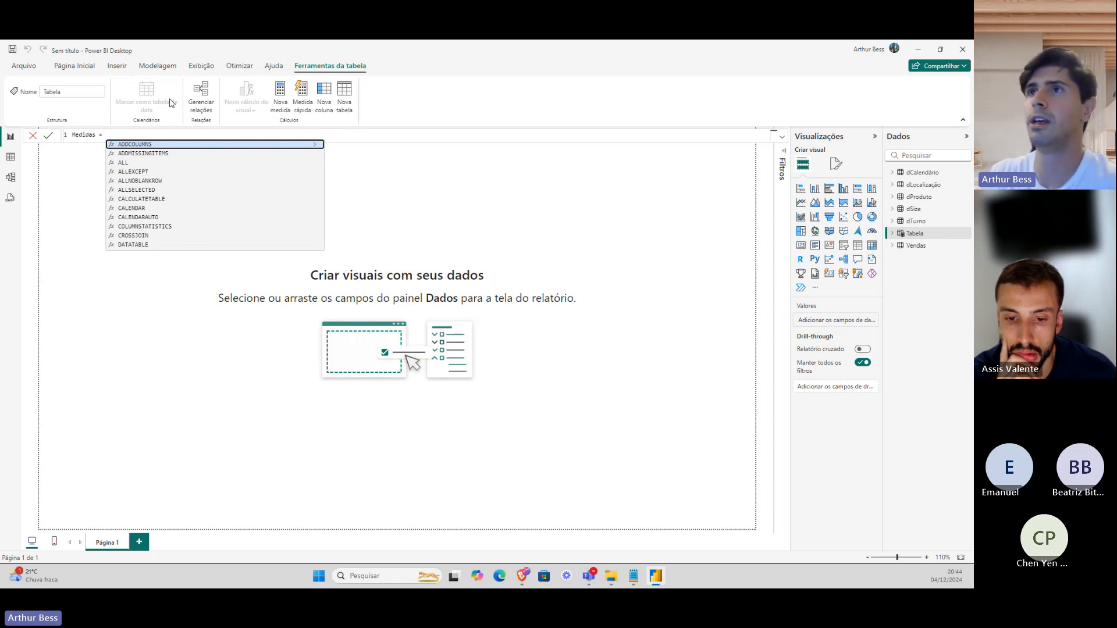
pyautogui.press('BackSpace')
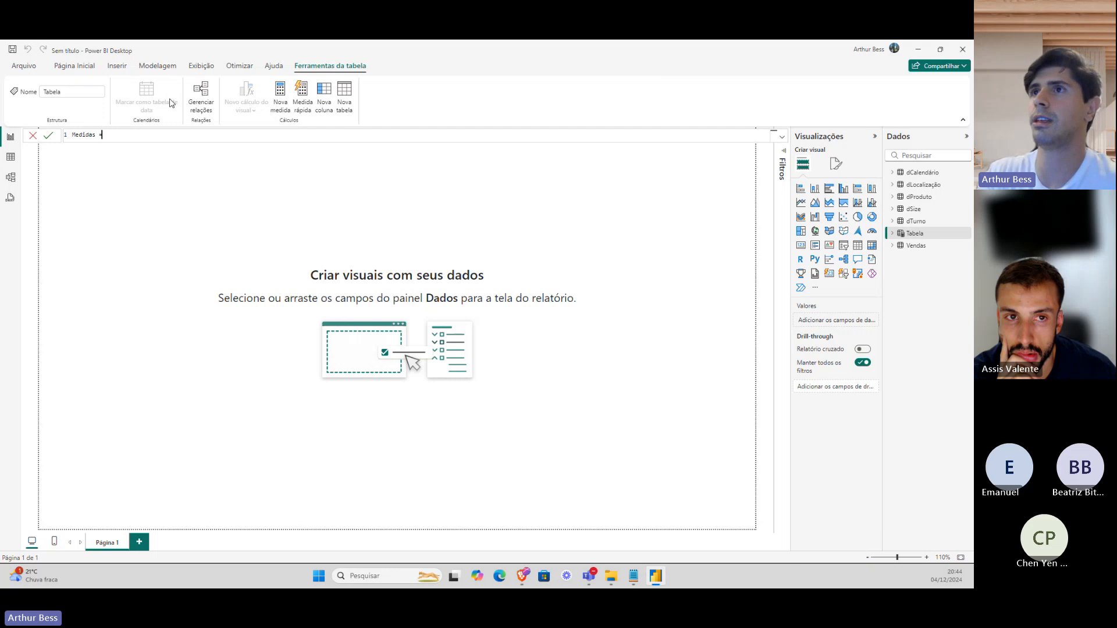
pyautogui.press('Return')
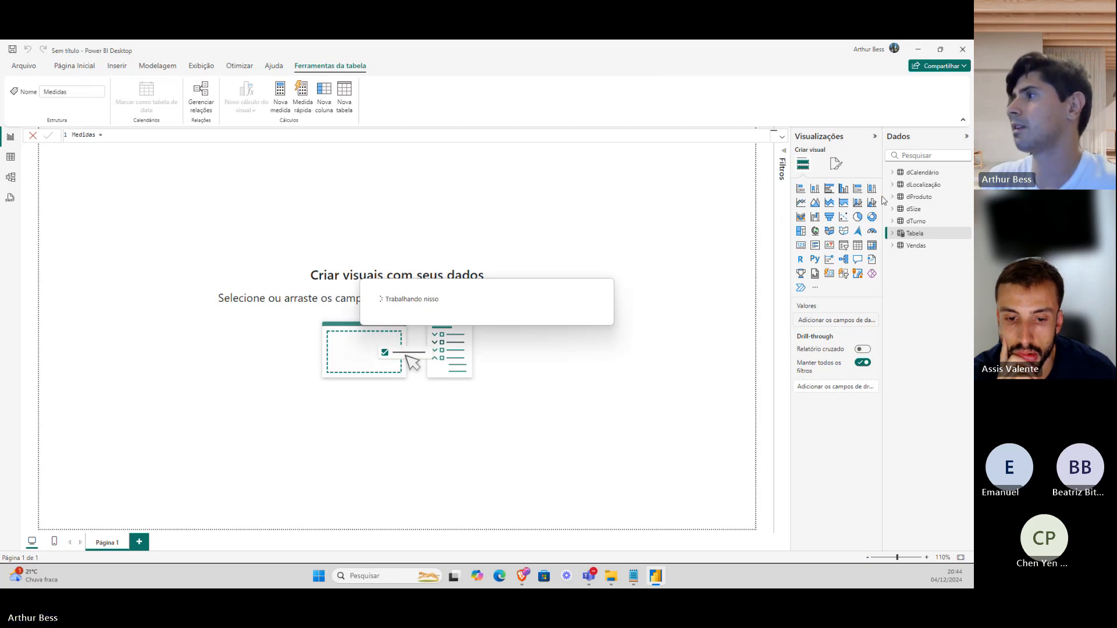
# Add the measure '$ Faturamento = SUM(Vendas[Total_Bill])' to the Medidas table.
pyautogui.click(892, 234)
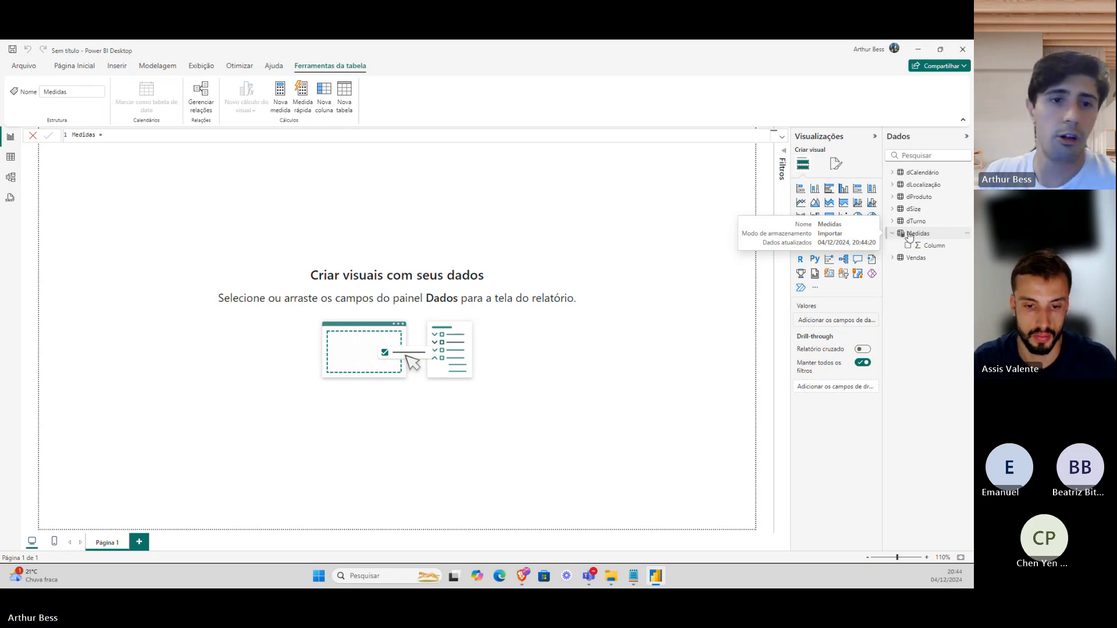
pyautogui.rightClick(909, 235)
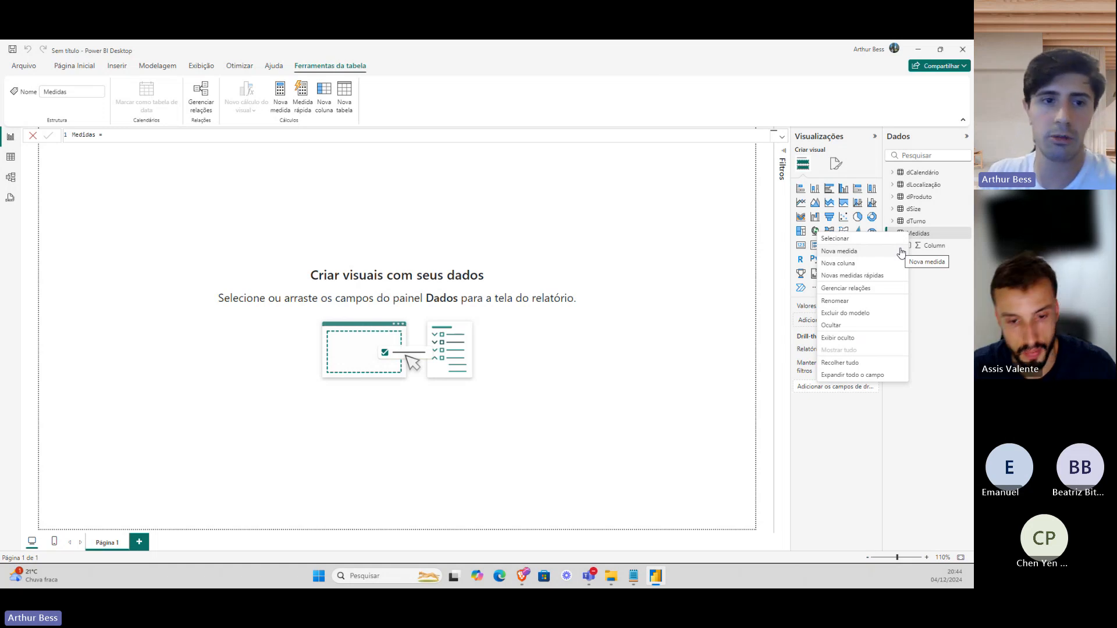
pyautogui.click(900, 251)
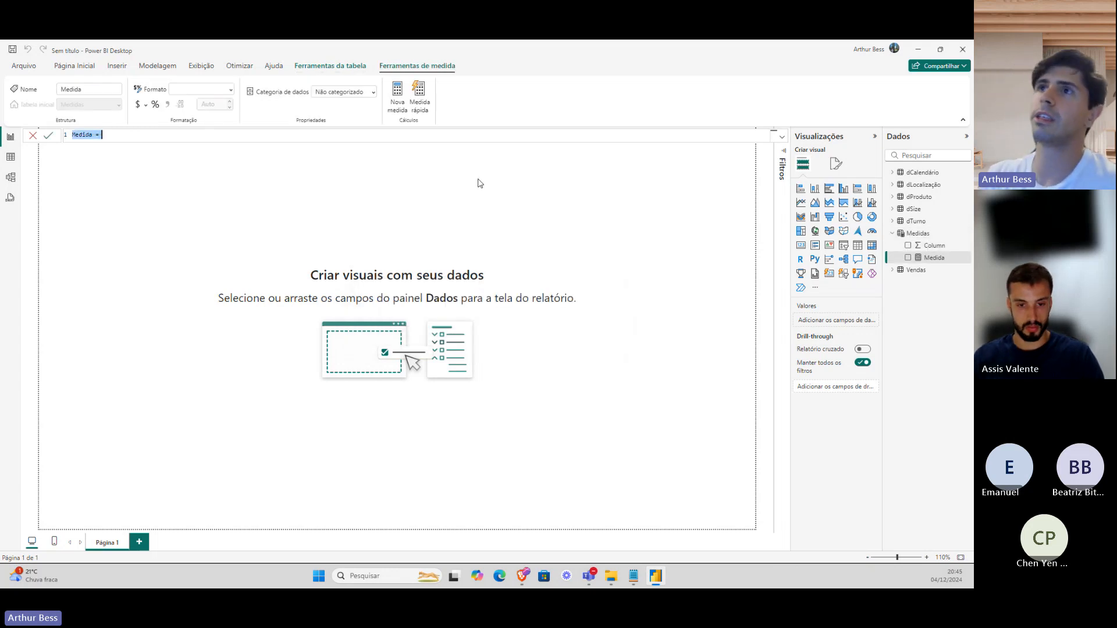
pyautogui.click(108, 138)
pyautogui.moveTo(108, 137); pyautogui.dragTo(67, 140)
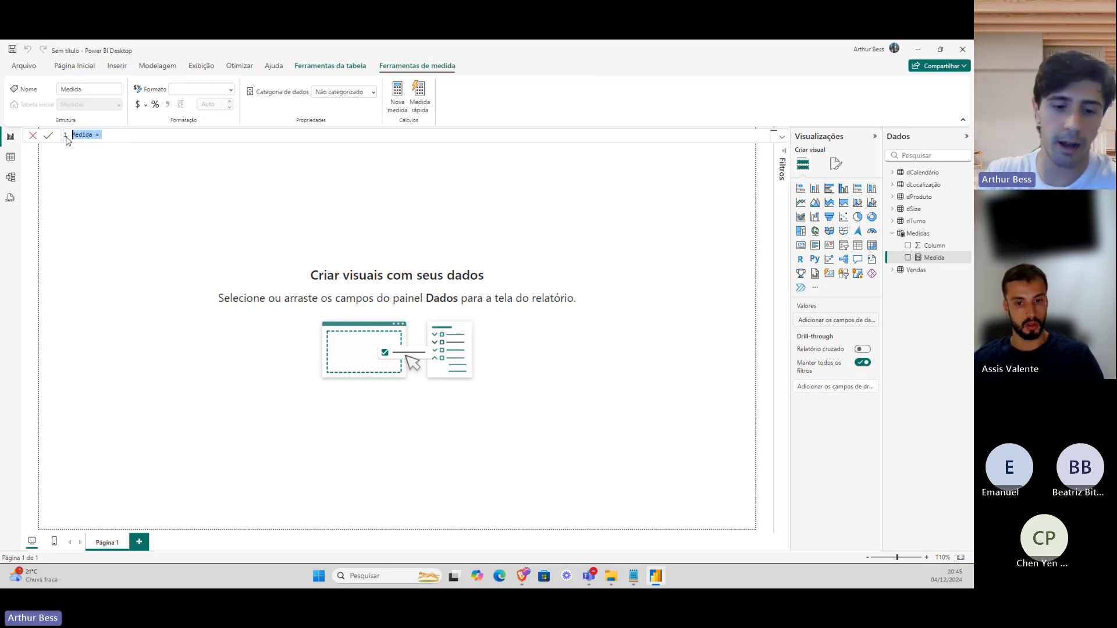
pyautogui.write('$ F')
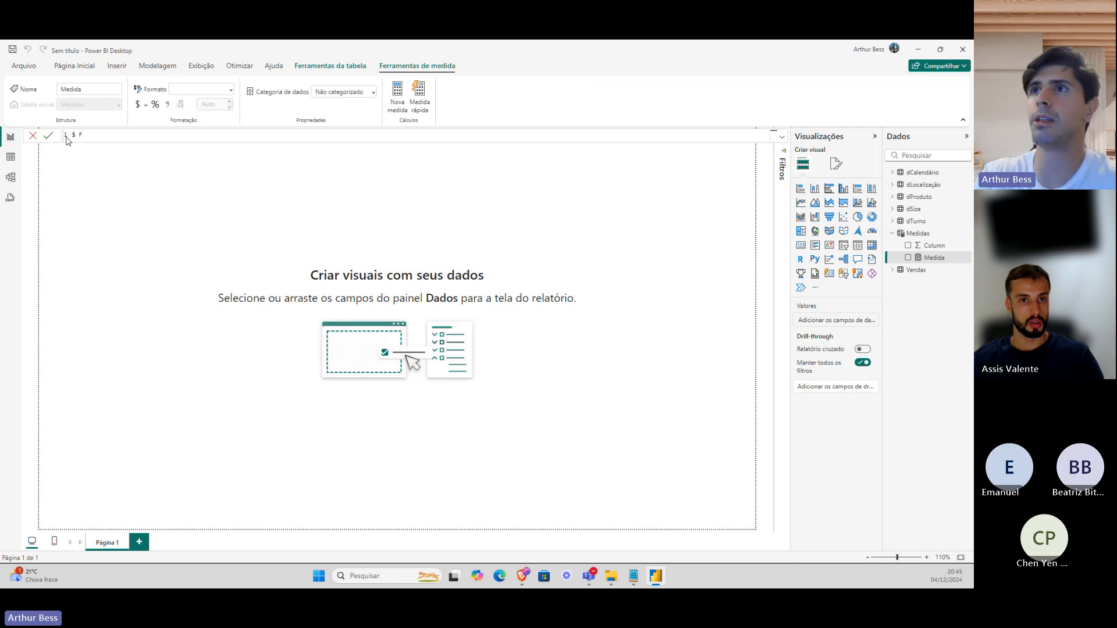
pyautogui.write('aturamento = ')
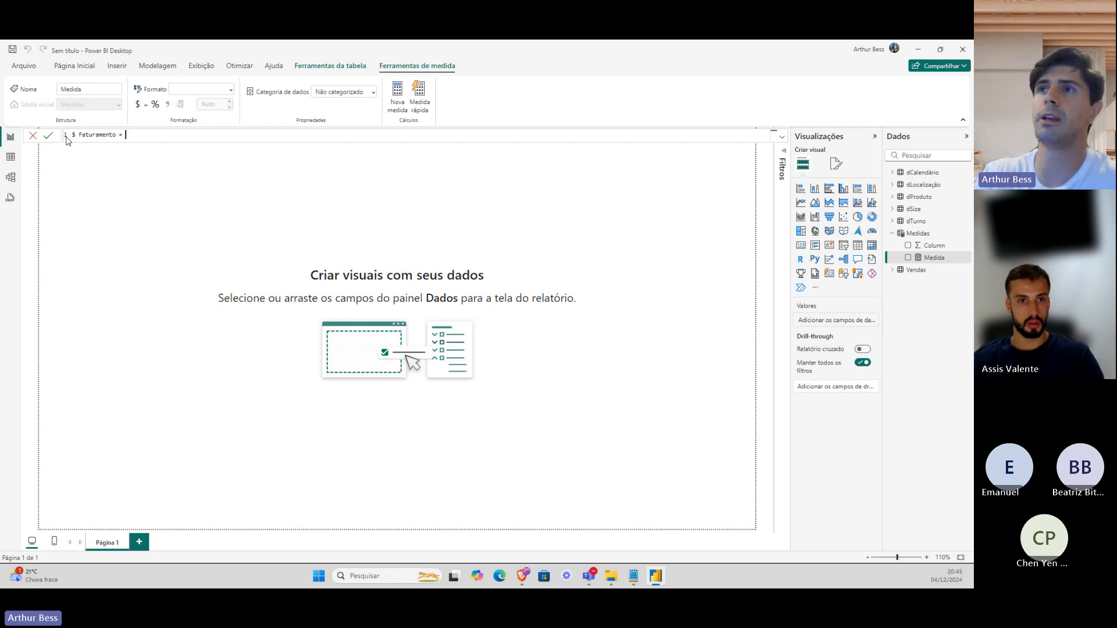
pyautogui.write('sum')
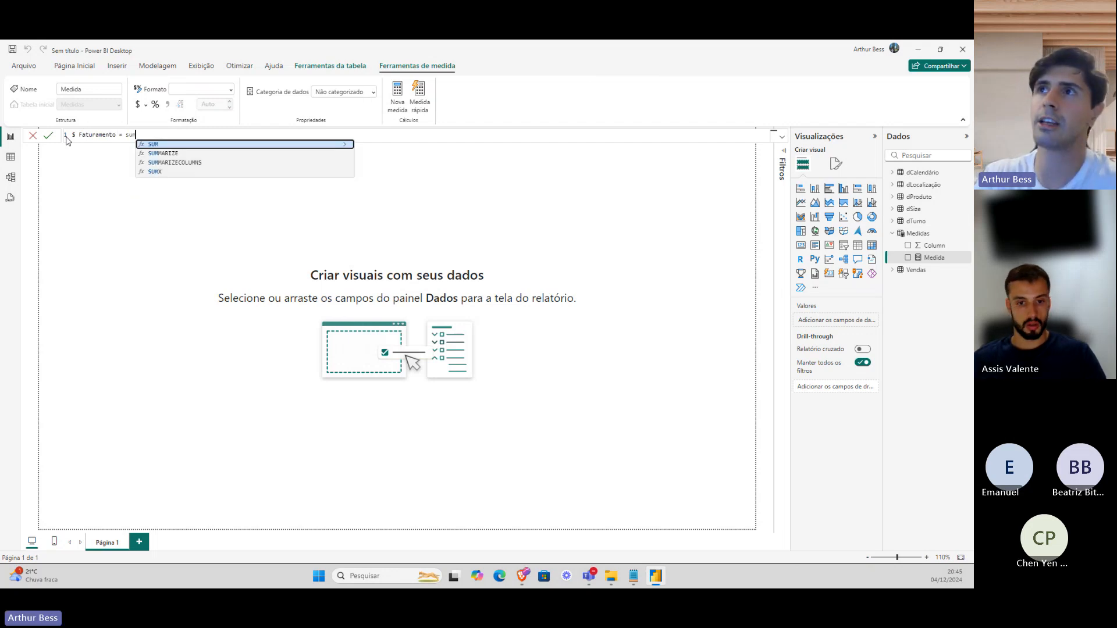
pyautogui.press('Tab')
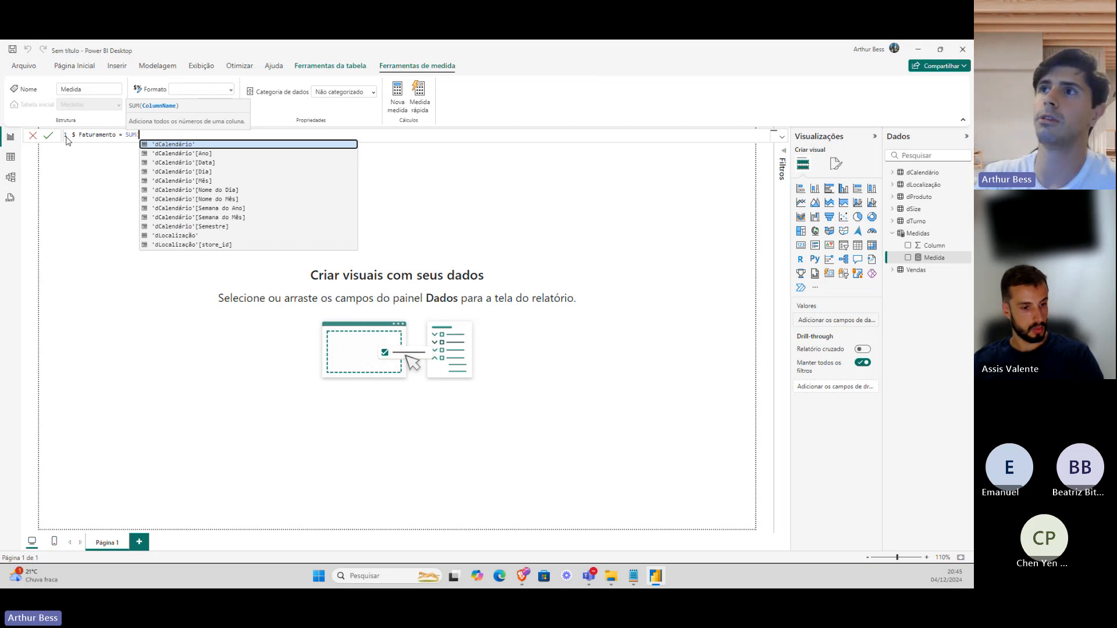
pyautogui.write('vendas')
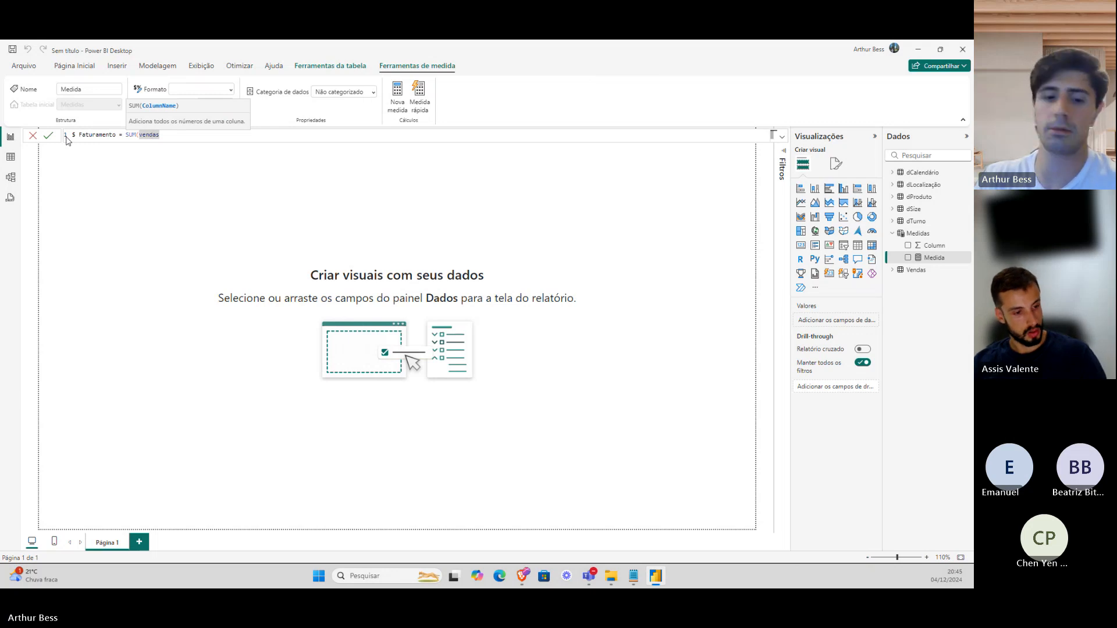
pyautogui.press('BackSpace')
pyautogui.write('s')
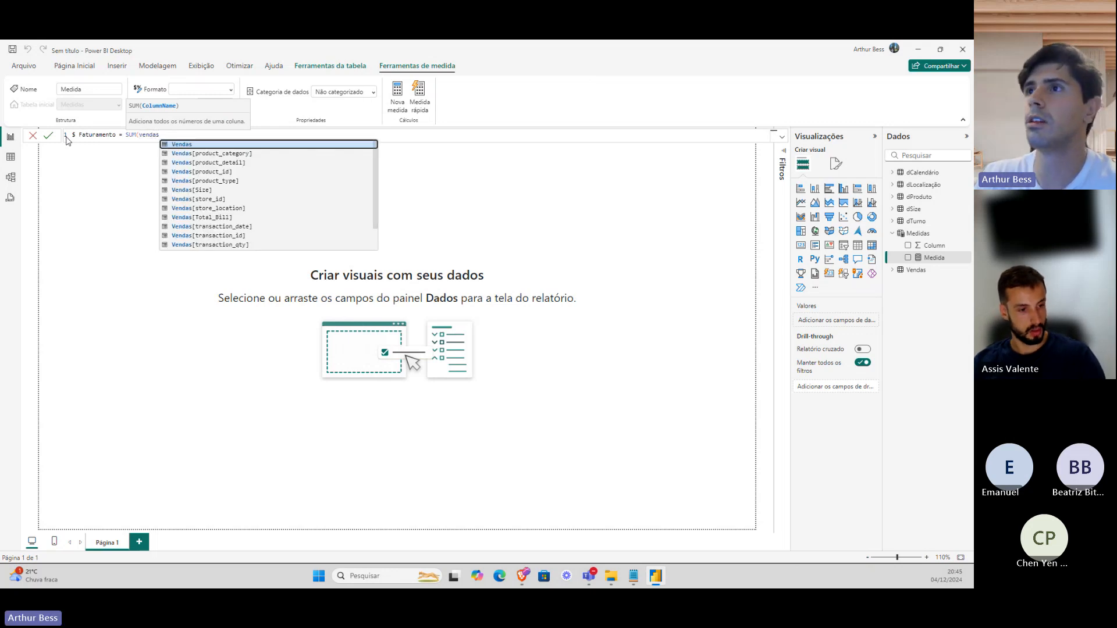
pyautogui.click(195, 218)
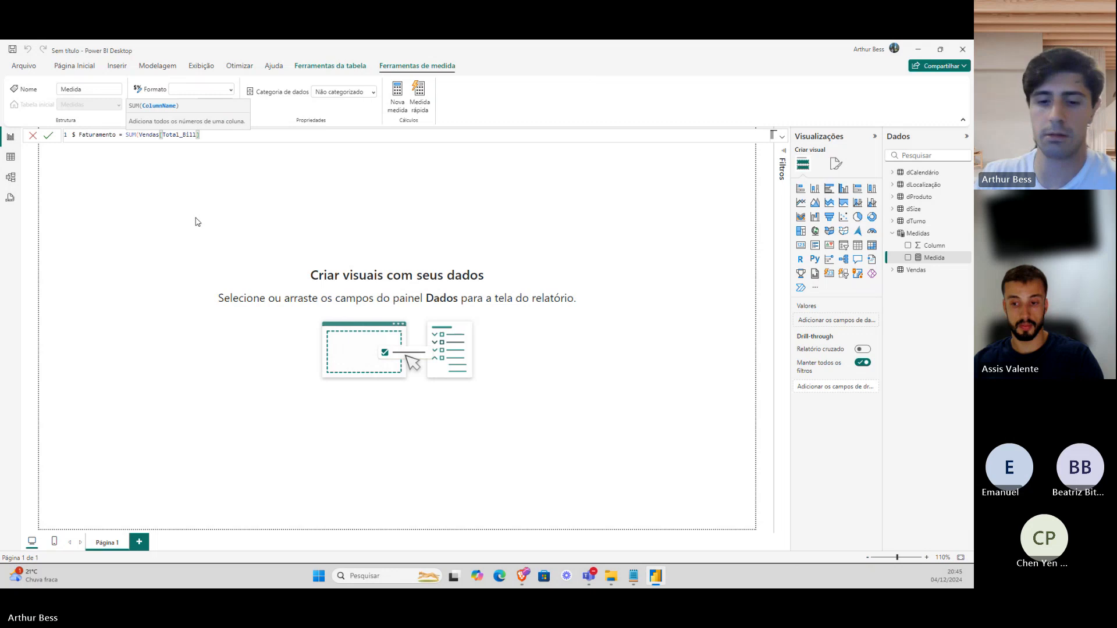
pyautogui.write(')')
pyautogui.press('Return')
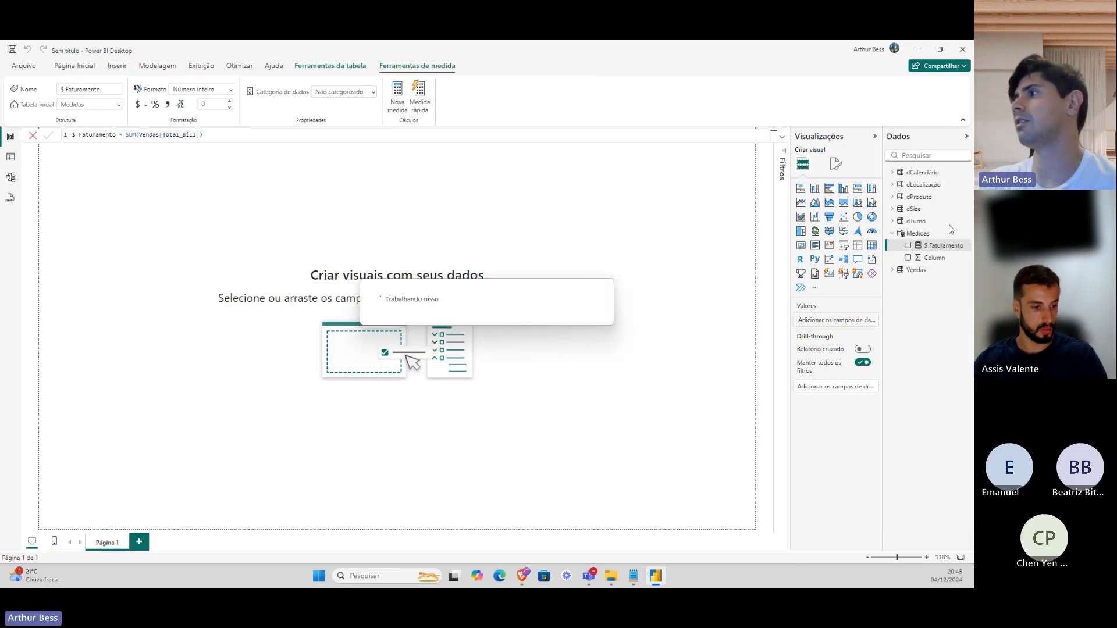
# Hide the placeholder Column, then place a widened card showing $ Faturamento (15 Mi).
pyautogui.rightClick(947, 248)
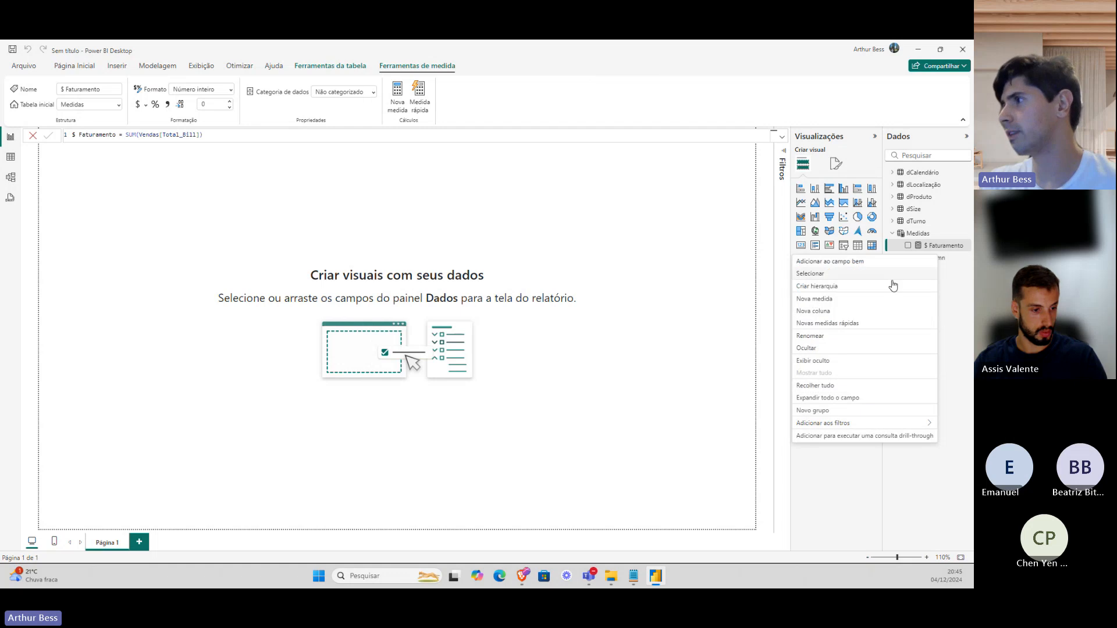
pyautogui.click(861, 348)
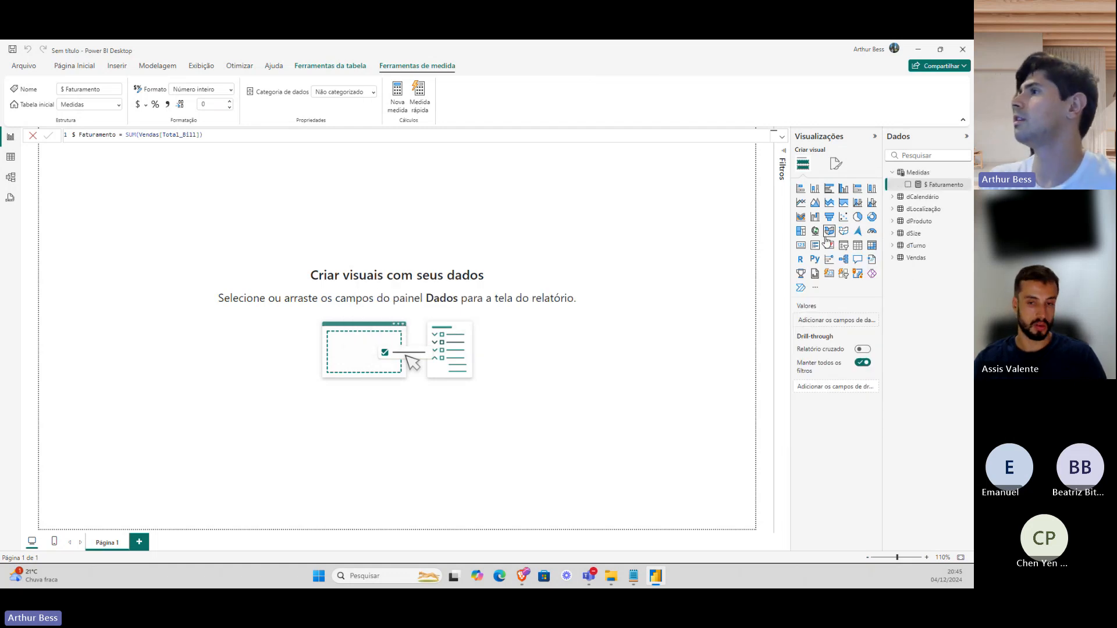
pyautogui.click(803, 246)
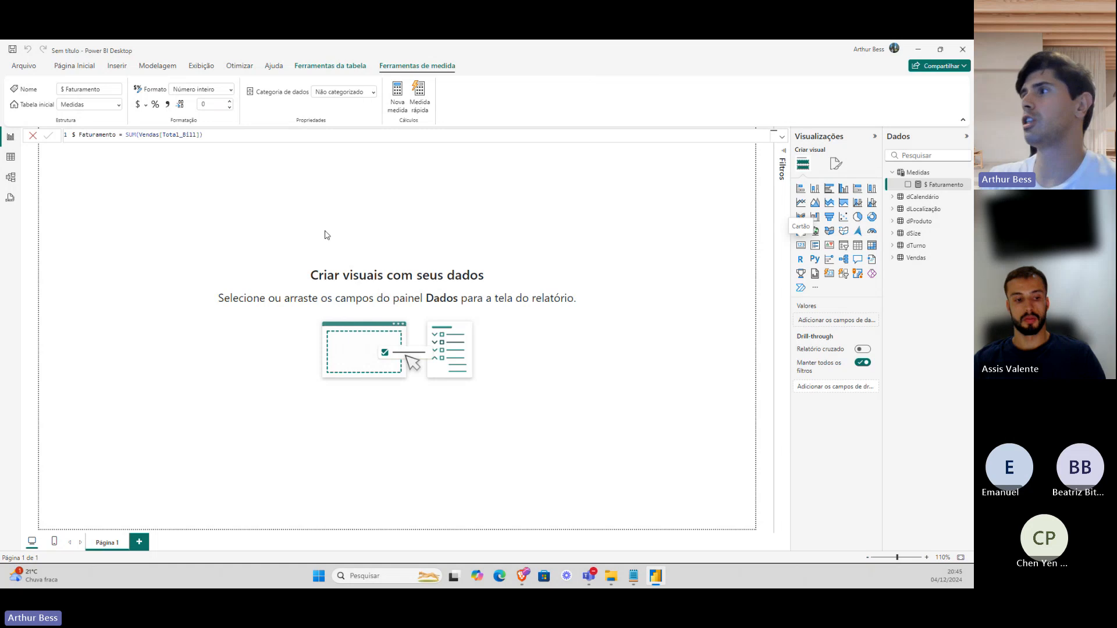
pyautogui.moveTo(148, 217); pyautogui.dragTo(308, 258)
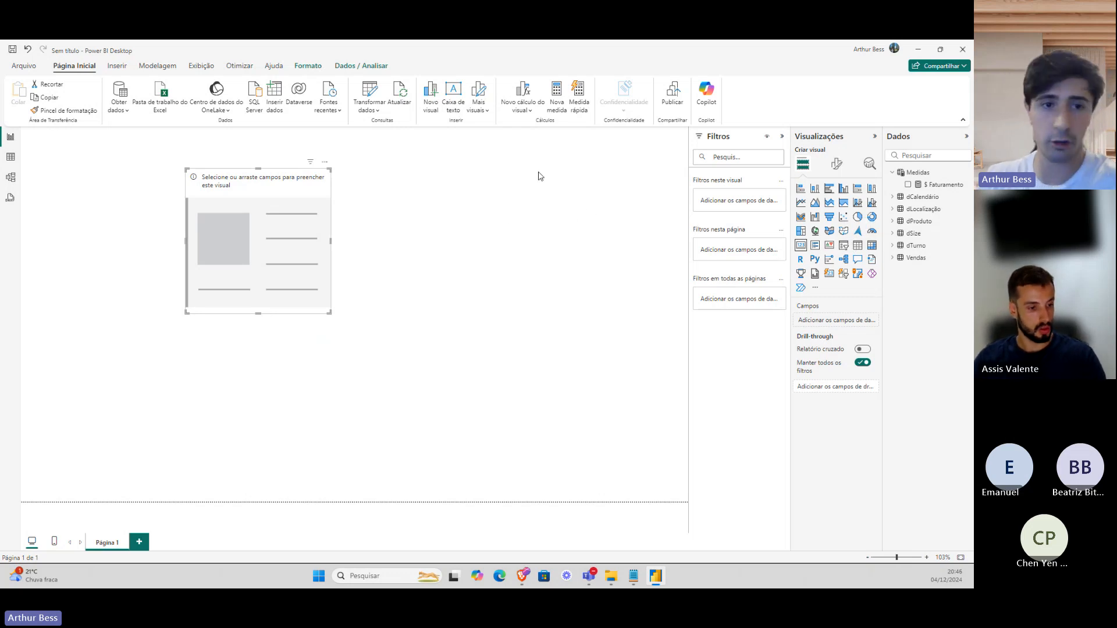
pyautogui.click(909, 185)
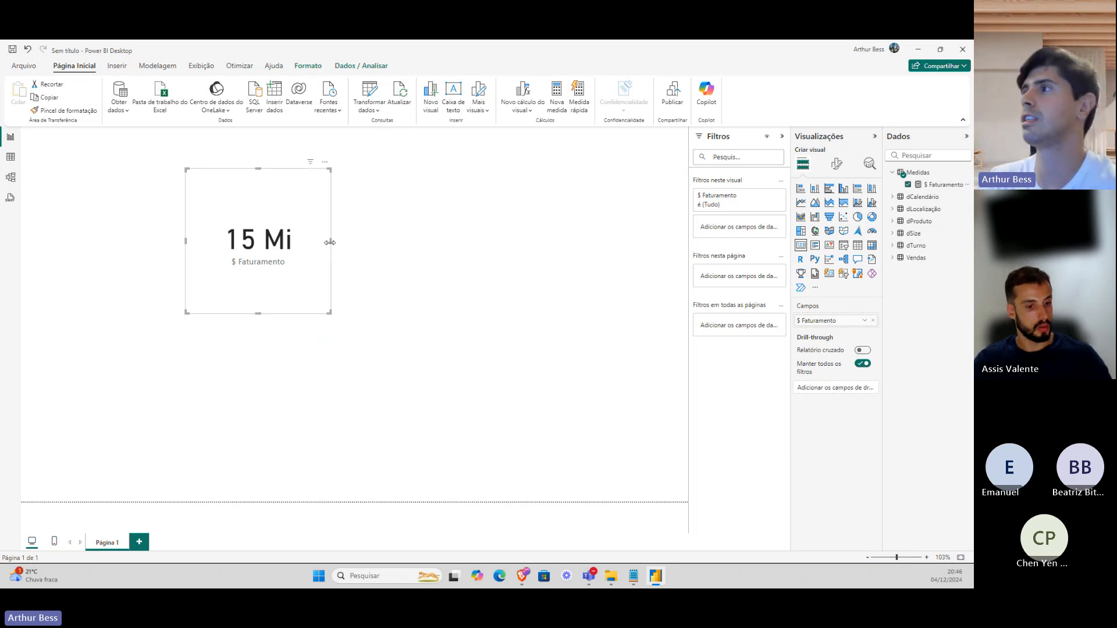
pyautogui.moveTo(336, 246); pyautogui.dragTo(374, 245)
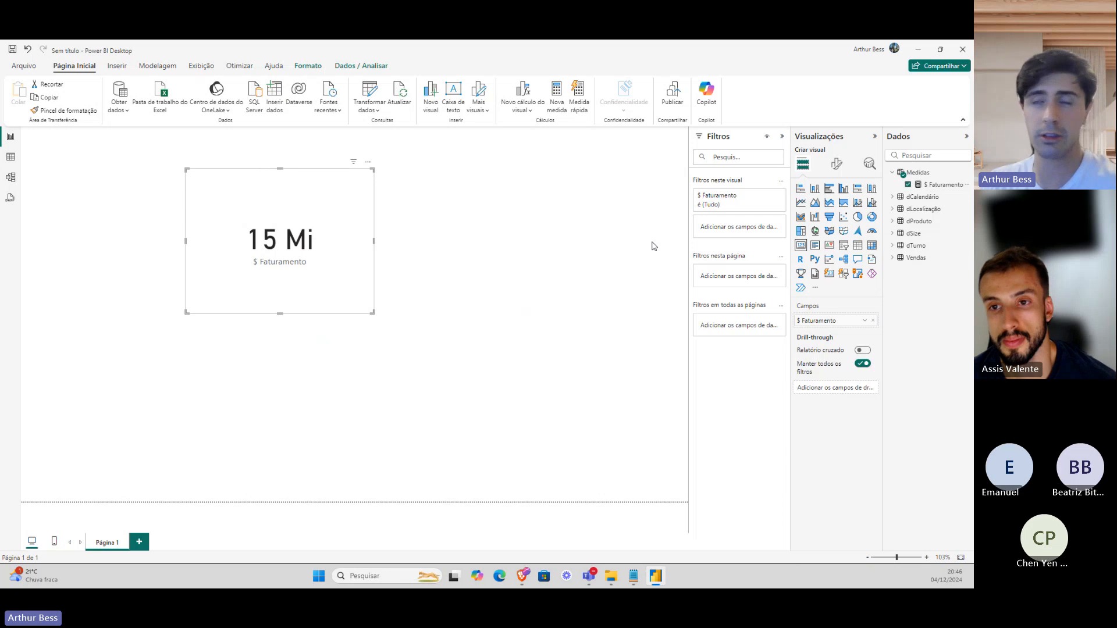
# Turn the card into a clustered column chart of $ Faturamento by dCalendário Mês.
pyautogui.click(844, 189)
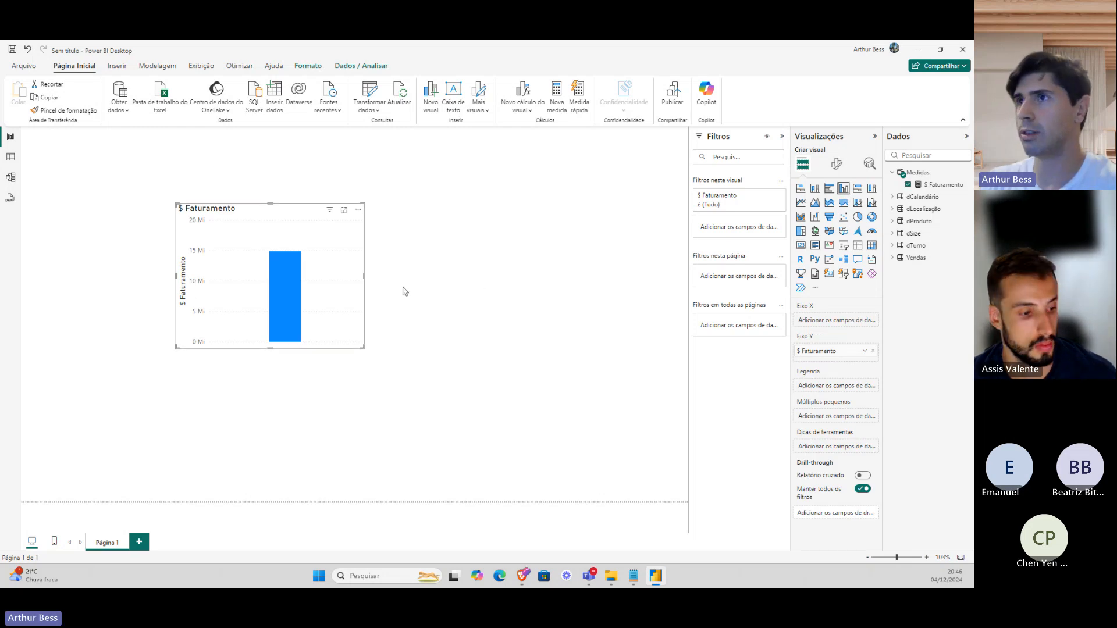
pyautogui.click(893, 198)
pyautogui.click(901, 222)
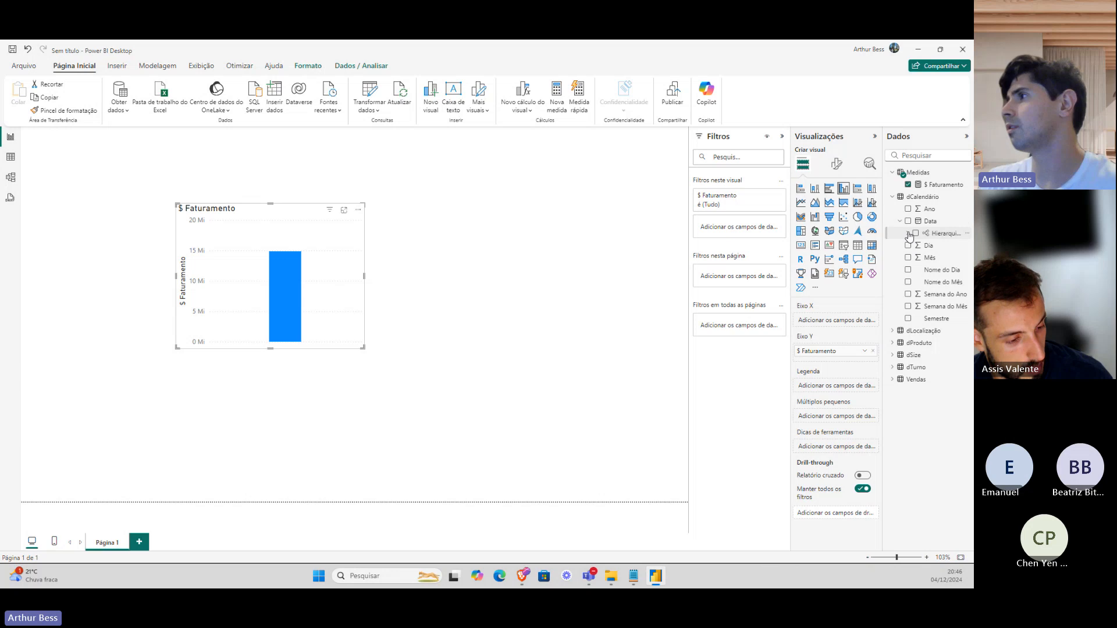
pyautogui.click(908, 233)
pyautogui.click(923, 270)
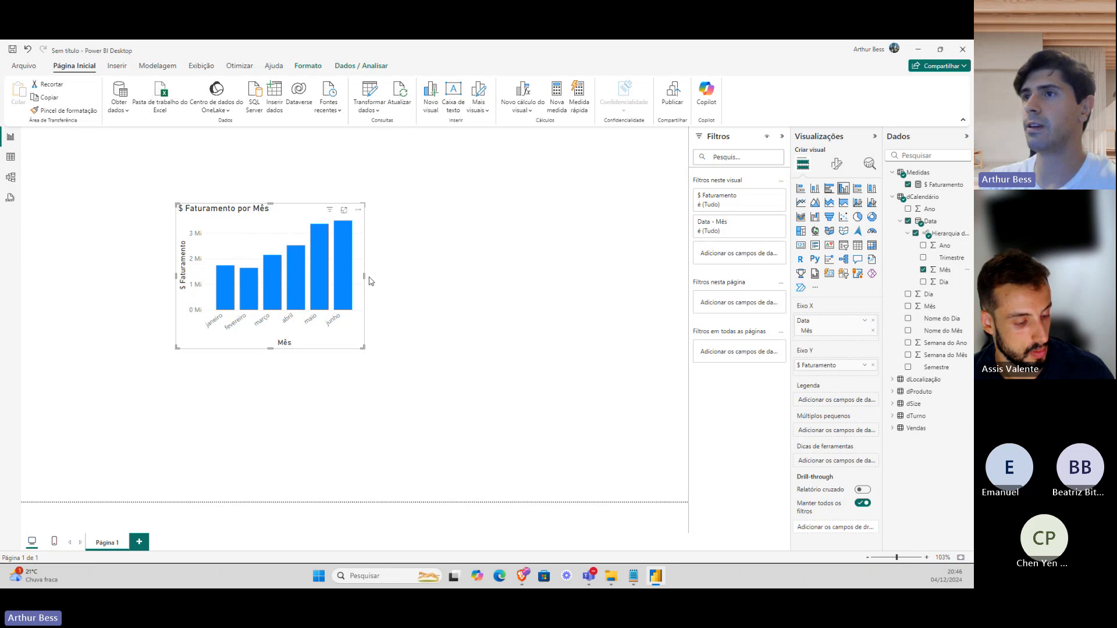
# Widen and reposition the month chart, then paste a duplicate of it below.
pyautogui.moveTo(365, 278); pyautogui.dragTo(520, 278)
pyautogui.moveTo(247, 293); pyautogui.dragTo(171, 283)
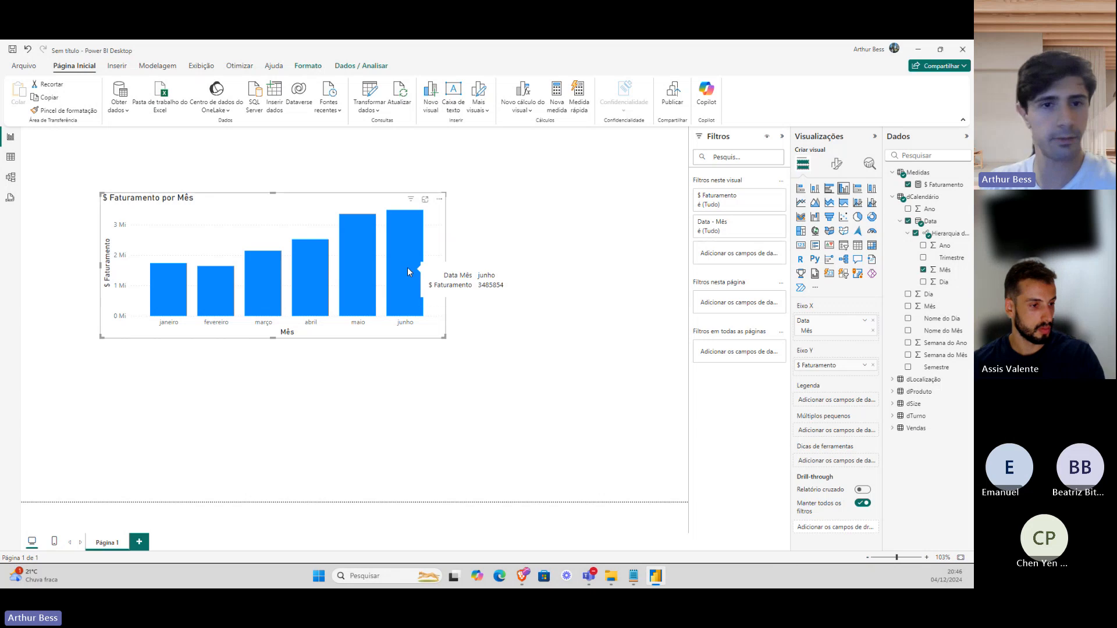
pyautogui.moveTo(428, 249); pyautogui.dragTo(437, 233)
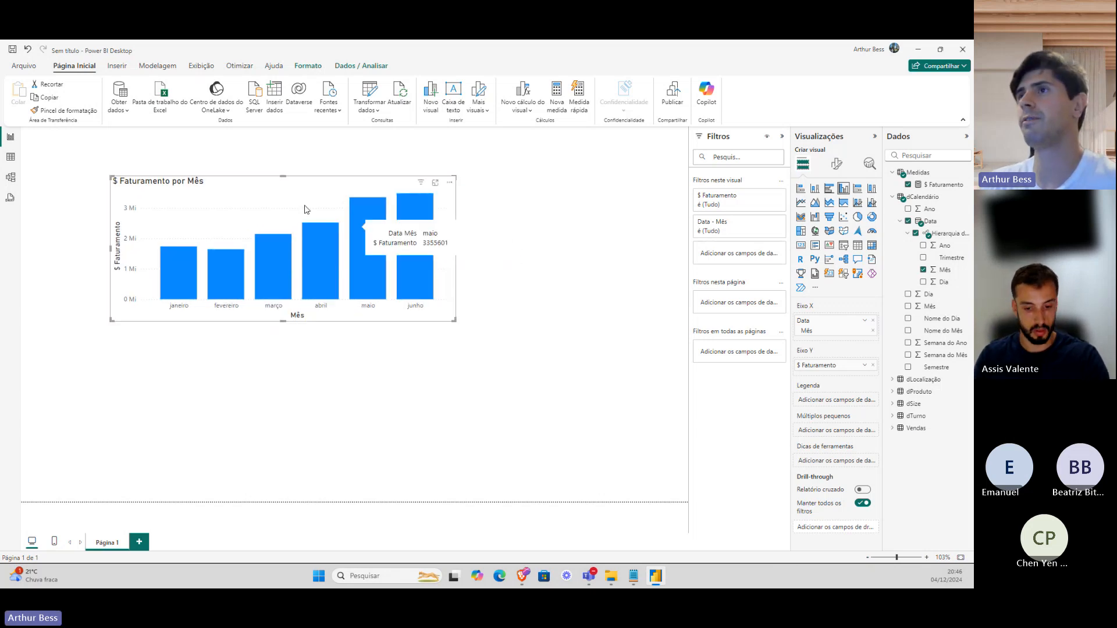
pyautogui.hotkey('ctrl', 'c')
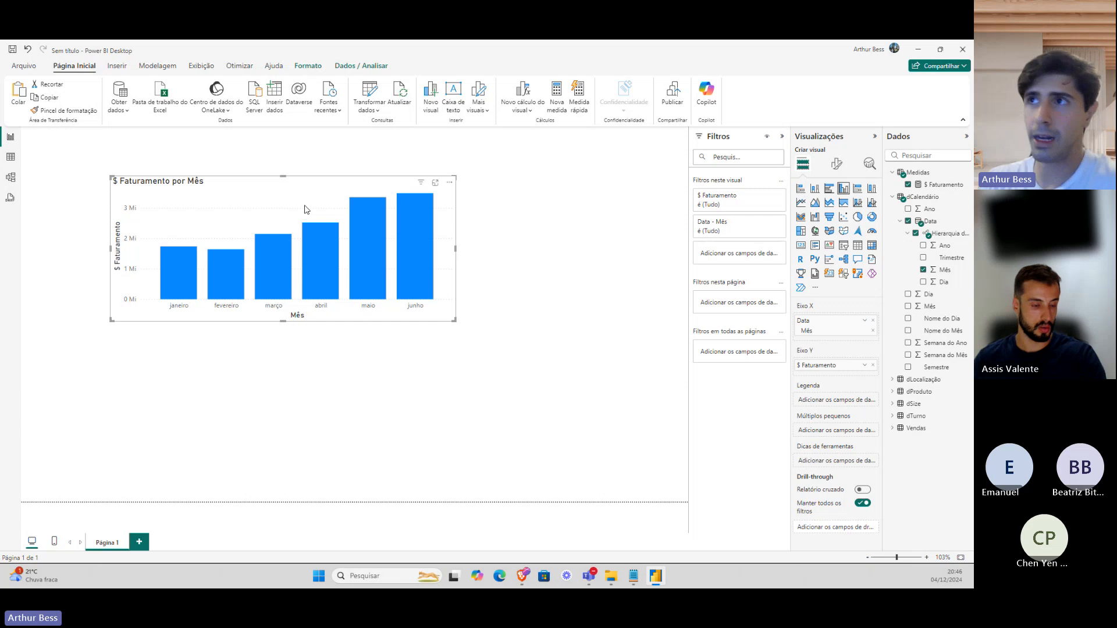
pyautogui.hotkey('ctrl', 'v')
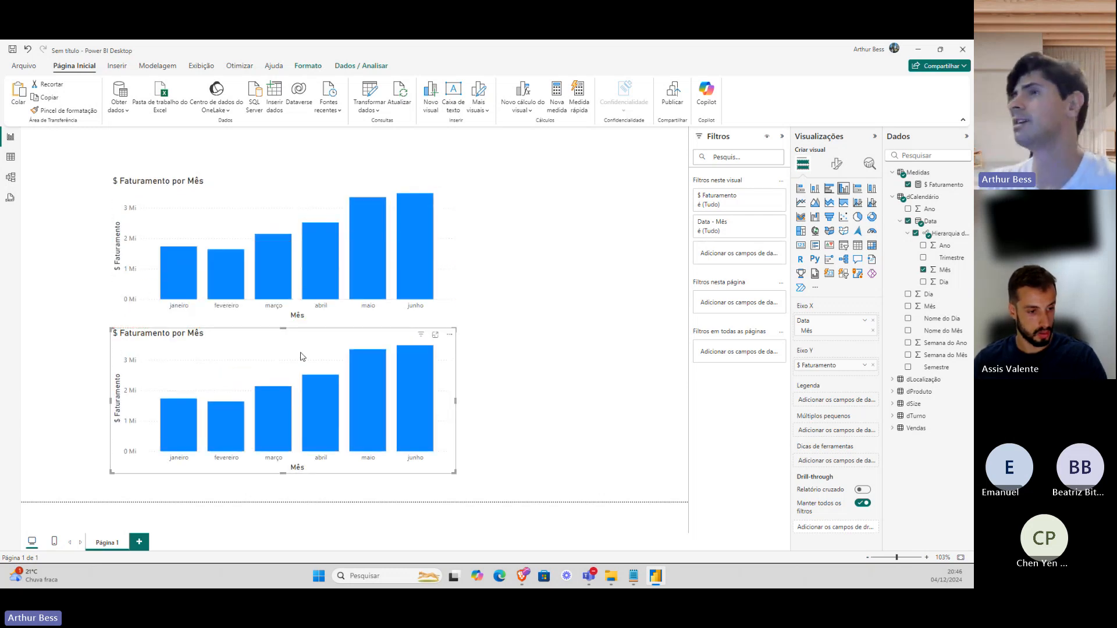
# Convert the copied chart into horizontal bars of $ Faturamento by dTurno Turno instead of month.
pyautogui.click(18, 185)
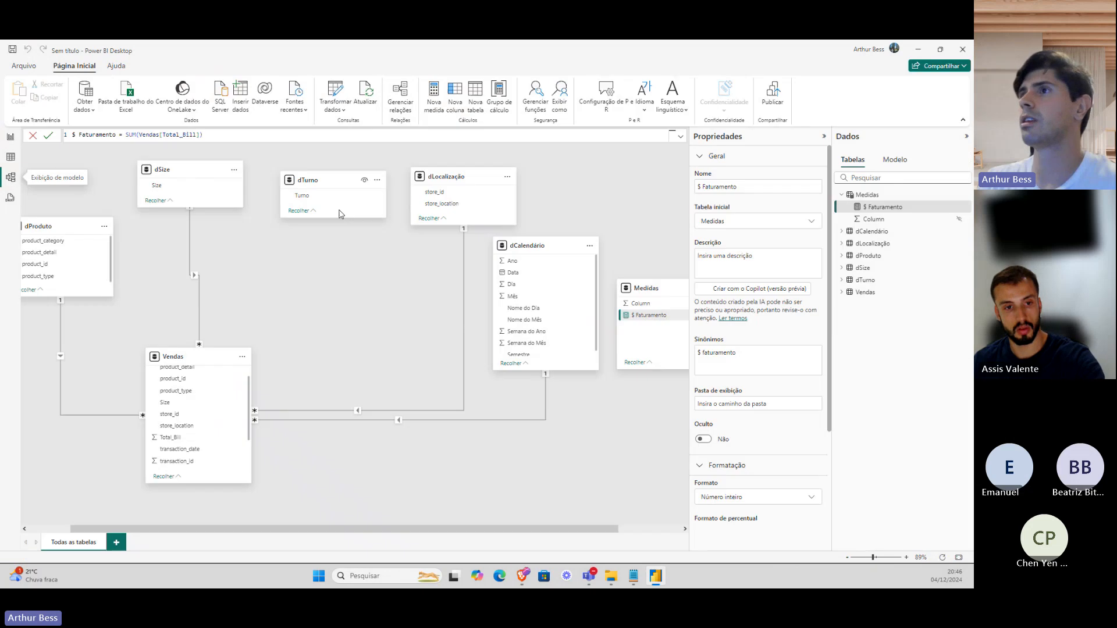
pyautogui.click(9, 139)
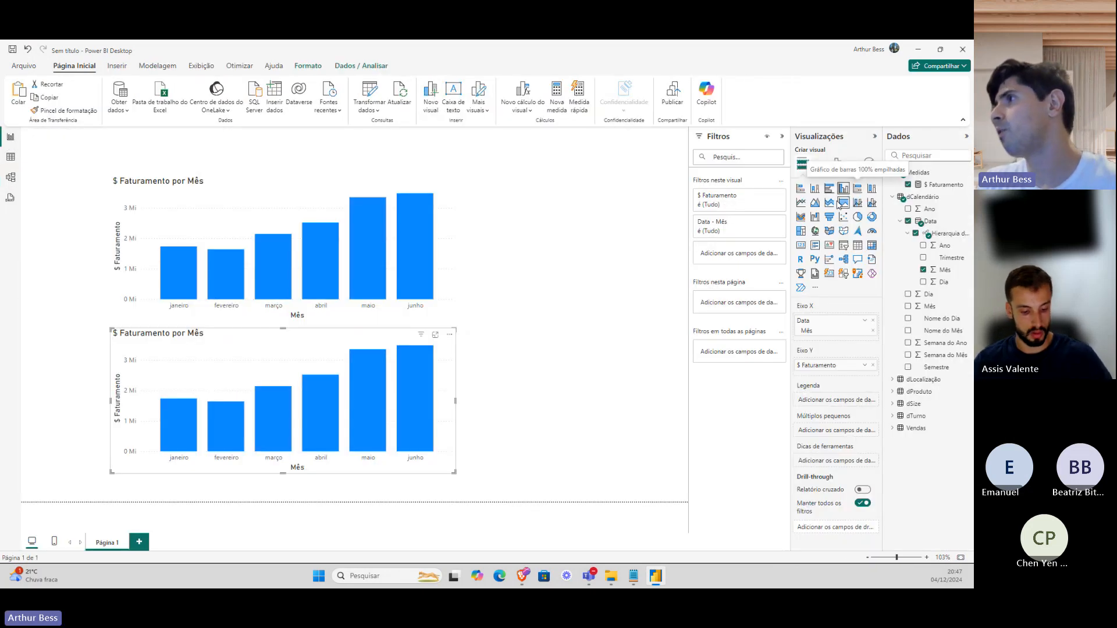
pyautogui.click(829, 191)
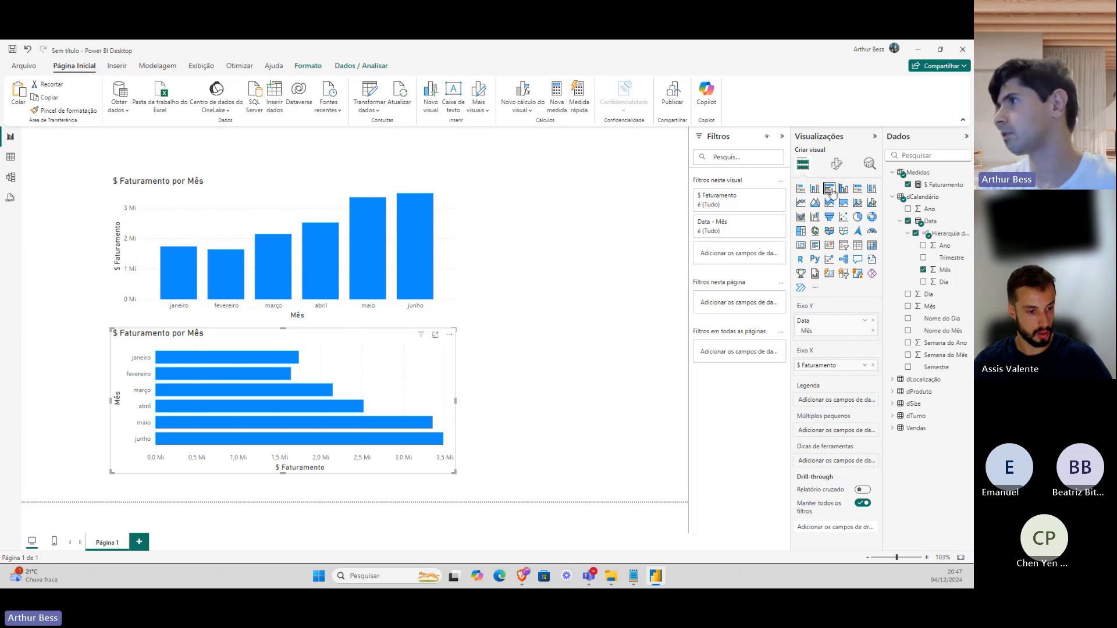
pyautogui.click(916, 233)
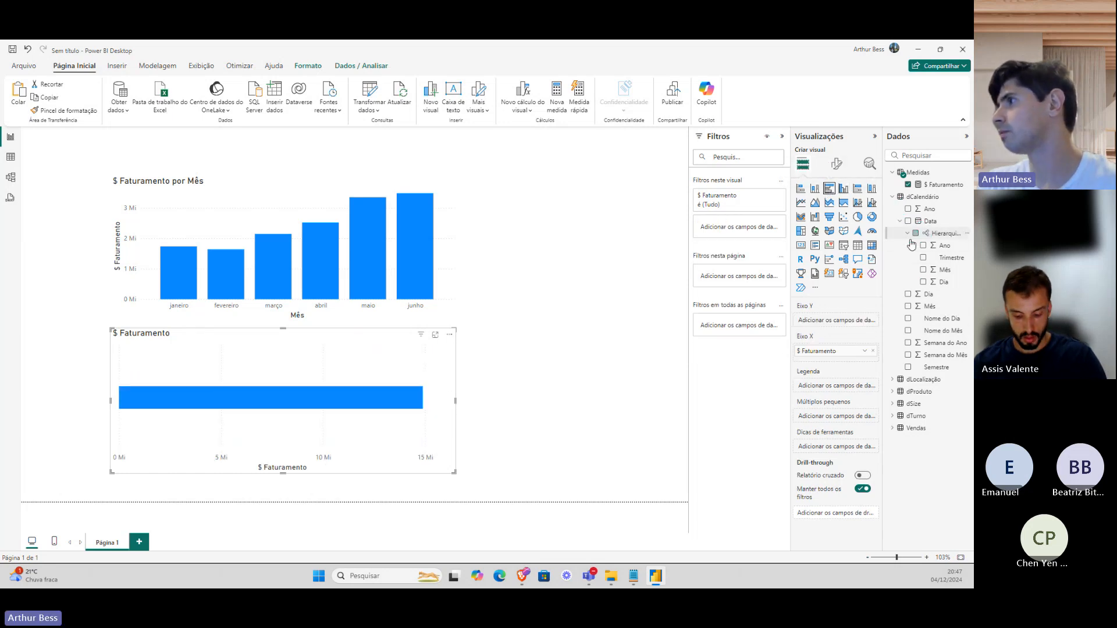
pyautogui.click(893, 416)
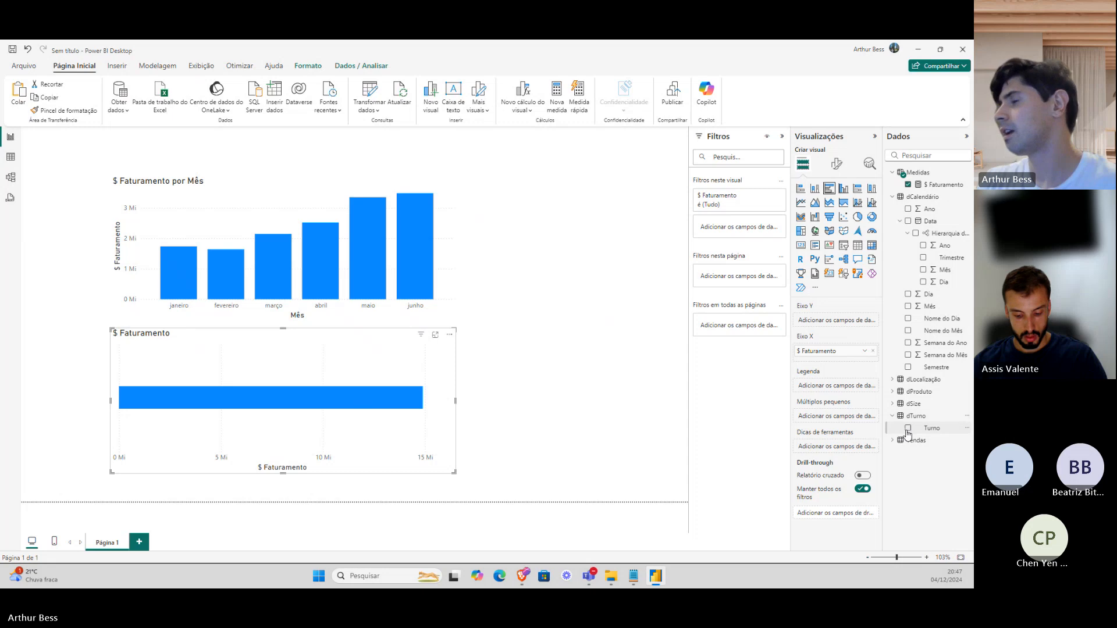
pyautogui.click(908, 428)
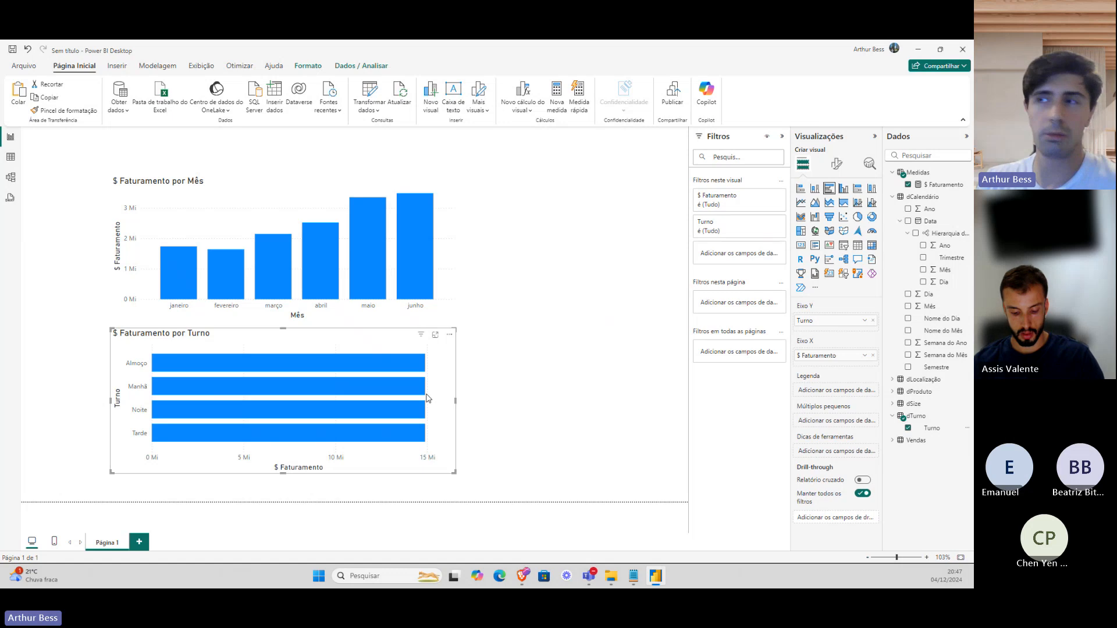
pyautogui.moveTo(415, 364)
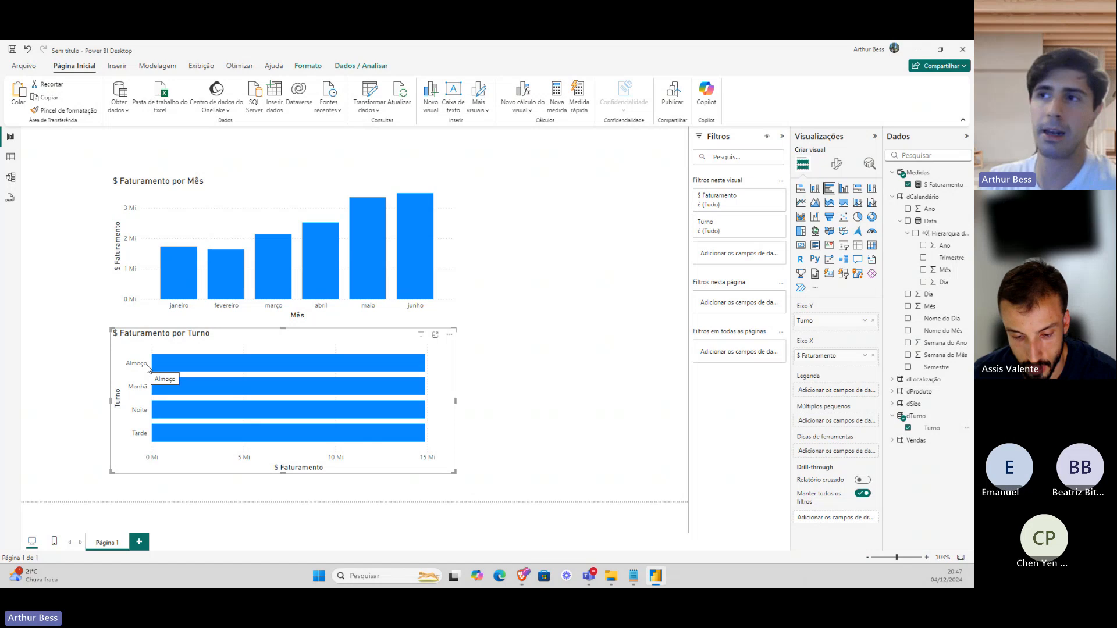
# Relate dTurno Turno to Vendas Turno in the model diagram, then return to the report.
pyautogui.click(10, 177)
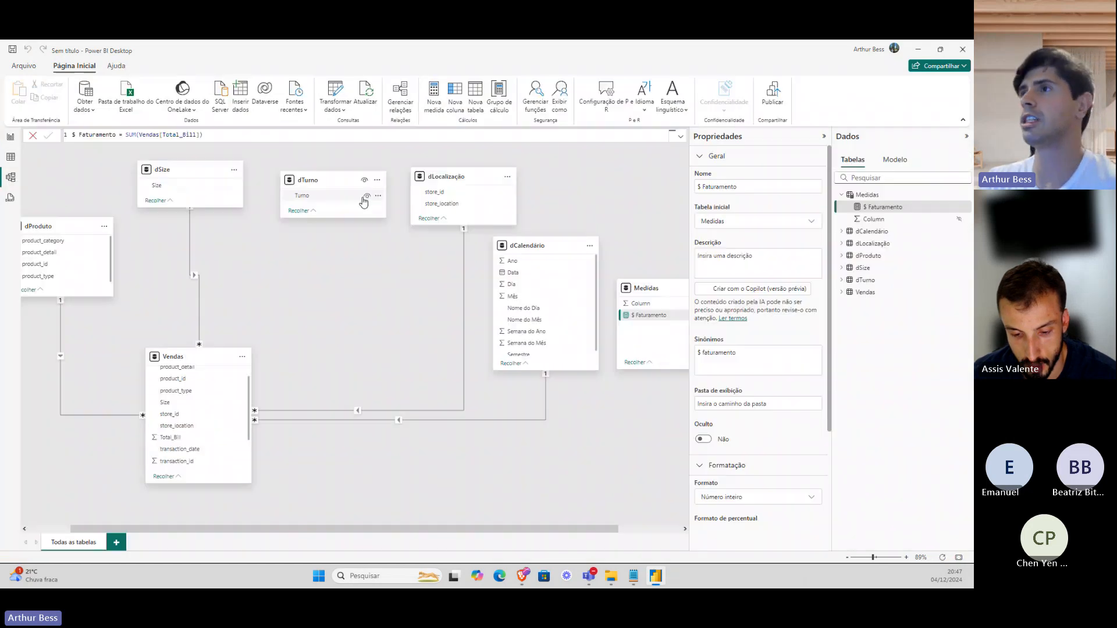
pyautogui.moveTo(336, 196); pyautogui.dragTo(185, 416)
pyautogui.moveTo(321, 199); pyautogui.dragTo(215, 460)
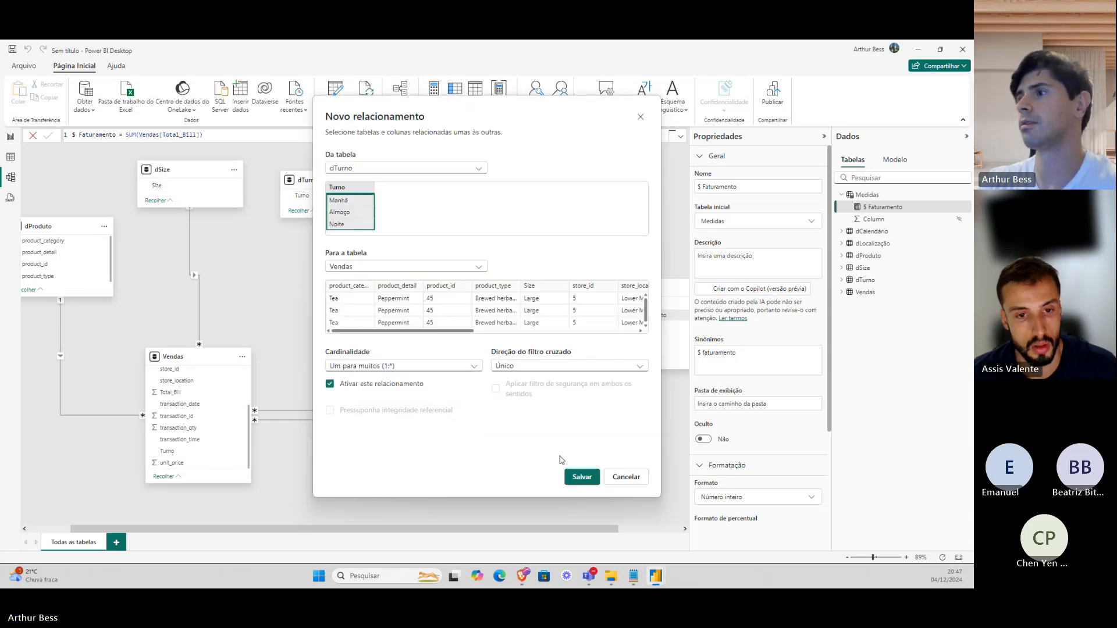
pyautogui.click(582, 477)
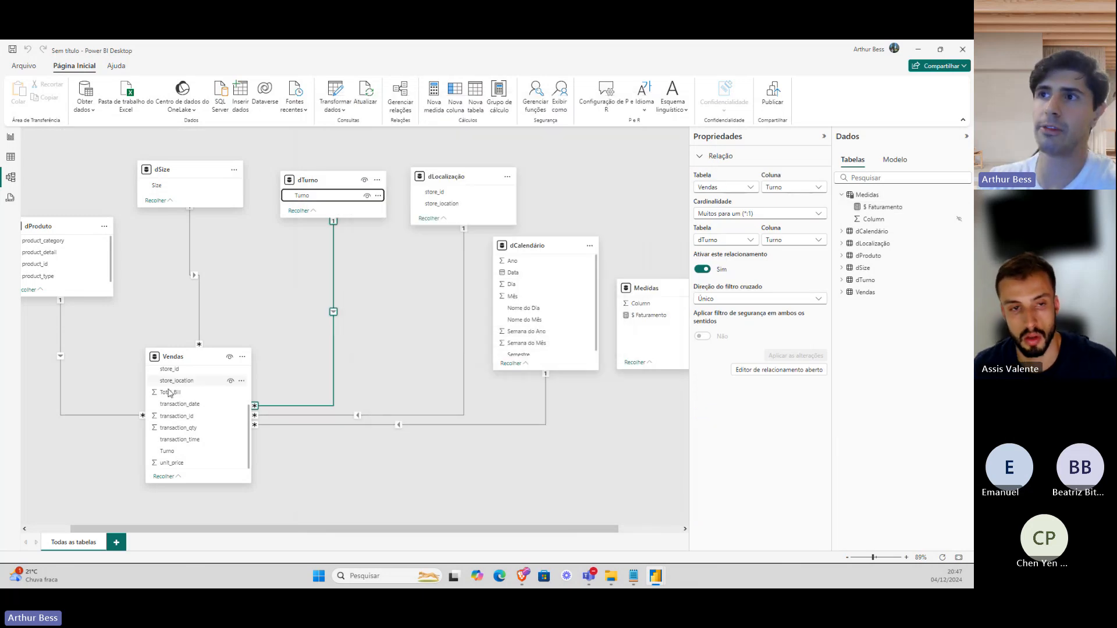
pyautogui.click(11, 137)
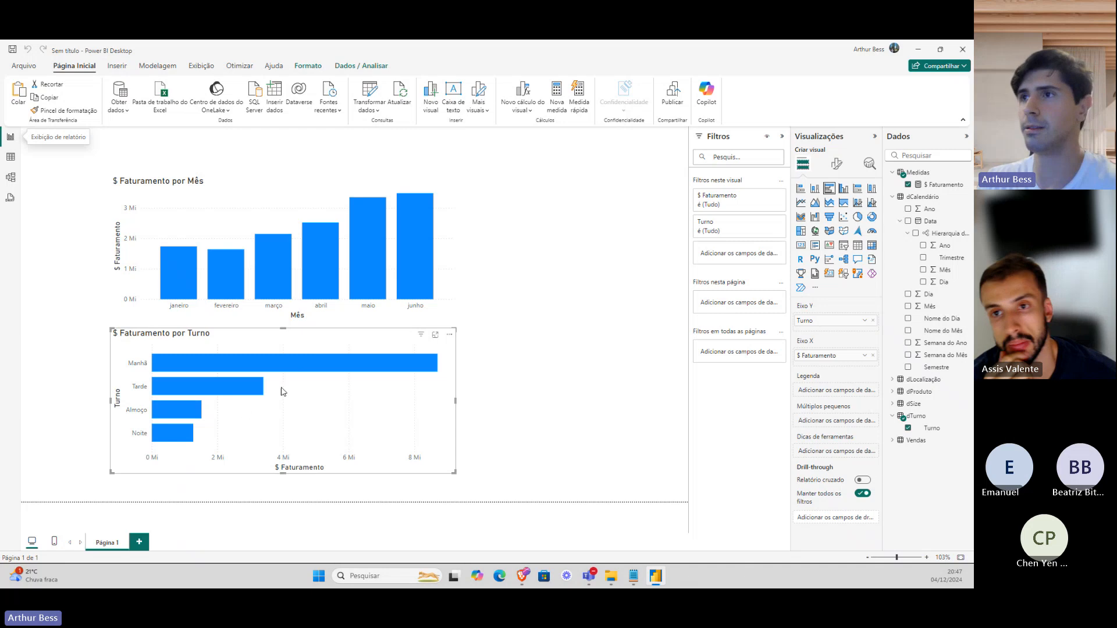
# Try moving the shift chart, undo the move, and open the table data view.
pyautogui.moveTo(325, 372)
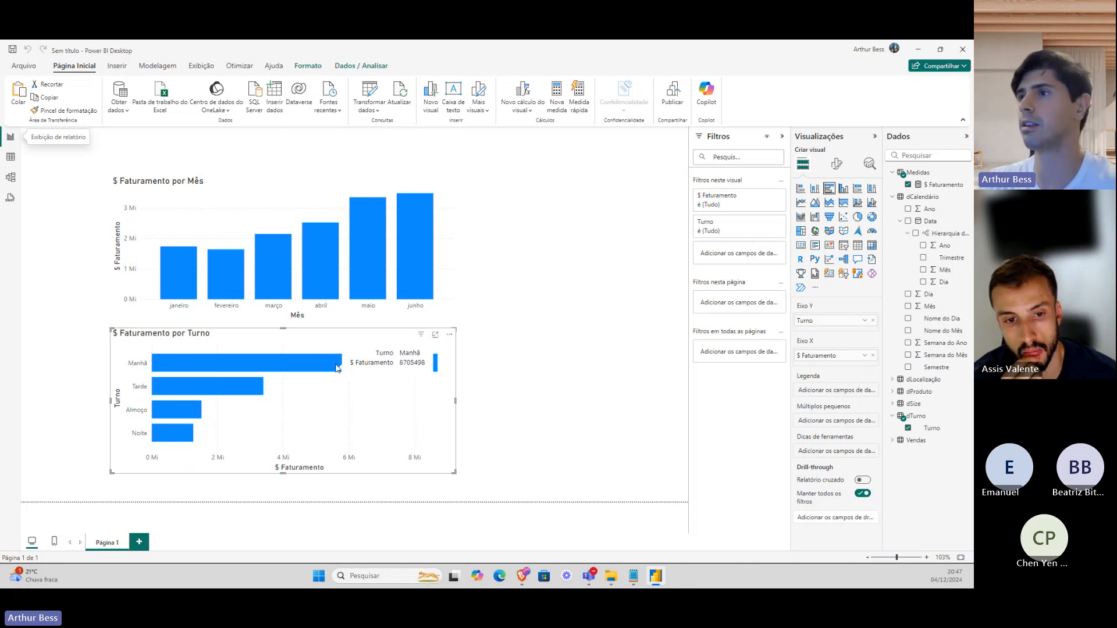
pyautogui.moveTo(337, 342); pyautogui.dragTo(499, 220)
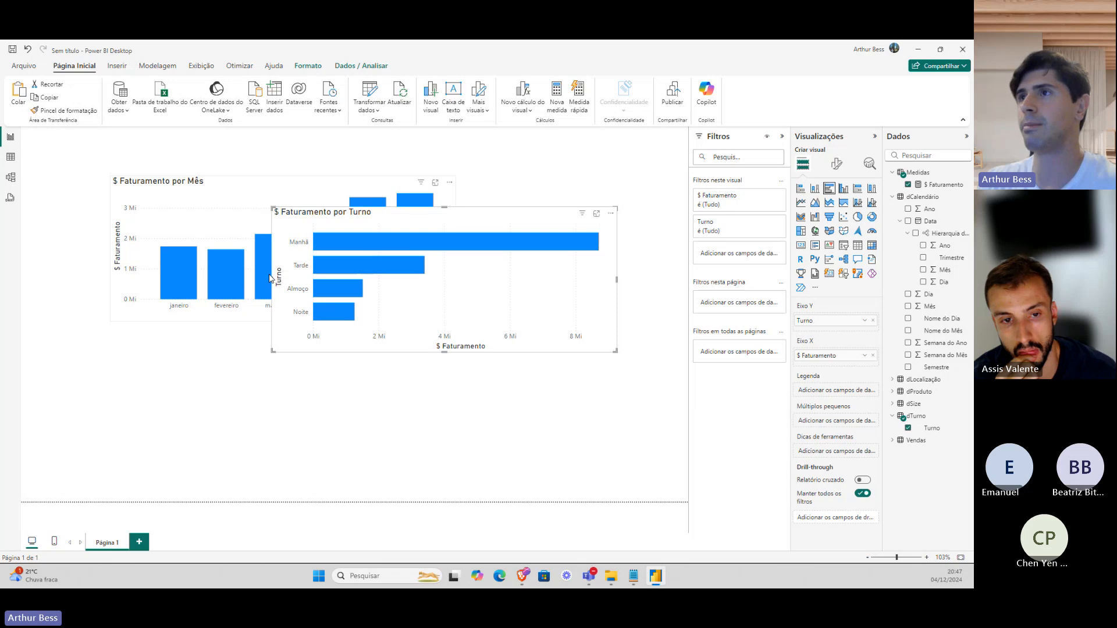
pyautogui.hotkey('ctrl', 'z')
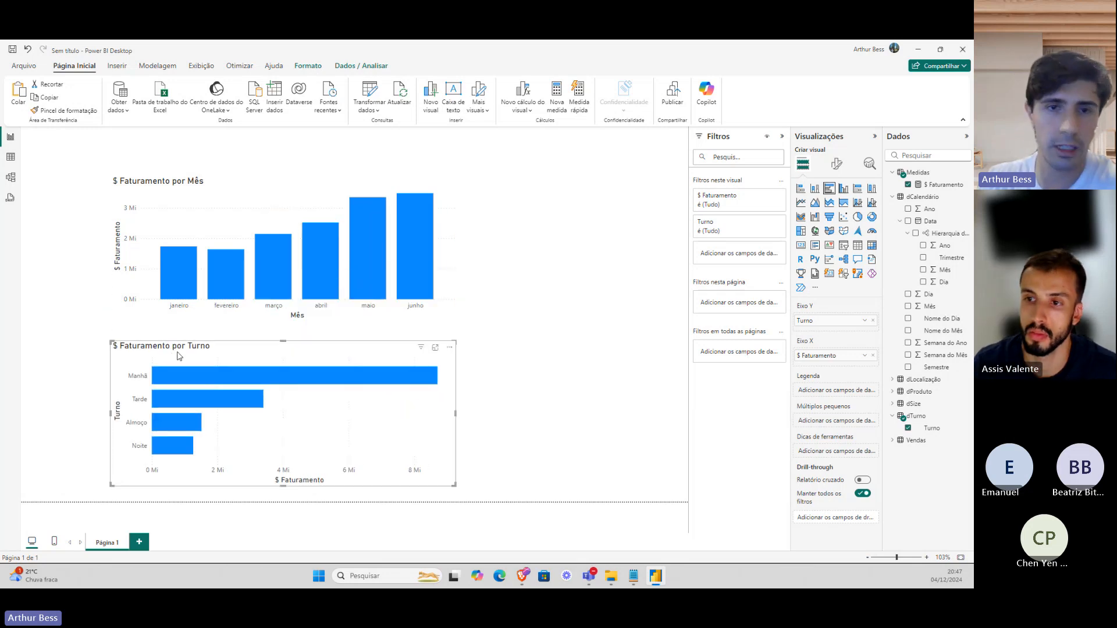
pyautogui.click(14, 157)
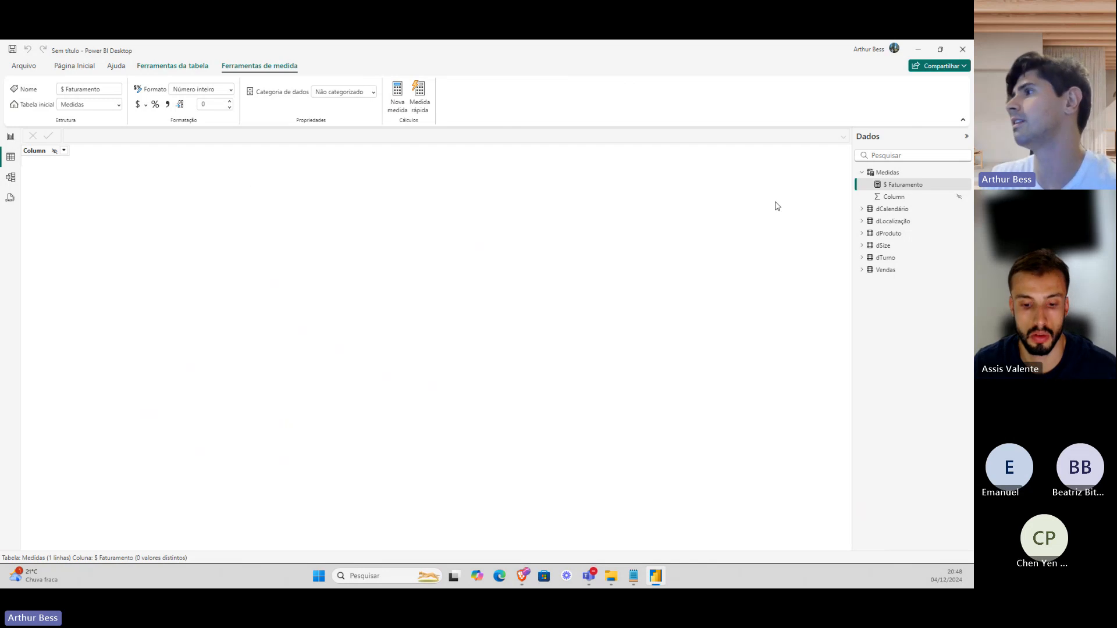
# Show the Vendas table and select its Total_Bill, transaction_qty and transaction_id columns.
pyautogui.click(880, 271)
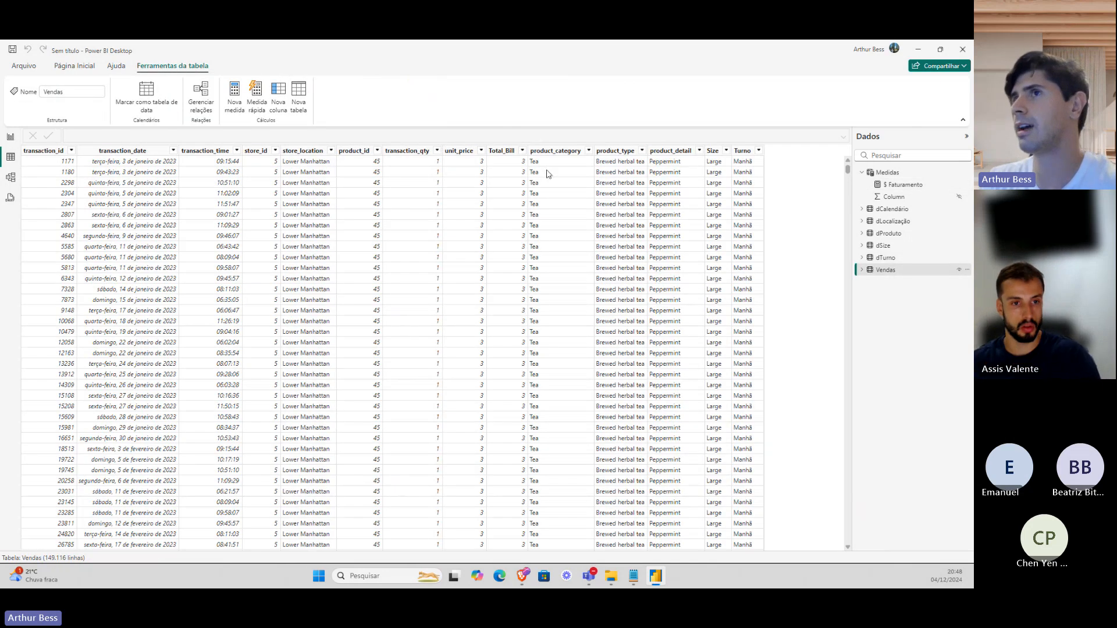
pyautogui.click(507, 152)
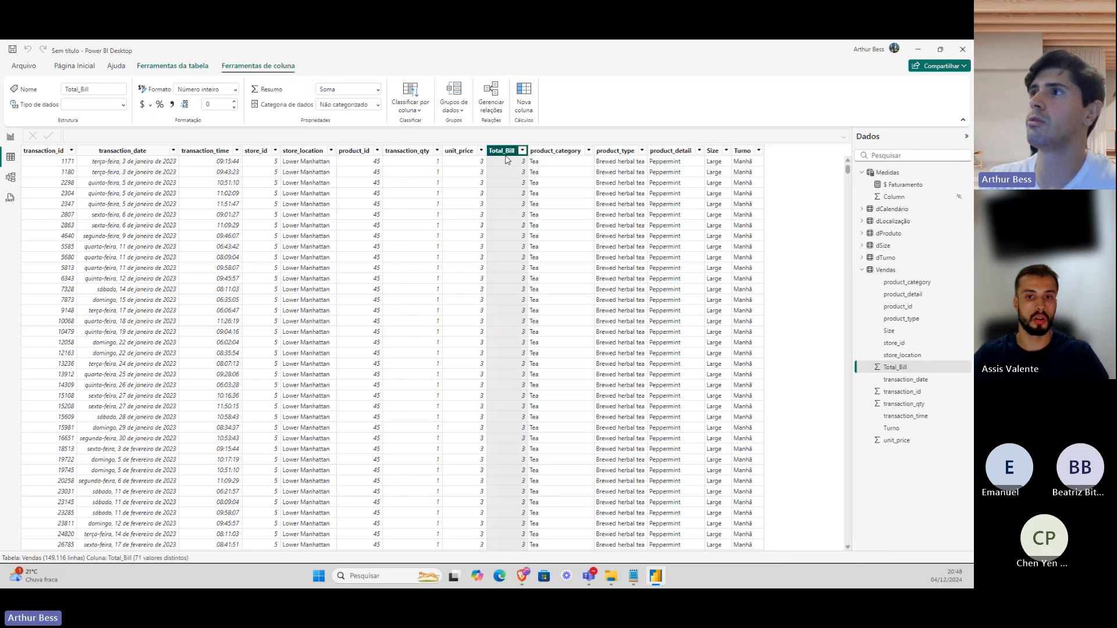
pyautogui.click(416, 147)
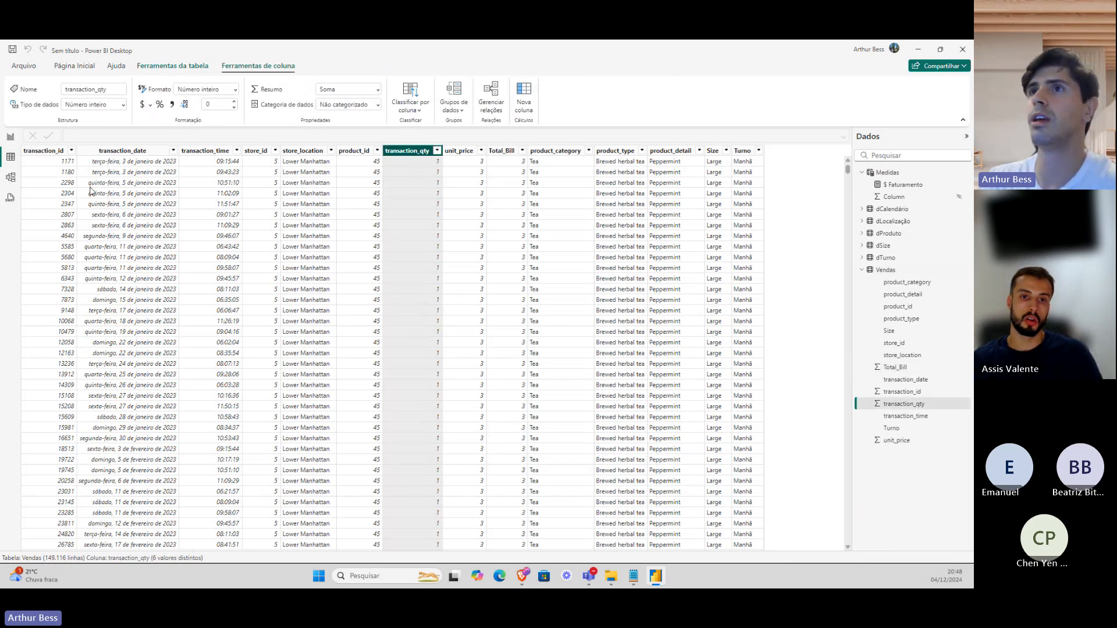
pyautogui.click(68, 169)
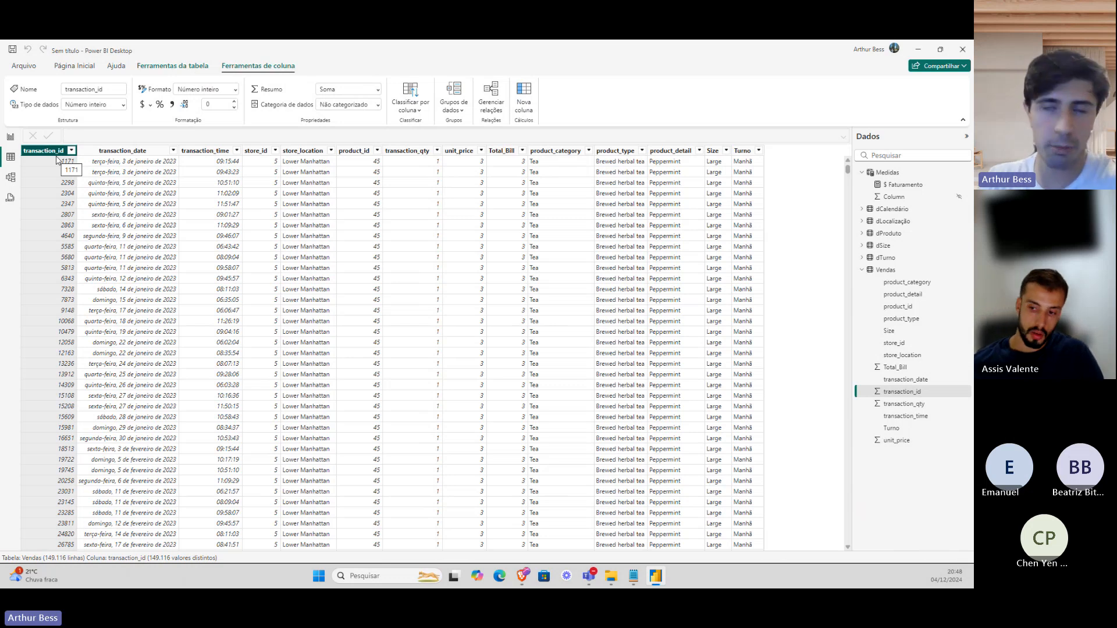
# Add a new measure to the Medidas table, naming it Qnt Vendas and starting a SUM over Vendas.
pyautogui.click(10, 138)
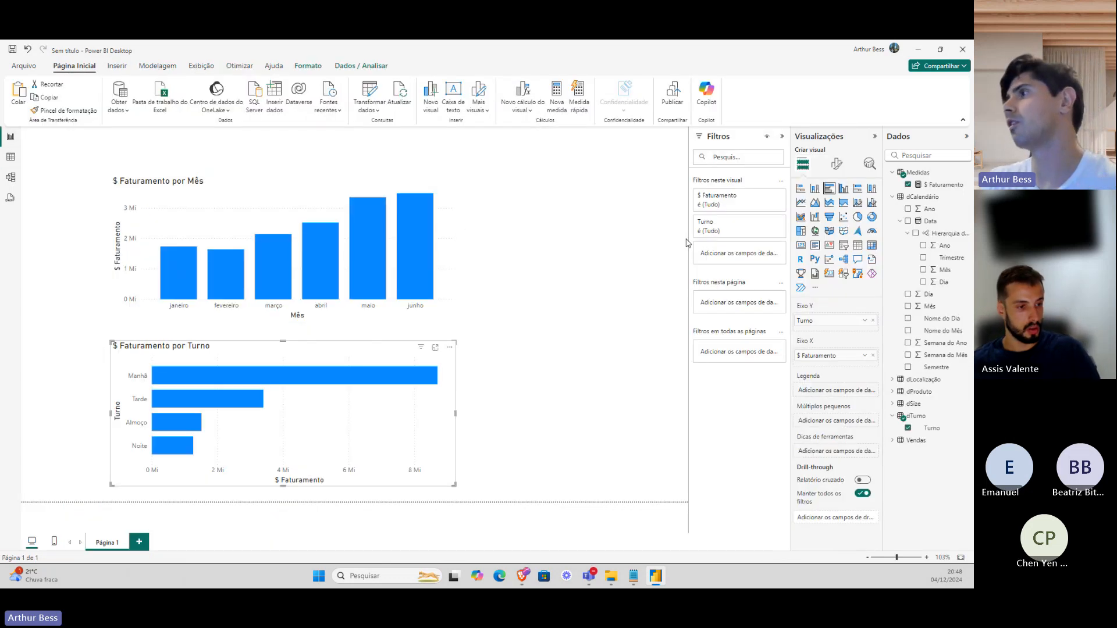
pyautogui.rightClick(919, 174)
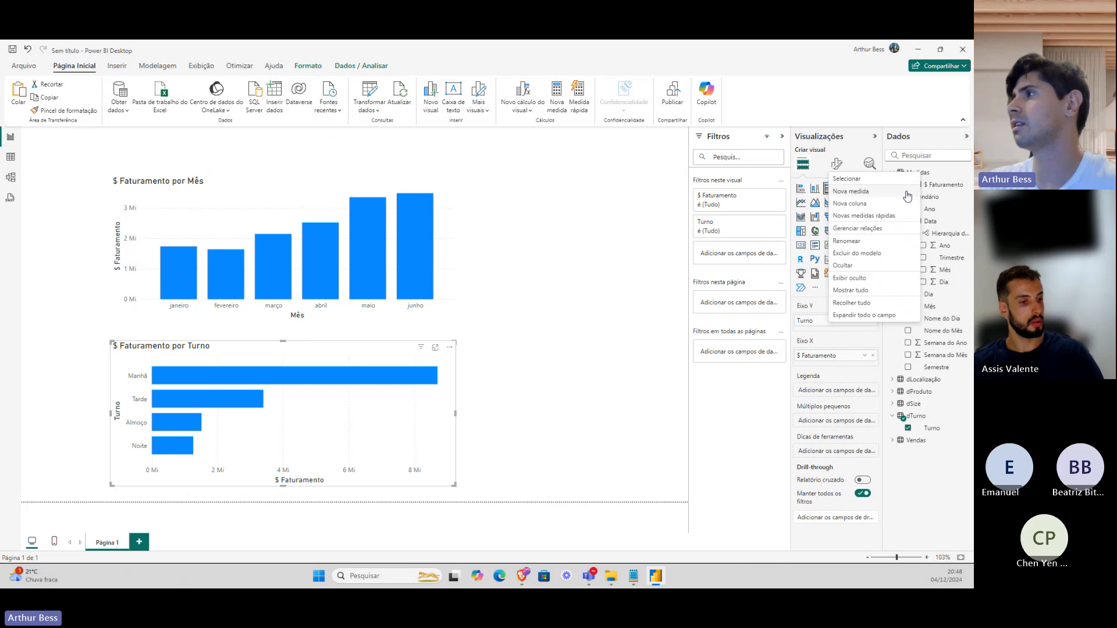
pyautogui.click(906, 192)
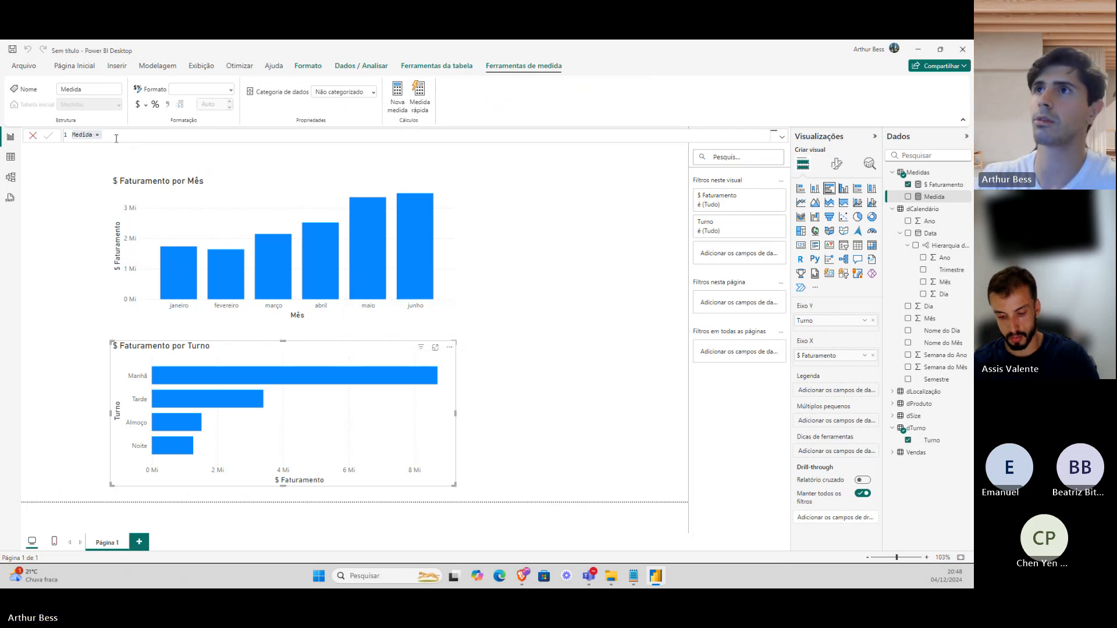
pyautogui.write('Qnt Vends')
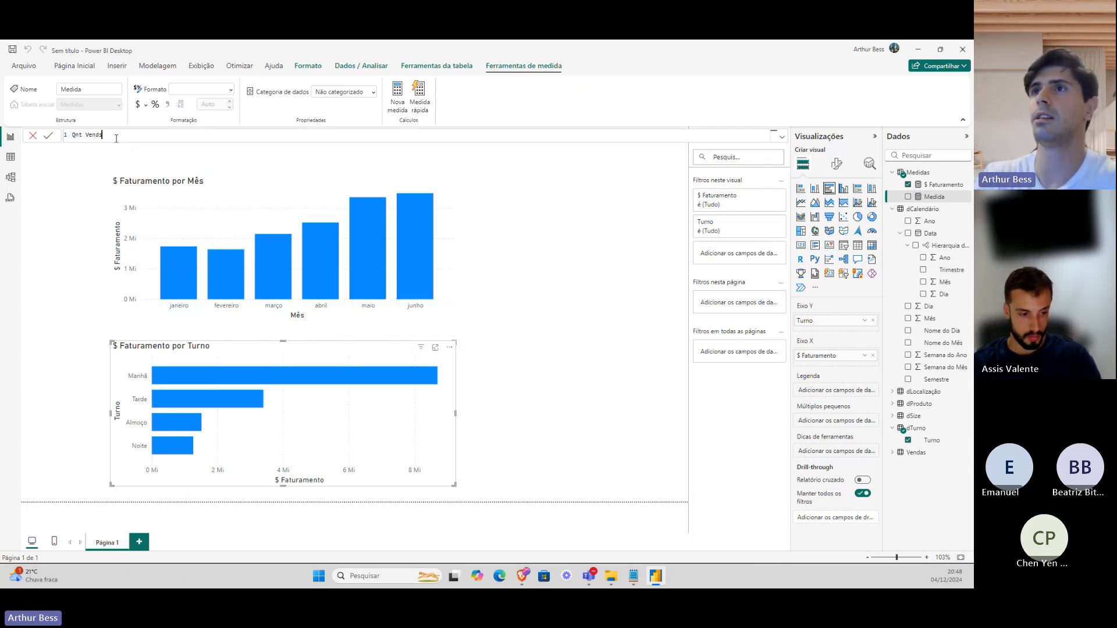
pyautogui.press('BackSpace')
pyautogui.write('as ')
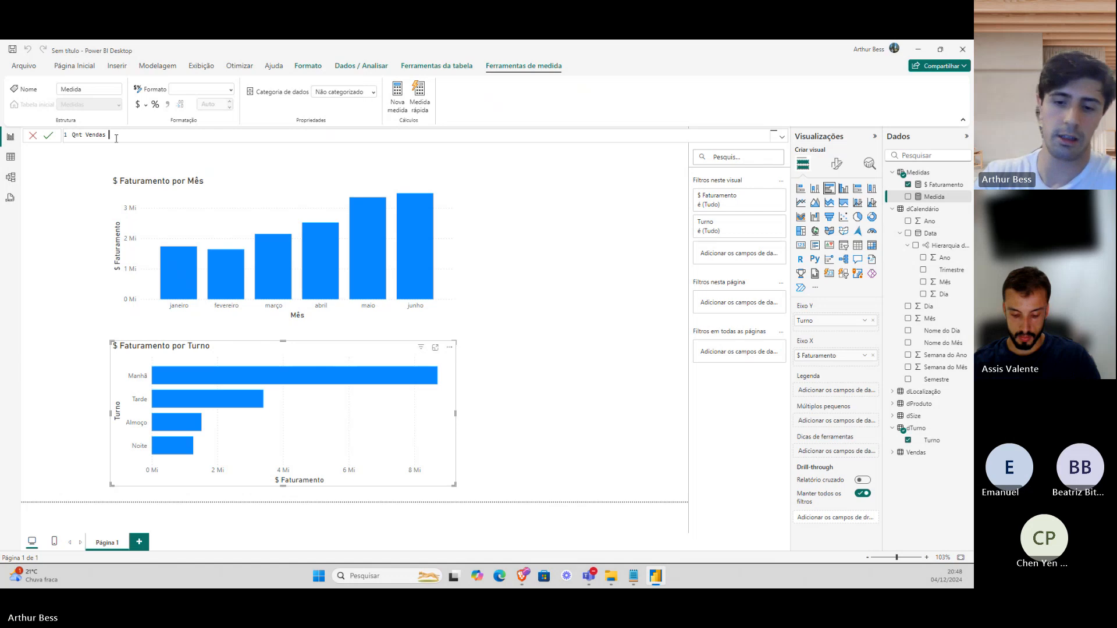
pyautogui.write('= SUM(')
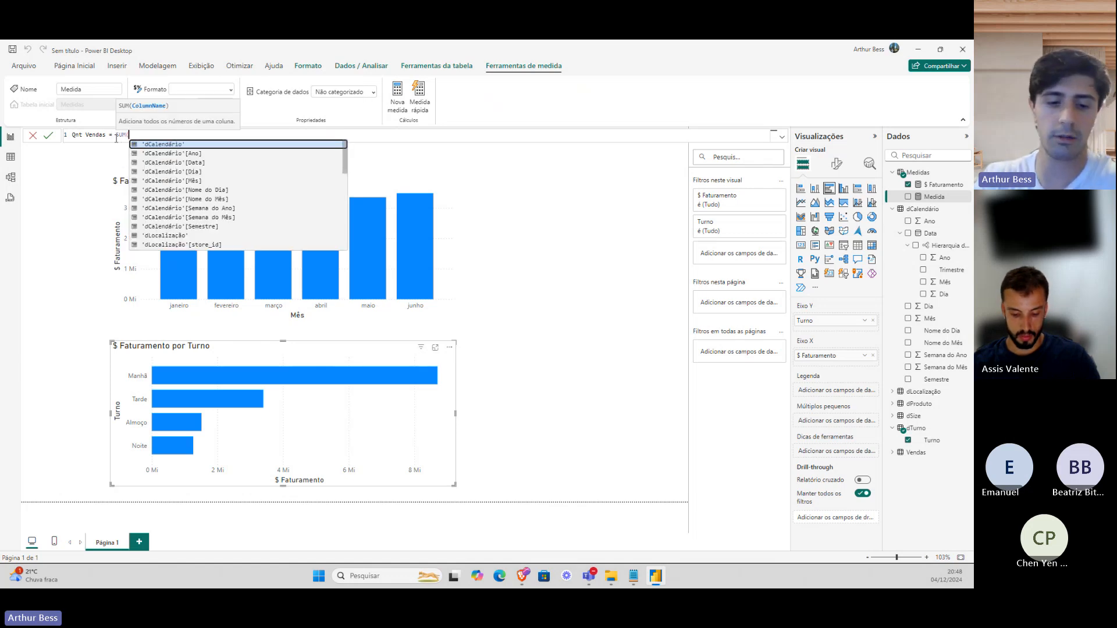
pyautogui.write('vendas')
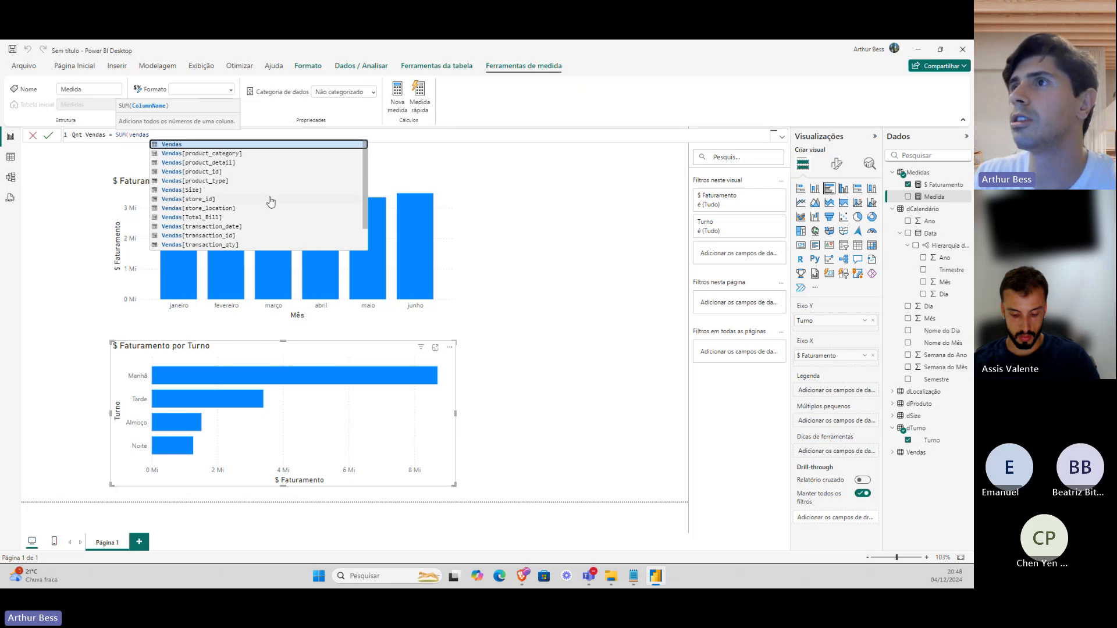
# Complete and commit the formula as SUM(Vendas[transaction_qty]).
pyautogui.scroll(-1, 231, 179)
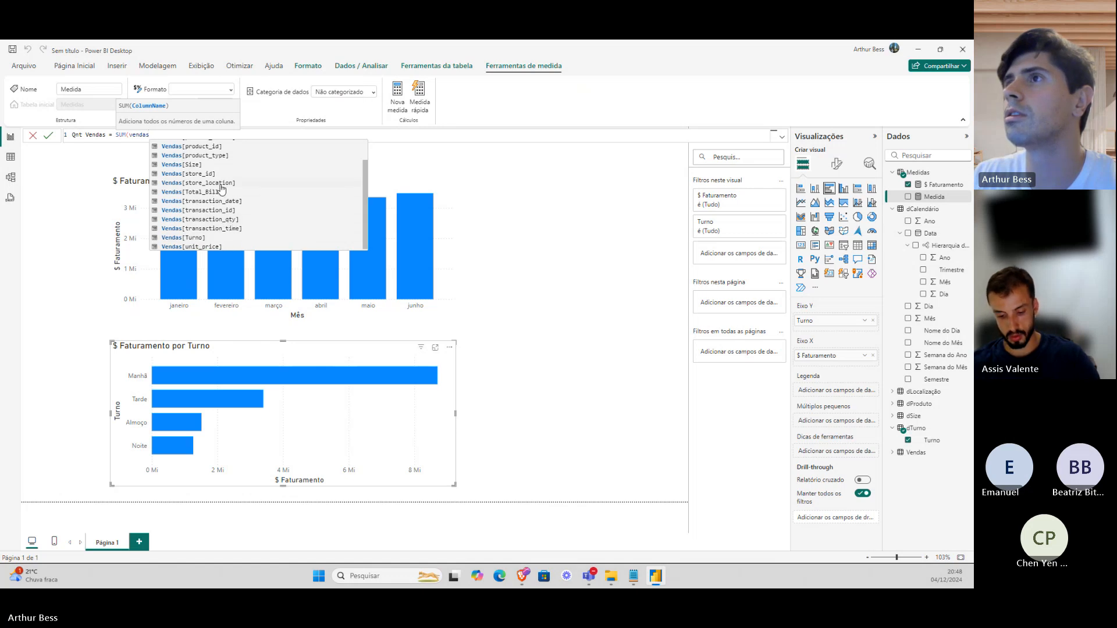
pyautogui.scroll(1, 222, 188)
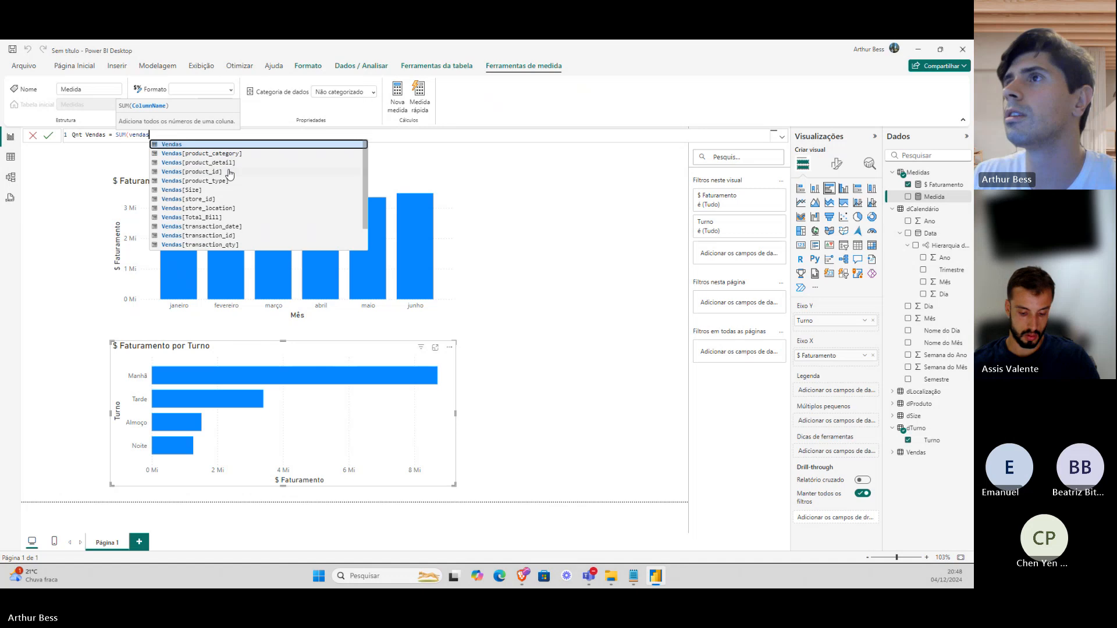
pyautogui.scroll(-1, 229, 175)
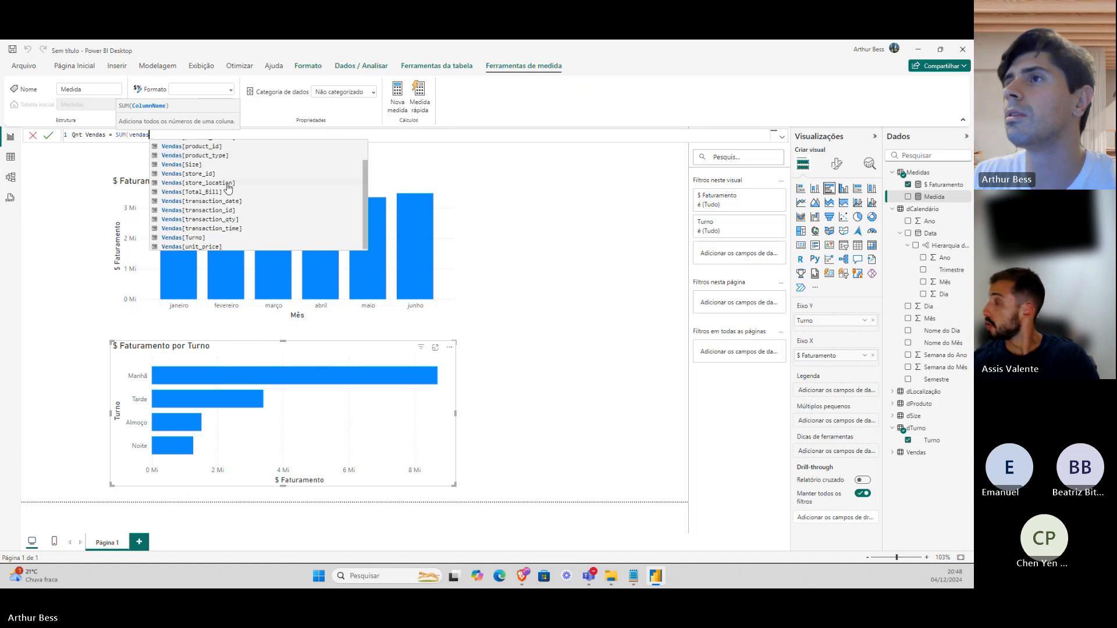
pyautogui.click(233, 222)
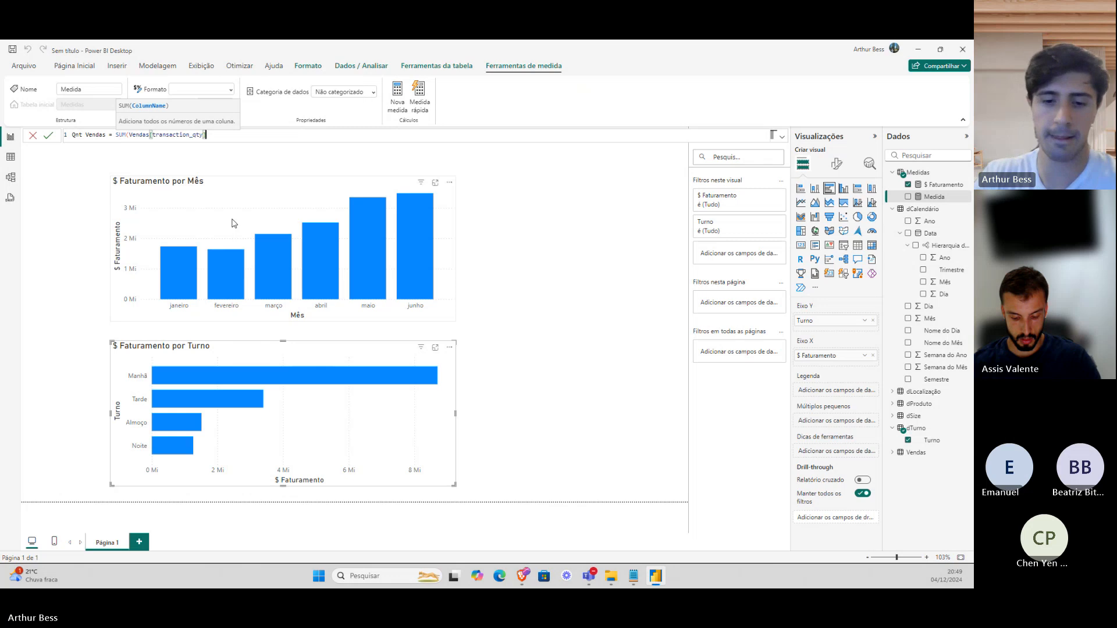
pyautogui.write(')')
pyautogui.press('Return')
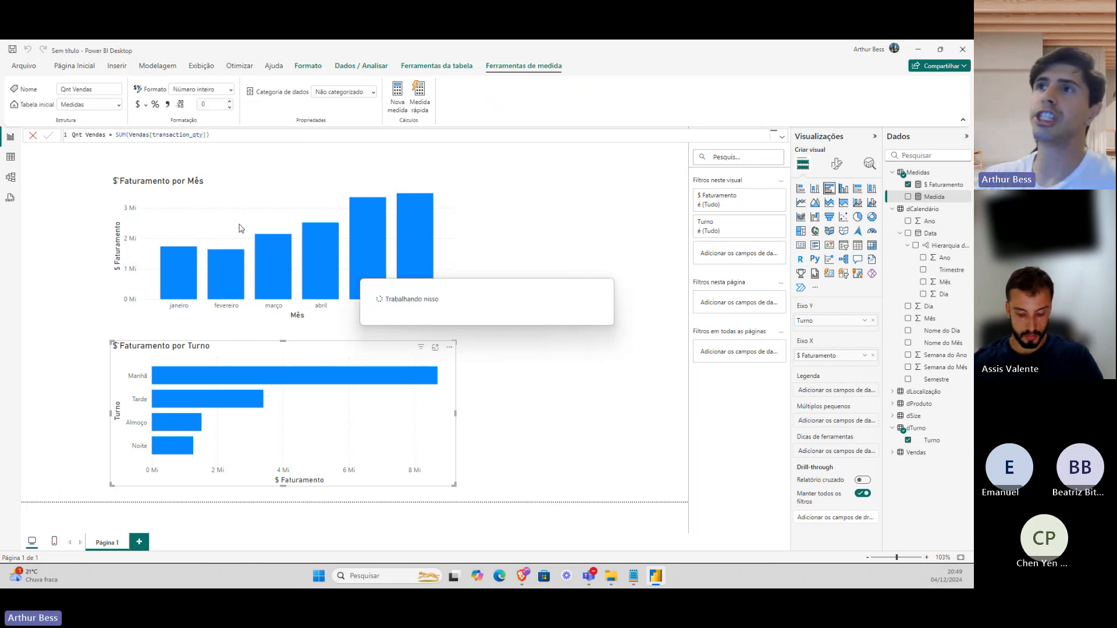
pyautogui.press('Return')
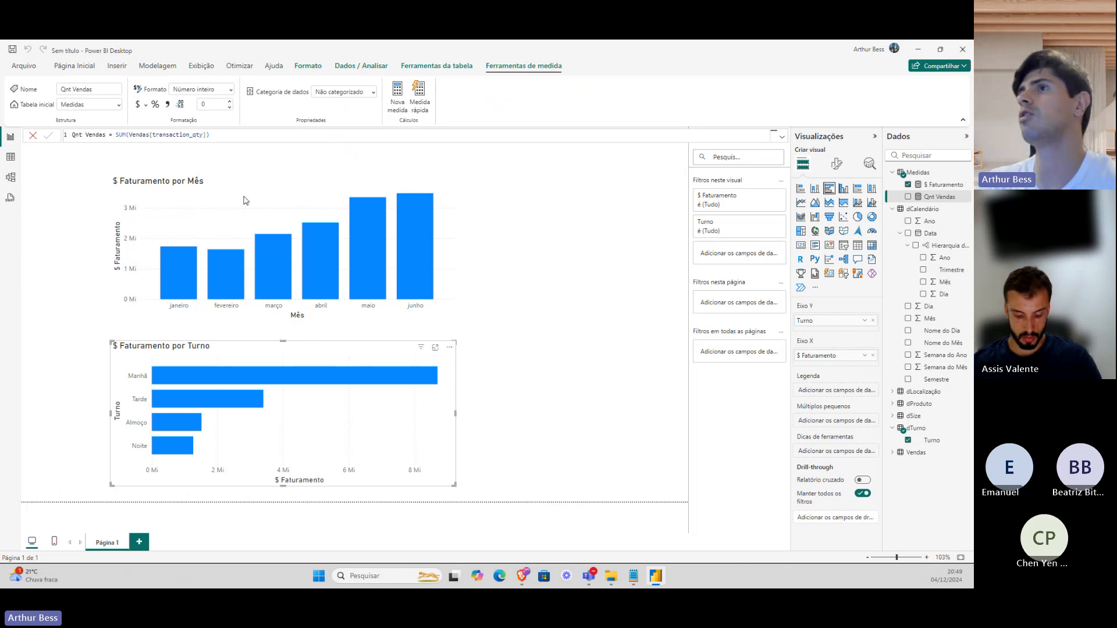
pyautogui.click(244, 201)
# Shorten the monthly chart, then narrow the revenue-by-shift chart and move it to the right.
pyautogui.moveTo(283, 170); pyautogui.dragTo(281, 218)
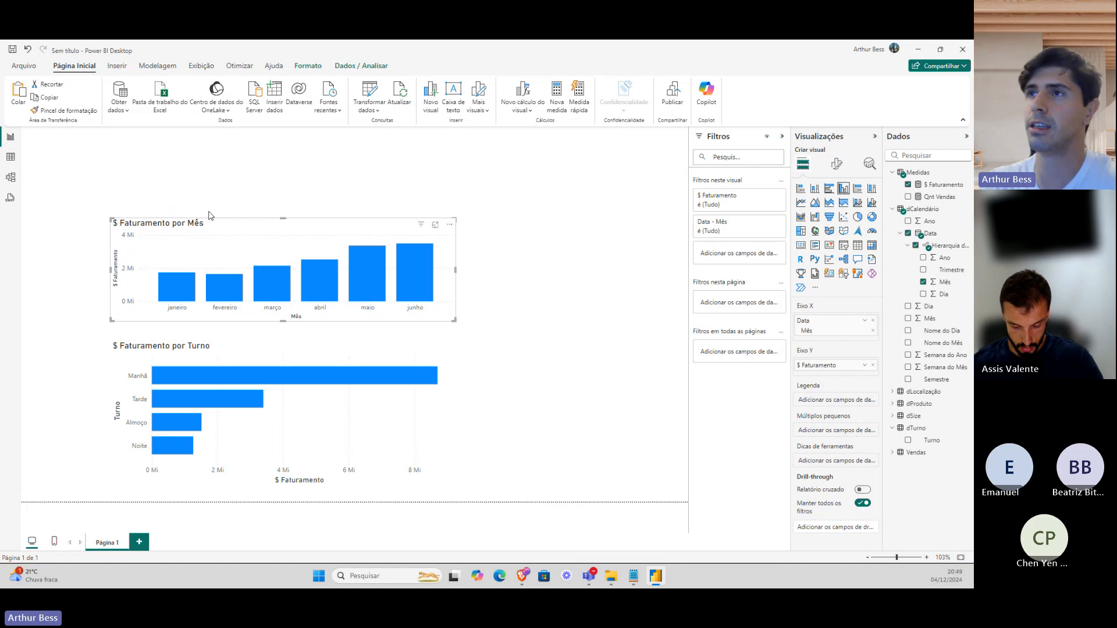
pyautogui.click(114, 415)
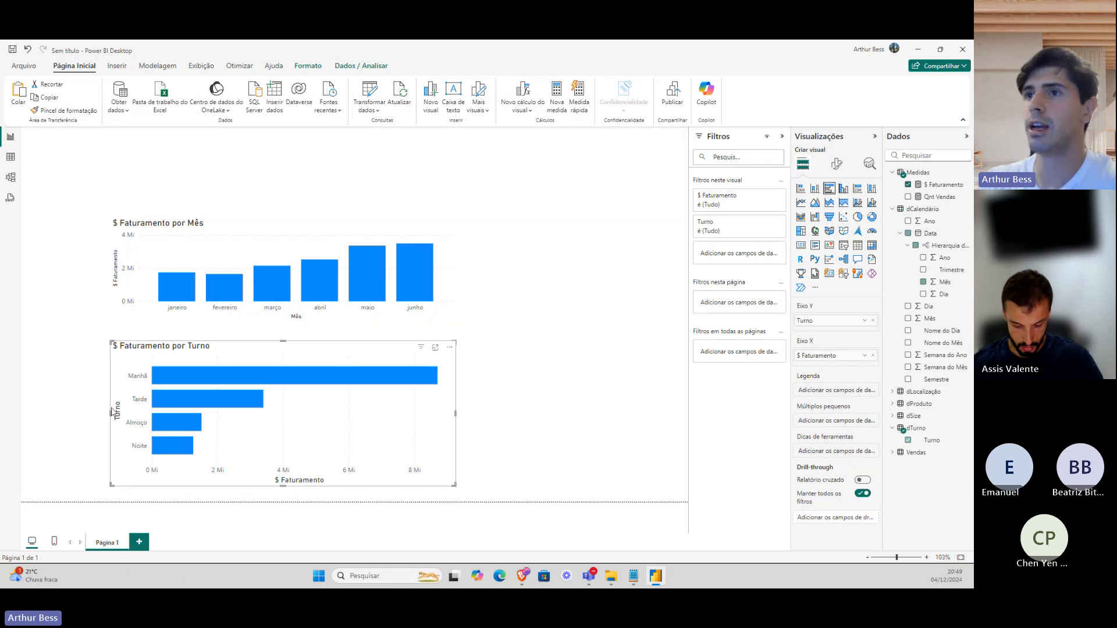
pyautogui.moveTo(113, 414); pyautogui.dragTo(284, 411)
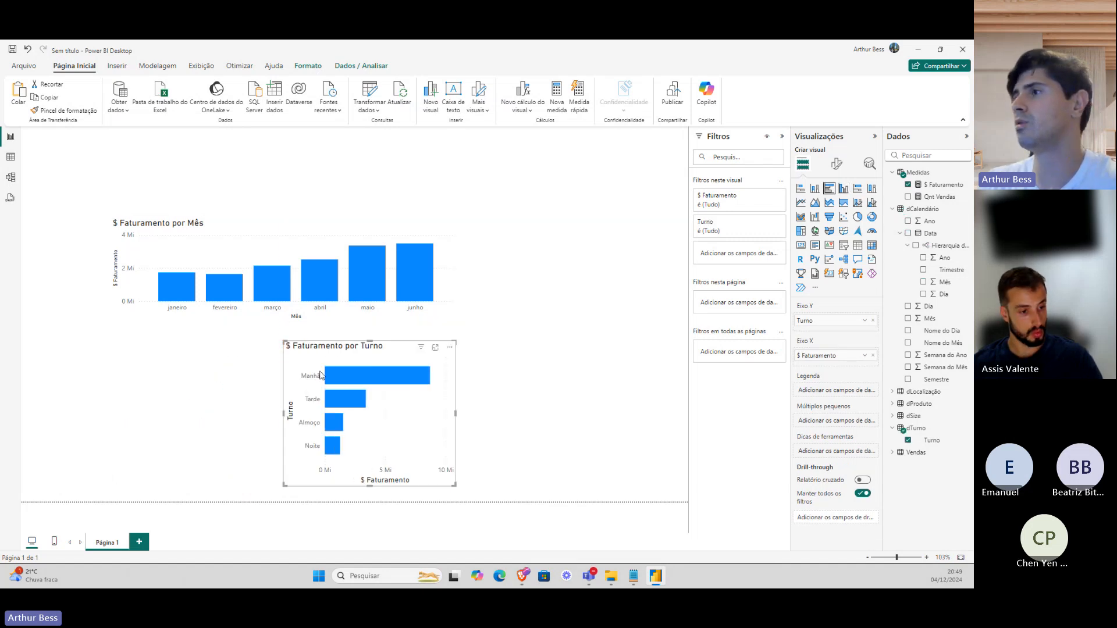
pyautogui.moveTo(320, 376); pyautogui.dragTo(522, 371)
pyautogui.press('Escape')
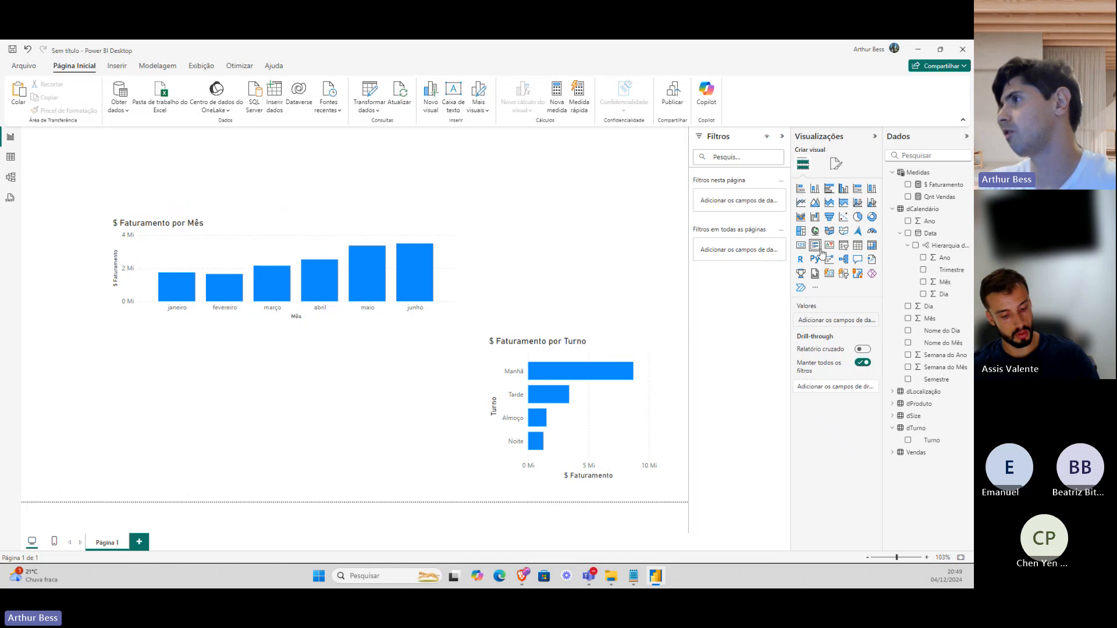
# Place a widened card at the top-left showing Qnt Vendas beside $ Faturamento, with the monthly chart aligned below.
pyautogui.click(829, 273)
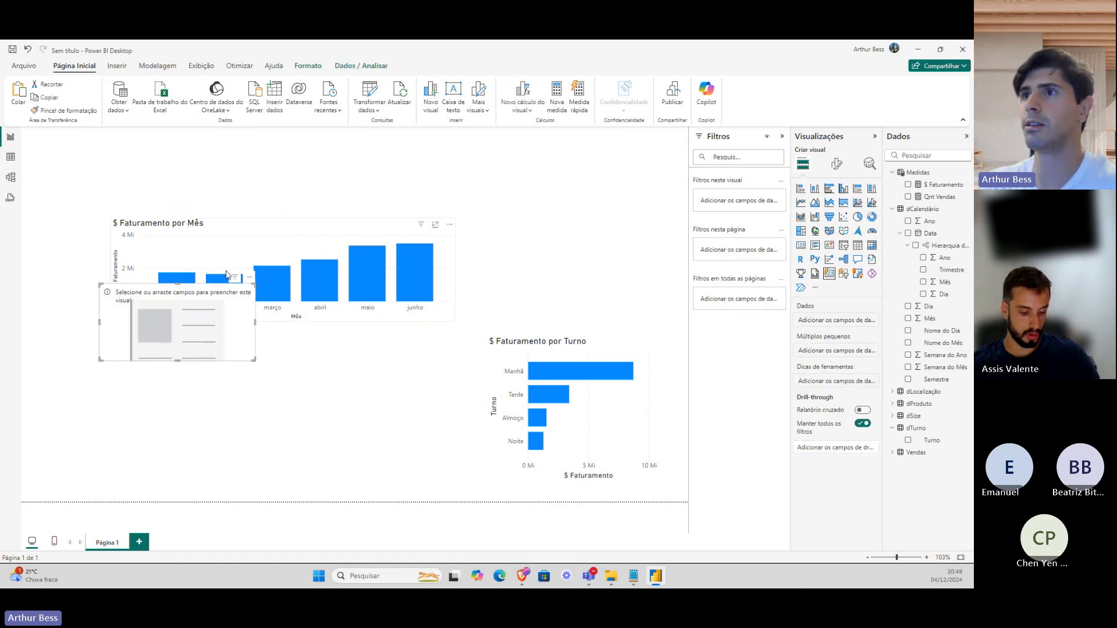
pyautogui.moveTo(227, 275); pyautogui.dragTo(248, 124)
pyautogui.moveTo(247, 231); pyautogui.dragTo(247, 252)
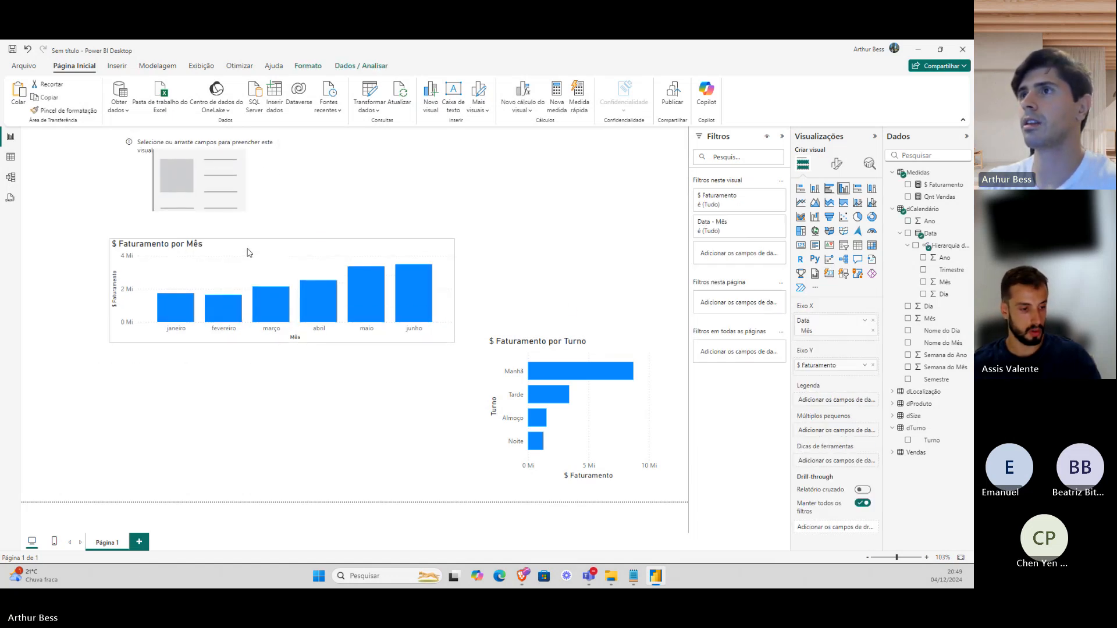
pyautogui.click(276, 174)
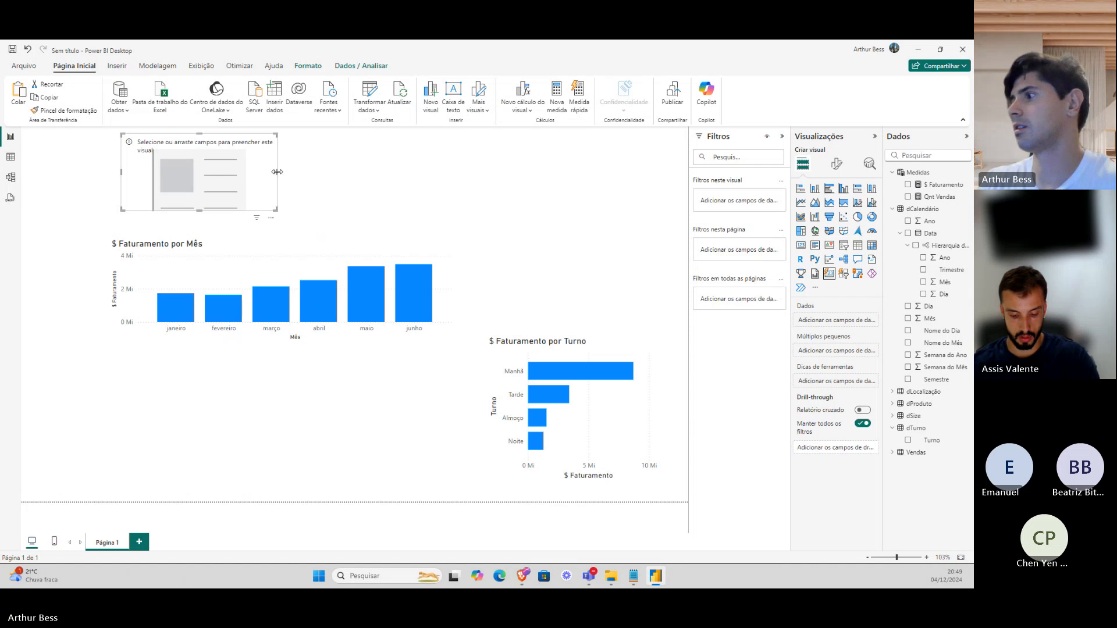
pyautogui.moveTo(277, 172); pyautogui.dragTo(469, 172)
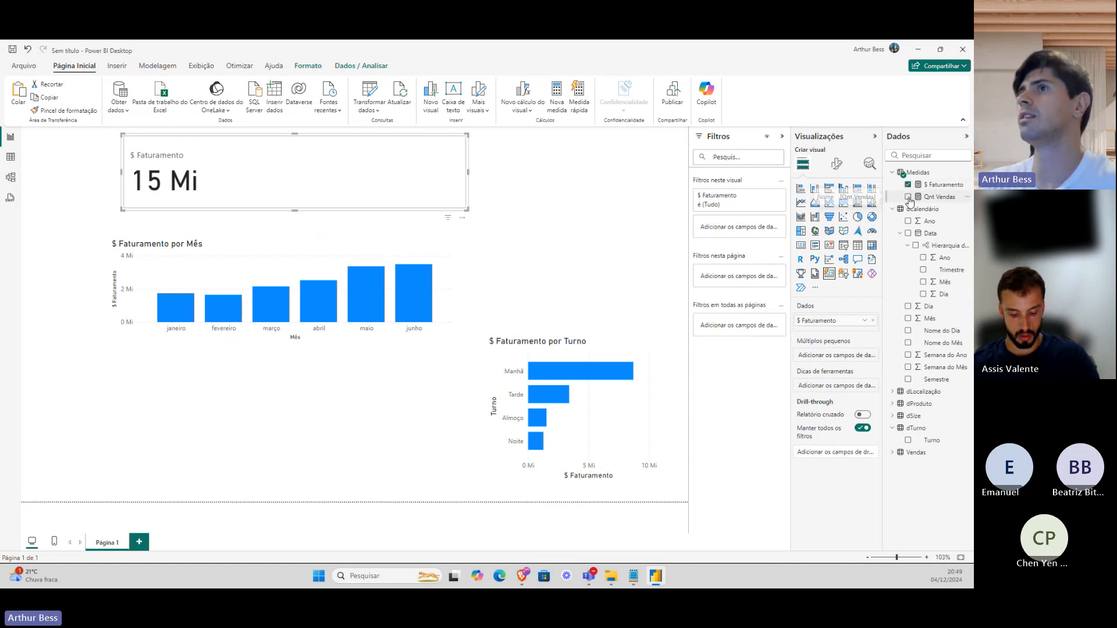
pyautogui.click(908, 197)
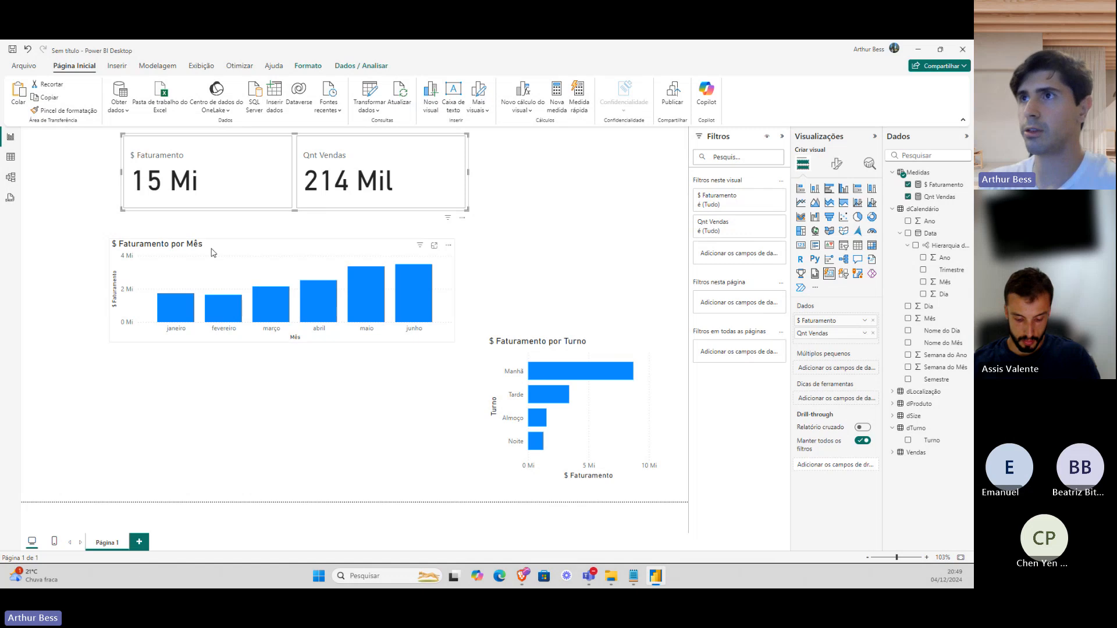
pyautogui.moveTo(217, 254); pyautogui.dragTo(228, 246)
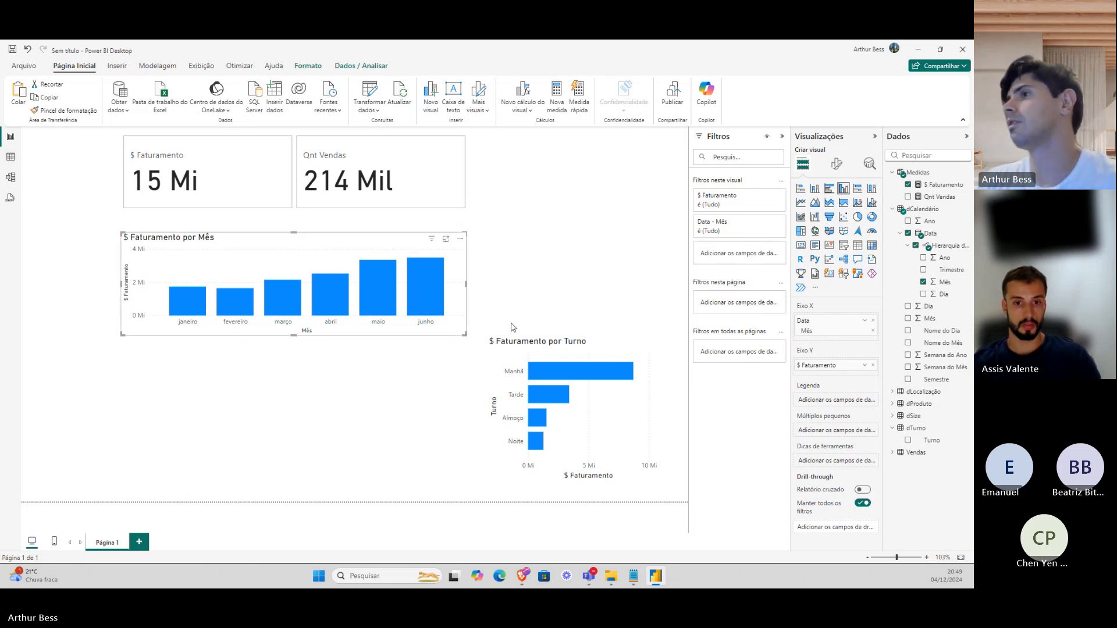
# Insert a clustered bar chart and position it on the right side beside the cards.
pyautogui.click(529, 349)
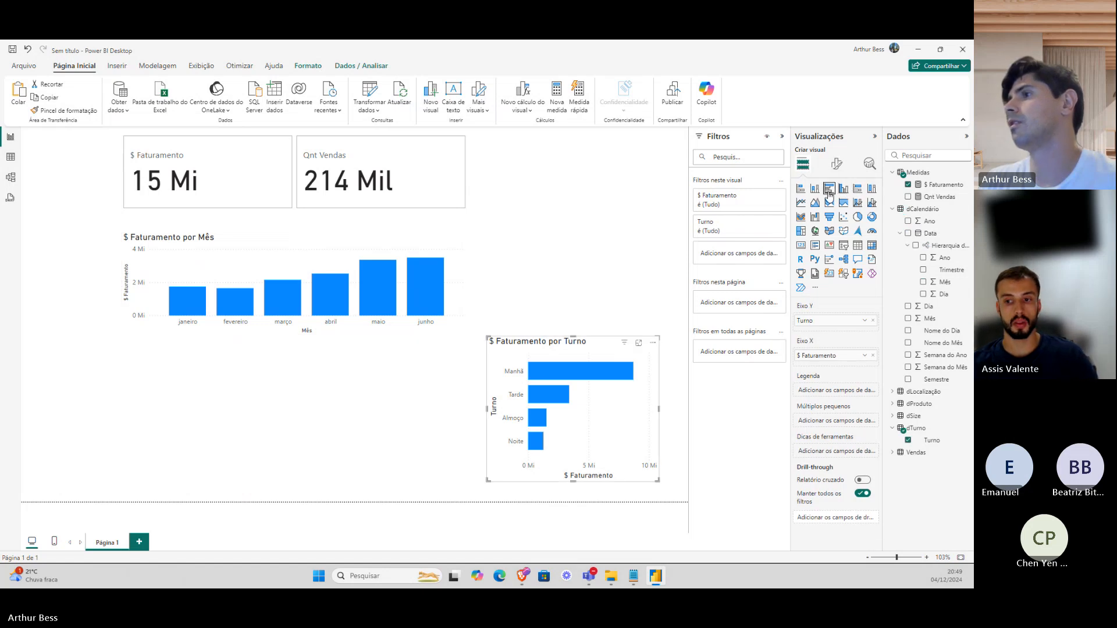
pyautogui.click(659, 243)
pyautogui.click(829, 188)
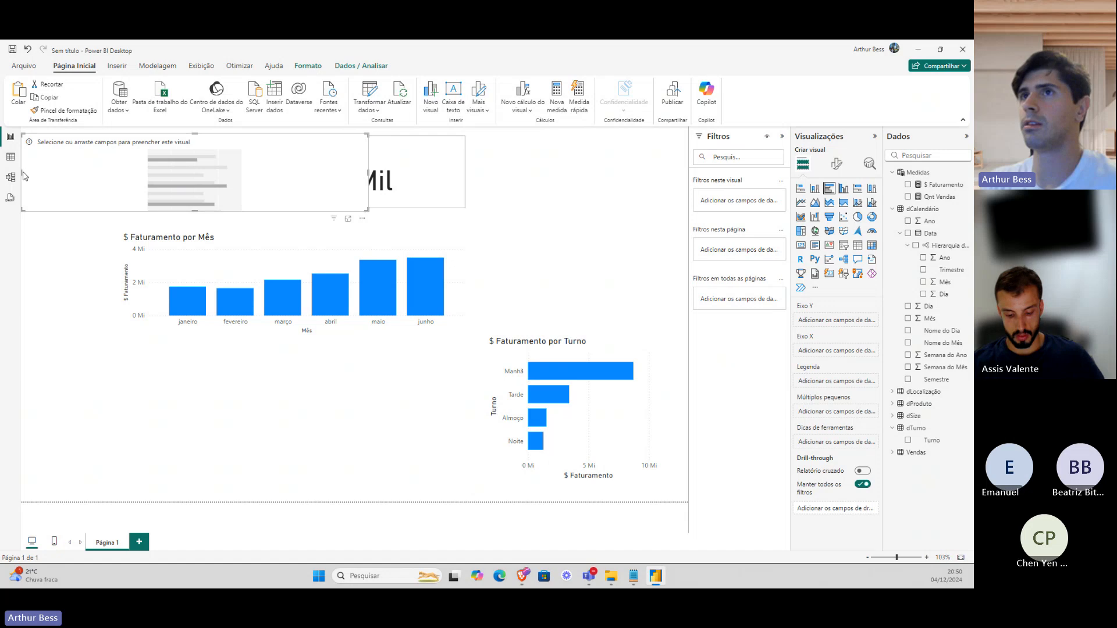
pyautogui.moveTo(21, 173); pyautogui.dragTo(537, 200)
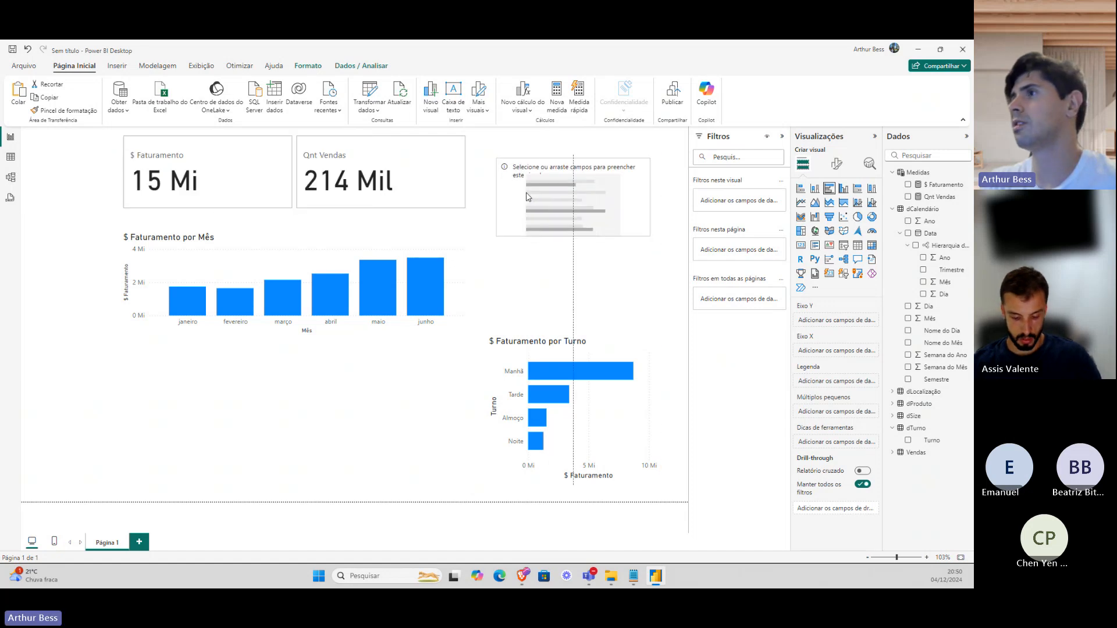
pyautogui.moveTo(570, 237); pyautogui.dragTo(570, 259)
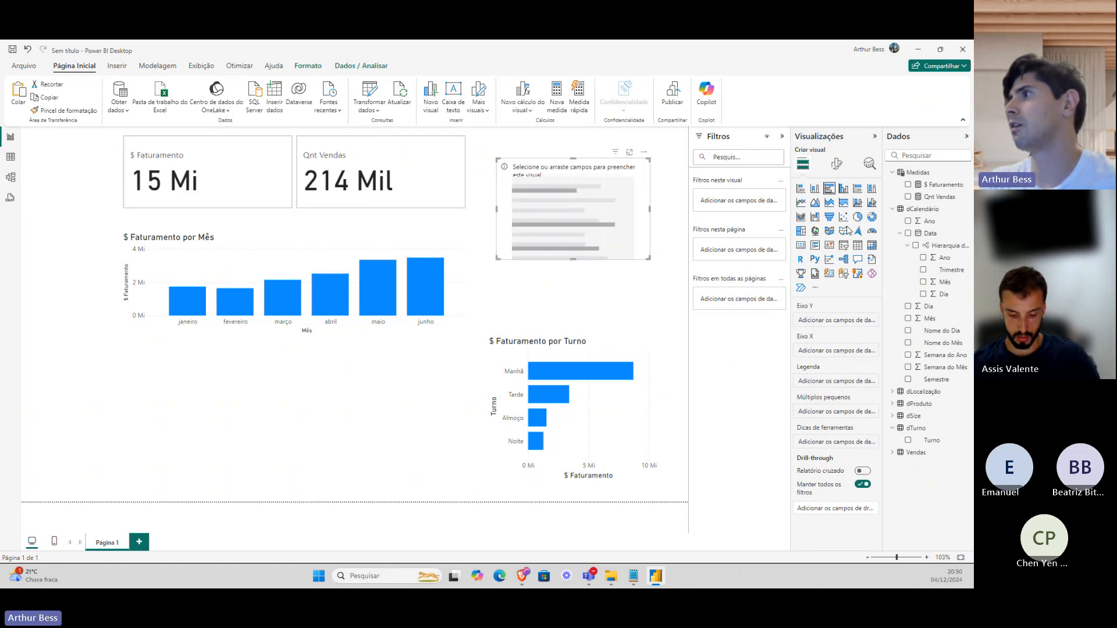
# Plot $ Faturamento by dProduto product_category, enlarging the chart to list every category and show its title.
pyautogui.click(909, 184)
pyautogui.click(905, 404)
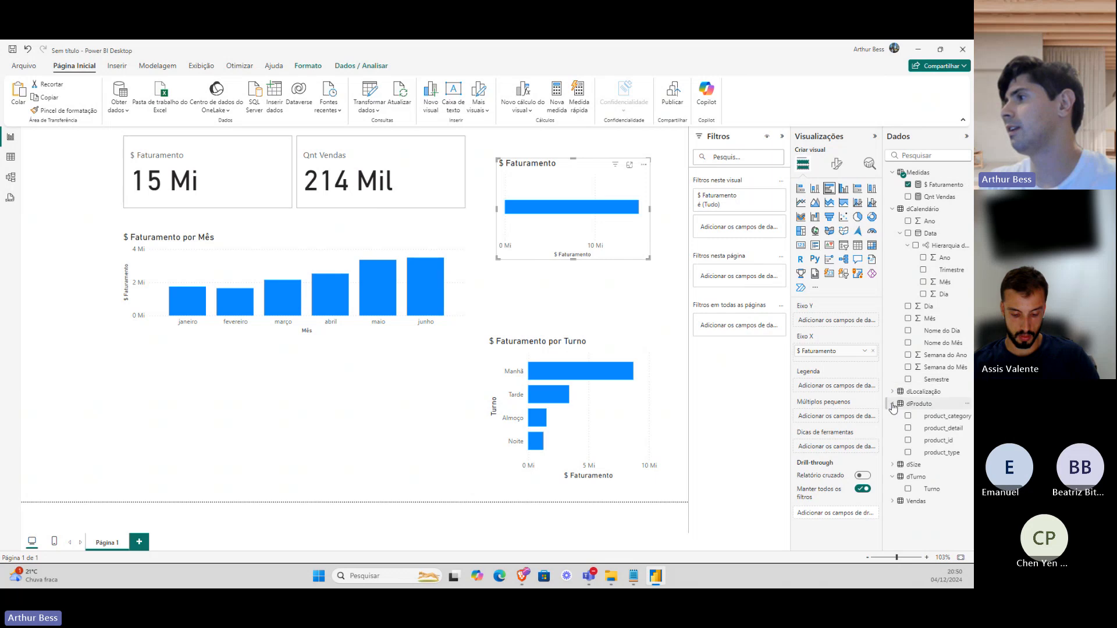
pyautogui.click(908, 416)
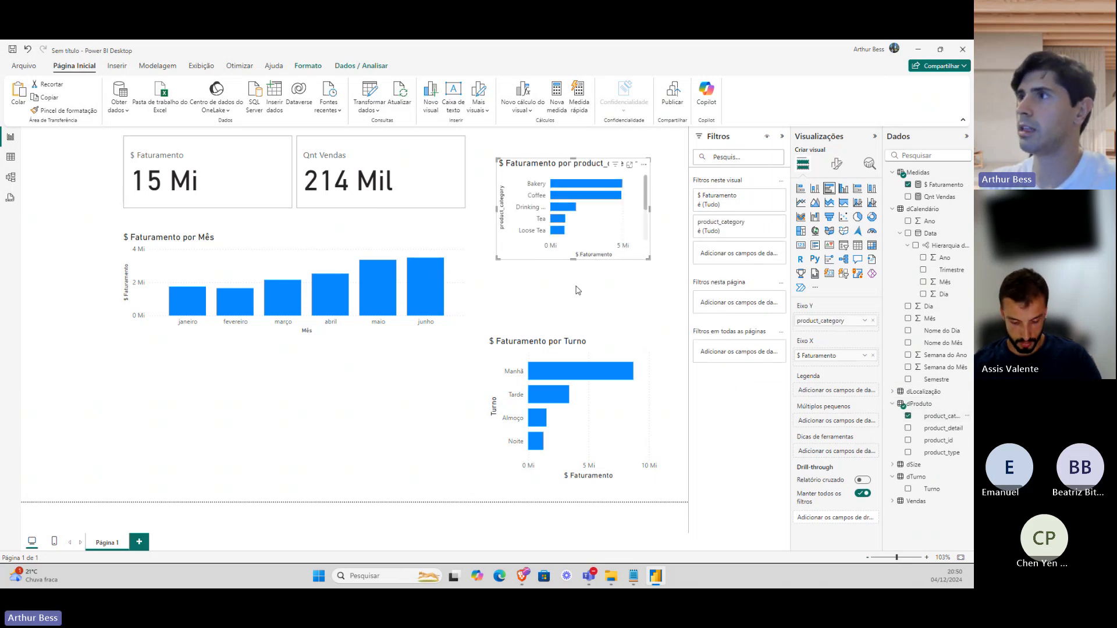
pyautogui.click(579, 278)
pyautogui.click(578, 254)
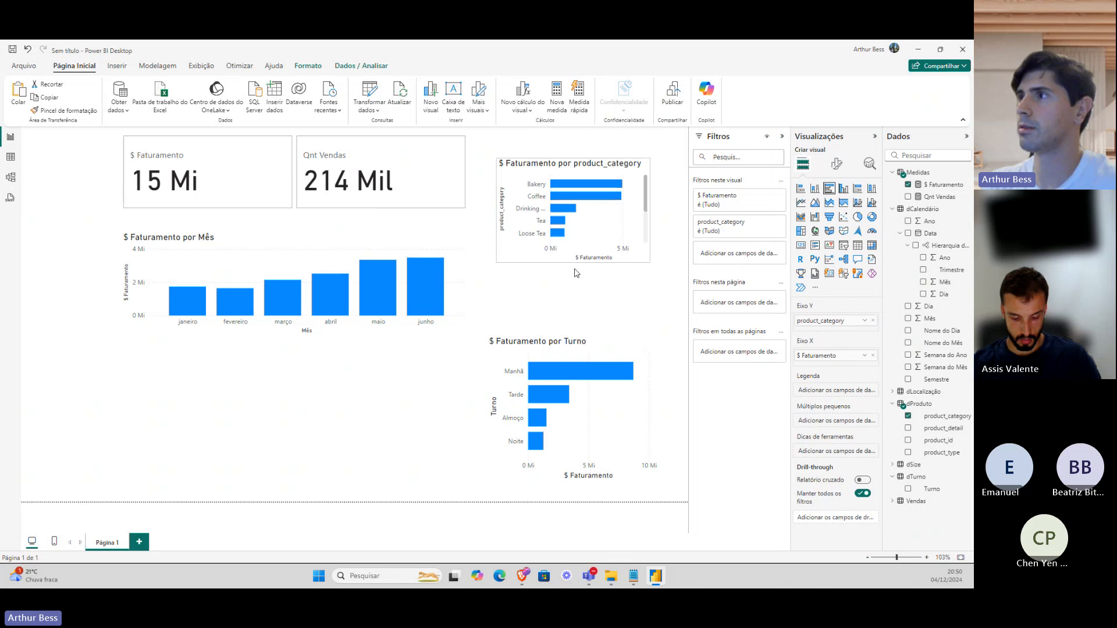
pyautogui.moveTo(573, 259); pyautogui.dragTo(573, 315)
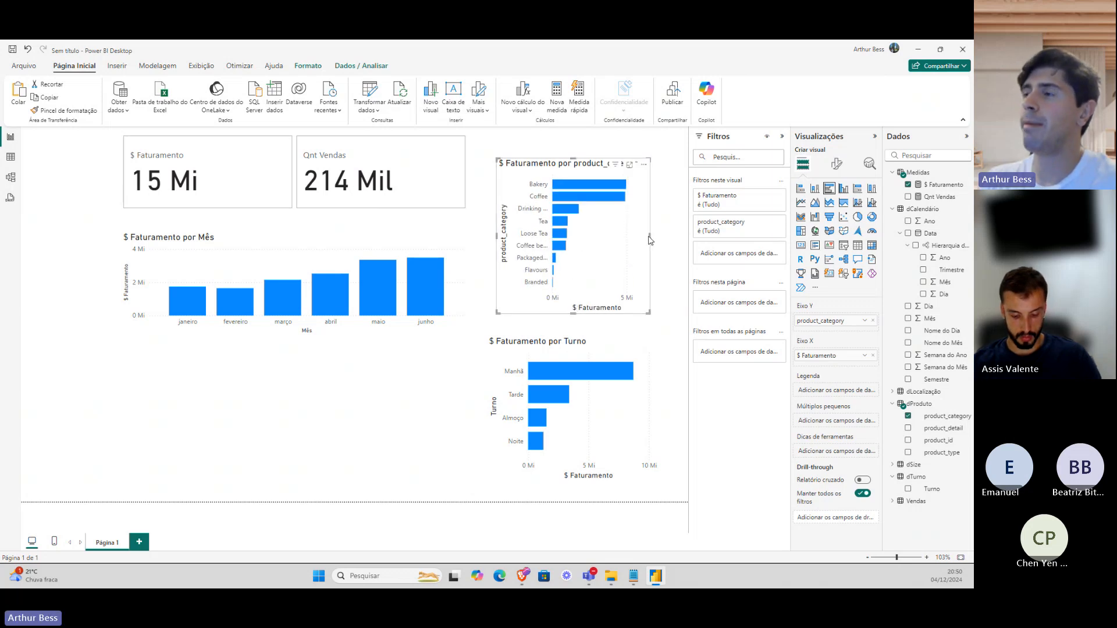
pyautogui.moveTo(651, 240)
pyautogui.mouseDown()
pyautogui.moveTo(681, 239)
pyautogui.moveTo(654, 244)
pyautogui.mouseUp()
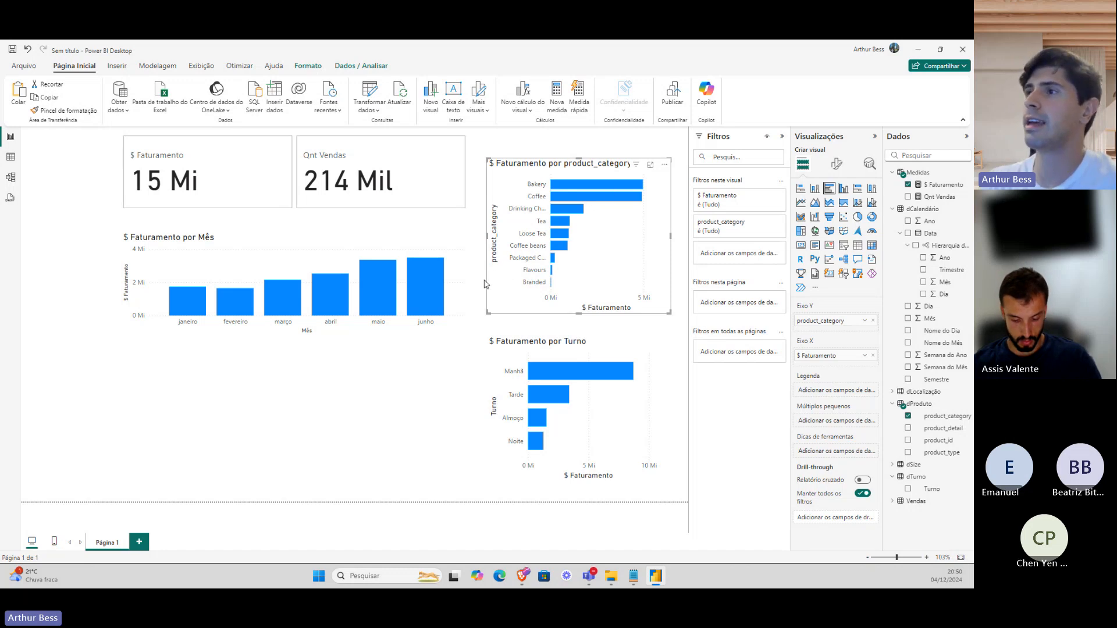
# Remove the junho cross-filter so the cards read 15 Mi and 214 Mil, then select the monthly chart.
pyautogui.click(434, 293)
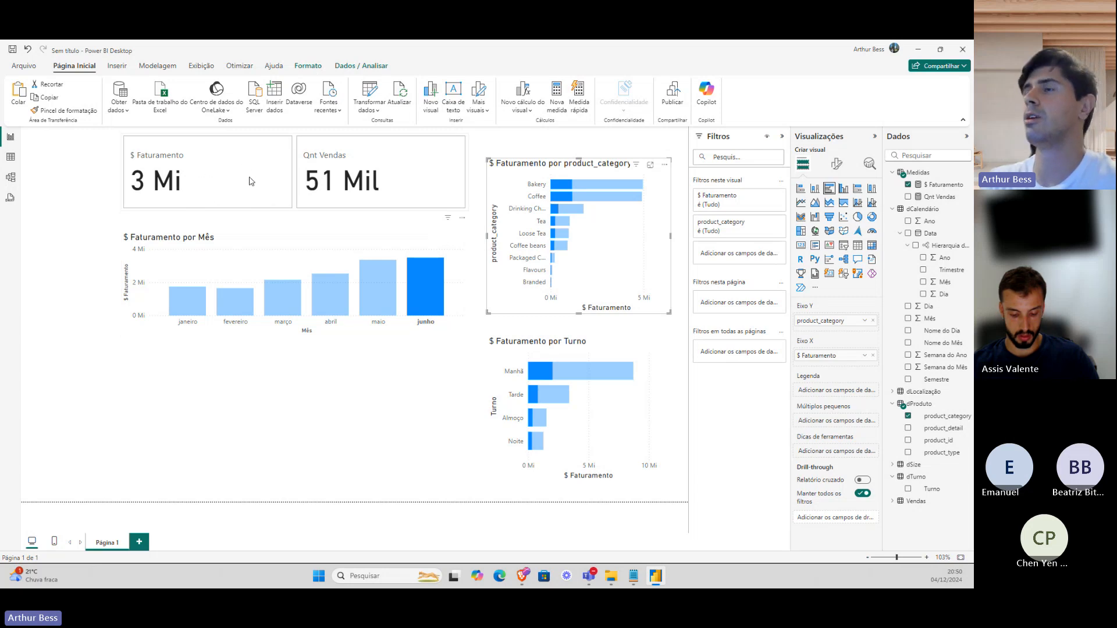
pyautogui.click(410, 191)
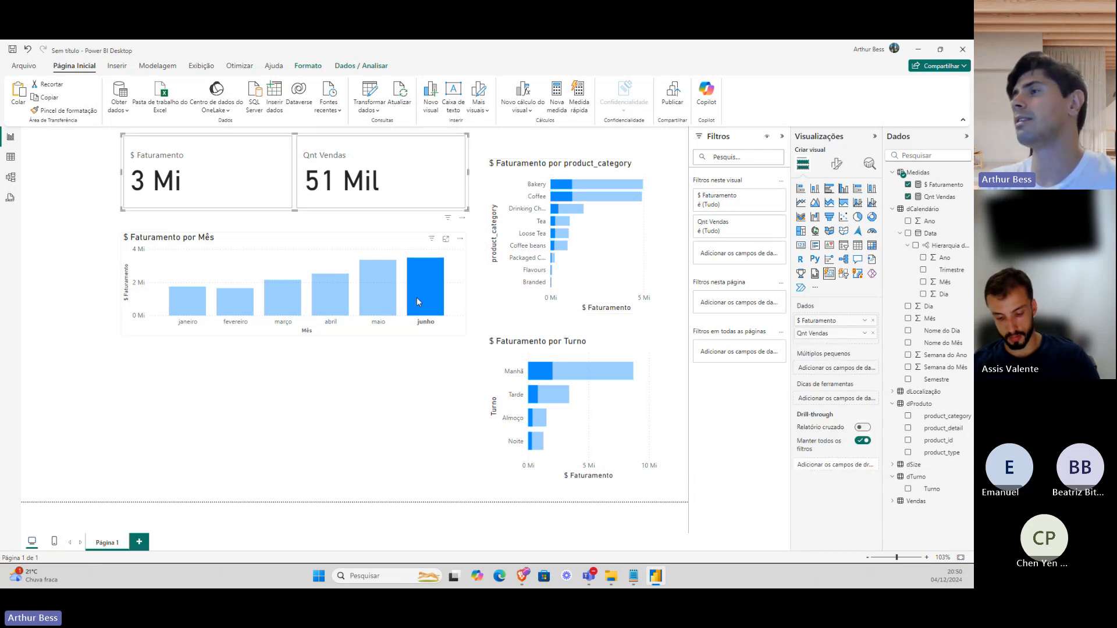
pyautogui.click(417, 298)
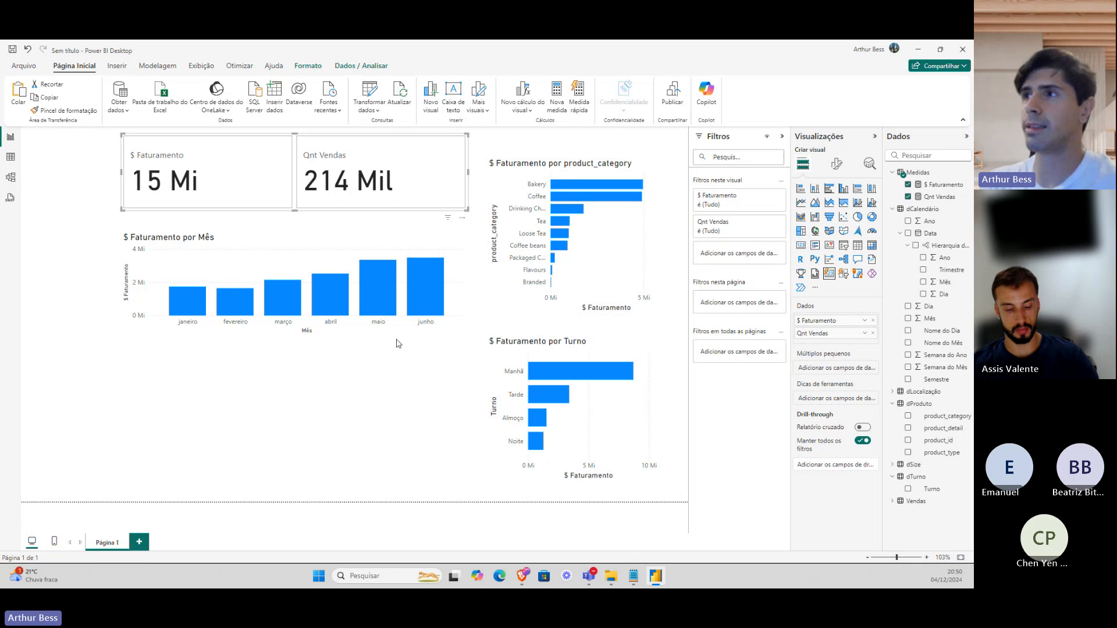
pyautogui.click(318, 266)
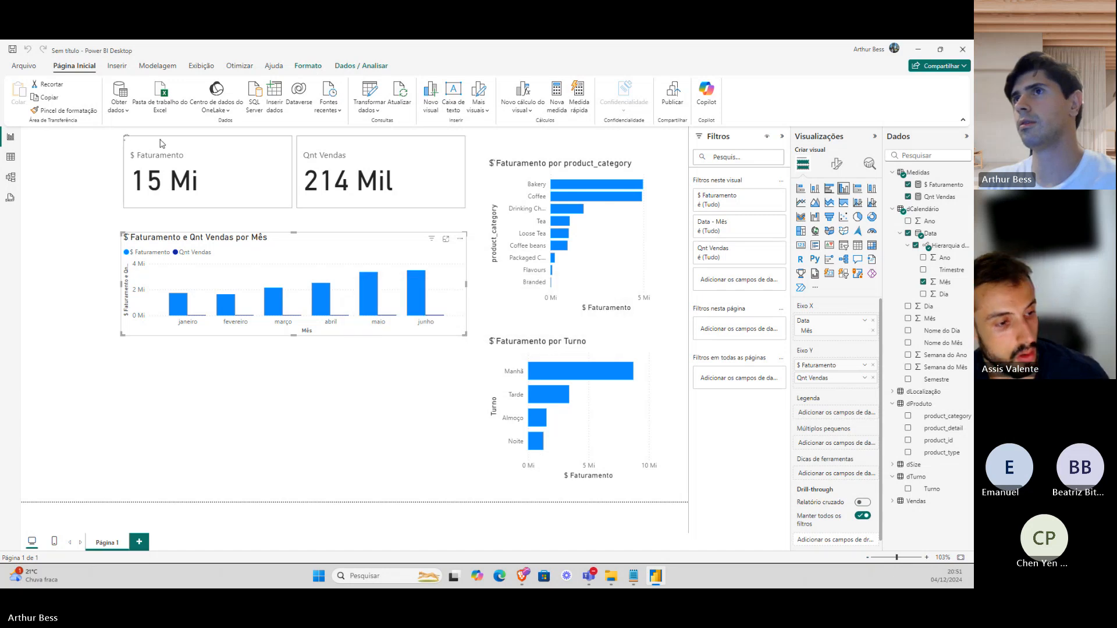
# Paste the Qt Pedidos DISTINCTCOUNT formula and correct 'fVendas' to Vendas[transaction_id].
pyautogui.write('Qt Pedidos = DISTINCTCOUNT(fVendas[transaction_id])')
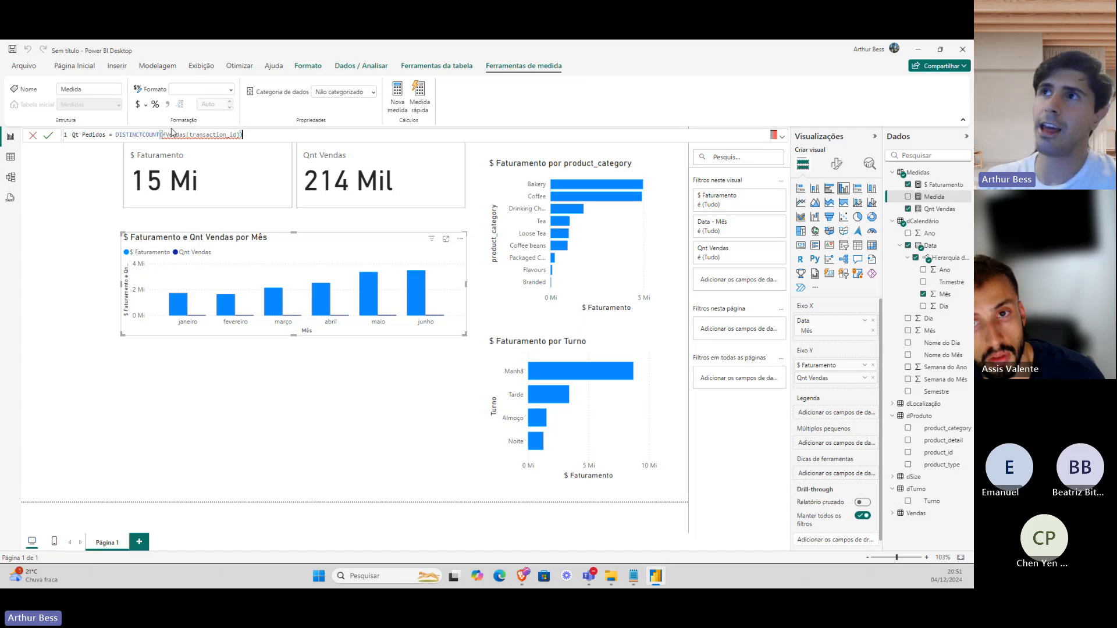
pyautogui.press('Return')
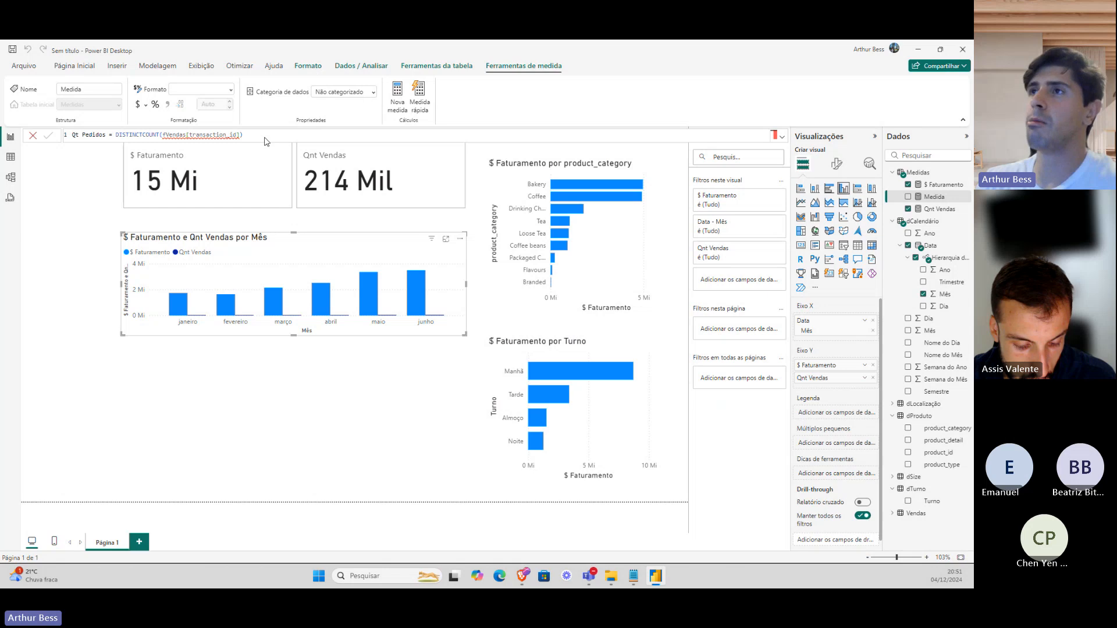
pyautogui.press('Return')
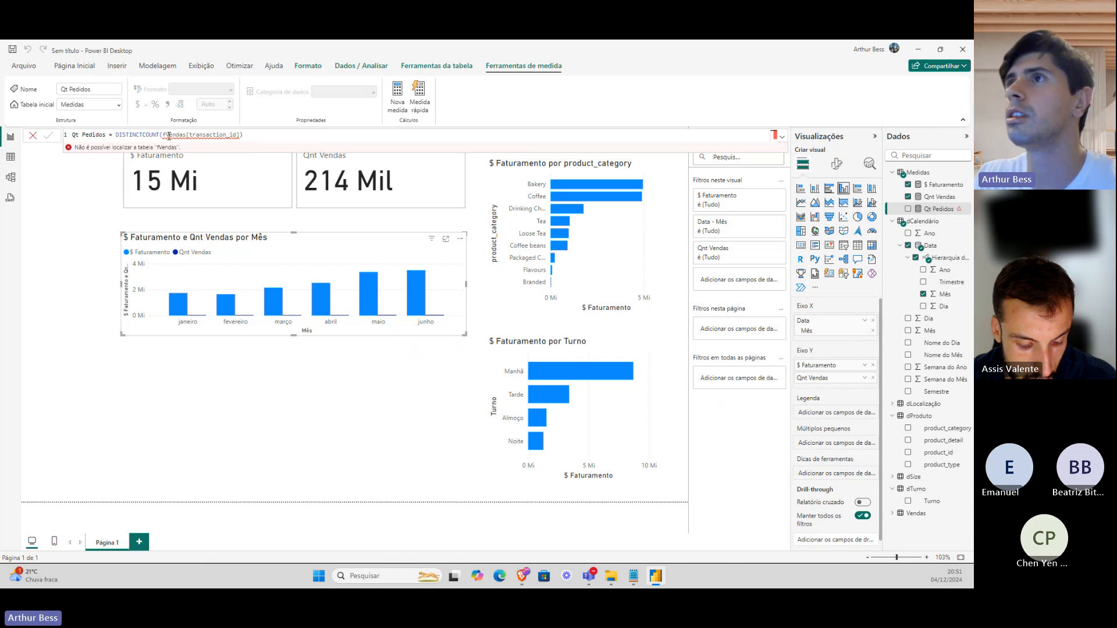
pyautogui.press('Left')
pyautogui.press('Left')
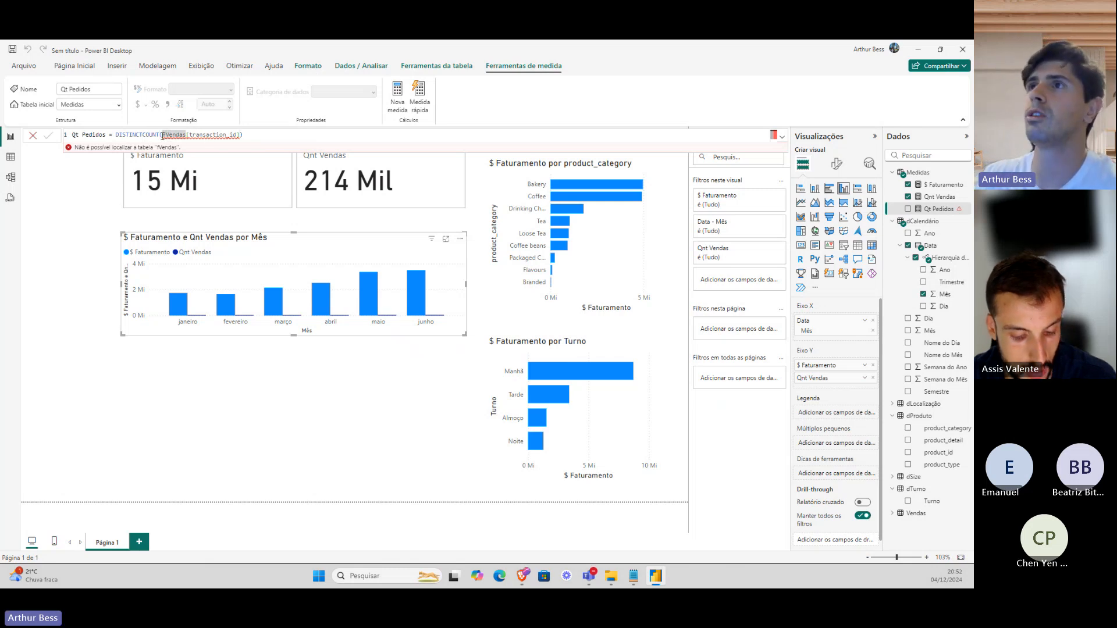
pyautogui.press('Delete')
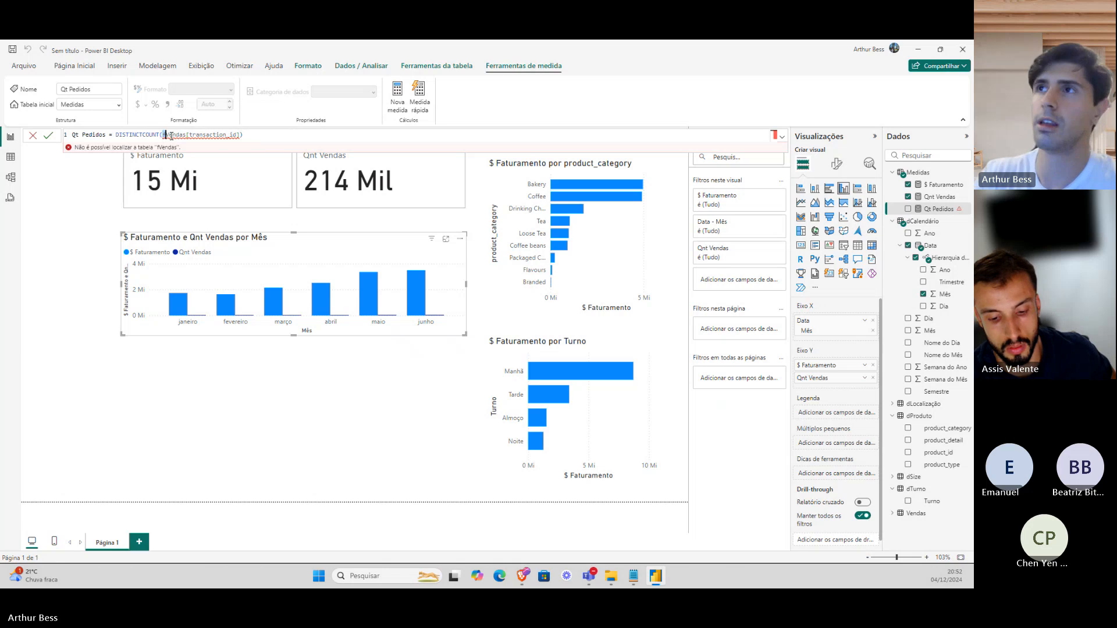
pyautogui.click(271, 134)
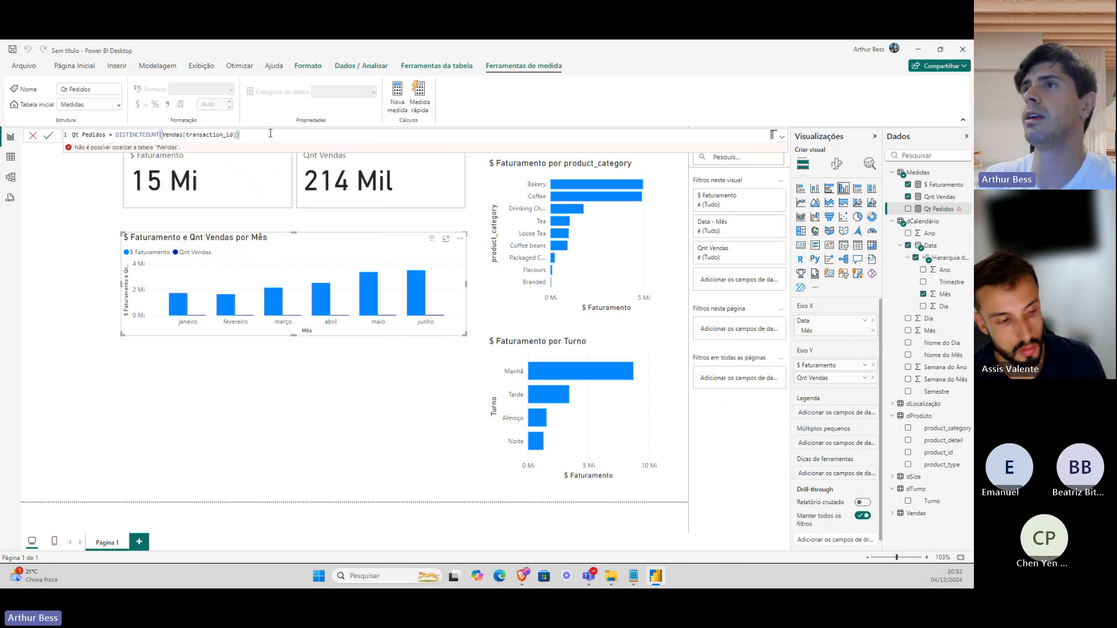
pyautogui.press('Return')
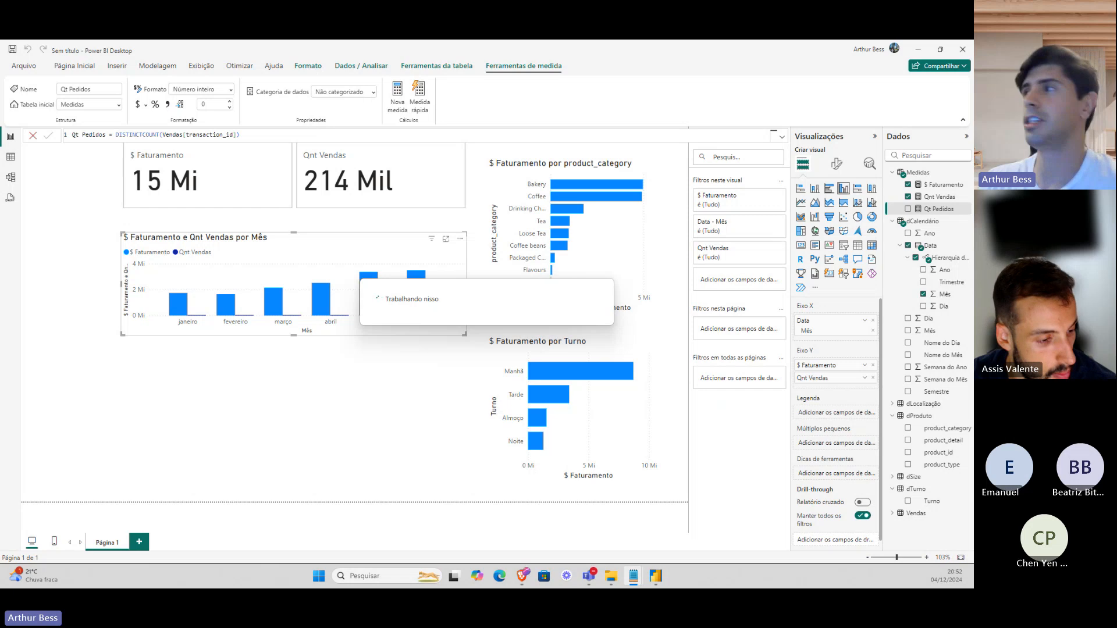
# Start a new Medidas measure with the pasted Ticket Médio formula, deleting its second line.
pyautogui.rightClick(915, 175)
pyautogui.click(888, 188)
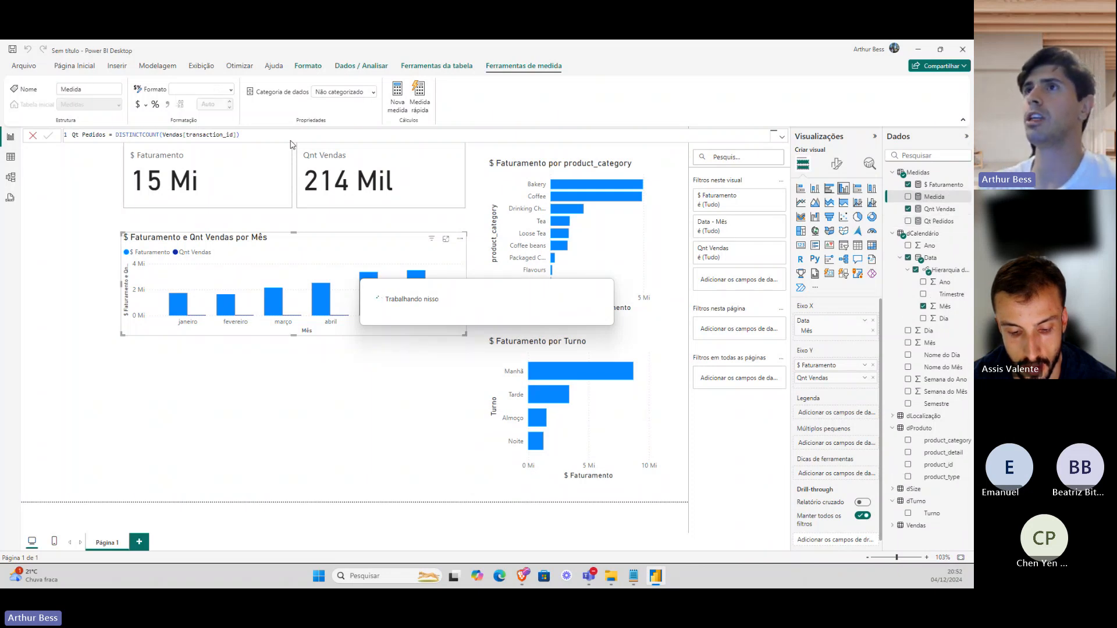
pyautogui.write('Ticket Médio = [$ Faturamento] / [Qt Pedidos]')
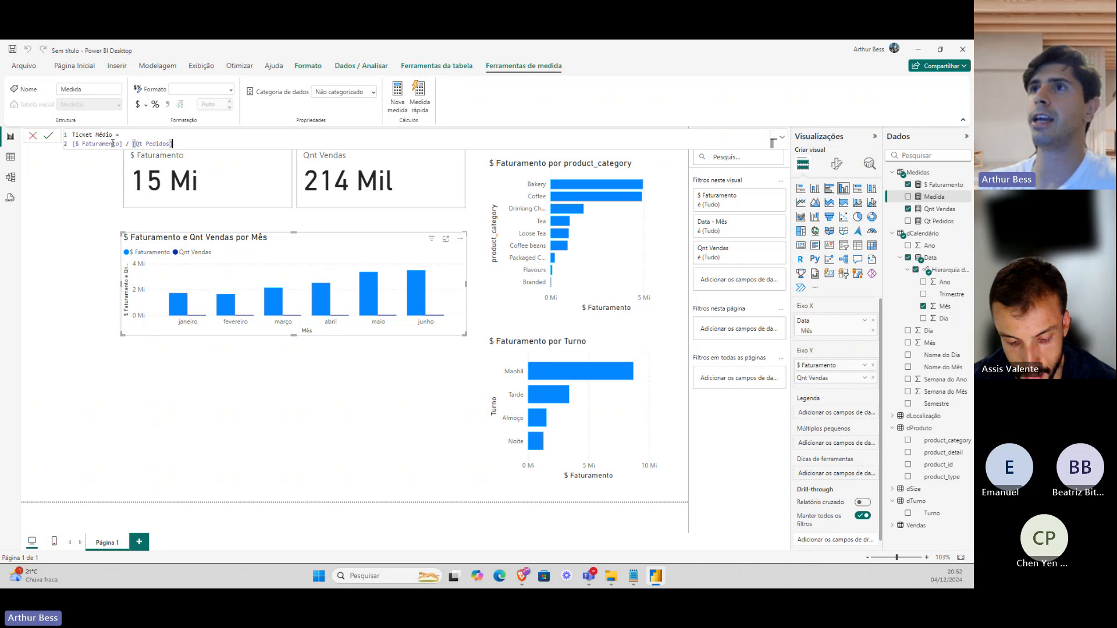
pyautogui.moveTo(173, 143); pyautogui.dragTo(73, 143)
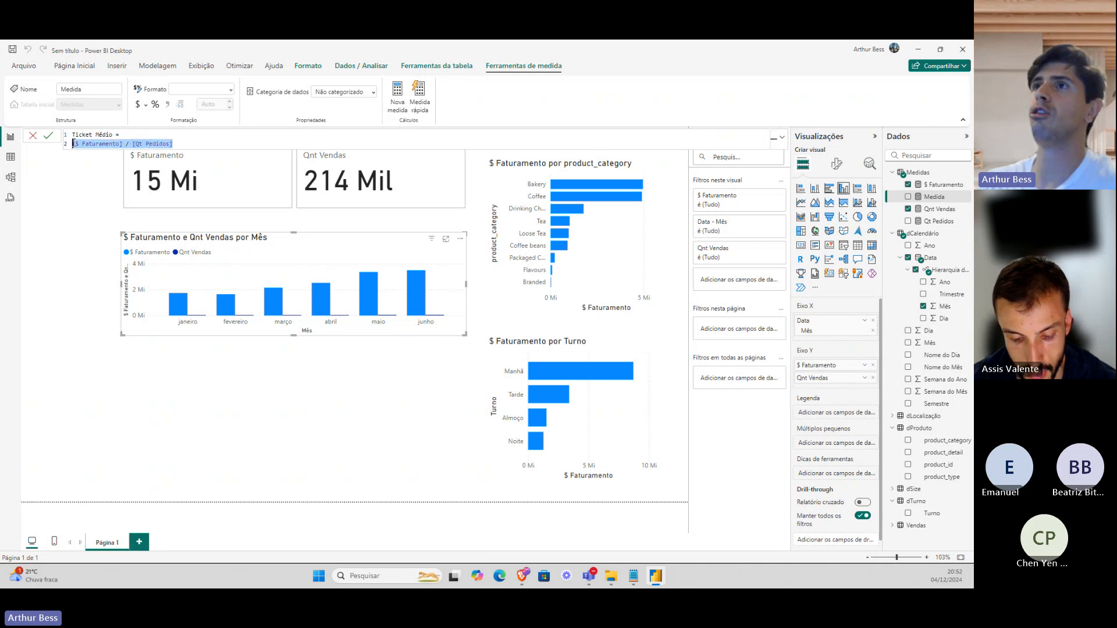
pyautogui.press('BackSpace')
pyautogui.press('BackSpace')
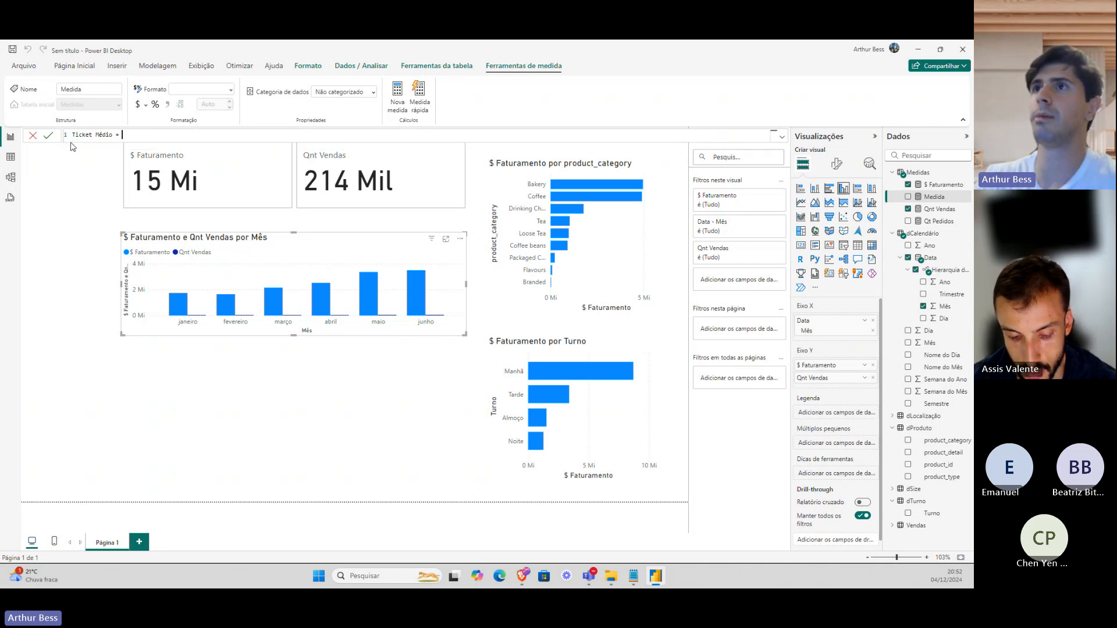
# Define Ticket Médio as [$ Faturamento] / [Qt Pedidos] and commit it.
pyautogui.write('fa')
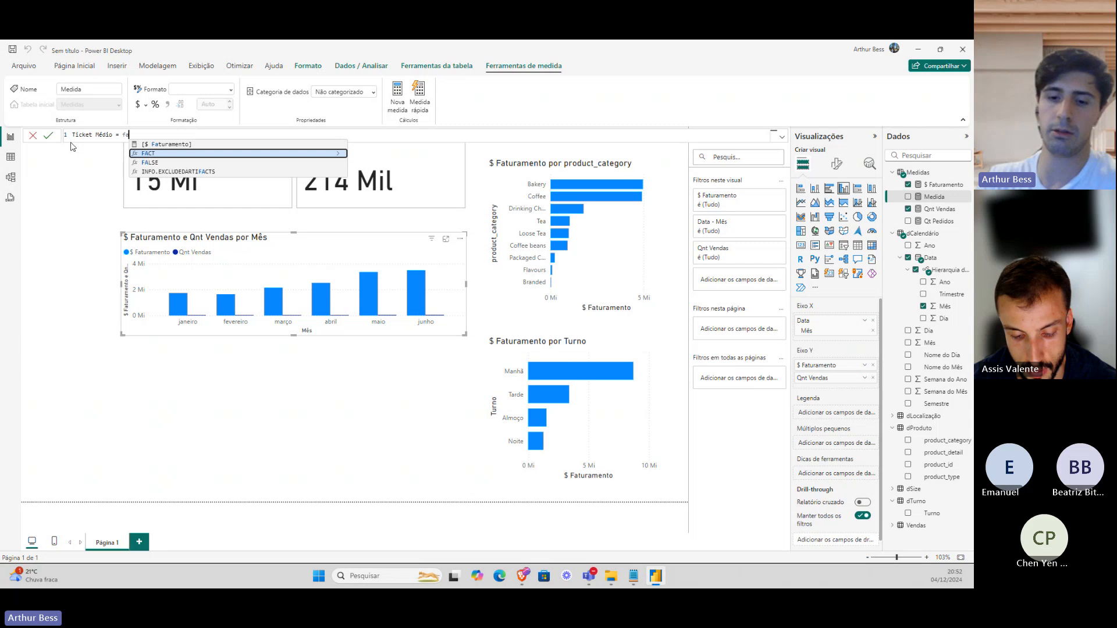
pyautogui.press('Tab')
pyautogui.write('/')
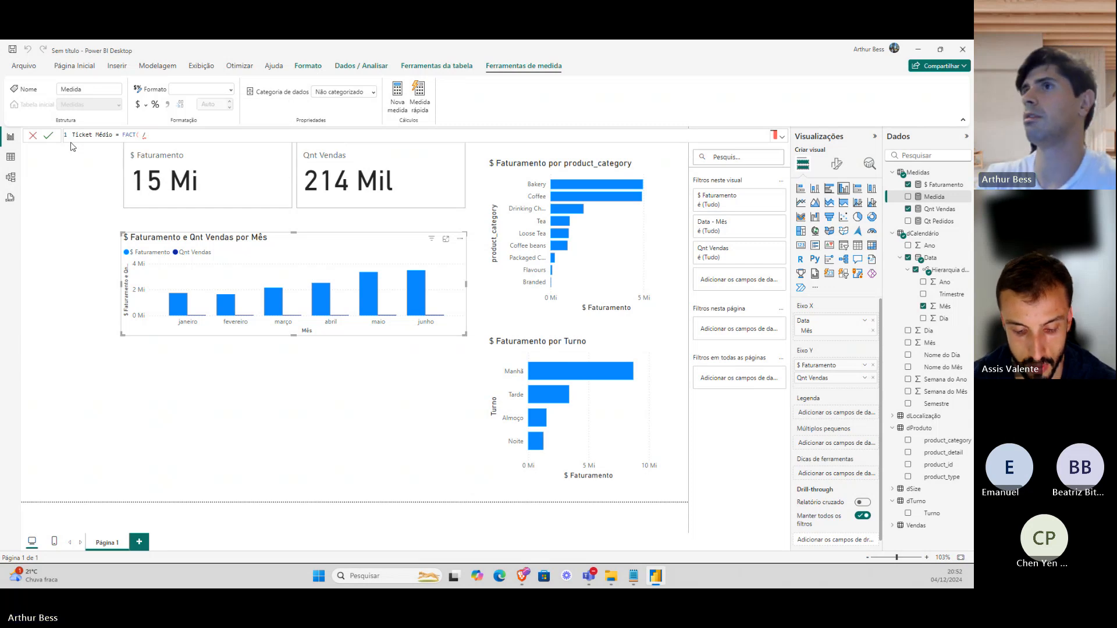
pyautogui.press('BackSpace')
pyautogui.press('BackSpace')
pyautogui.press('BackSpace')
pyautogui.press('BackSpace')
pyautogui.press('BackSpace')
pyautogui.press('BackSpace')
pyautogui.press('BackSpace')
pyautogui.write('fa')
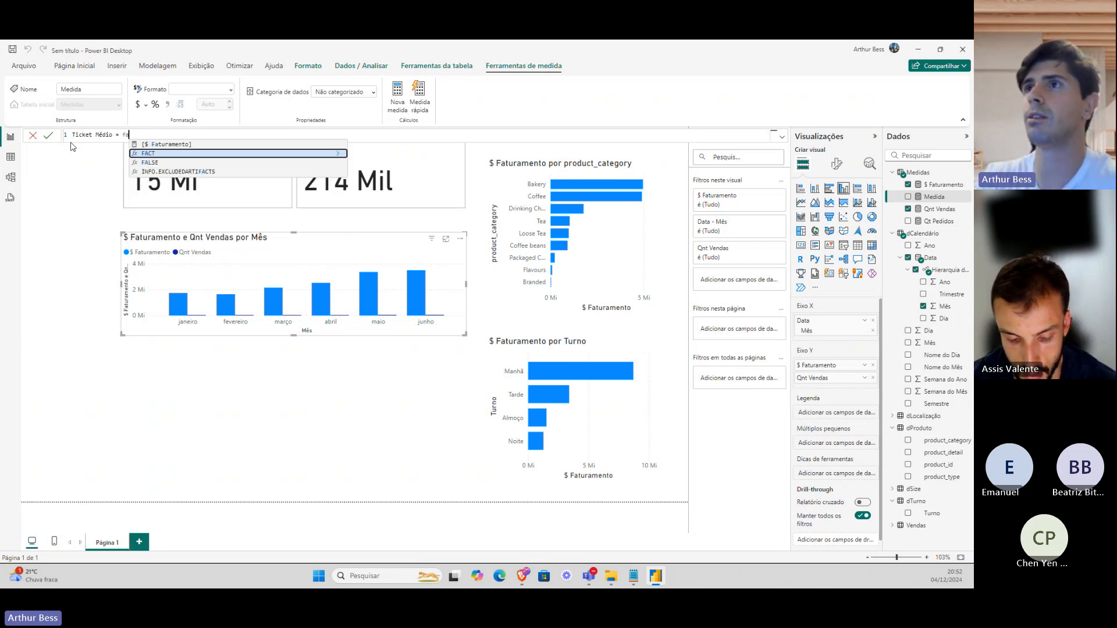
pyautogui.press('Up')
pyautogui.press('Tab')
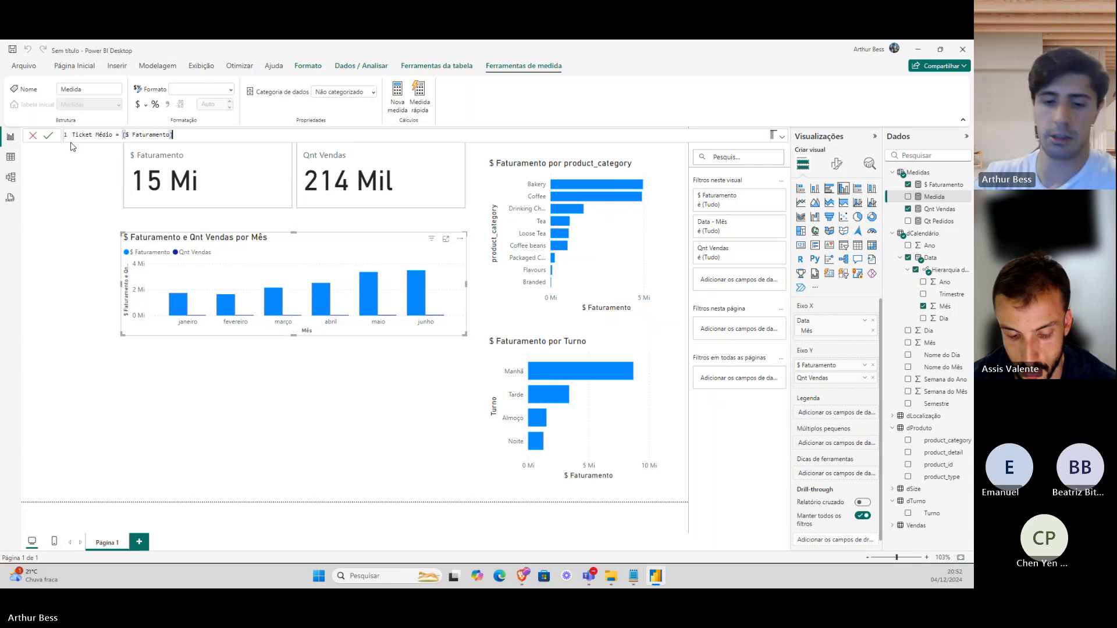
pyautogui.write('/')
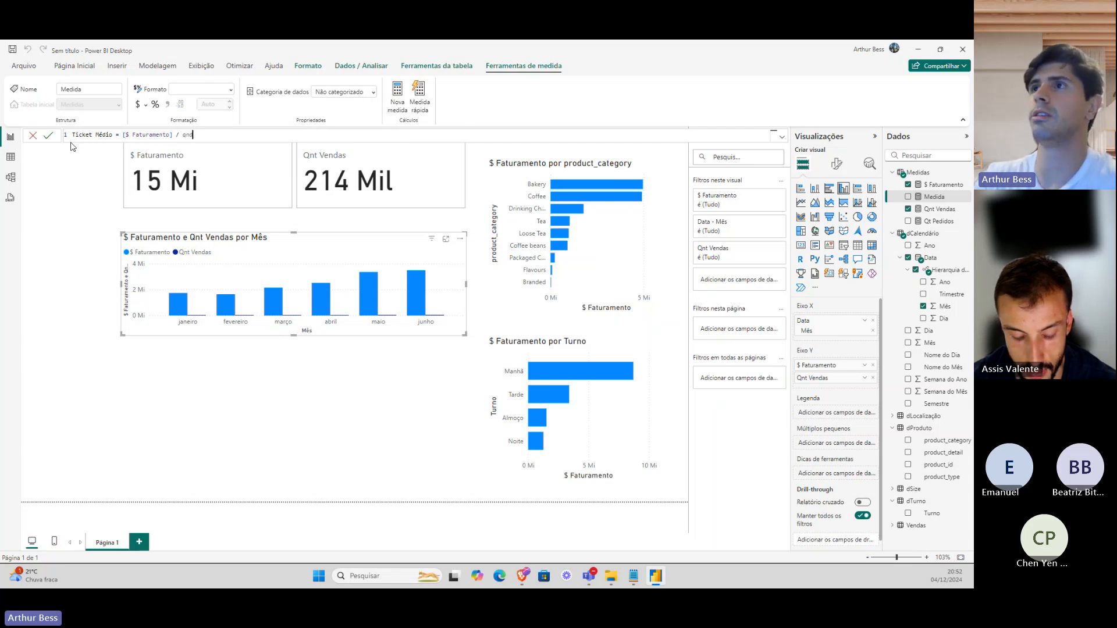
pyautogui.write(' pedi')
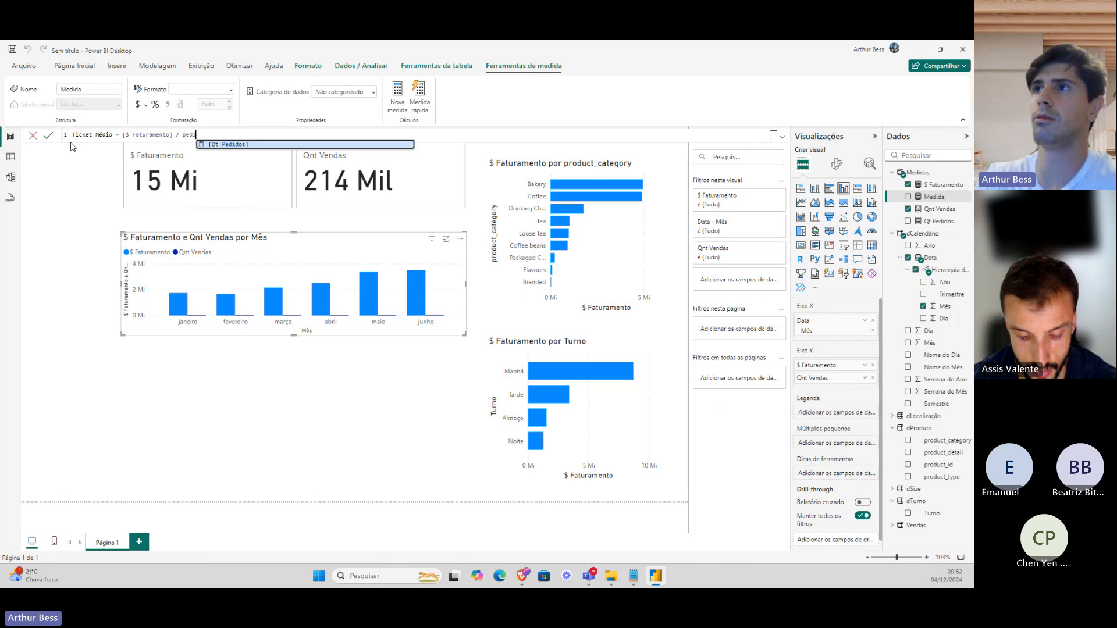
pyautogui.press('Tab')
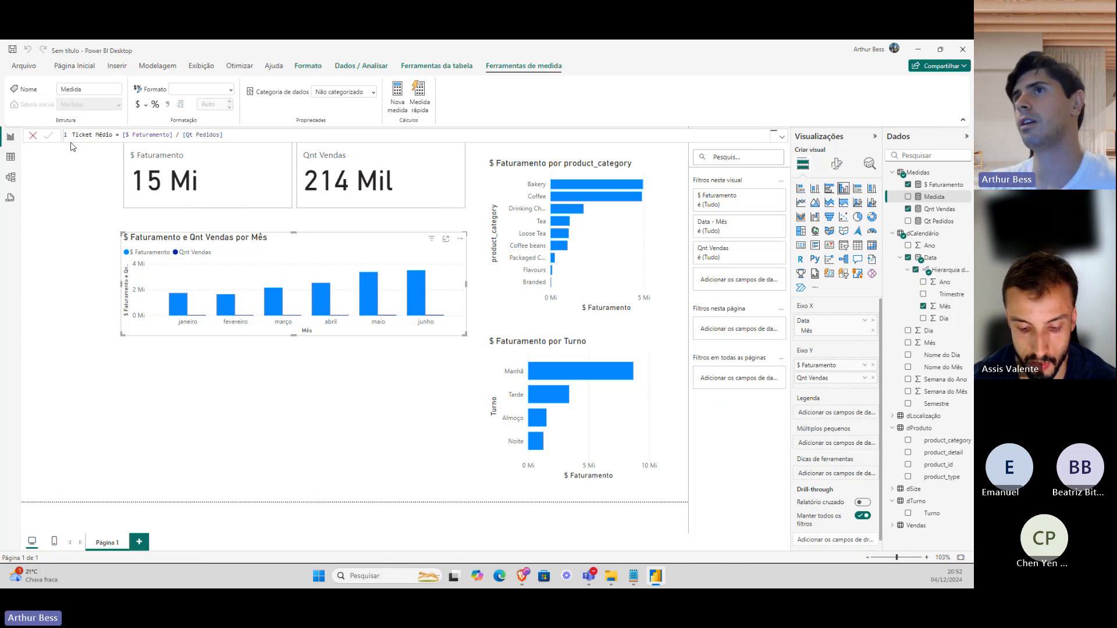
pyautogui.press('Return')
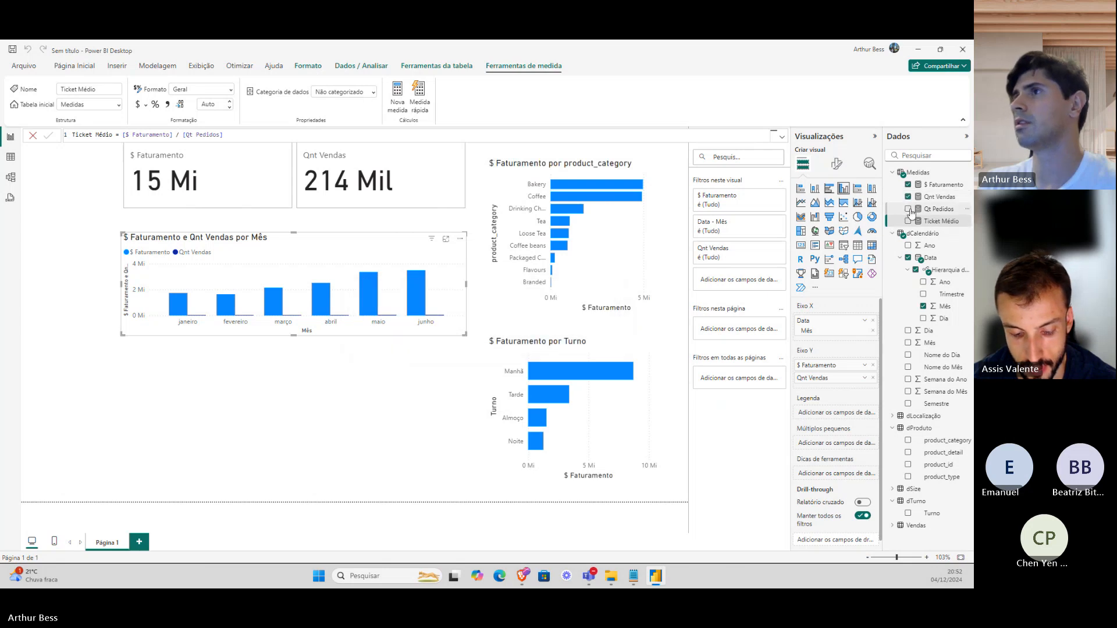
# Remove Qnt Vendas and Qt Pedidos from the monthly chart and add a Ticket Médio card showing 99,81.
pyautogui.click(908, 209)
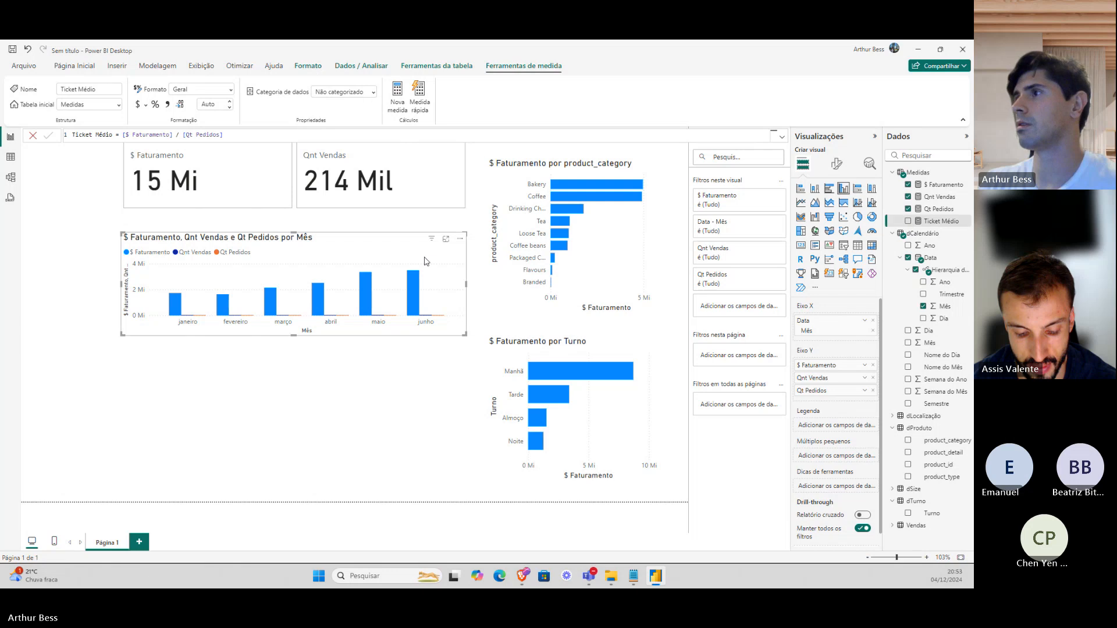
pyautogui.click(872, 378)
pyautogui.click(873, 378)
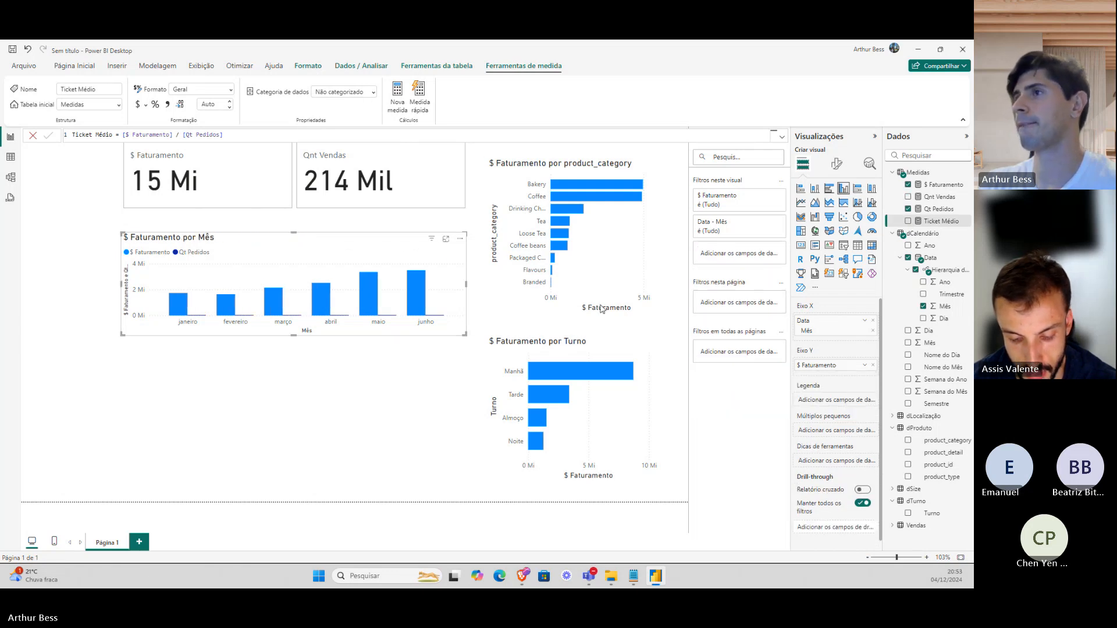
pyautogui.click(424, 201)
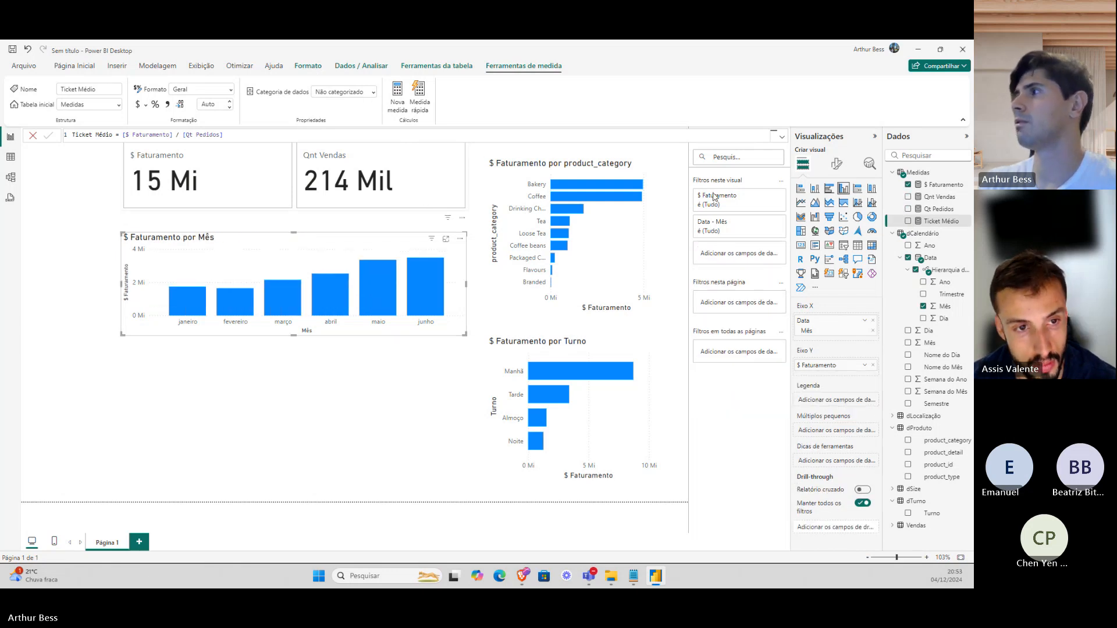
pyautogui.click(907, 221)
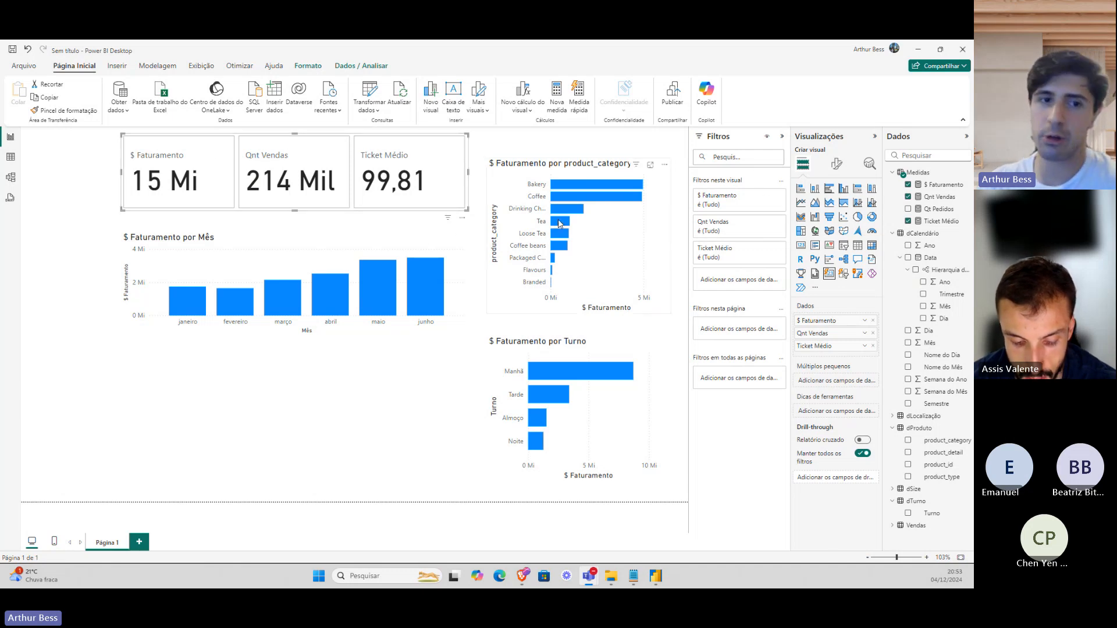
pyautogui.moveTo(558, 222)
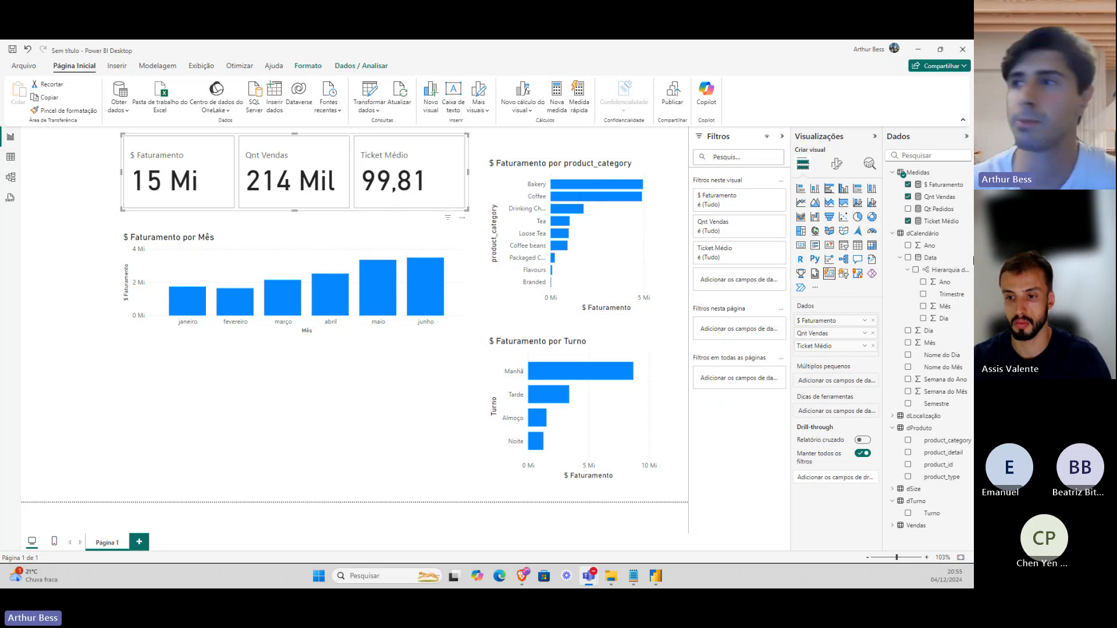
# Create a Medidas measure '$ Faturamento Mês Anterior =' with CALCULATE( on the next line.
pyautogui.rightClick(930, 177)
pyautogui.click(912, 194)
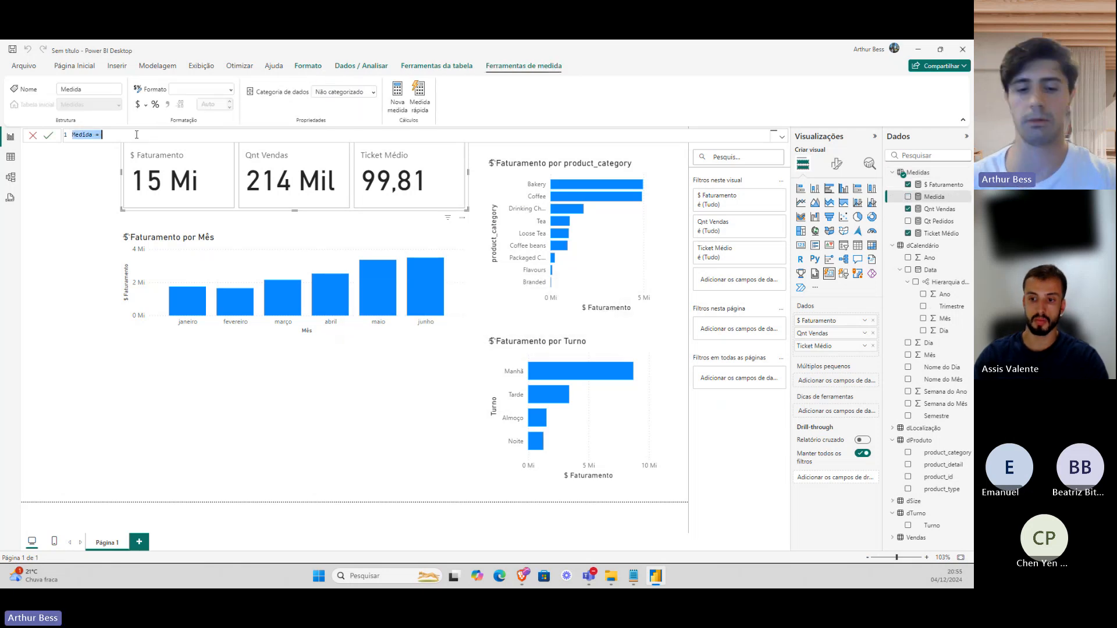
pyautogui.press('BackSpace')
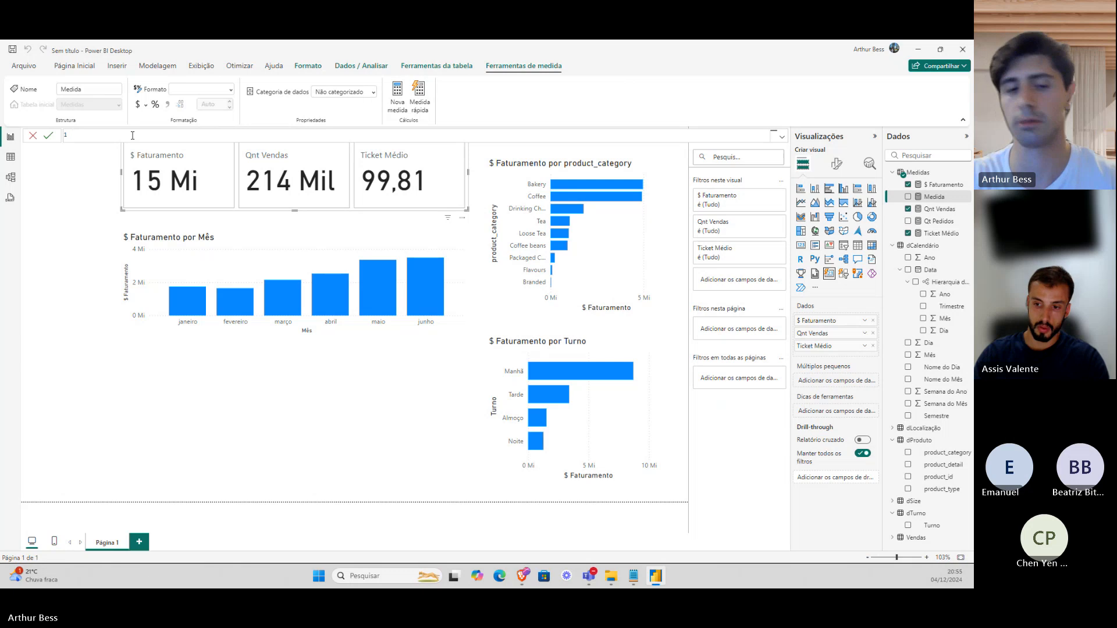
pyautogui.write('$ Fa')
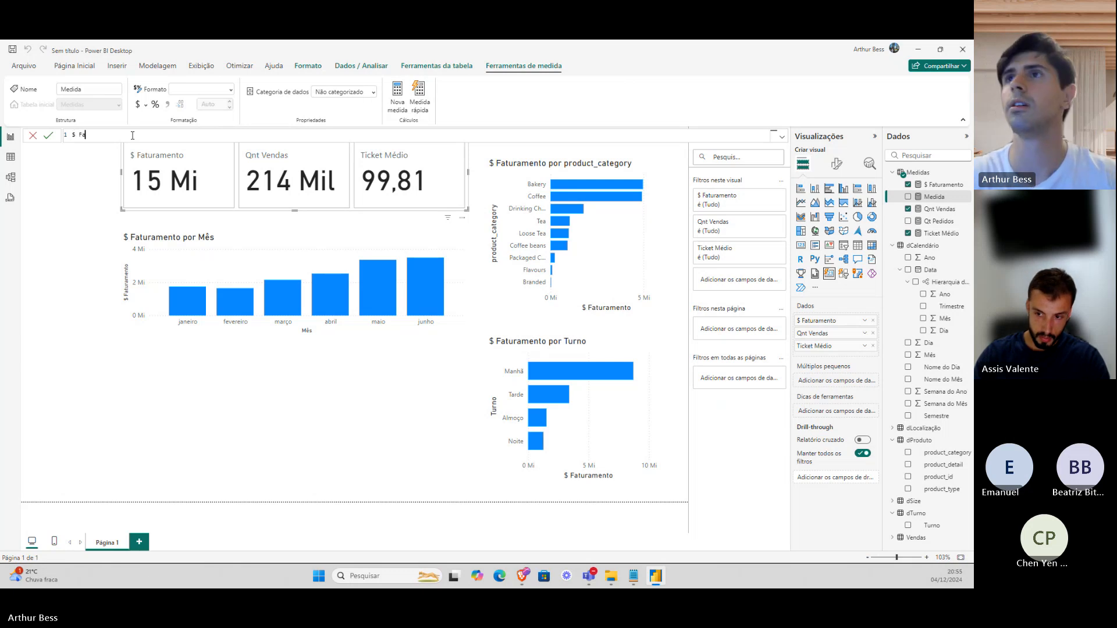
pyautogui.write('turamento ')
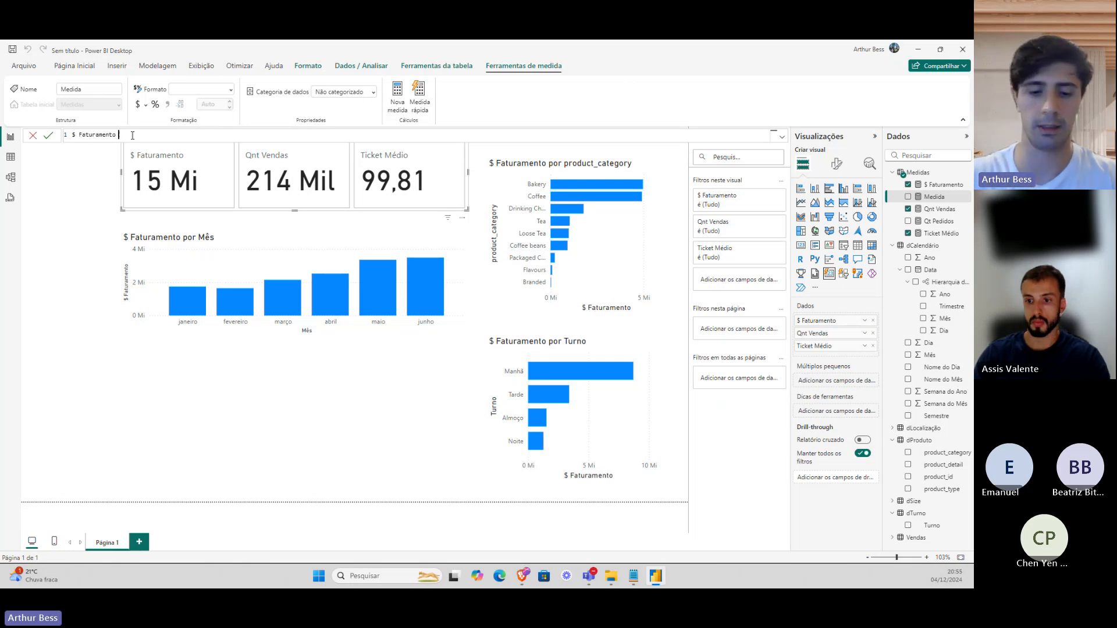
pyautogui.write('Mês ')
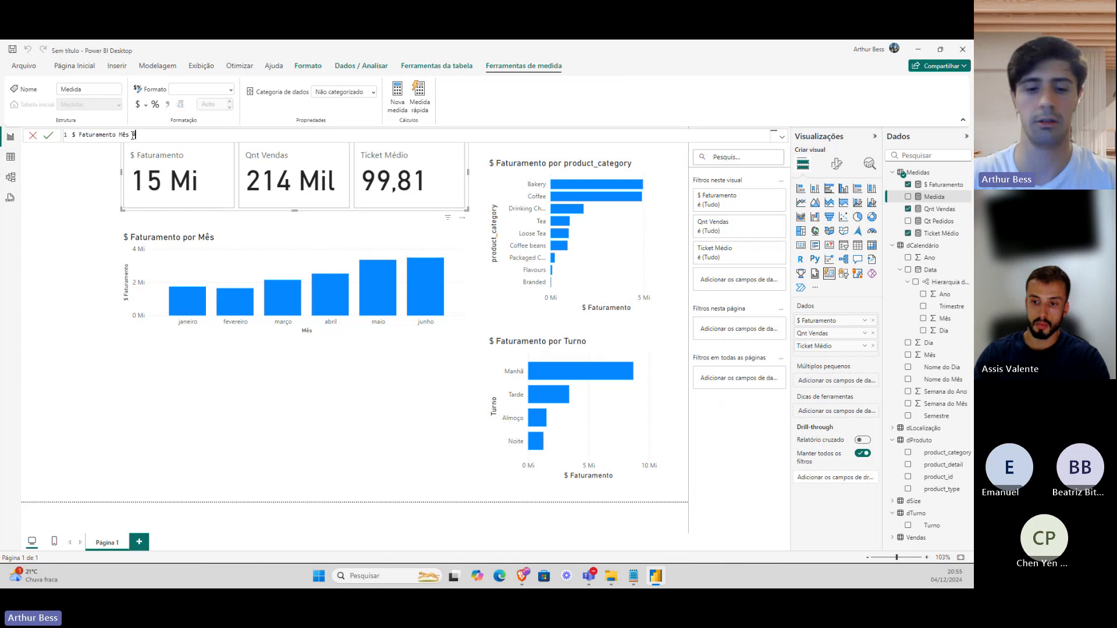
pyautogui.write('Anterior =')
pyautogui.hotkey('shift', 'Return')
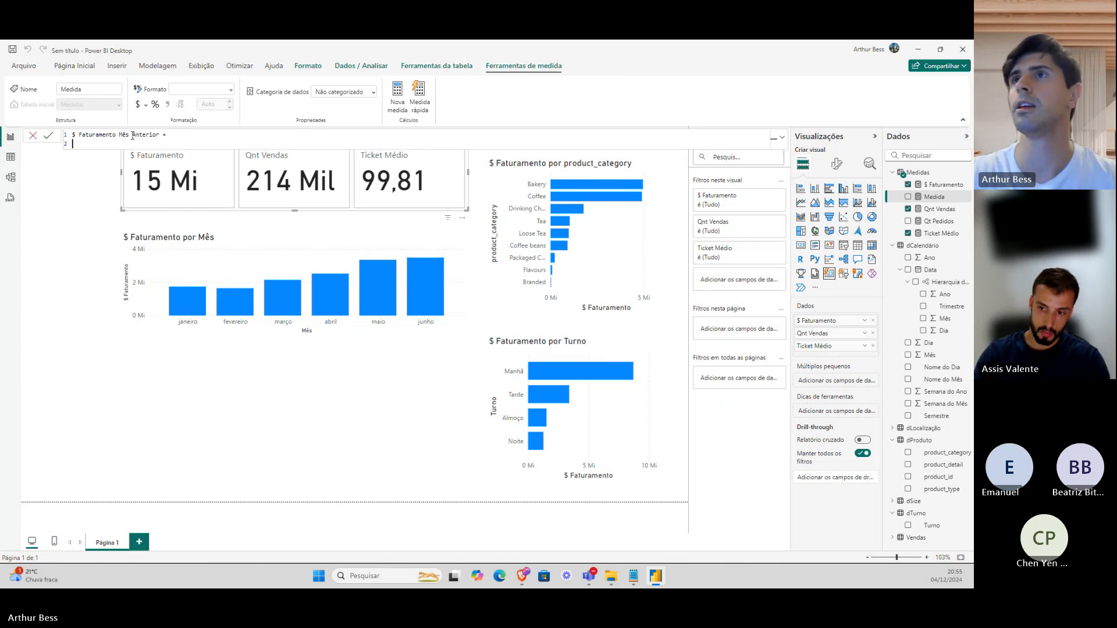
pyautogui.write('ca')
pyautogui.press('Tab')
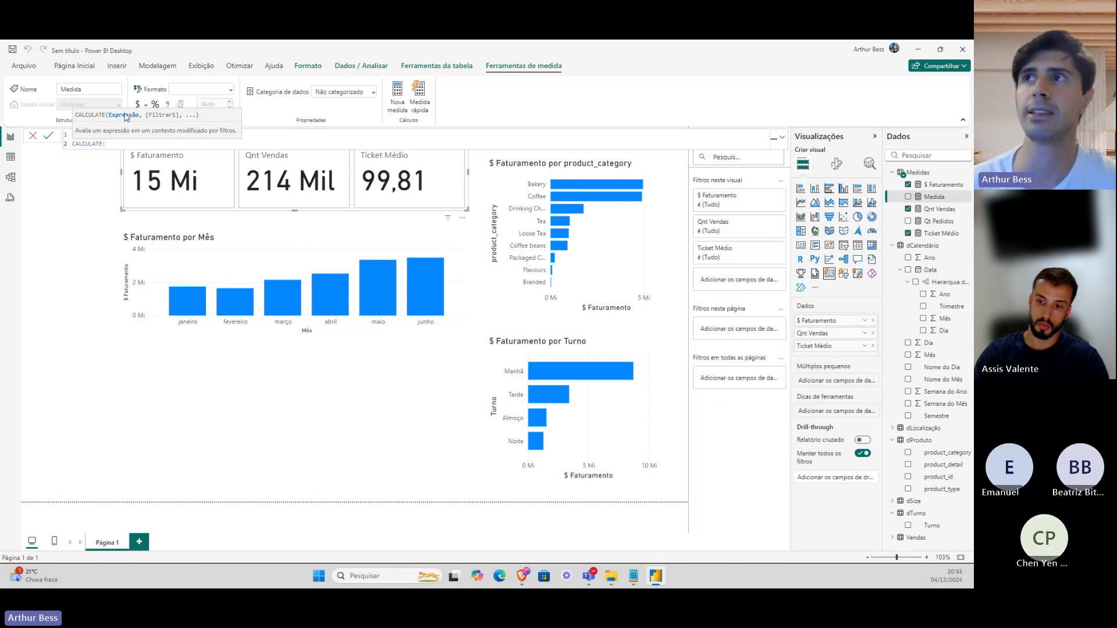
# Use [$ Faturamento] as CALCULATE's expression and begin a DATEADD( filter argument.
pyautogui.hotkey('shift', 'Return')
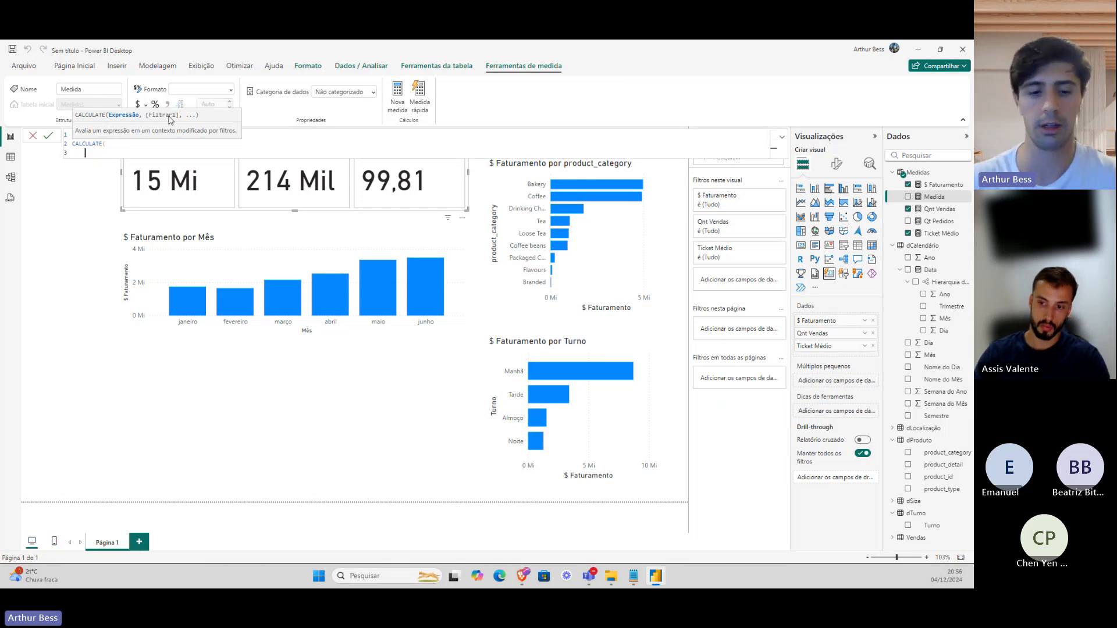
pyautogui.write('fat')
pyautogui.press('Tab')
pyautogui.write(',')
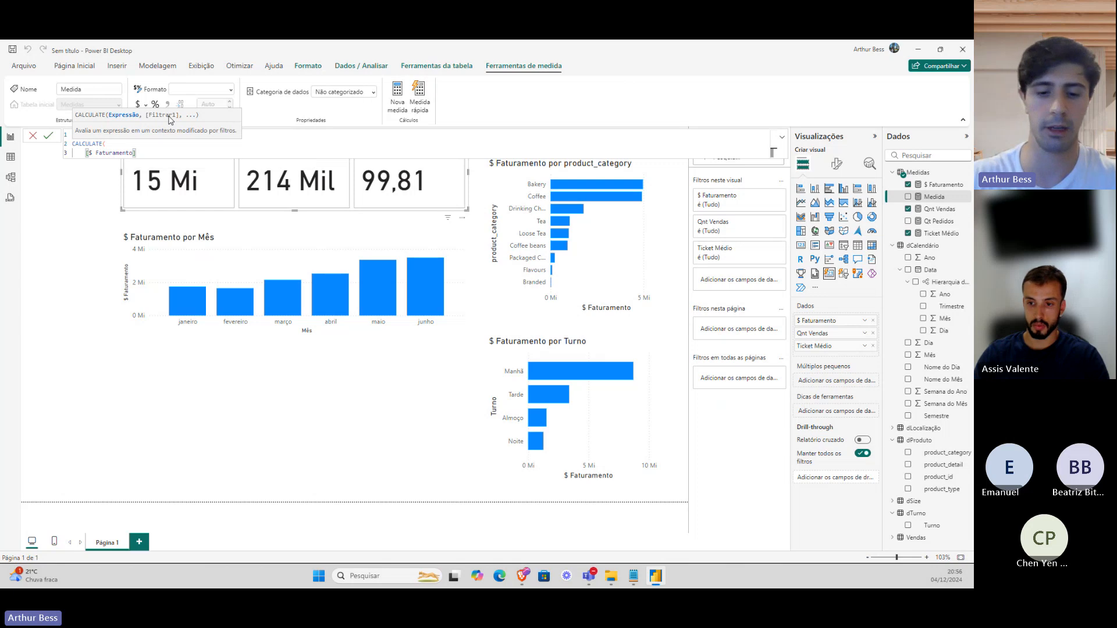
pyautogui.hotkey('shift', 'Return')
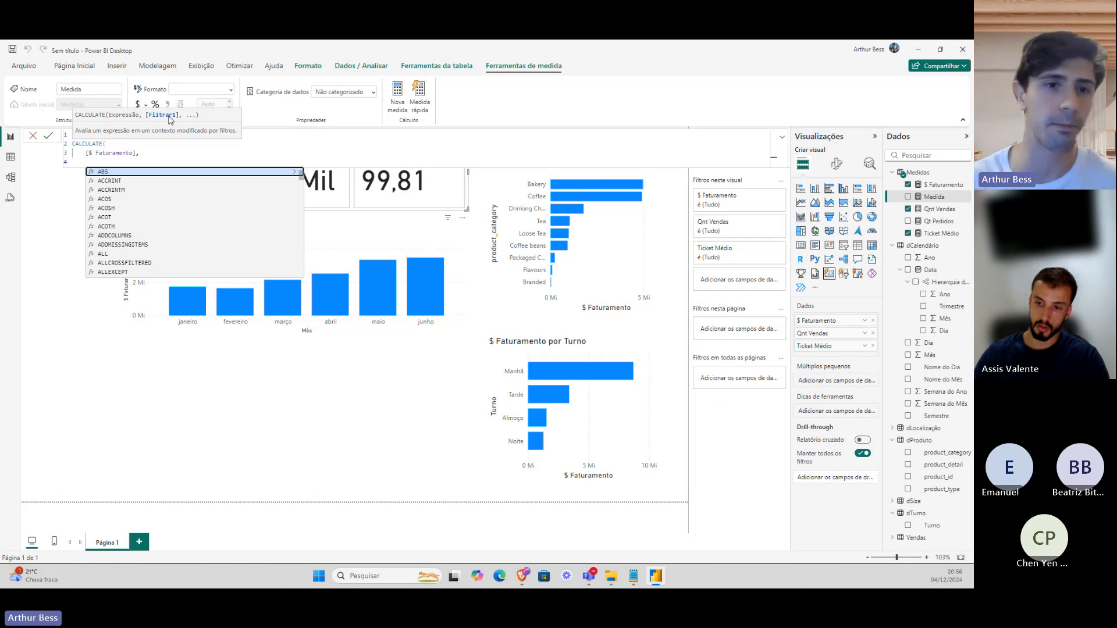
pyautogui.write('d')
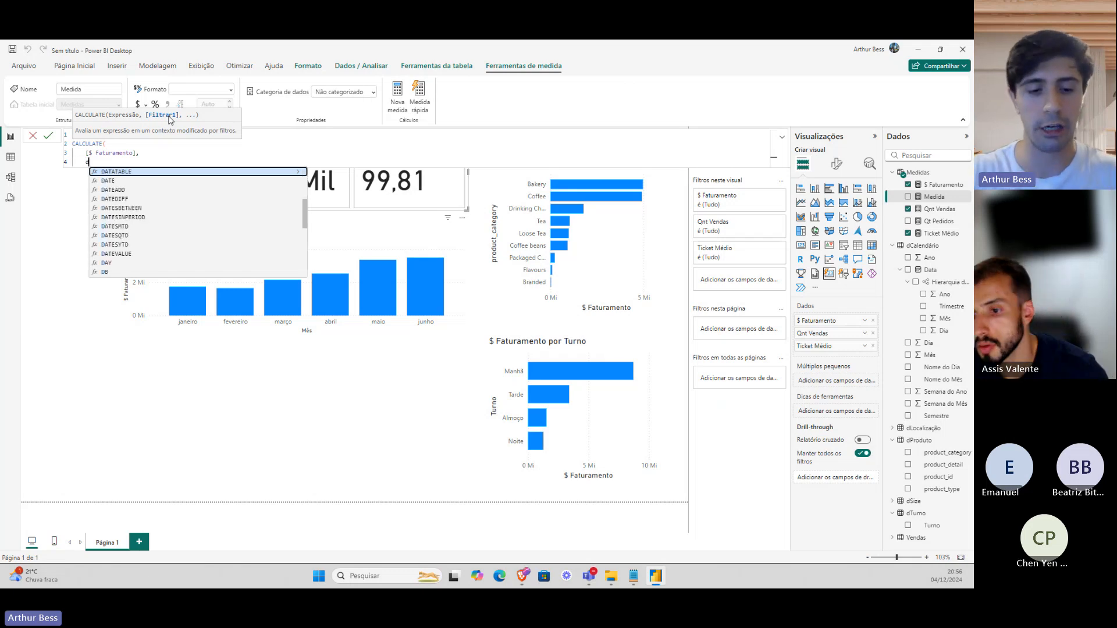
pyautogui.write('ate')
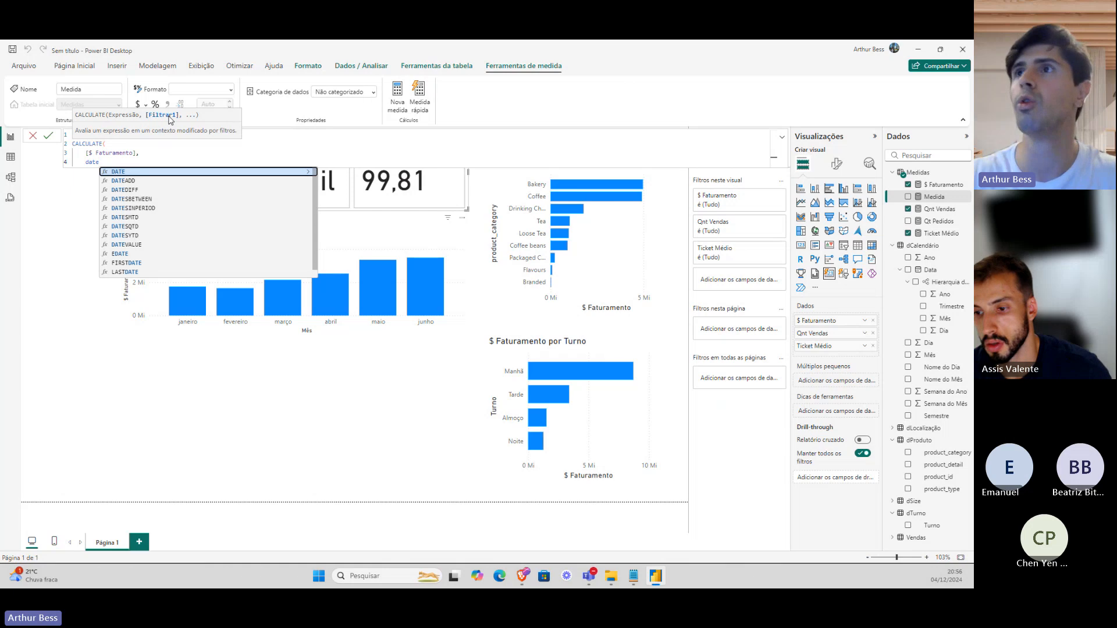
pyautogui.press('Tab')
pyautogui.press('BackSpace')
pyautogui.write('ADD(')
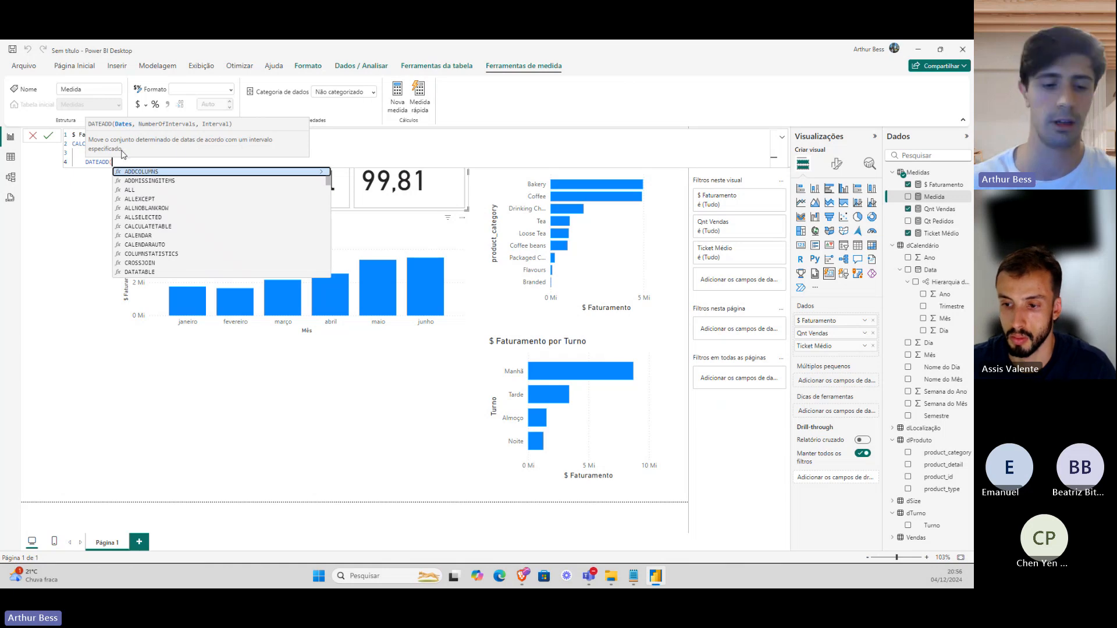
# Give DATEADD dCalendário[Data], -1, MONTH, close the formula and commit the measure.
pyautogui.write('dc')
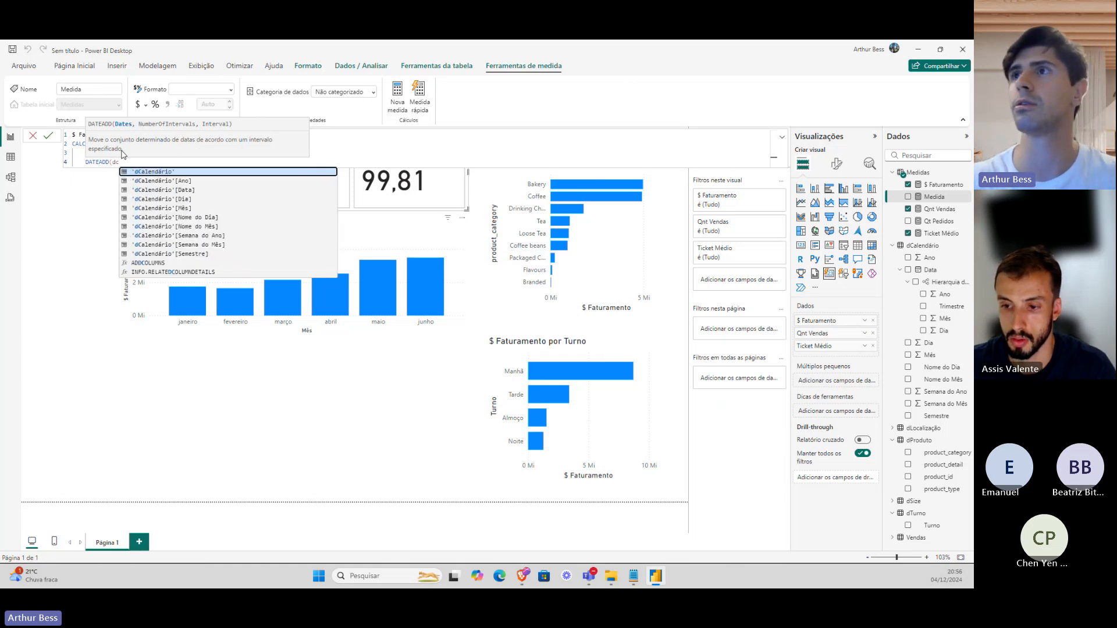
pyautogui.press('Down')
pyautogui.press('Down')
pyautogui.press('Tab')
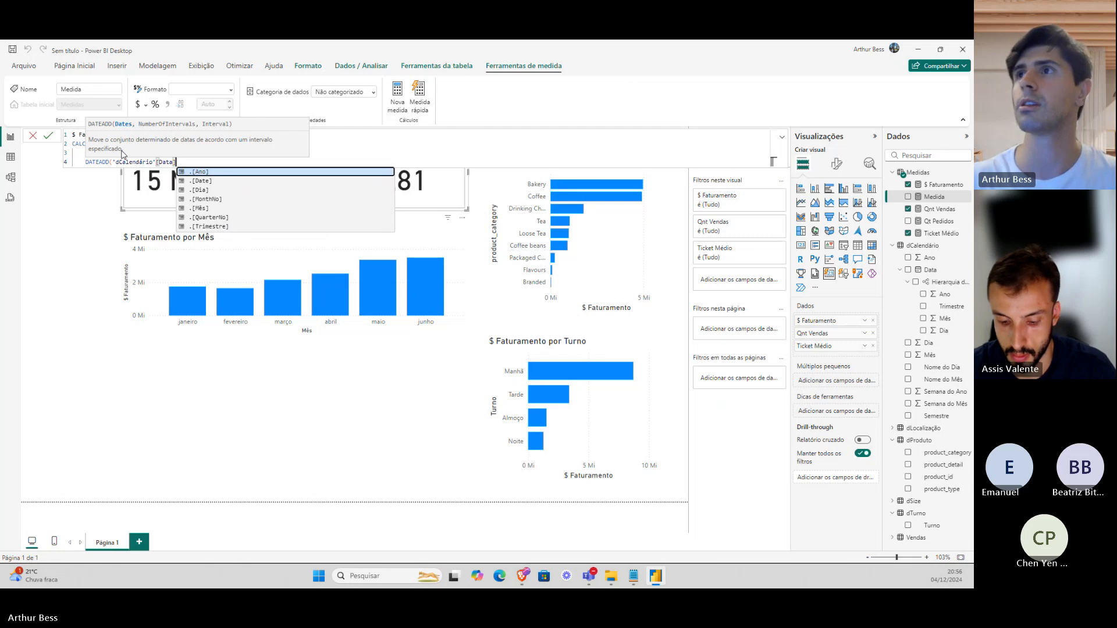
pyautogui.write(',')
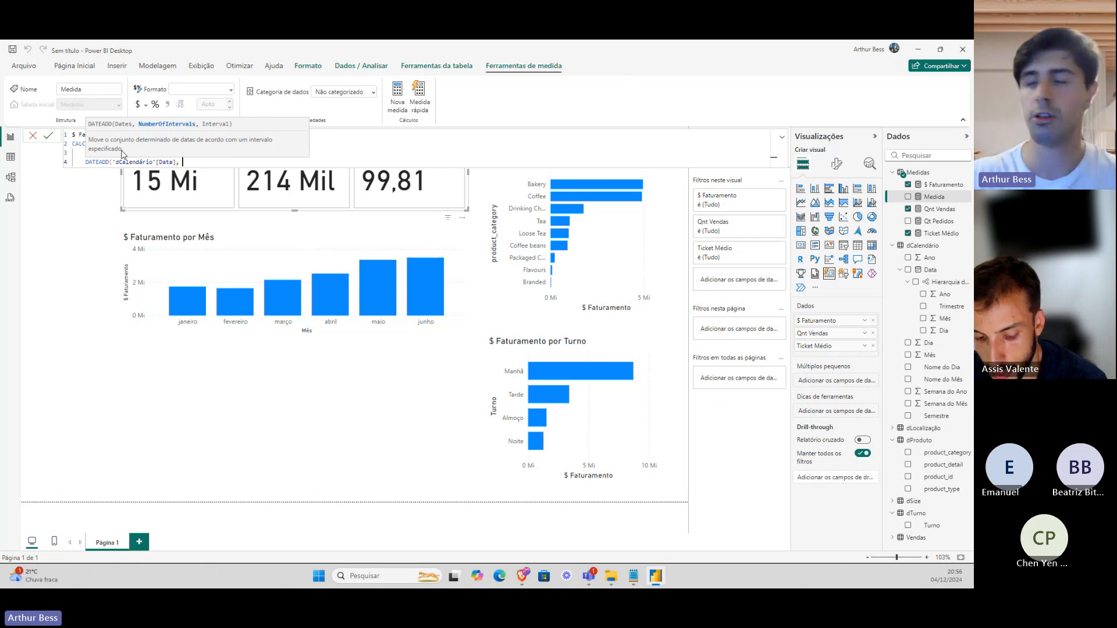
pyautogui.write('-1')
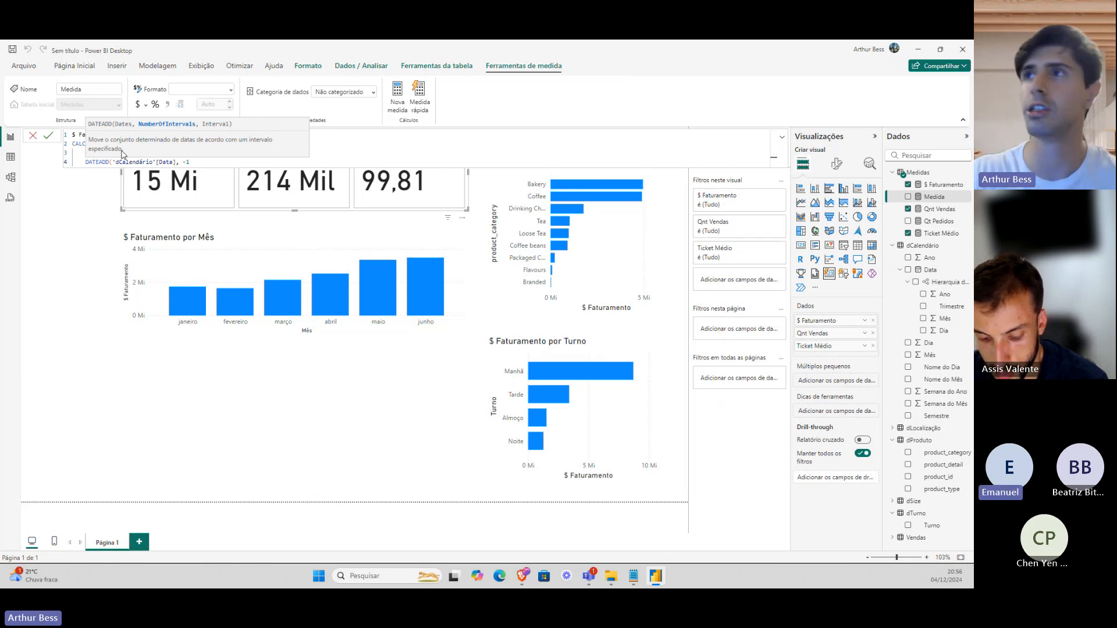
pyautogui.write(', ')
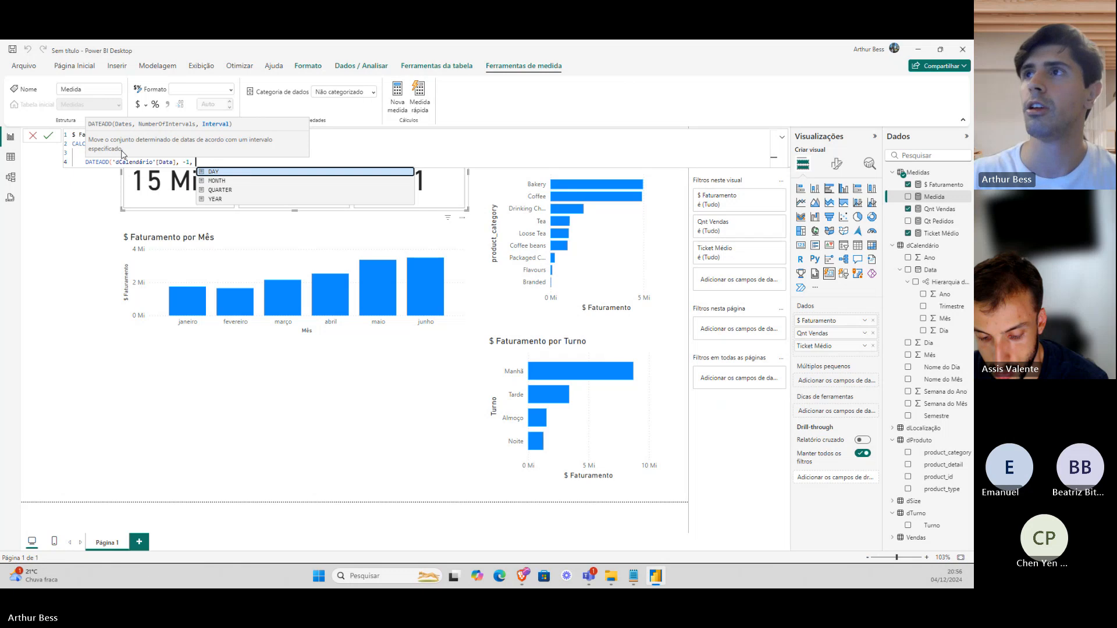
pyautogui.write('MONTH')
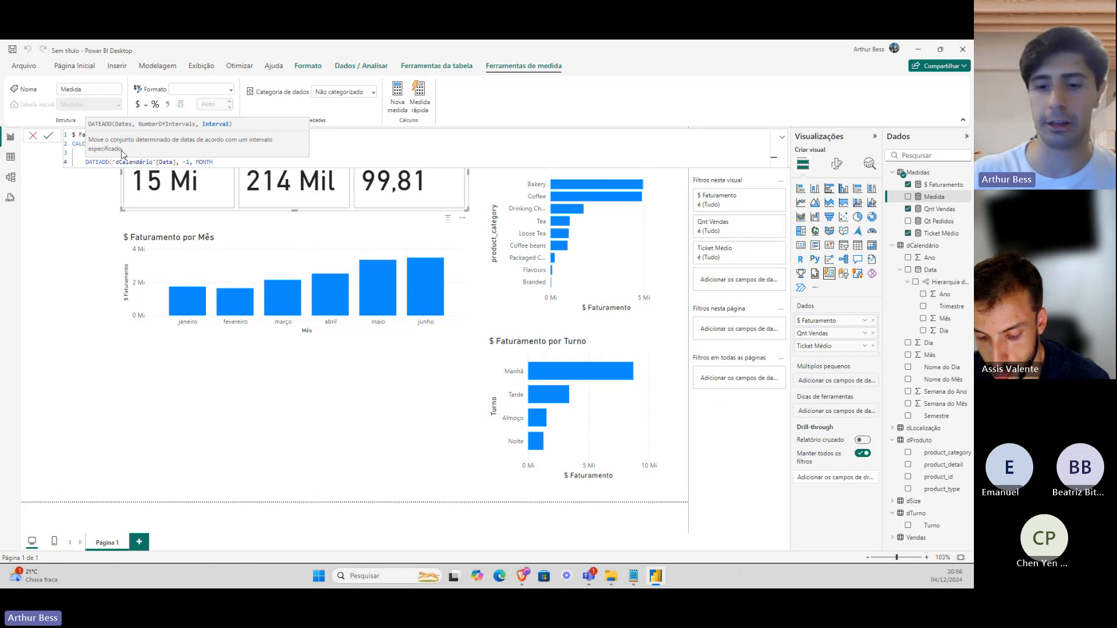
pyautogui.press('BackSpace')
pyautogui.press('BackSpace')
pyautogui.press('BackSpace')
pyautogui.press('BackSpace')
pyautogui.press('BackSpace')
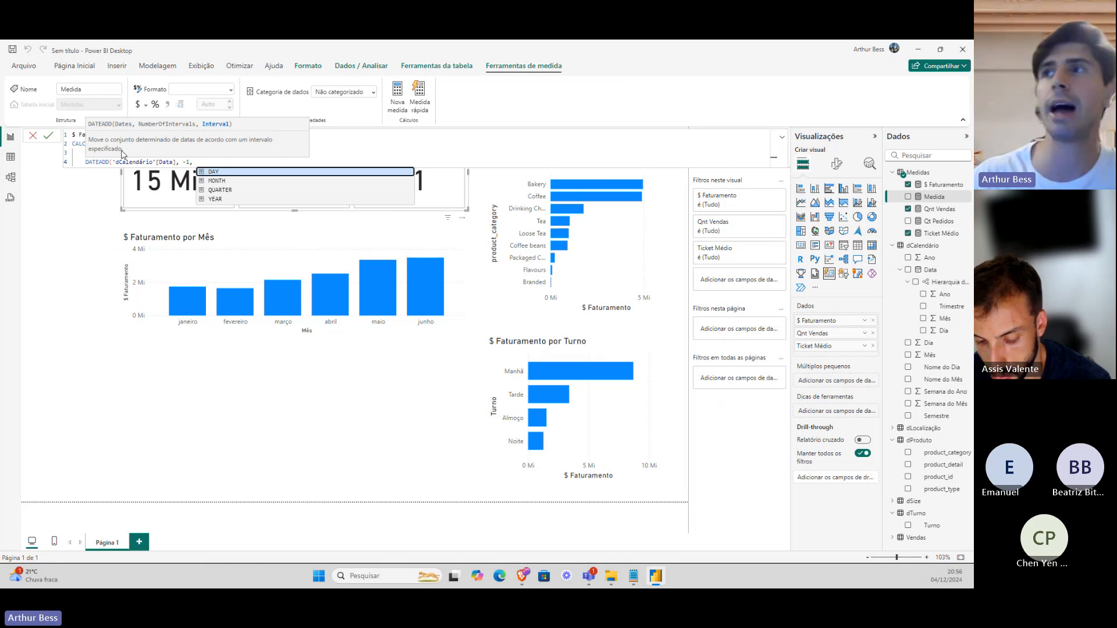
pyautogui.press('Down')
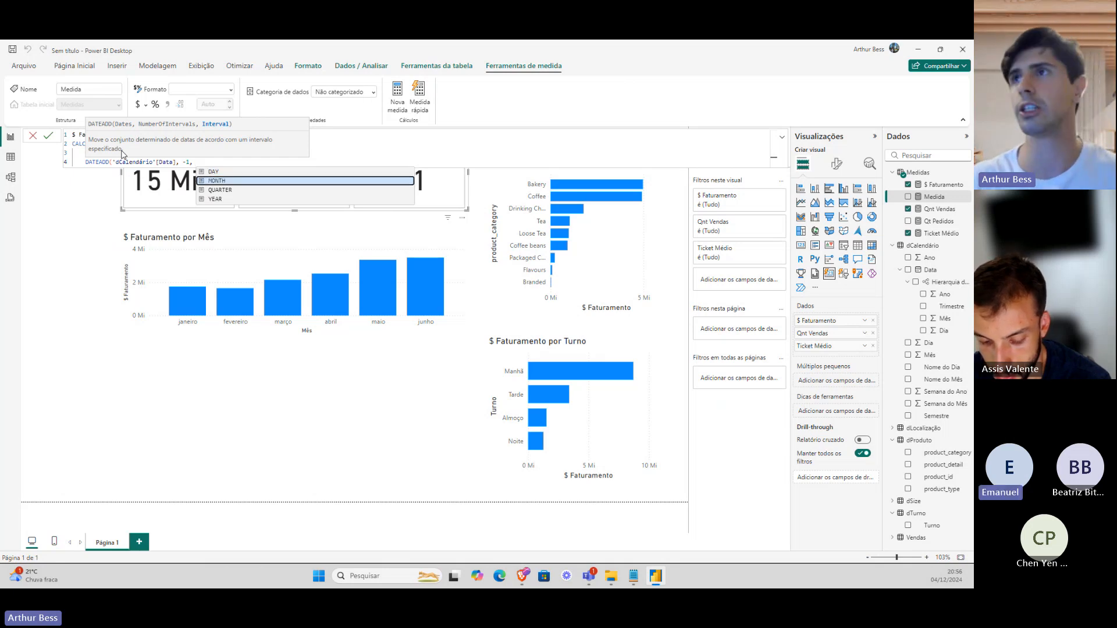
pyautogui.press('Tab')
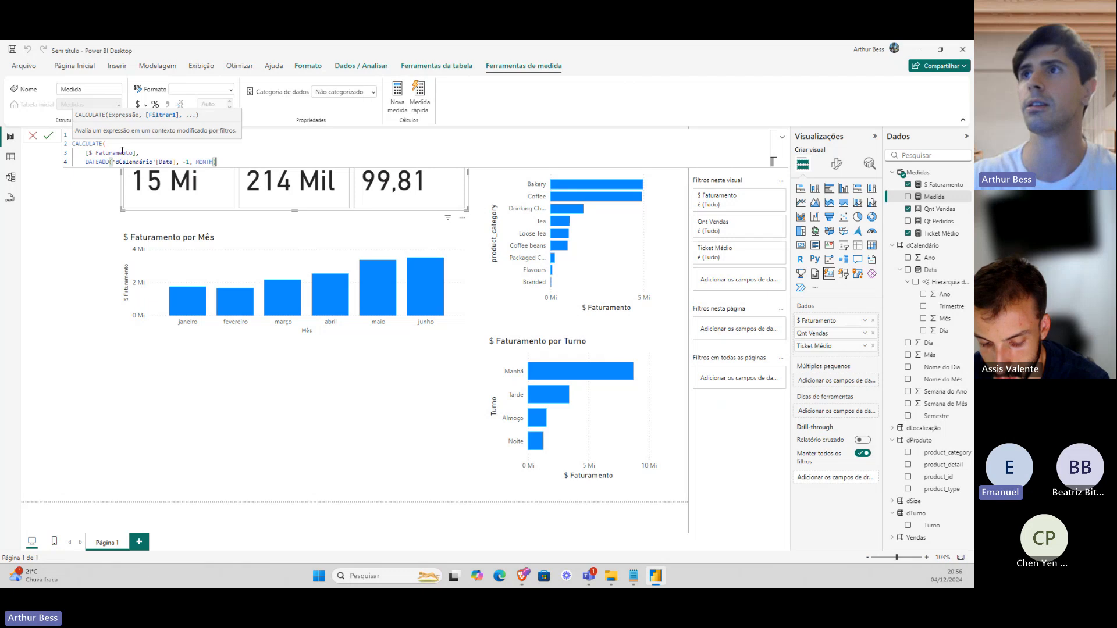
pyautogui.write(')')
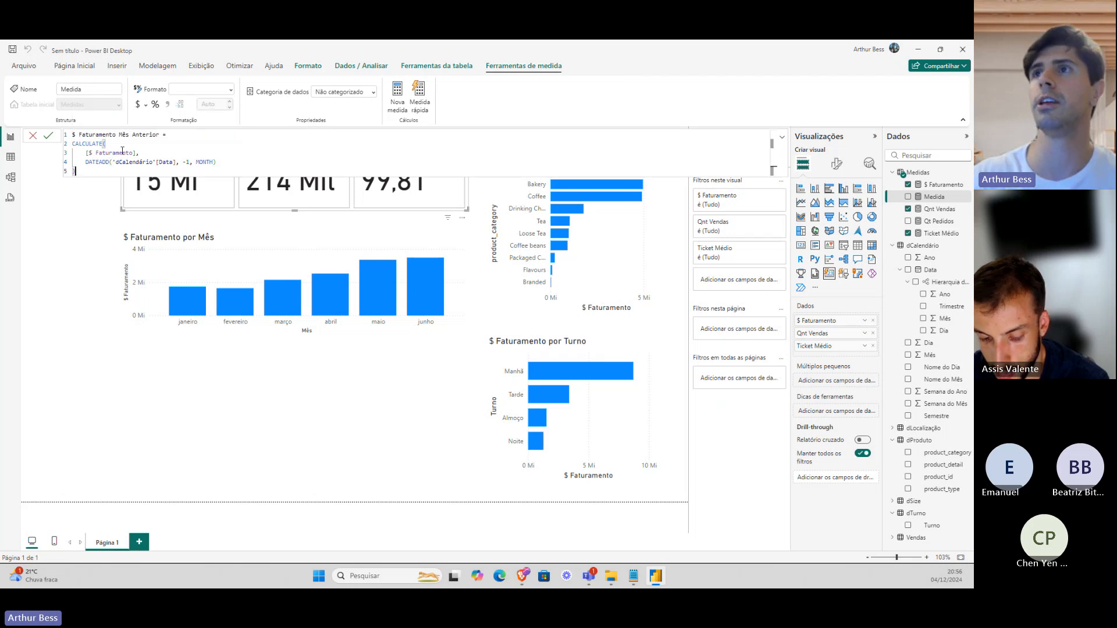
pyautogui.press('Return')
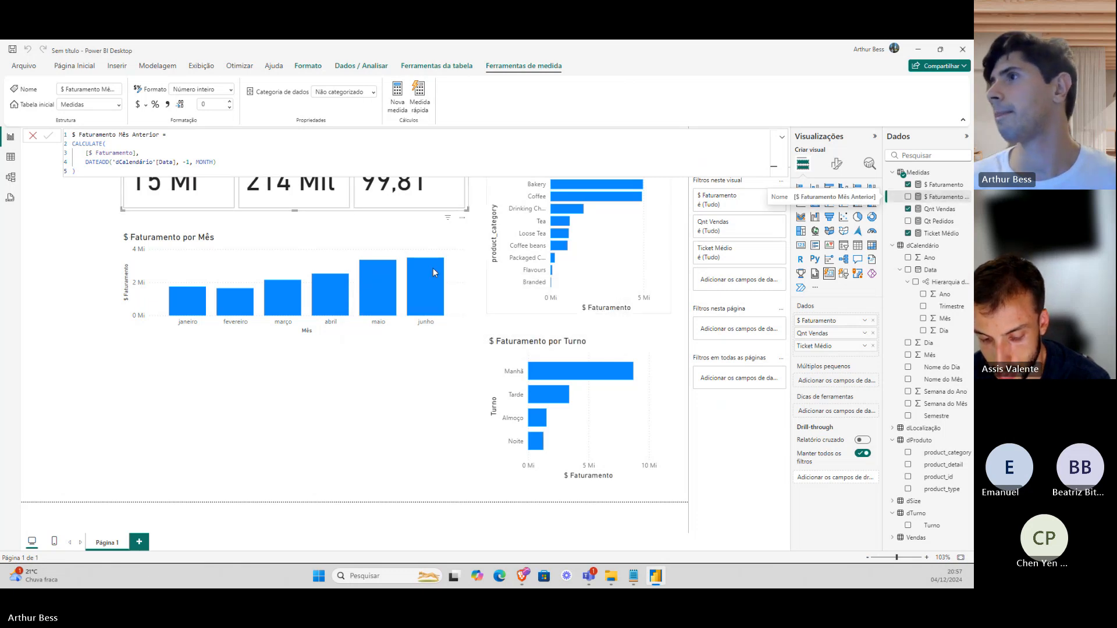
# Add $ Faturamento Mês Anterior to the monthly chart's tooltips, showing junho's previous month at 3355601.
pyautogui.click(414, 249)
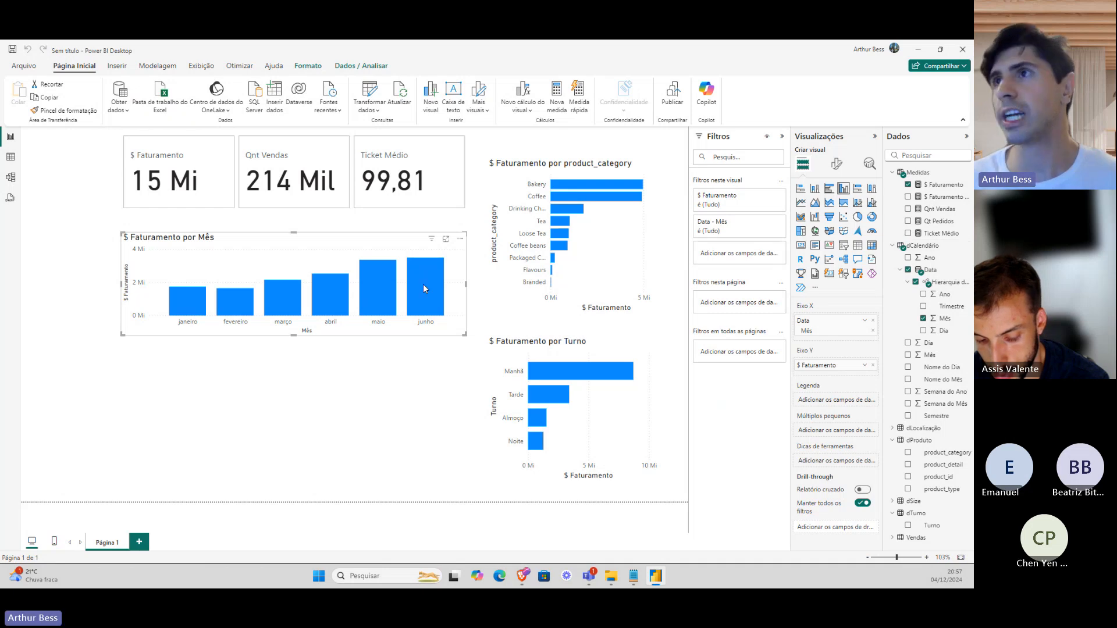
pyautogui.click(189, 314)
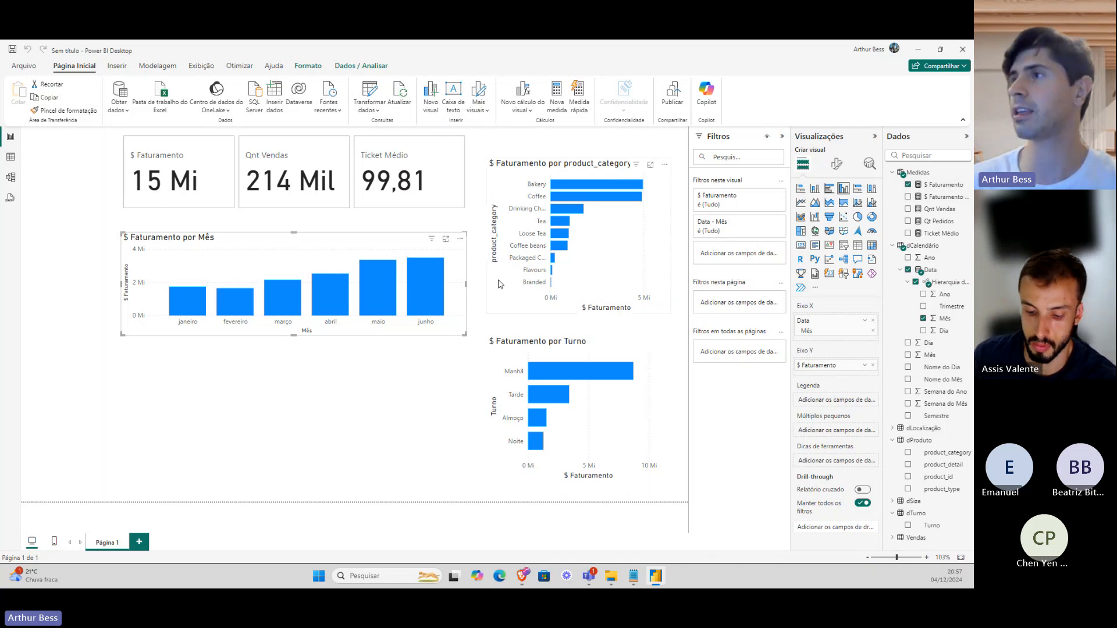
pyautogui.moveTo(431, 293)
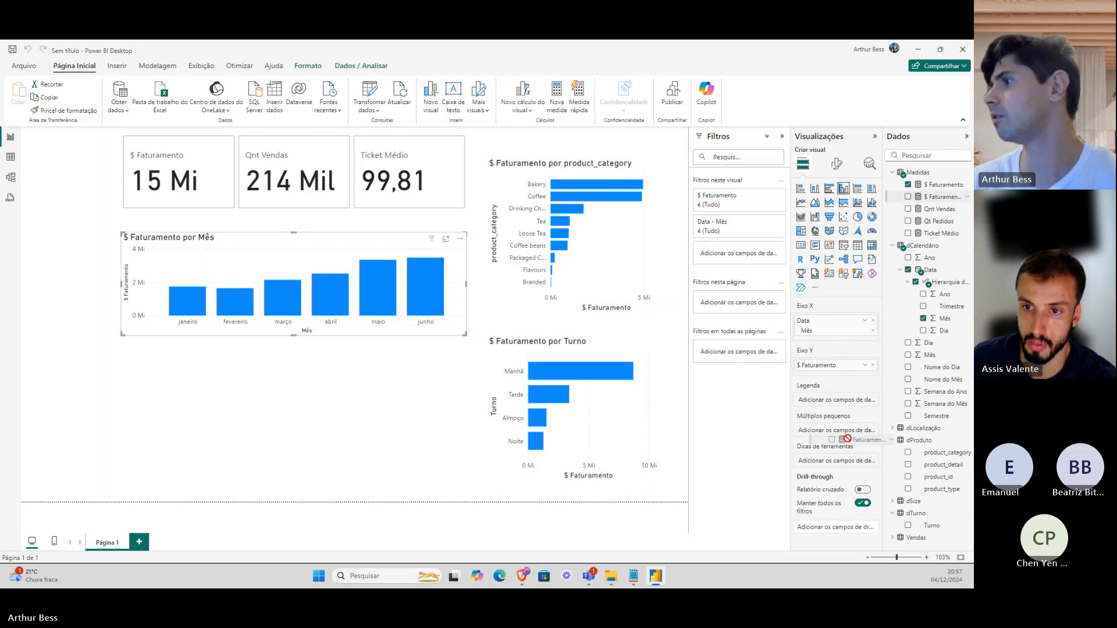
pyautogui.moveTo(839, 467); pyautogui.dragTo(839, 467)
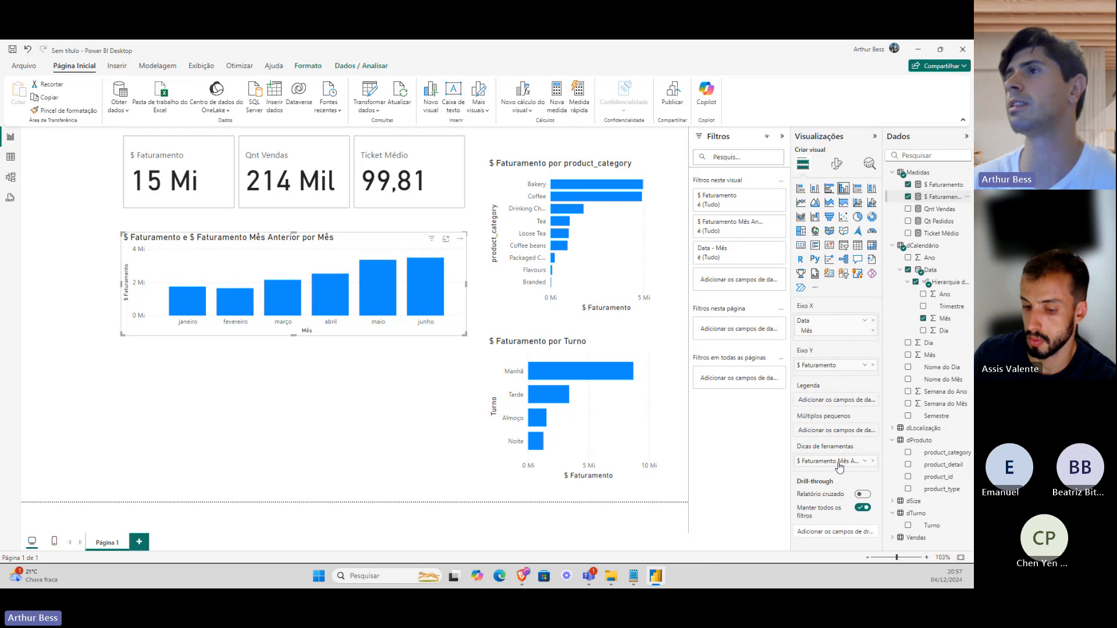
pyautogui.moveTo(426, 265)
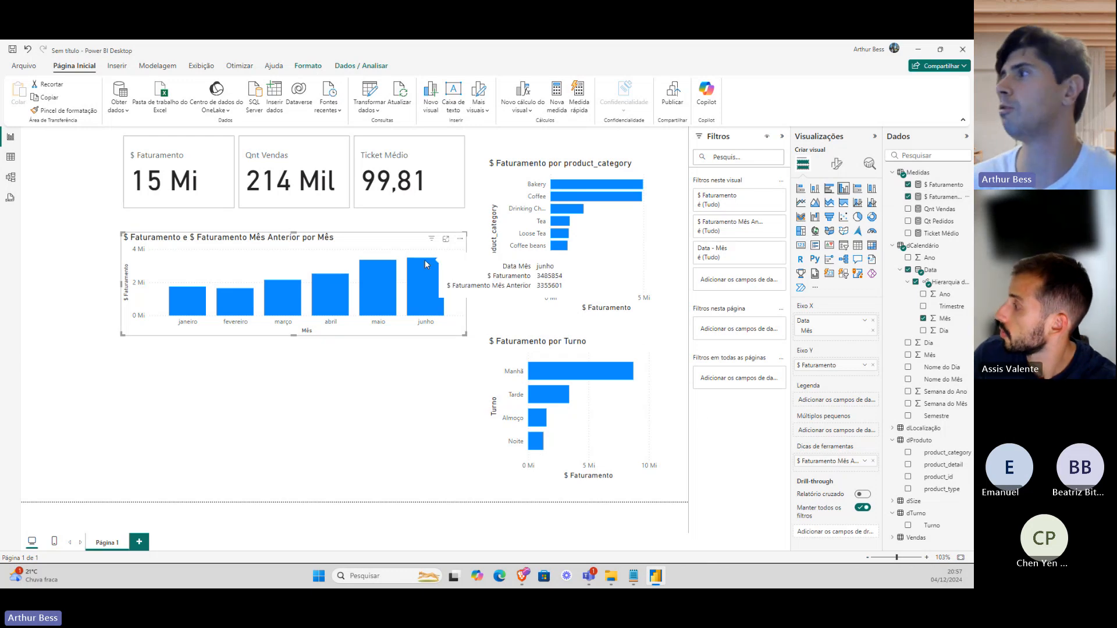
pyautogui.click(943, 197)
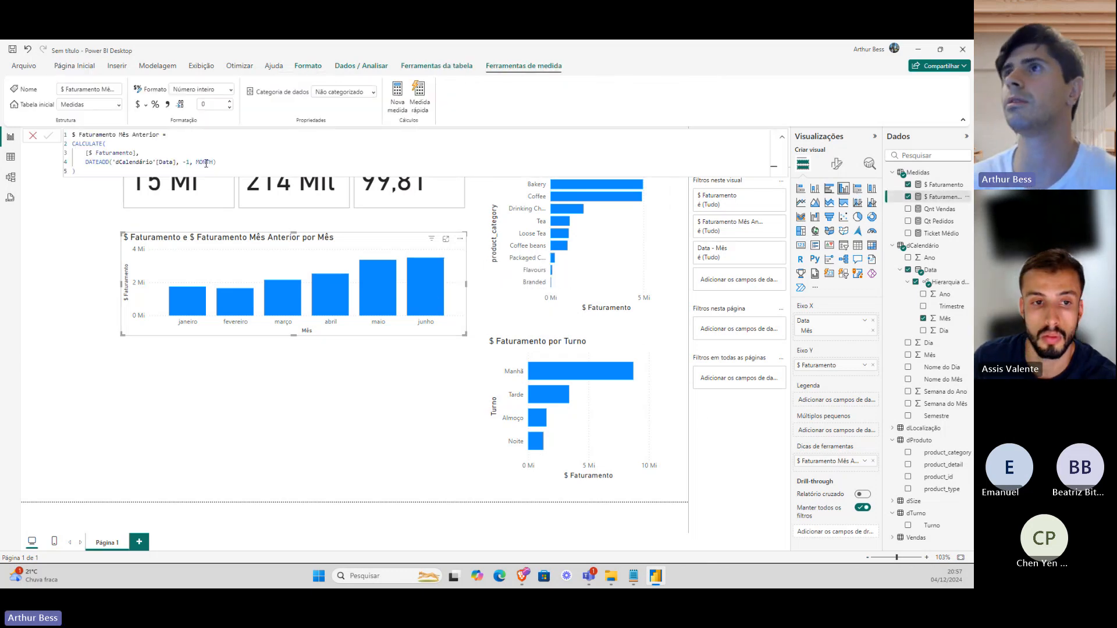
# Change the $ Faturamento Mês Anterior measure's format from percentage to Moeda currency.
pyautogui.click(156, 108)
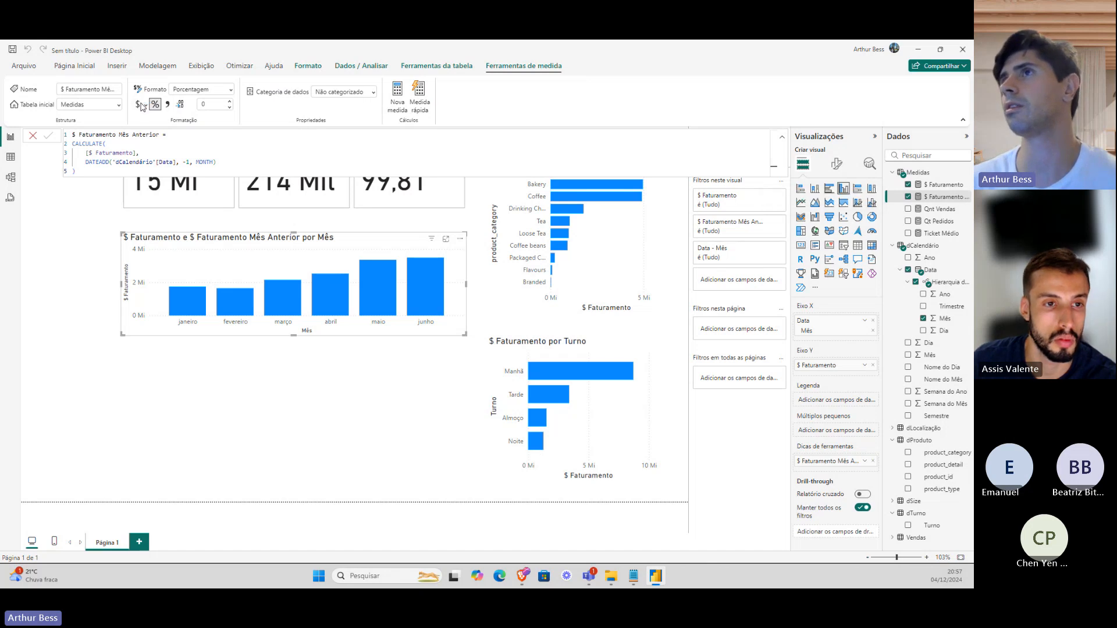
pyautogui.click(141, 107)
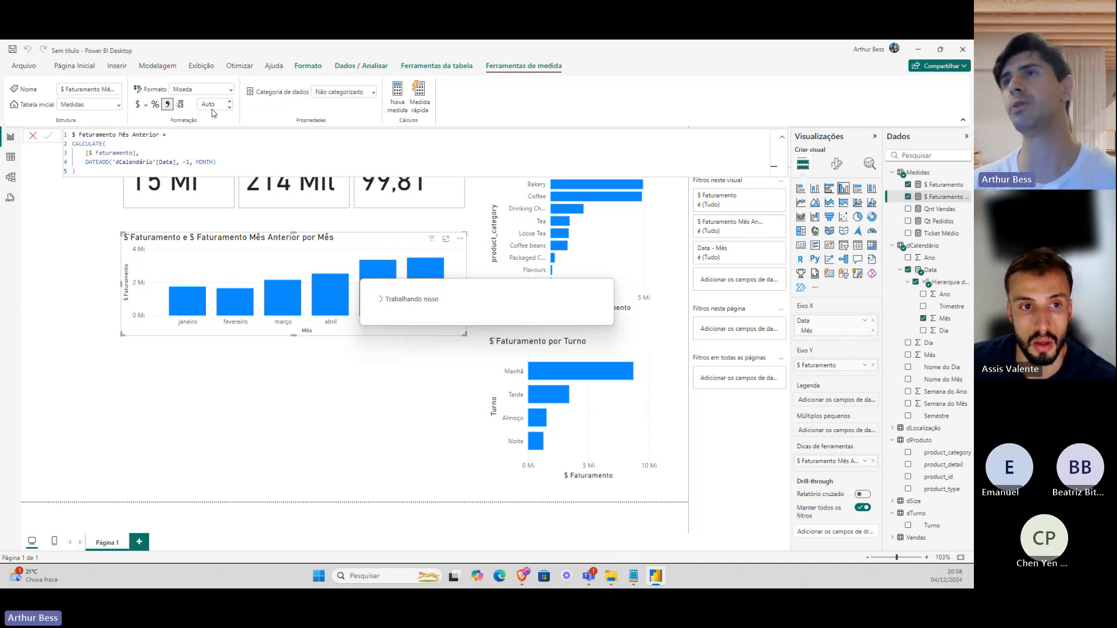
pyautogui.rightClick(918, 174)
# Create measure % Faturamento MoM = ([$ Faturamento] - [$ Faturamento Mês Anterior]) / [$ Faturamento].
pyautogui.click(896, 190)
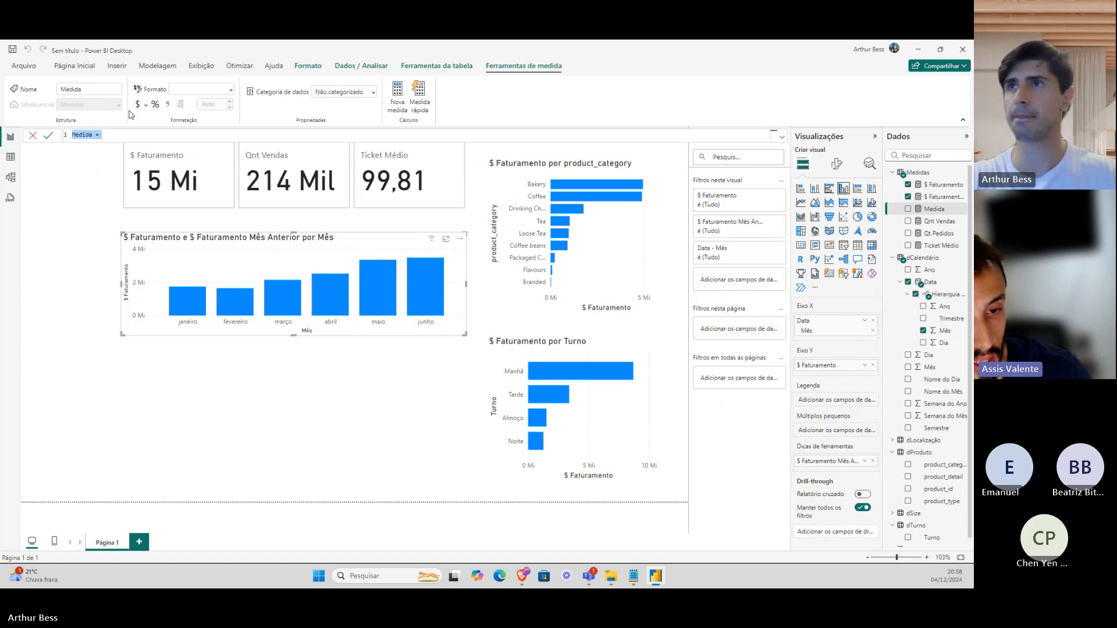
pyautogui.press('BackSpace')
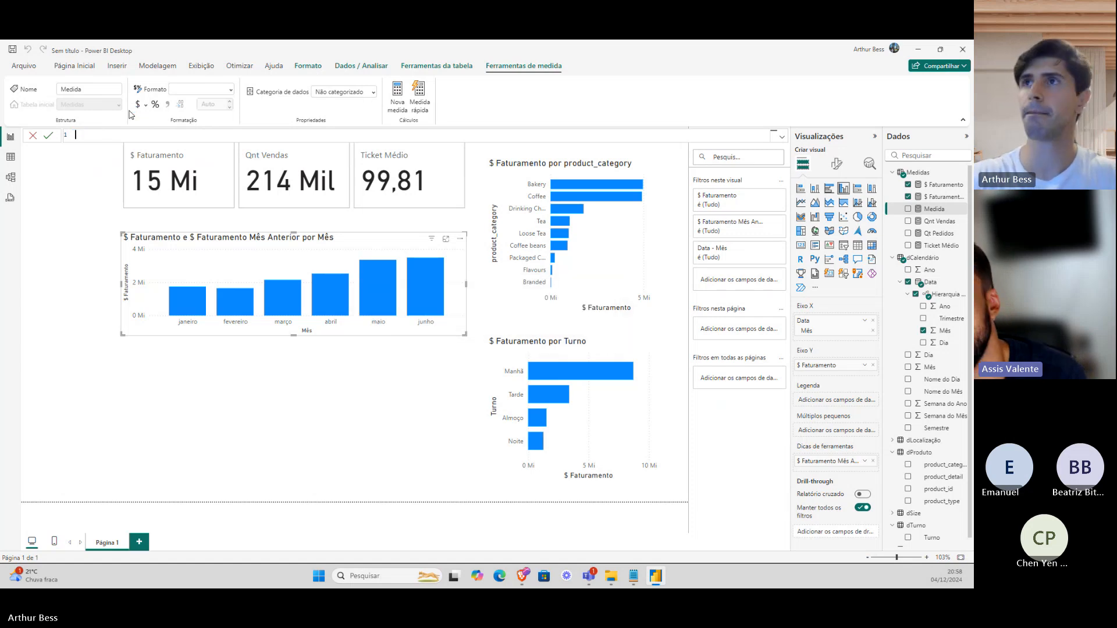
pyautogui.write('% ')
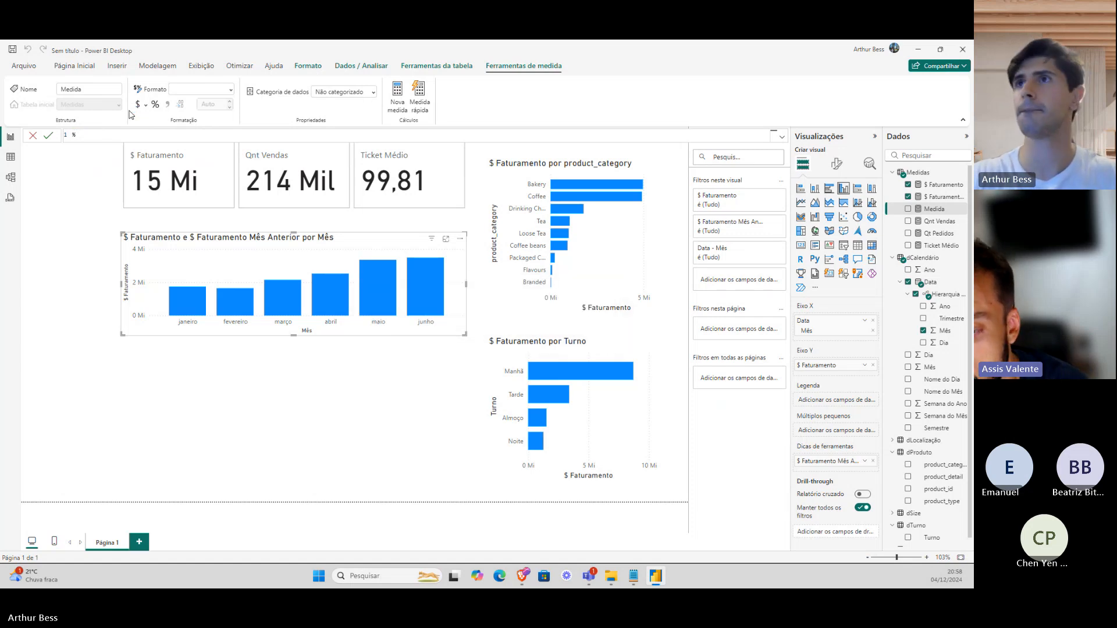
pyautogui.write('Fa')
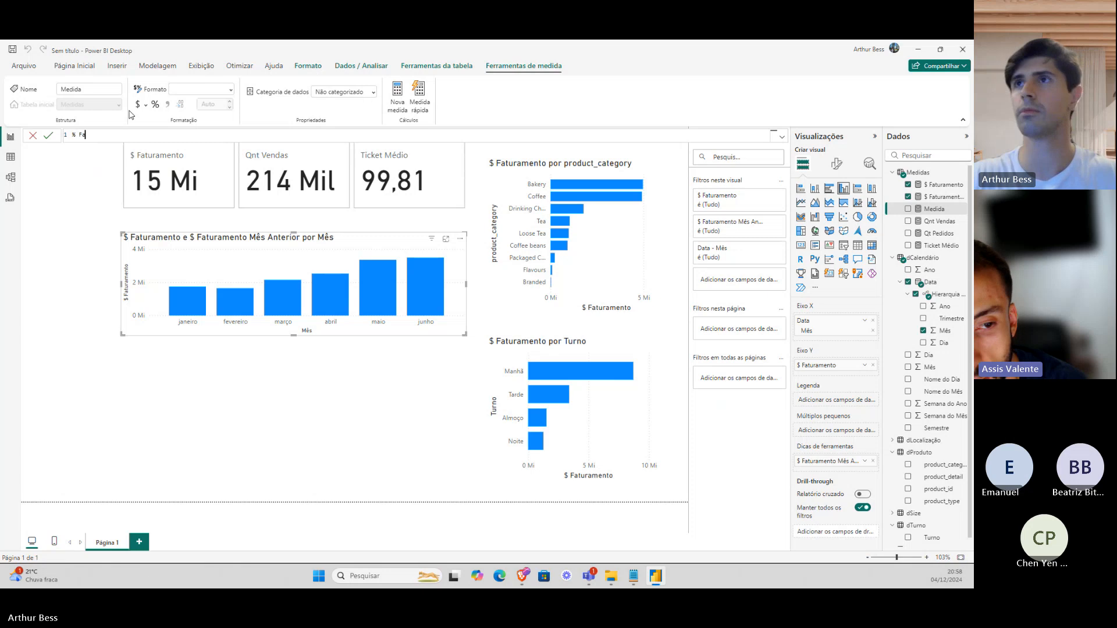
pyautogui.write('turamento Mês')
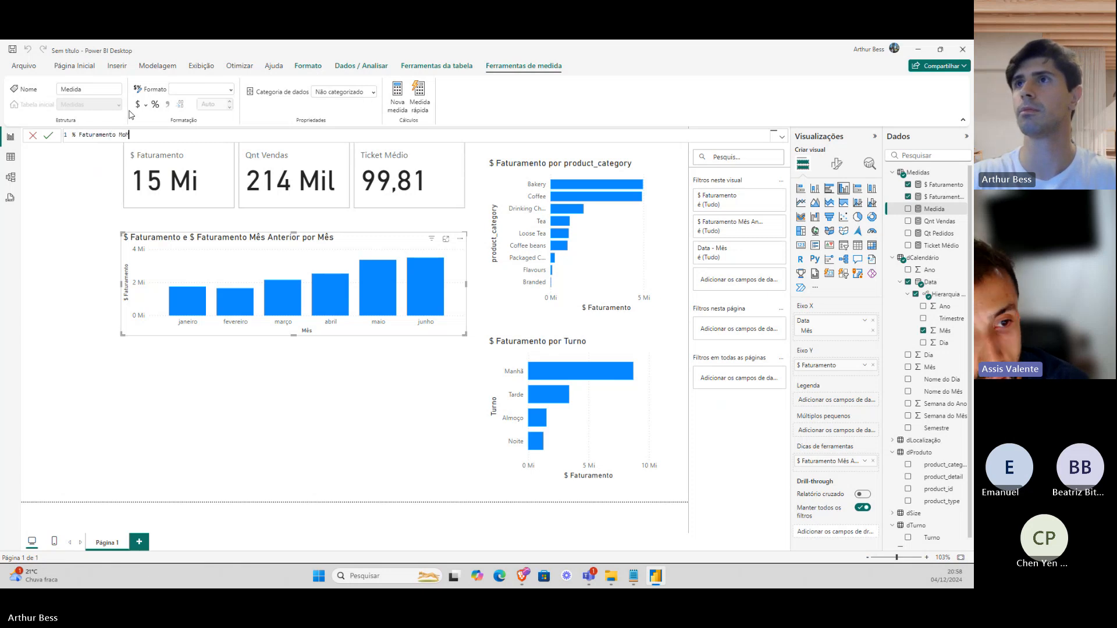
pyautogui.hotkey('shift', 'Return')
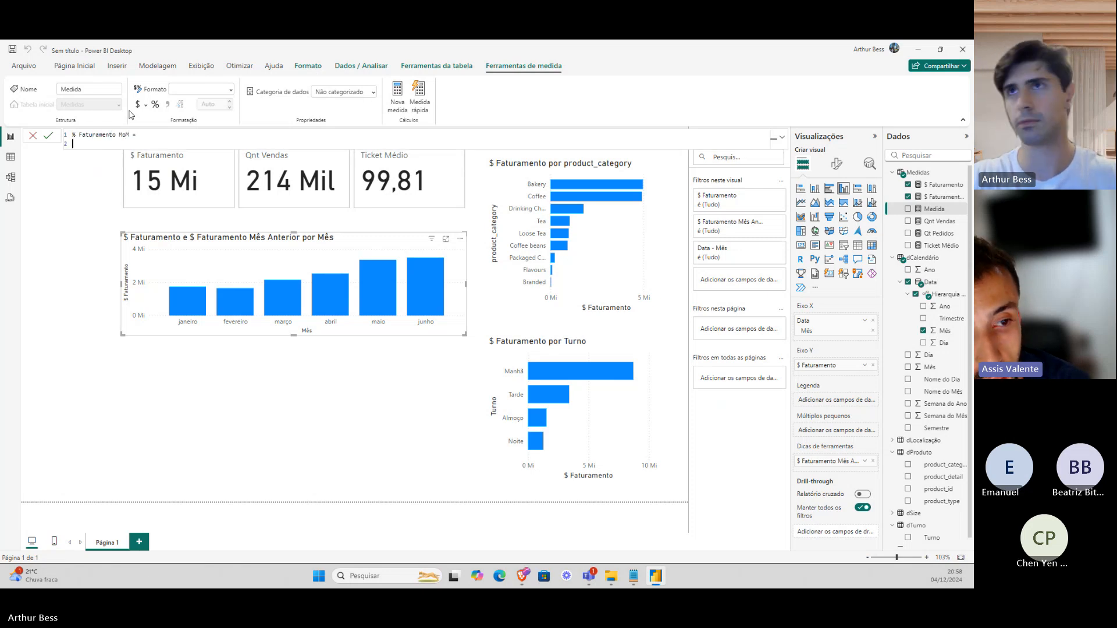
pyautogui.write('fa')
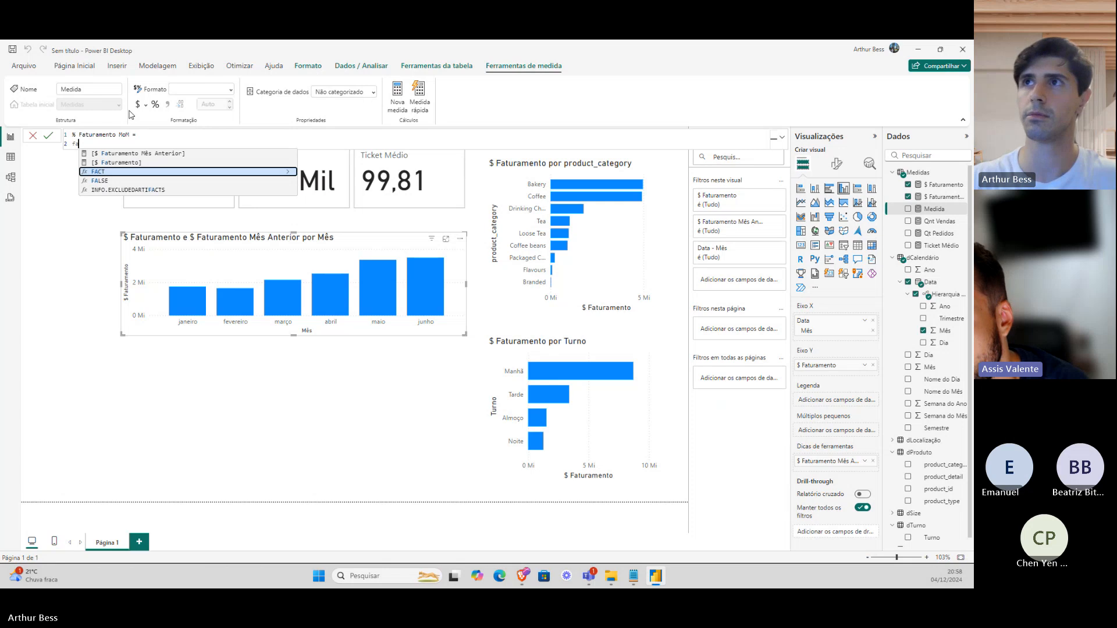
pyautogui.press('Up')
pyautogui.press('Tab')
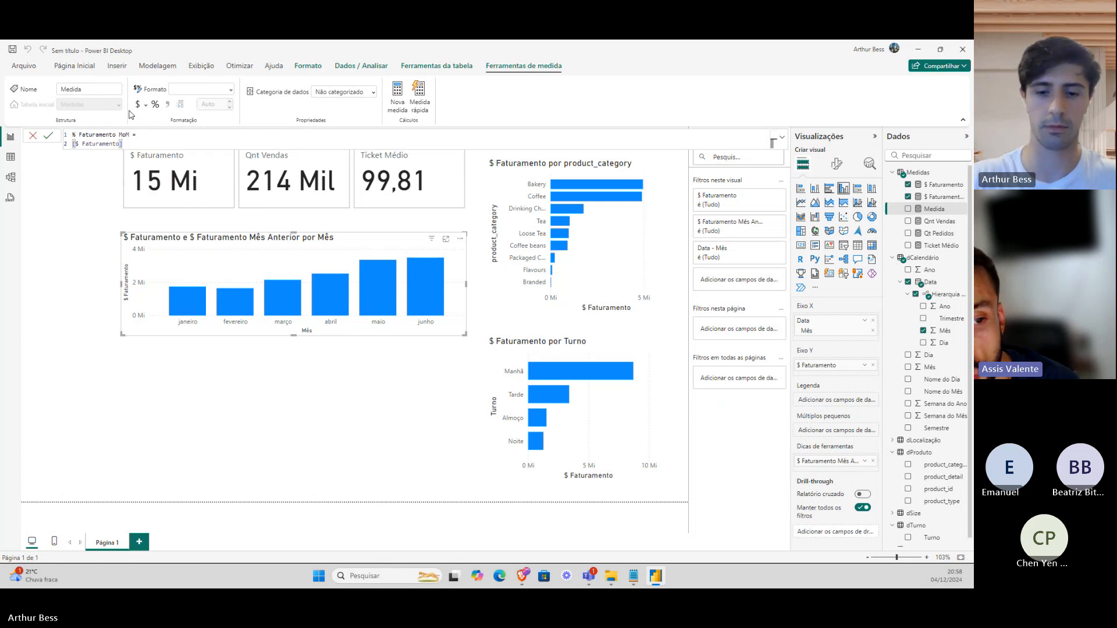
pyautogui.write('(')
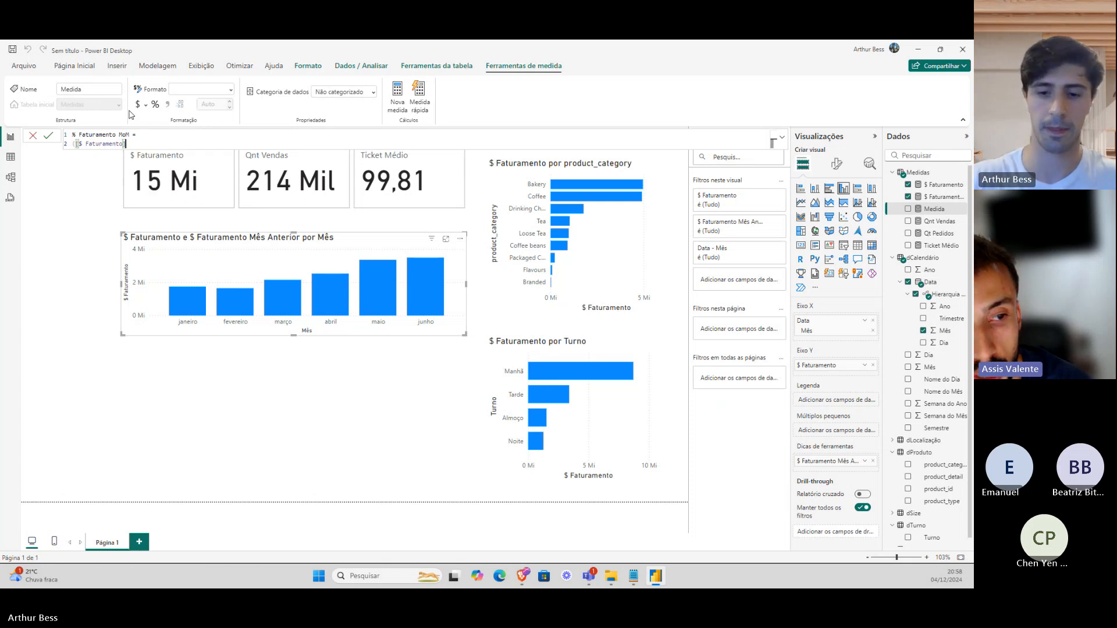
pyautogui.write(' - f')
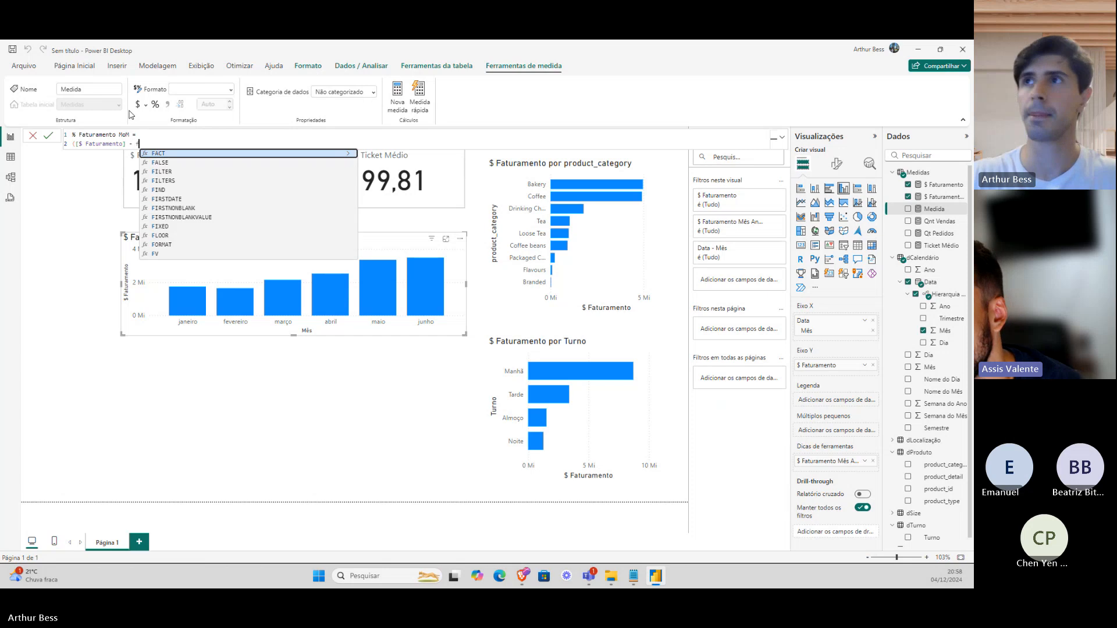
pyautogui.write('at')
pyautogui.press('Up')
pyautogui.press('Tab')
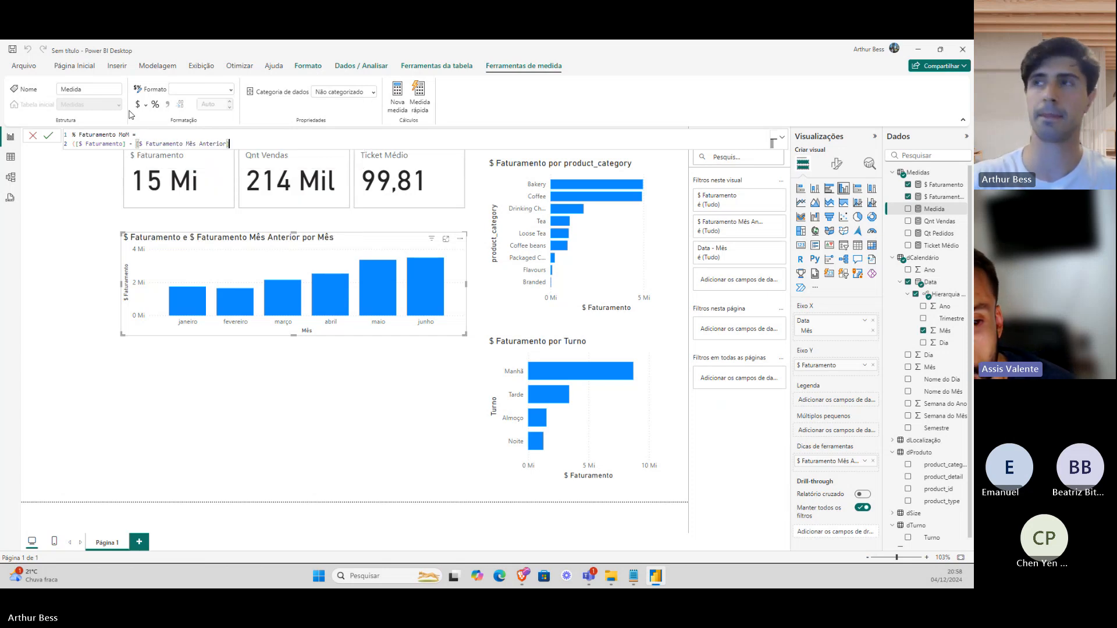
pyautogui.write(') / [$ Faturamento]')
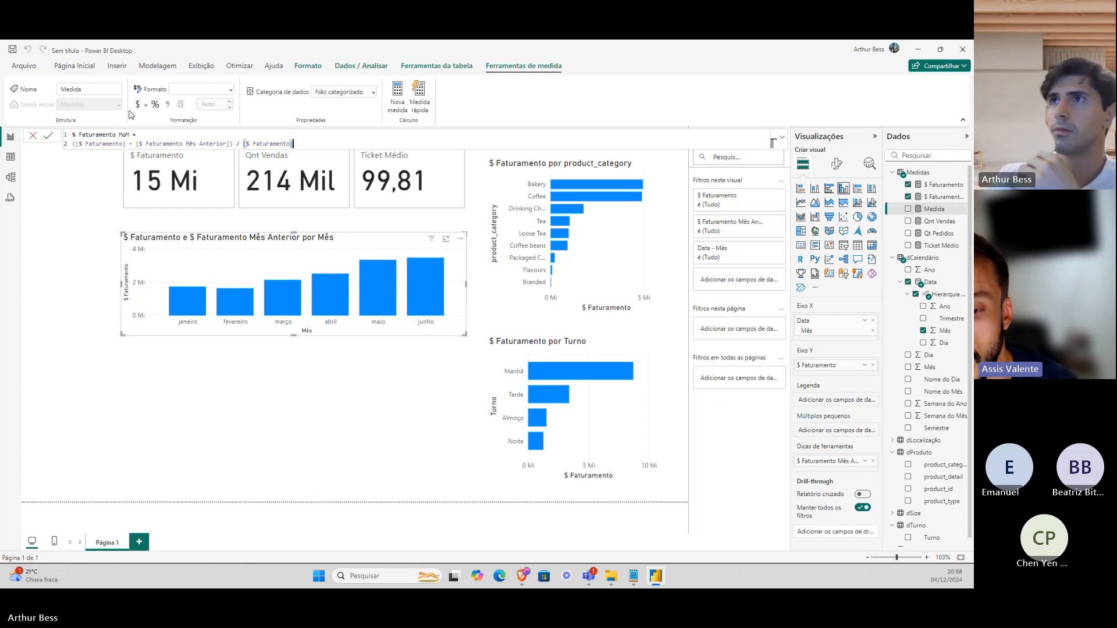
pyautogui.press('Return')
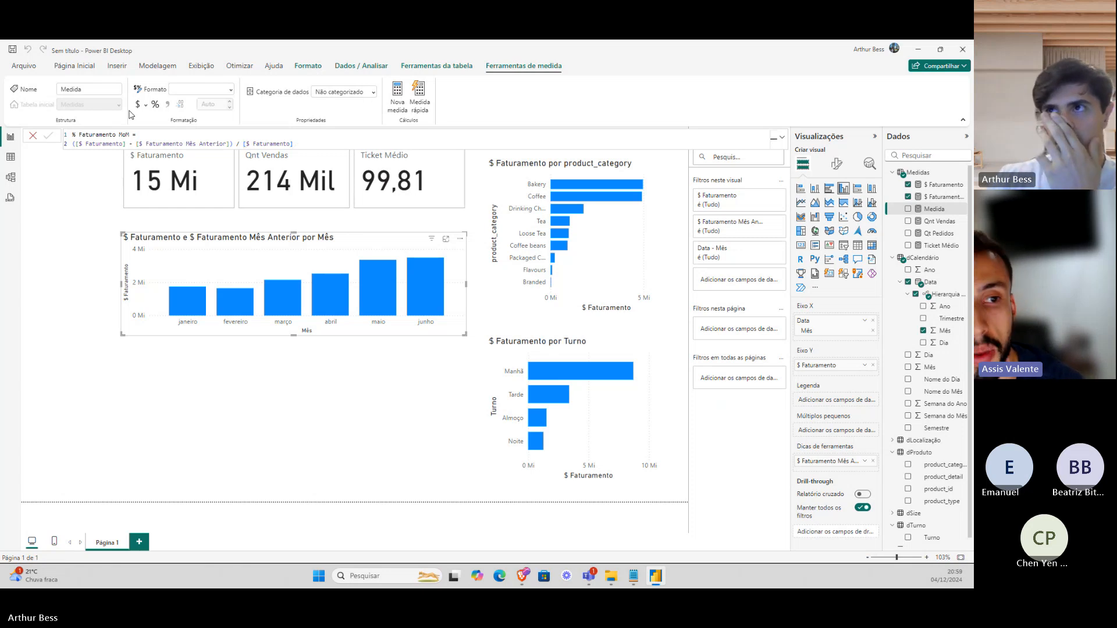
# Format % Faturamento MoM as Porcentagem with 0 decimal places.
pyautogui.click(156, 106)
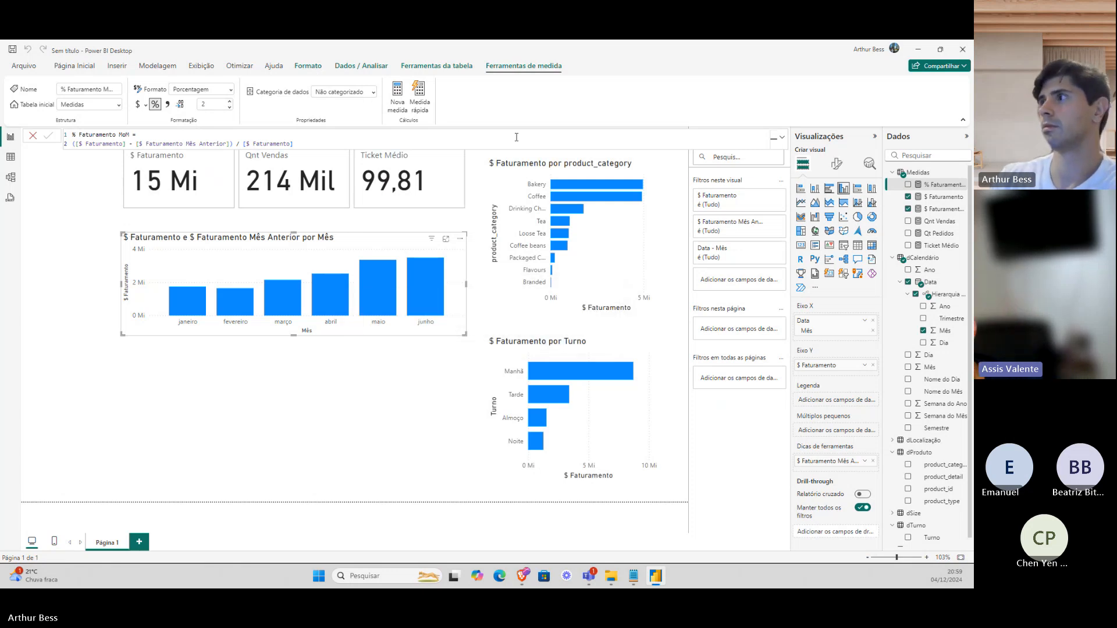
pyautogui.click(212, 107)
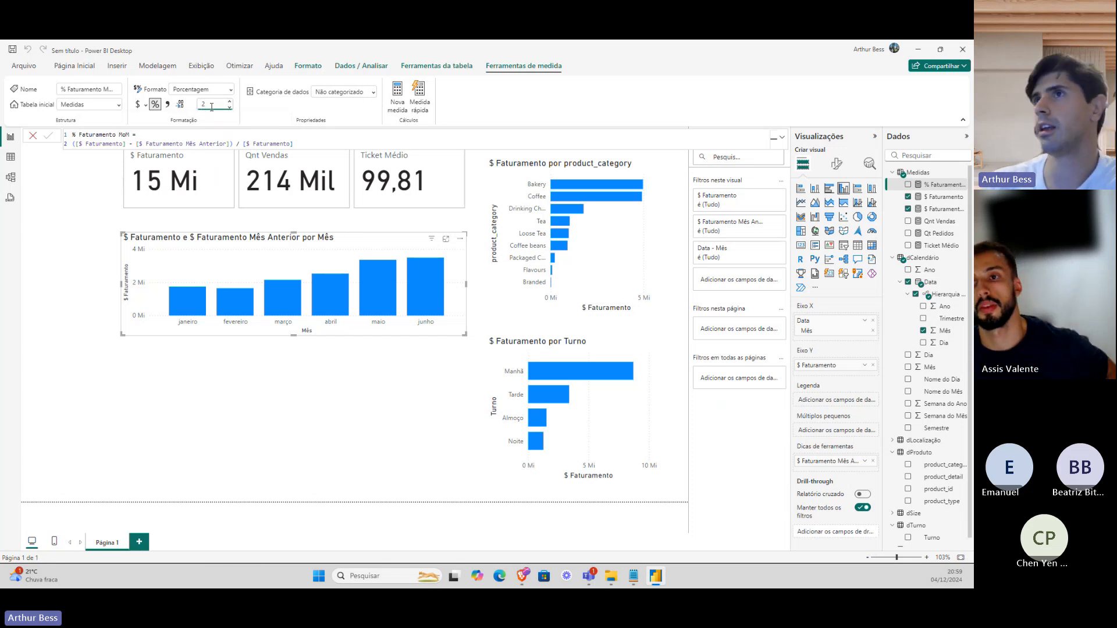
pyautogui.doubleClick(212, 106)
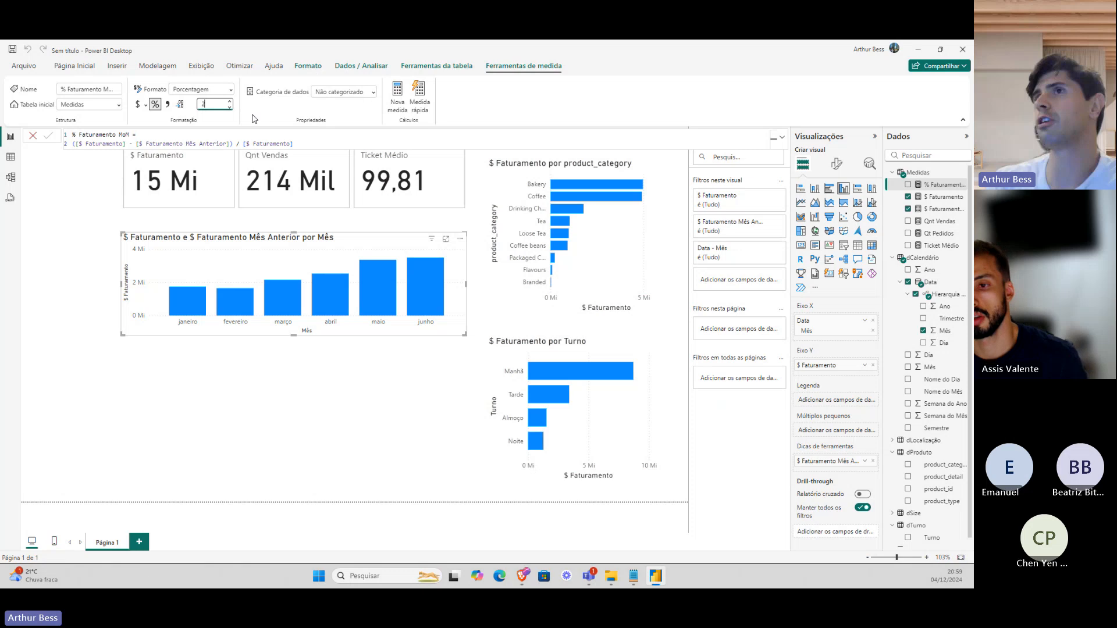
pyautogui.press('Return')
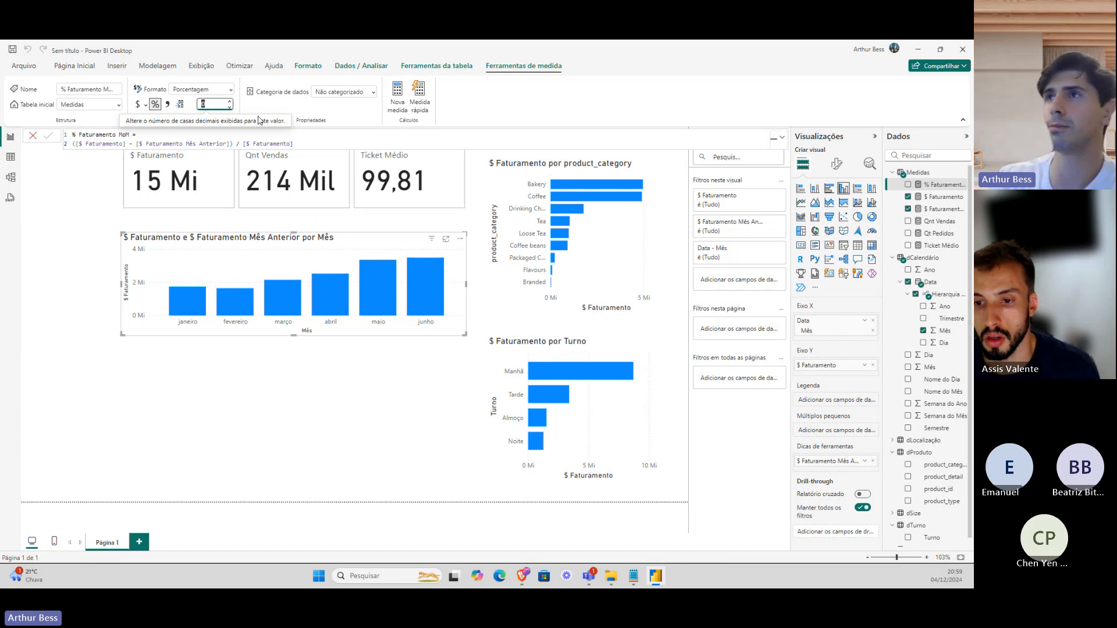
pyautogui.click(503, 305)
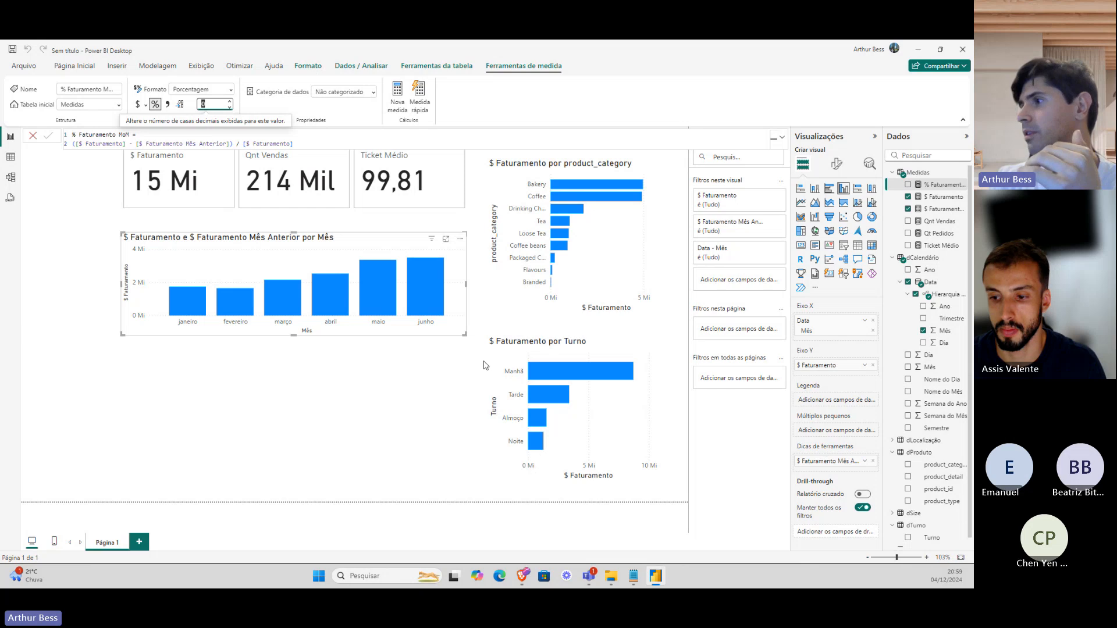
pyautogui.click(873, 461)
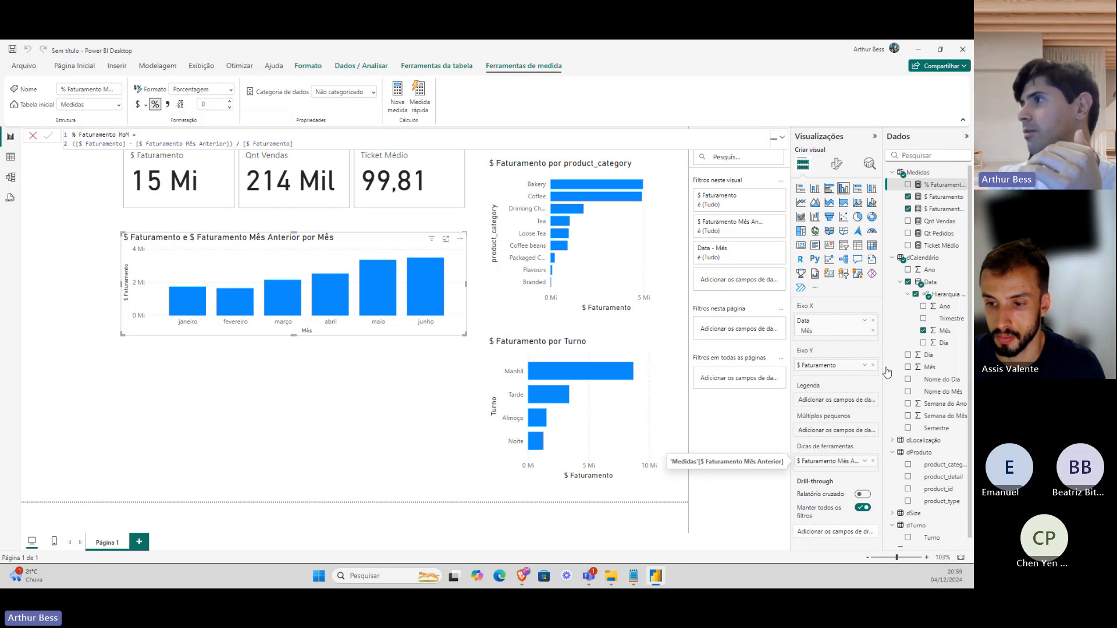
# Add % Faturamento MoM to the monthly revenue chart's tooltip in place of the previous-month measure.
pyautogui.moveTo(913, 187); pyautogui.dragTo(831, 462)
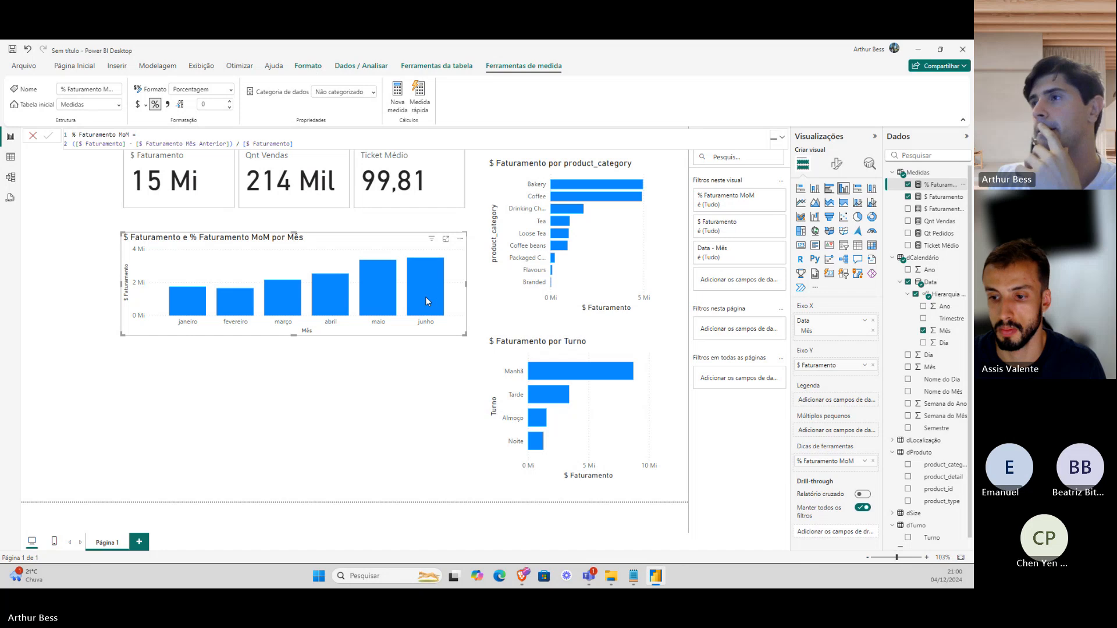
pyautogui.moveTo(428, 314)
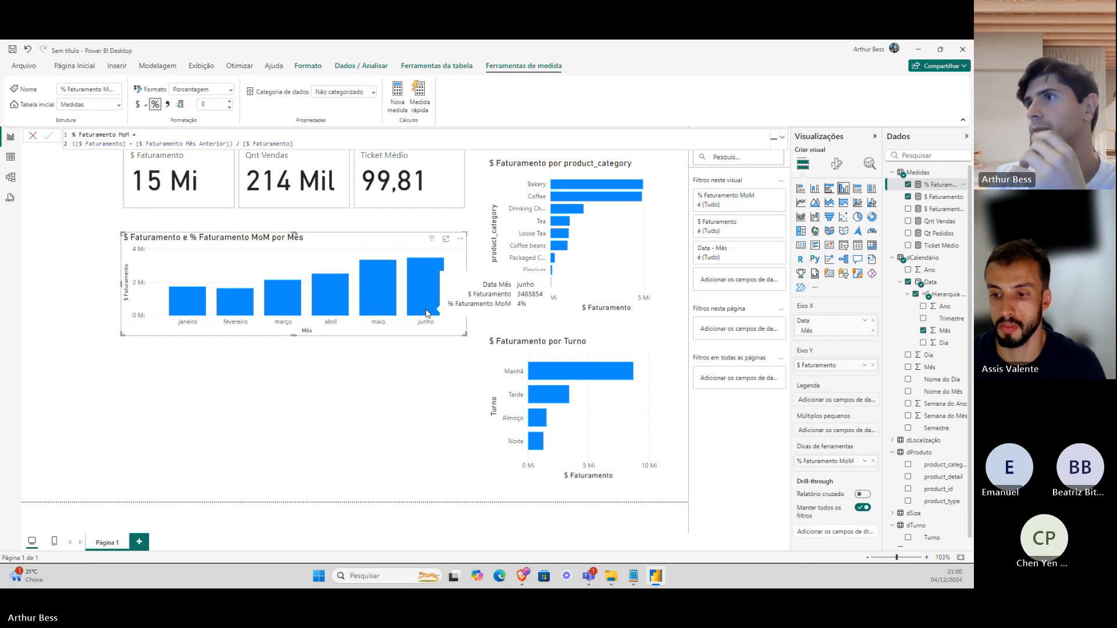
pyautogui.click(946, 198)
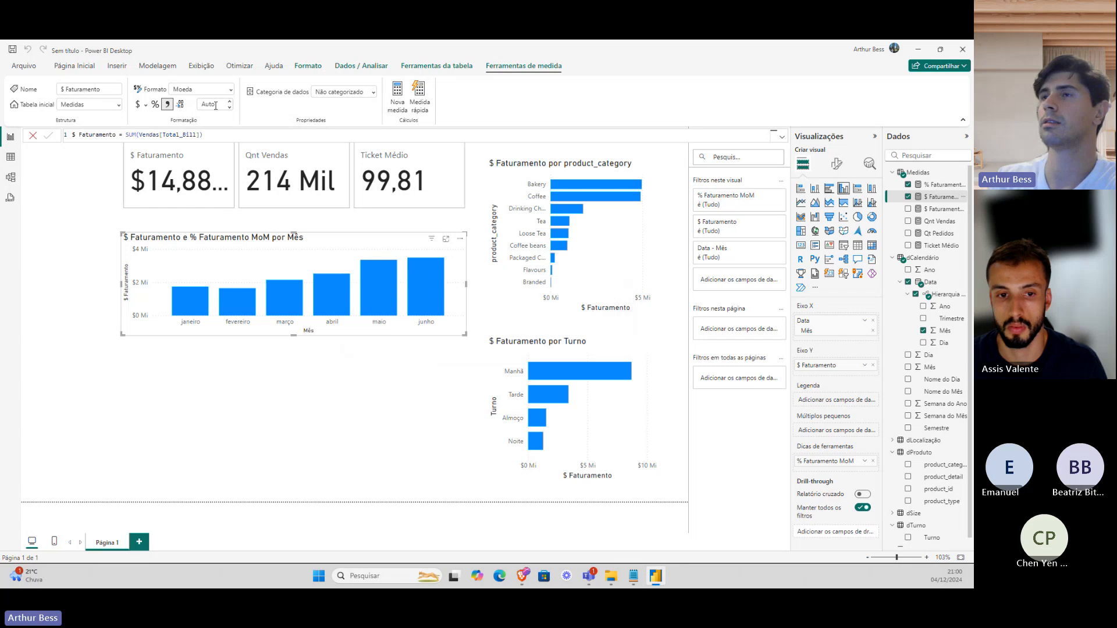
# Set $ Faturamento to 0 decimal places so its card reads $15 Mi.
pyautogui.click(216, 105)
pyautogui.click(216, 106)
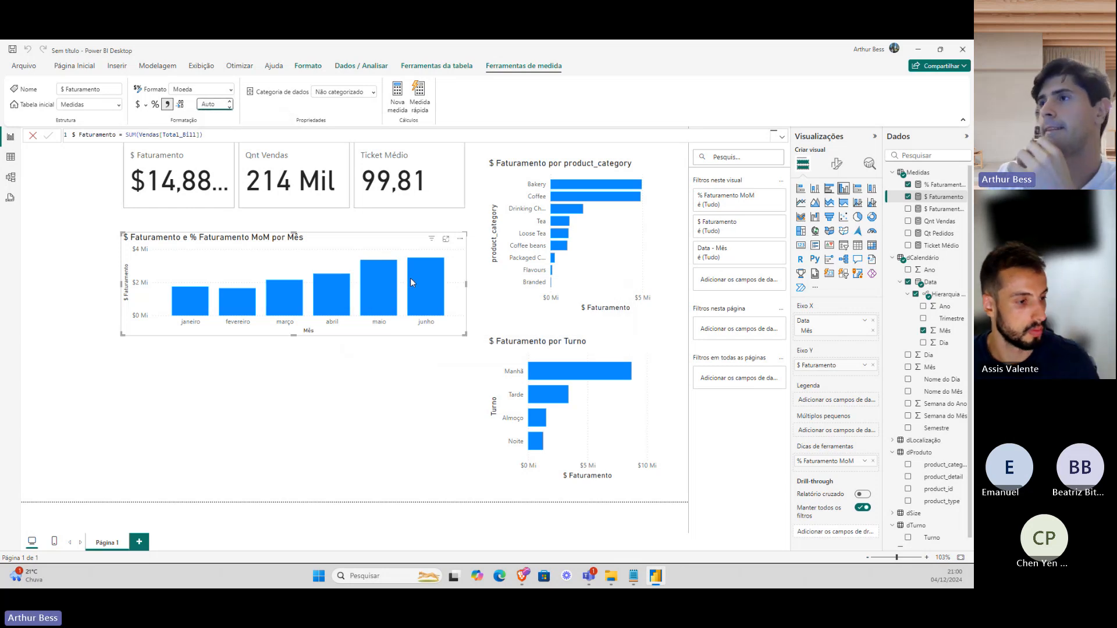
pyautogui.write('0')
pyautogui.press('Return')
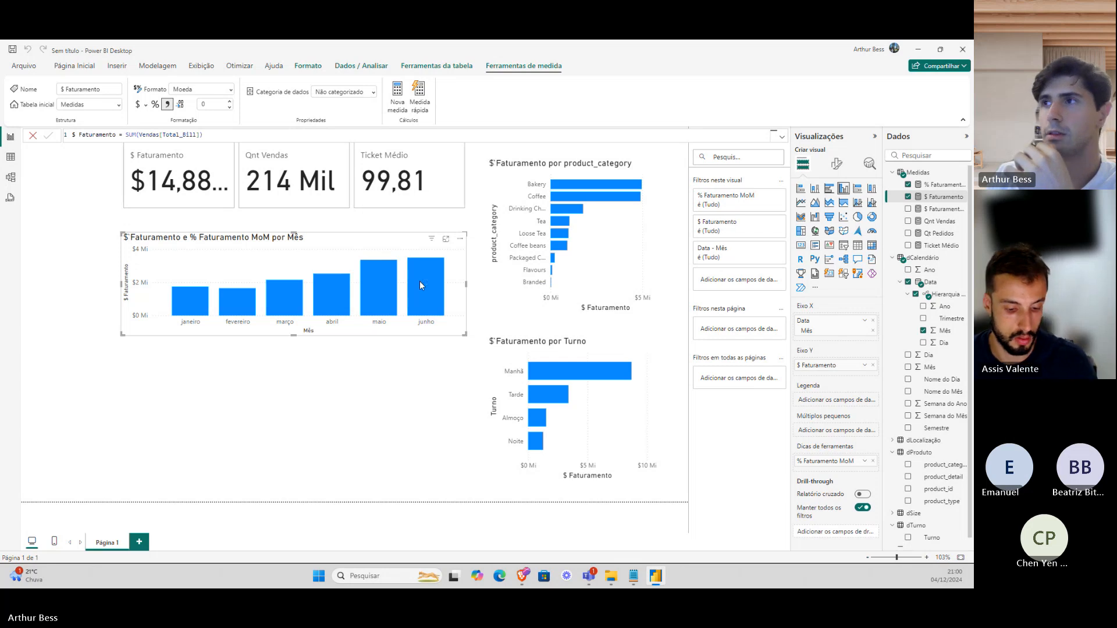
pyautogui.moveTo(427, 276)
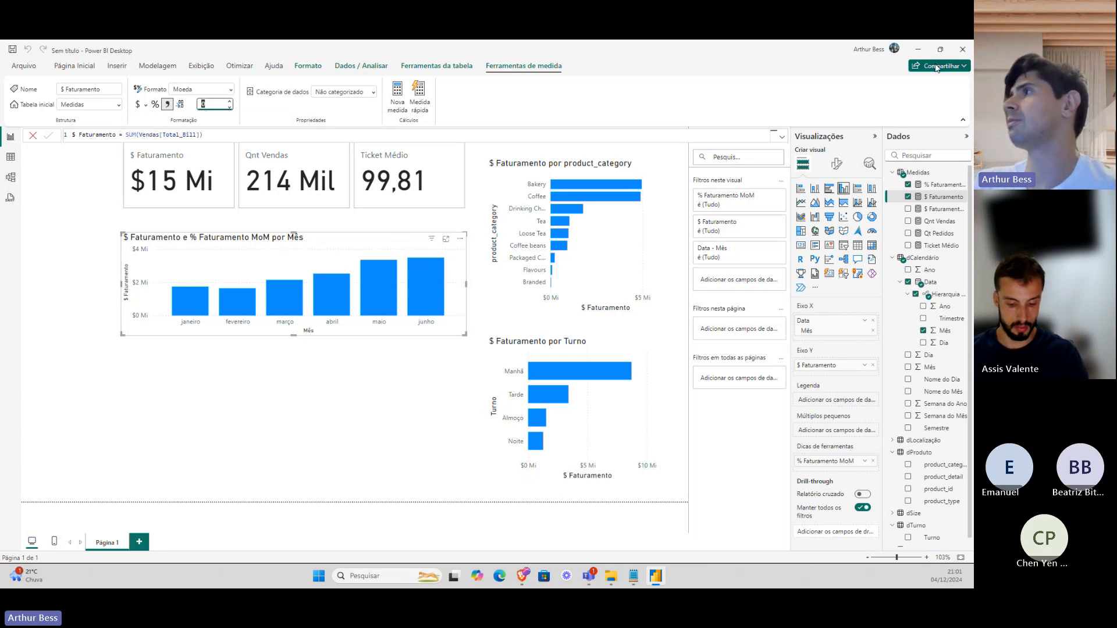
# Minimize the Power BI, Outlook and WhatsApp windows to reveal Figma's Projetos Fato file.
pyautogui.click(918, 50)
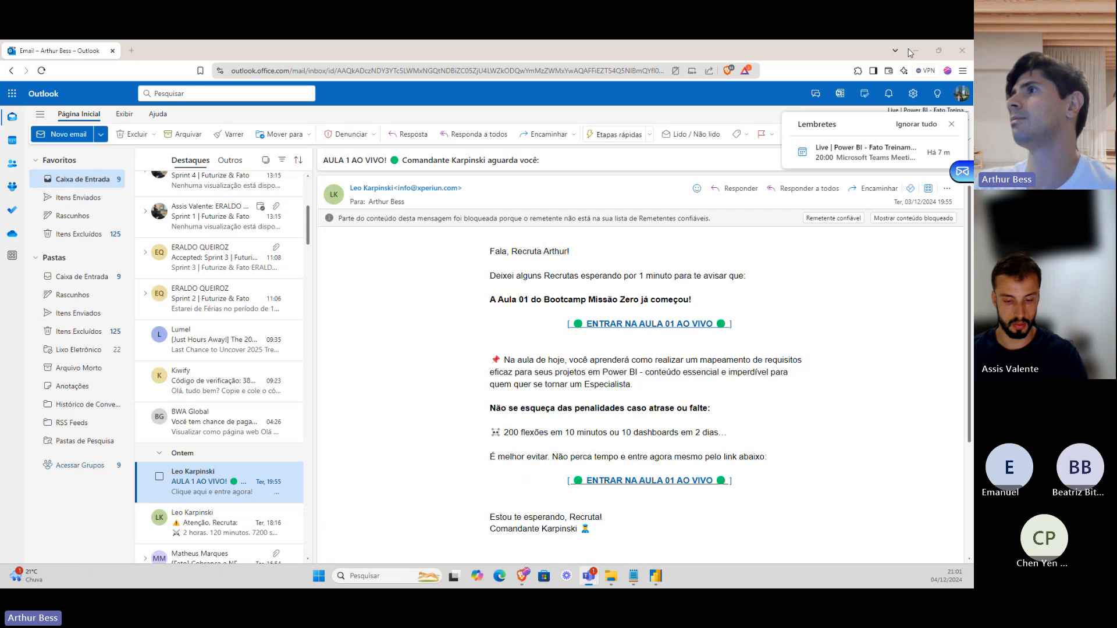
pyautogui.click(909, 51)
pyautogui.click(915, 51)
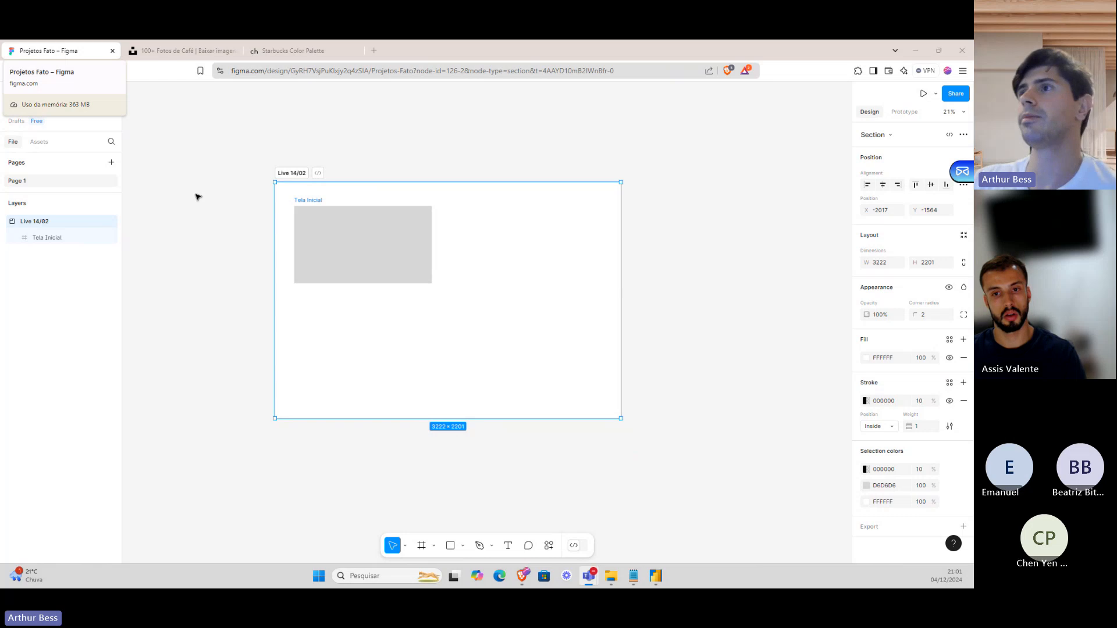
# Move the Live 14/02 section up and to the left on the Figma canvas.
pyautogui.click(357, 239)
pyautogui.scroll(3, 357, 239)
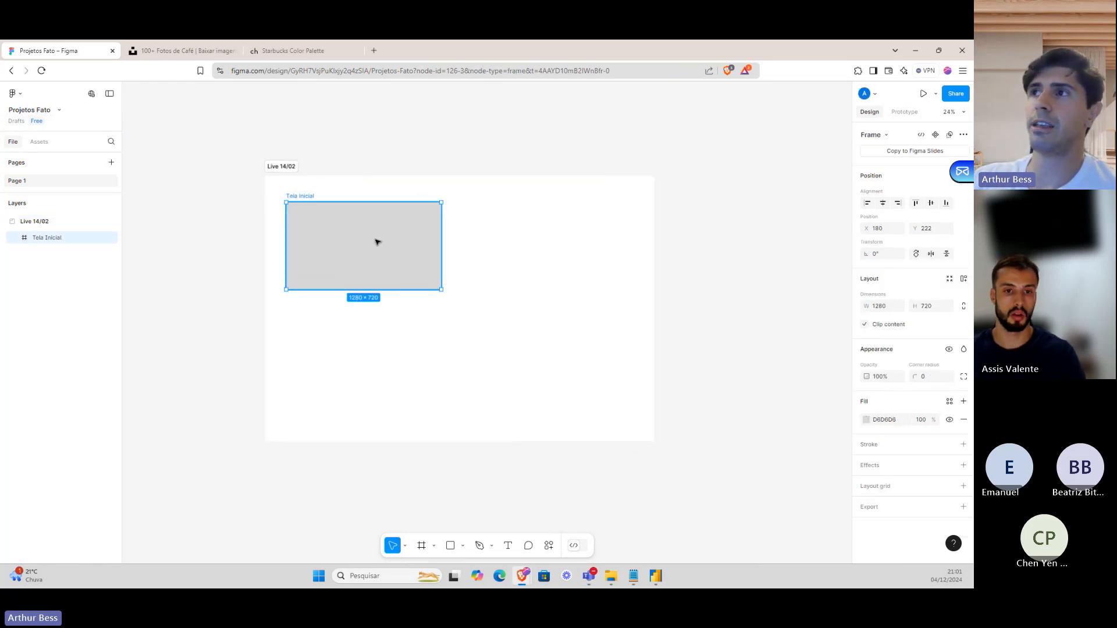
pyautogui.click(414, 399)
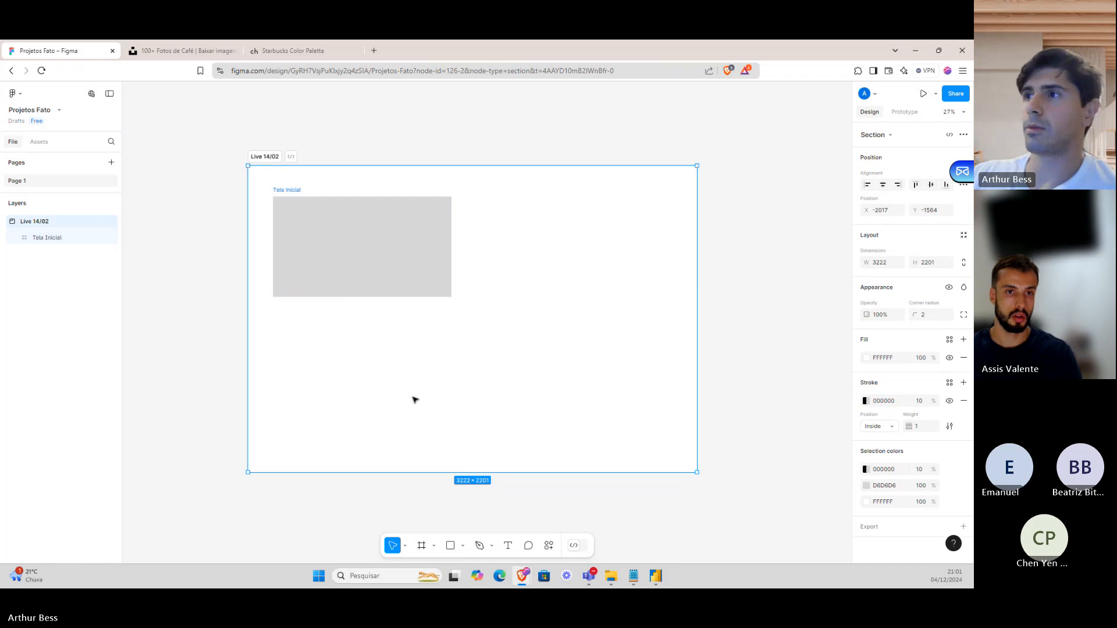
pyautogui.hscroll(-3, 427, 372)
pyautogui.moveTo(427, 372); pyautogui.dragTo(365, 358)
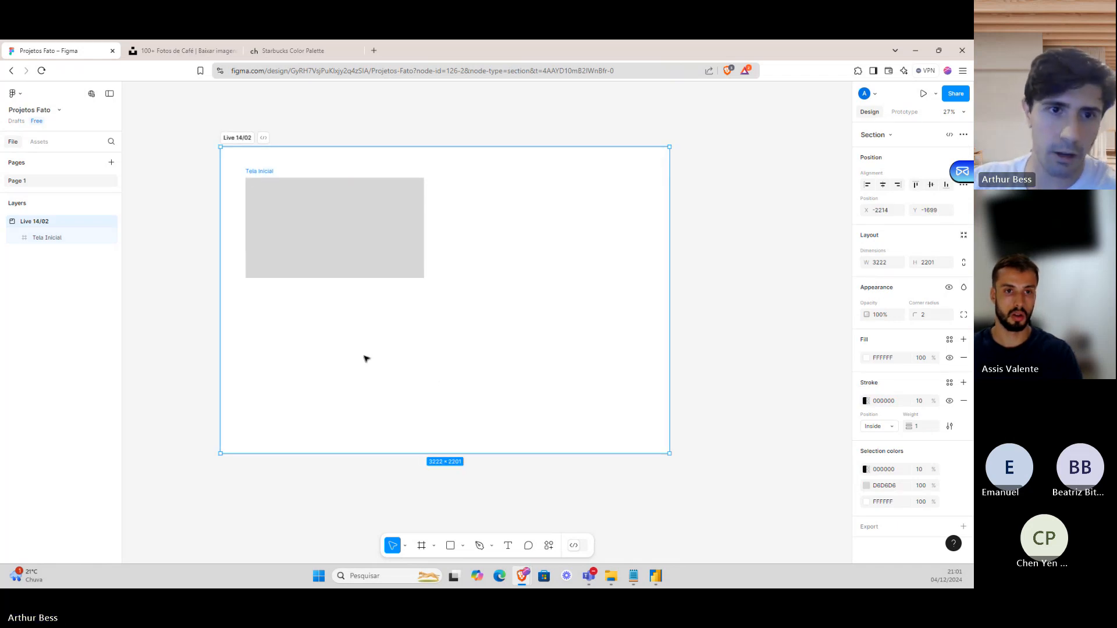
# Bring Figma back briefly, then switch to the Power BI report window.
pyautogui.click(657, 576)
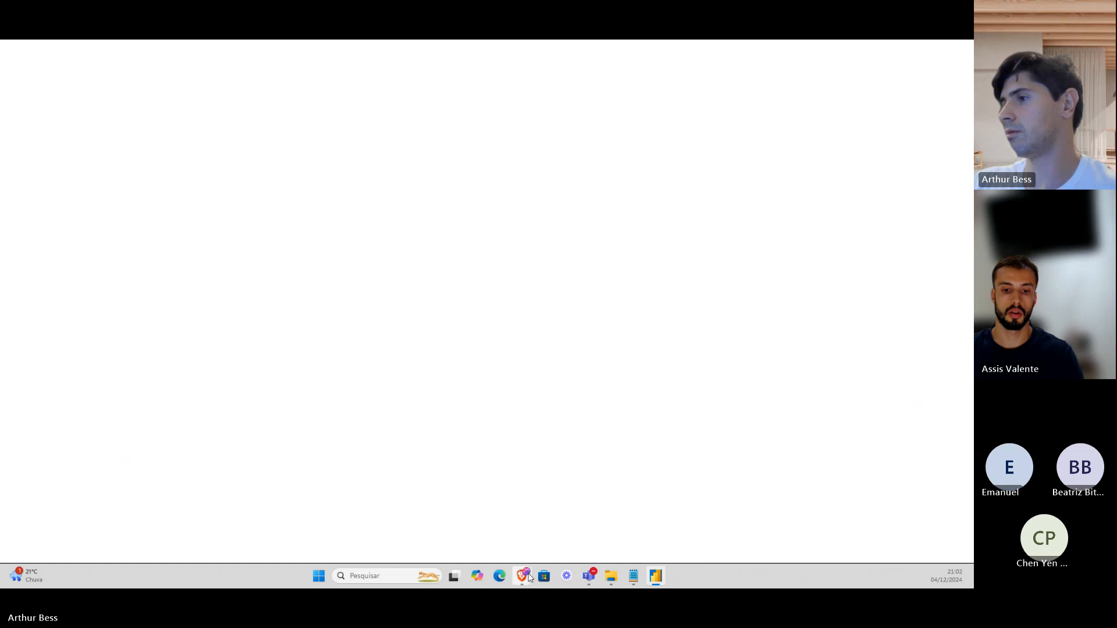
pyautogui.moveTo(530, 578)
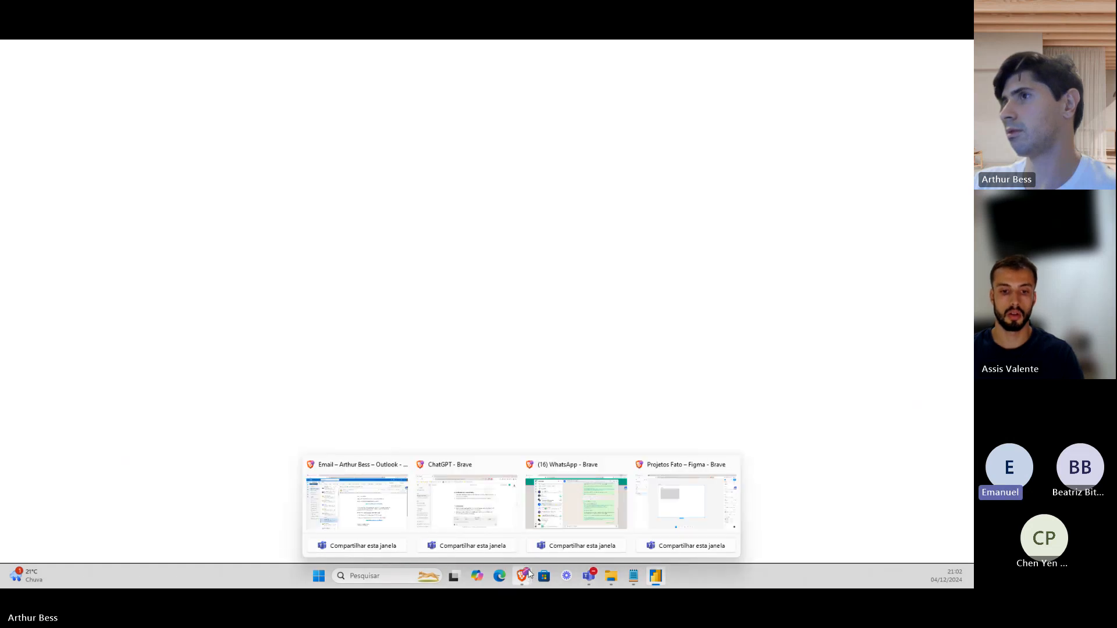
pyautogui.click(576, 506)
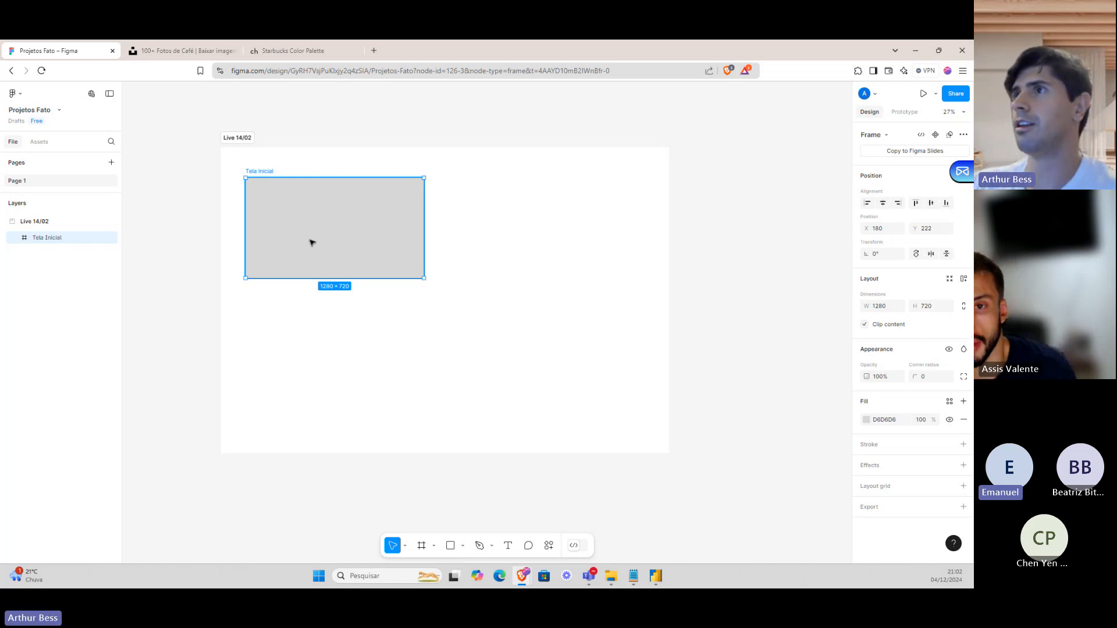
pyautogui.scroll(3, 311, 243)
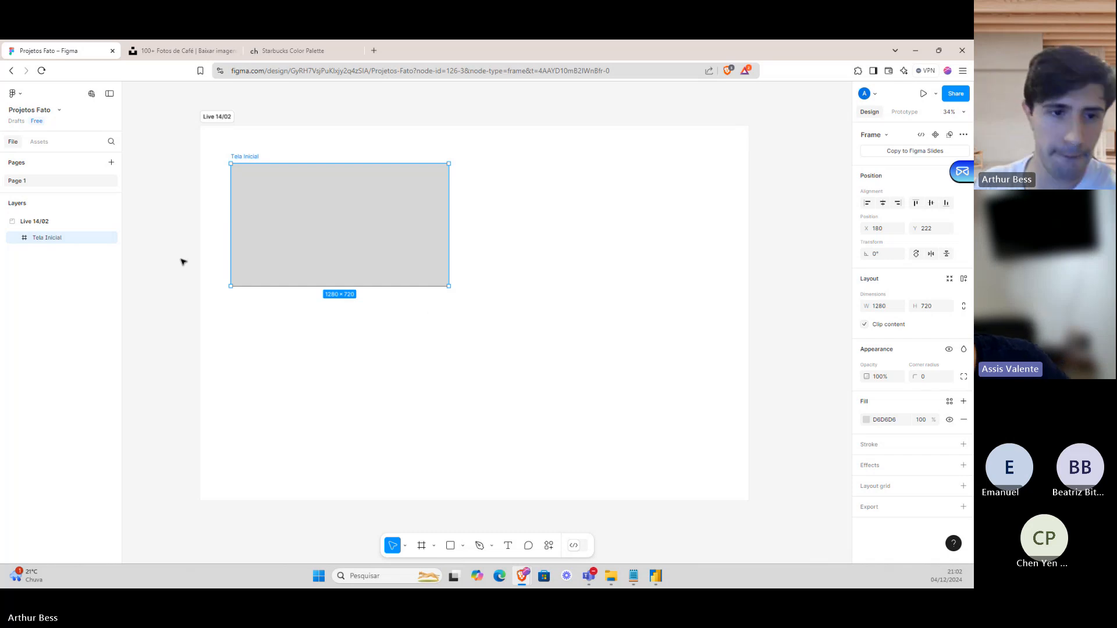
pyautogui.scroll(2, 182, 262)
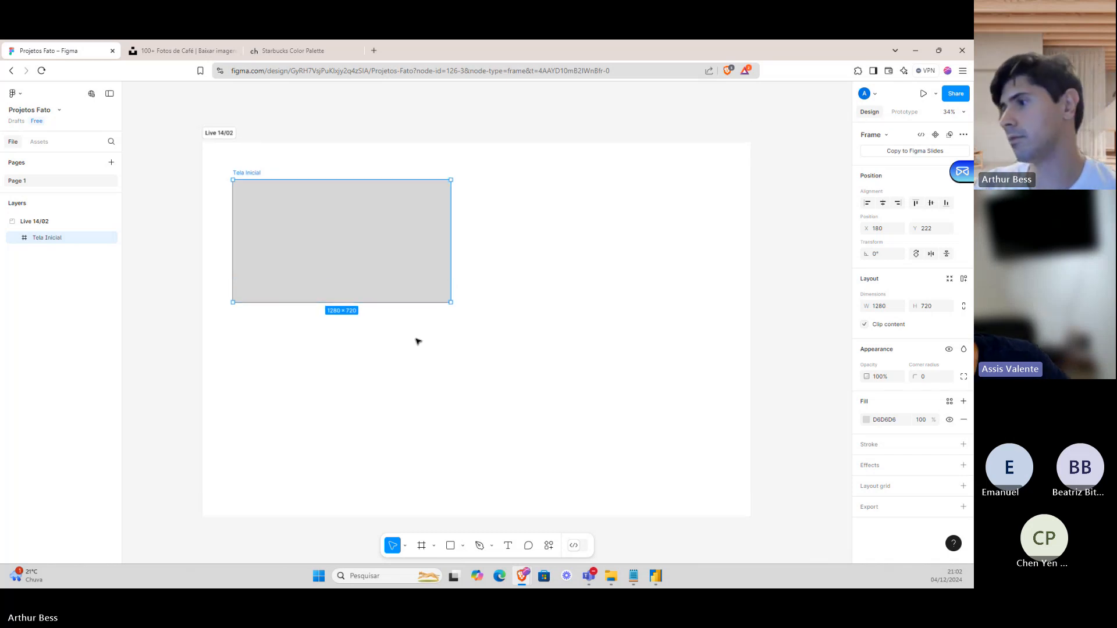
pyautogui.moveTo(655, 580)
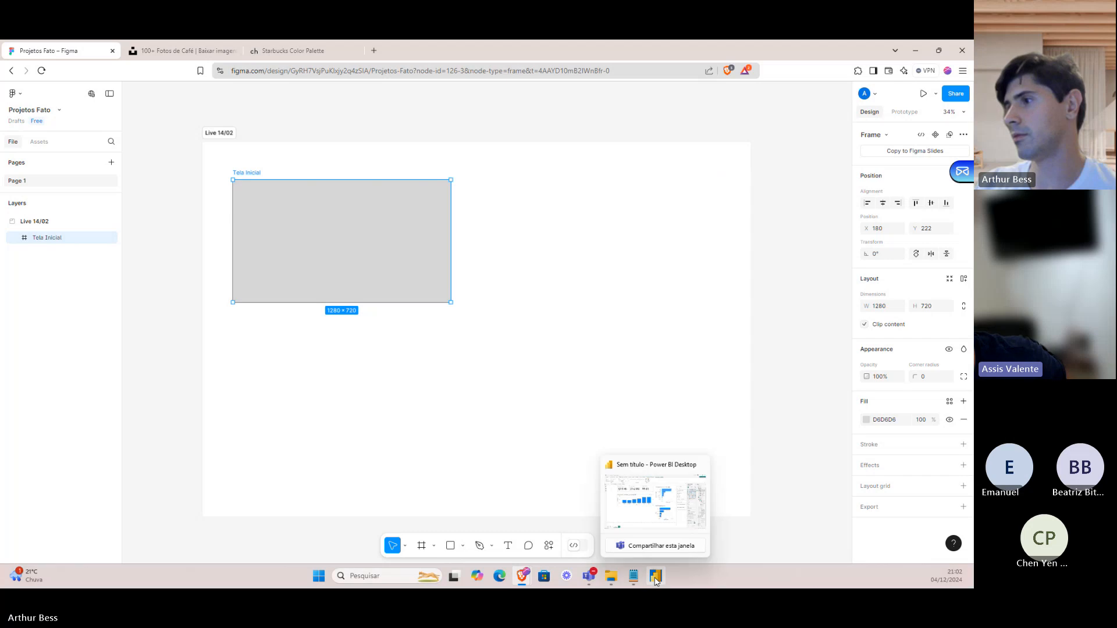
pyautogui.click(661, 529)
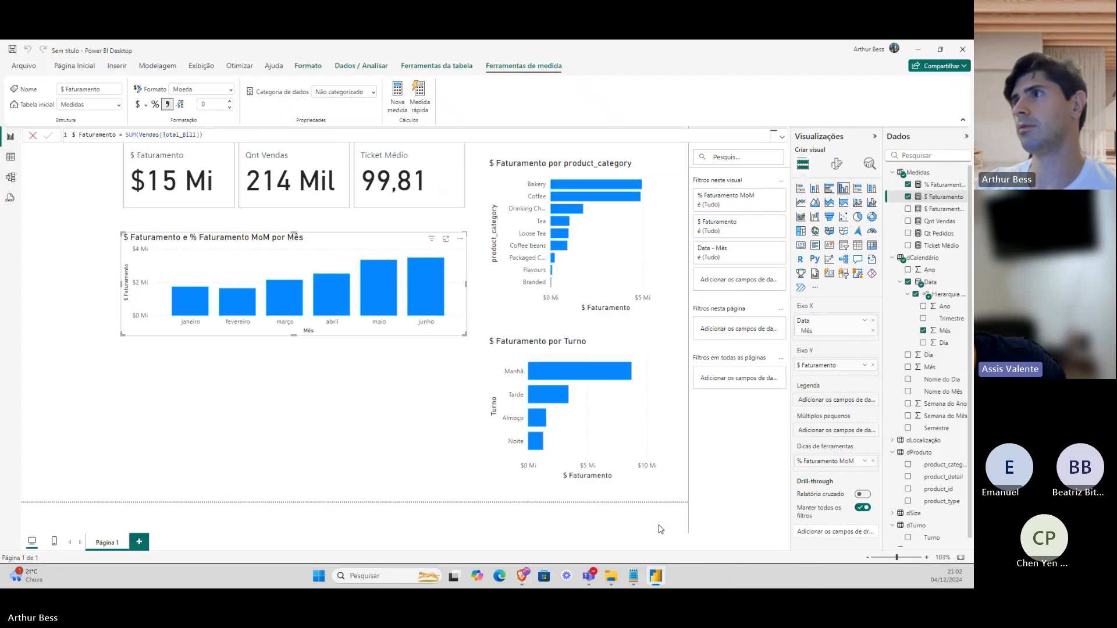
# Check the report page's Canvas settings (16:9, 1280 × 720), then return to Figma.
pyautogui.click(384, 445)
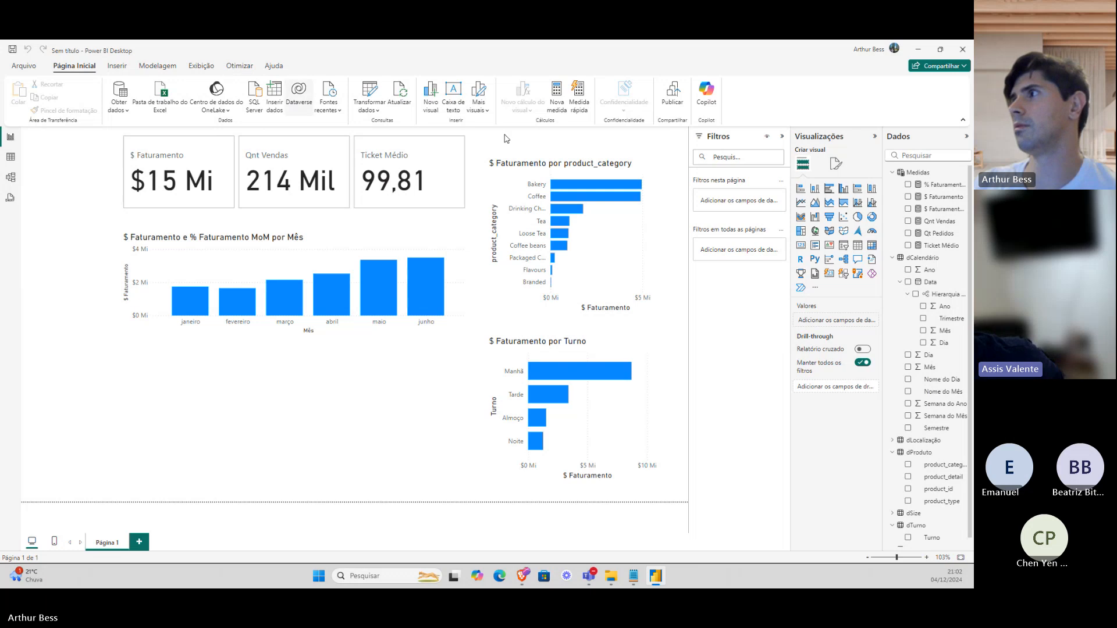
pyautogui.click(834, 165)
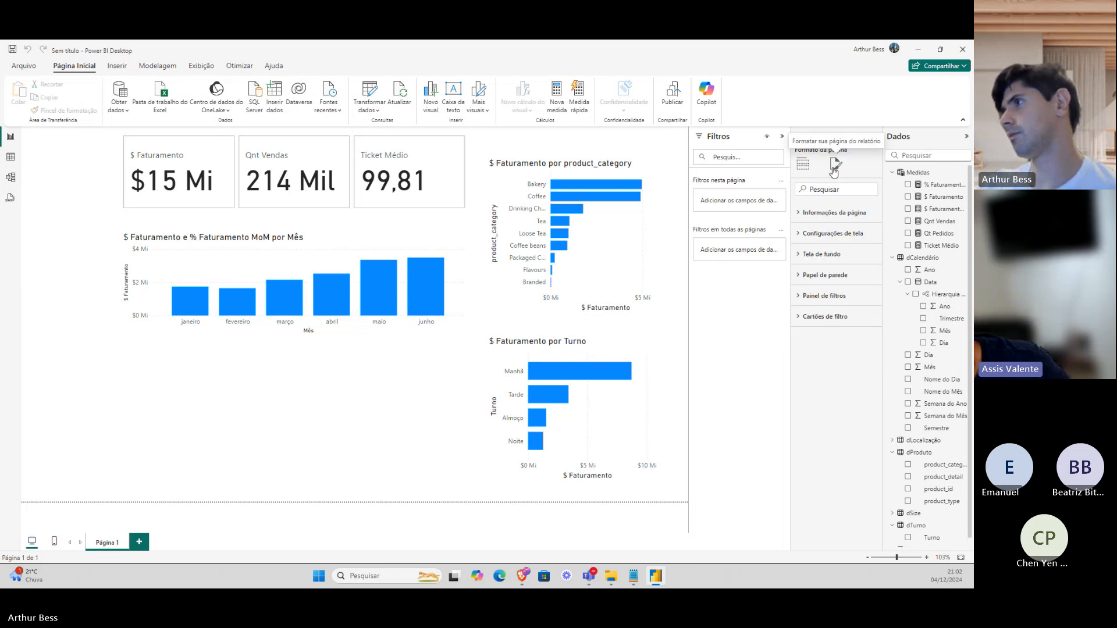
pyautogui.click(834, 234)
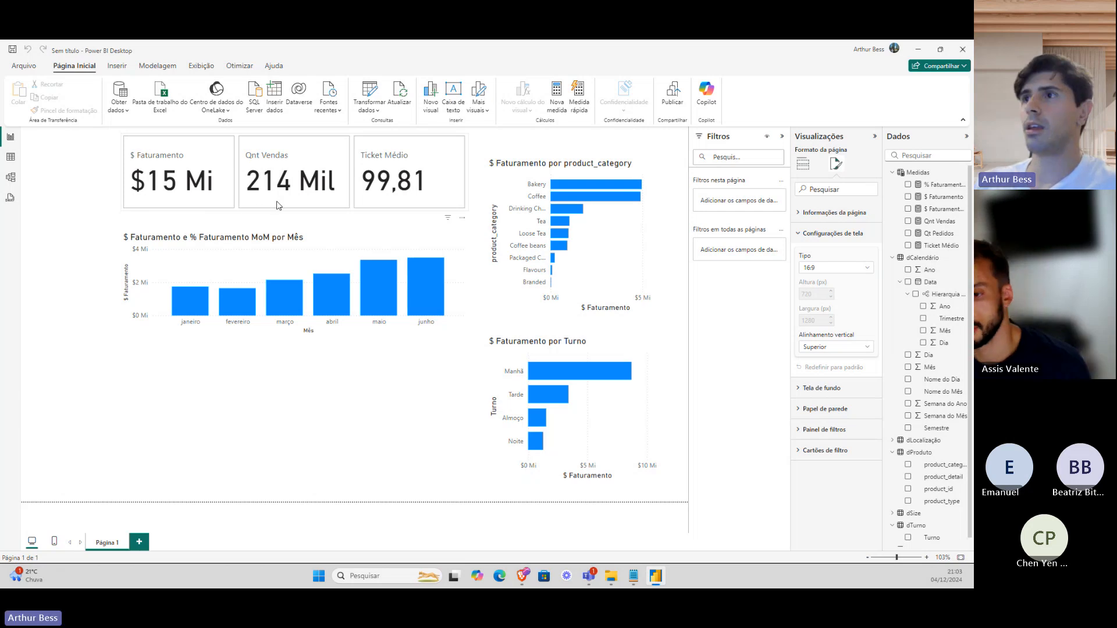
pyautogui.hotkey('alt', 'Tab')
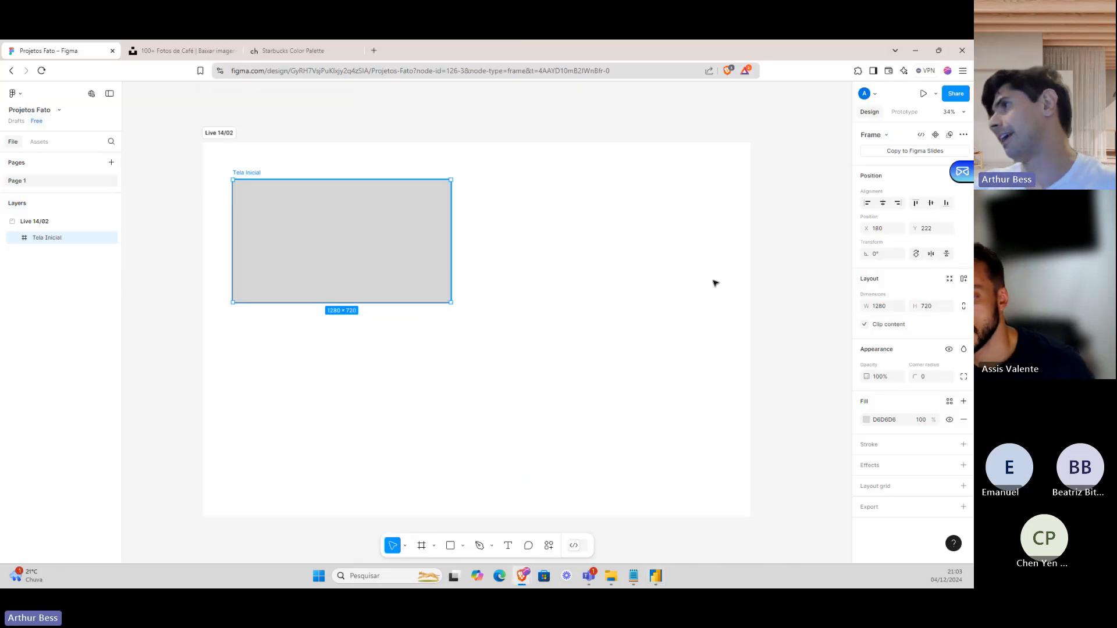
pyautogui.scroll(1, 295, 250)
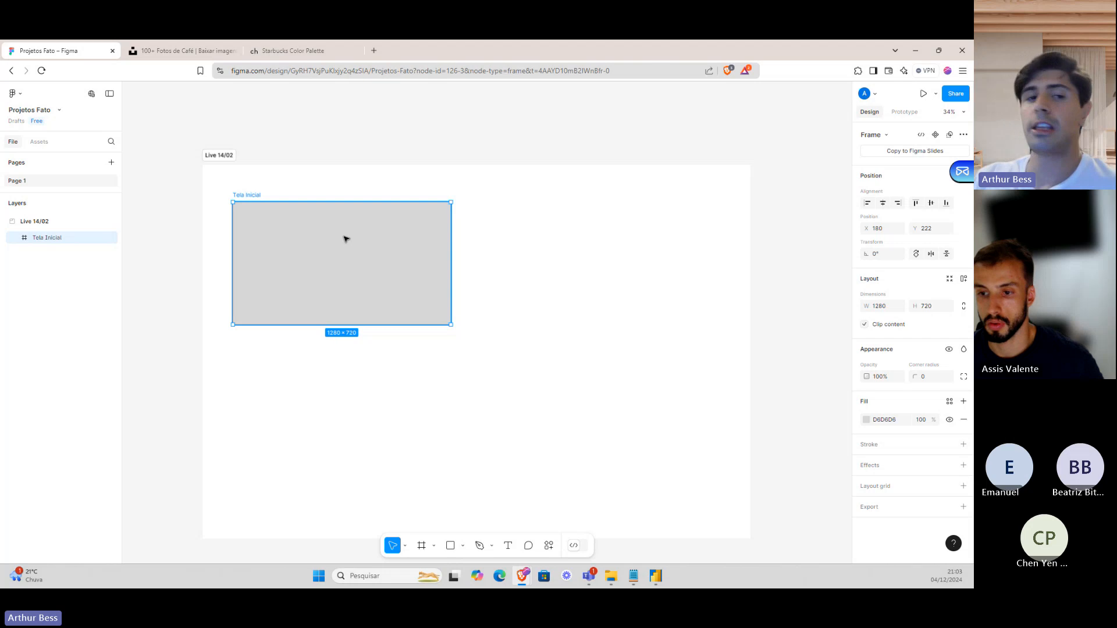
pyautogui.scroll(1, 350, 241)
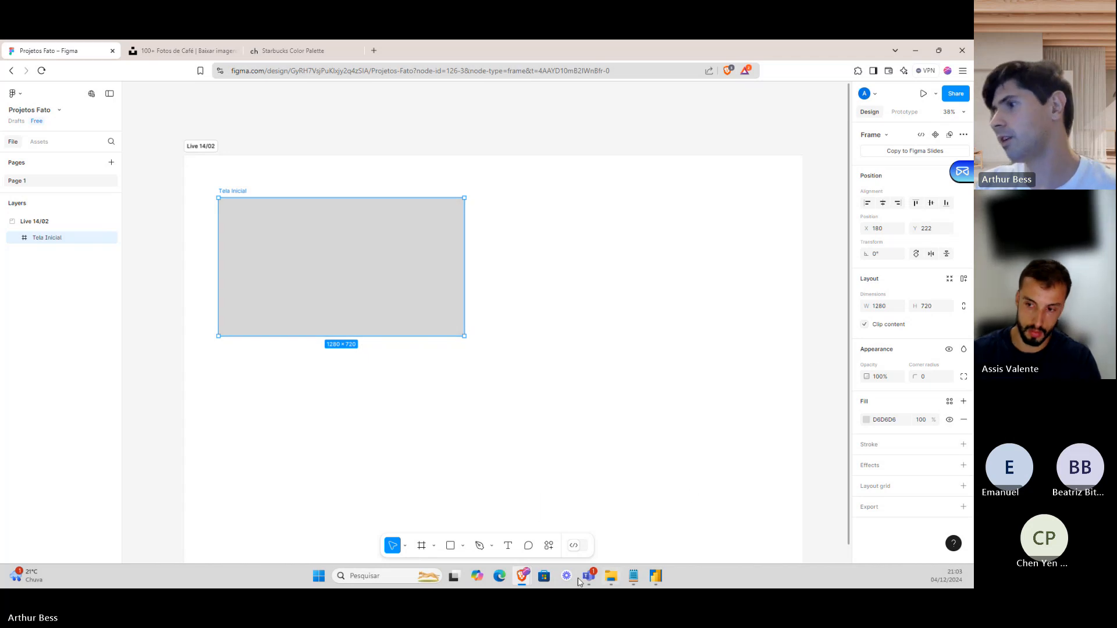
pyautogui.moveTo(616, 580)
pyautogui.click(619, 506)
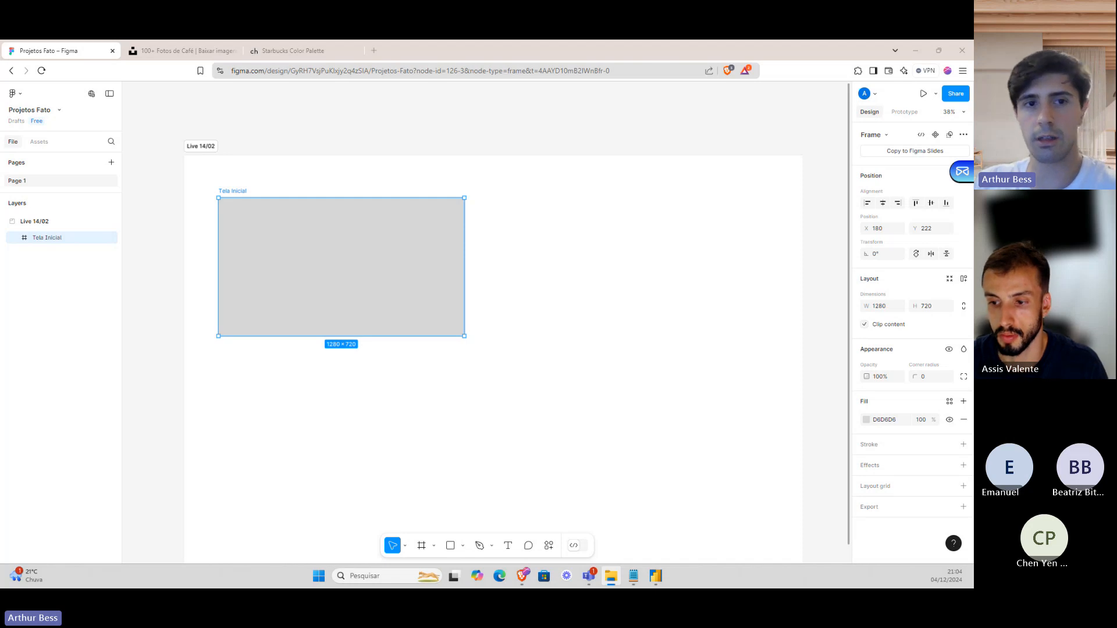
# Place the coffee-and-croissants breakfast photo inside the Tela Inicial frame and zoom to 100%.
pyautogui.moveTo(331, 214); pyautogui.dragTo(384, 233)
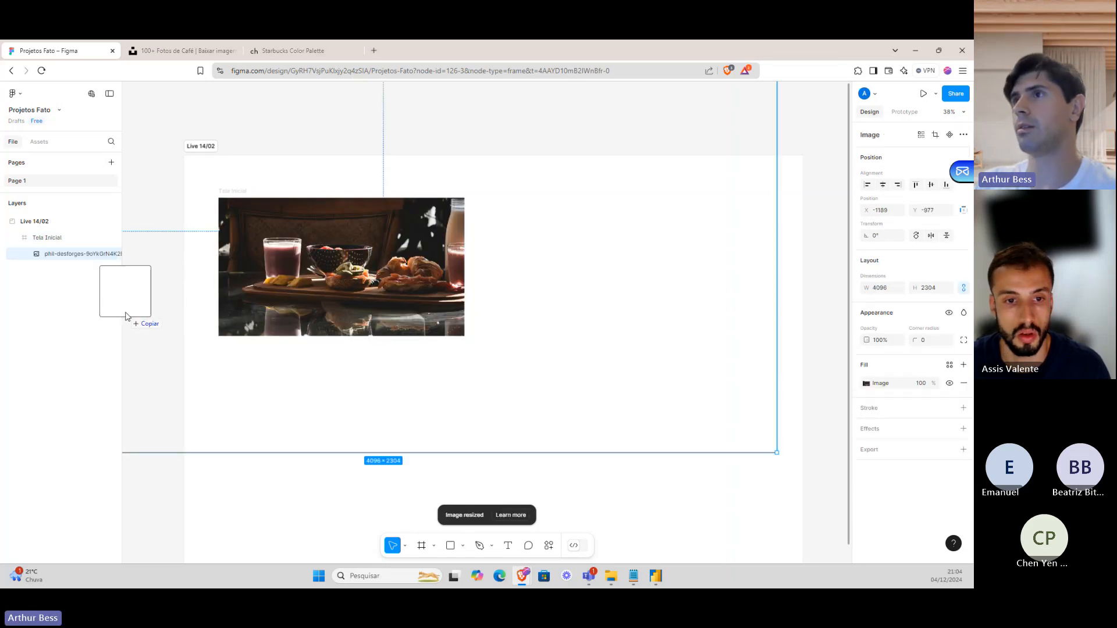
pyautogui.press('Delete')
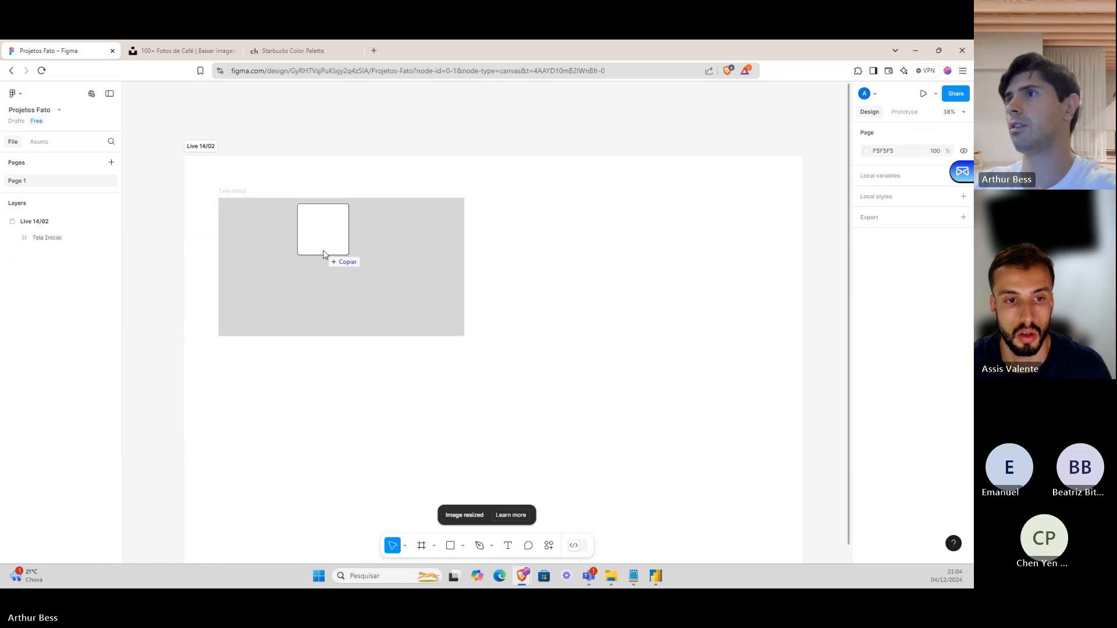
pyautogui.click(312, 256)
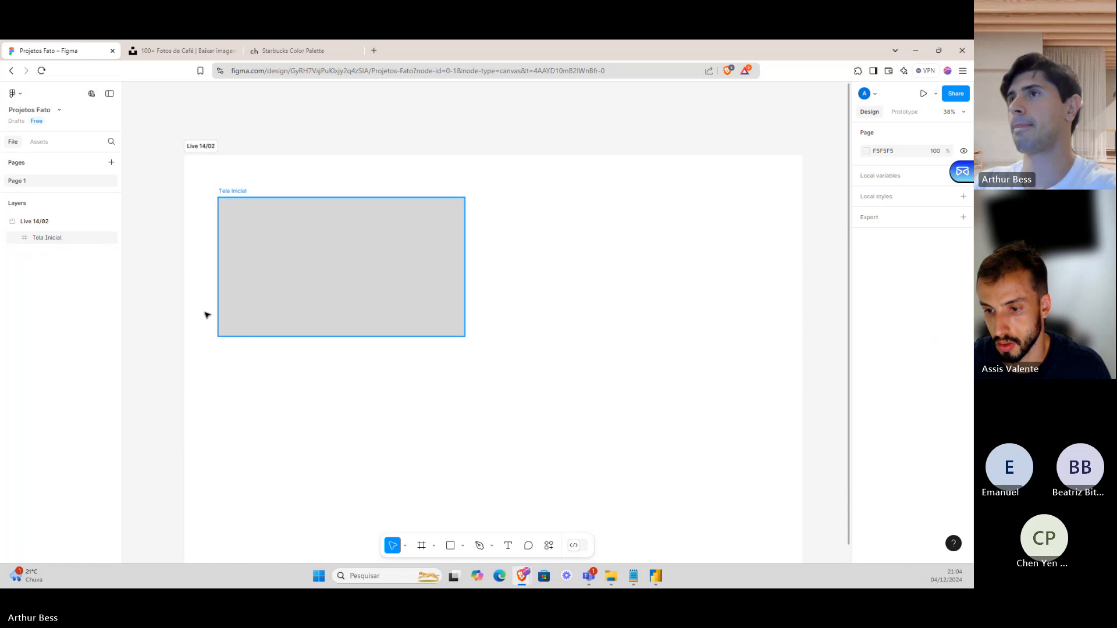
pyautogui.moveTo(239, 255); pyautogui.dragTo(323, 252)
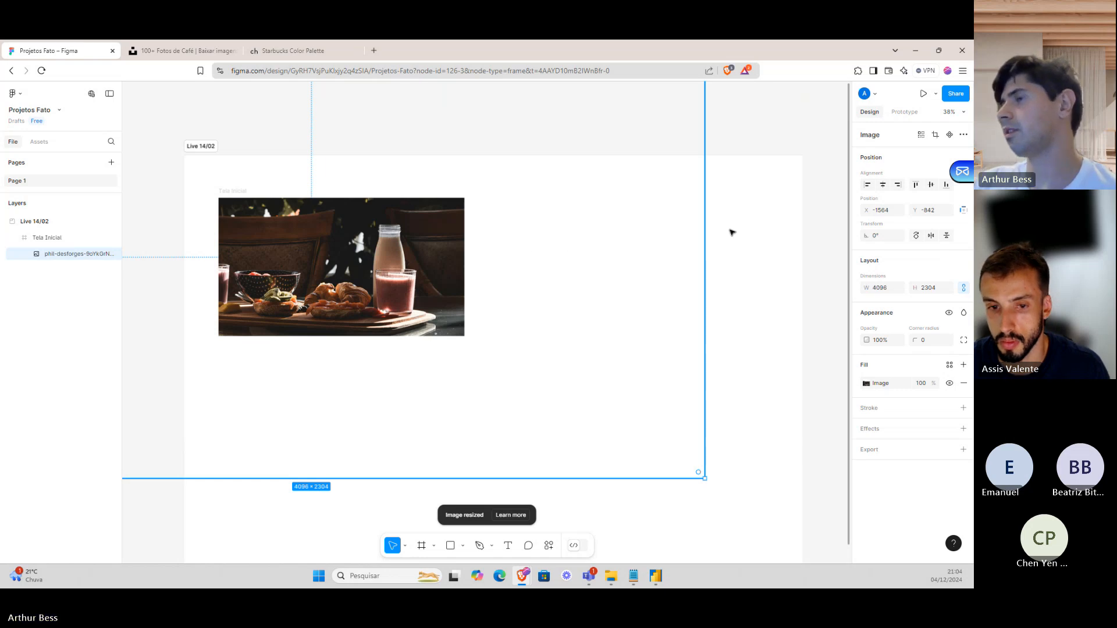
pyautogui.click(683, 236)
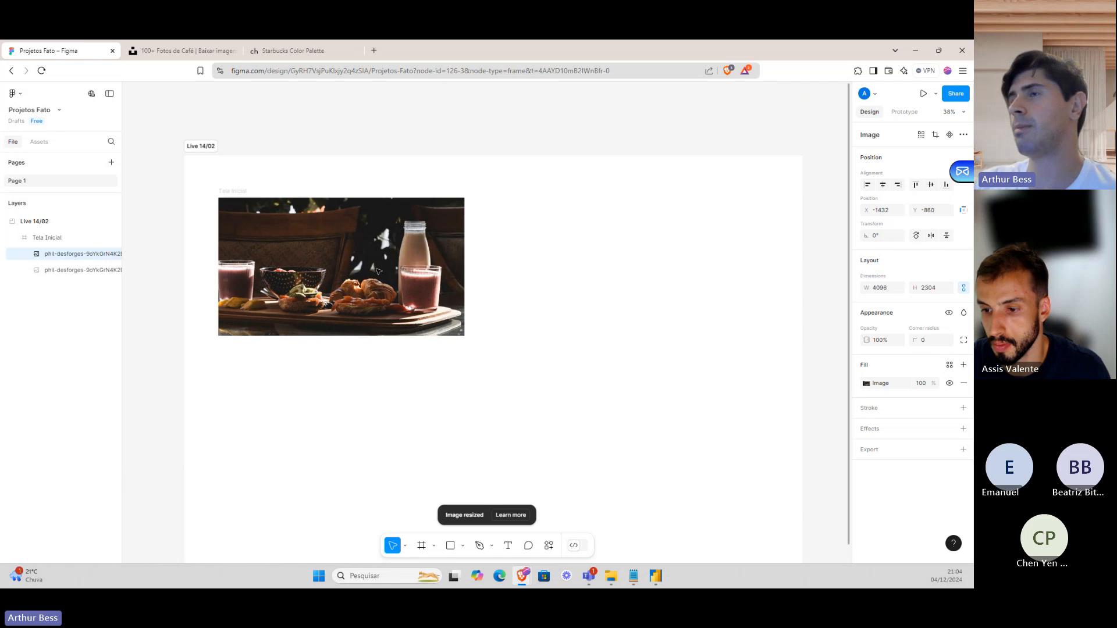
pyautogui.click(535, 243)
pyautogui.hotkey('shift', '0')
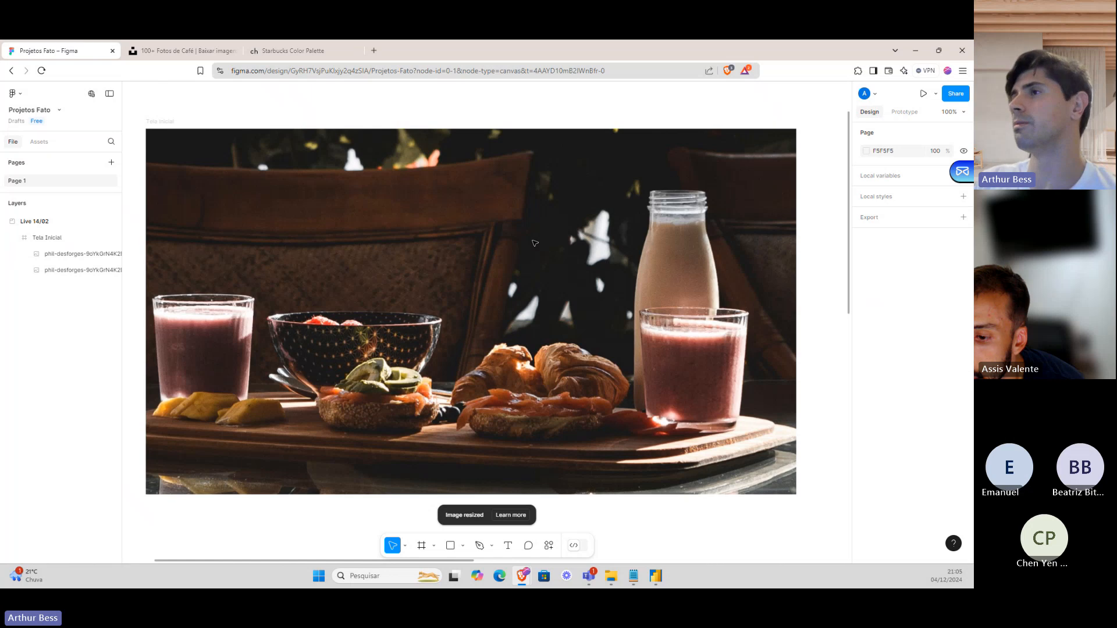
# Draw a 1182 × 640 Frame 1 over the photo inside Tela Inicial.
pyautogui.hscroll(-1, 411, 219)
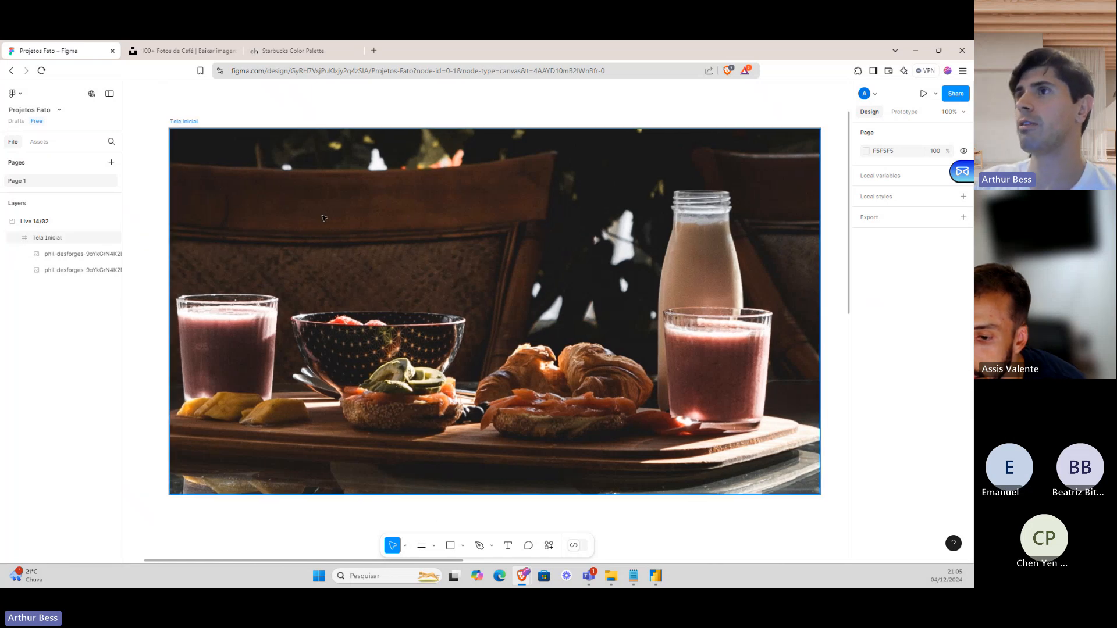
pyautogui.scroll(-3, 460, 185)
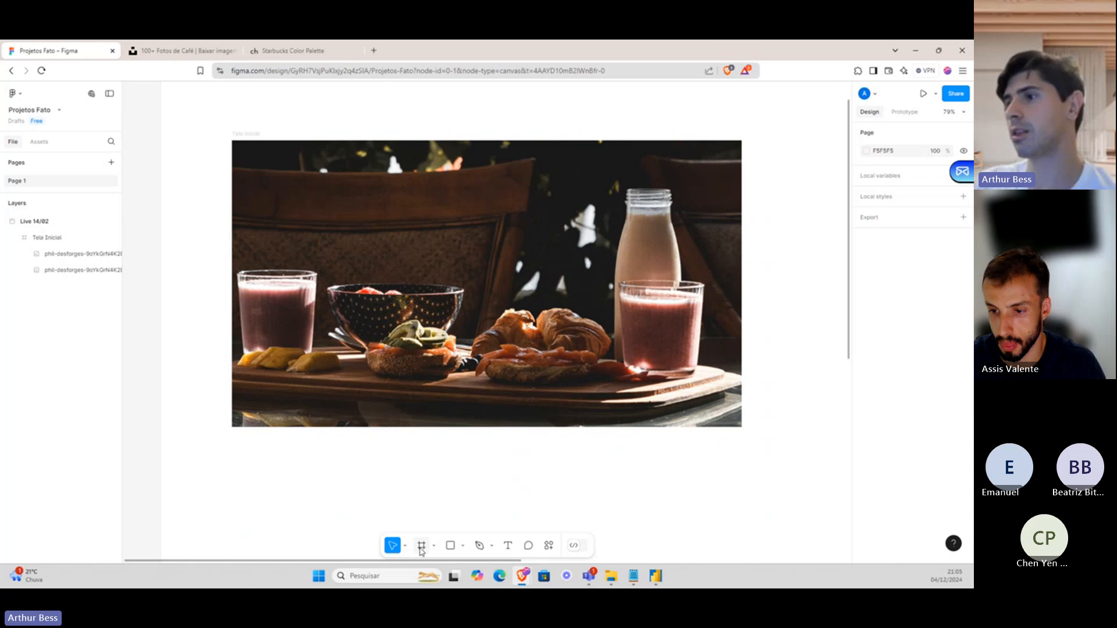
pyautogui.click(422, 545)
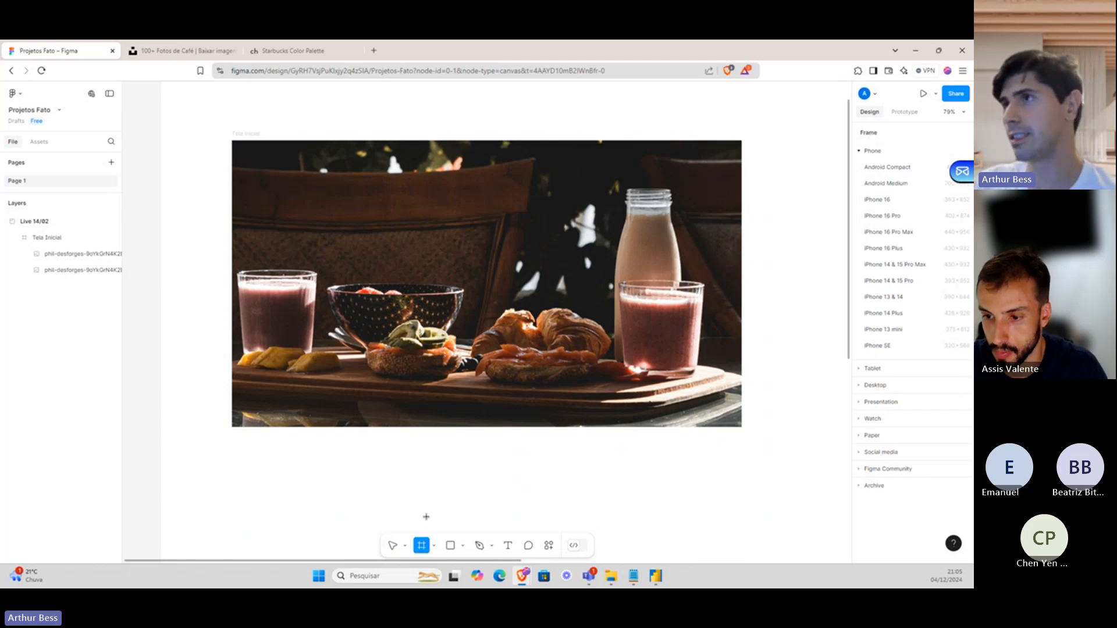
pyautogui.moveTo(250, 159); pyautogui.dragTo(721, 414)
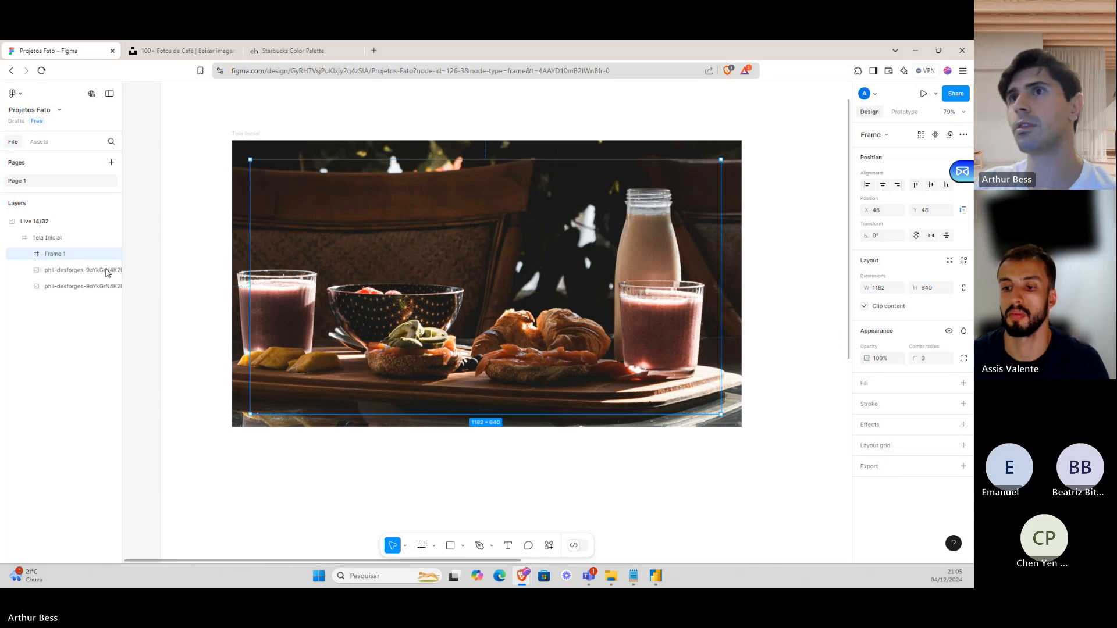
# Move Frame 1 below the two photo layers and adjust its position inside Tela Inicial.
pyautogui.click(63, 271)
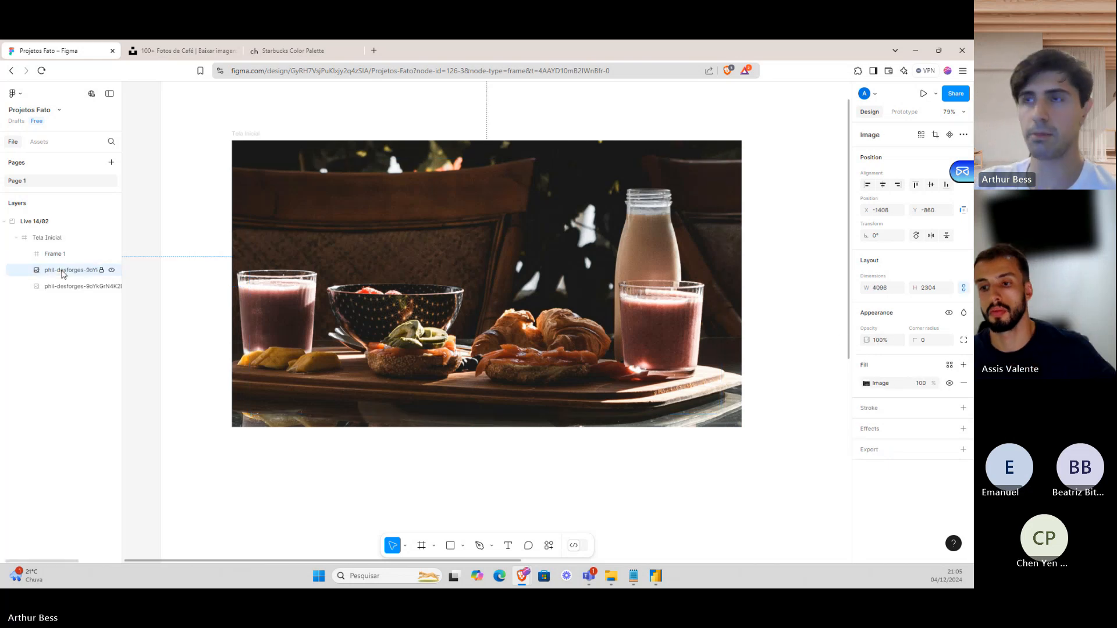
pyautogui.moveTo(58, 254); pyautogui.dragTo(64, 294)
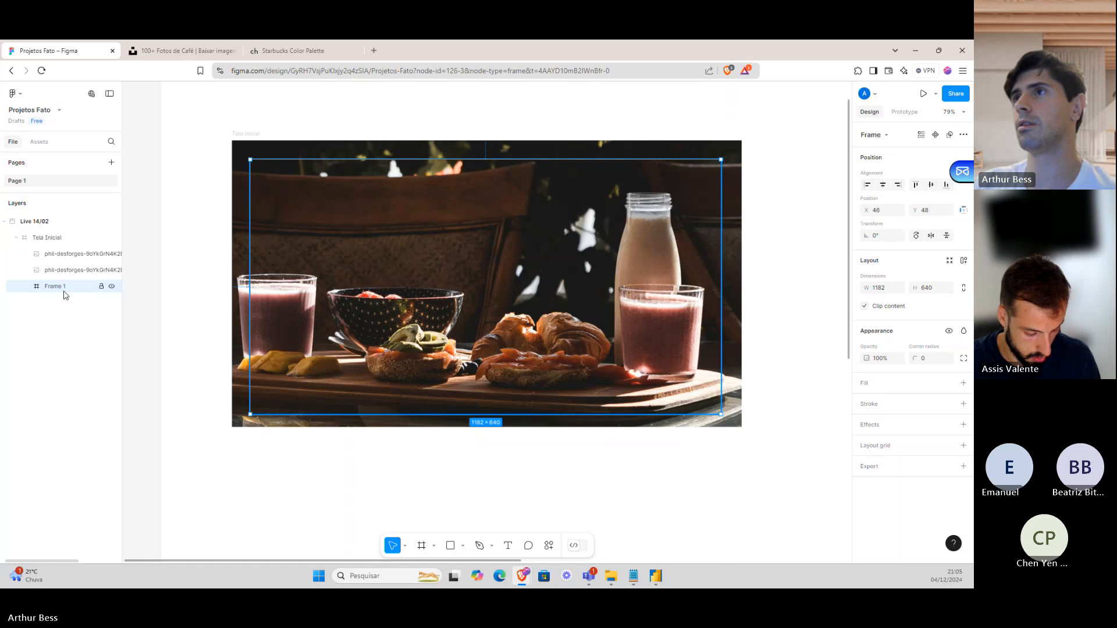
pyautogui.moveTo(335, 250)
pyautogui.mouseDown()
pyautogui.moveTo(304, 301)
pyautogui.moveTo(328, 272)
pyautogui.mouseUp()
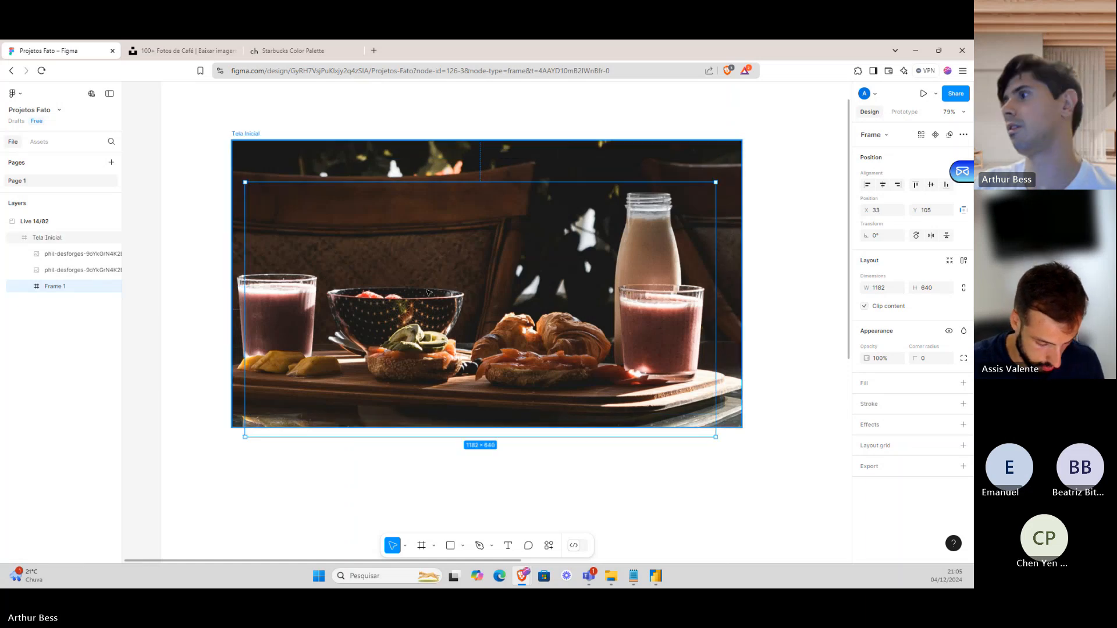
# Set the Tela Inicial frame's fill to pure black.
pyautogui.click(53, 239)
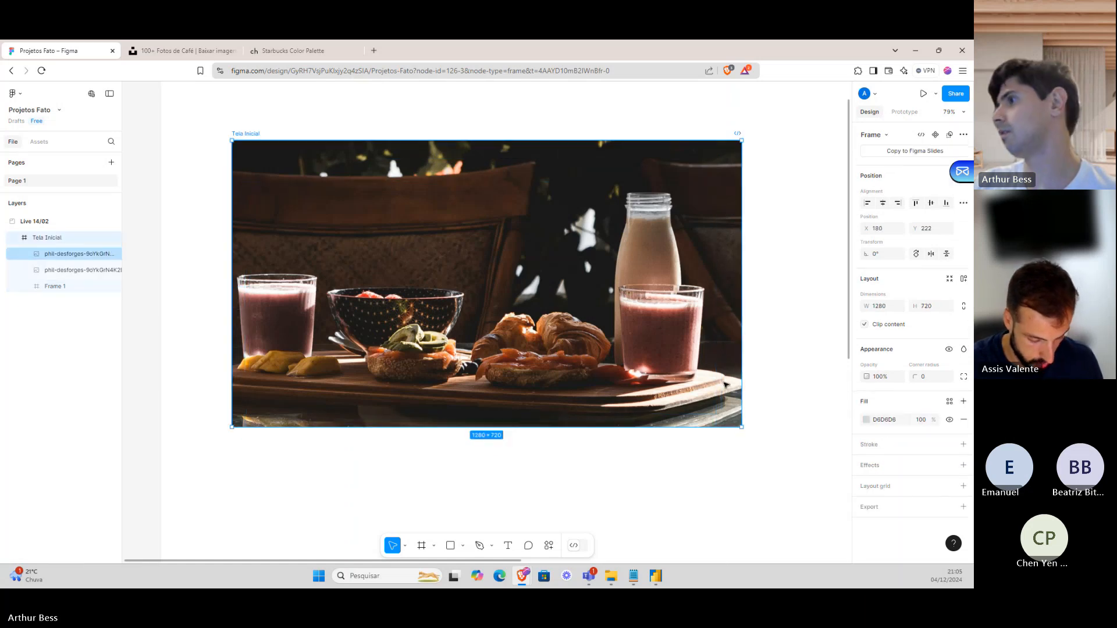
pyautogui.click(867, 420)
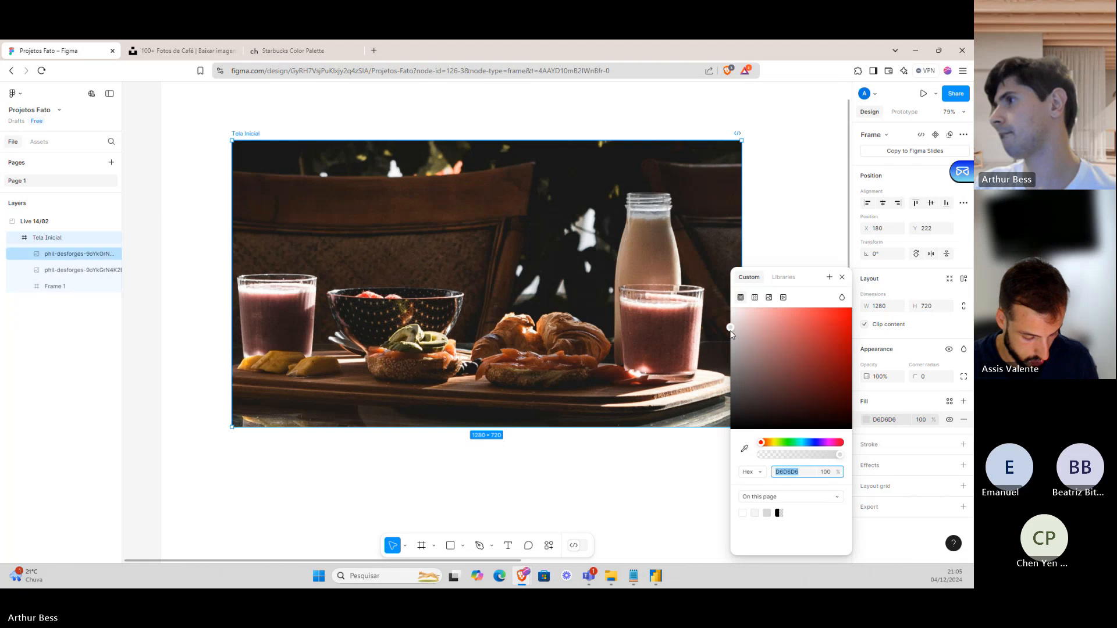
pyautogui.moveTo(732, 380); pyautogui.dragTo(735, 438)
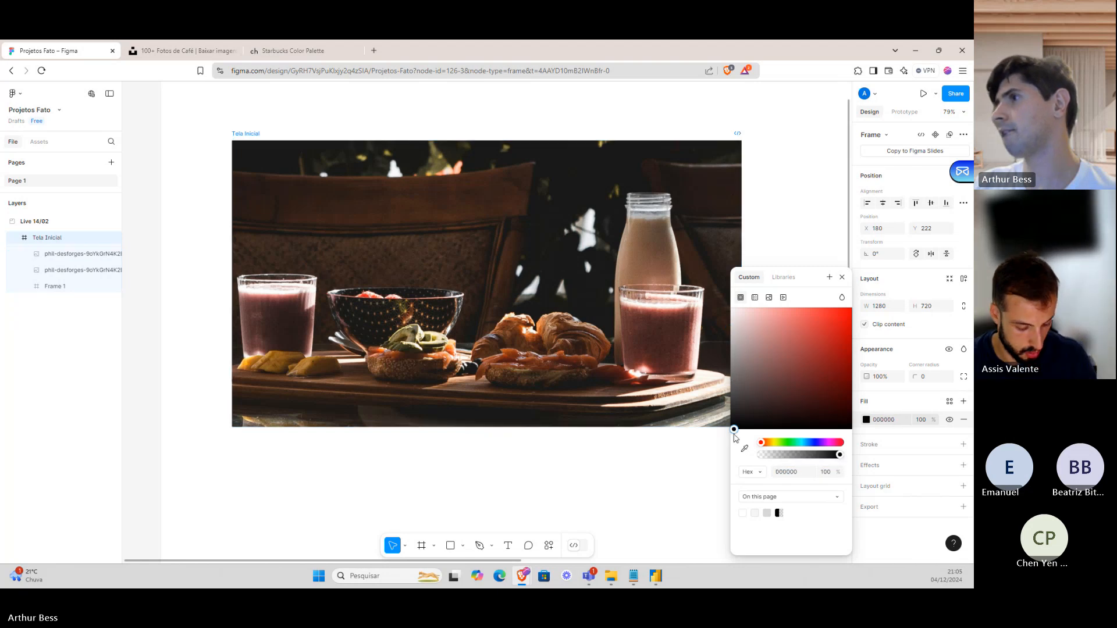
# Delete the duplicate coffee photo from the frame.
pyautogui.click(513, 299)
pyautogui.moveTo(505, 330); pyautogui.dragTo(504, 308)
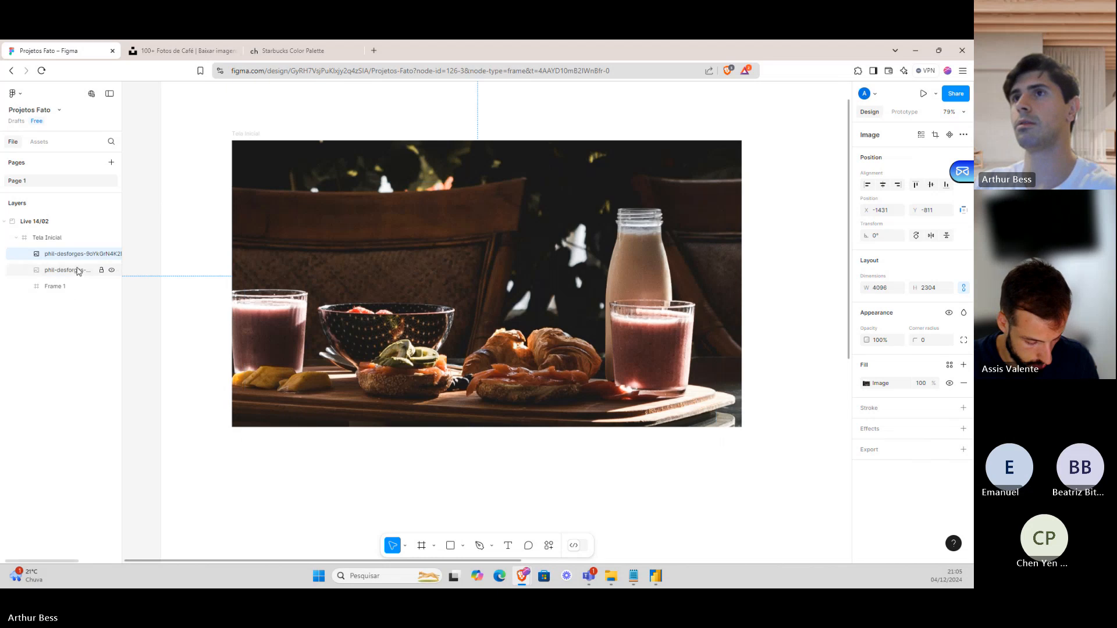
pyautogui.press('Delete')
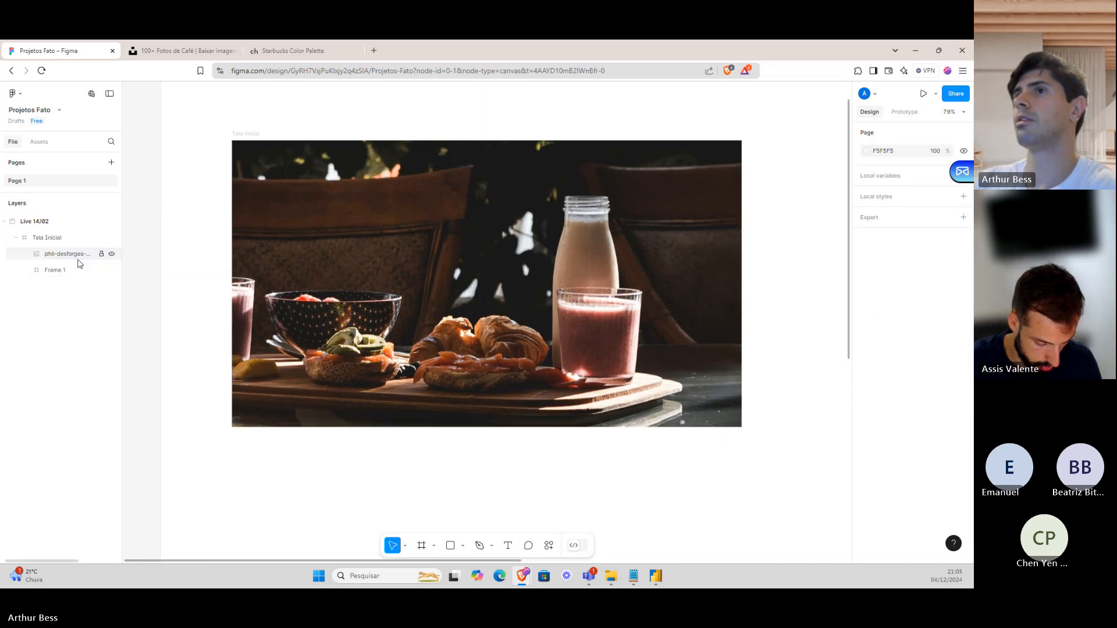
# Stack Frame 1 above the remaining coffee photo in Layers and reposition it on the canvas.
pyautogui.click(74, 273)
pyautogui.moveTo(74, 256); pyautogui.dragTo(74, 257)
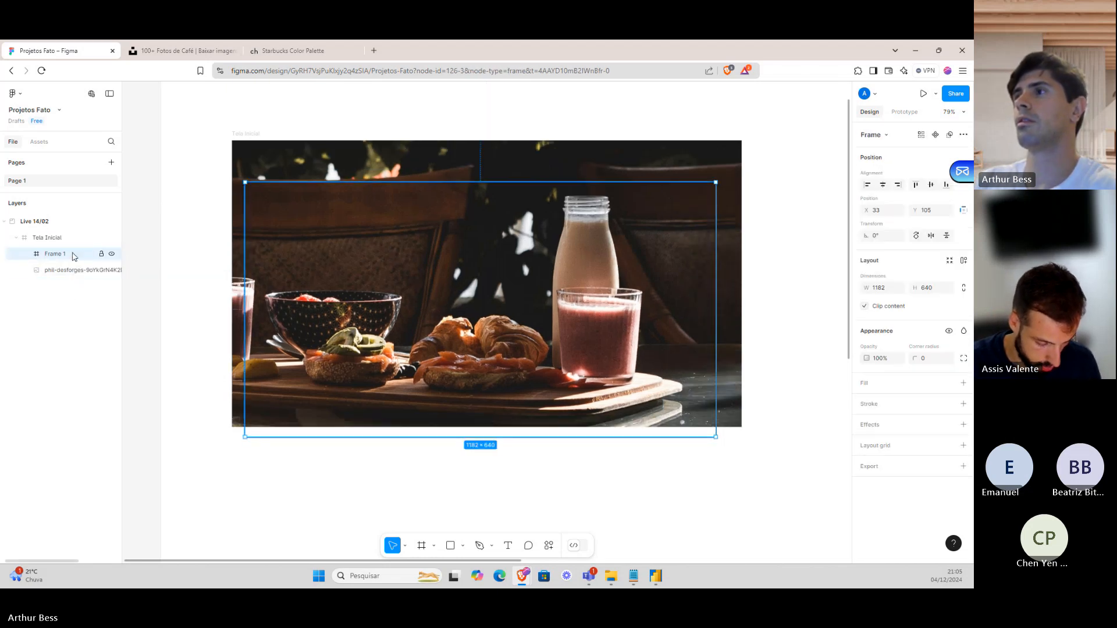
pyautogui.moveTo(404, 256); pyautogui.dragTo(411, 237)
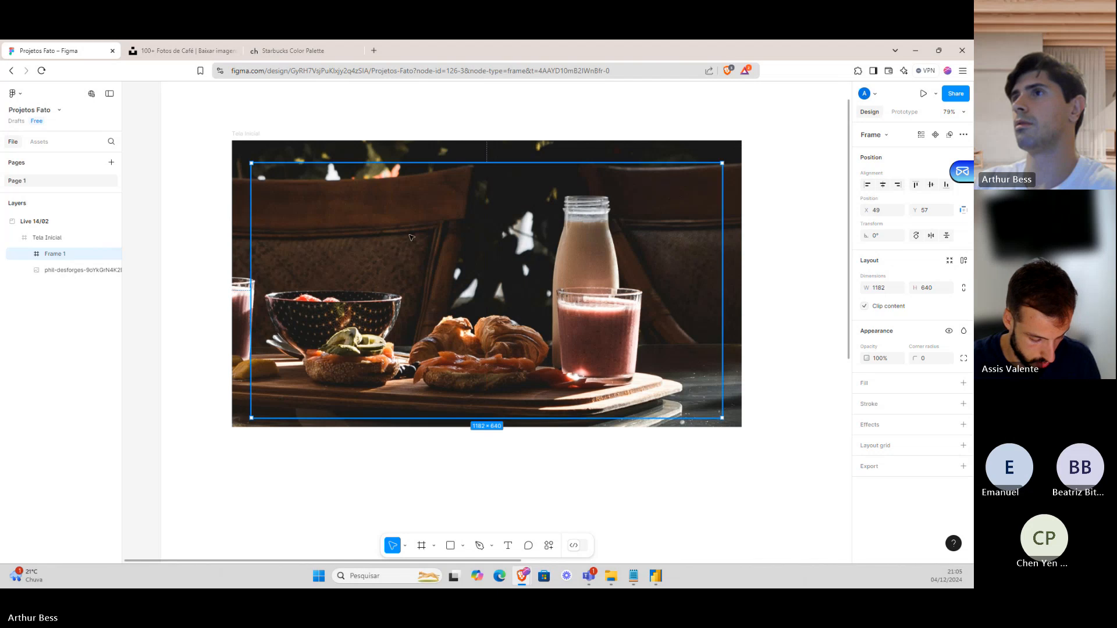
pyautogui.click(340, 160)
pyautogui.press('Delete')
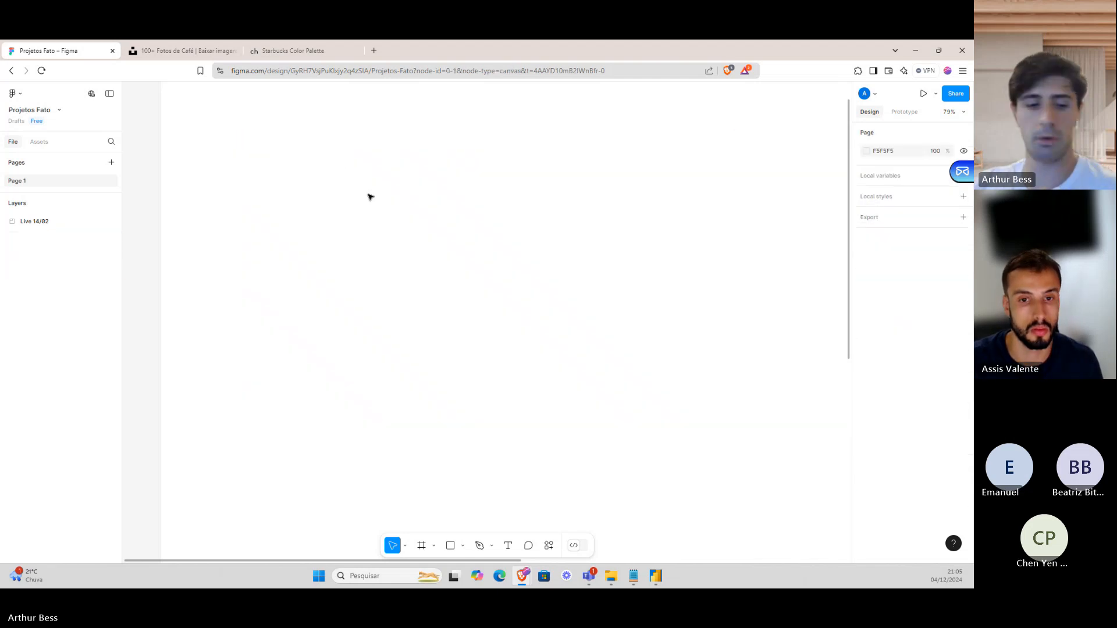
pyautogui.hotkey('ctrl', 'z')
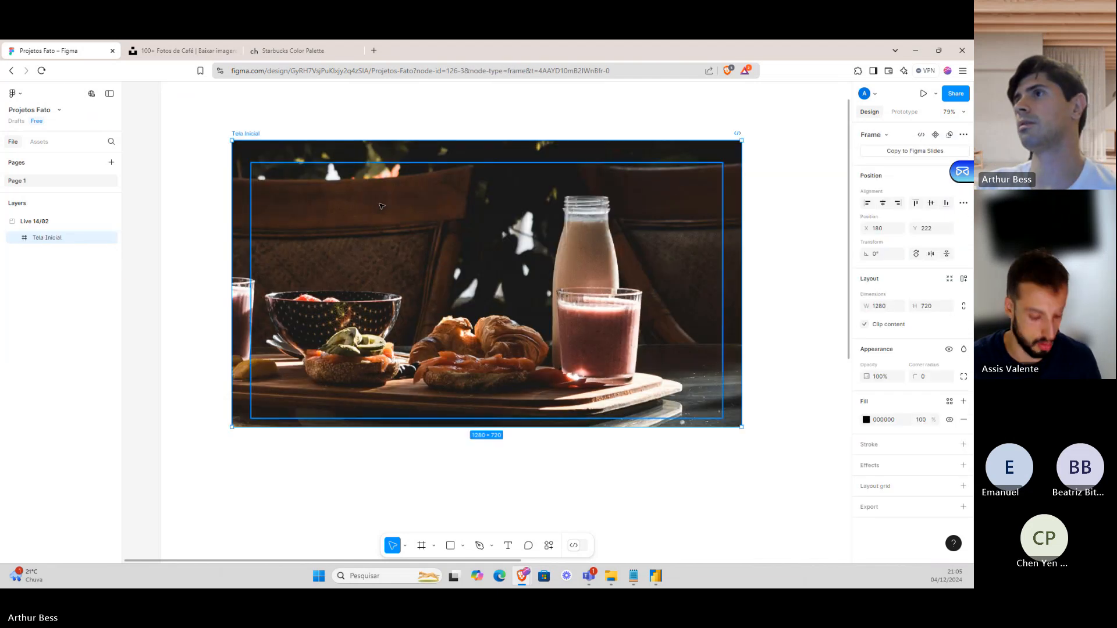
pyautogui.hotkey('ctrl', 'z')
pyautogui.moveTo(387, 220); pyautogui.dragTo(413, 183)
# Draw Frame 2 in Frame 1's upper left and delete the coffee photo.
pyautogui.rightClick(411, 189)
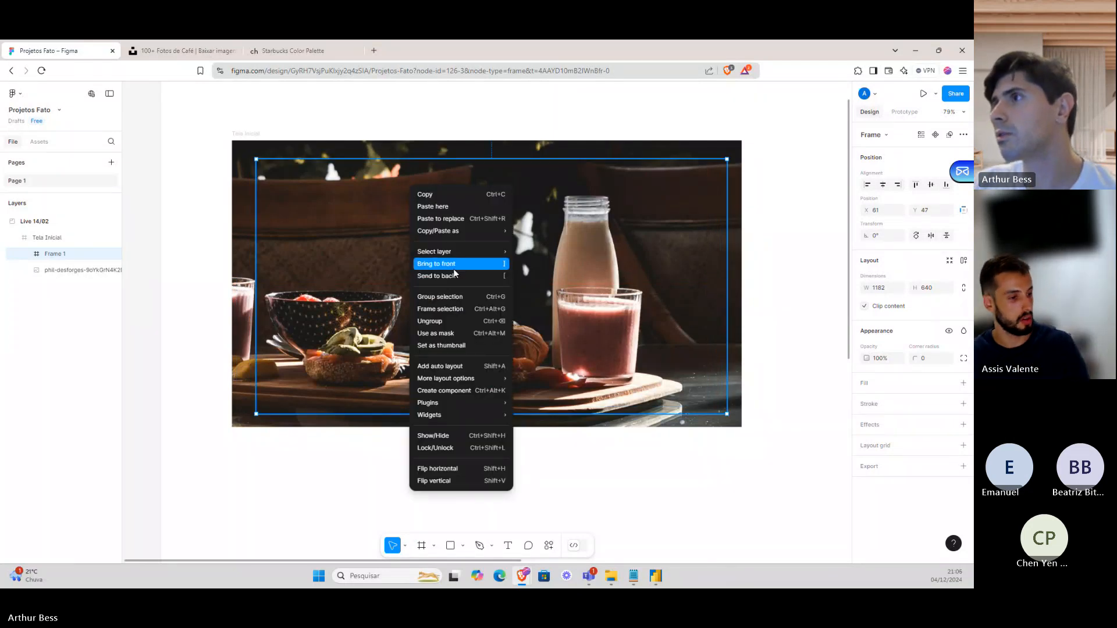
pyautogui.click(475, 265)
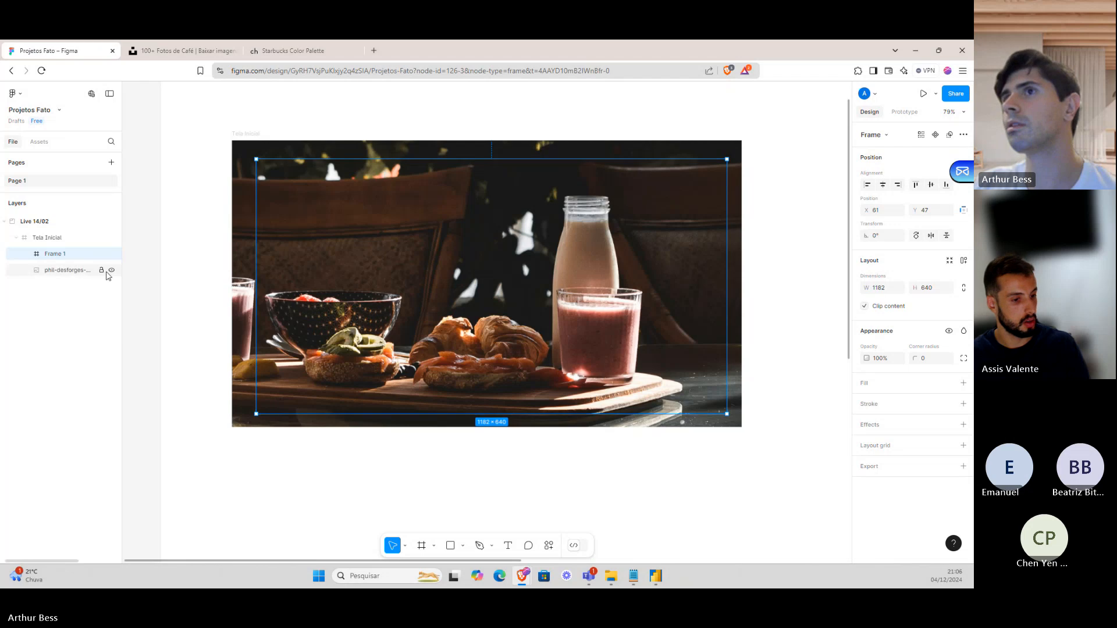
pyautogui.click(35, 239)
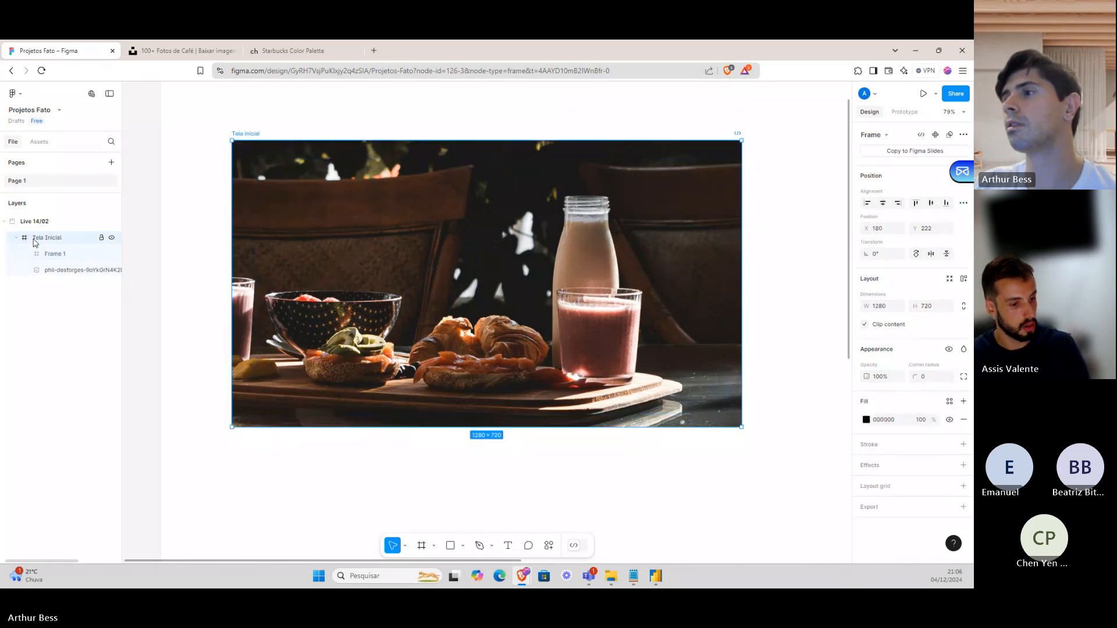
pyautogui.click(49, 254)
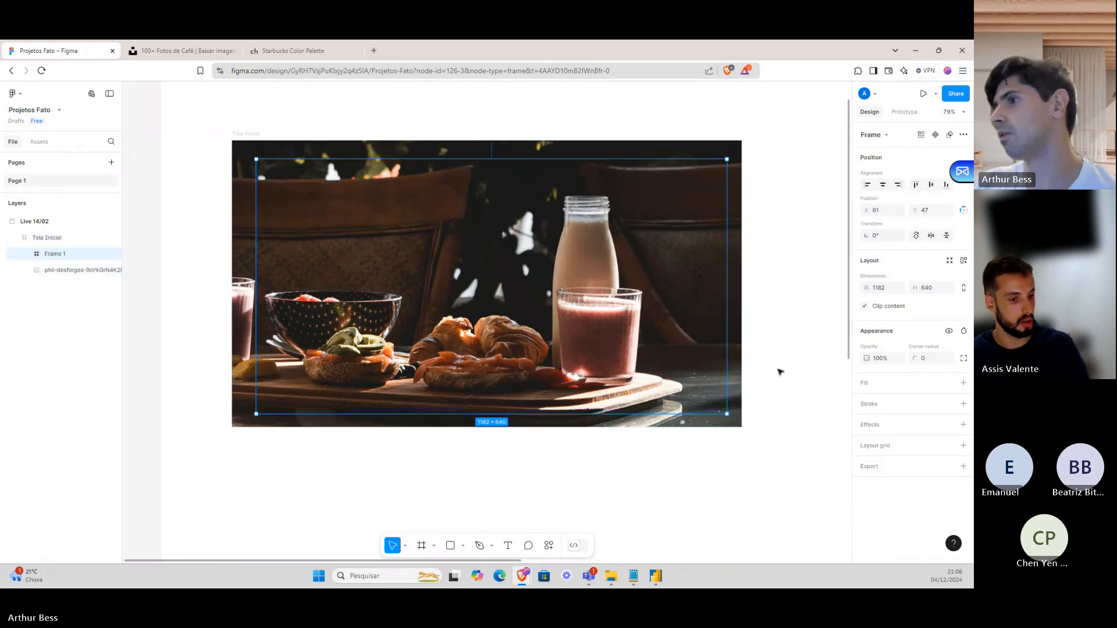
pyautogui.click(422, 546)
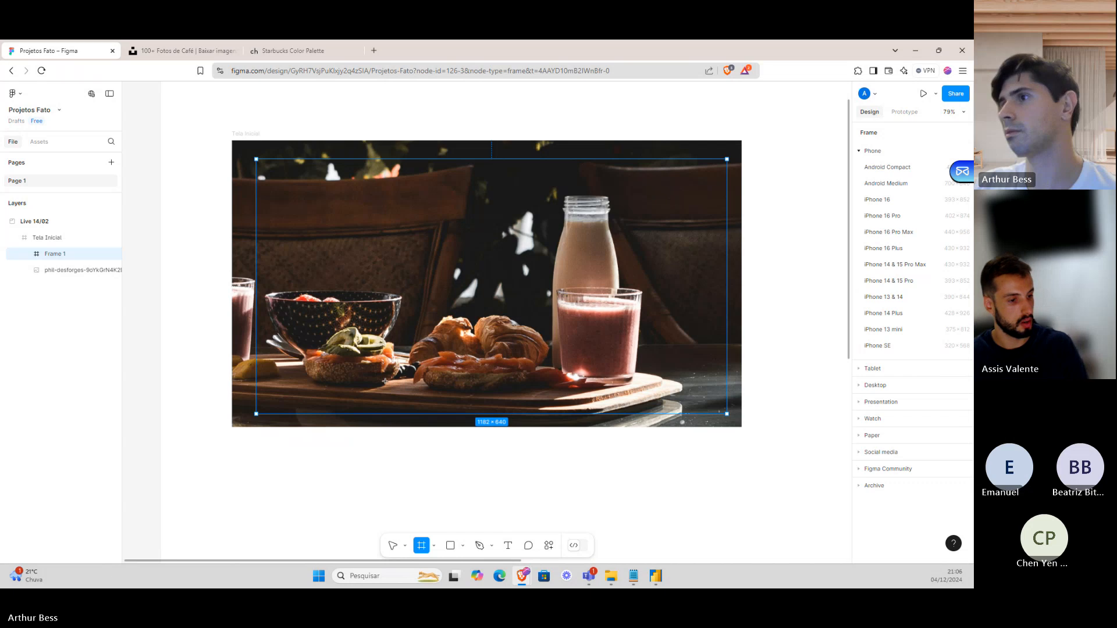
pyautogui.moveTo(293, 192); pyautogui.dragTo(453, 270)
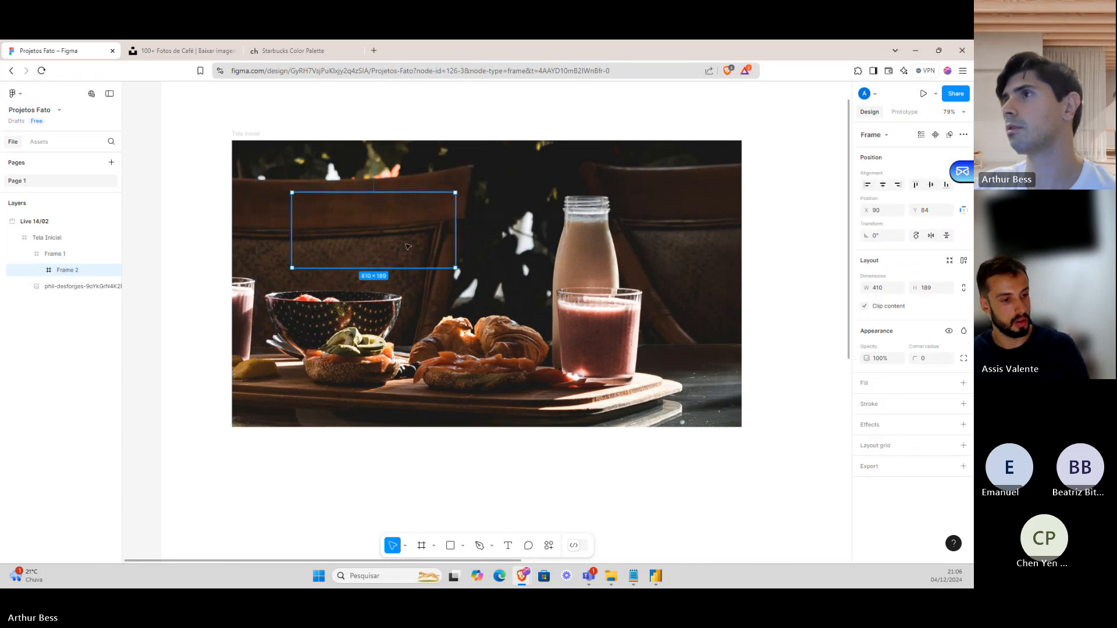
pyautogui.click(80, 287)
pyautogui.press('Delete')
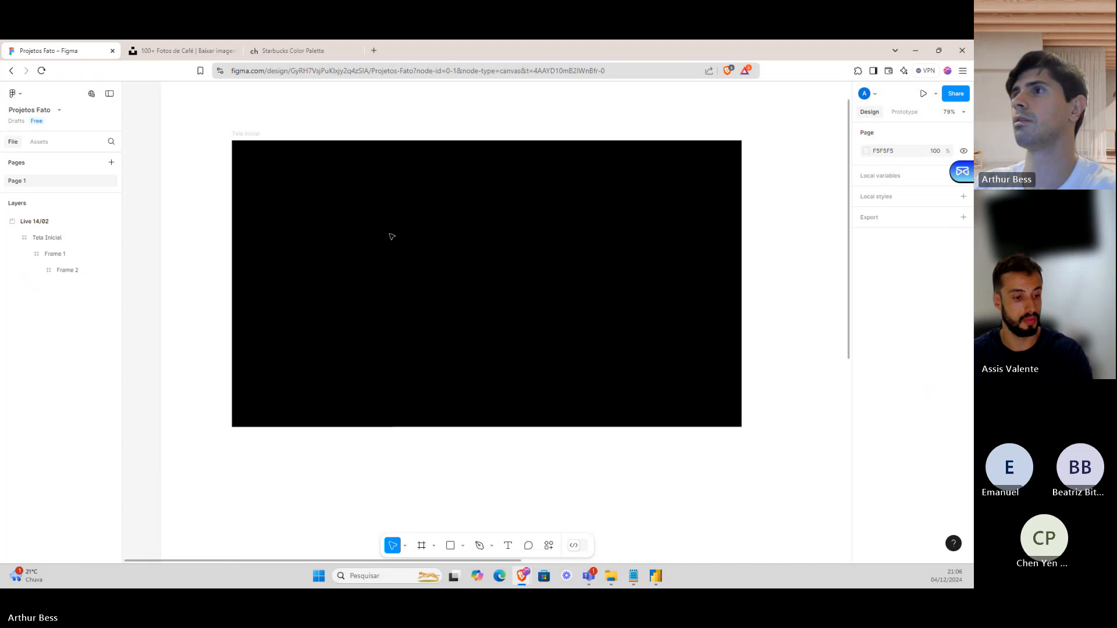
# Give Frame 1 a white FFFFFF fill and centre it within Tela Inicial's black border.
pyautogui.click(396, 238)
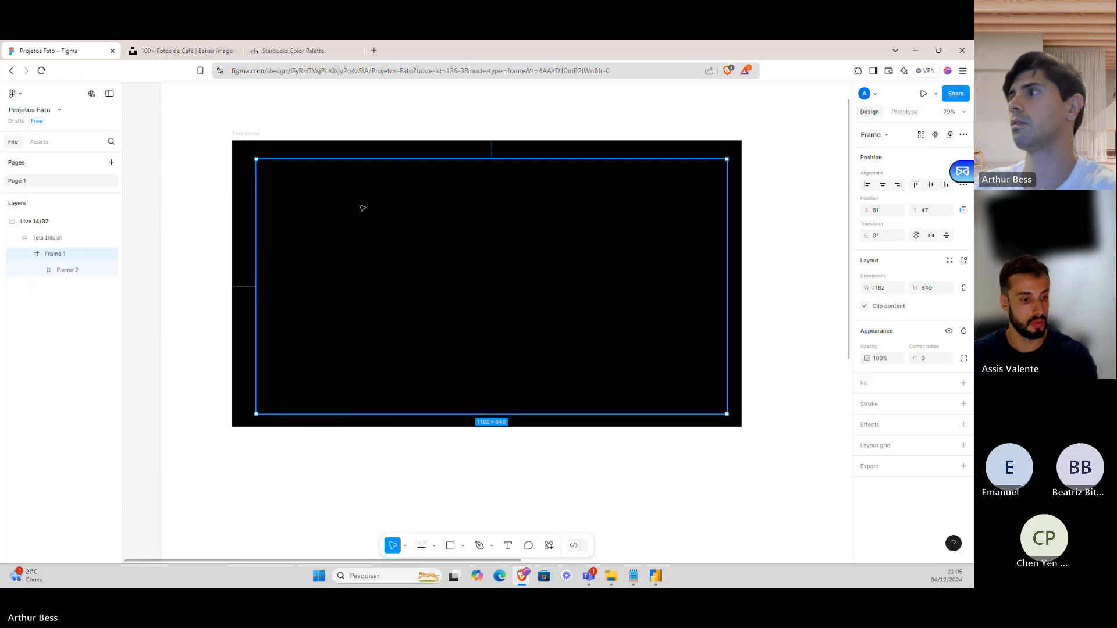
pyautogui.moveTo(362, 207); pyautogui.dragTo(356, 208)
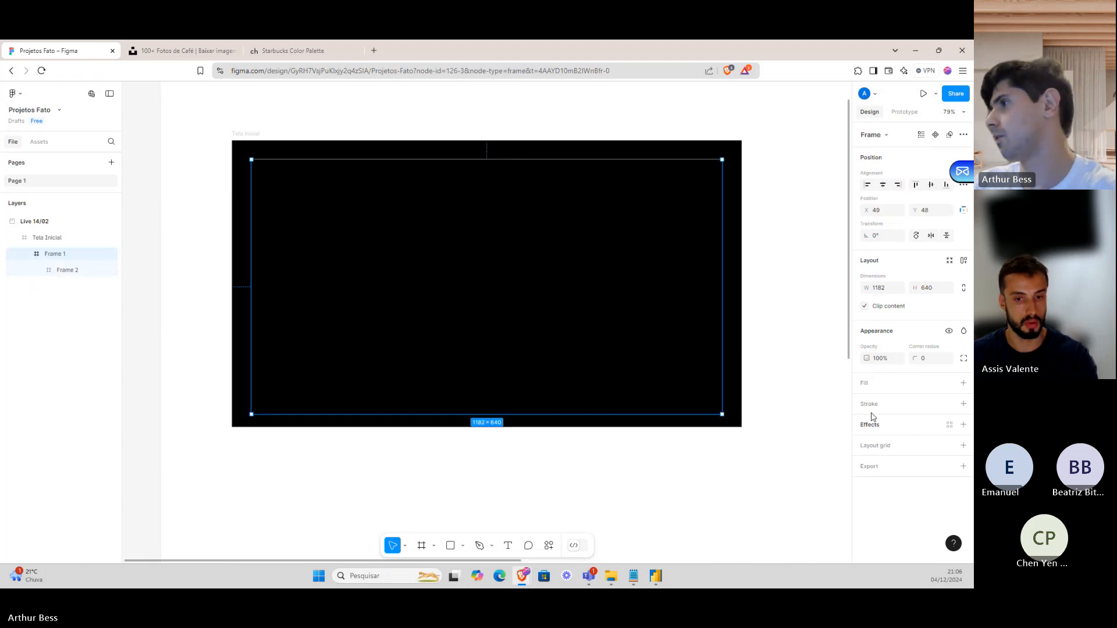
pyautogui.click(864, 382)
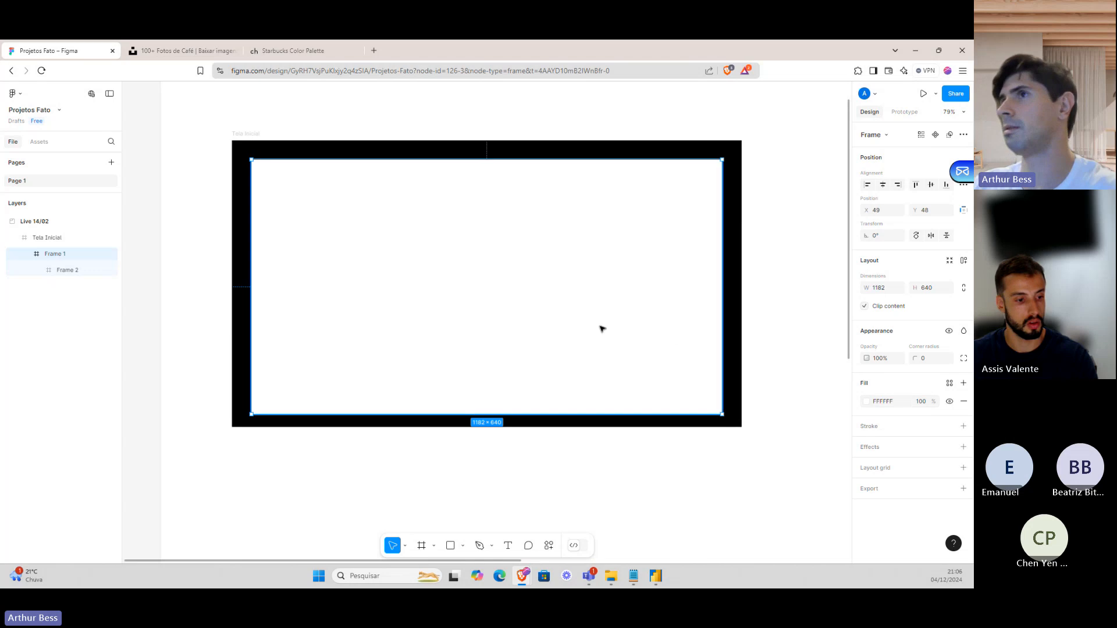
pyautogui.moveTo(595, 312); pyautogui.dragTo(603, 316)
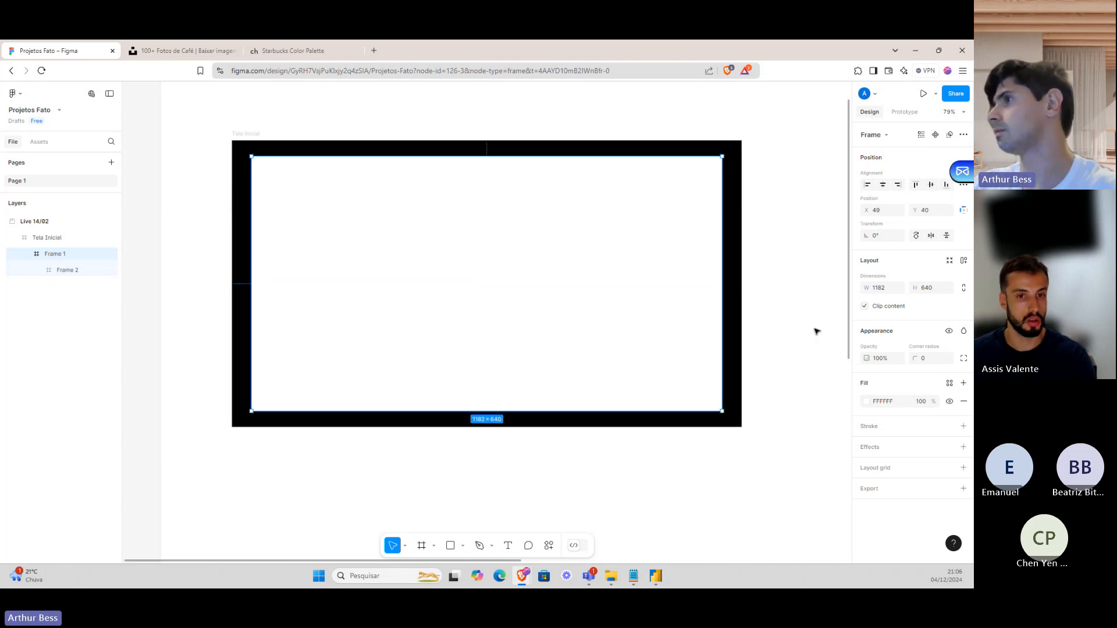
pyautogui.click(815, 329)
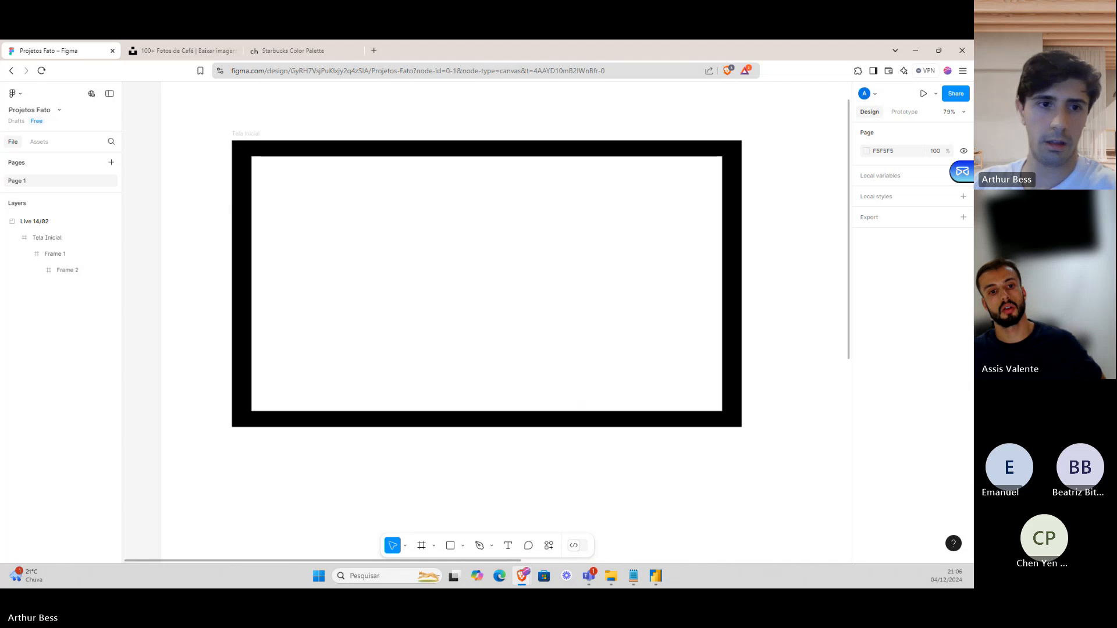
pyautogui.moveTo(176, 157); pyautogui.dragTo(279, 146)
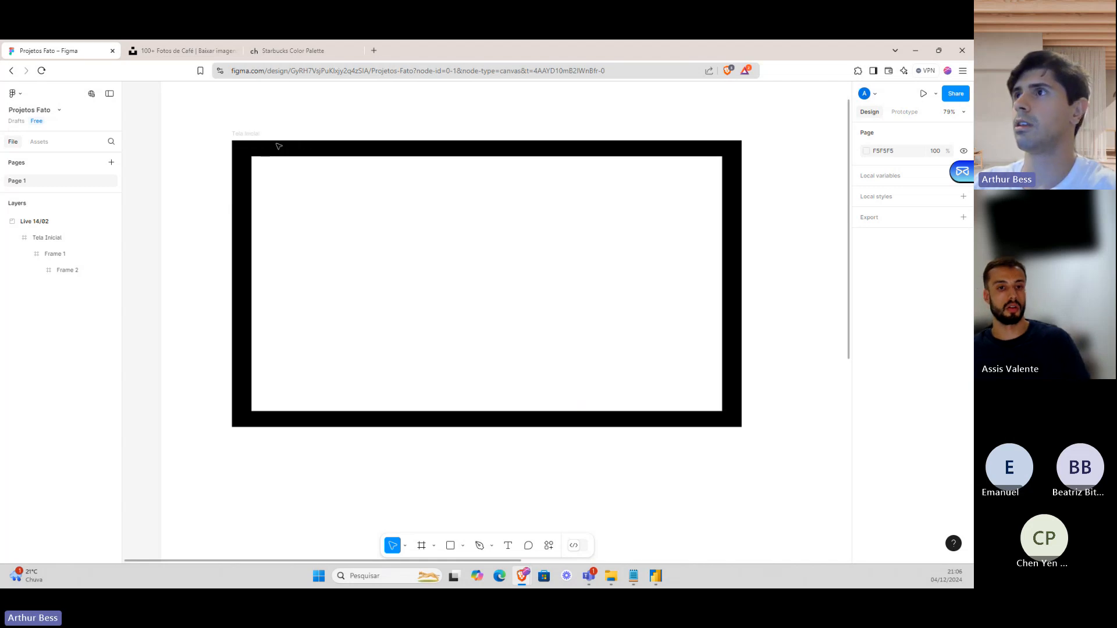
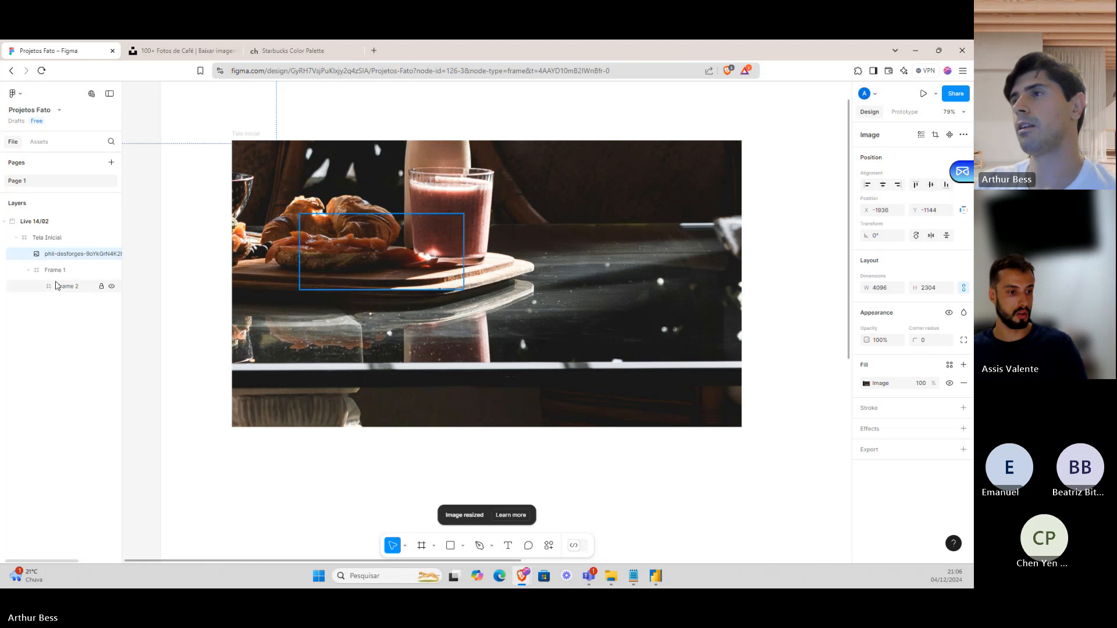
# Stack Frame 1 above the coffee photo in Layers, then bring up the Starbucks Color Palette page.
pyautogui.scroll(-1, 483, 299)
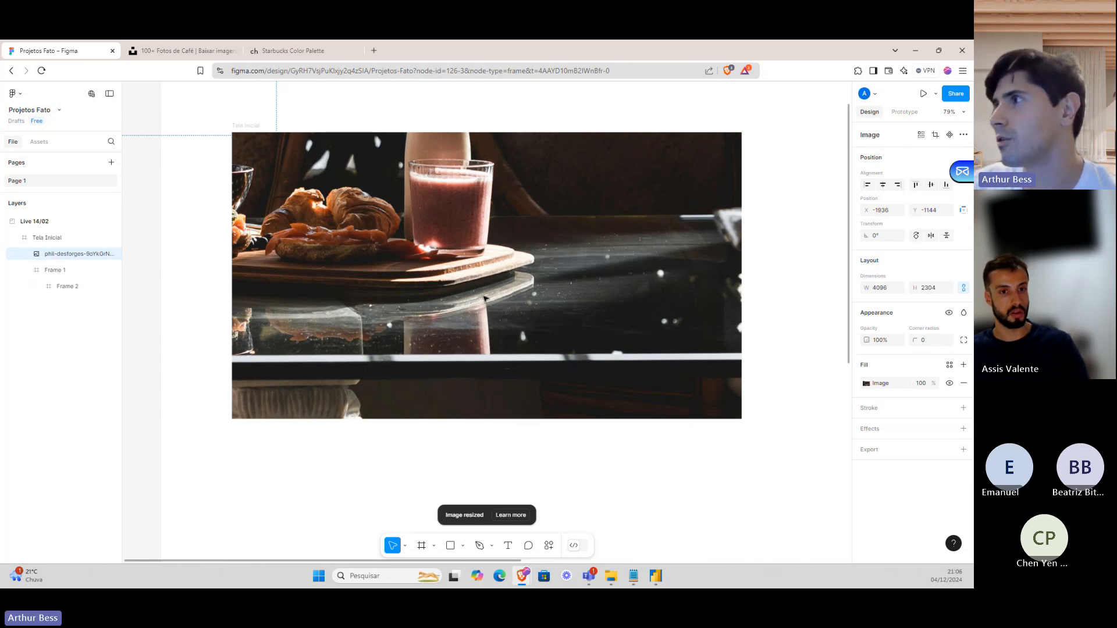
pyautogui.scroll(-2, 485, 298)
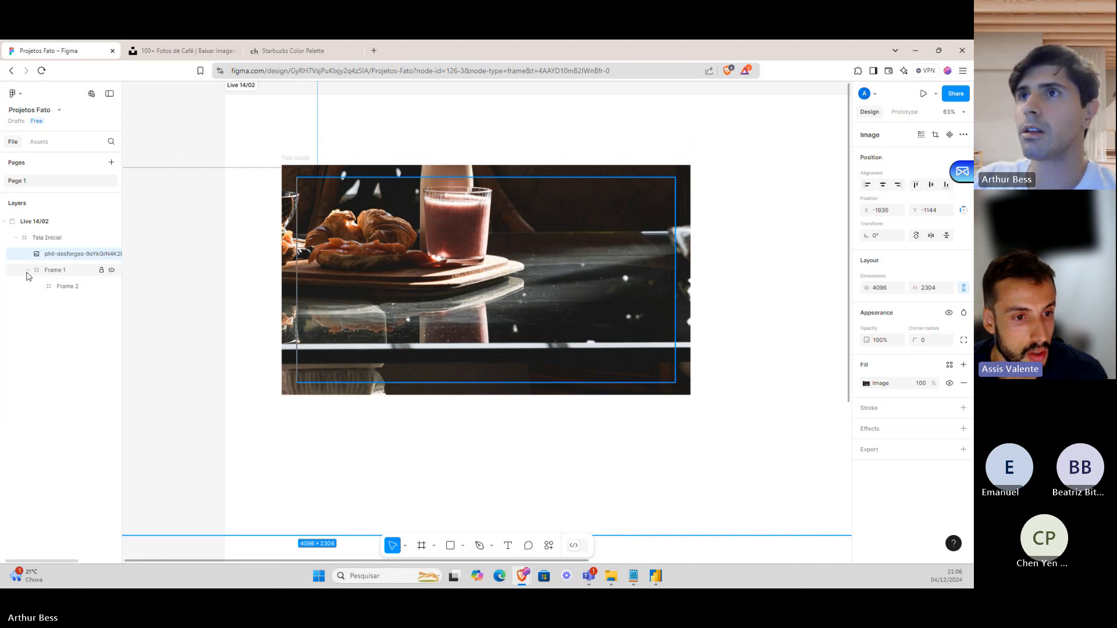
pyautogui.click(50, 271)
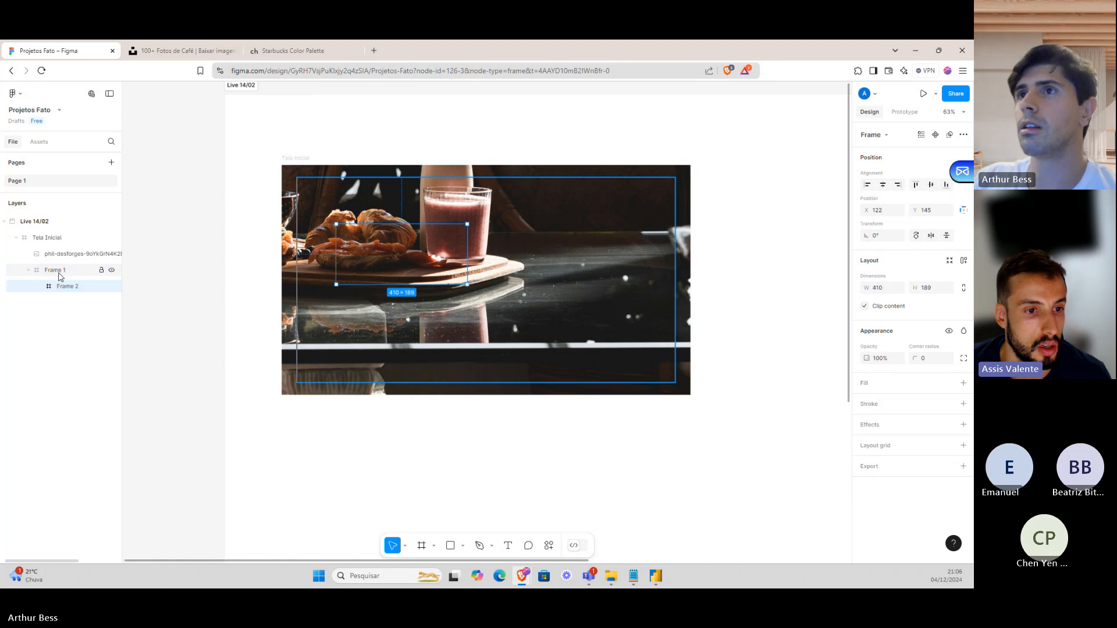
pyautogui.moveTo(62, 272); pyautogui.dragTo(61, 250)
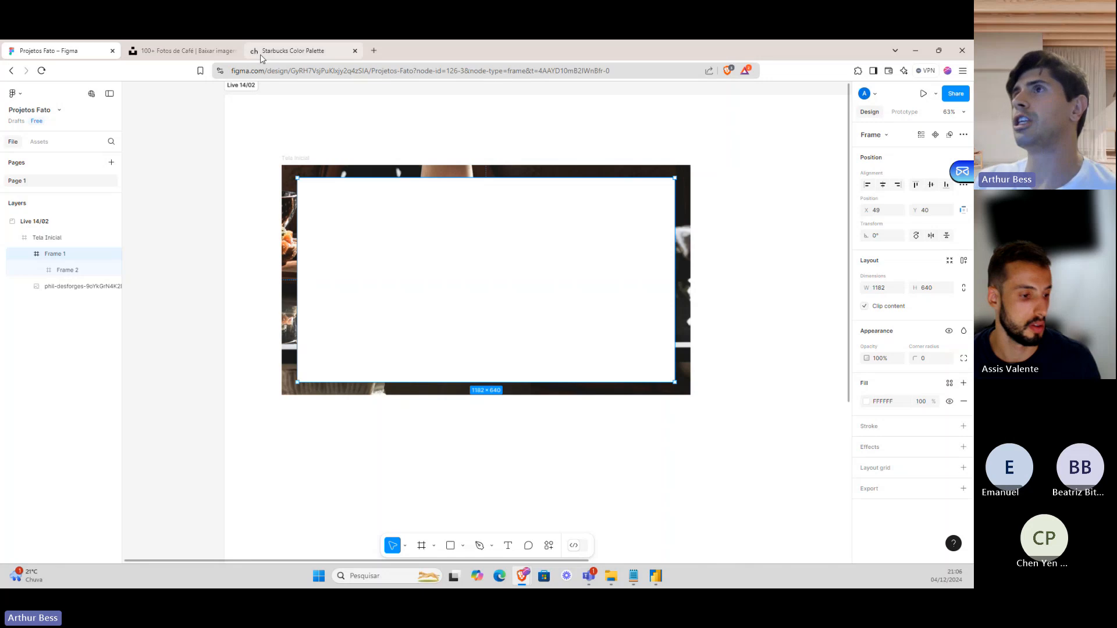
pyautogui.moveTo(261, 58); pyautogui.dragTo(61, 52)
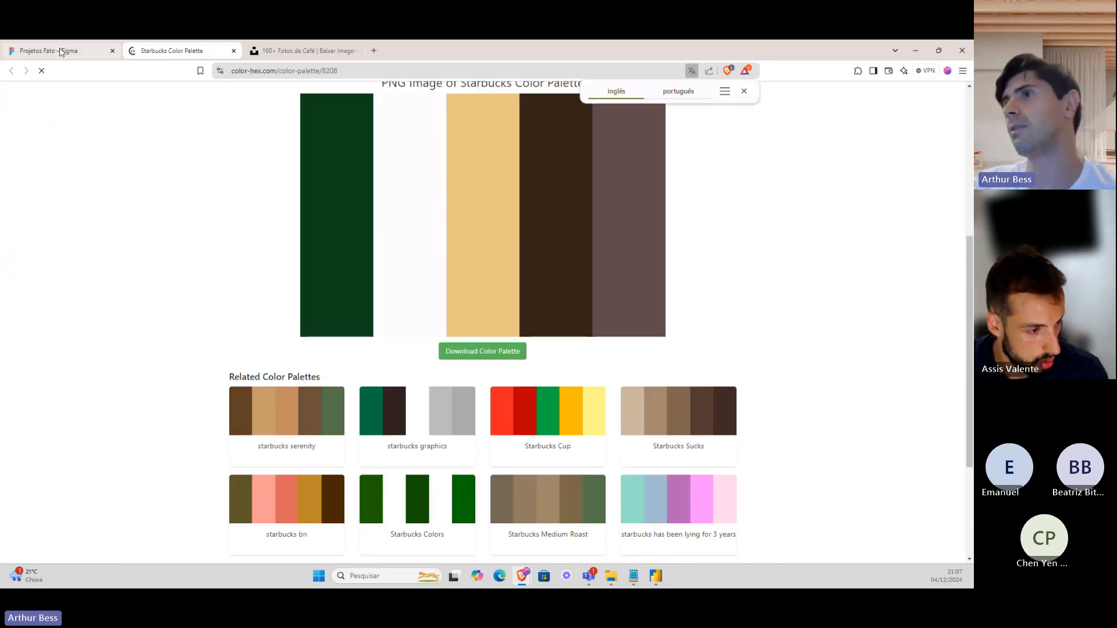
# Review the Starbucks palette's hex codes, grabbing dark green #0b421a, and return to Figma.
pyautogui.rightClick(845, 180)
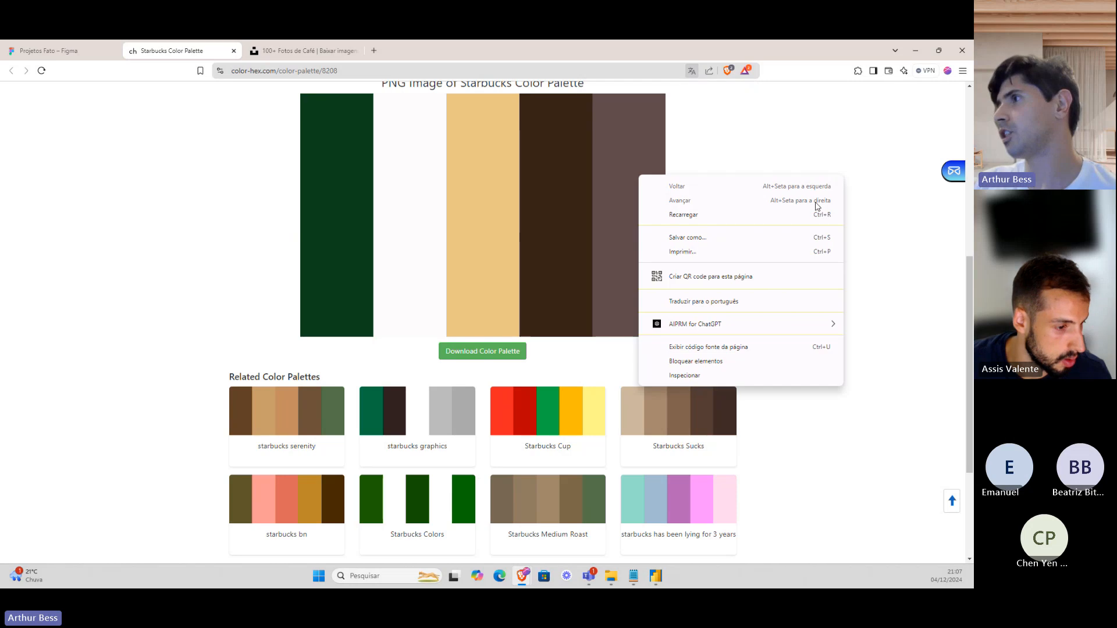
pyautogui.scroll(-3, 494, 242)
pyautogui.scroll(8, 341, 242)
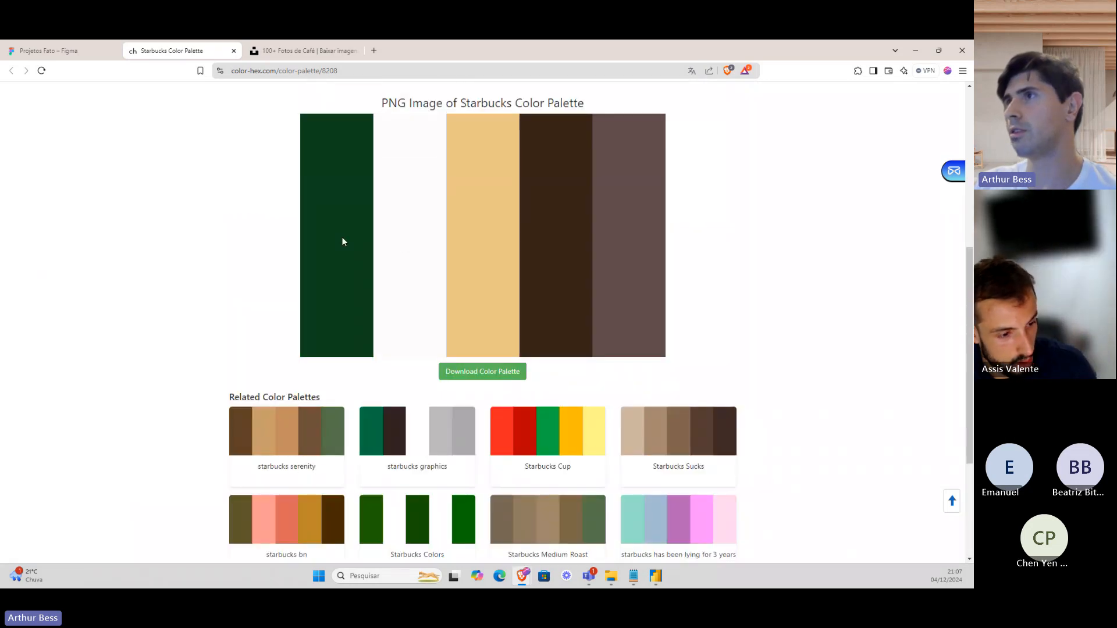
pyautogui.scroll(2, 343, 258)
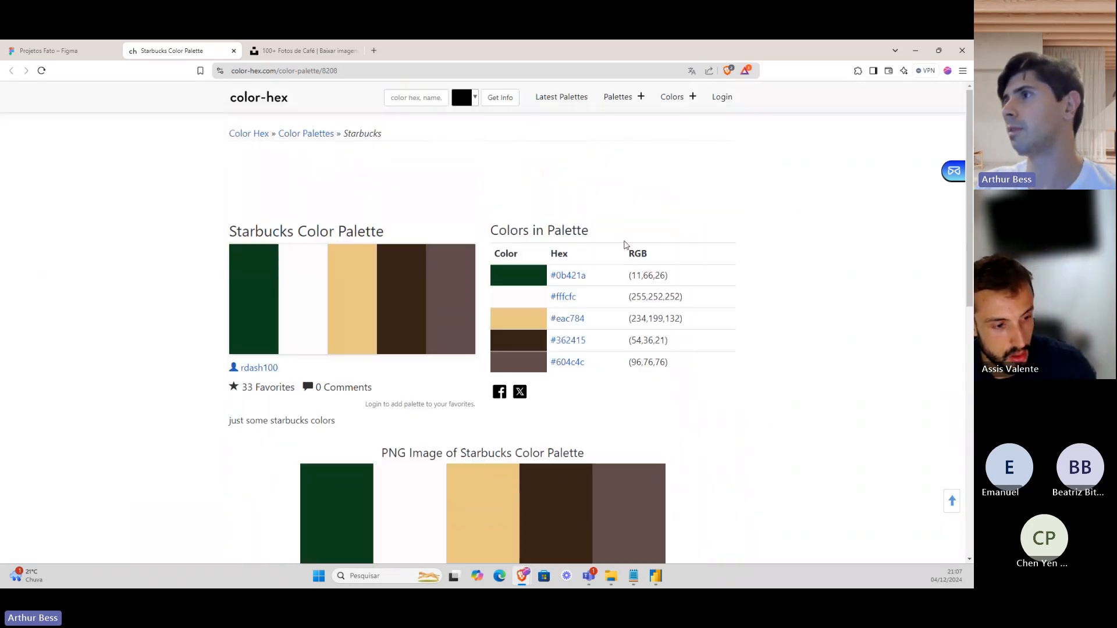
pyautogui.moveTo(587, 276); pyautogui.dragTo(556, 276)
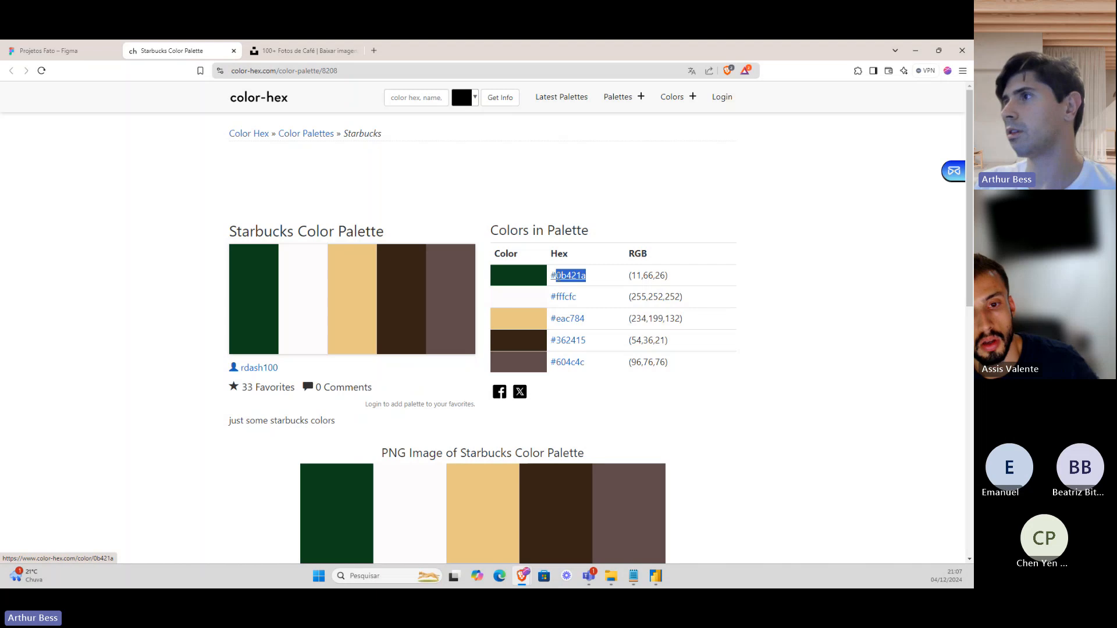
pyautogui.click(76, 51)
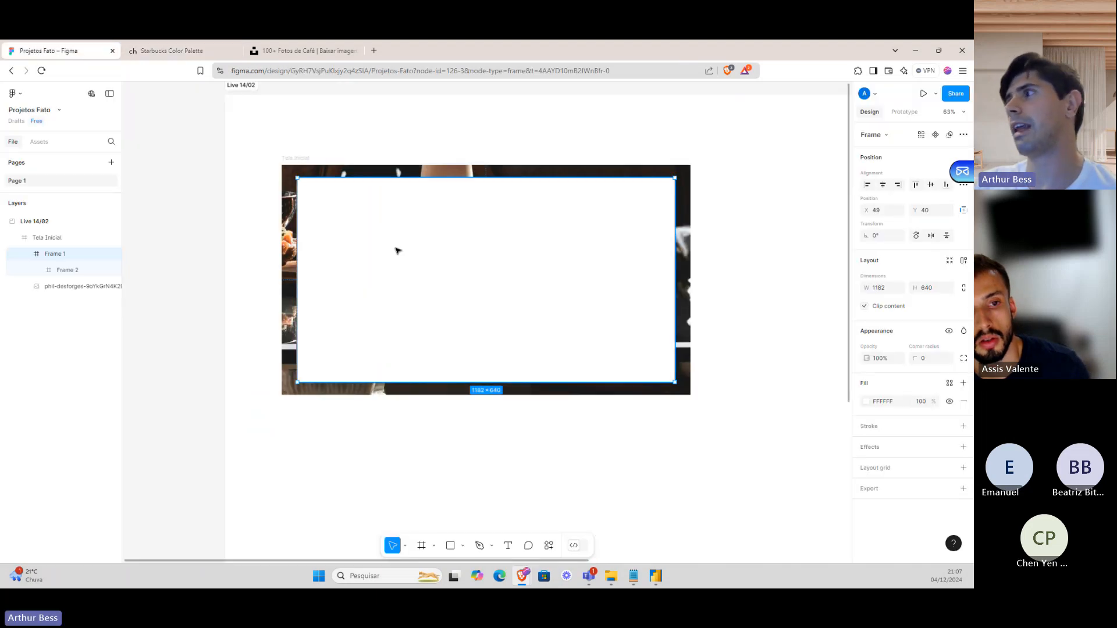
# Try dark green on Frame 1's fill, then revert Frame 1 to white.
pyautogui.click(871, 402)
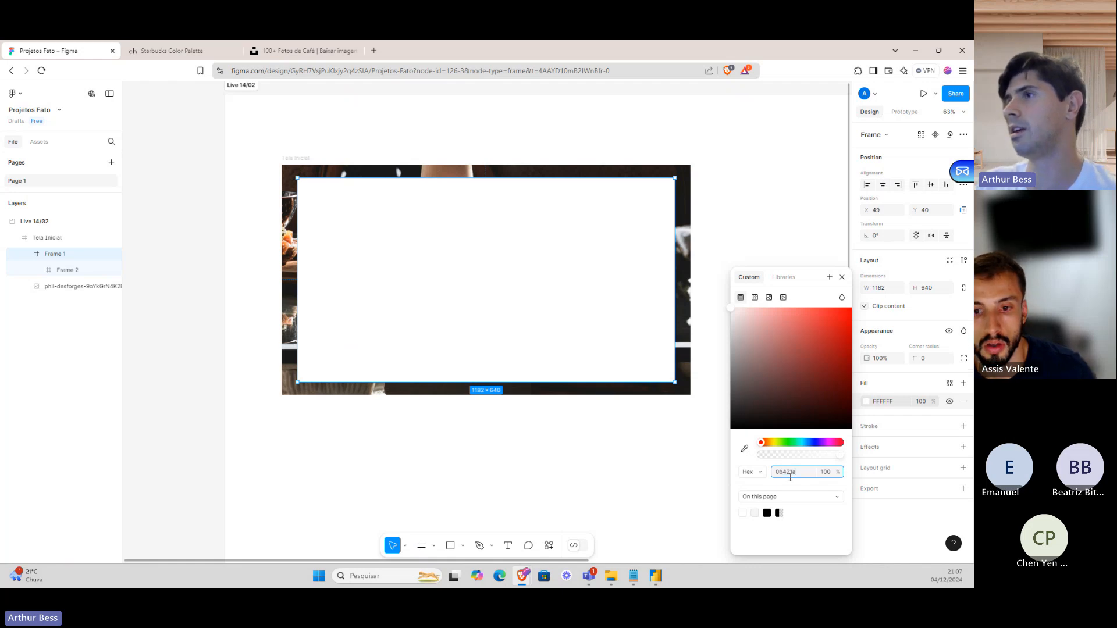
pyautogui.click(733, 239)
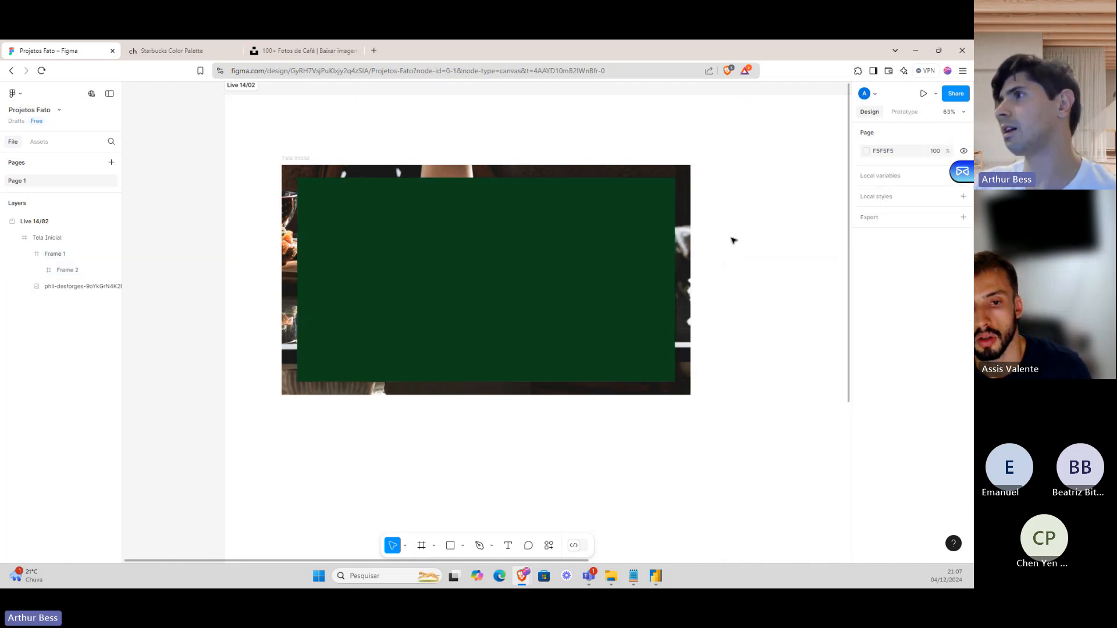
pyautogui.click(641, 269)
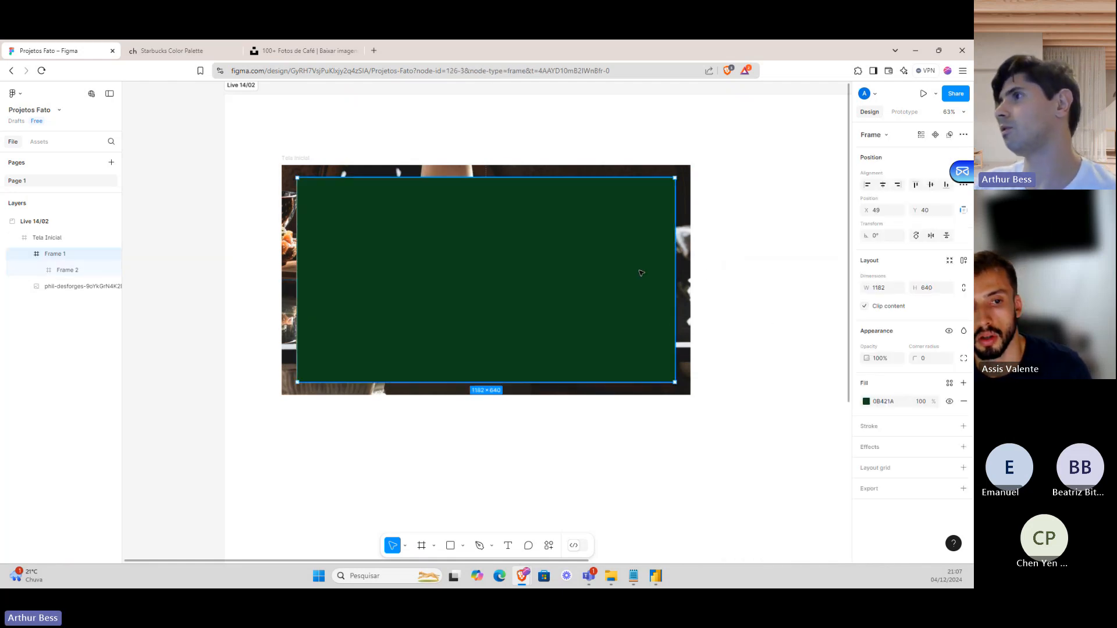
pyautogui.click(866, 401)
pyautogui.click(743, 512)
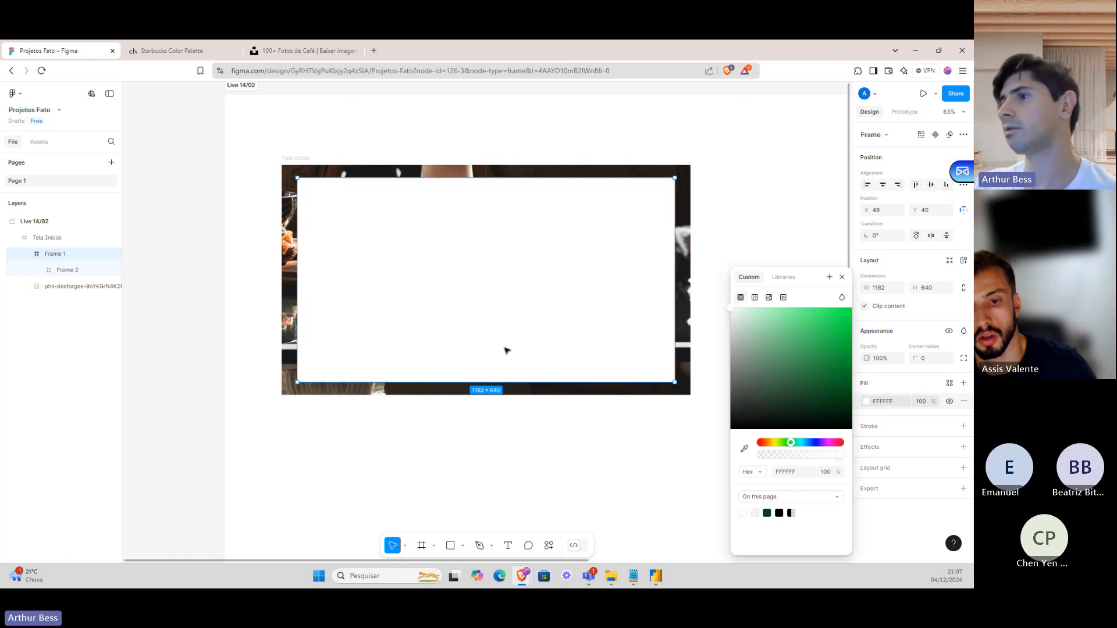
# Draw a narrow sidebar frame at Frame 1's left and fill it with 0B421A.
pyautogui.click(420, 545)
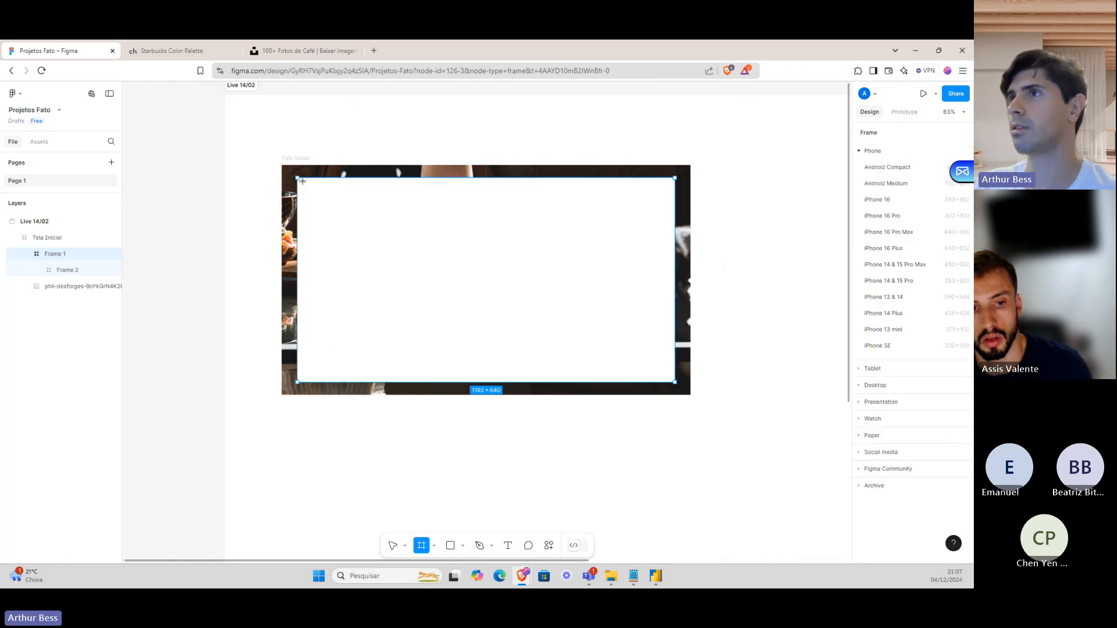
pyautogui.moveTo(302, 181); pyautogui.dragTo(341, 383)
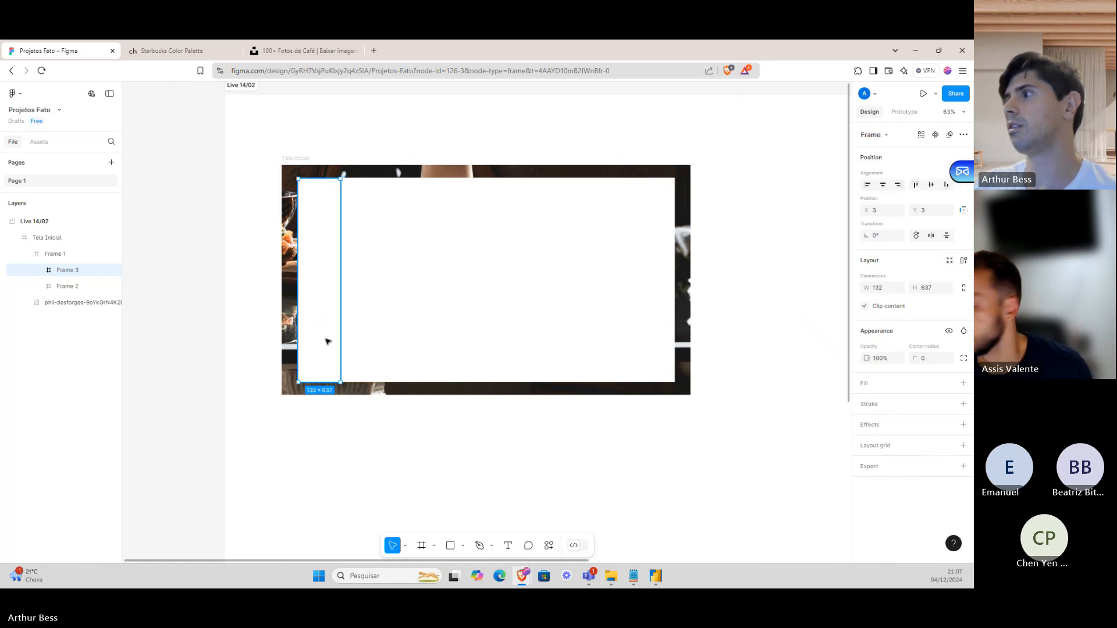
pyautogui.click(871, 384)
pyautogui.click(867, 401)
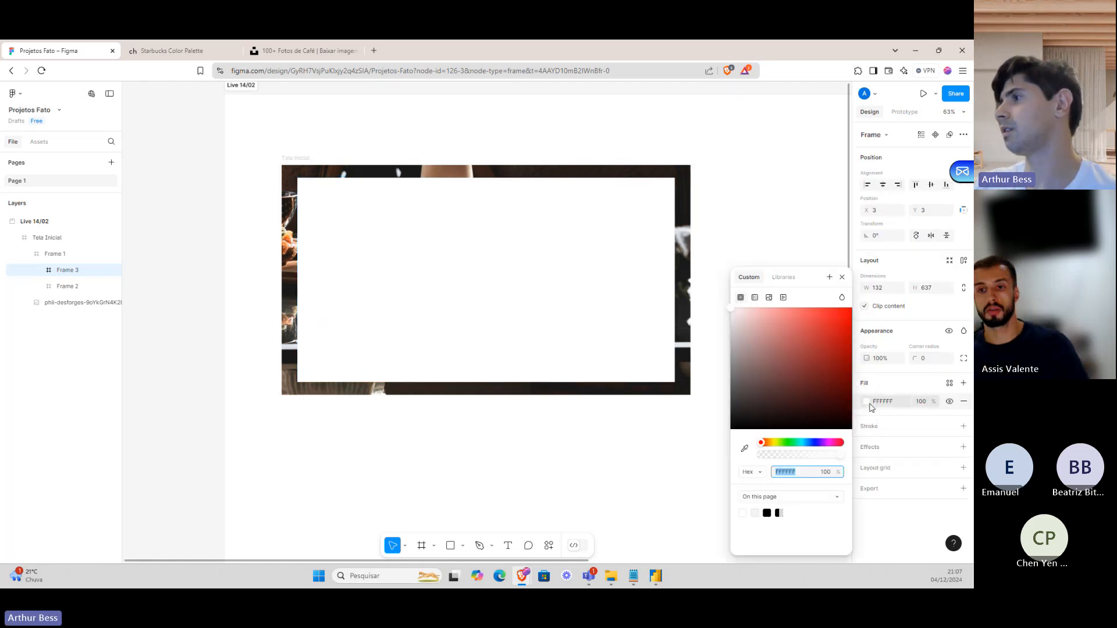
pyautogui.write('0b421a')
pyautogui.press('Return')
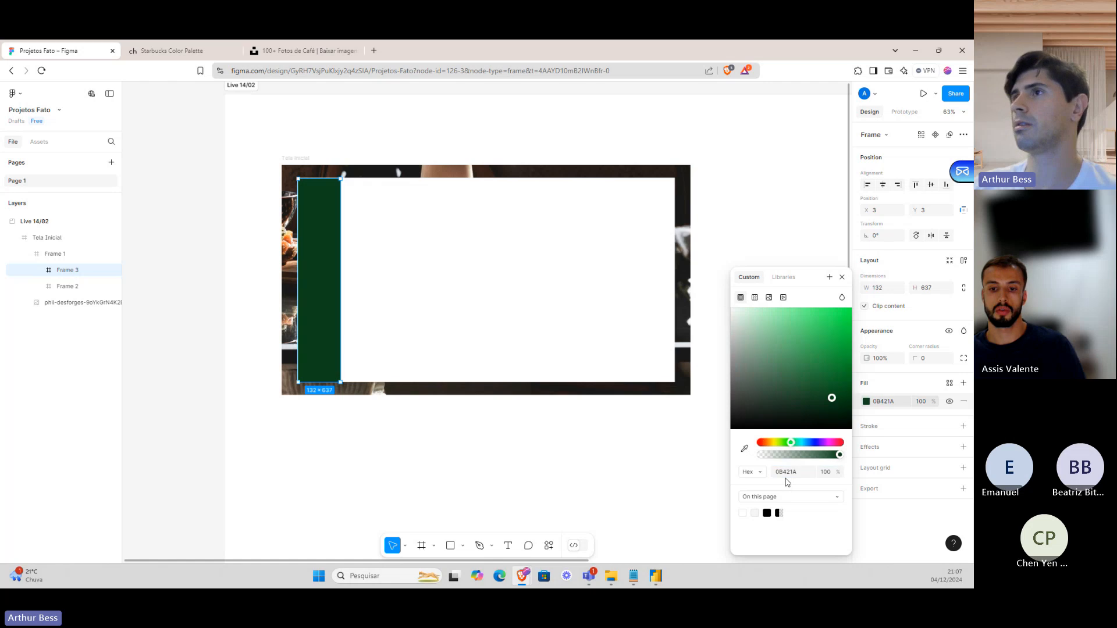
pyautogui.click(618, 137)
# Snap the green sidebar to Frame 1's left edge and stretch it to the full 640 height.
pyautogui.click(366, 237)
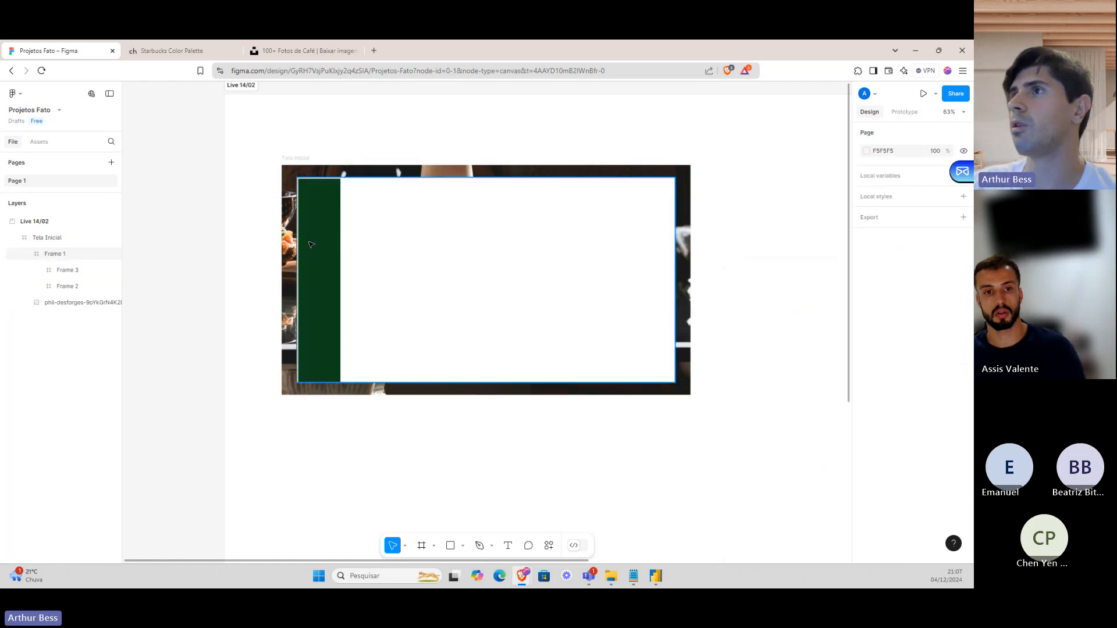
pyautogui.click(312, 243)
pyautogui.moveTo(311, 243); pyautogui.dragTo(313, 242)
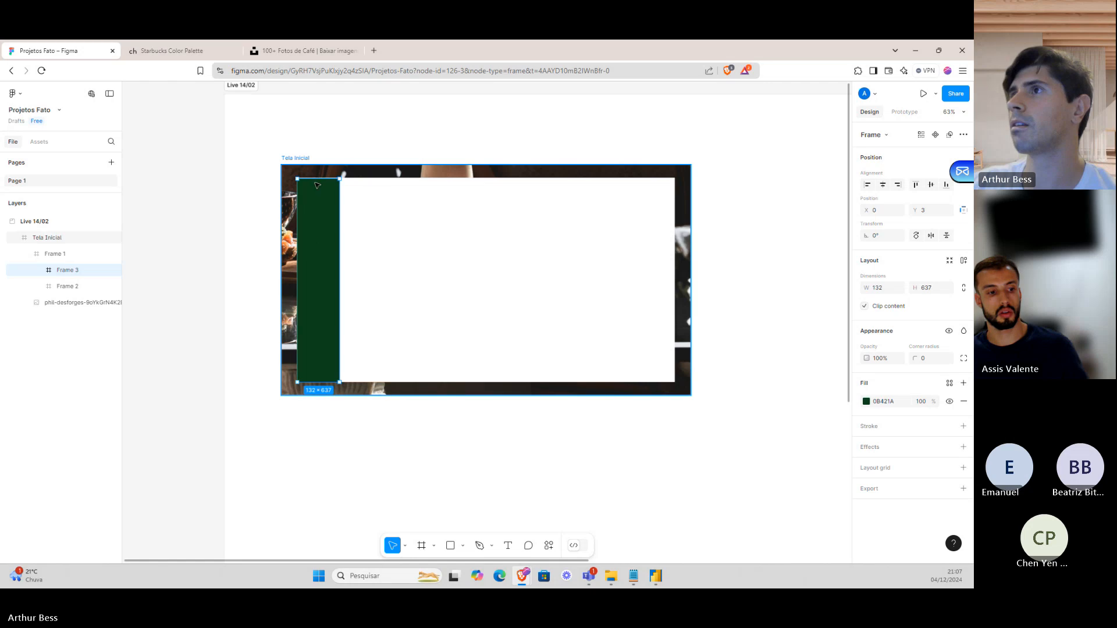
pyautogui.moveTo(316, 178); pyautogui.dragTo(316, 177)
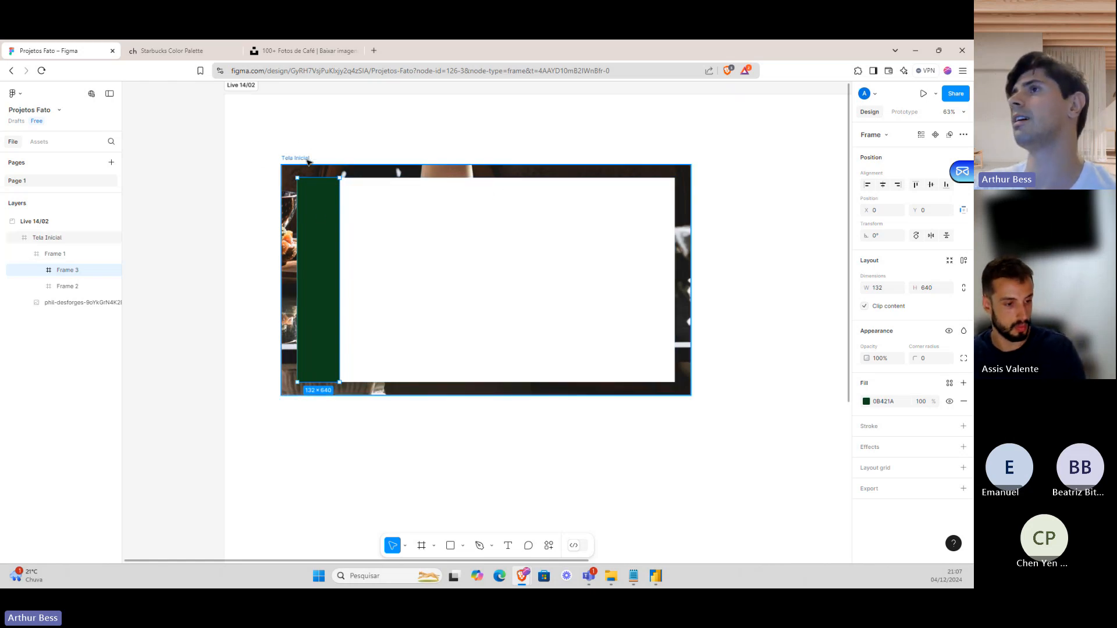
# Give Frame 1 a corner radius of 16.
pyautogui.click(446, 232)
pyautogui.click(576, 211)
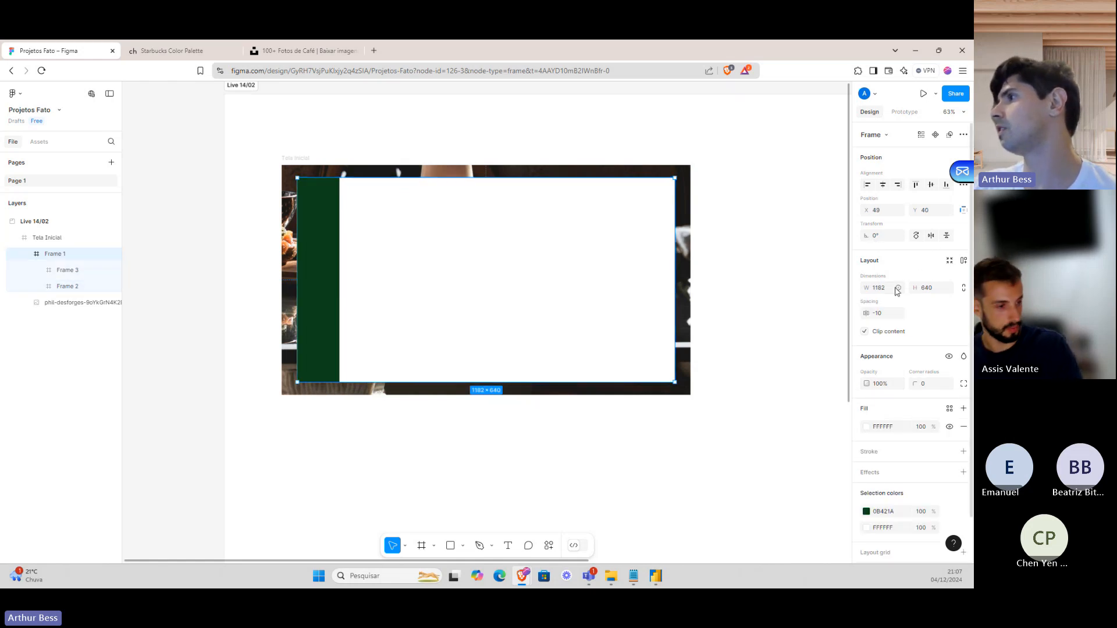
pyautogui.click(922, 384)
pyautogui.write('16')
pyautogui.press('Return')
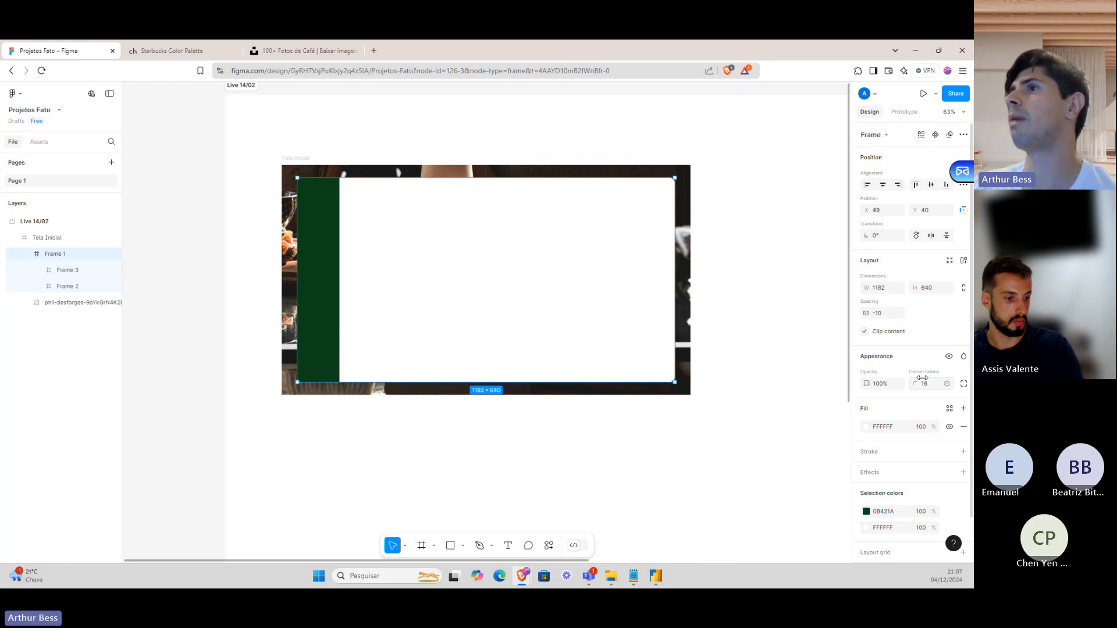
pyautogui.click(770, 227)
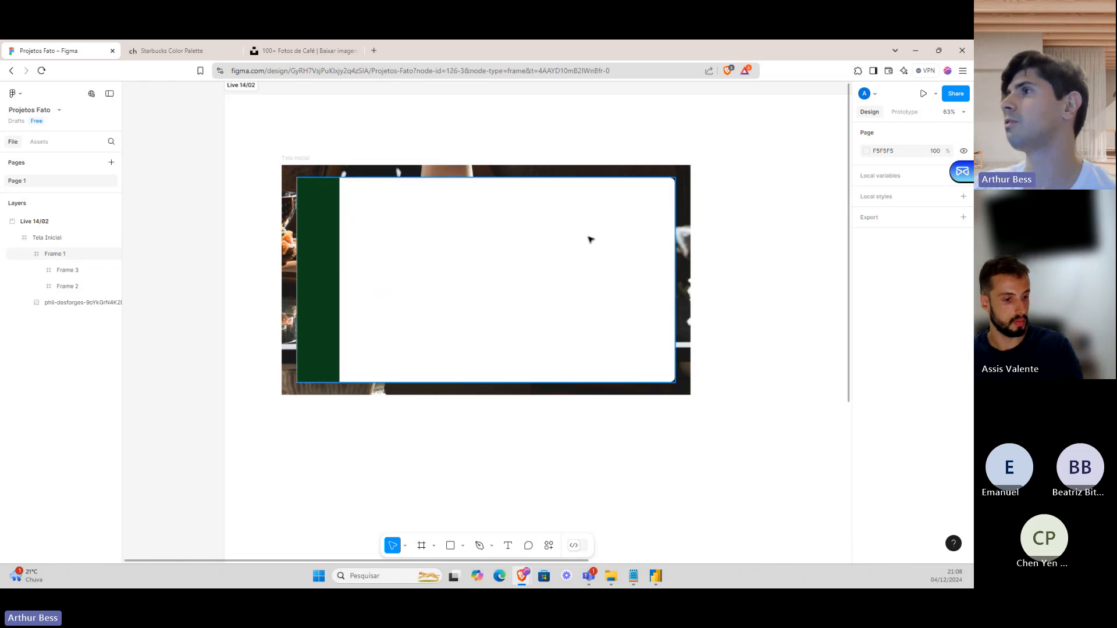
# Draw a 494×160 card frame inside Frame 1 and fill it light grey F5F5F5.
pyautogui.click(453, 233)
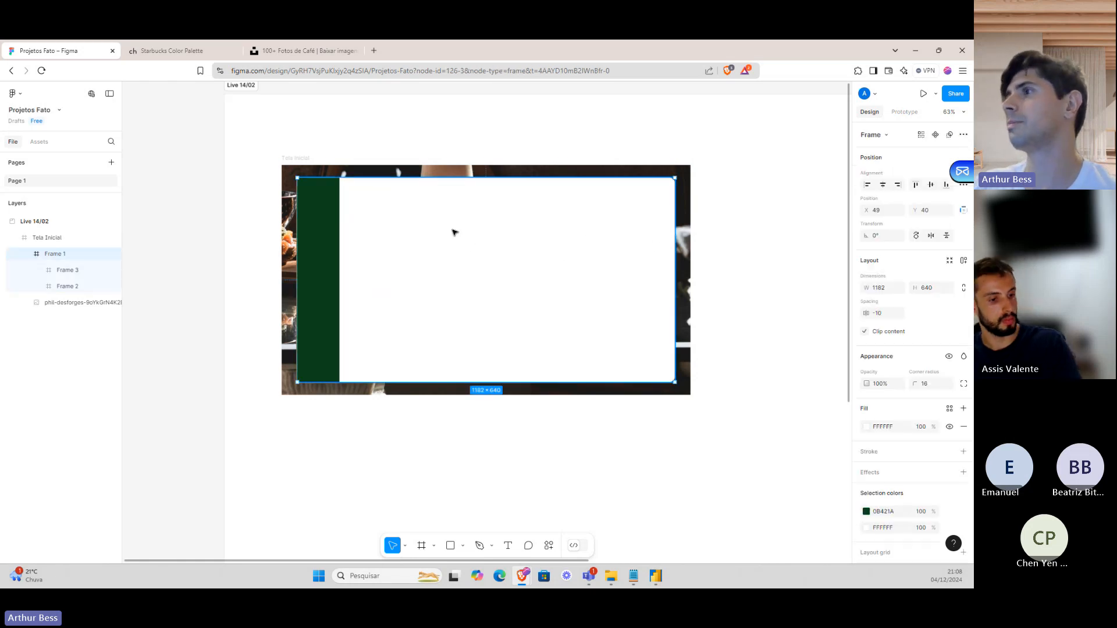
pyautogui.click(420, 547)
pyautogui.moveTo(377, 238); pyautogui.dragTo(535, 289)
pyautogui.moveTo(478, 261); pyautogui.dragTo(475, 256)
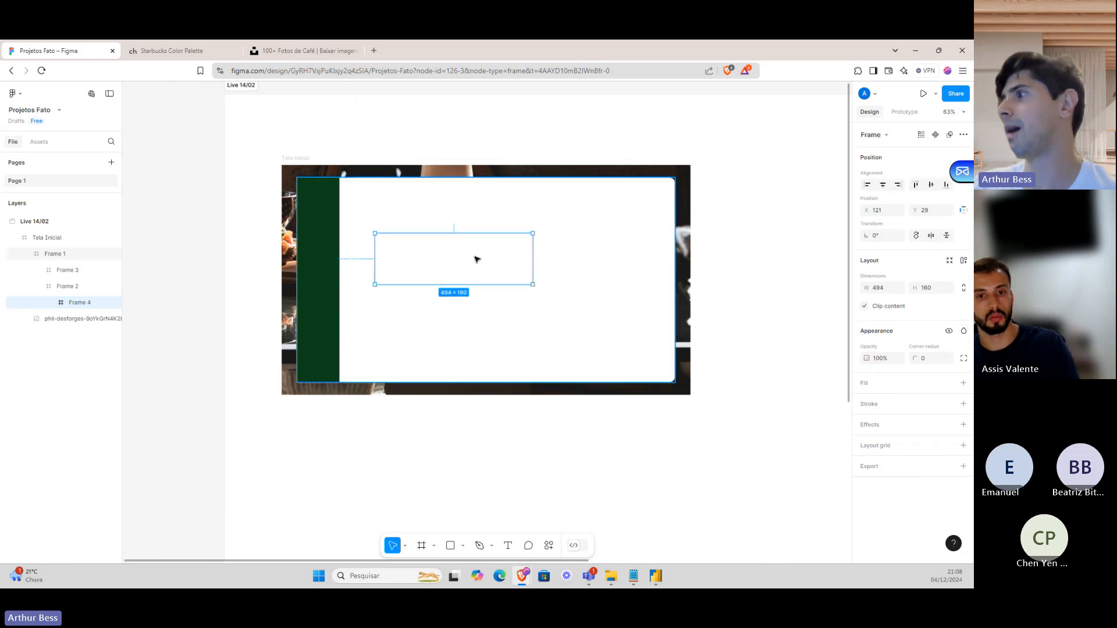
pyautogui.click(867, 385)
pyautogui.click(868, 402)
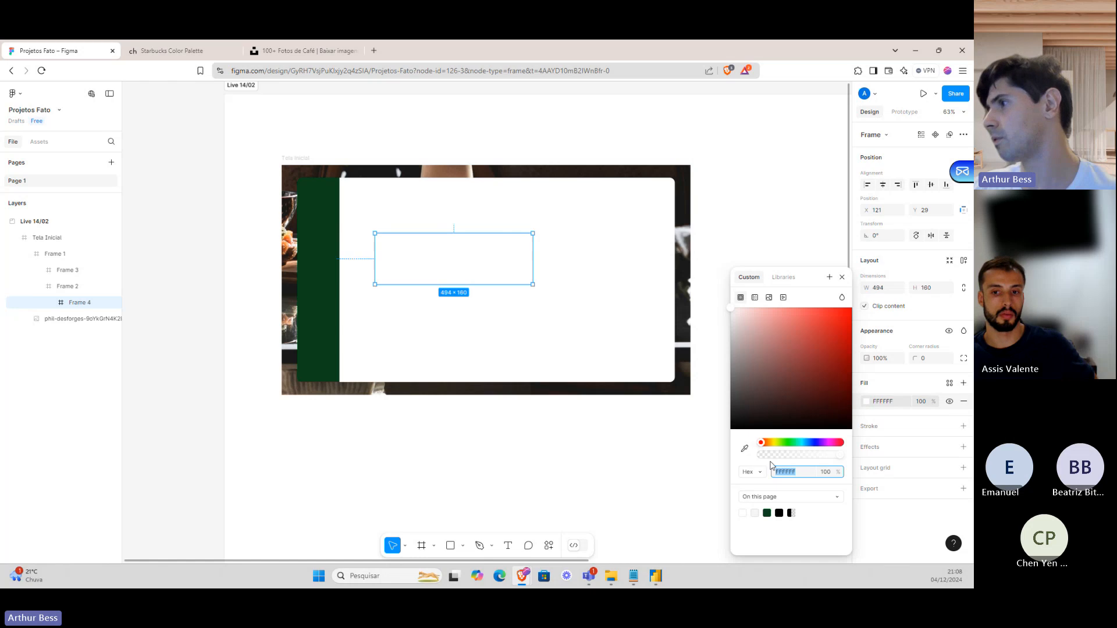
pyautogui.click(755, 513)
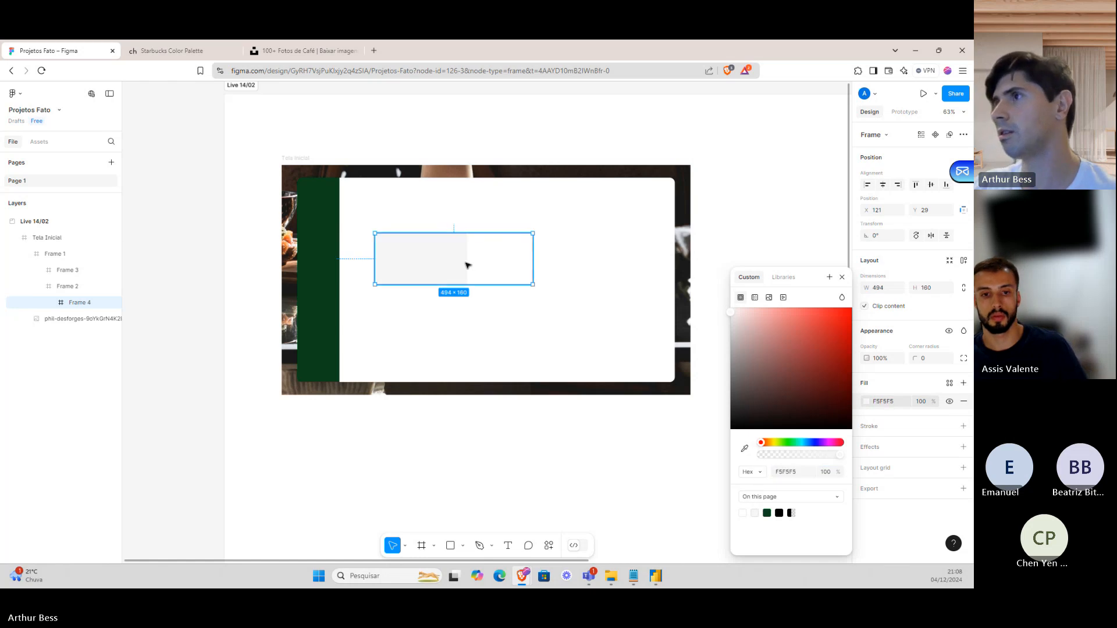
pyautogui.click(496, 260)
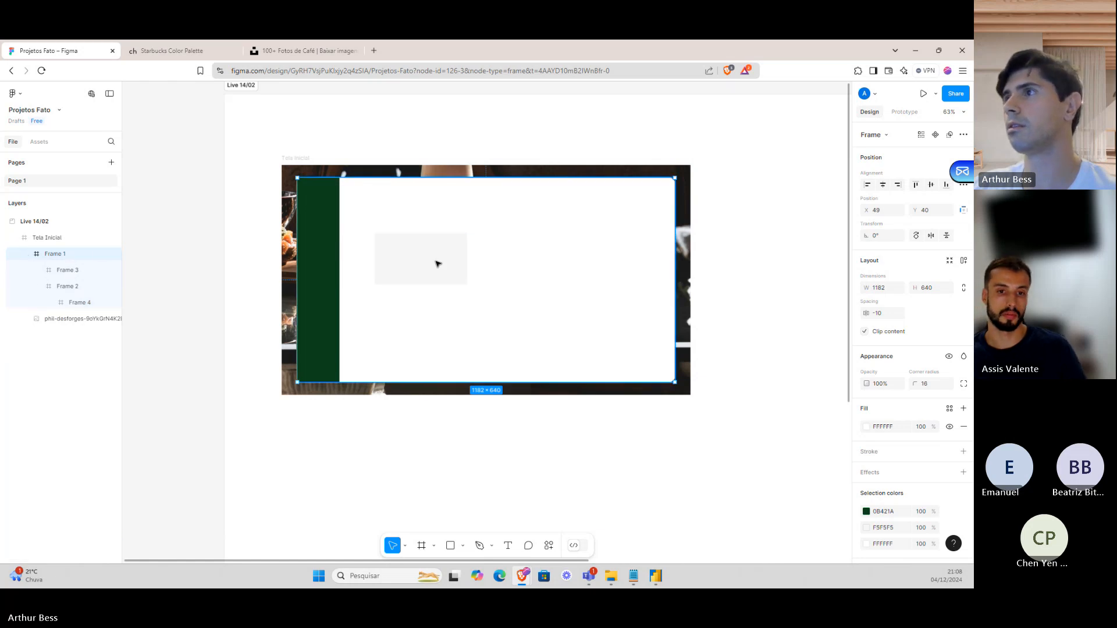
# Reposition the grey card beside the green sidebar and delete the empty placeholder frame.
pyautogui.click(438, 263)
pyautogui.moveTo(446, 265); pyautogui.dragTo(516, 254)
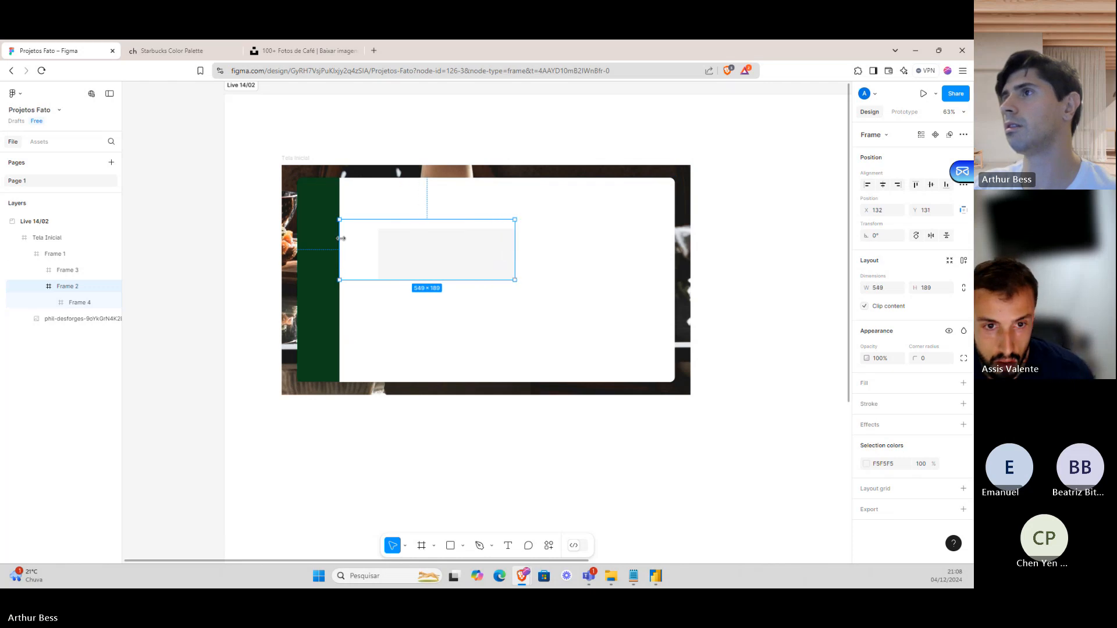
pyautogui.moveTo(341, 237); pyautogui.dragTo(410, 300)
pyautogui.click(432, 242)
pyautogui.click(417, 243)
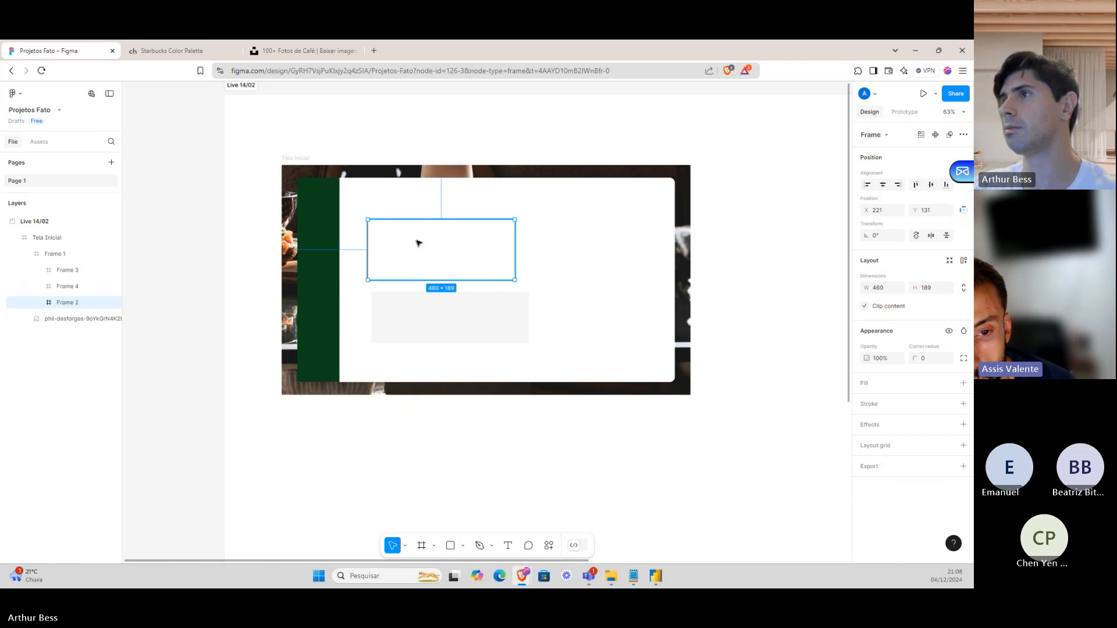
pyautogui.press('Delete')
# Move the grey card to the top, copy it to the right at 393×160, and duplicate that copy.
pyautogui.moveTo(451, 312); pyautogui.dragTo(470, 259)
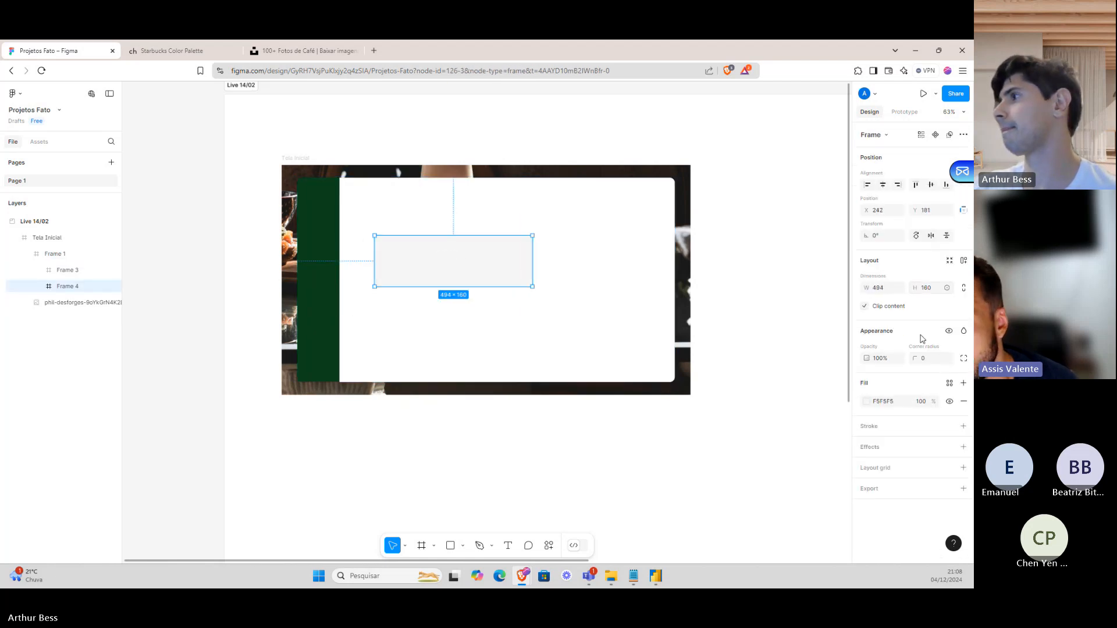
pyautogui.write('16')
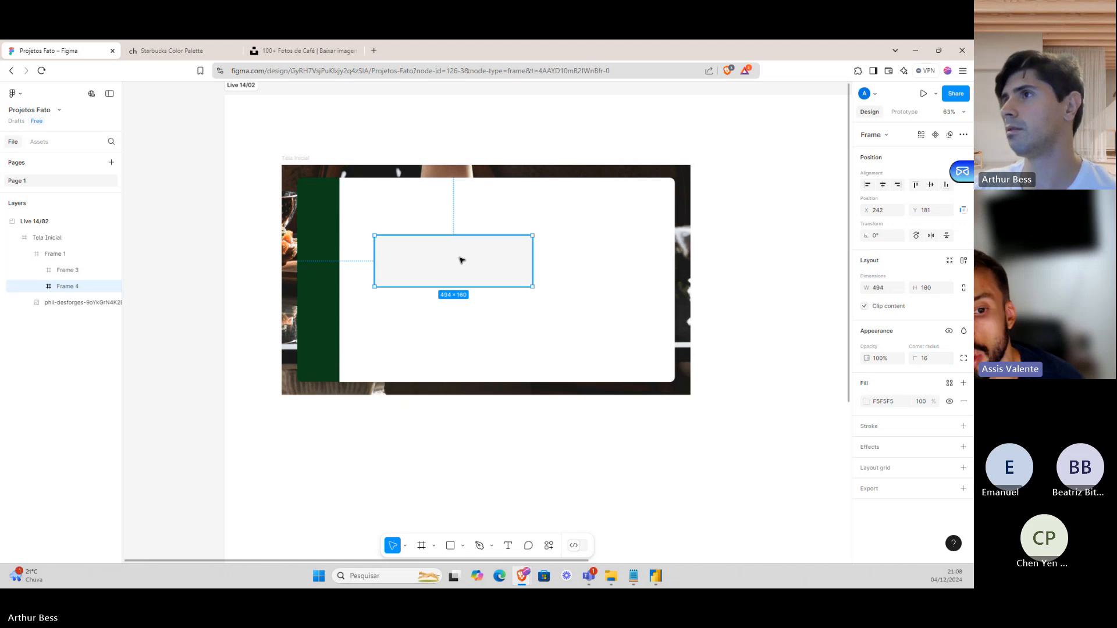
pyautogui.moveTo(459, 257); pyautogui.dragTo(632, 261)
pyautogui.moveTo(501, 252); pyautogui.dragTo(536, 252)
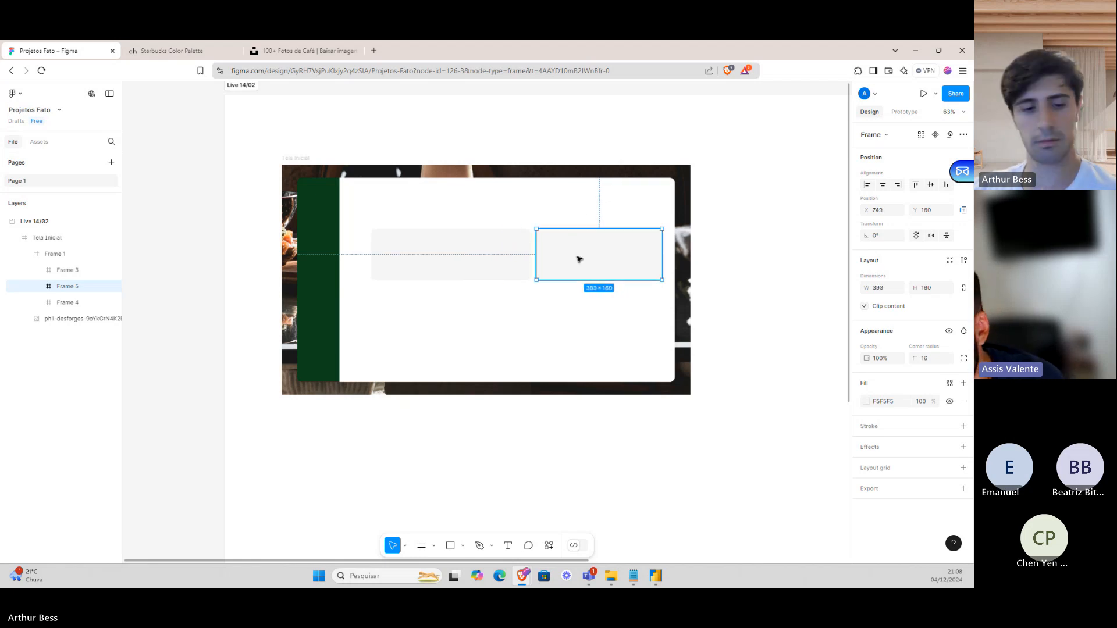
pyautogui.hscroll(1, 579, 259)
pyautogui.hotkey('ctrl', 'd')
# Place card copies into a second row and shorten one into a thin top bar.
pyautogui.moveTo(720, 249); pyautogui.dragTo(567, 359)
pyautogui.click(444, 265)
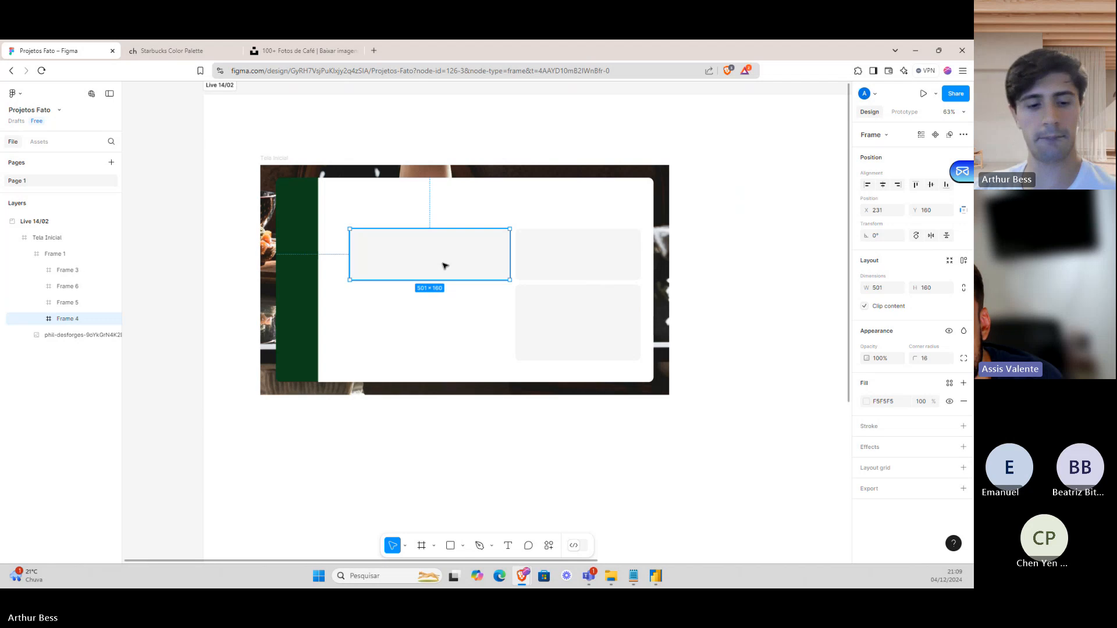
pyautogui.moveTo(444, 265); pyautogui.dragTo(446, 359)
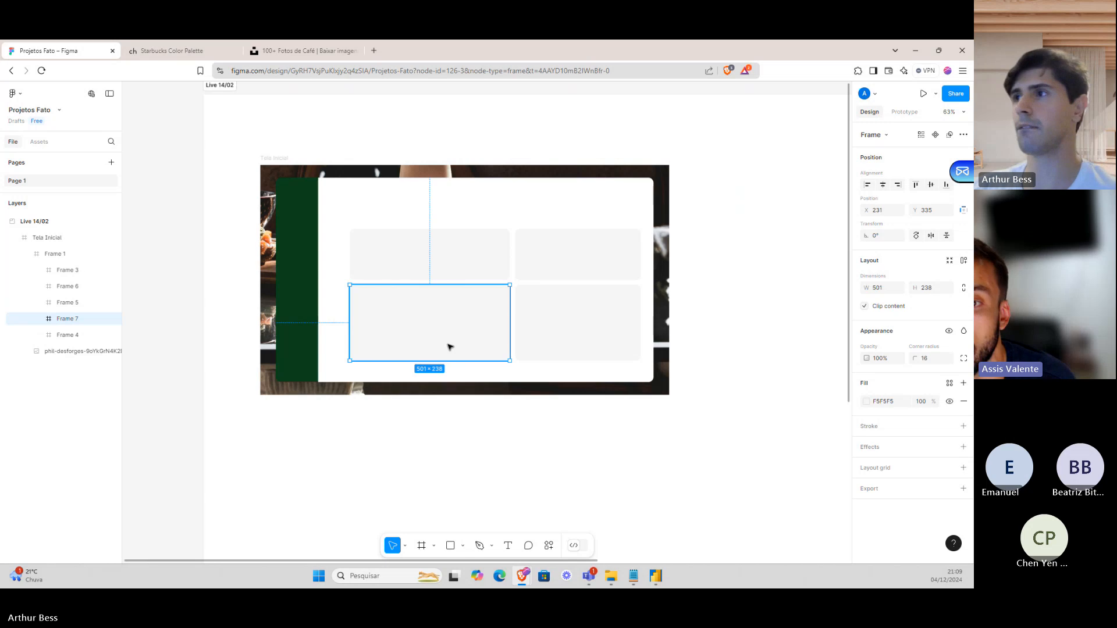
pyautogui.moveTo(449, 348); pyautogui.dragTo(448, 209)
pyautogui.moveTo(444, 266); pyautogui.dragTo(454, 223)
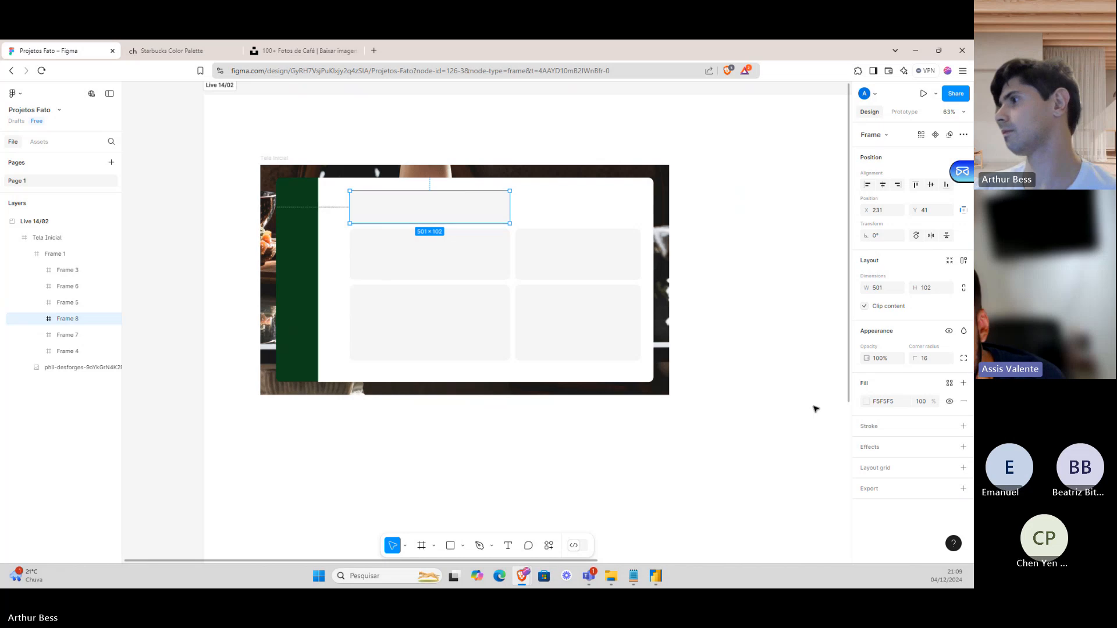
# Add drop shadows to the top bar, the left card and the upper right card.
pyautogui.click(963, 446)
pyautogui.click(864, 466)
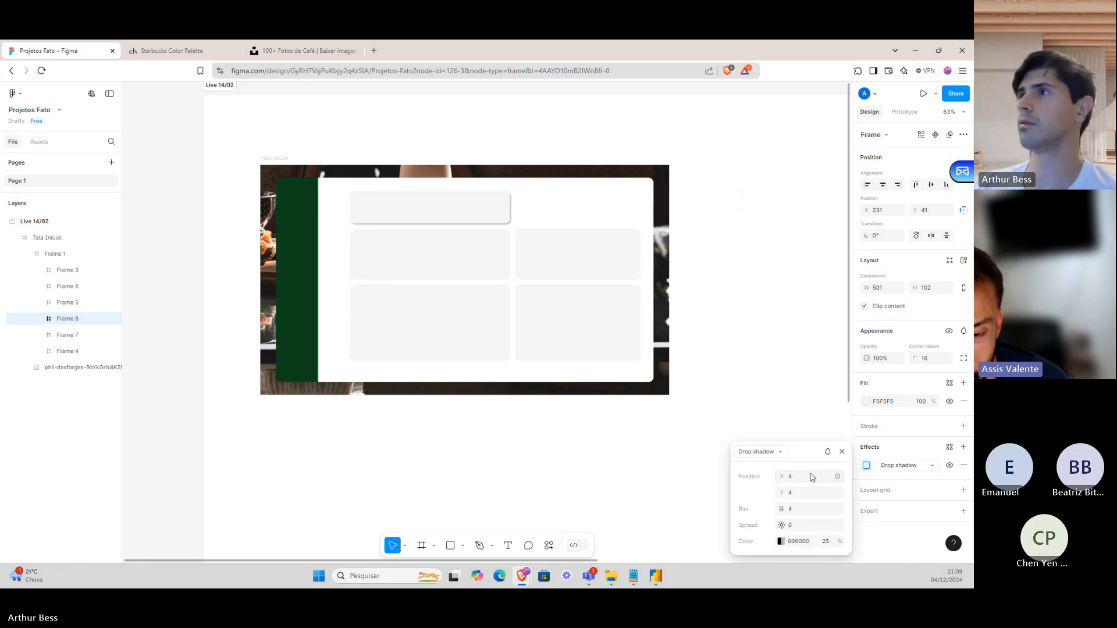
pyautogui.click(475, 266)
pyautogui.click(963, 447)
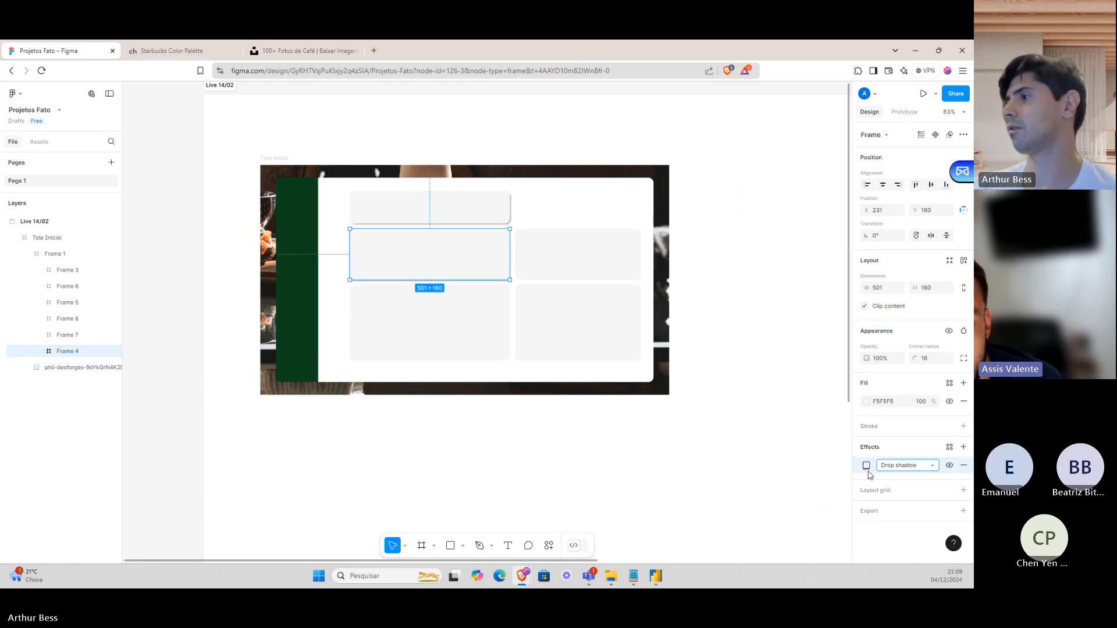
pyautogui.click(867, 467)
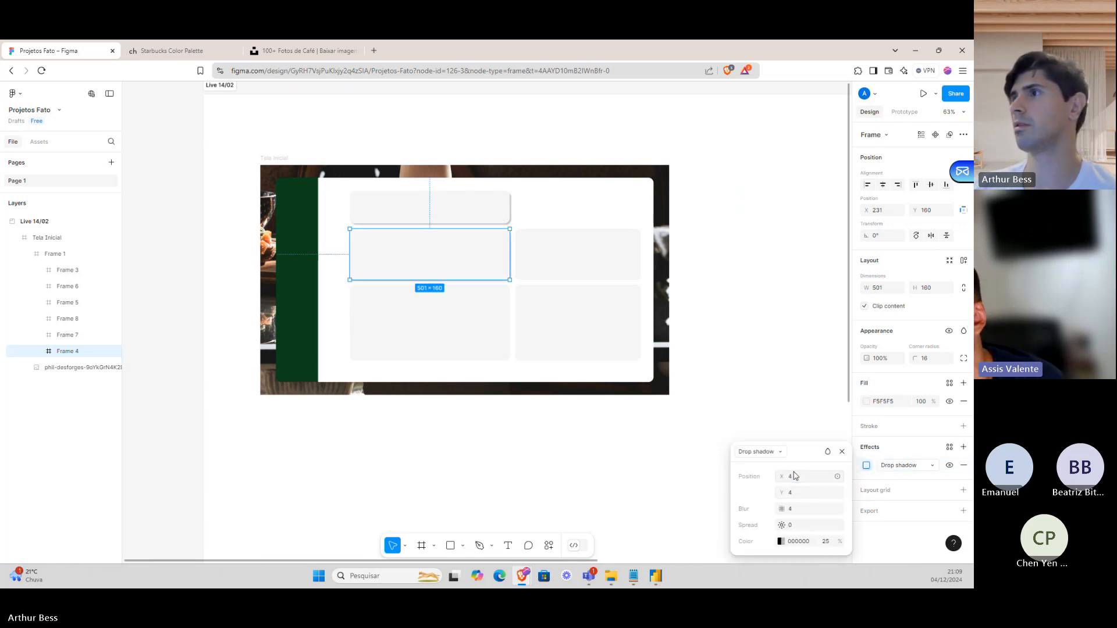
pyautogui.click(609, 265)
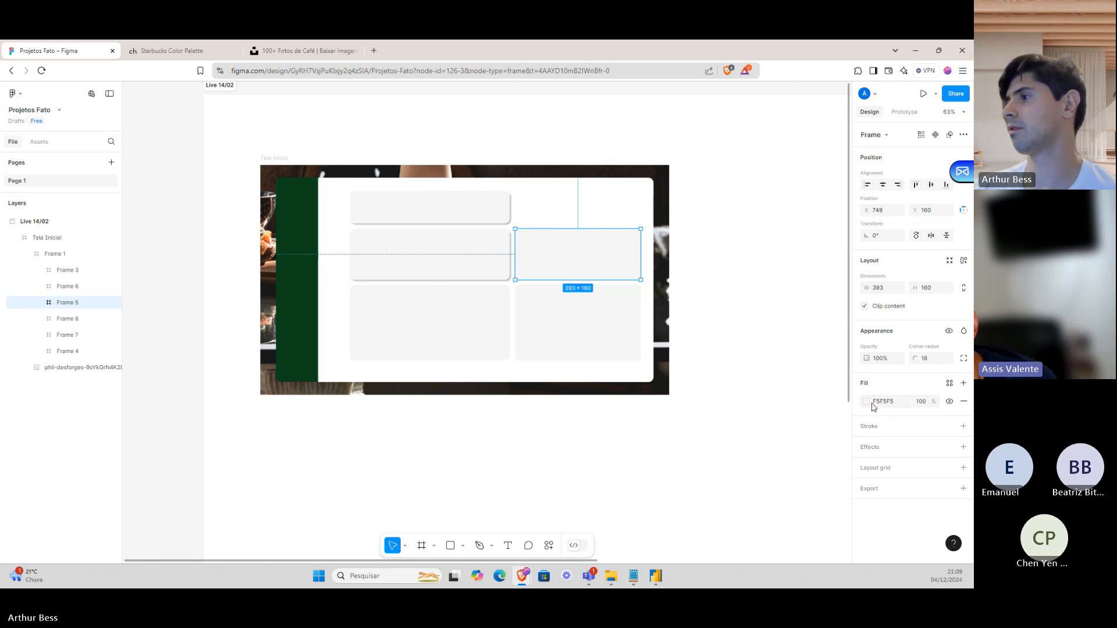
pyautogui.click(868, 448)
pyautogui.click(866, 466)
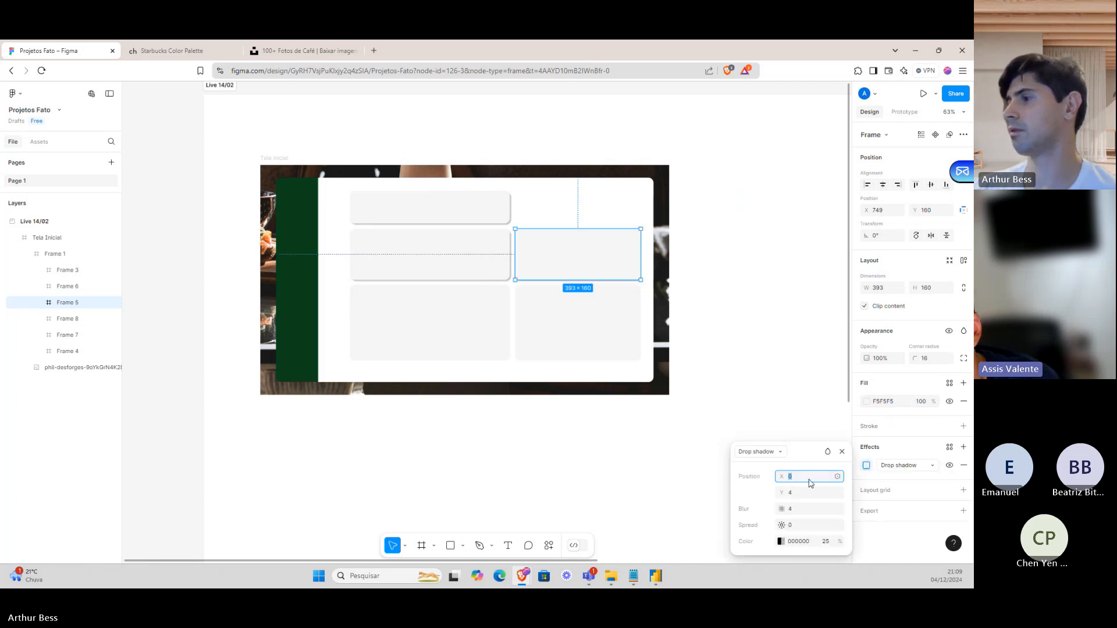
# Add drop shadows with X offset 4 to the lower-left and lower-right cards.
pyautogui.click(430, 289)
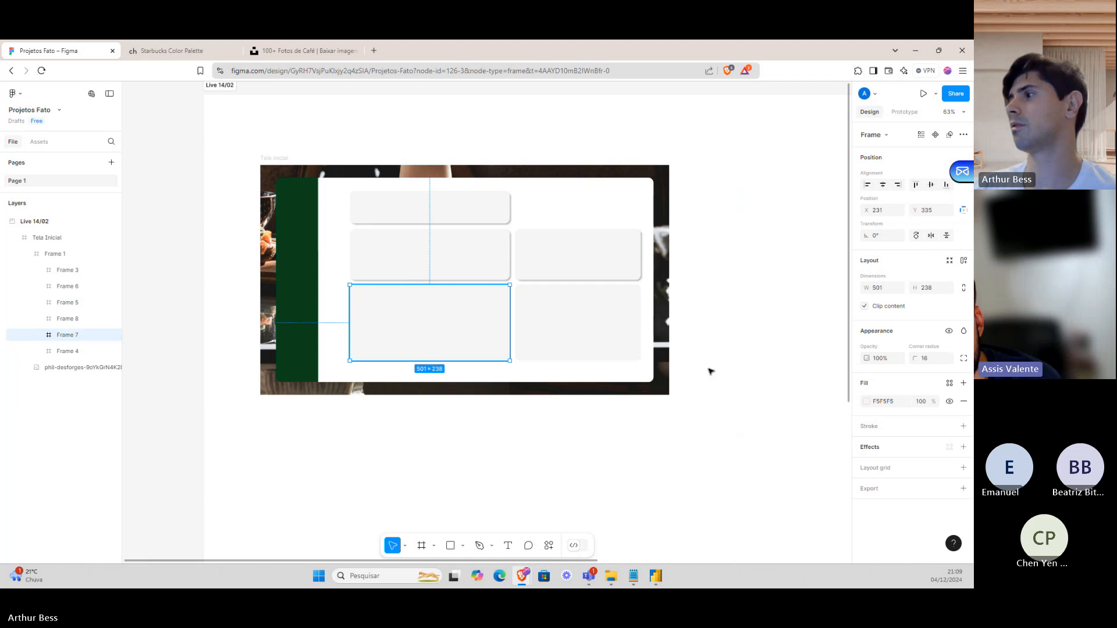
pyautogui.click(880, 453)
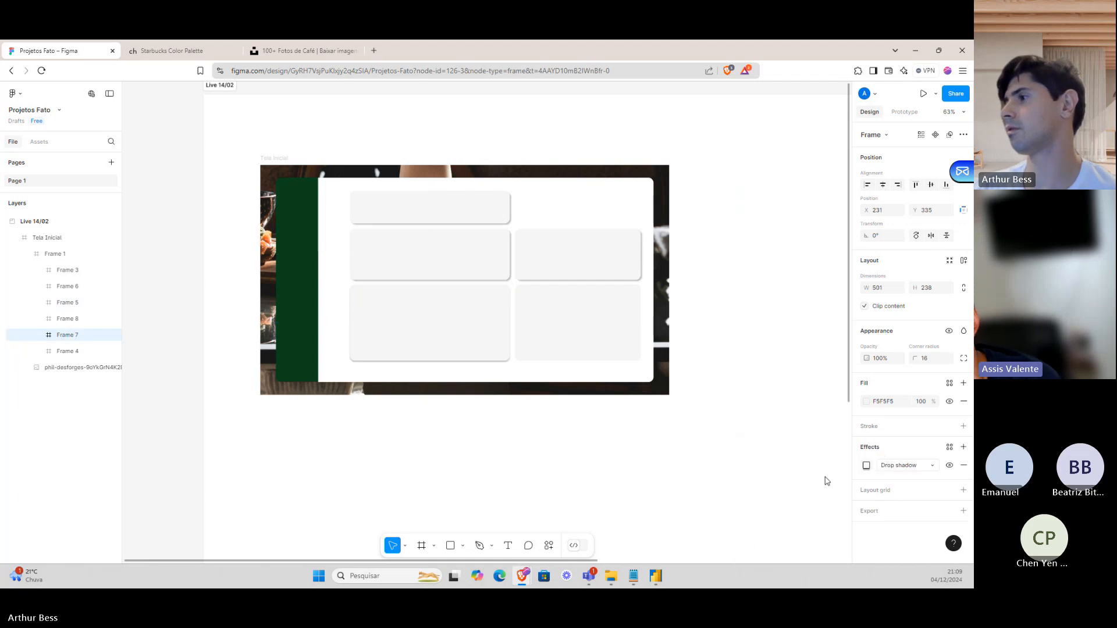
pyautogui.click(866, 466)
pyautogui.write('4')
pyautogui.press('Return')
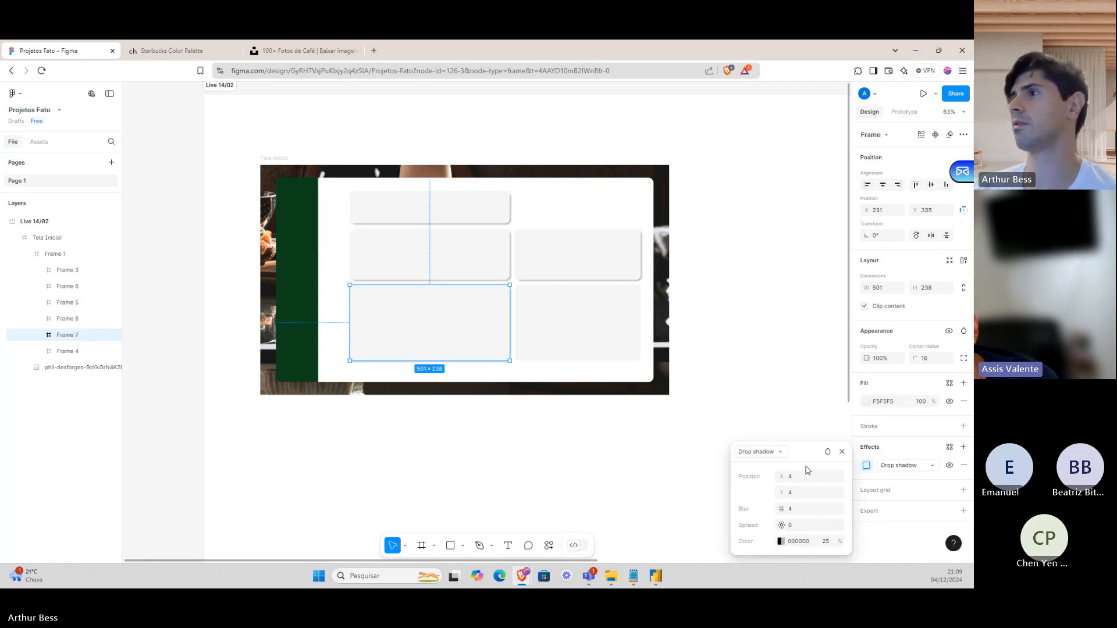
pyautogui.click(568, 306)
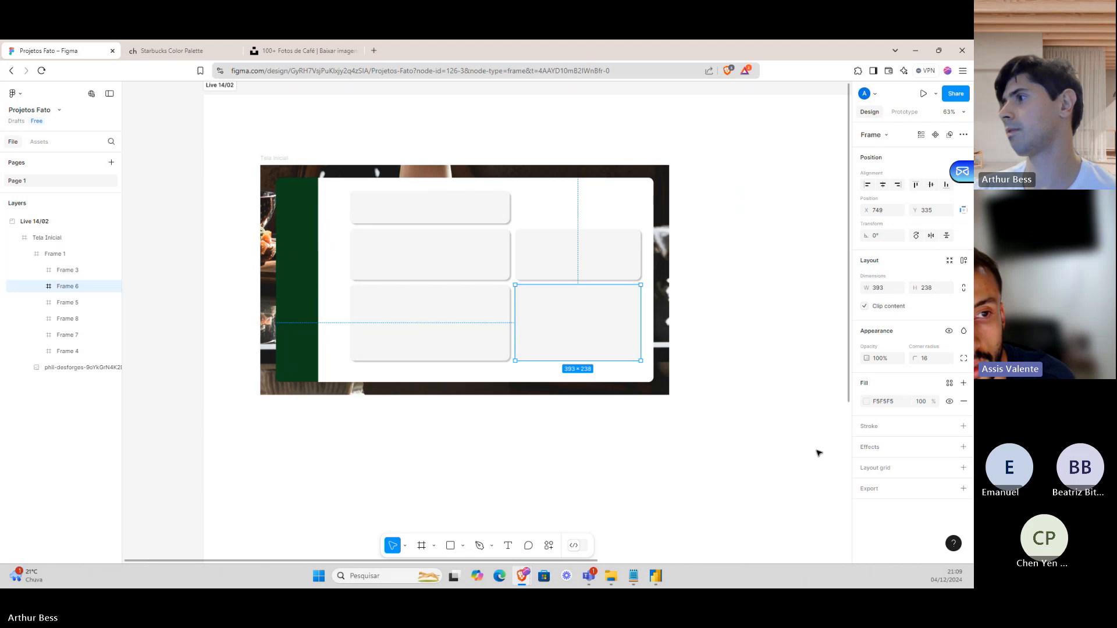
pyautogui.click(964, 447)
pyautogui.click(867, 466)
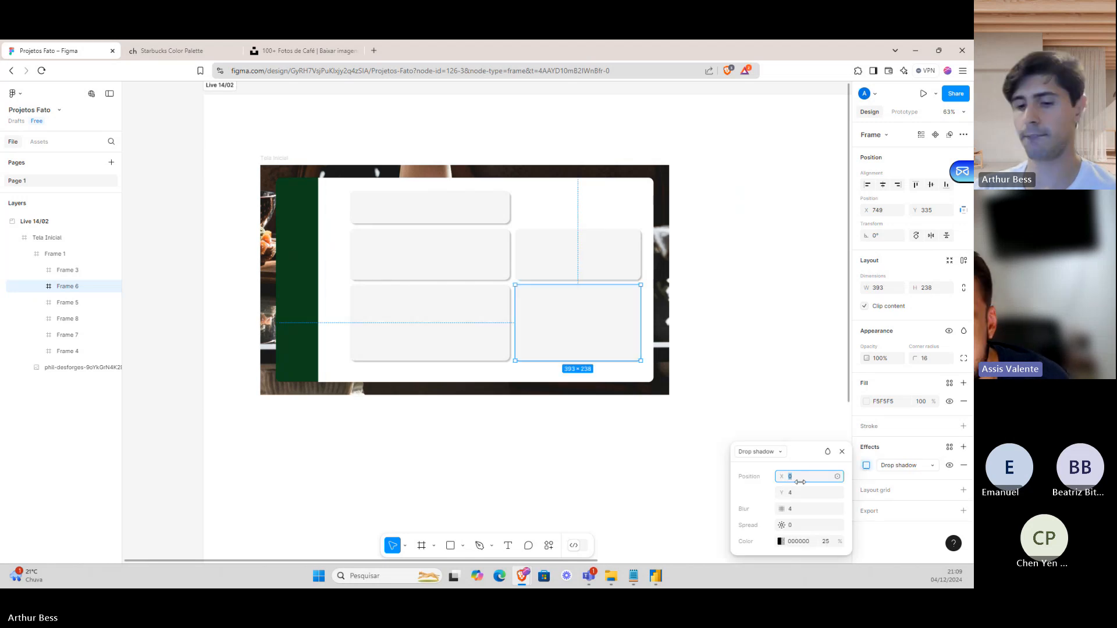
pyautogui.write('4')
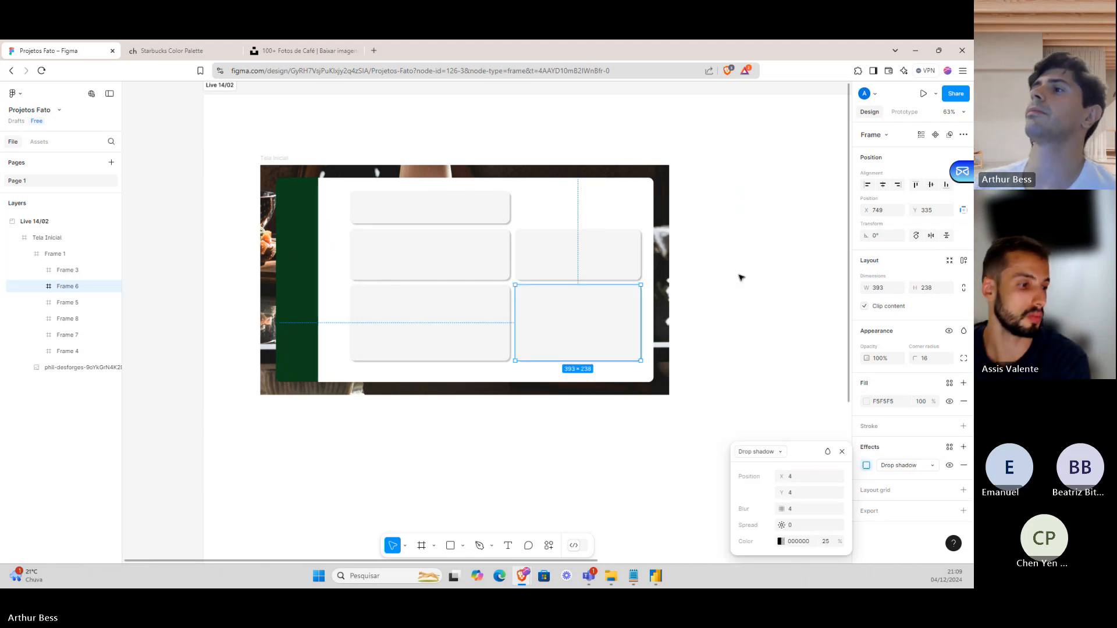
pyautogui.click(739, 276)
pyautogui.click(576, 222)
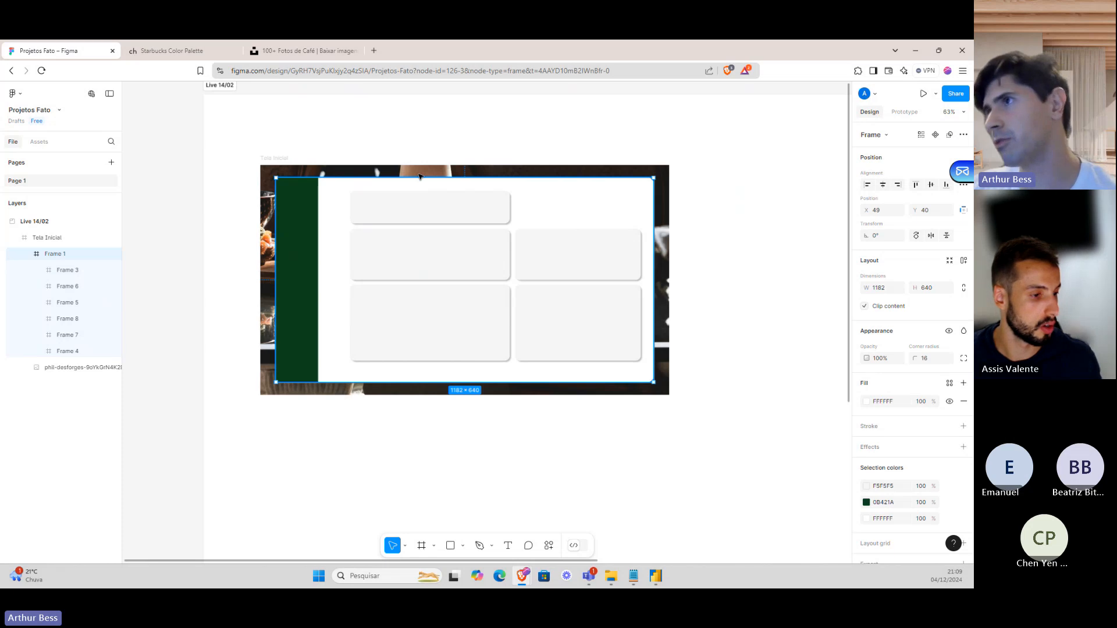
# Add a 1x PNG export to Tela Inicial and save the export as Projetos Fato.zip in Telas.
pyautogui.click(278, 158)
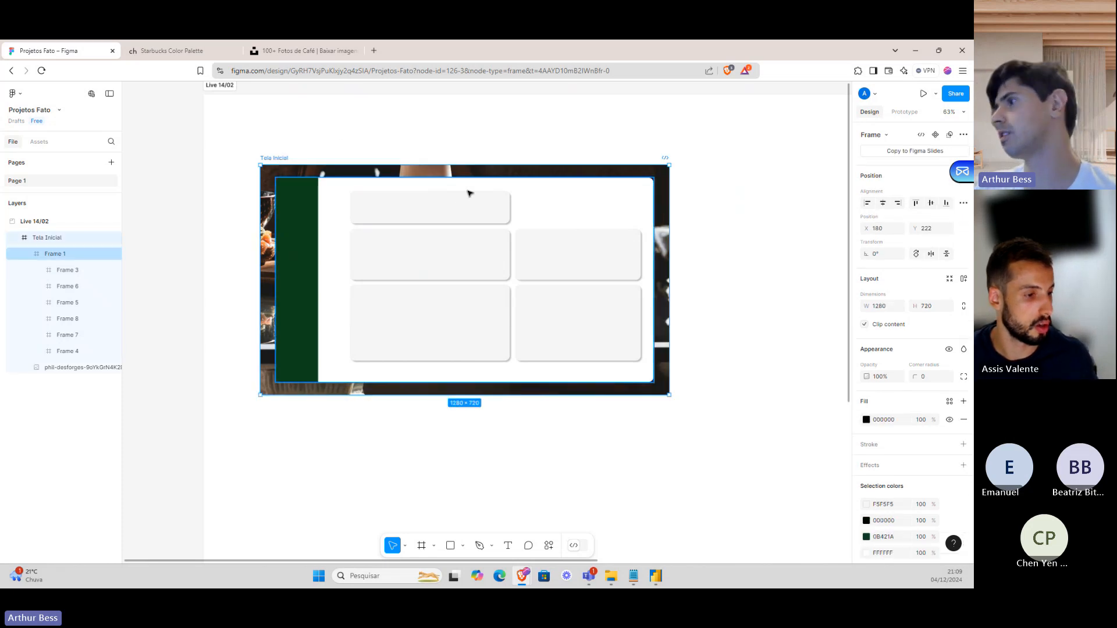
pyautogui.scroll(-3, 912, 412)
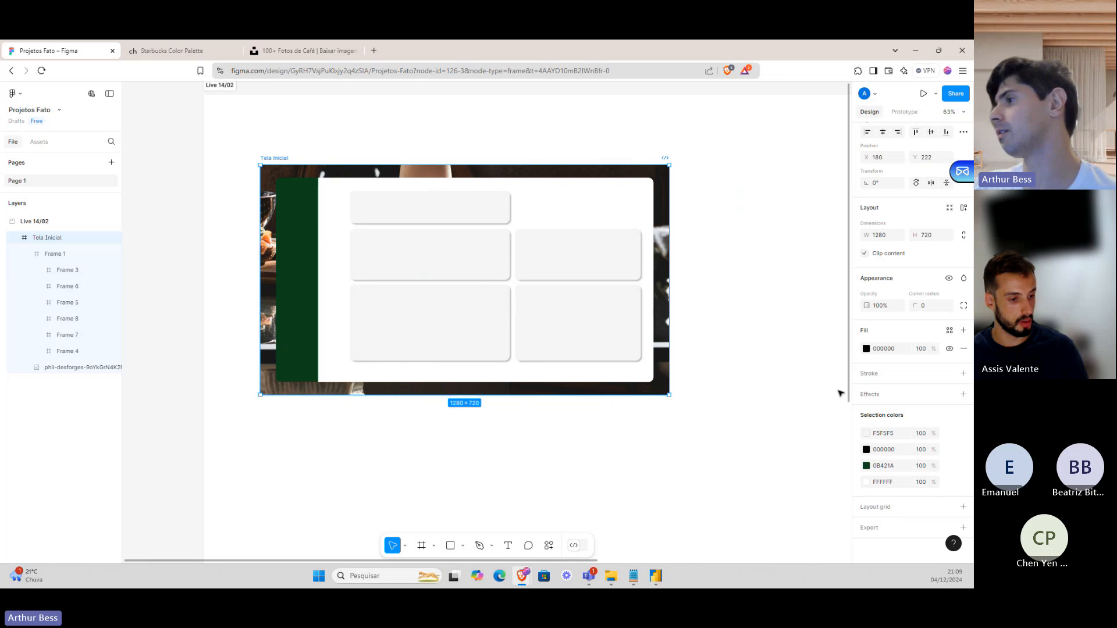
pyautogui.click(882, 531)
pyautogui.scroll(-3, 896, 527)
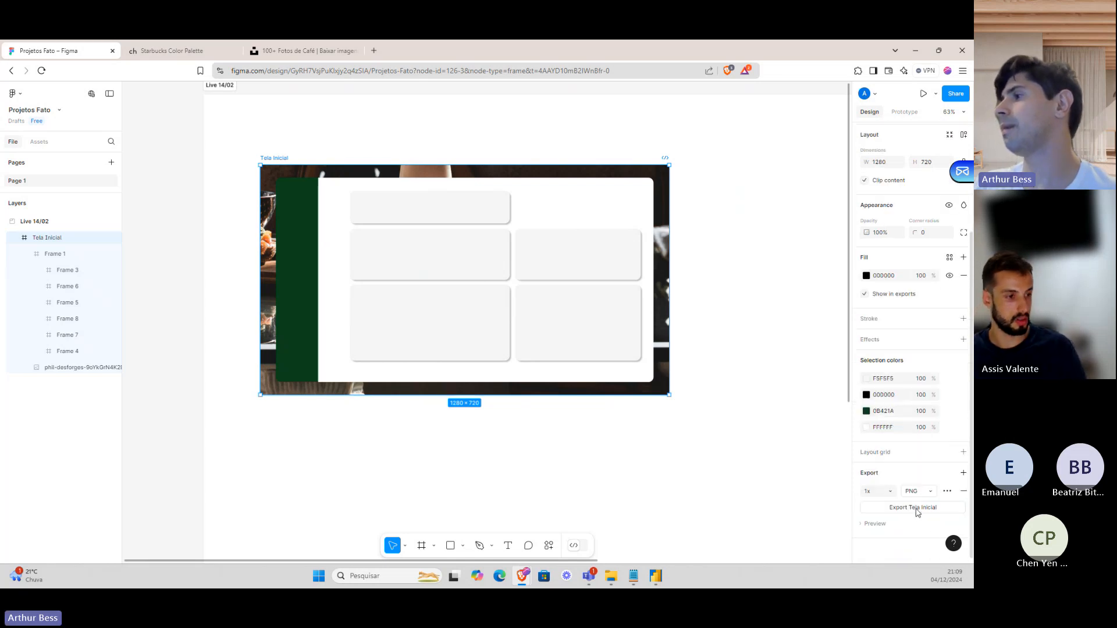
pyautogui.click(918, 511)
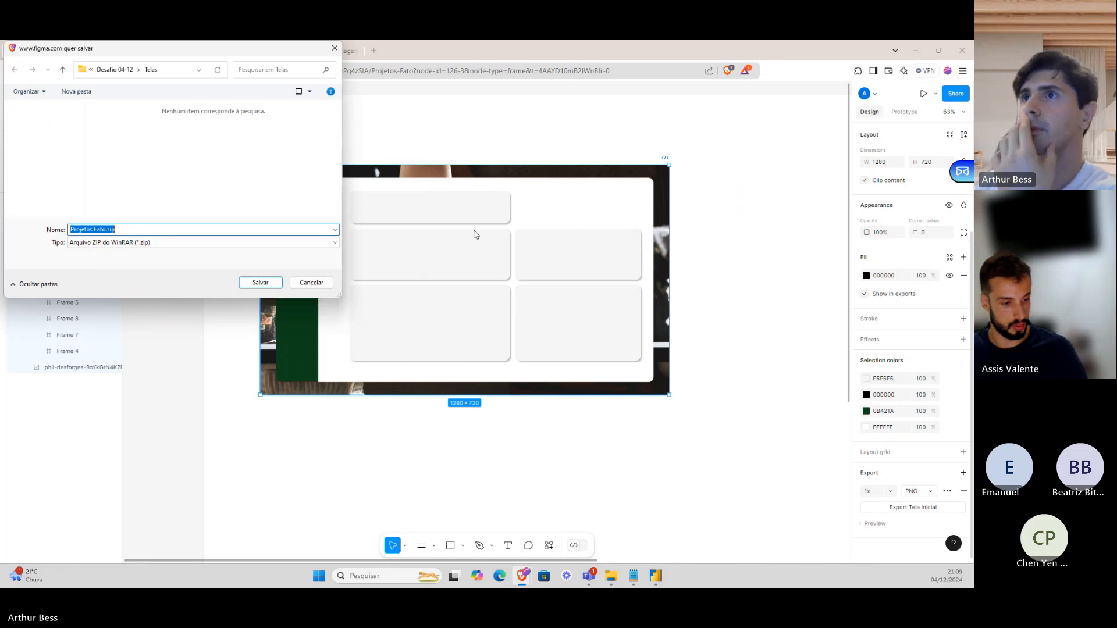
pyautogui.click(245, 286)
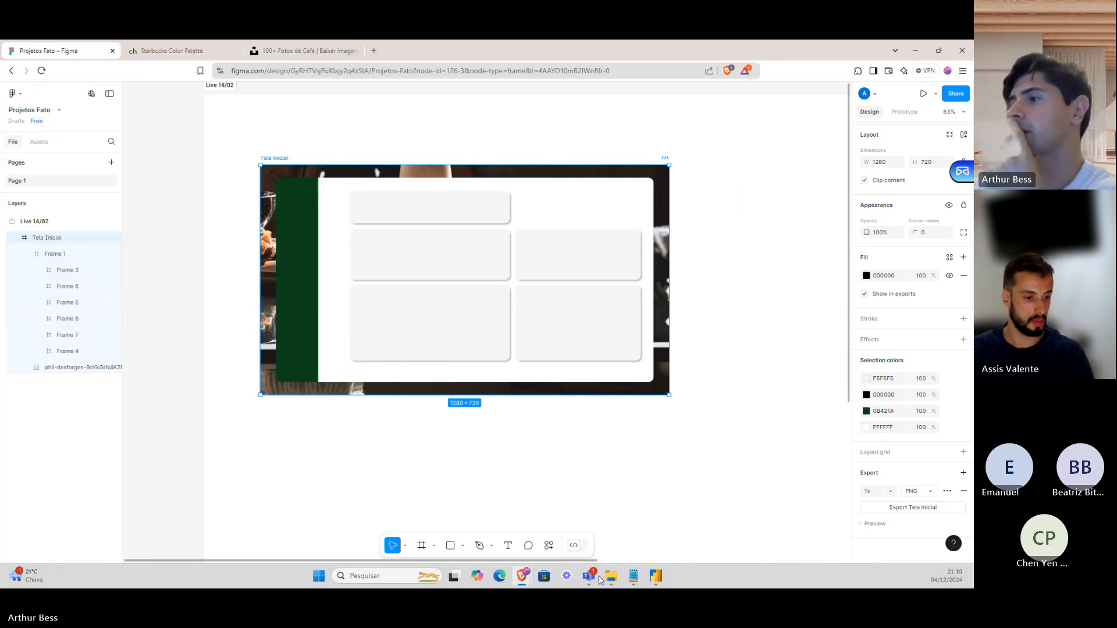
# In Power BI, collapse the canvas settings and show the page's Tela de fundo settings.
pyautogui.click(656, 576)
pyautogui.click(822, 235)
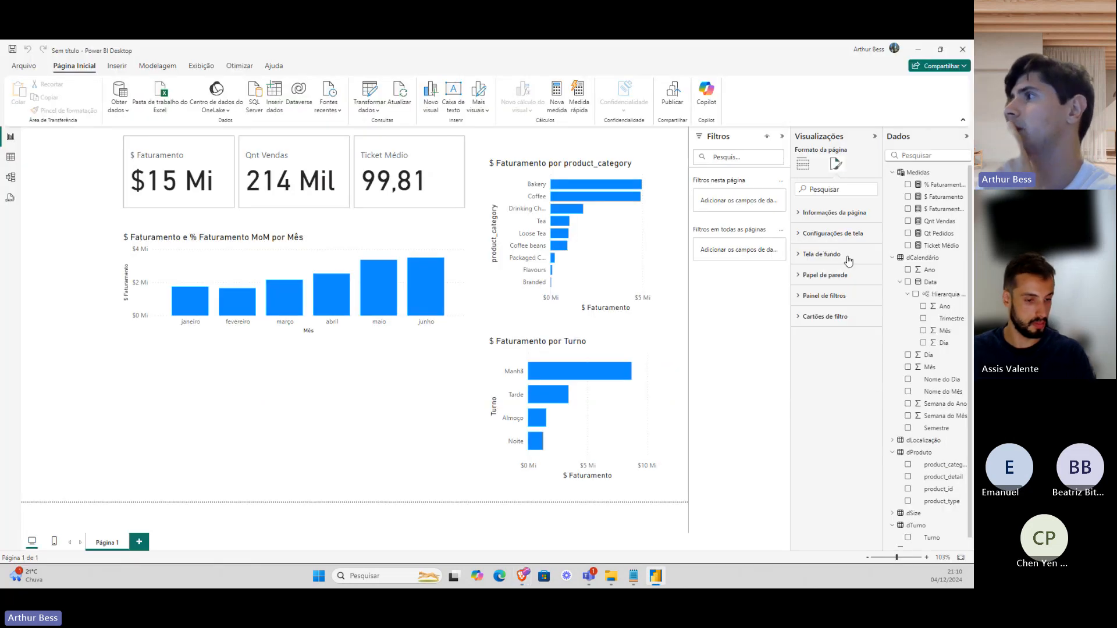
pyautogui.click(849, 259)
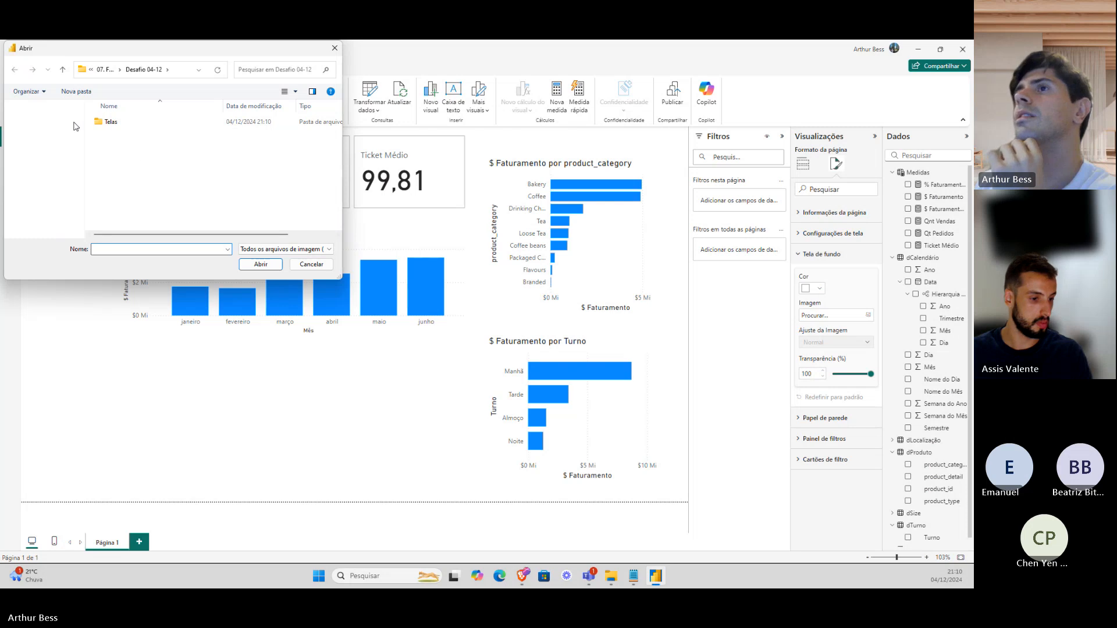
# Browse to Desafio 04-12 > Telas in the image picker, then close it without choosing a file.
pyautogui.click(98, 123)
pyautogui.doubleClick(98, 123)
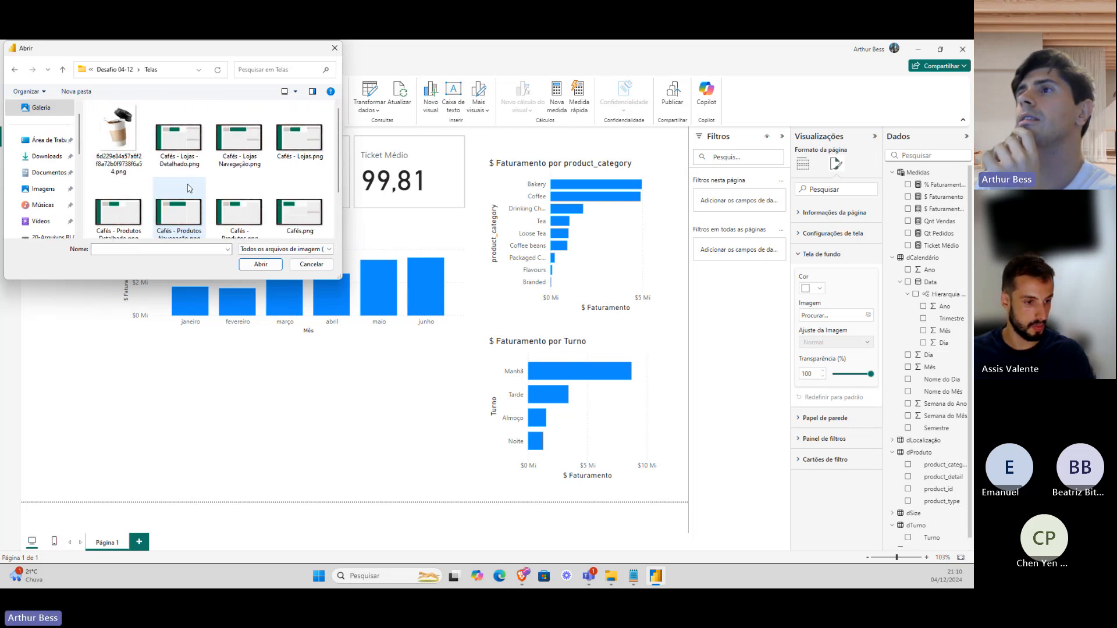
pyautogui.scroll(-1, 192, 188)
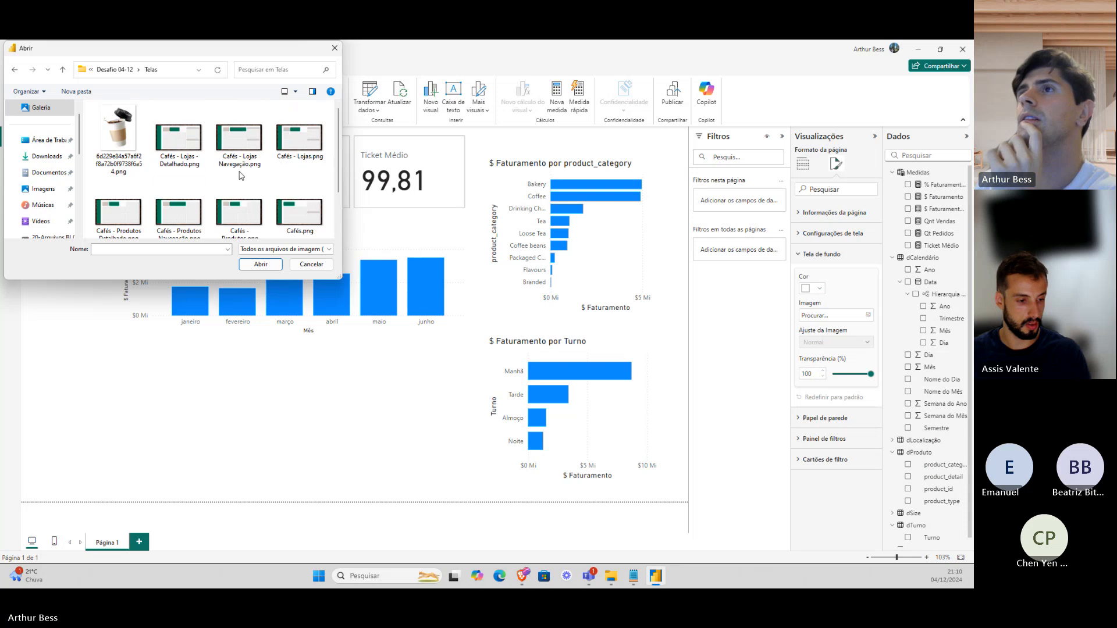
pyautogui.click(115, 70)
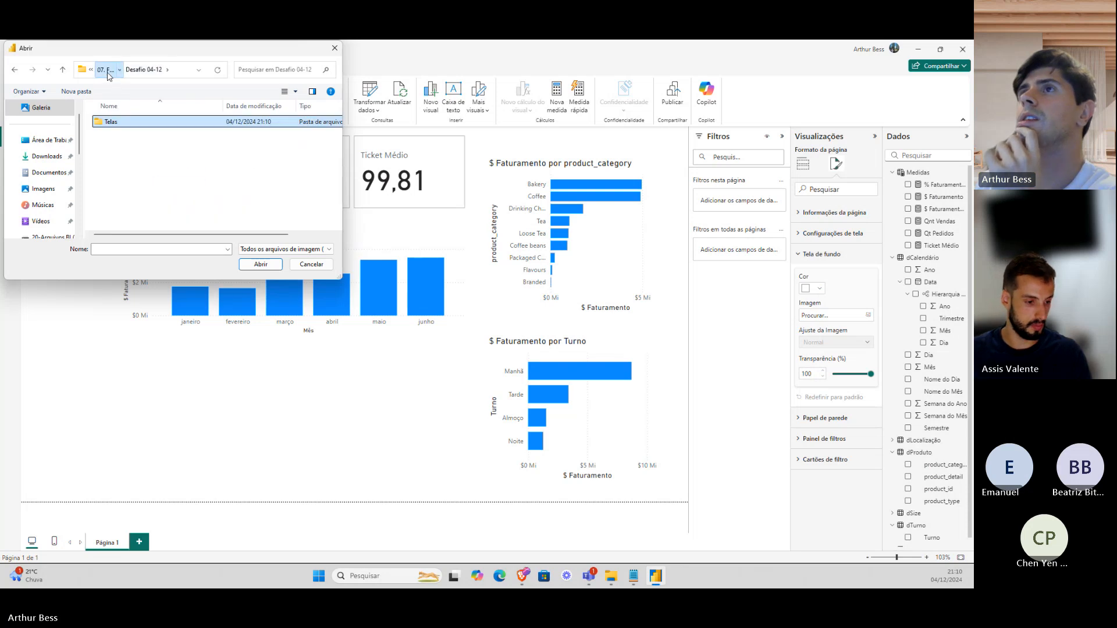
pyautogui.click(106, 70)
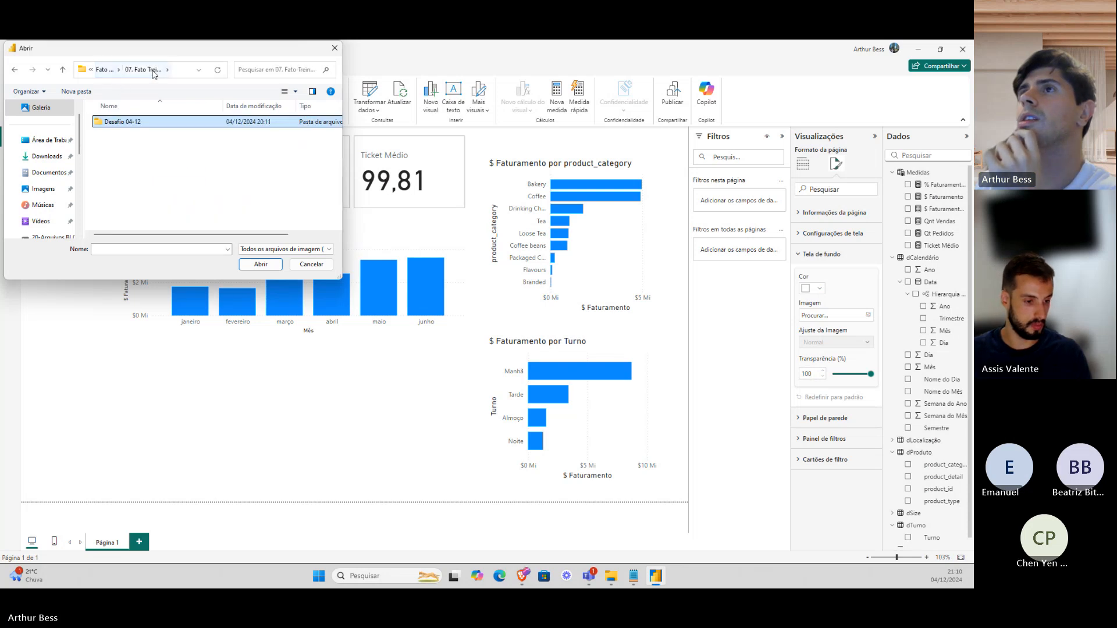
pyautogui.doubleClick(135, 121)
pyautogui.doubleClick(146, 122)
pyautogui.scroll(-2, 198, 148)
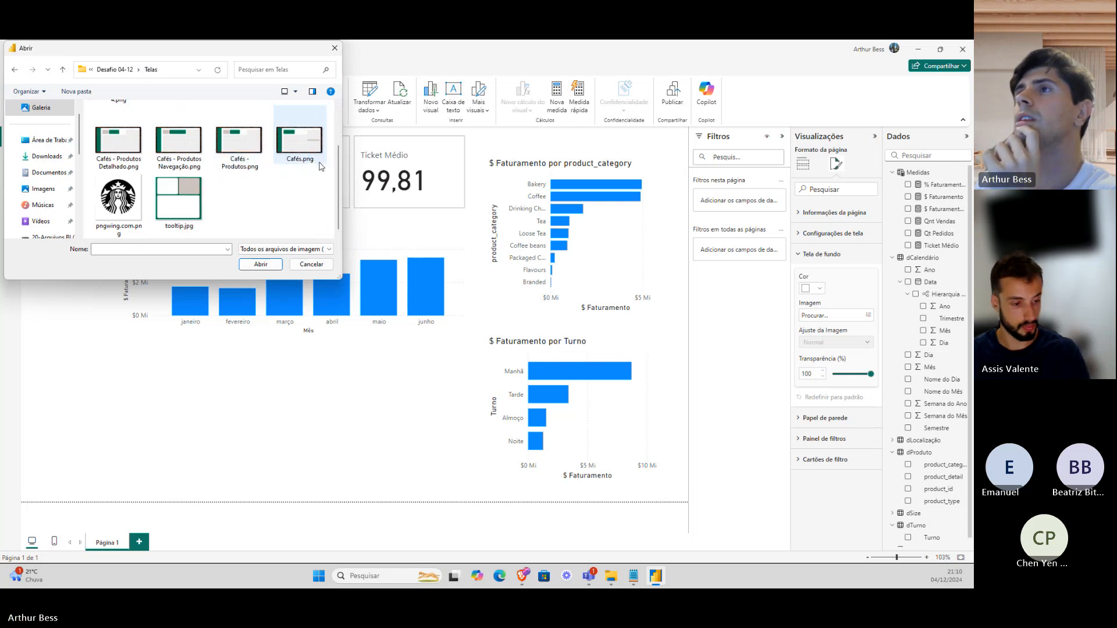
pyautogui.click(334, 48)
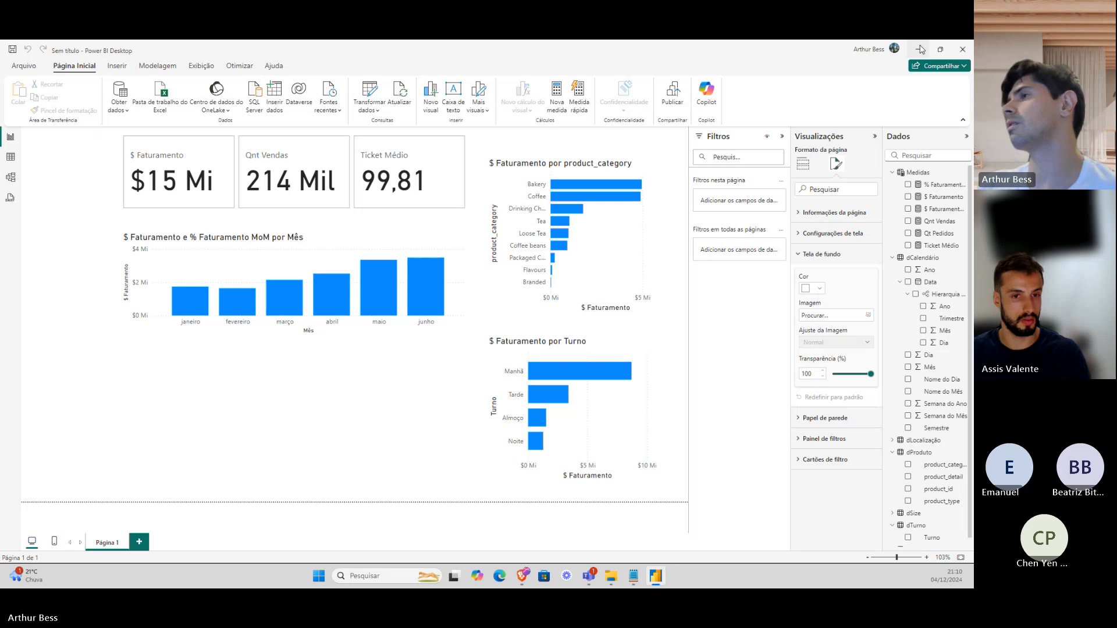
pyautogui.hotkey('alt', 'Tab')
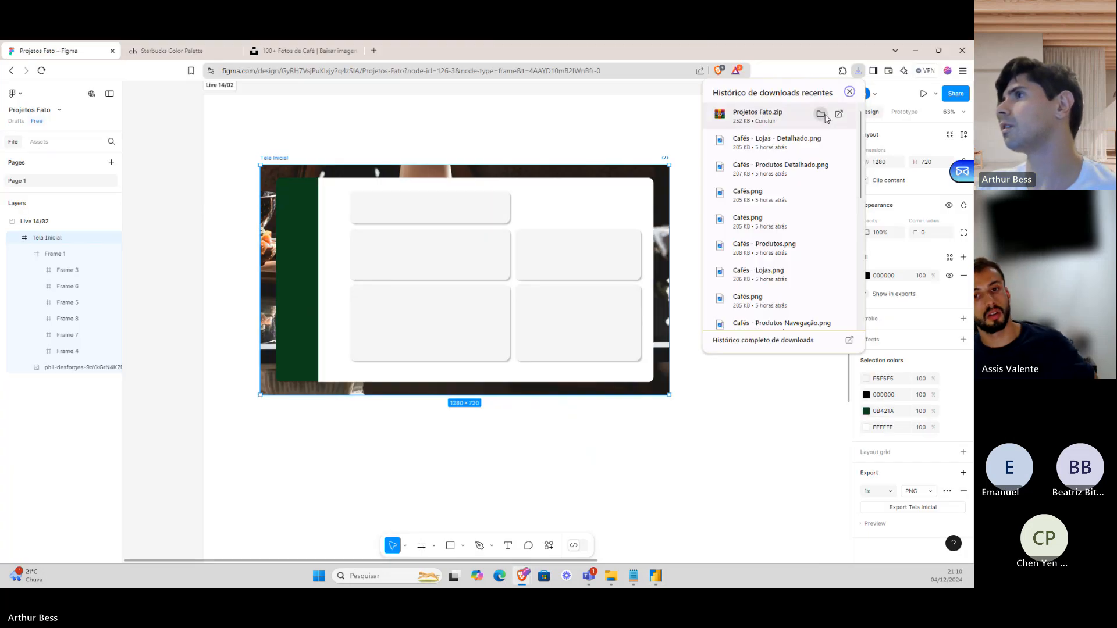
pyautogui.click(610, 135)
pyautogui.click(271, 159)
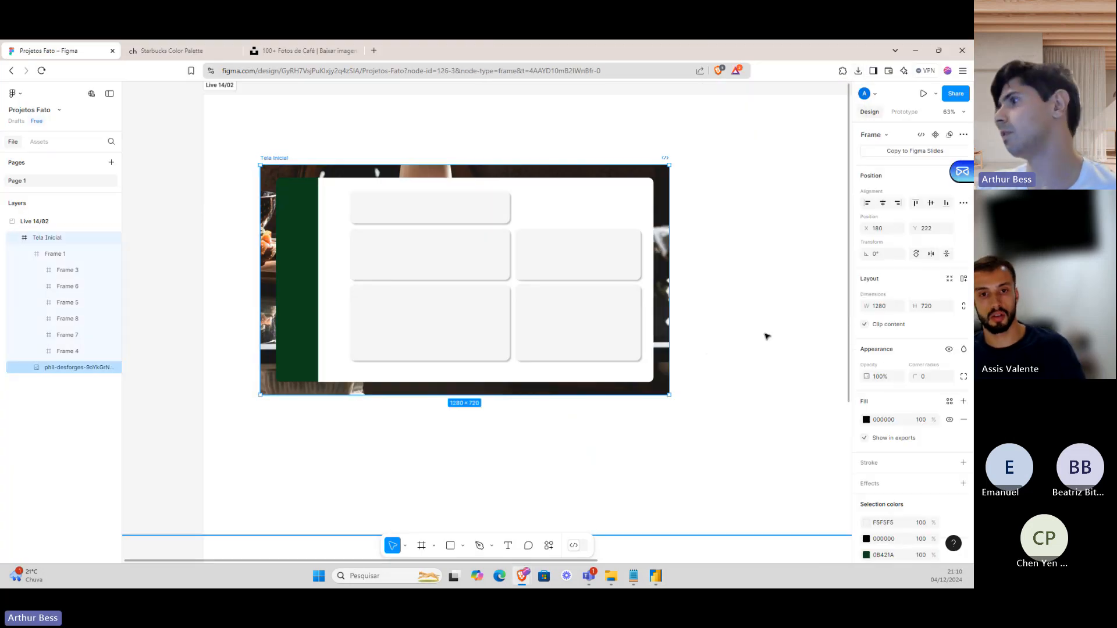
pyautogui.scroll(-3, 899, 500)
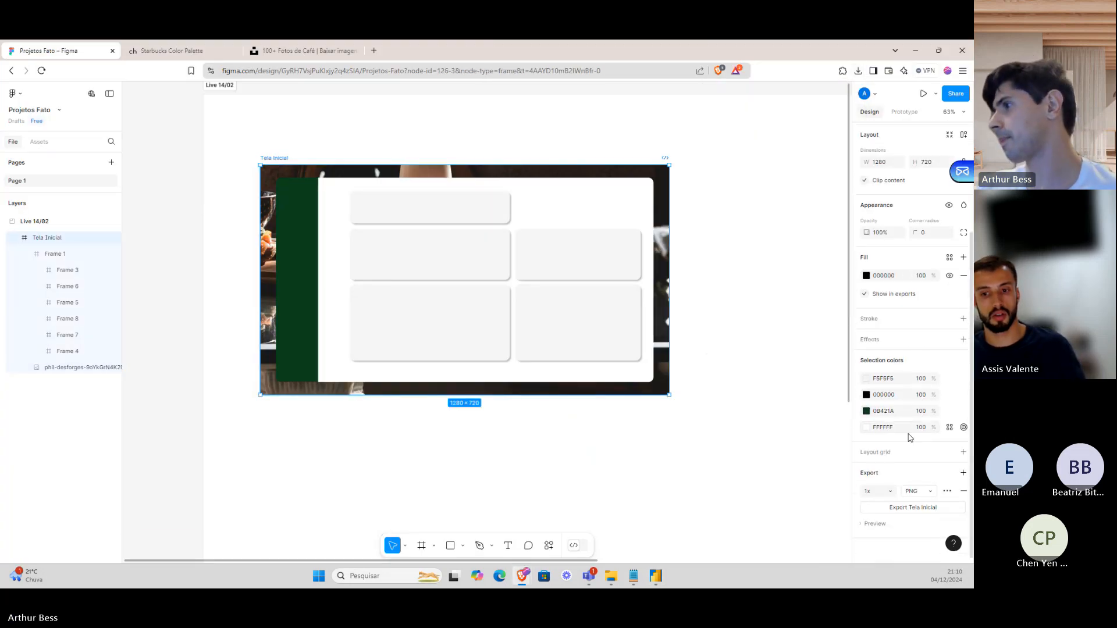
pyautogui.click(899, 509)
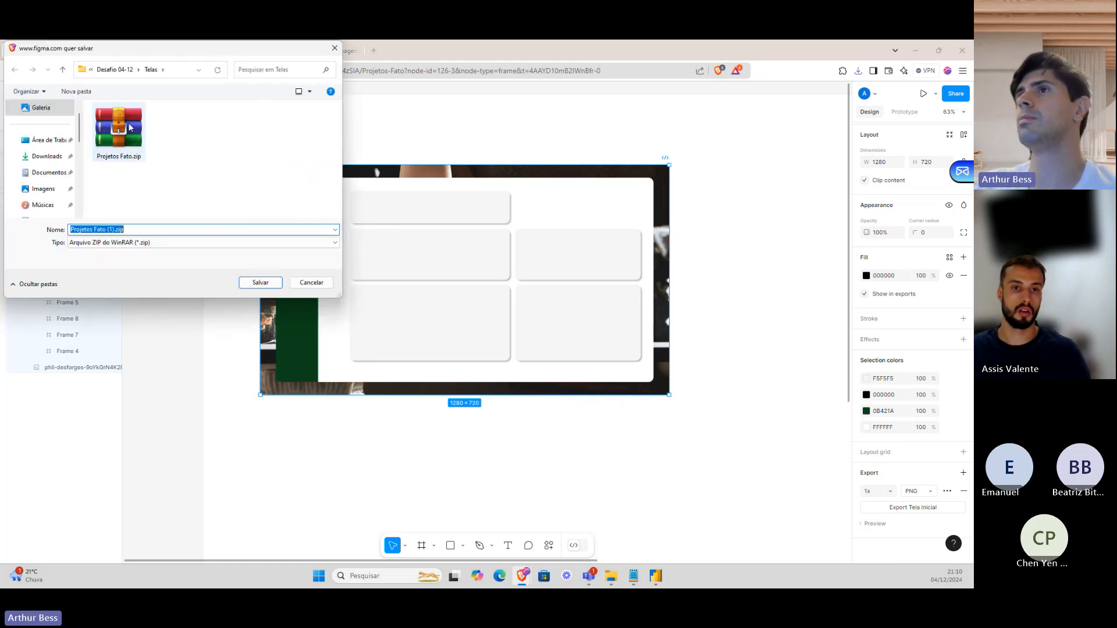
pyautogui.press('Escape')
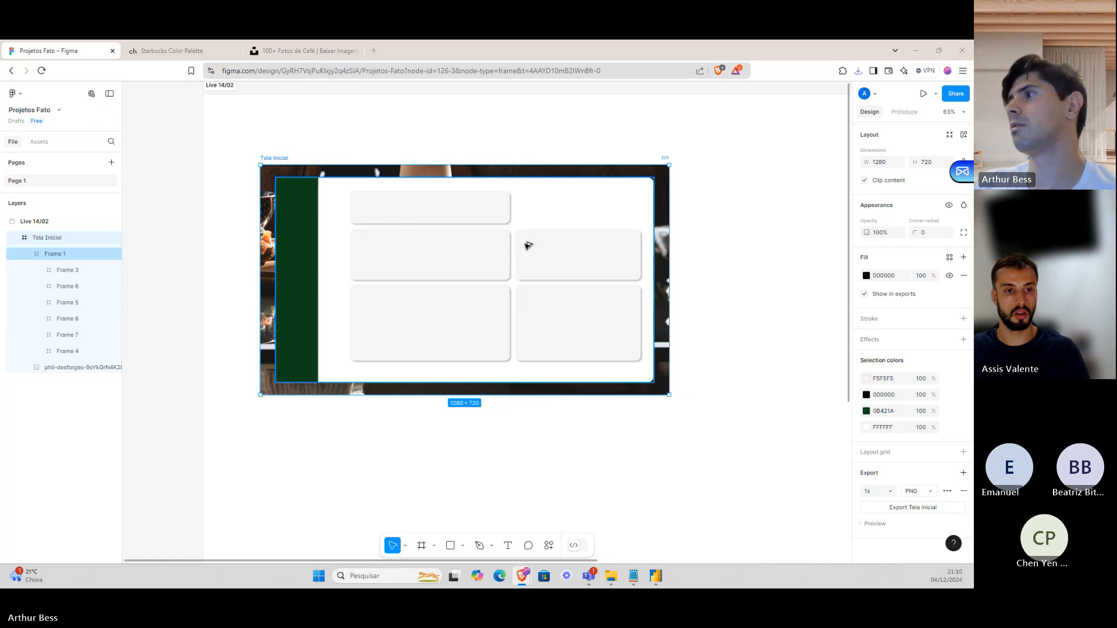
pyautogui.hotkey('alt', 'Tab')
pyautogui.hotkey('alt', 'Tab')
pyautogui.hotkey('alt', 'Tab')
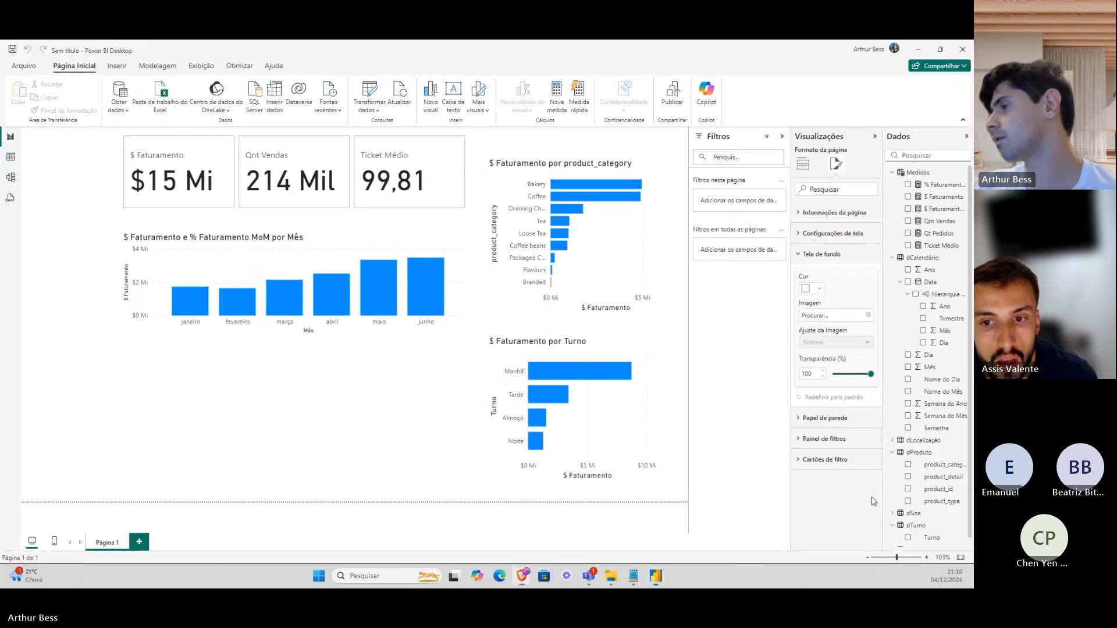
pyautogui.hotkey('alt', 'Tab')
pyautogui.scroll(-2, 902, 480)
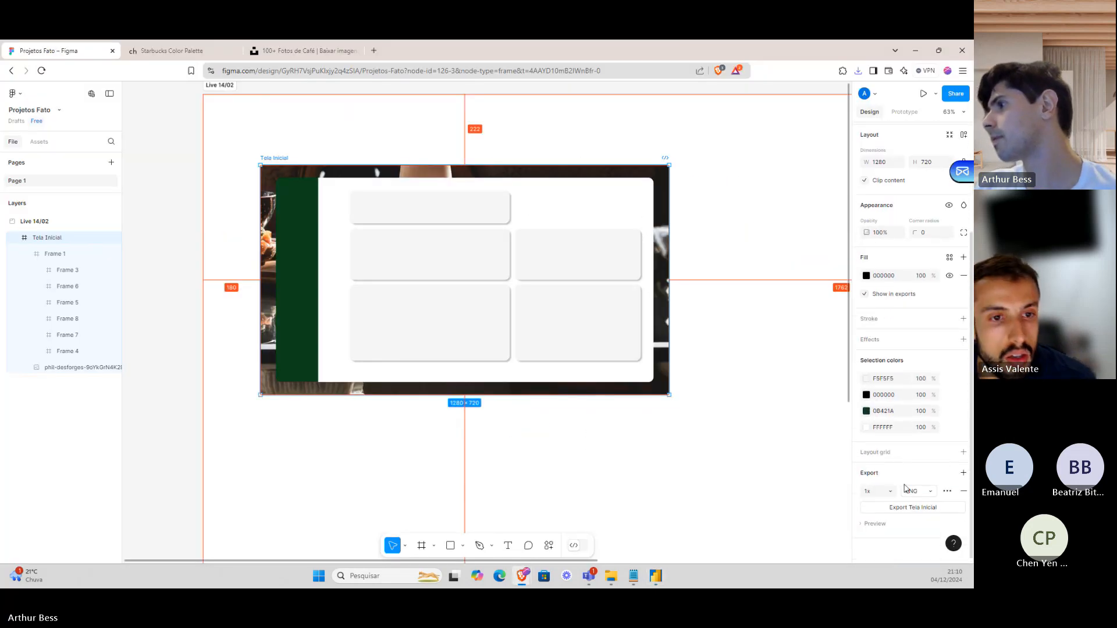
pyautogui.click(890, 492)
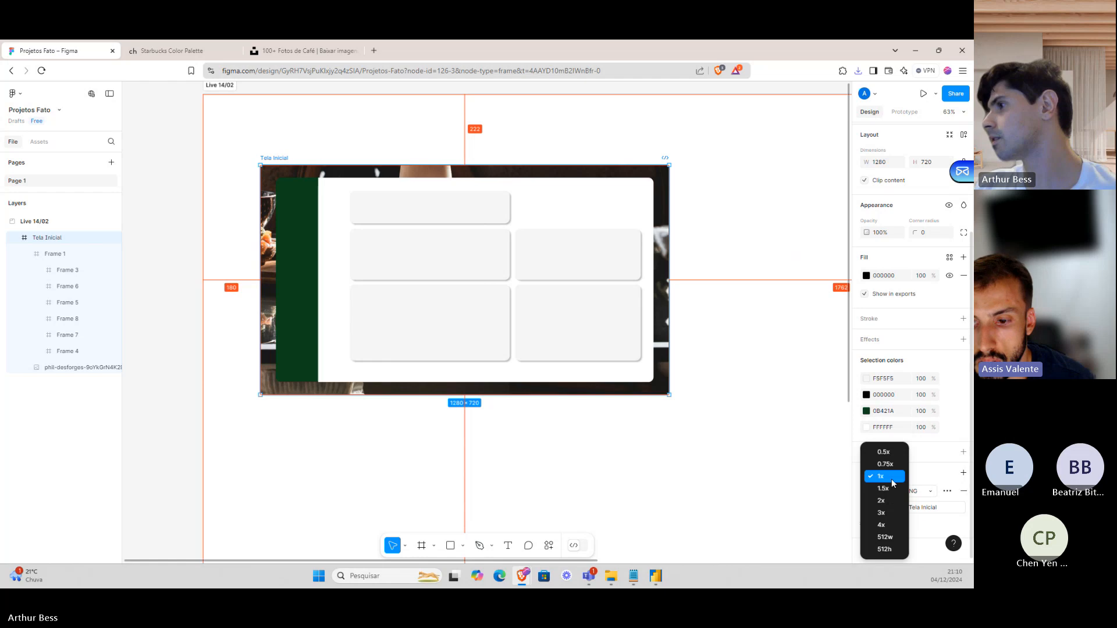
pyautogui.click(893, 482)
pyautogui.scroll(3, 915, 466)
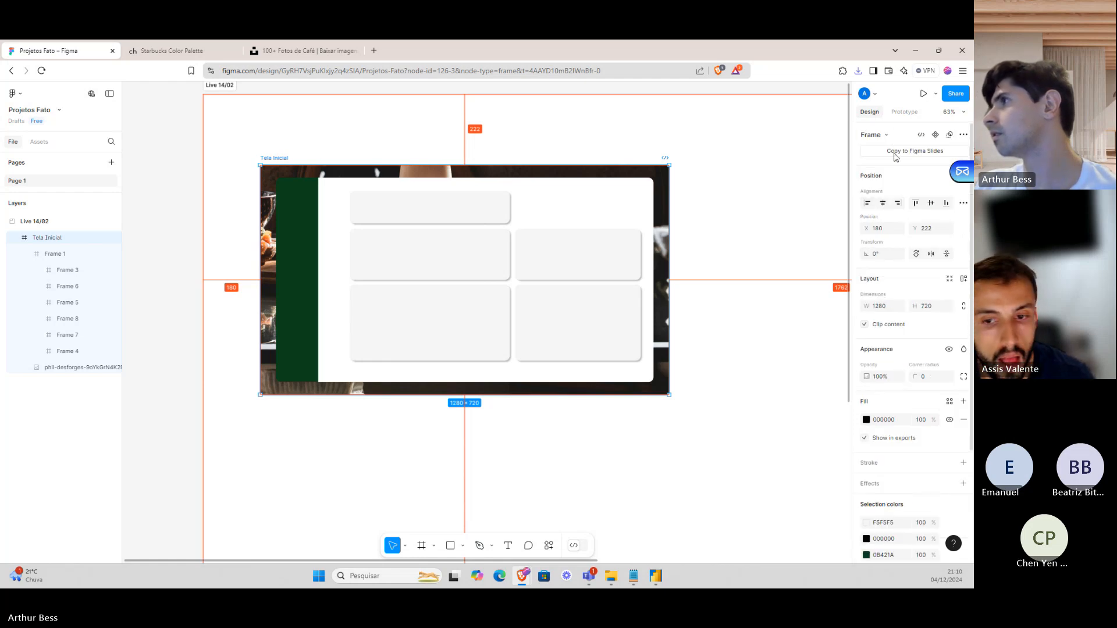
pyautogui.scroll(-3, 879, 391)
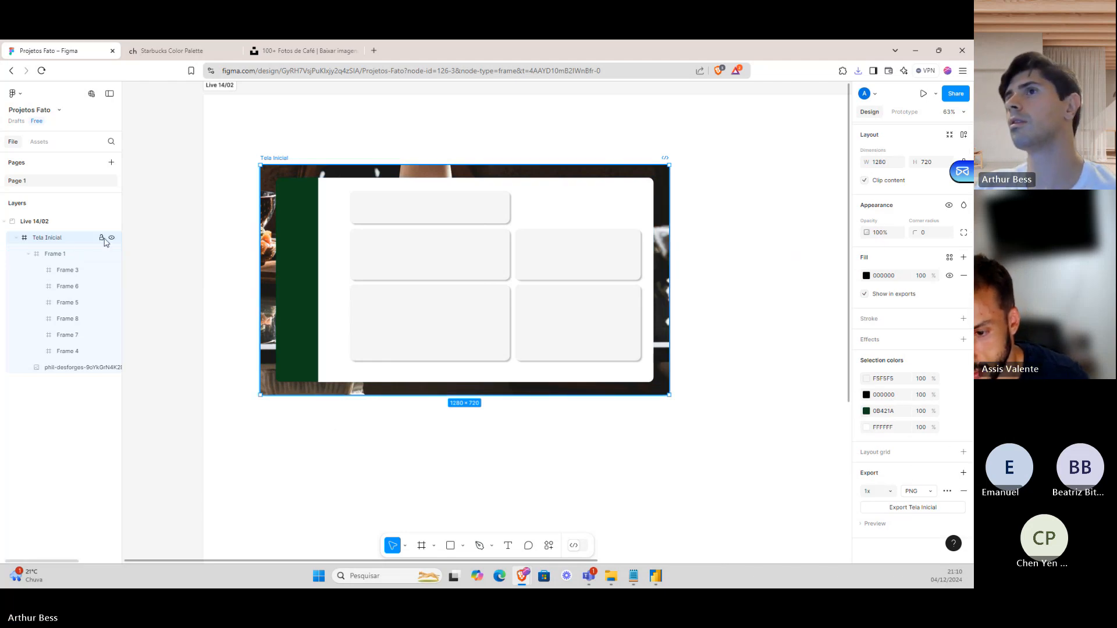
# Lock the Tela Inicial layer with its inner frames and cancel a repeat PNG export.
pyautogui.click(102, 237)
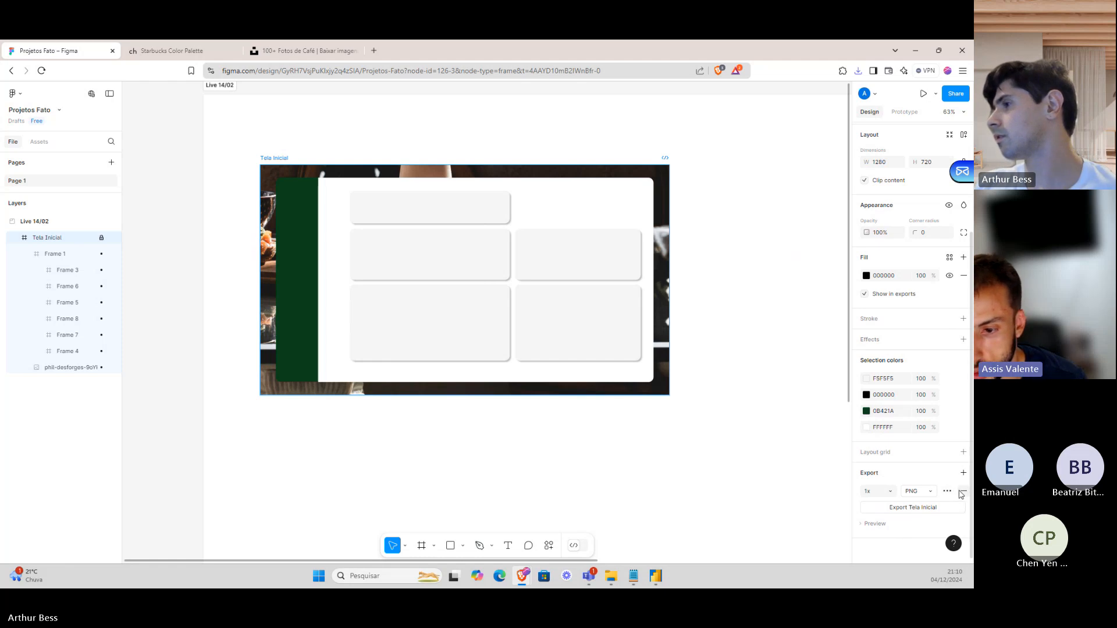
pyautogui.click(912, 508)
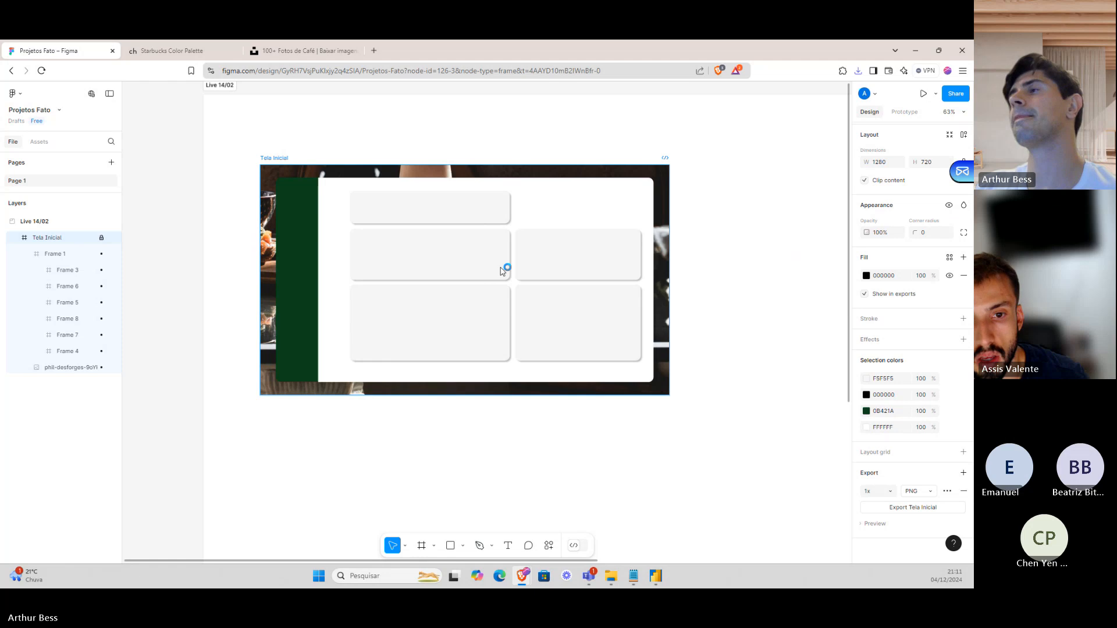
pyautogui.click(309, 280)
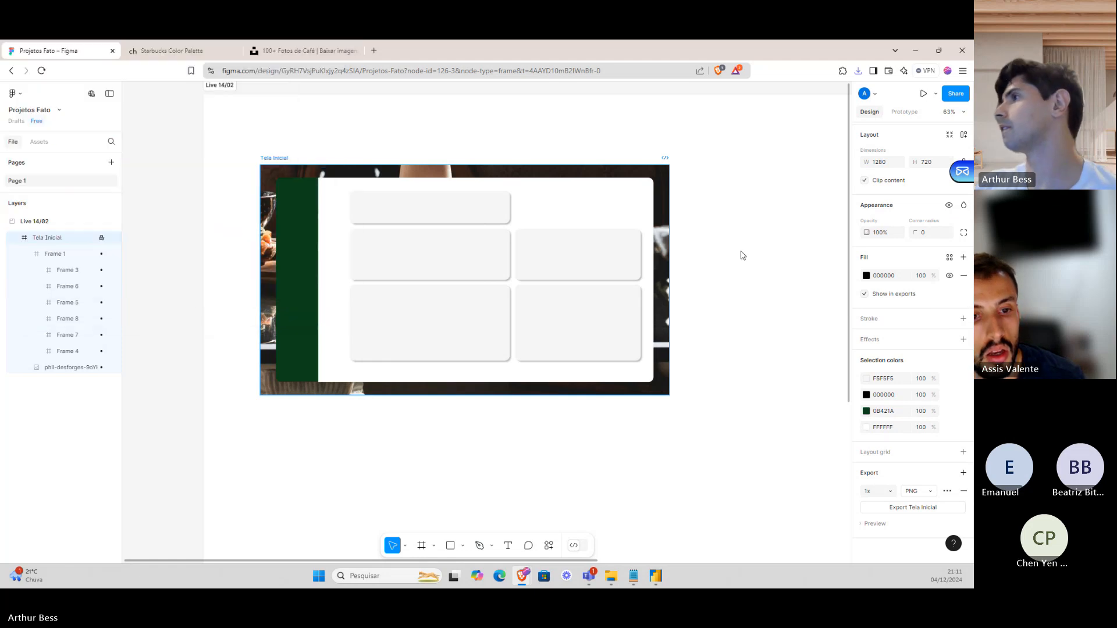
pyautogui.scroll(3, 892, 228)
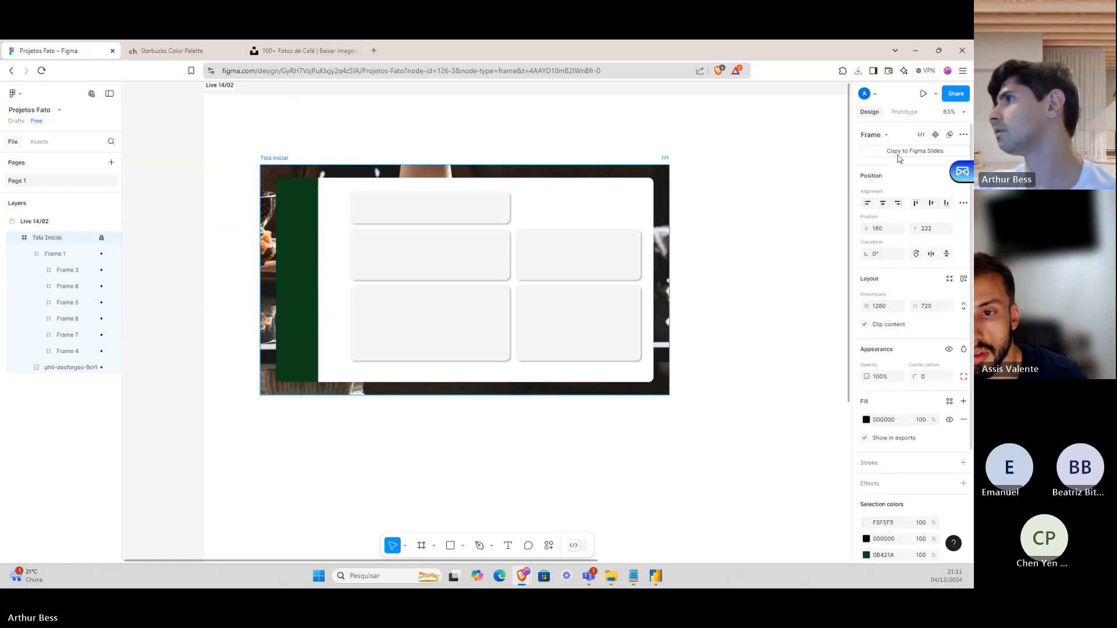
pyautogui.scroll(-3, 894, 294)
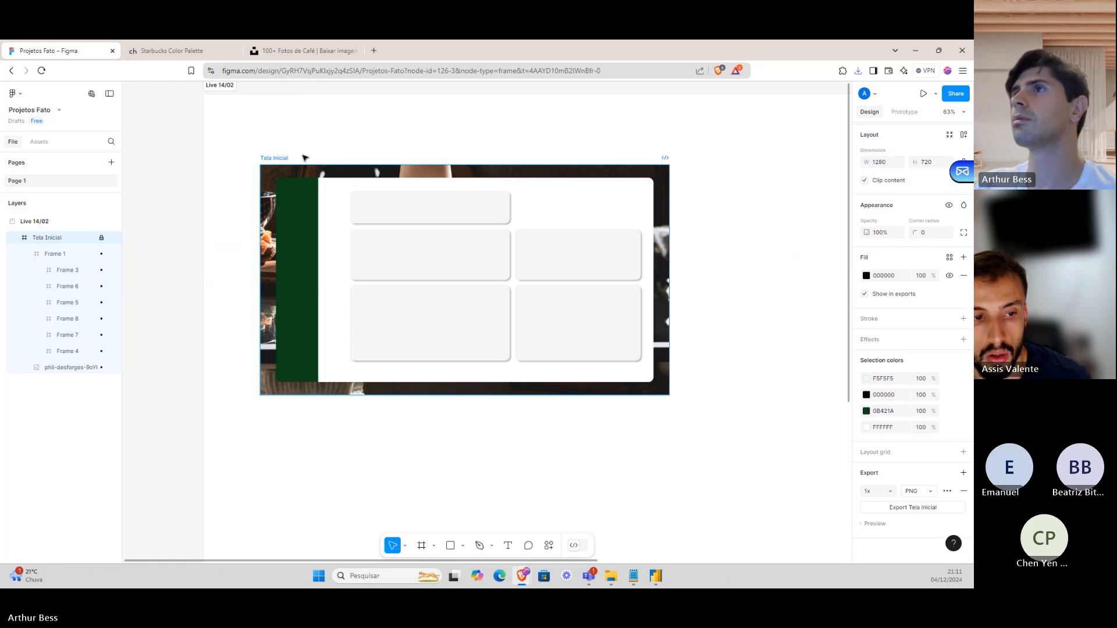
pyautogui.scroll(1, 291, 160)
pyautogui.keyDown('ctrl'); pyautogui.scroll(-3, 294, 216); pyautogui.keyUp('ctrl')
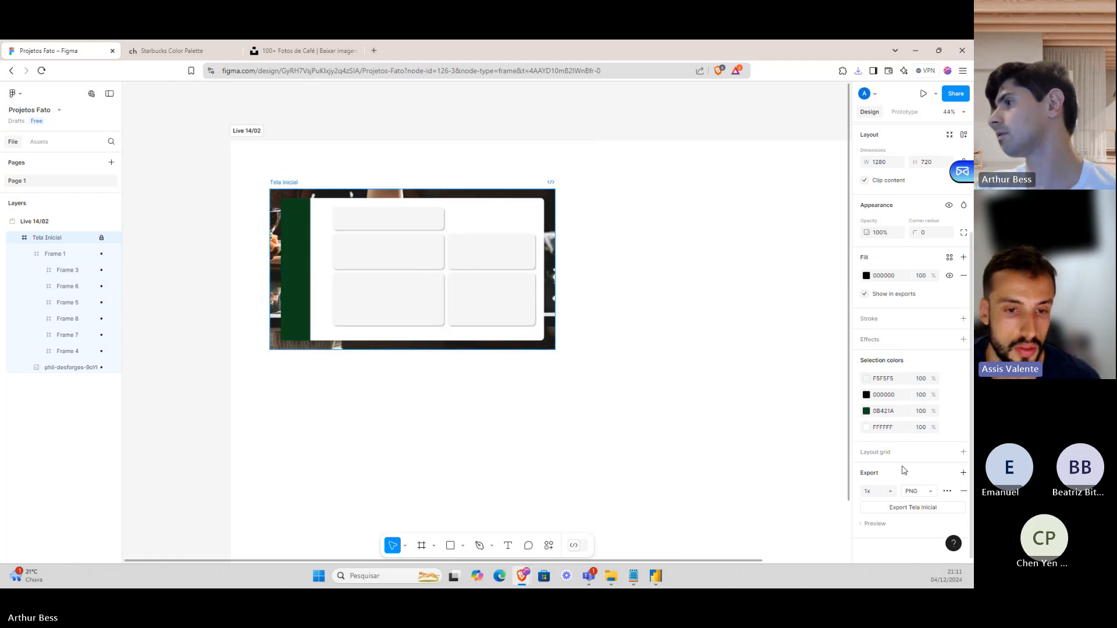
# Set Cafés.png from the Telas folder as the page background at 0% transparency.
pyautogui.press('alt')
pyautogui.hotkey('alt', 'Tab')
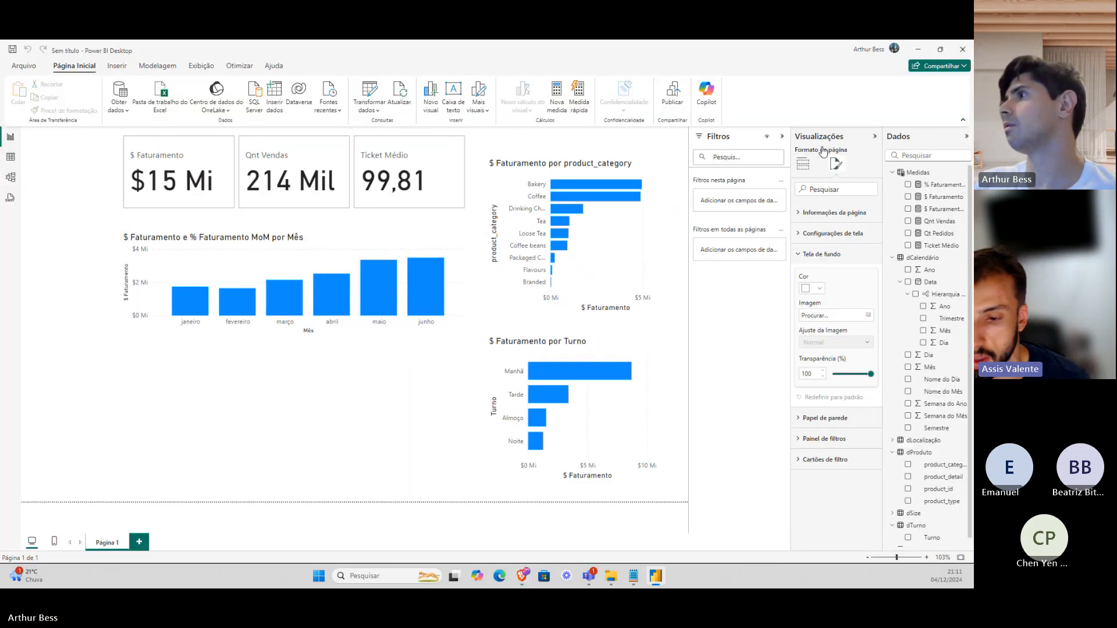
pyautogui.click(842, 317)
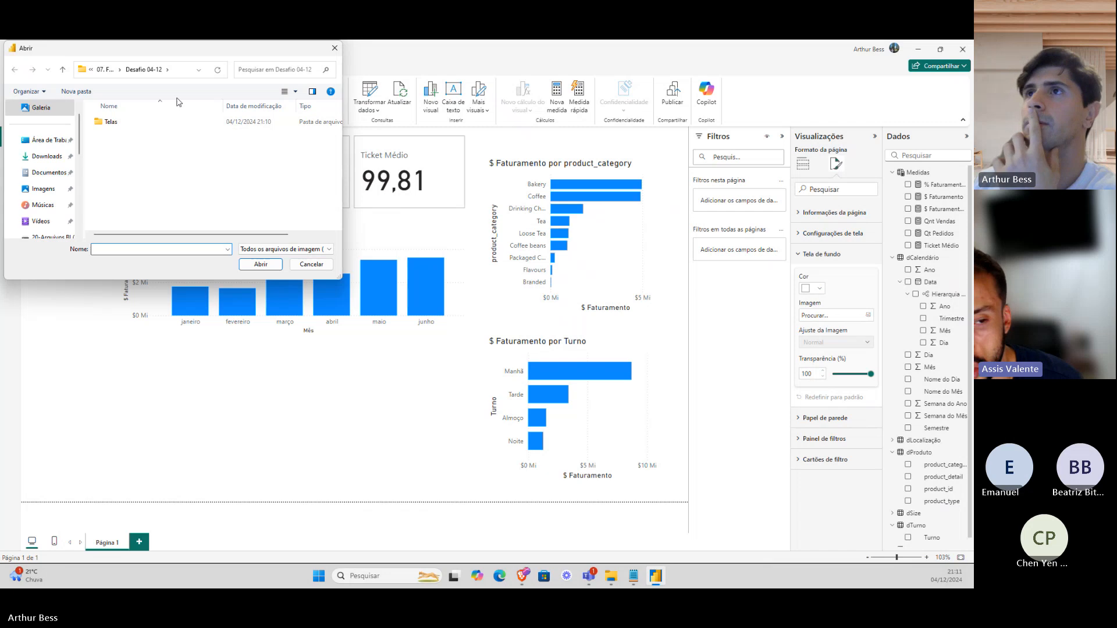
pyautogui.click(168, 123)
pyautogui.doubleClick(168, 123)
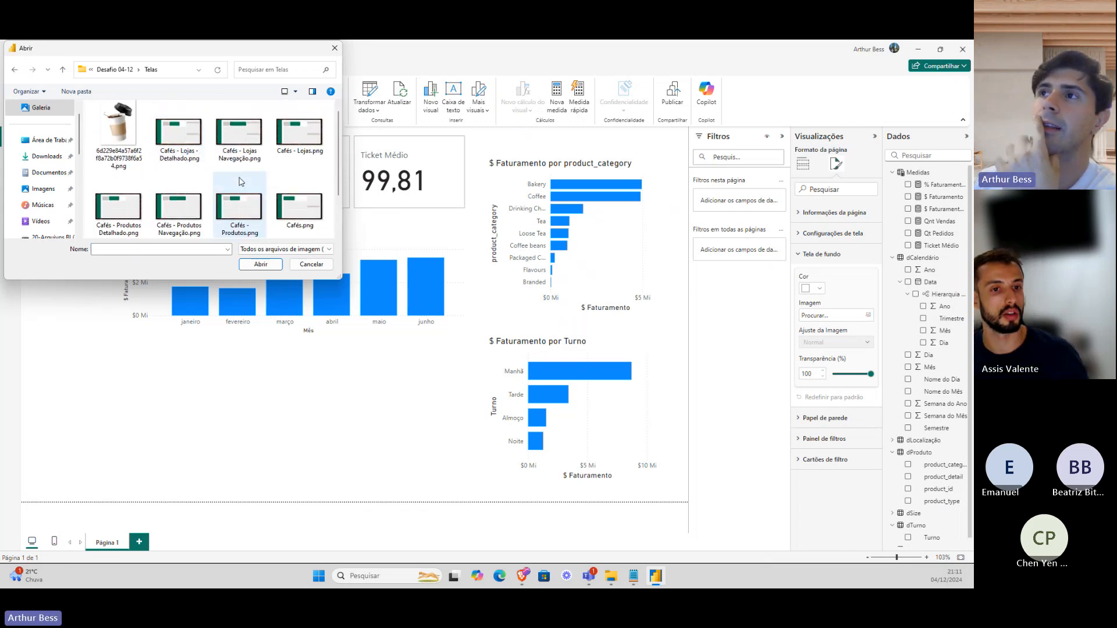
pyautogui.click(309, 216)
pyautogui.click(260, 264)
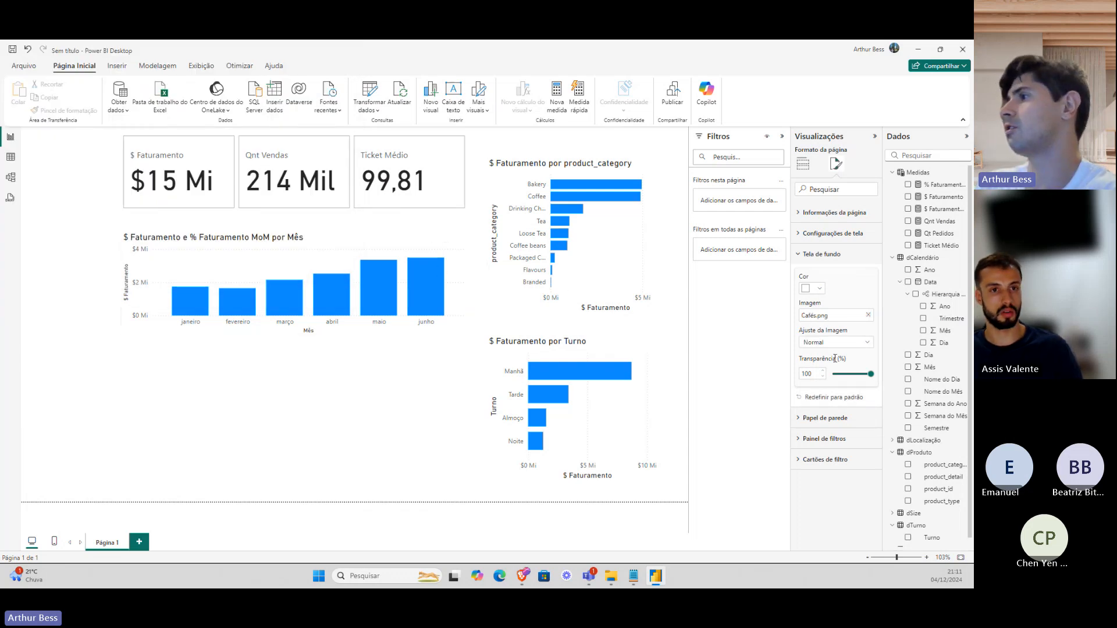
pyautogui.moveTo(870, 374); pyautogui.dragTo(820, 377)
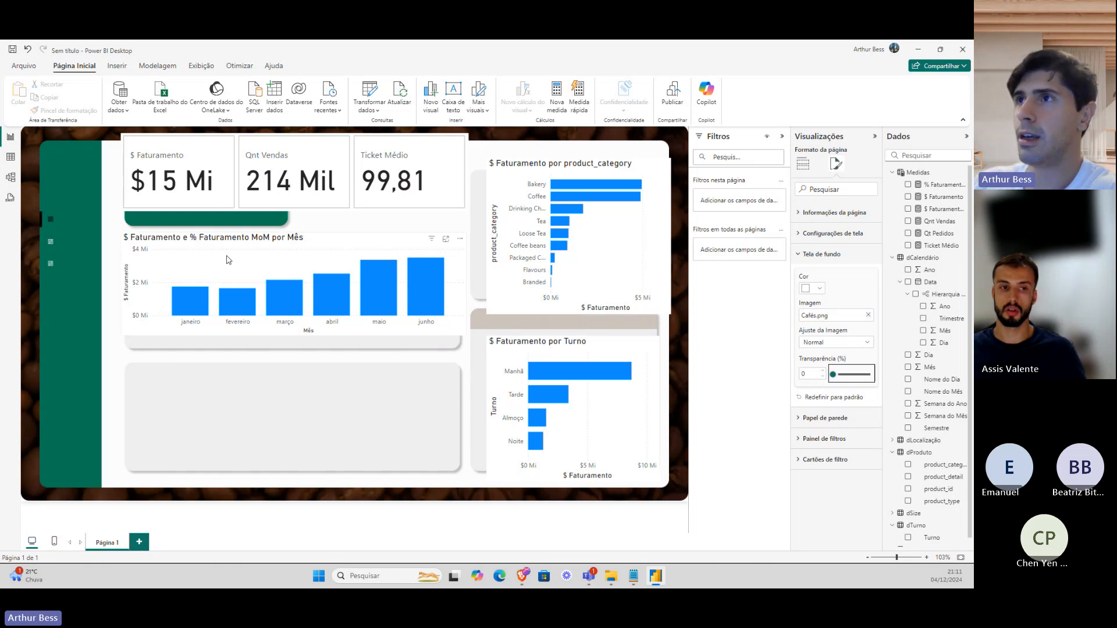
# Move the monthly revenue chart onto its panel, narrowing it and making it slightly taller.
pyautogui.moveTo(241, 260); pyautogui.dragTo(251, 270)
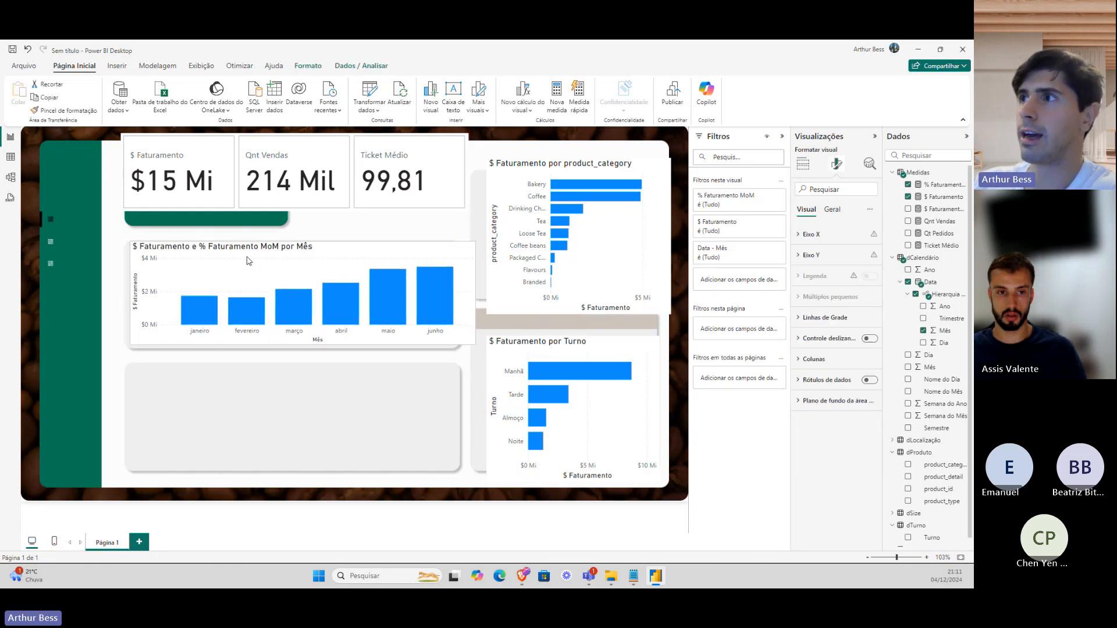
pyautogui.moveTo(475, 293); pyautogui.dragTo(456, 294)
pyautogui.moveTo(290, 344); pyautogui.dragTo(292, 349)
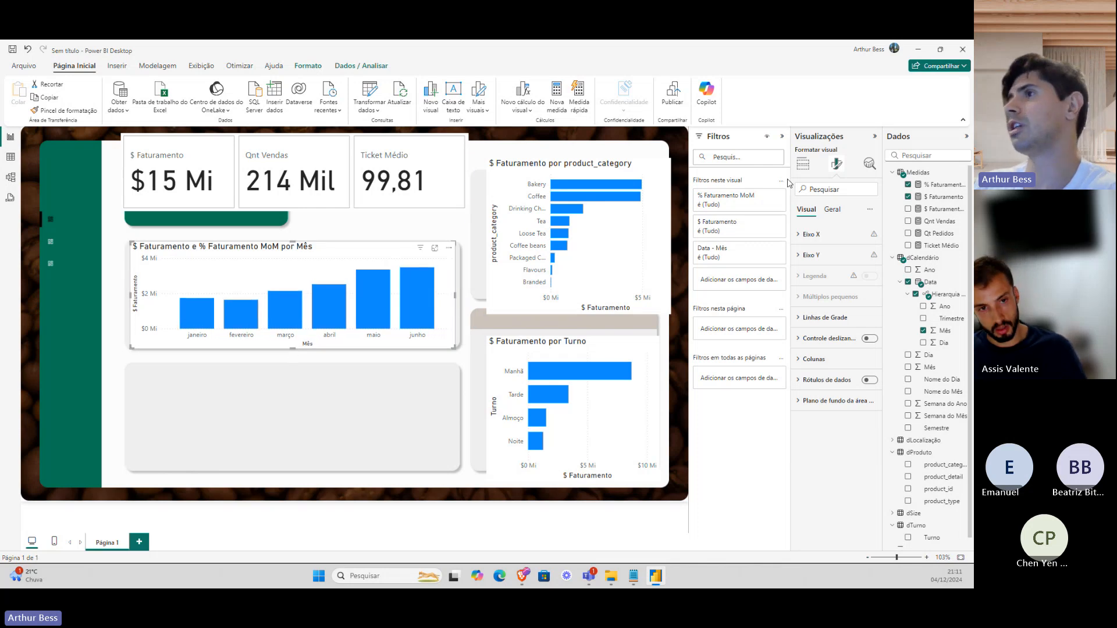
# Fit the product_category and Turno charts into their panels and lower the KPI cards.
pyautogui.moveTo(507, 175); pyautogui.dragTo(495, 188)
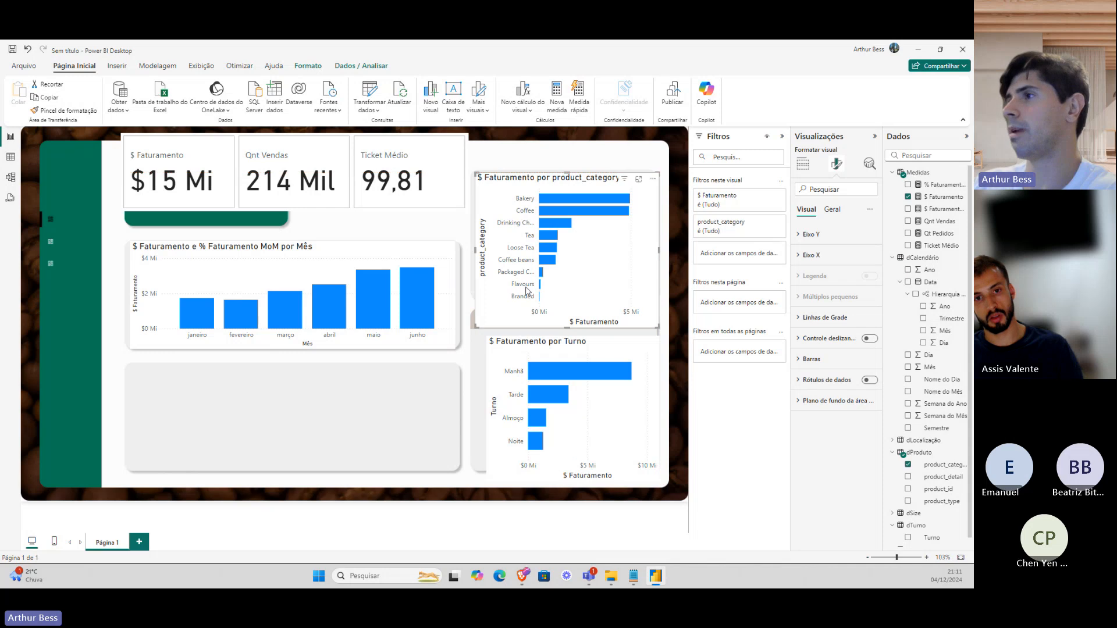
pyautogui.moveTo(563, 328); pyautogui.dragTo(563, 295)
pyautogui.moveTo(560, 351); pyautogui.dragTo(549, 349)
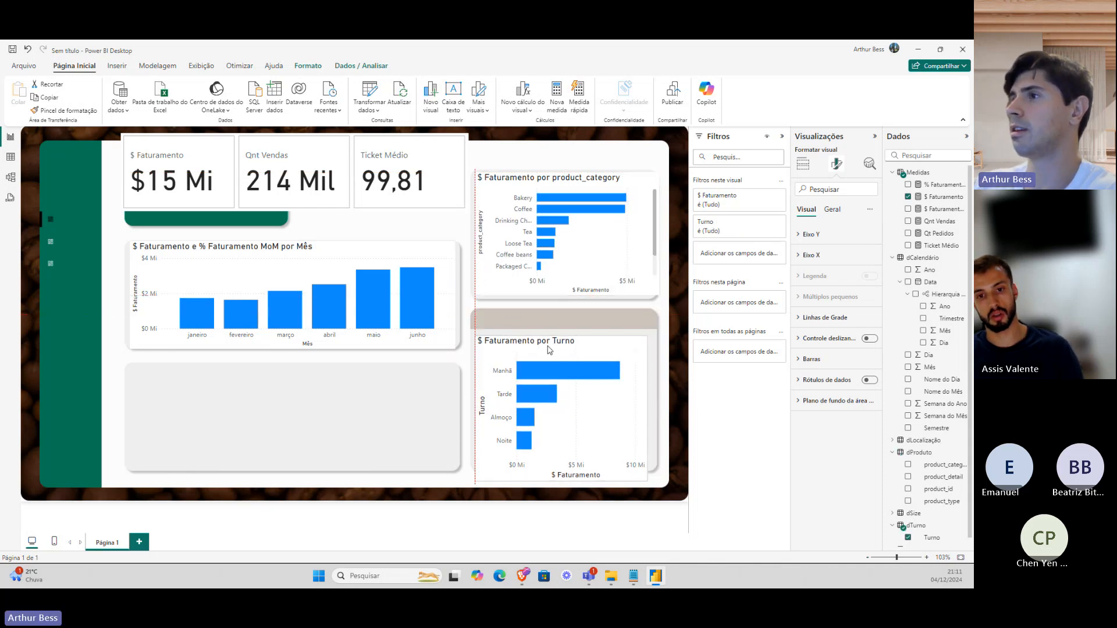
pyautogui.moveTo(560, 478); pyautogui.dragTo(561, 469)
pyautogui.moveTo(646, 403); pyautogui.dragTo(654, 403)
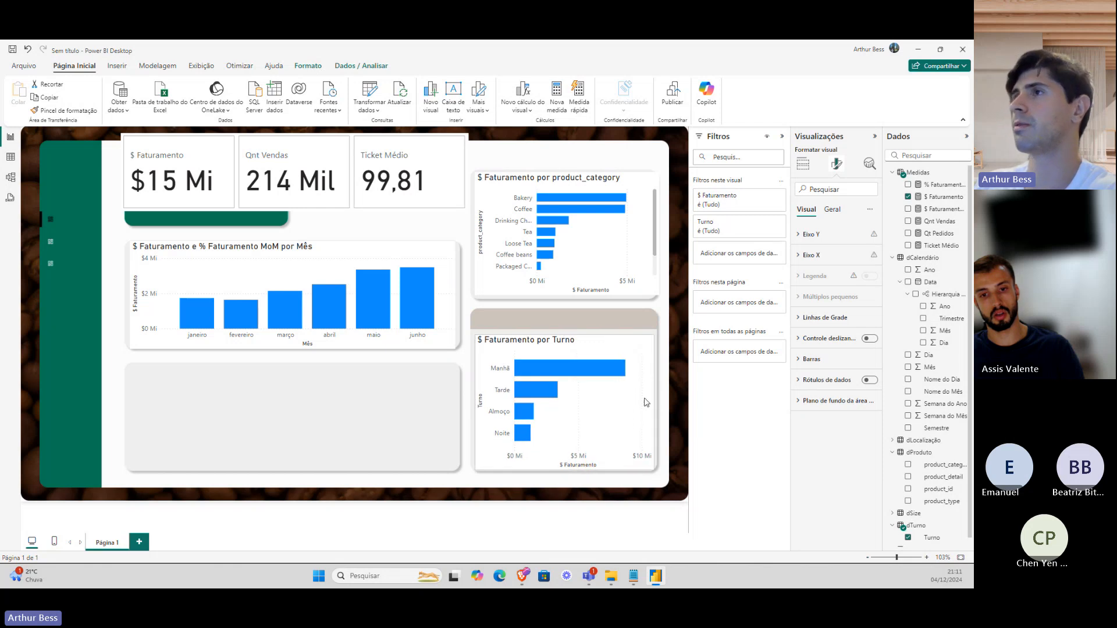
pyautogui.moveTo(280, 179); pyautogui.dragTo(280, 201)
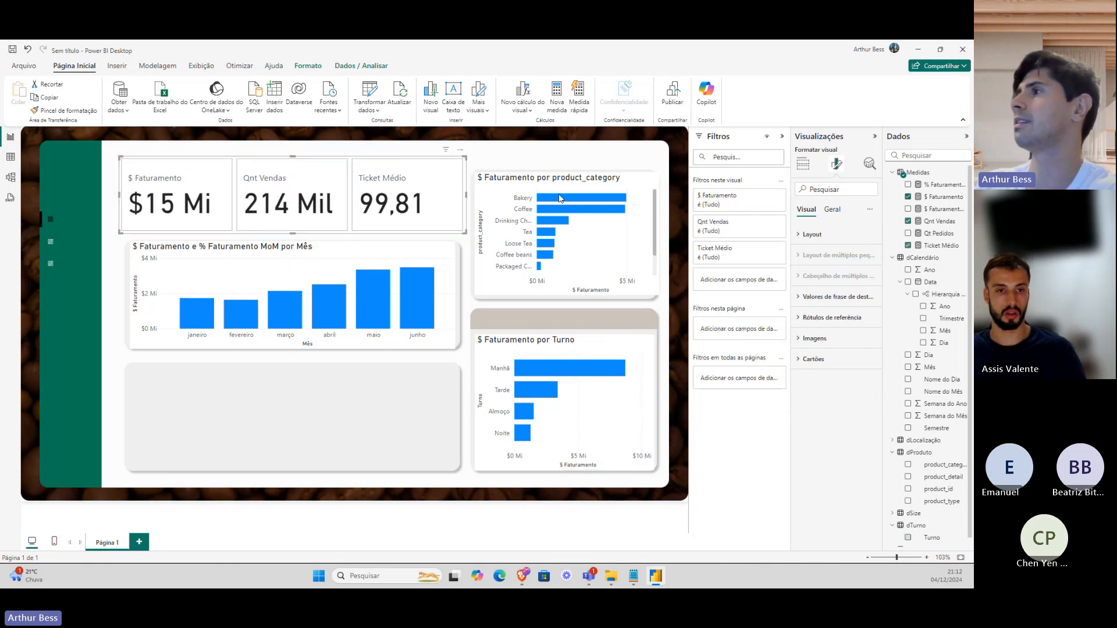
# Review the KPI cards' general effects and card layout formatting options.
pyautogui.click(827, 212)
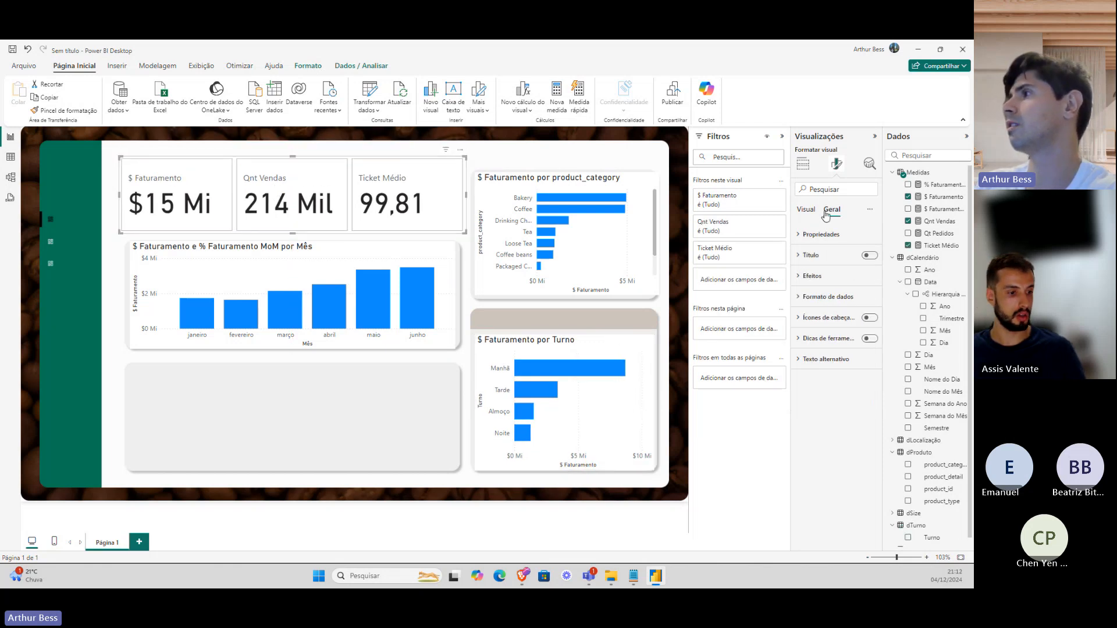
pyautogui.click(824, 277)
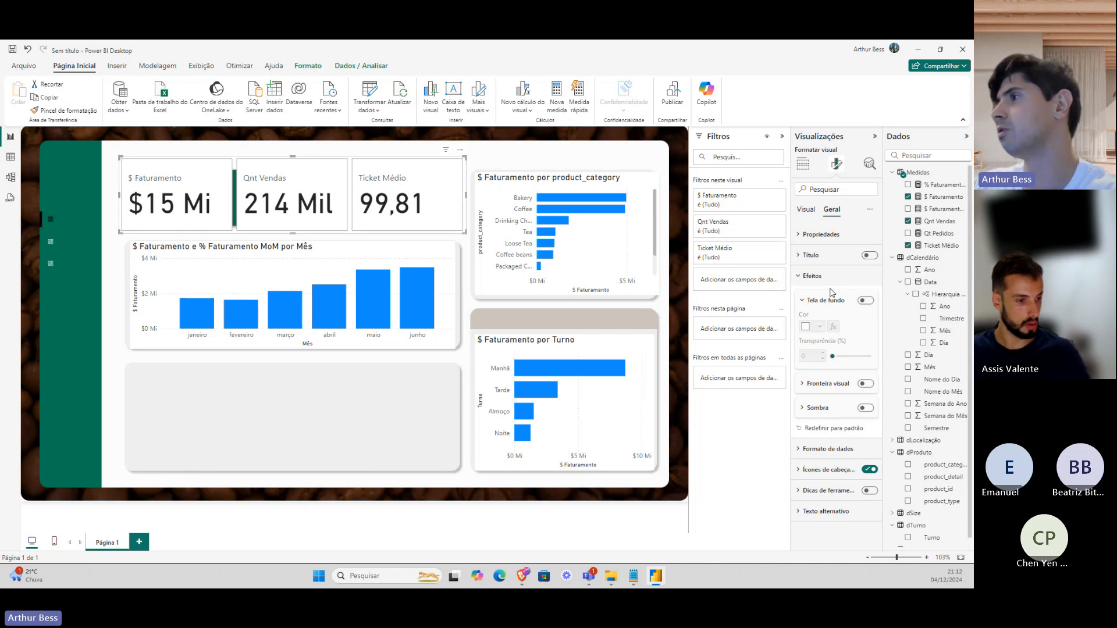
pyautogui.click(806, 209)
pyautogui.click(813, 235)
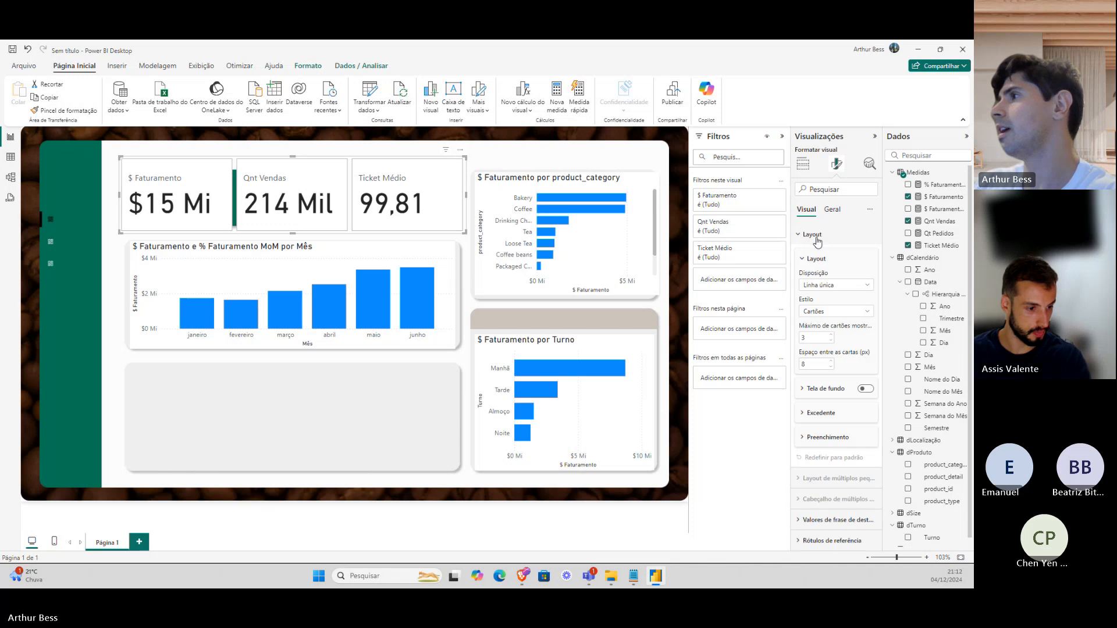
pyautogui.click(803, 236)
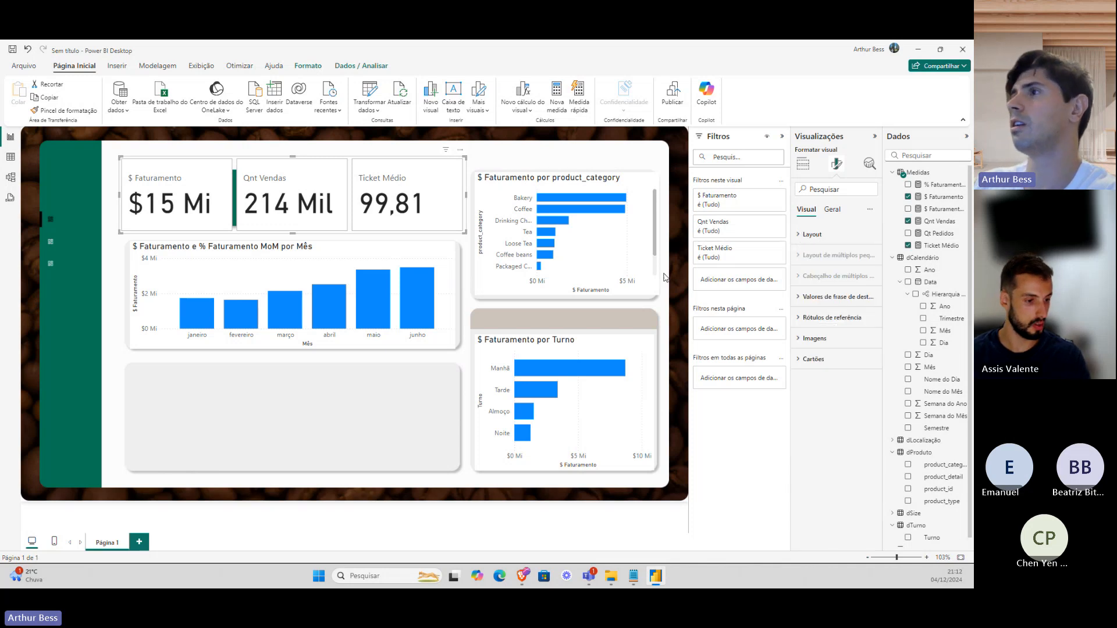
# Try the Turno chart as clustered columns, revert to horizontal bars, then format the monthly chart.
pyautogui.click(166, 278)
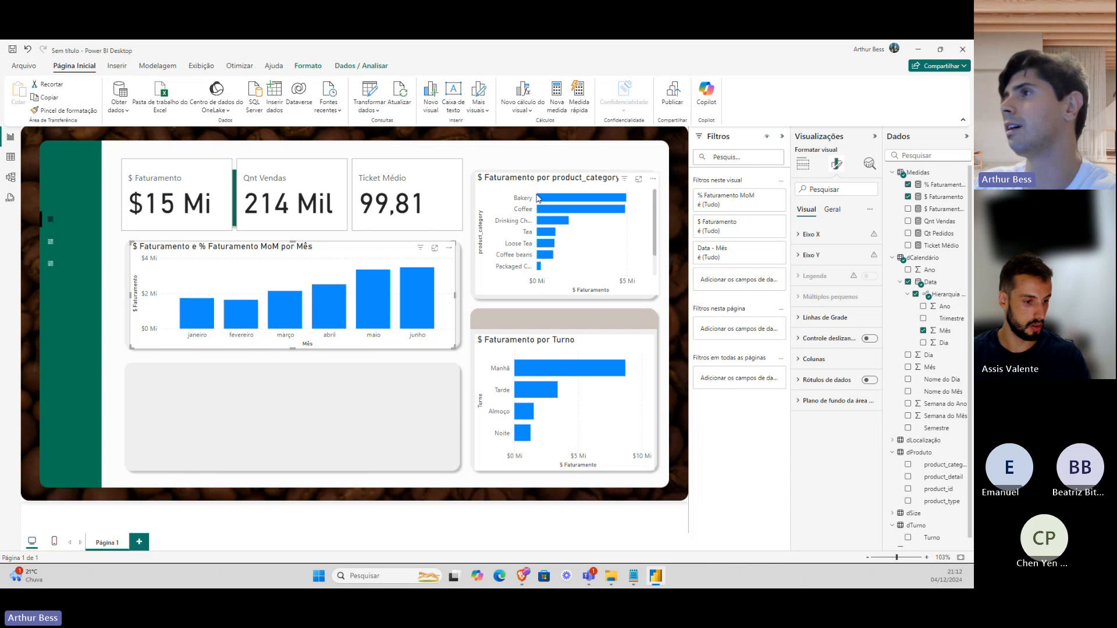
pyautogui.click(507, 183)
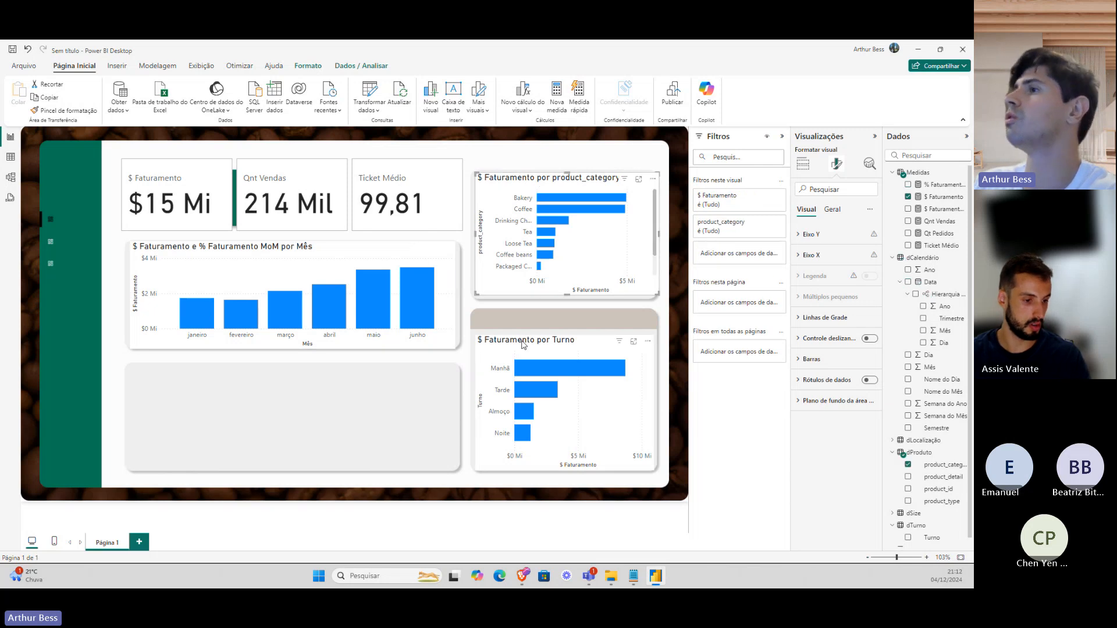
pyautogui.click(523, 345)
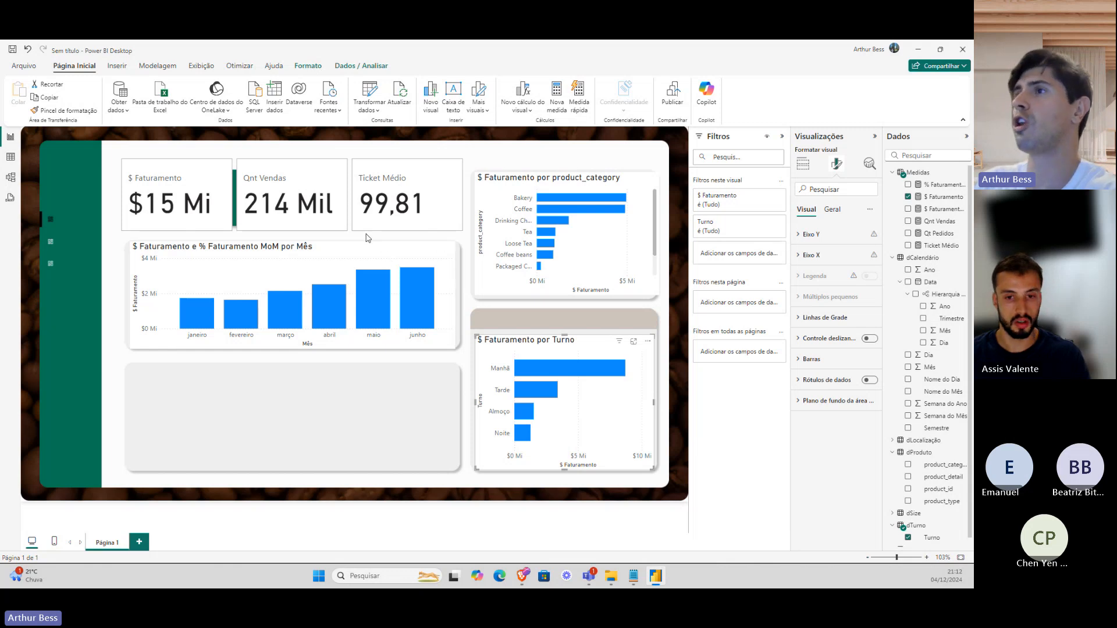
pyautogui.click(803, 164)
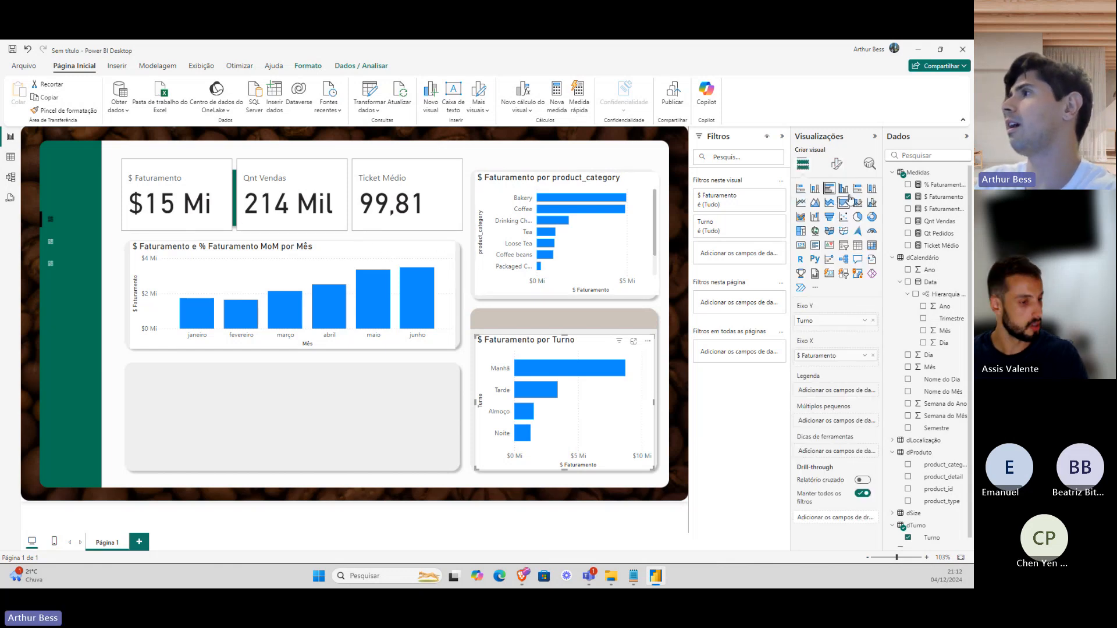
pyautogui.click(843, 189)
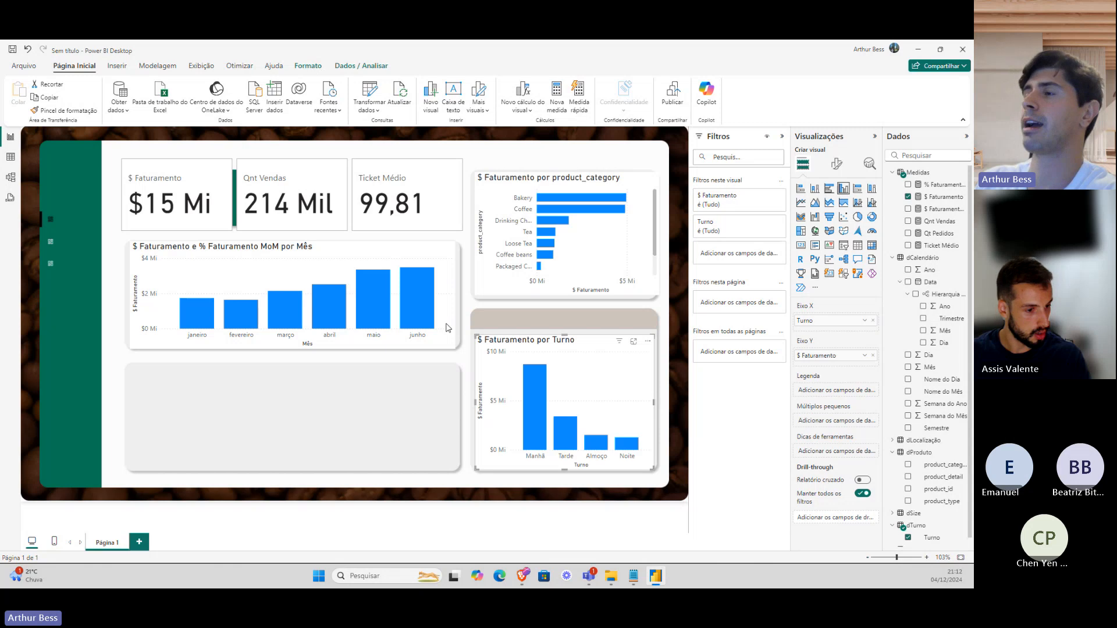
pyautogui.click(828, 188)
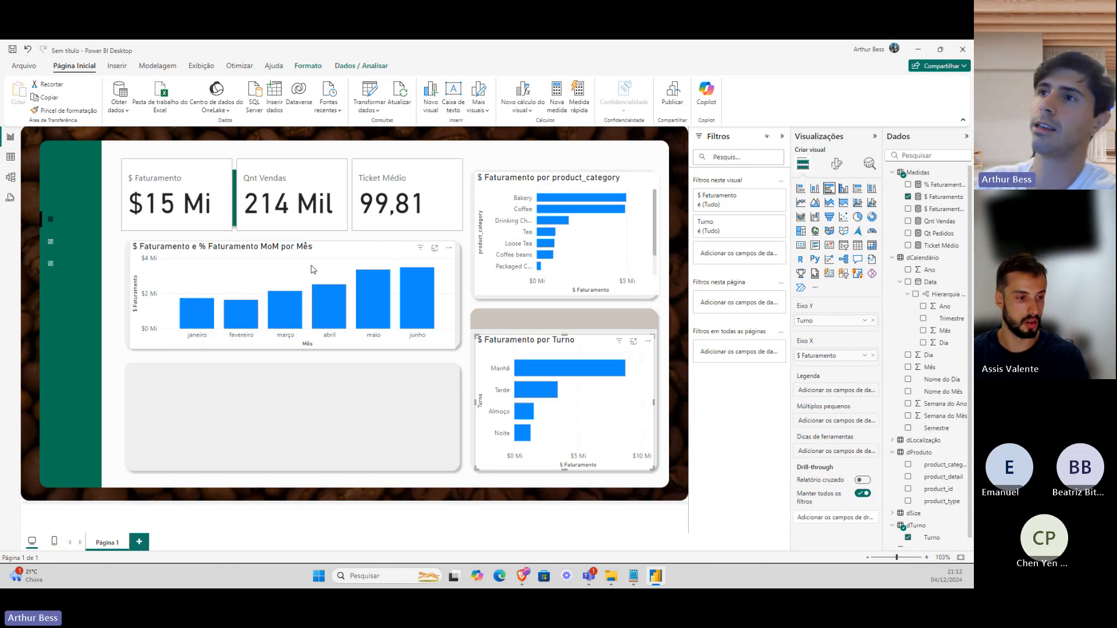
pyautogui.click(245, 263)
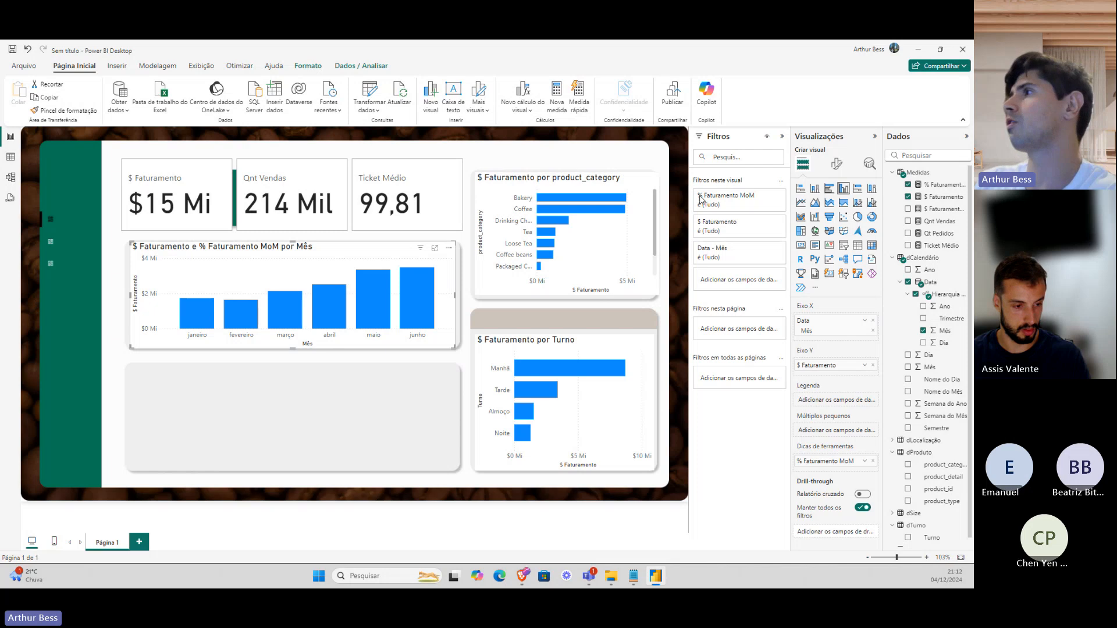
pyautogui.click(835, 163)
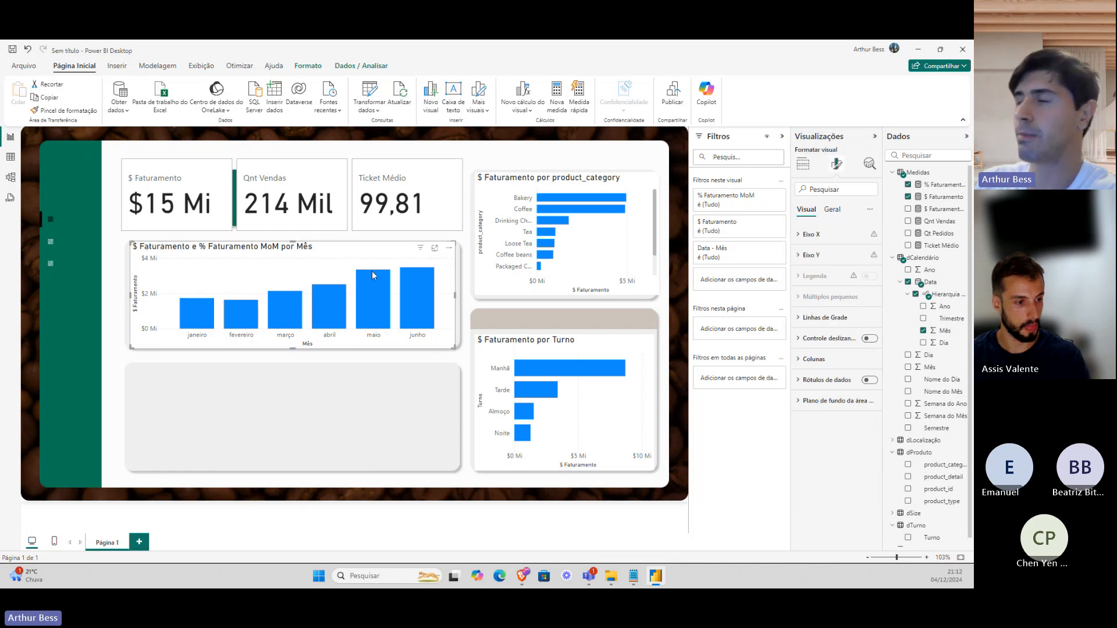
# Turn off the monthly chart's background and title it 'Análise Temporal de Vendas' at size 12.
pyautogui.click(832, 210)
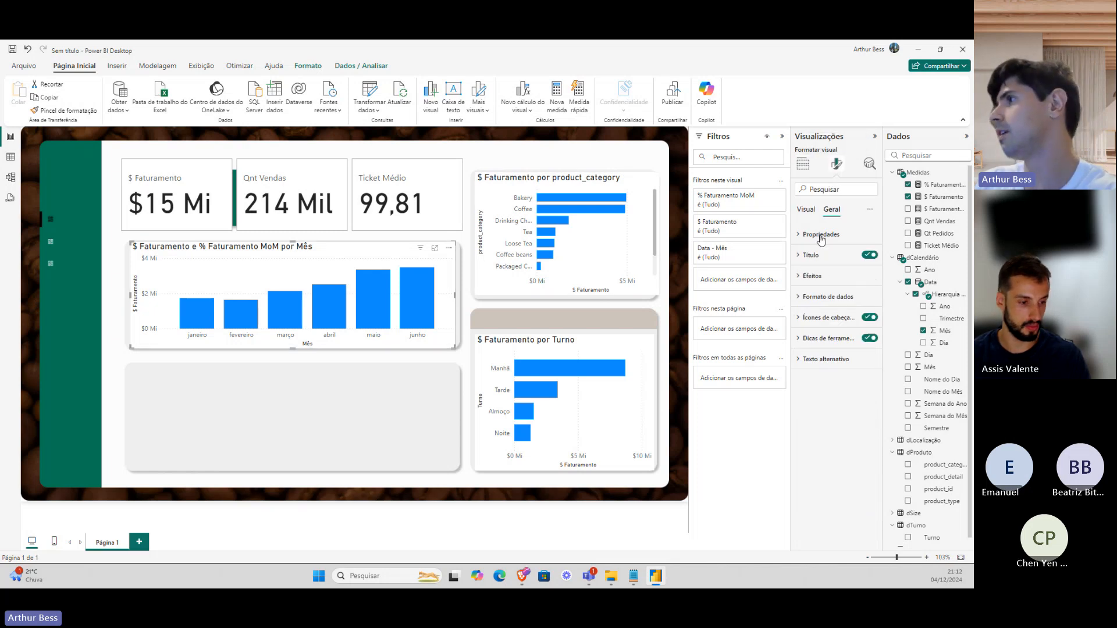
pyautogui.click(827, 277)
pyautogui.click(865, 300)
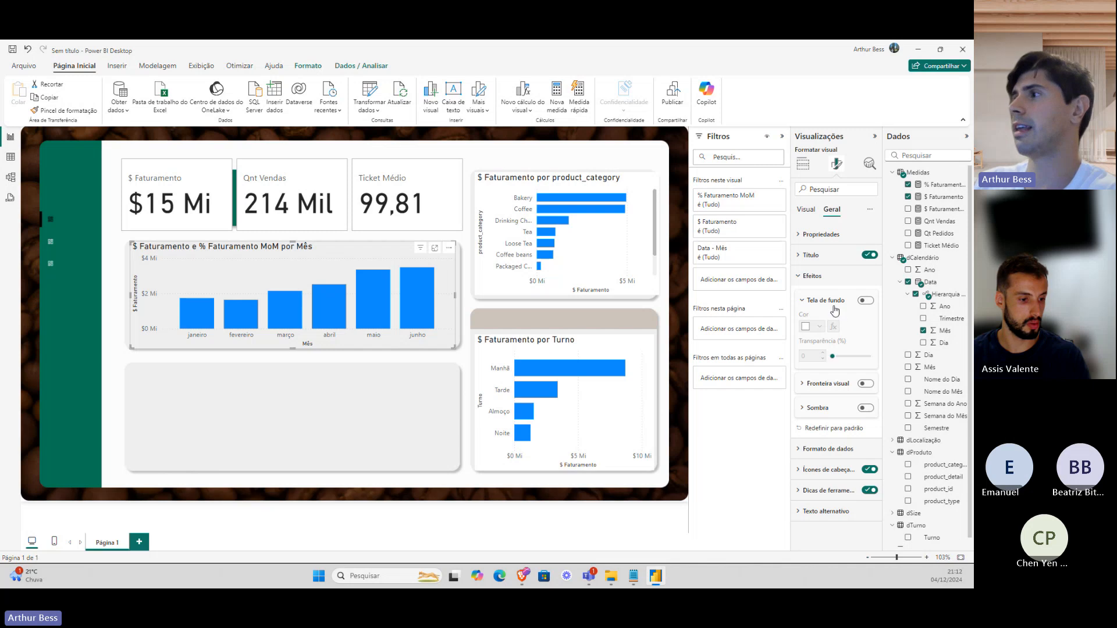
pyautogui.click(829, 256)
pyautogui.tripleClick(831, 302)
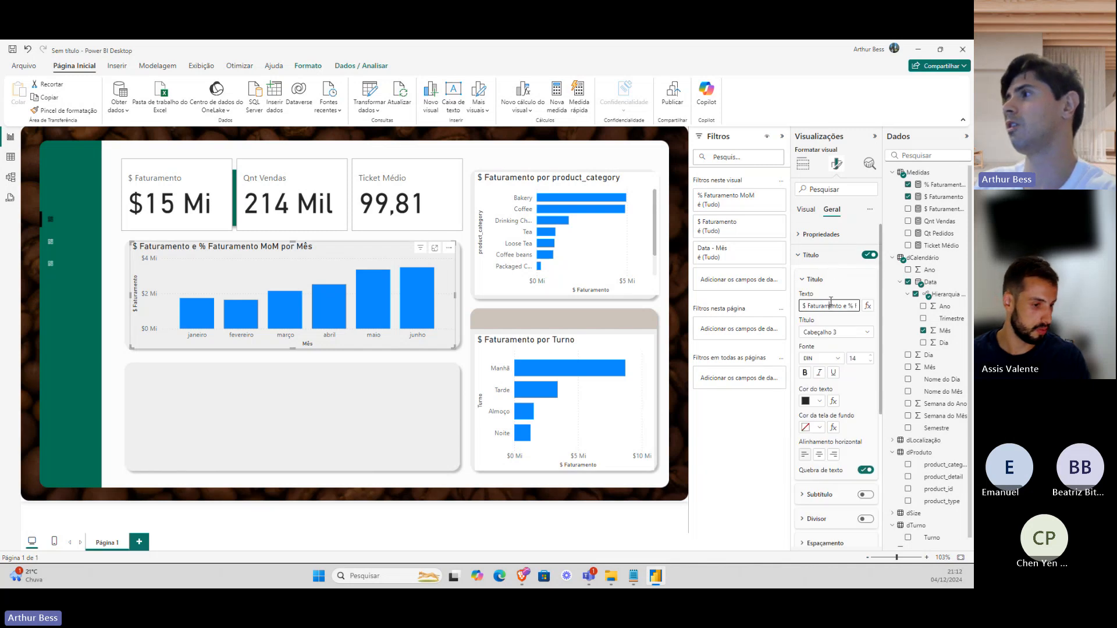
pyautogui.write('ANá')
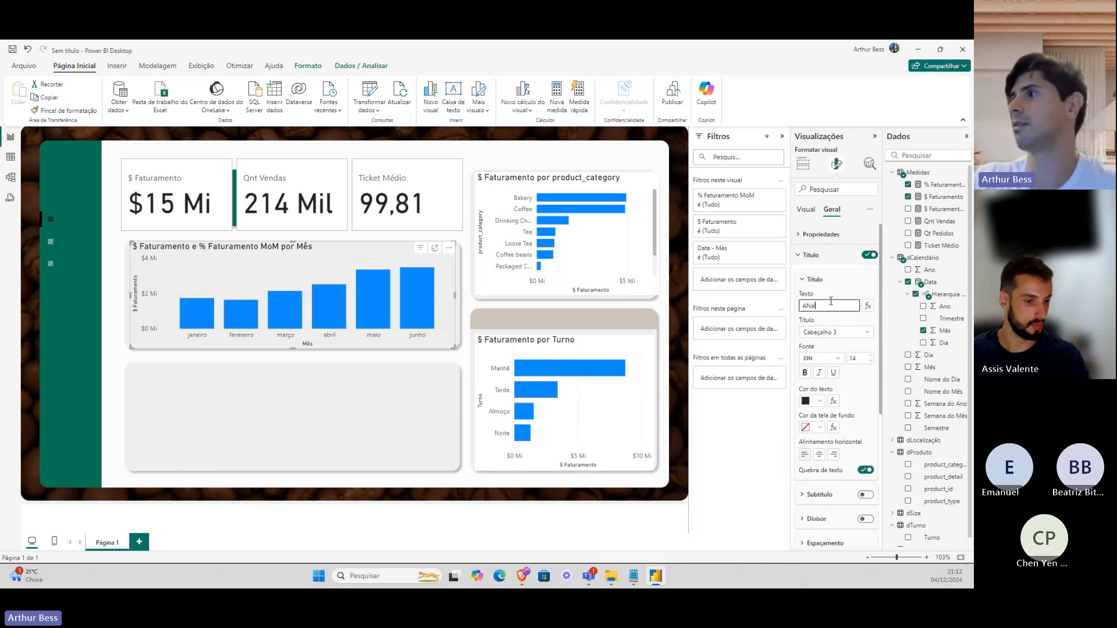
pyautogui.press('BackSpace')
pyautogui.press('BackSpace')
pyautogui.write('nál')
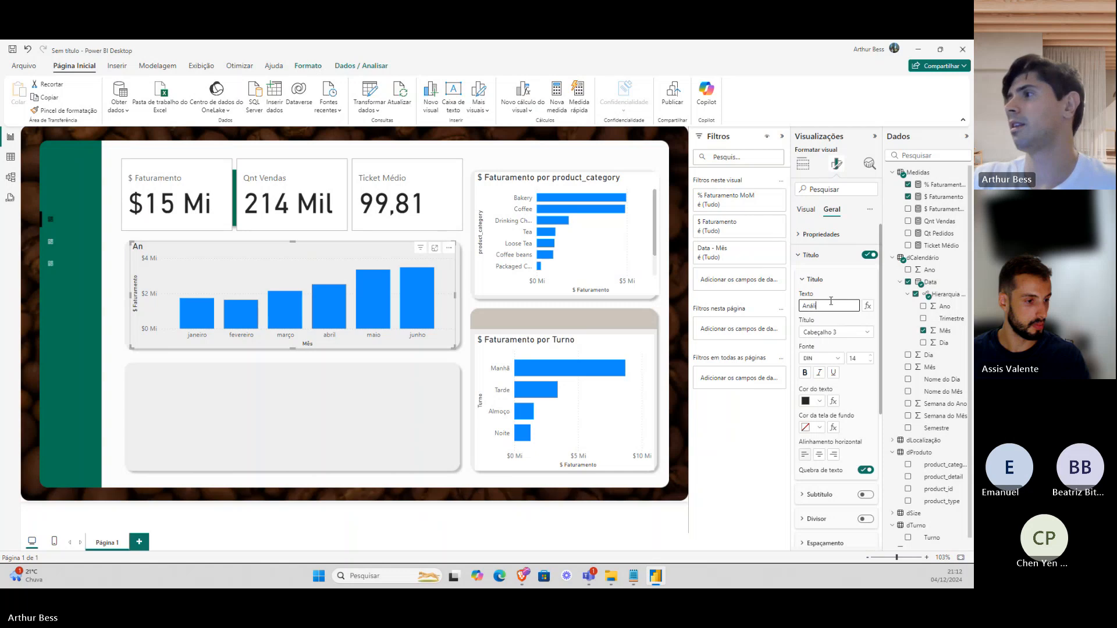
pyautogui.write('ise Temporal')
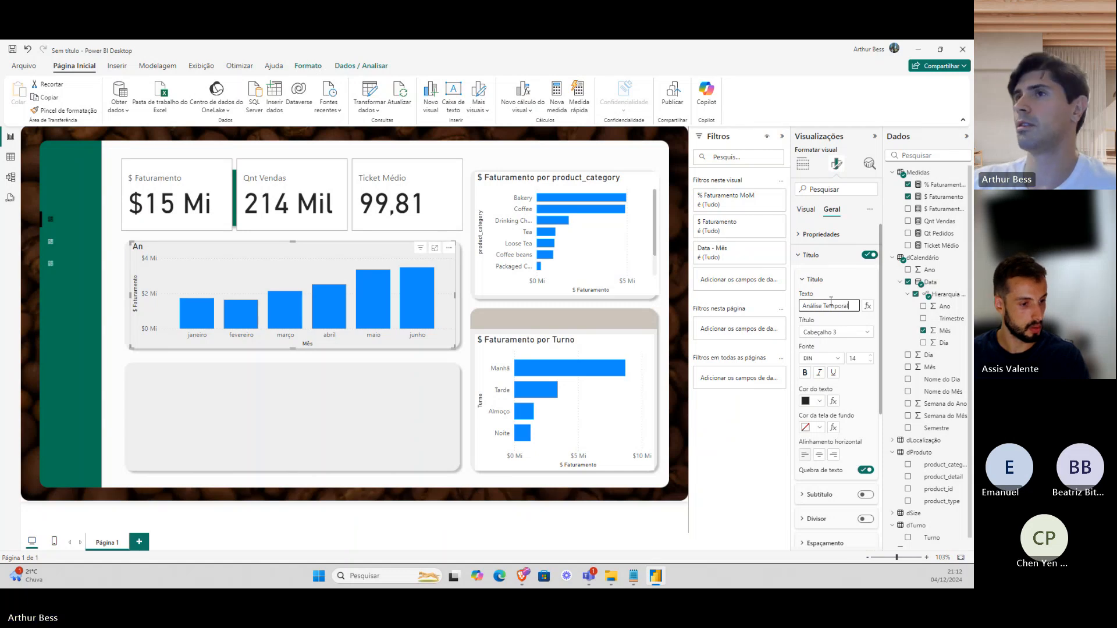
pyautogui.write(' de Vendas')
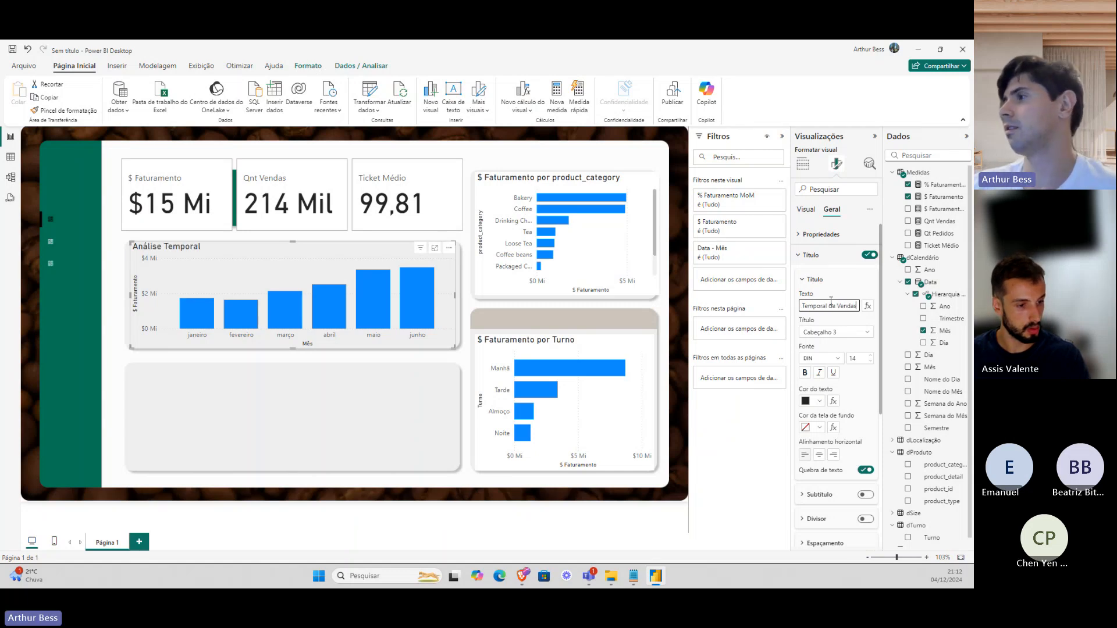
pyautogui.click(855, 357)
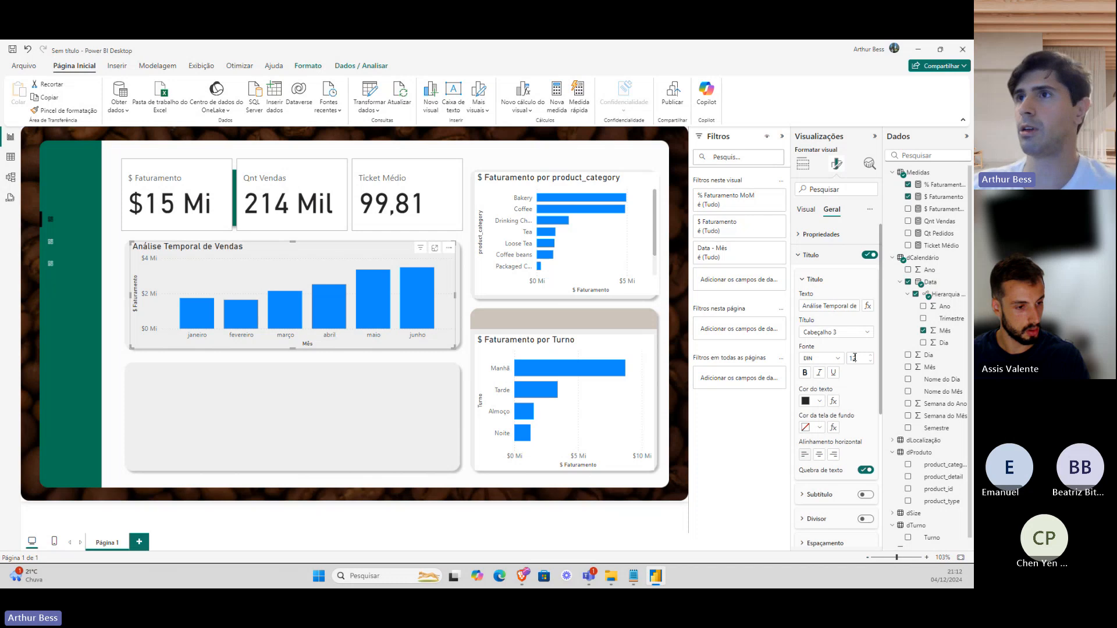
pyautogui.write('12')
pyautogui.click(274, 268)
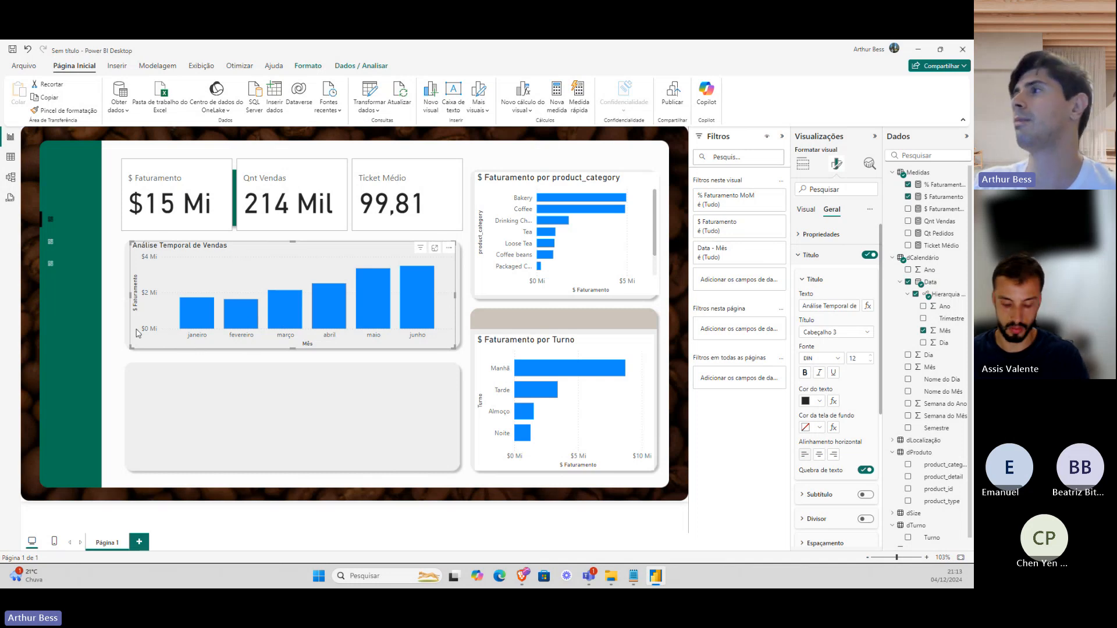
# Hide the monthly chart's Mês and $ Faturamento axis titles and its Y-axis value scale.
pyautogui.click(805, 210)
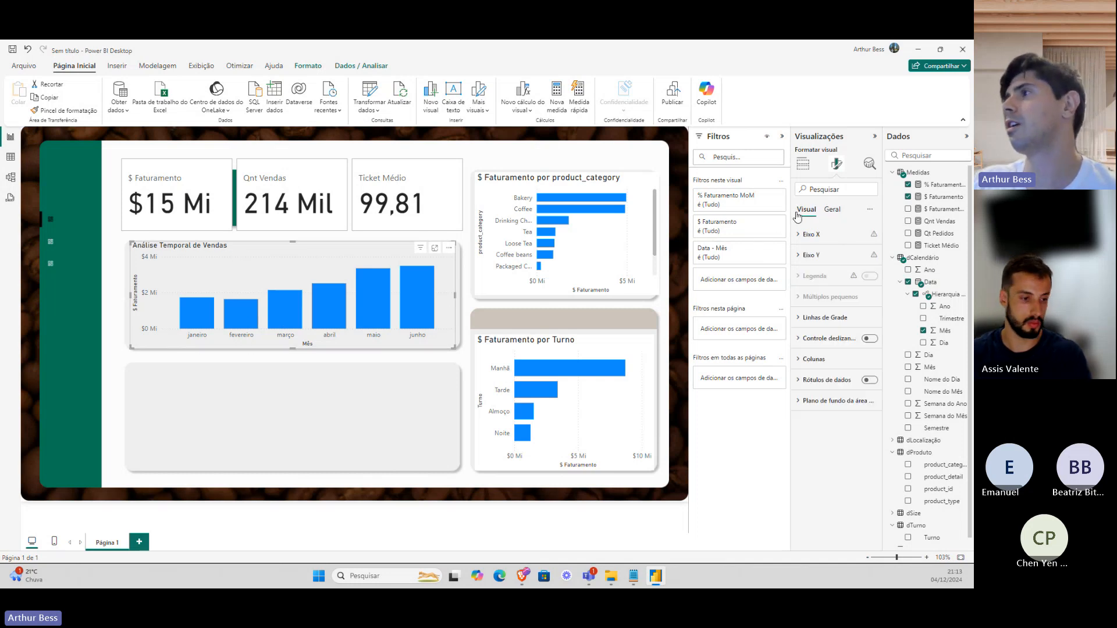
pyautogui.click(820, 243)
pyautogui.click(828, 261)
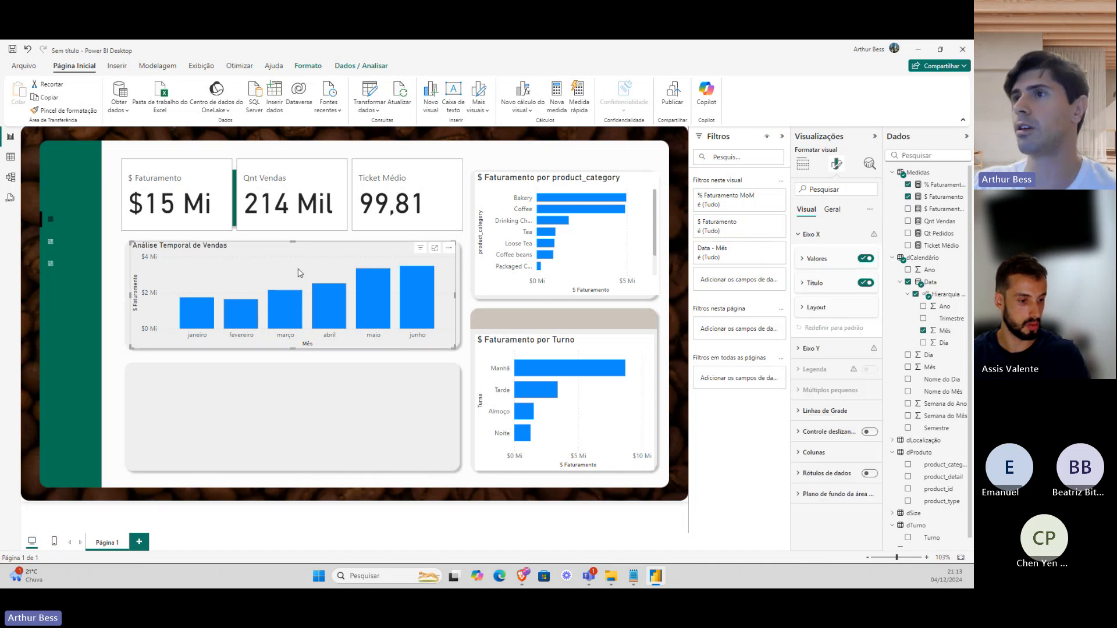
pyautogui.click(866, 284)
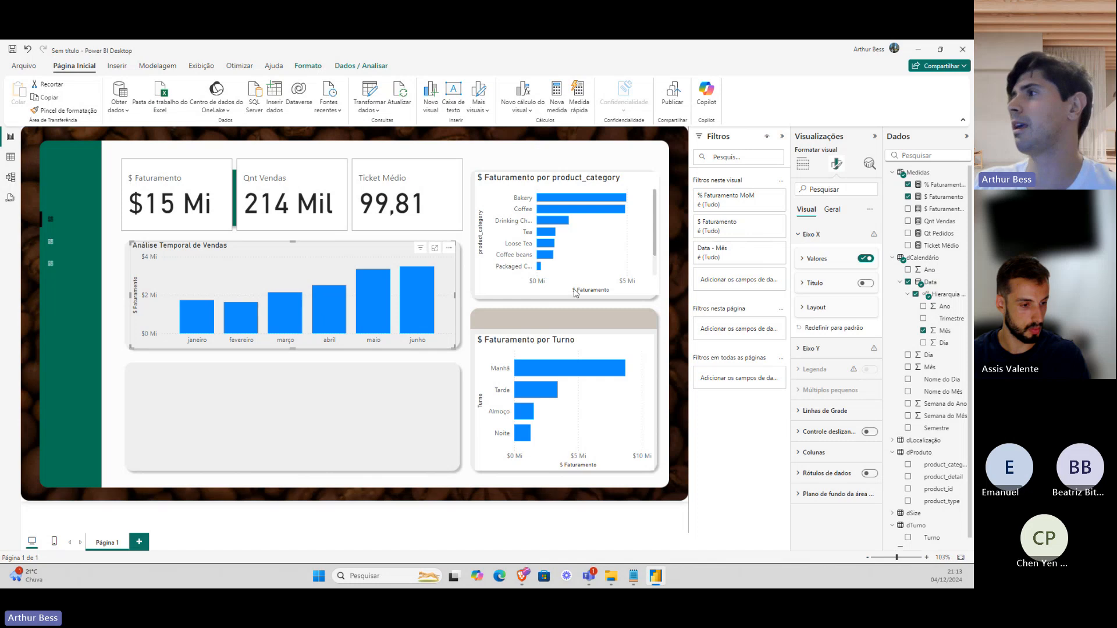
pyautogui.click(825, 236)
pyautogui.click(835, 258)
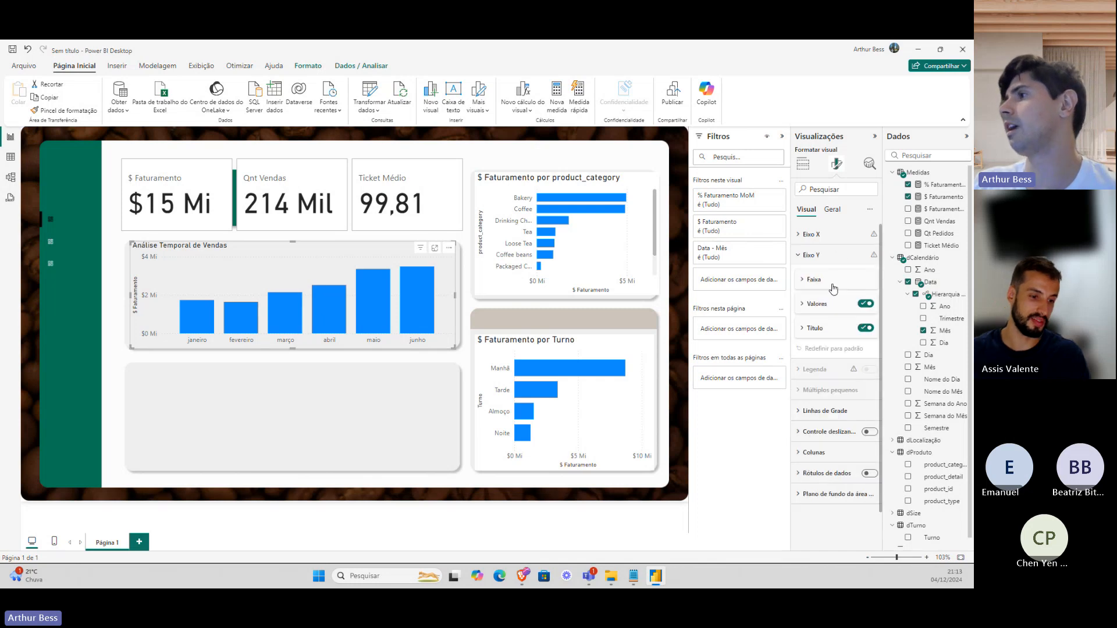
pyautogui.click(820, 329)
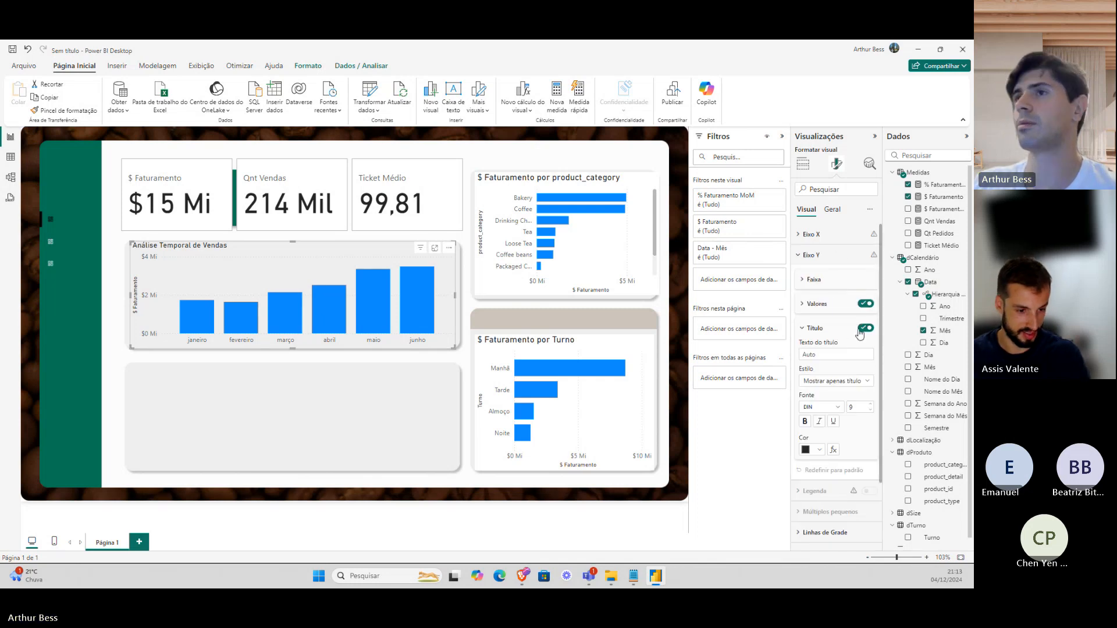
pyautogui.click(865, 329)
pyautogui.click(842, 330)
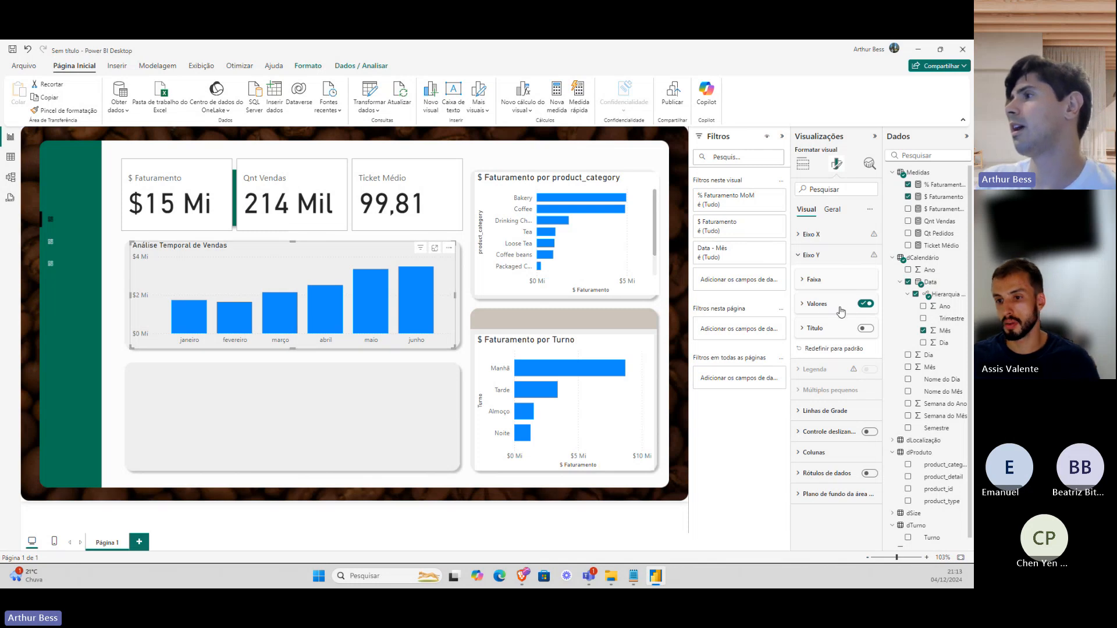
pyautogui.click(866, 304)
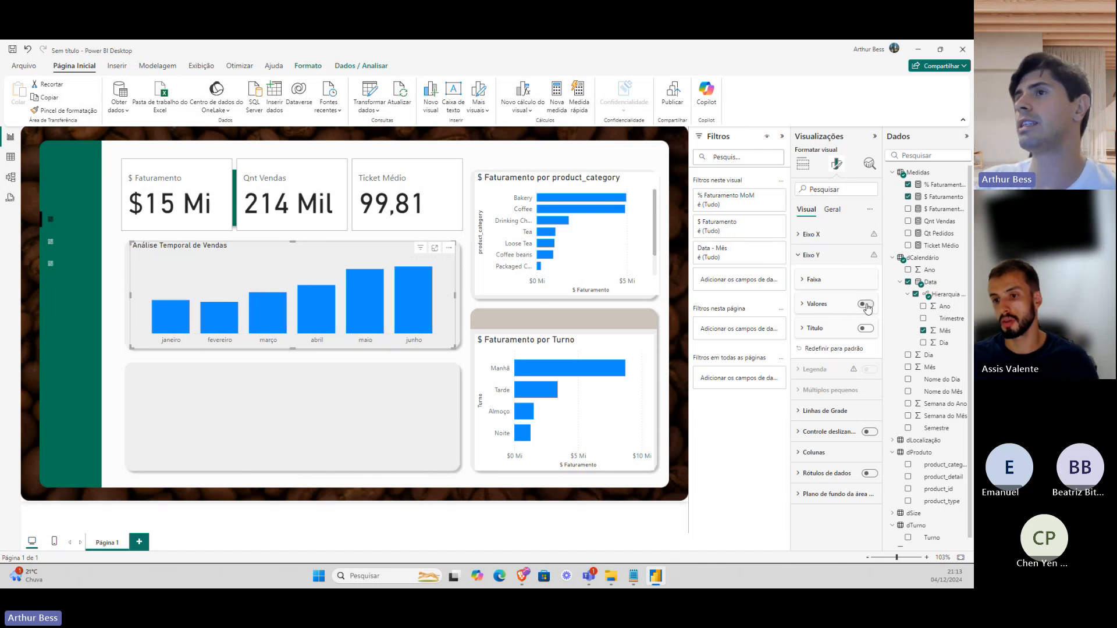
pyautogui.click(830, 257)
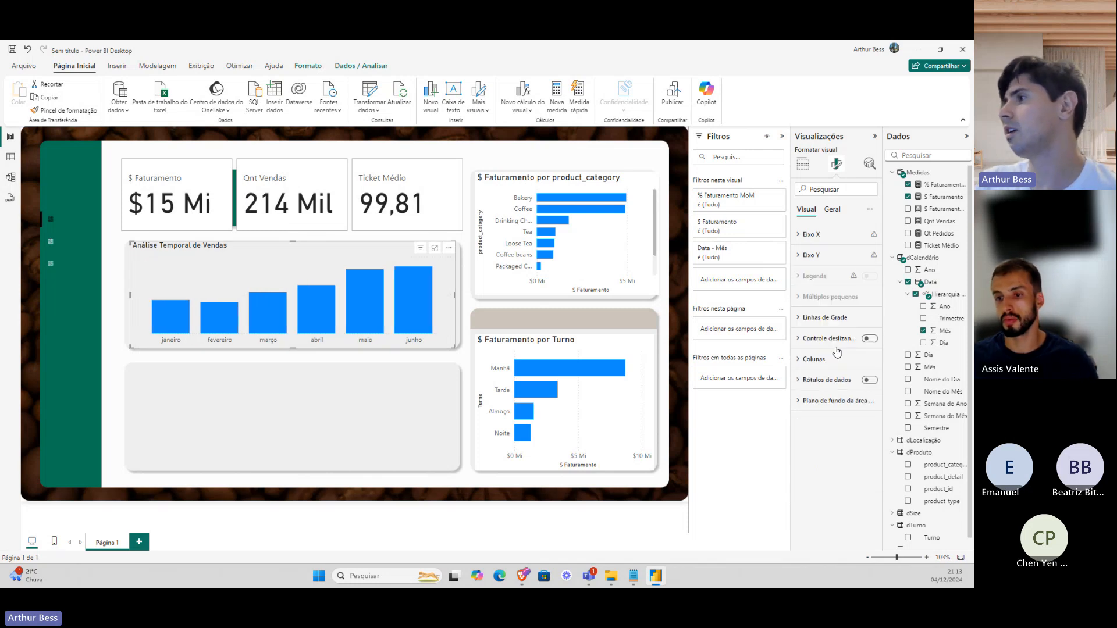
# Add full-value data labels with display units set to none to the monthly columns.
pyautogui.click(869, 381)
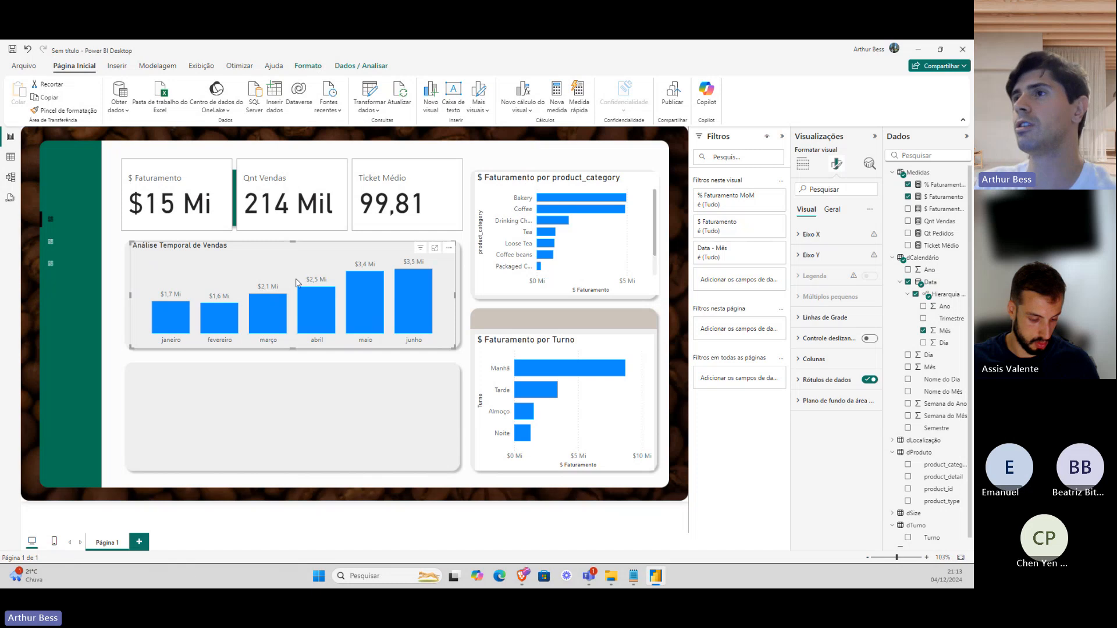
pyautogui.click(827, 379)
pyautogui.scroll(-3, 823, 396)
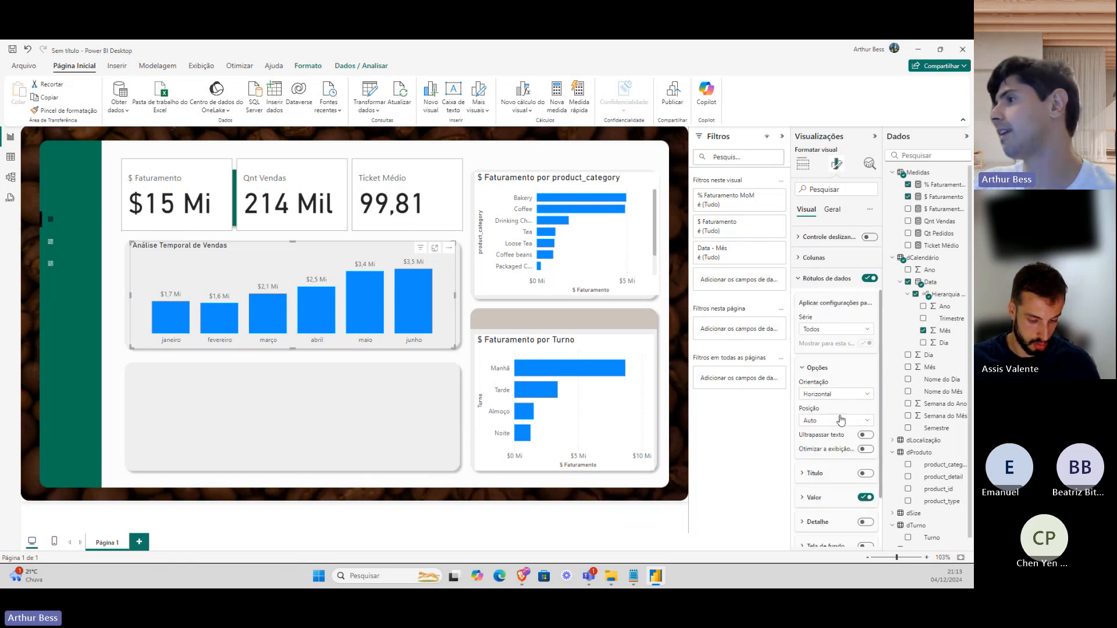
pyautogui.scroll(-2, 837, 421)
pyautogui.click(831, 443)
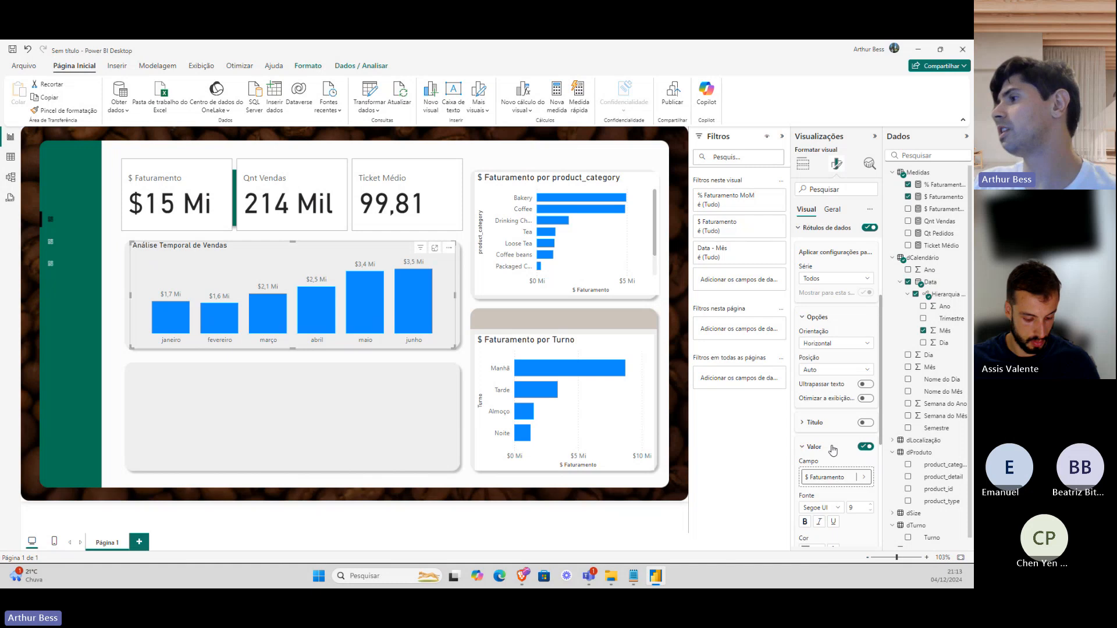
pyautogui.scroll(-4, 833, 451)
pyautogui.click(834, 458)
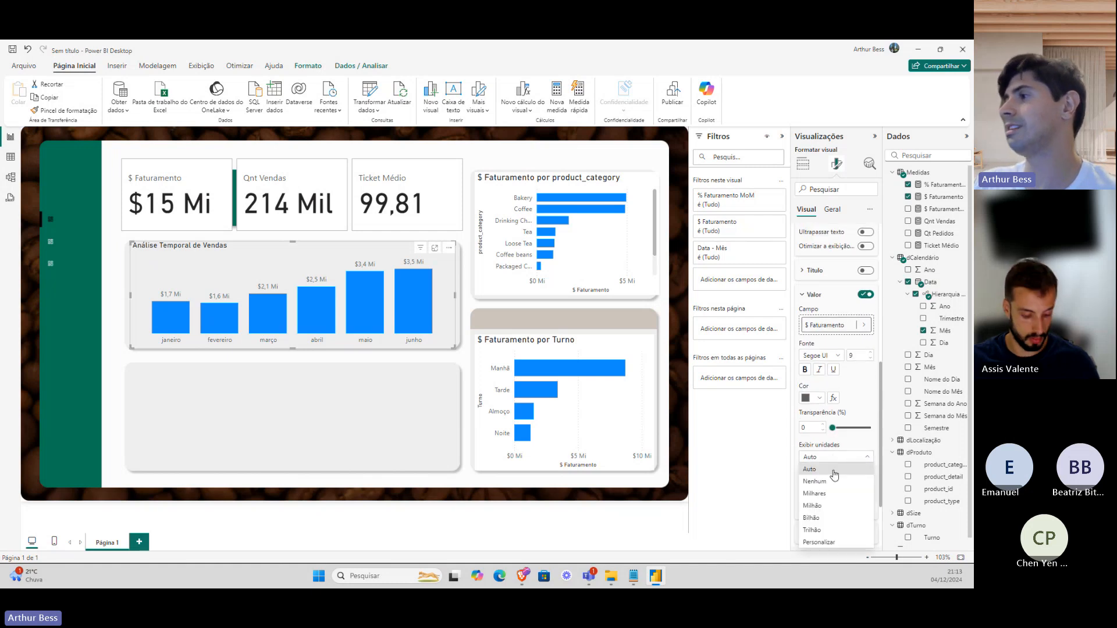
pyautogui.click(814, 481)
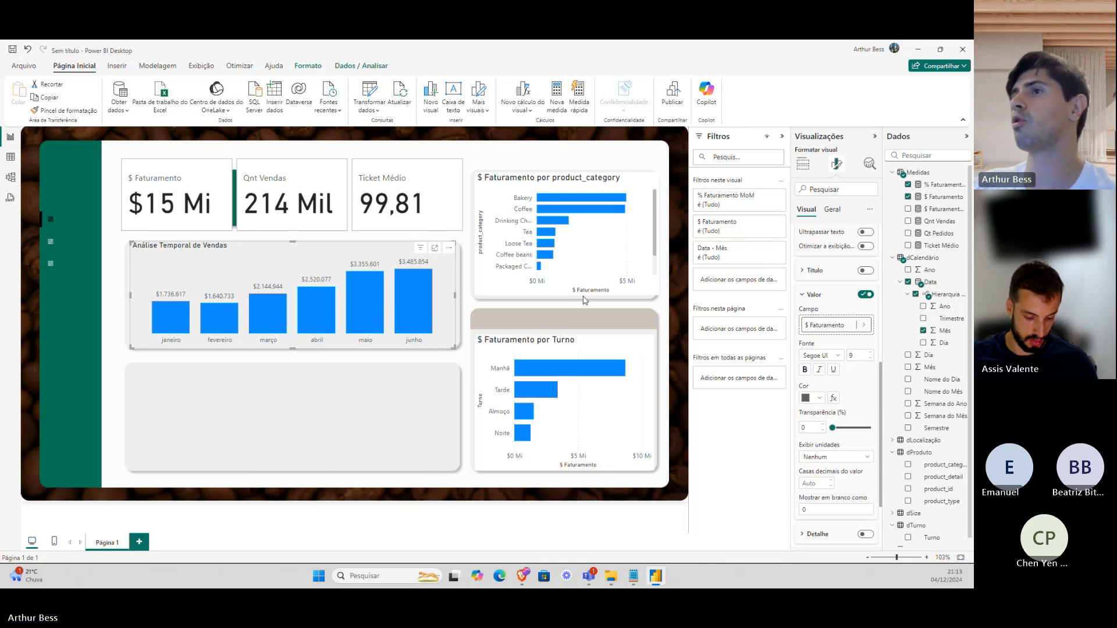
pyautogui.scroll(1, 819, 358)
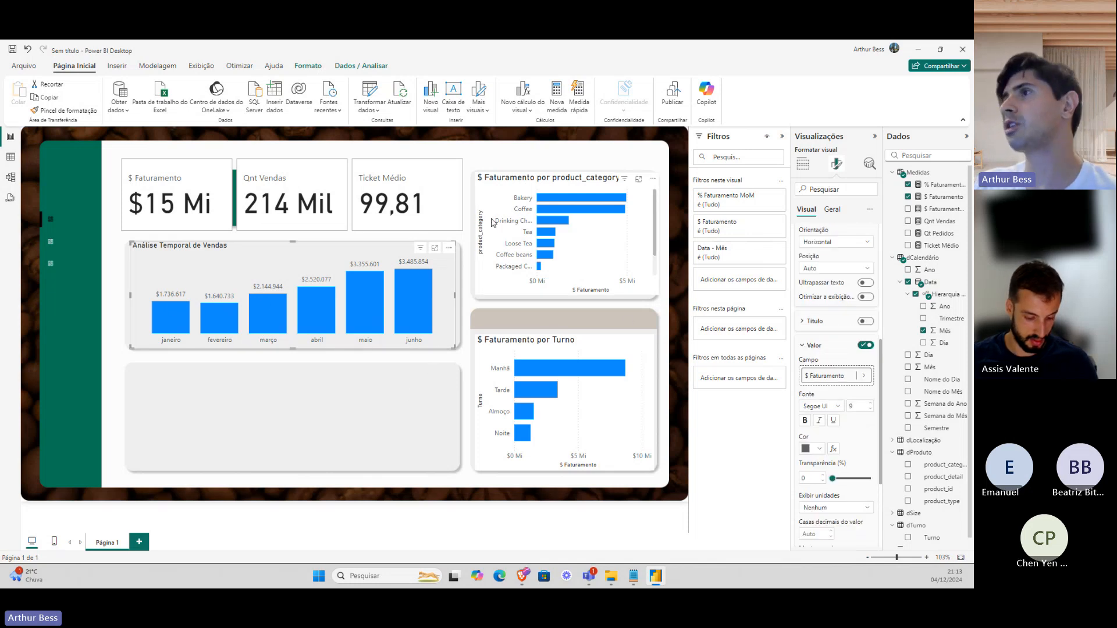
pyautogui.click(499, 202)
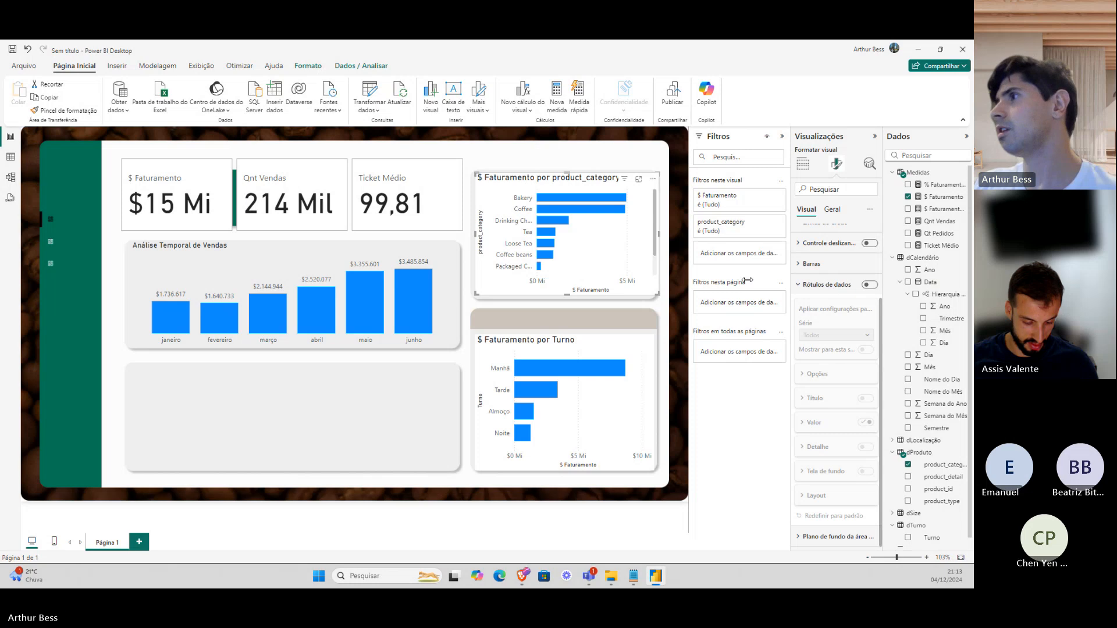
# Retitle the product chart 'Faturamento por Produto' with a size-12 title.
pyautogui.scroll(2, 810, 237)
pyautogui.click(832, 215)
pyautogui.click(829, 255)
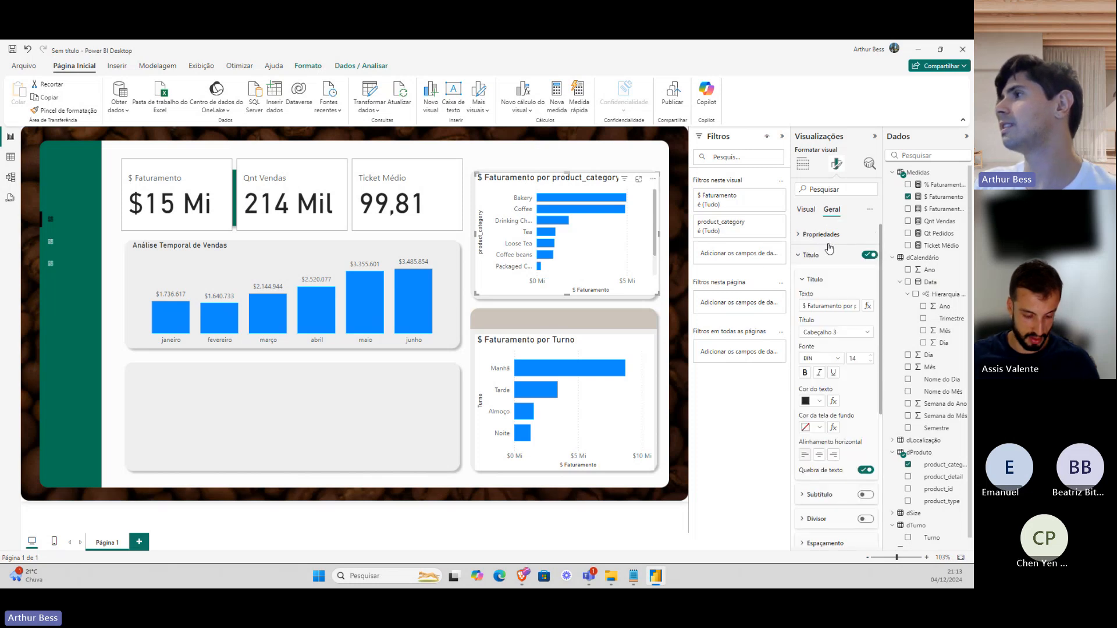
pyautogui.click(837, 280)
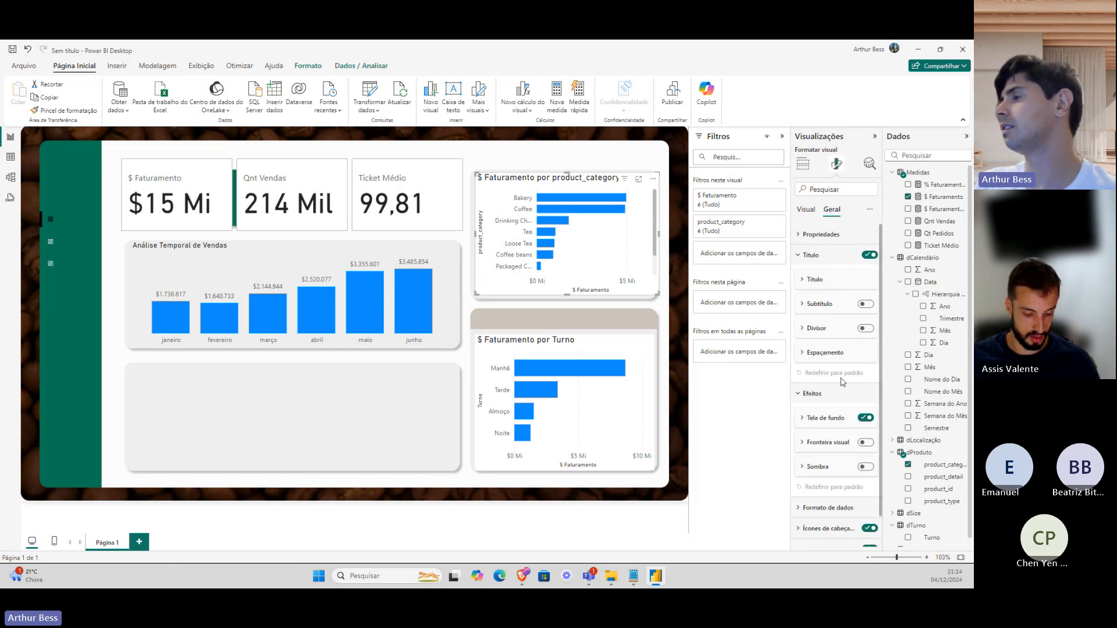
pyautogui.click(837, 259)
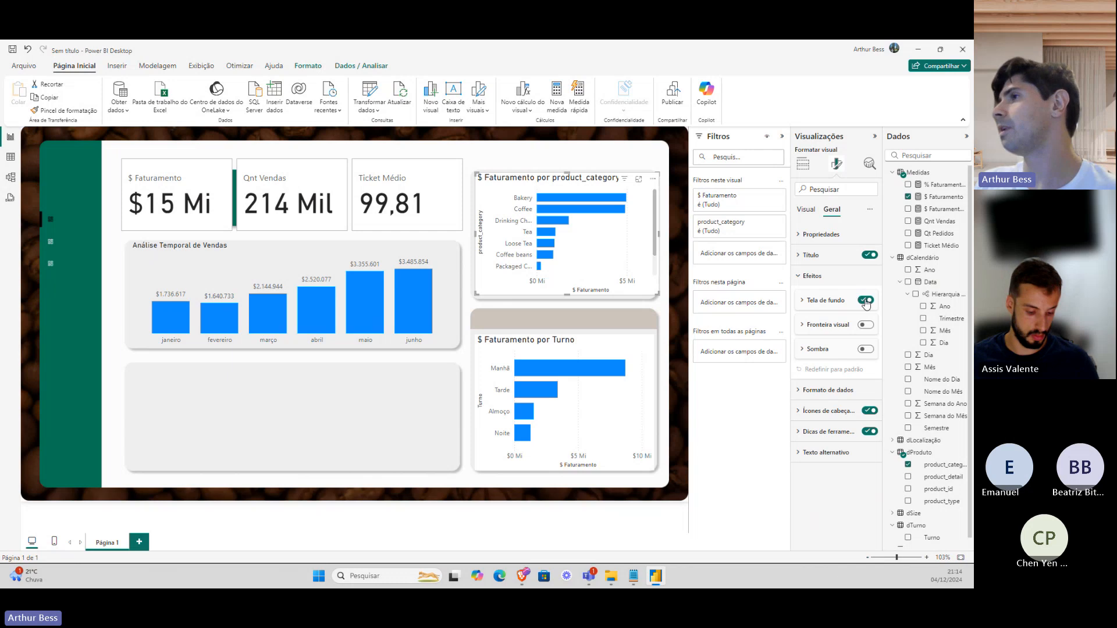
pyautogui.click(829, 301)
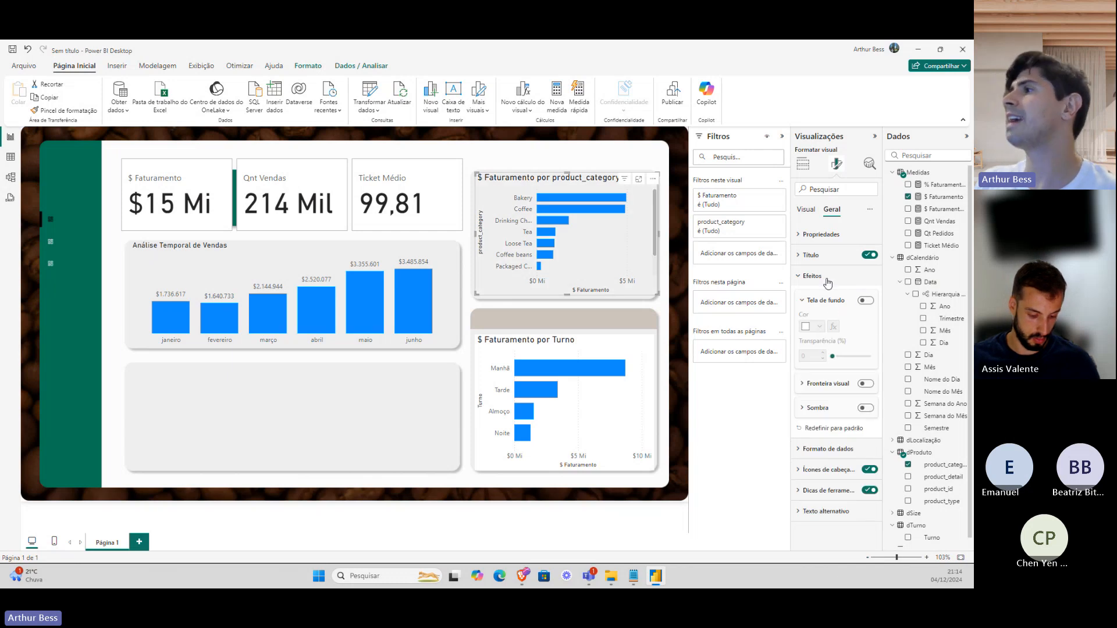
pyautogui.click(827, 277)
pyautogui.click(830, 259)
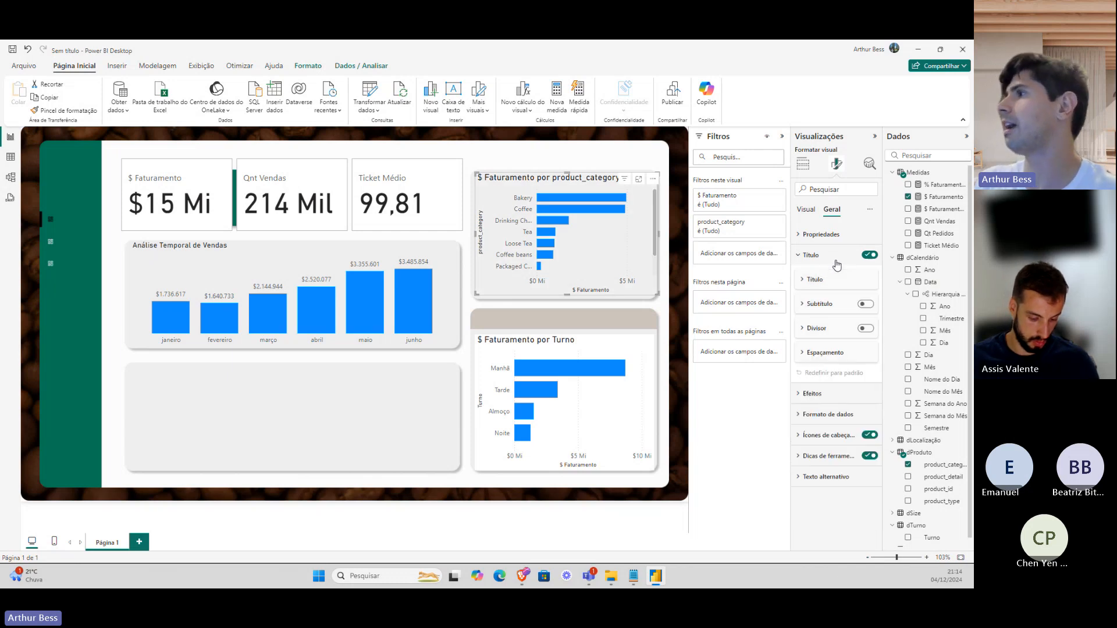
pyautogui.click(833, 278)
pyautogui.click(837, 303)
pyautogui.hotkey('ctrl', 'a')
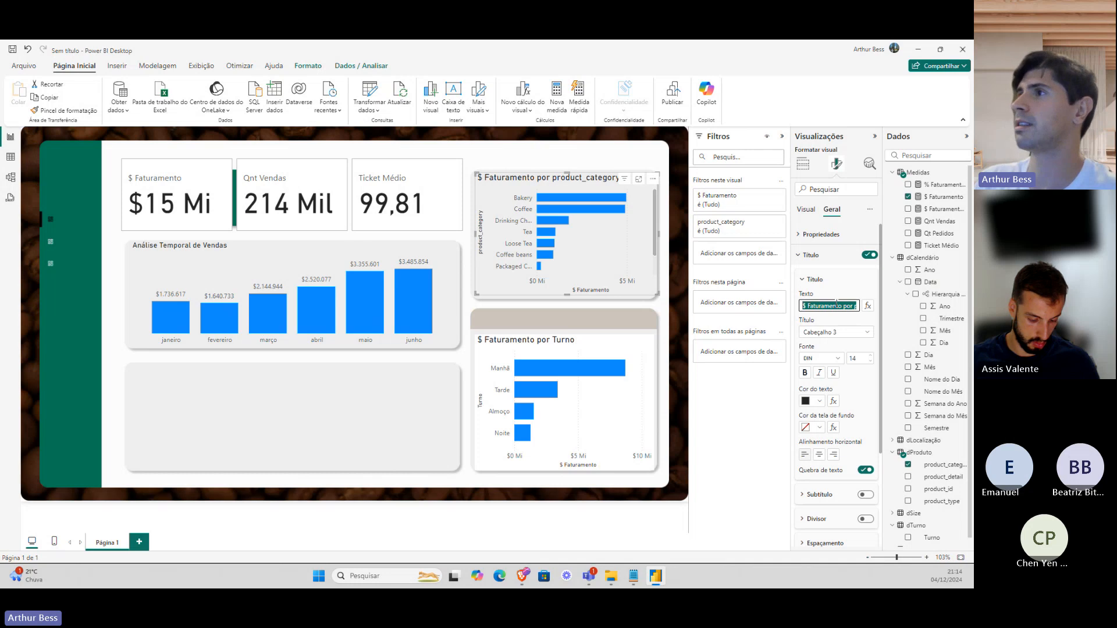
pyautogui.write('Faturament')
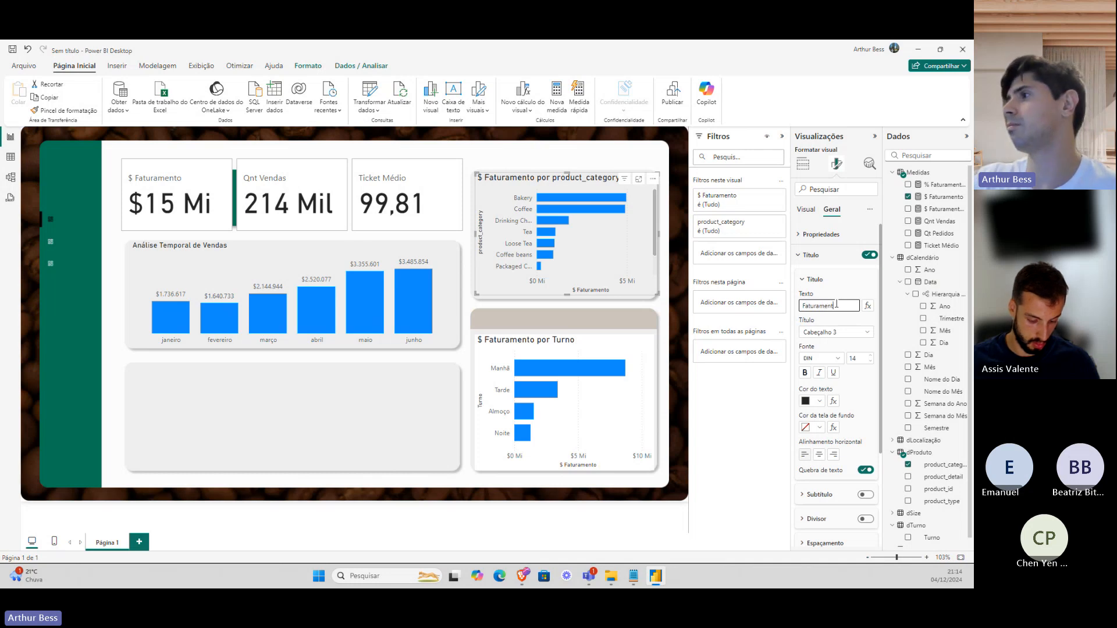
pyautogui.write('o por Produto')
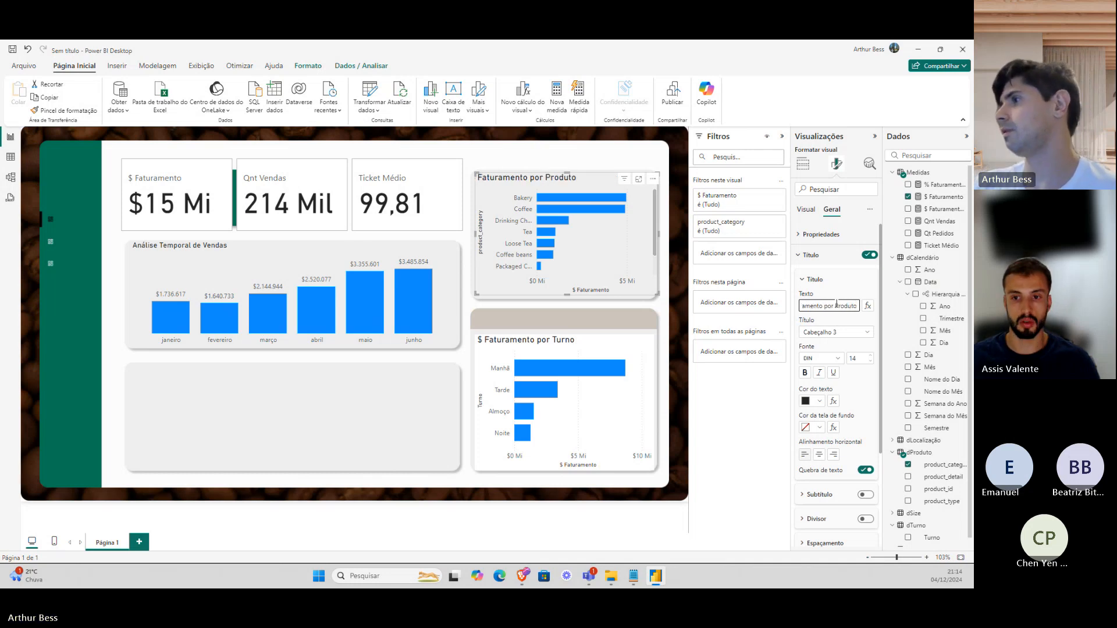
pyautogui.doubleClick(855, 357)
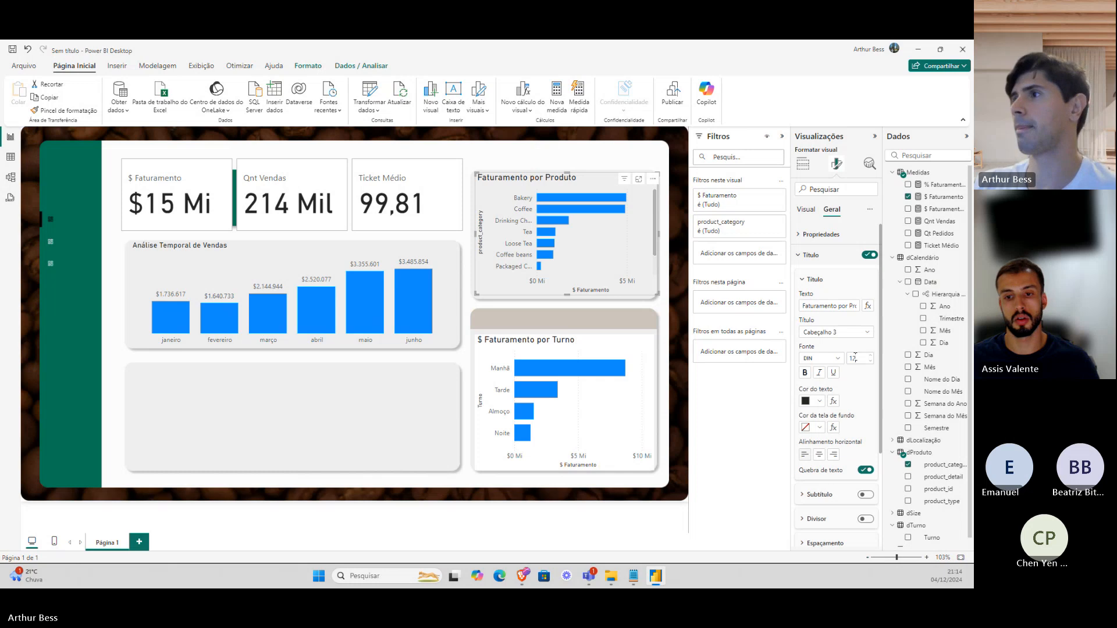
pyautogui.click(564, 356)
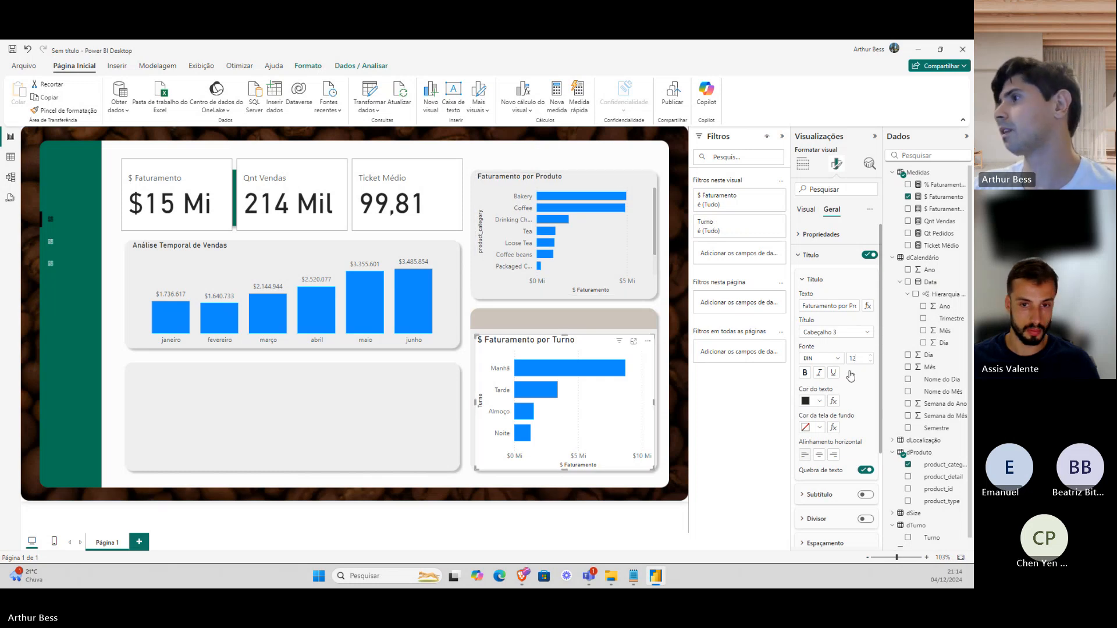
# Retitle the shift chart 'Faturamento por Turno' with a size-12 title.
pyautogui.tripleClick(838, 306)
pyautogui.write('Fa')
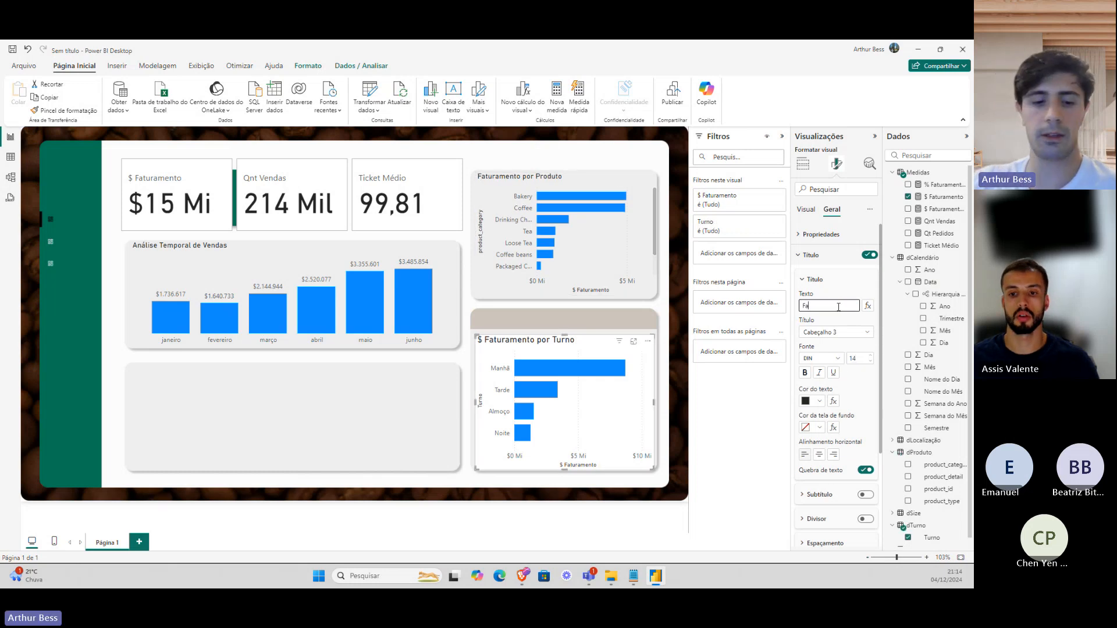
pyautogui.write('turamento por T')
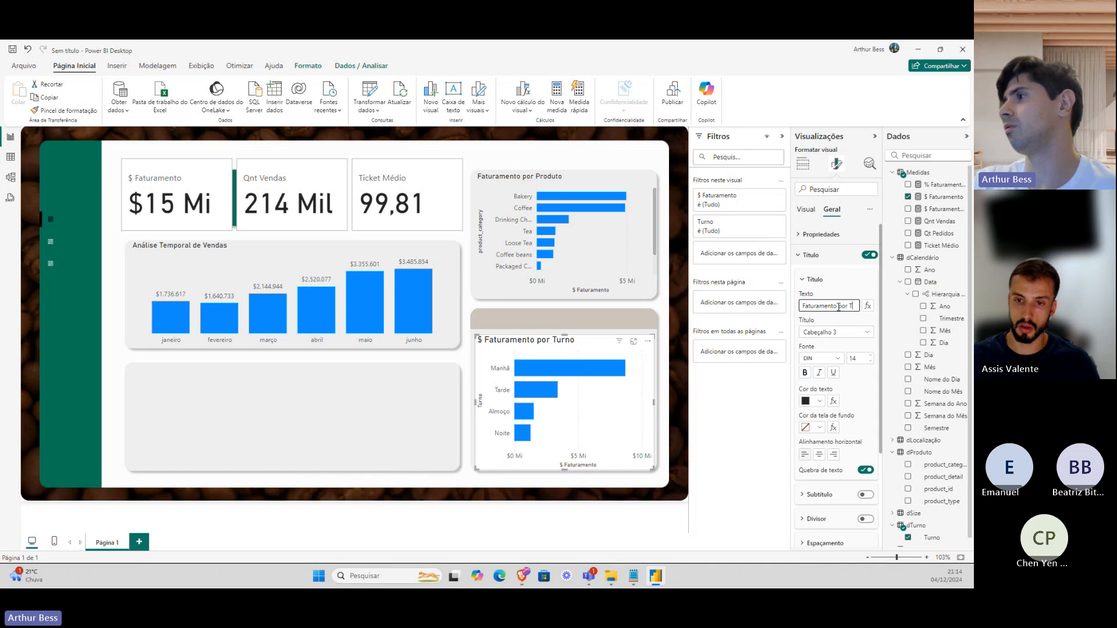
pyautogui.write('urno')
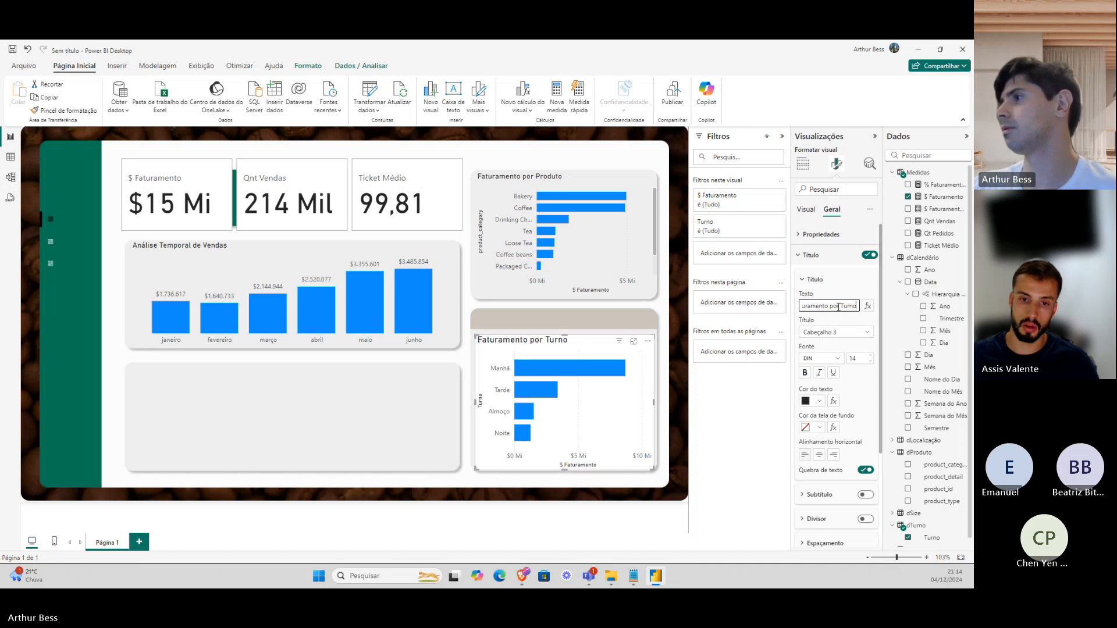
pyautogui.click(853, 359)
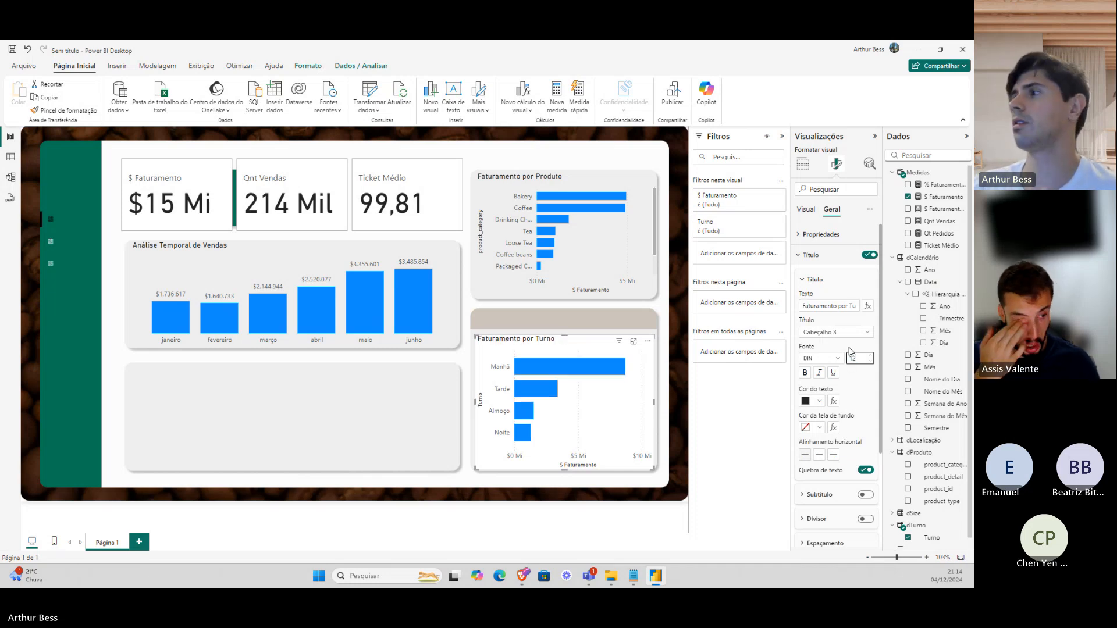
pyautogui.click(331, 172)
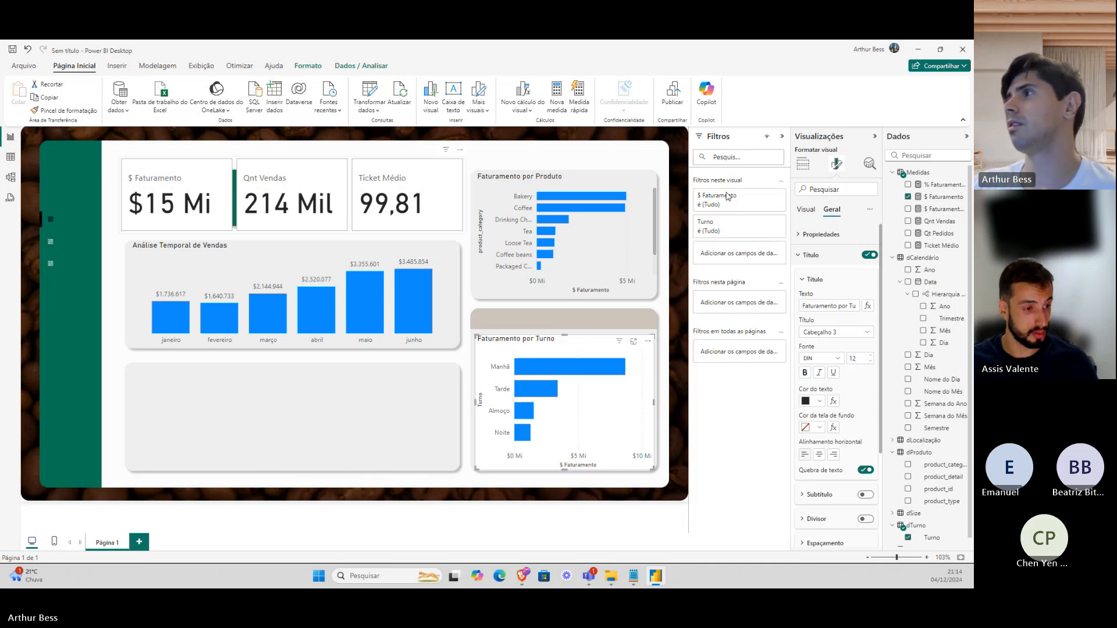
# Switch off the KPI cards' background, leaving the card borders off.
pyautogui.click(804, 165)
pyautogui.click(836, 165)
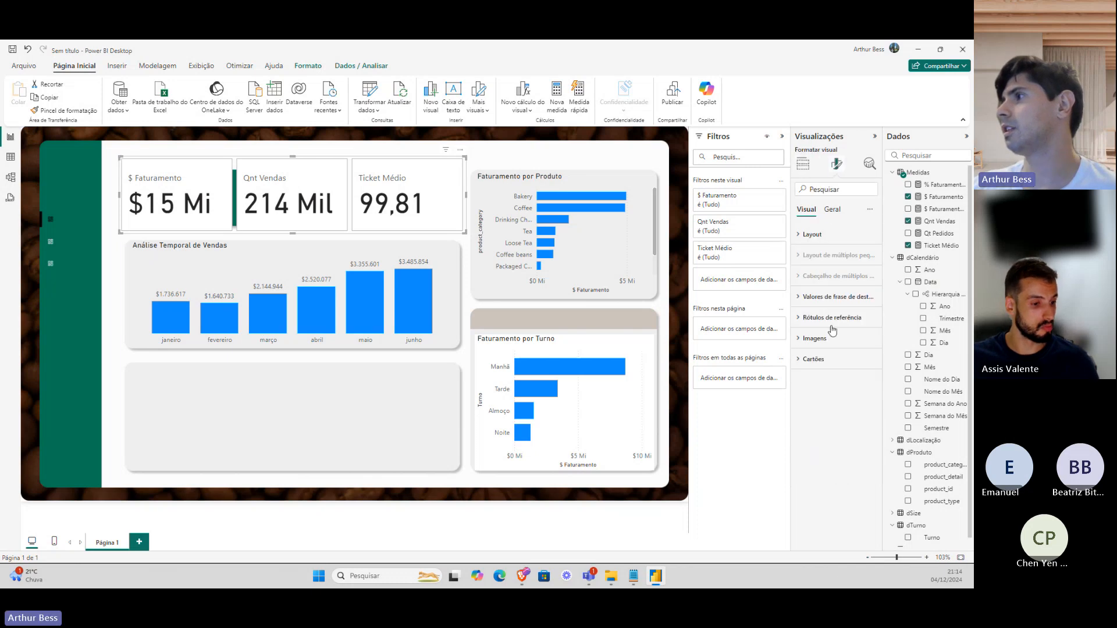
pyautogui.click(836, 359)
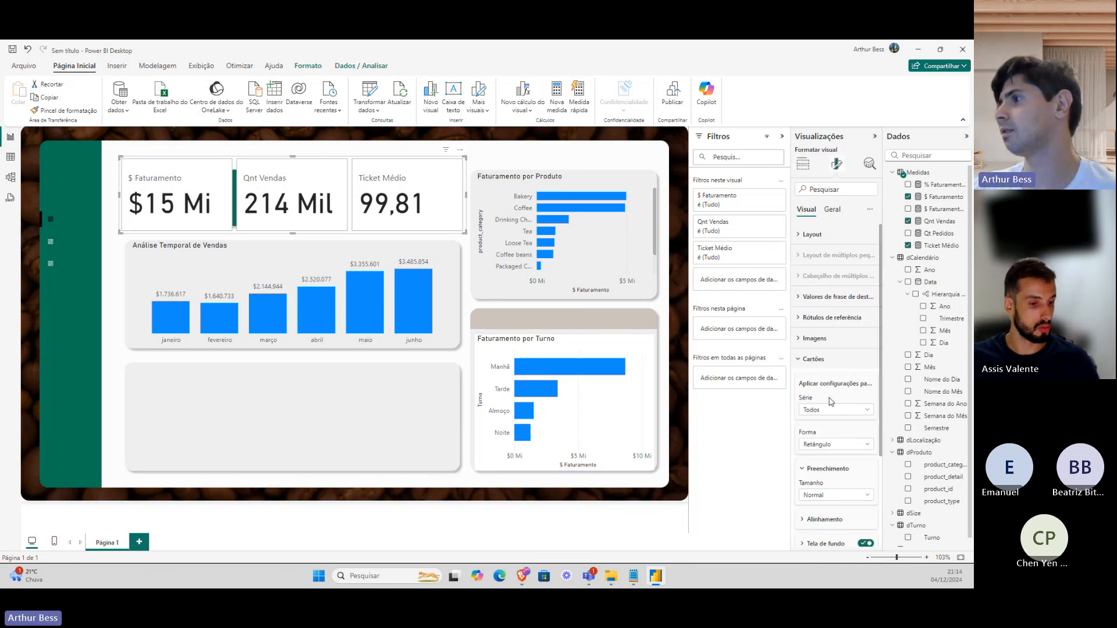
pyautogui.scroll(-3, 831, 401)
pyautogui.click(865, 442)
pyautogui.click(865, 467)
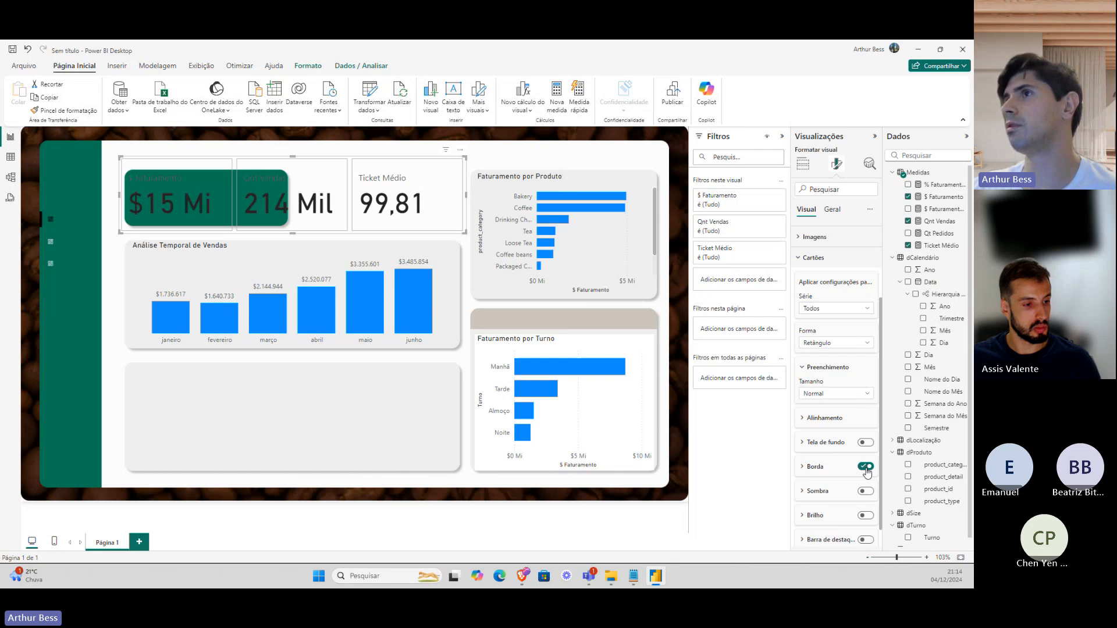
pyautogui.click(866, 468)
pyautogui.scroll(3, 827, 395)
# Make the card values white at size 20 and narrow the card to fit them.
pyautogui.click(820, 302)
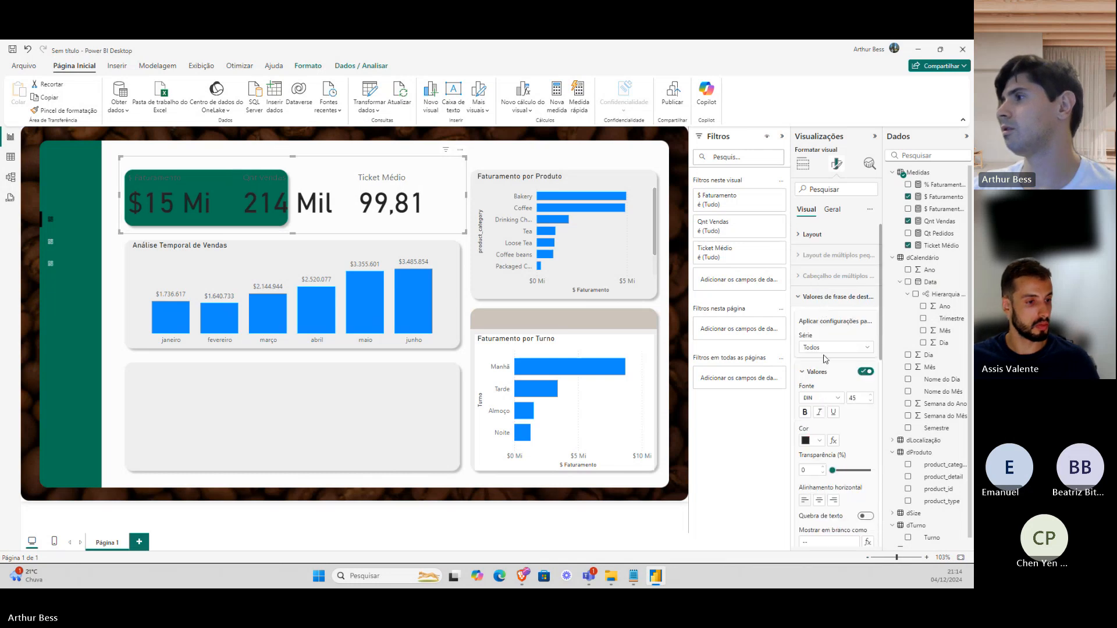
pyautogui.write('20')
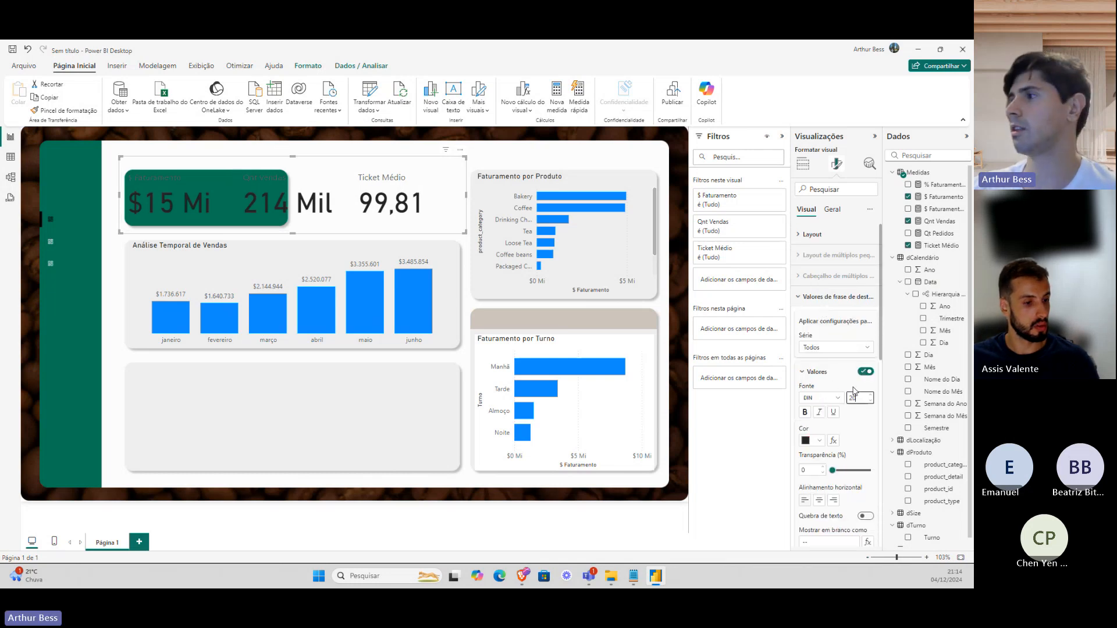
pyautogui.press('Return')
pyautogui.click(817, 440)
pyautogui.click(814, 404)
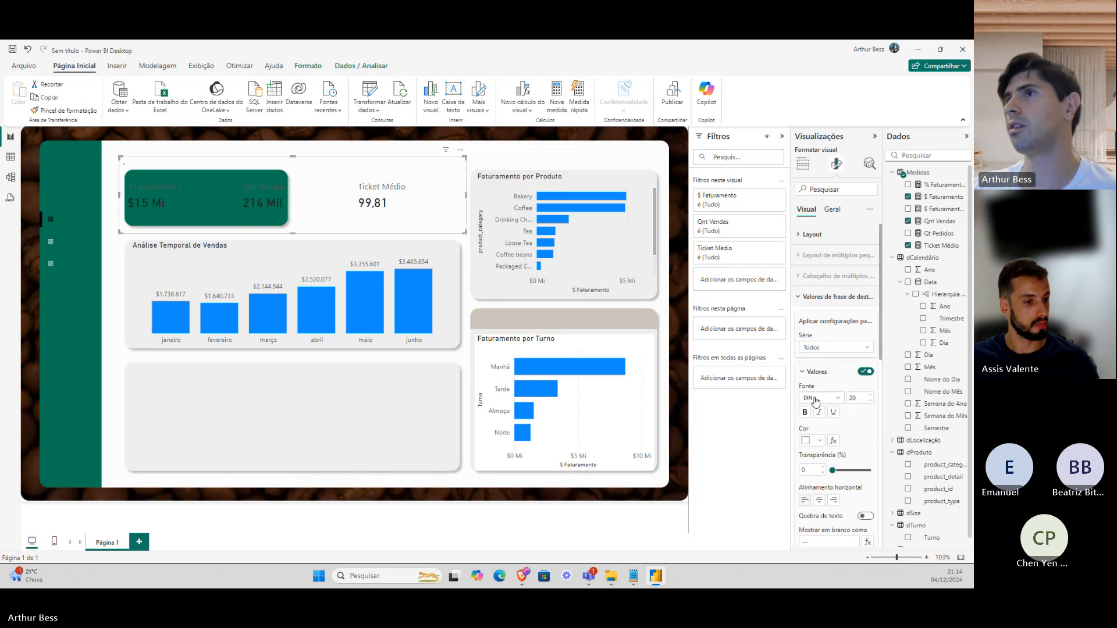
pyautogui.moveTo(466, 195); pyautogui.dragTo(282, 196)
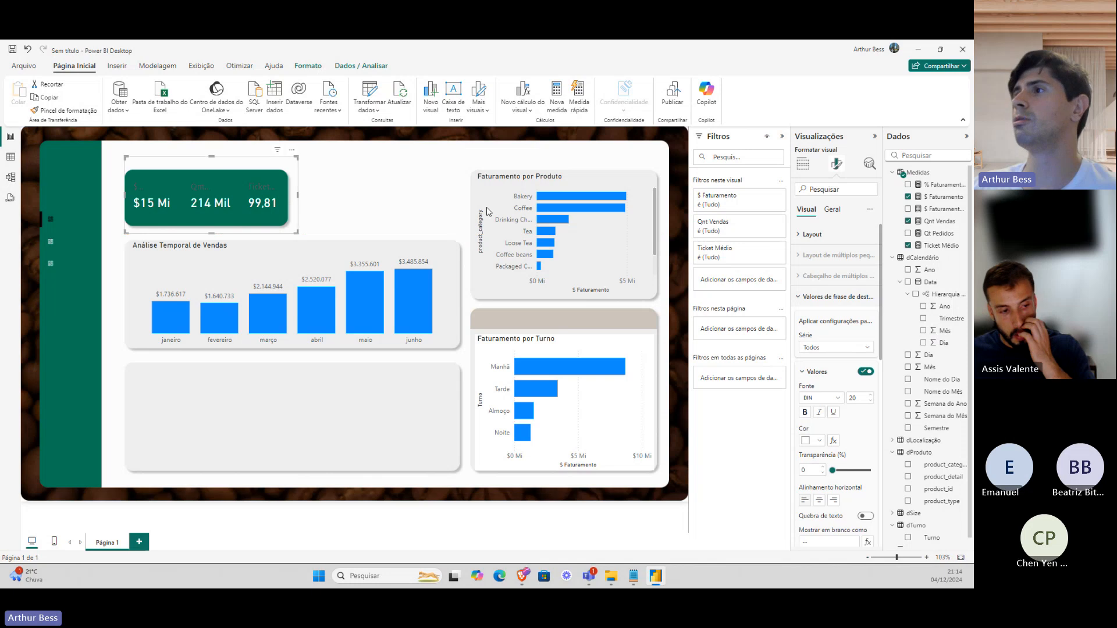
pyautogui.click(565, 351)
# Make the shift chart's background transparent and show data labels on its bars.
pyautogui.click(832, 210)
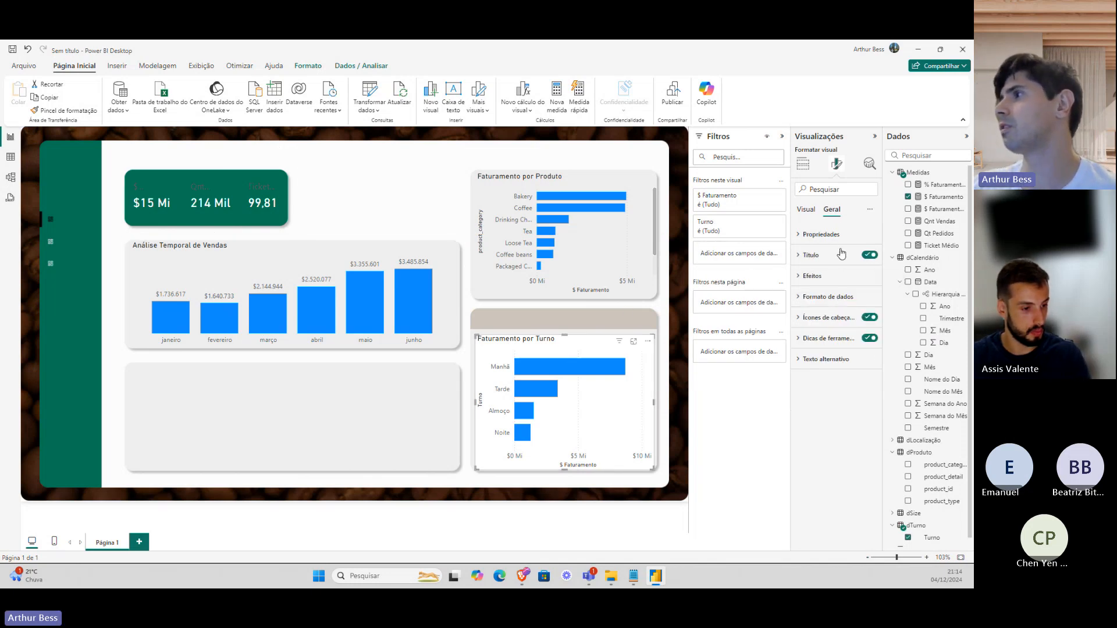
pyautogui.click(812, 275)
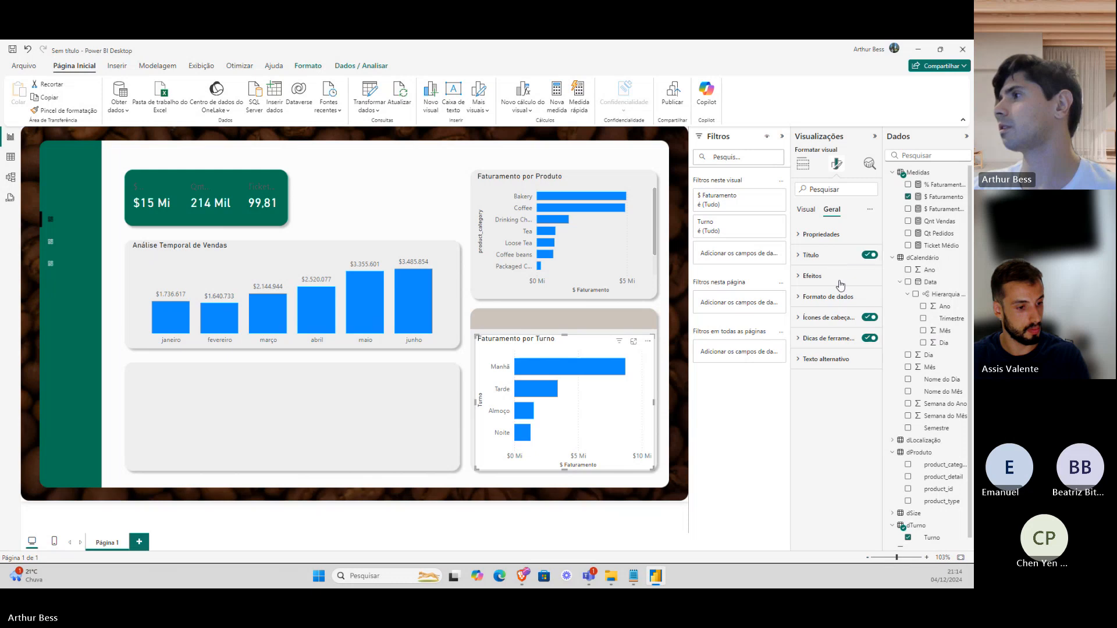
pyautogui.click(825, 300)
pyautogui.click(866, 300)
pyautogui.click(806, 210)
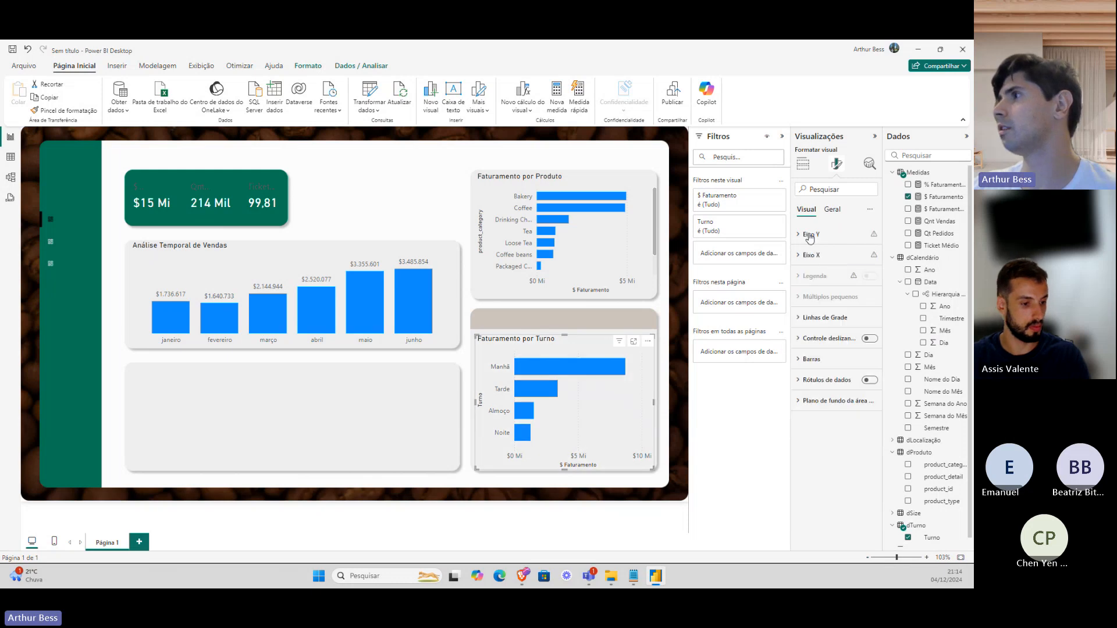
pyautogui.click(870, 380)
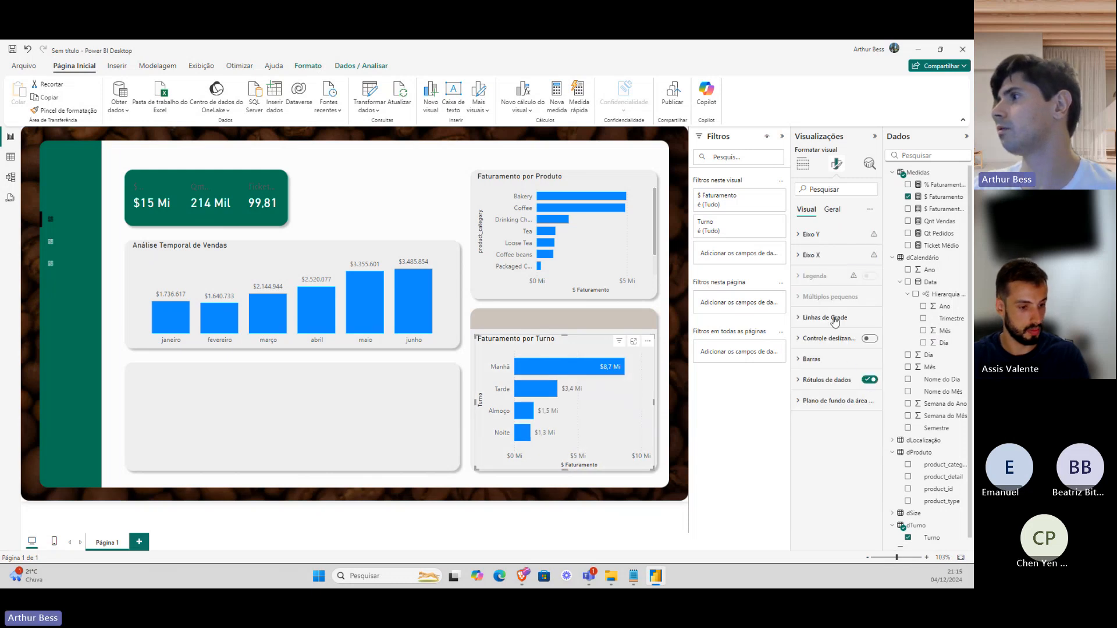
# Hide the shift chart's X-axis title and values and its Turno axis title.
pyautogui.click(827, 257)
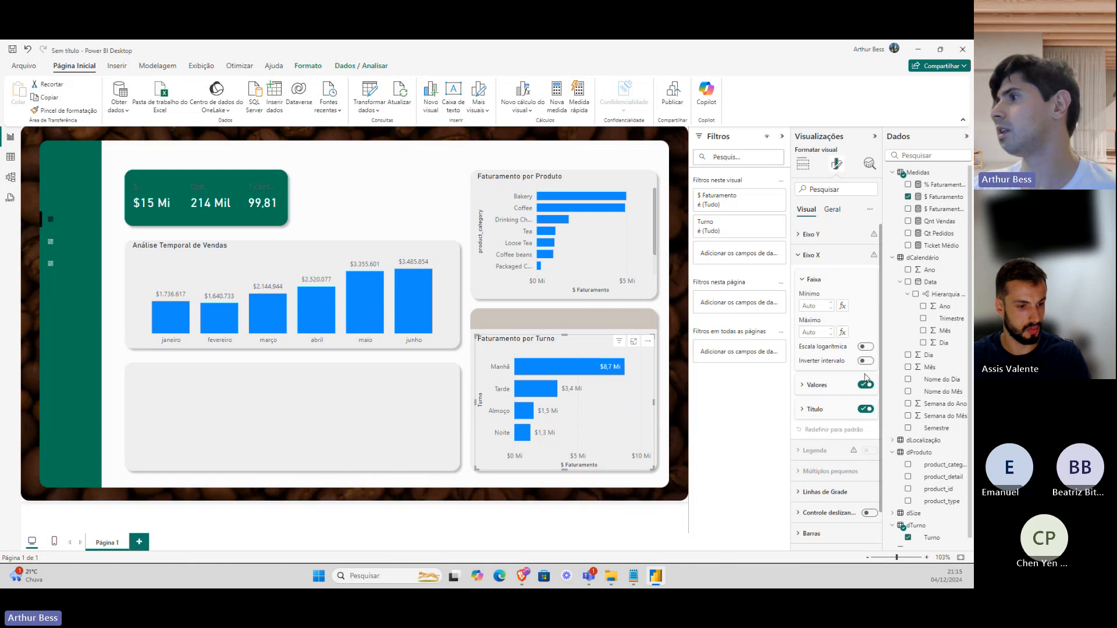
pyautogui.click(866, 409)
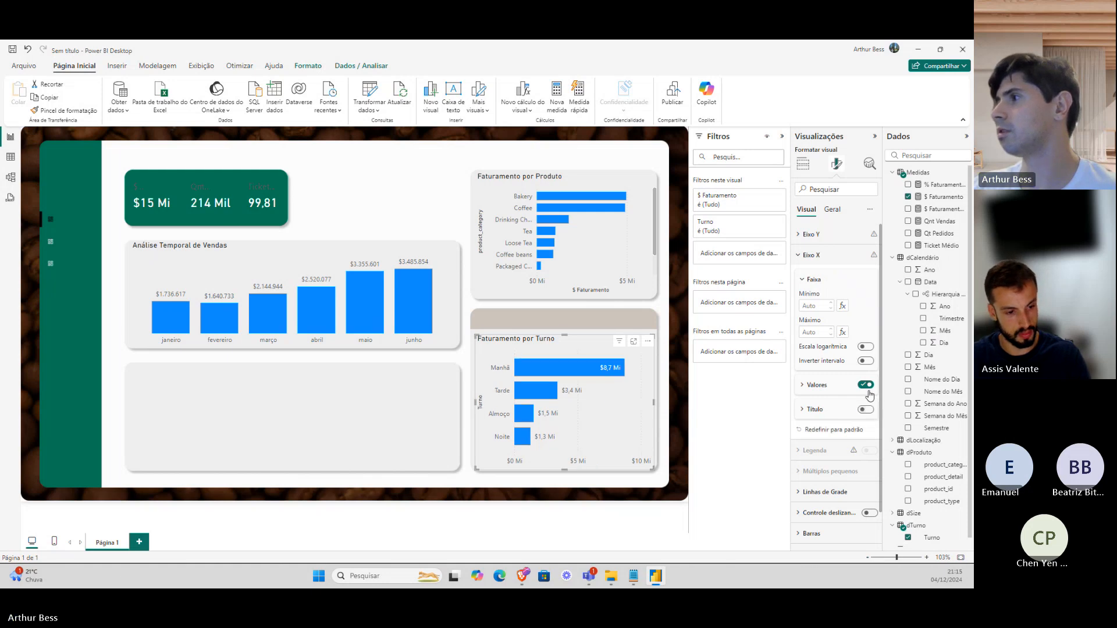
pyautogui.click(868, 386)
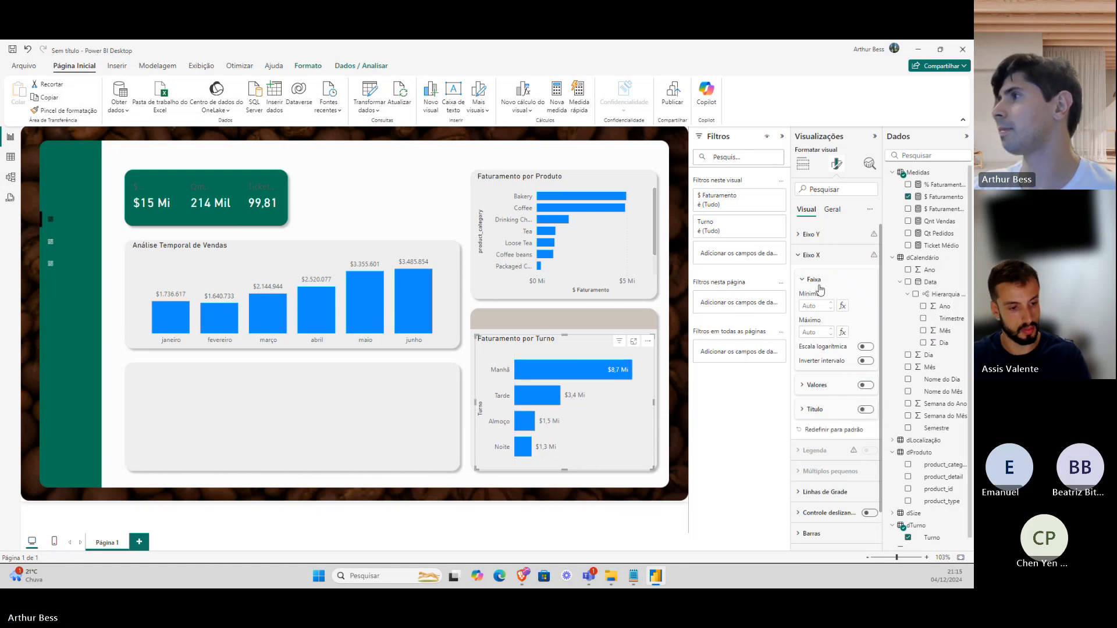
pyautogui.click(821, 256)
pyautogui.click(820, 235)
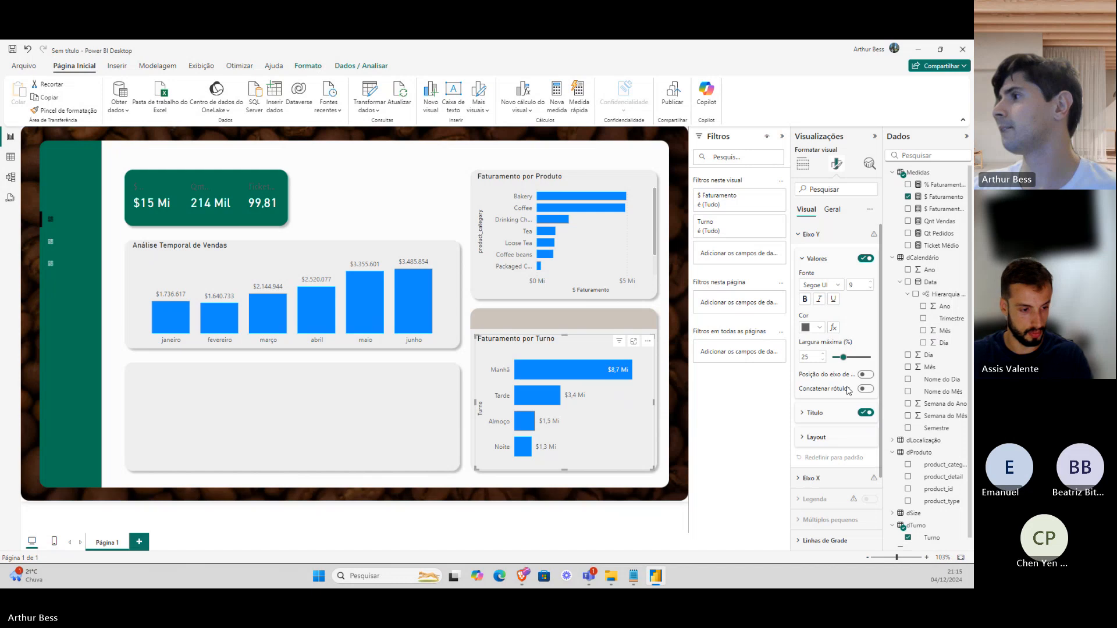
pyautogui.click(866, 412)
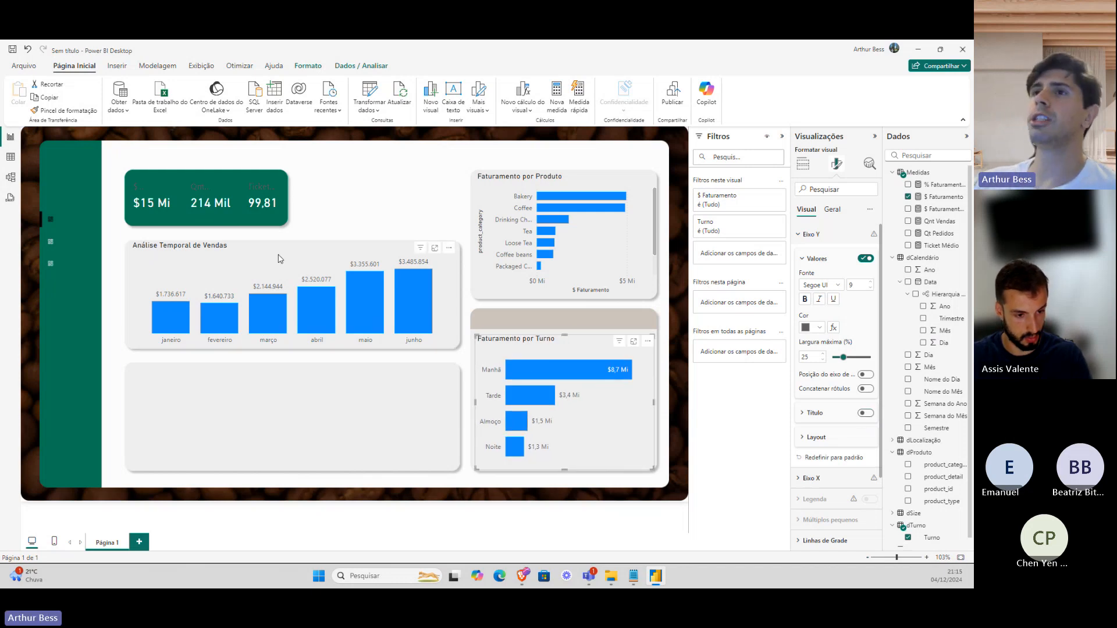
# Hide the Produto chart's product_category and X-axis titles.
pyautogui.click(569, 293)
pyautogui.click(865, 413)
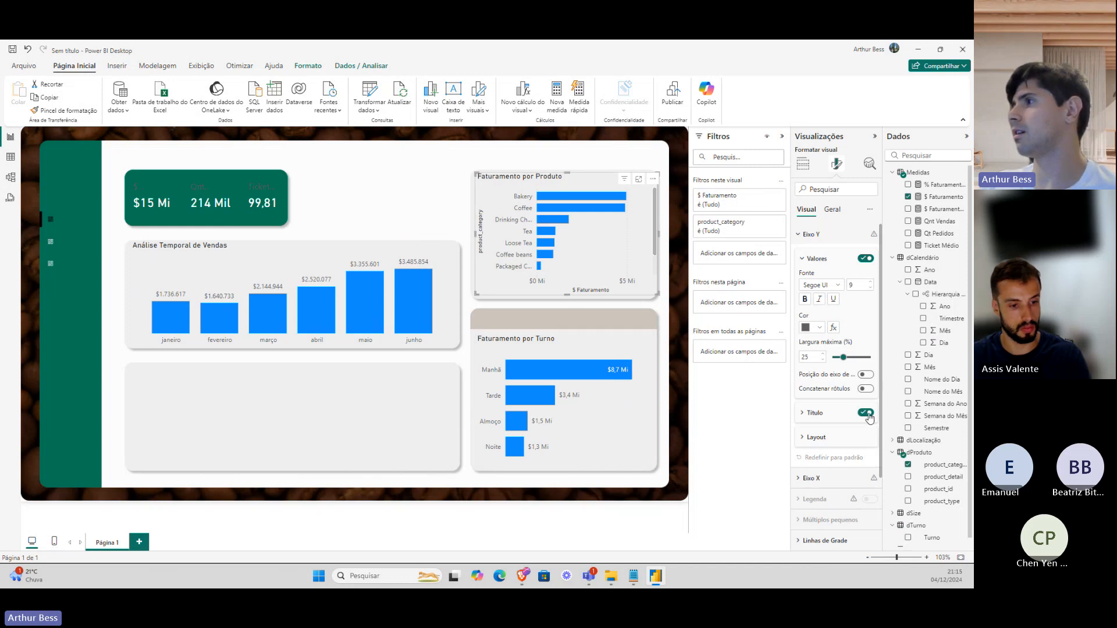
pyautogui.click(822, 239)
pyautogui.click(826, 256)
pyautogui.click(866, 410)
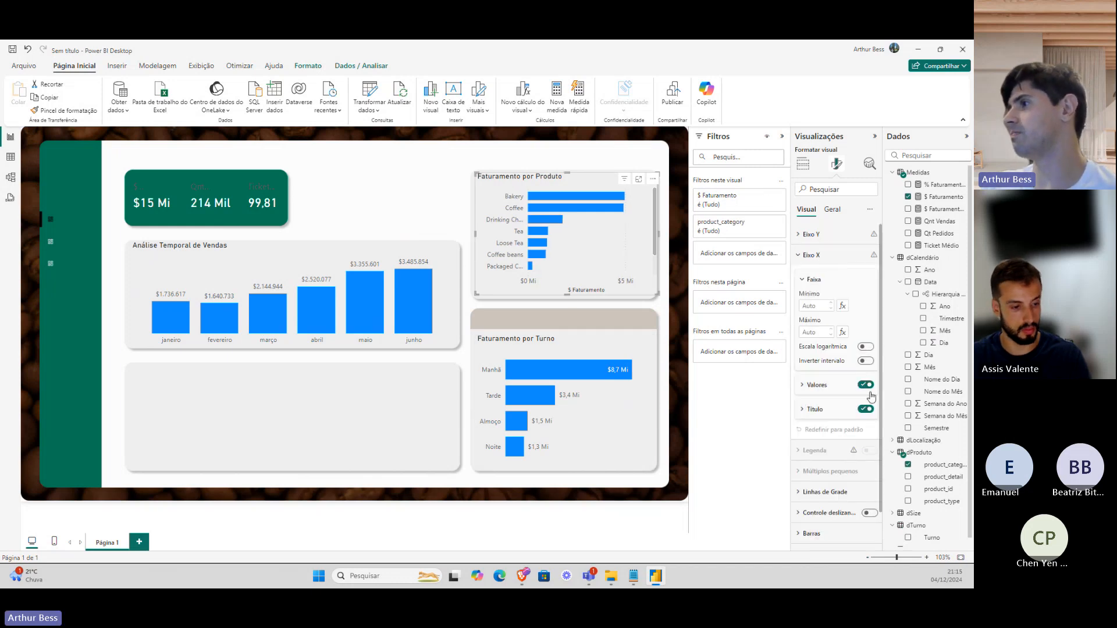
pyautogui.click(866, 410)
pyautogui.click(816, 256)
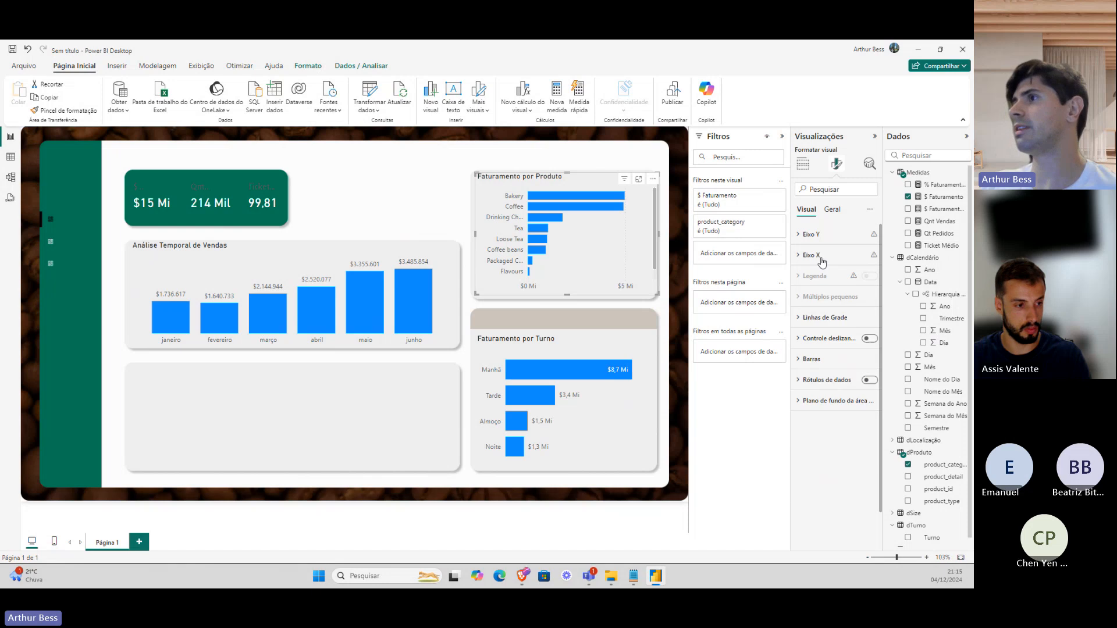
# Hide the Produto chart's $ Mi axis values and show data labels on its bars.
pyautogui.click(809, 256)
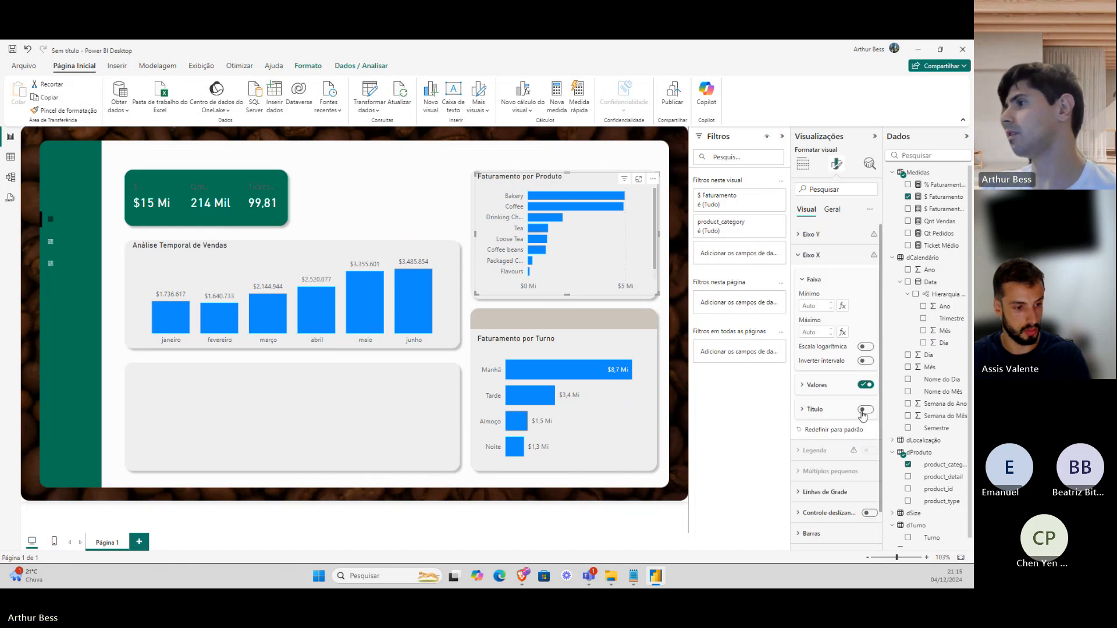
pyautogui.click(866, 385)
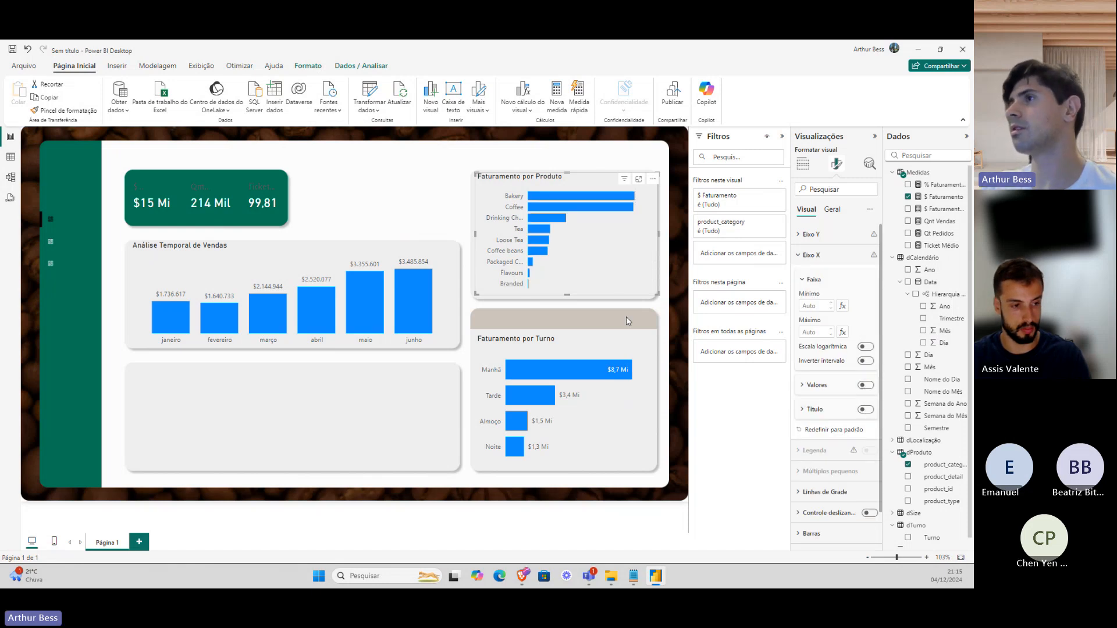
pyautogui.click(816, 257)
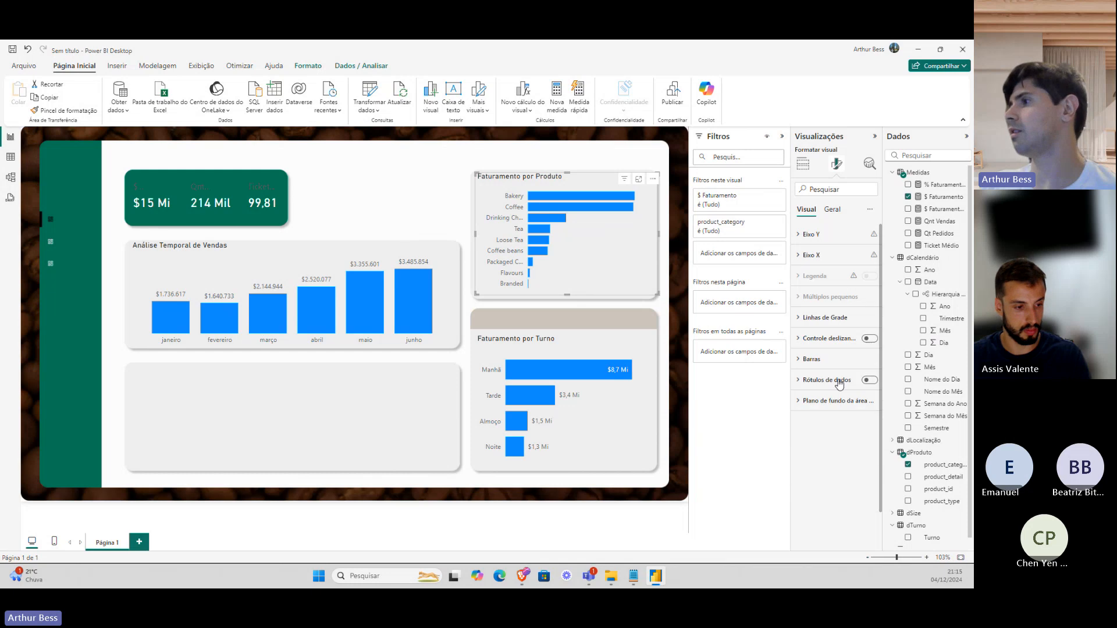
pyautogui.click(870, 379)
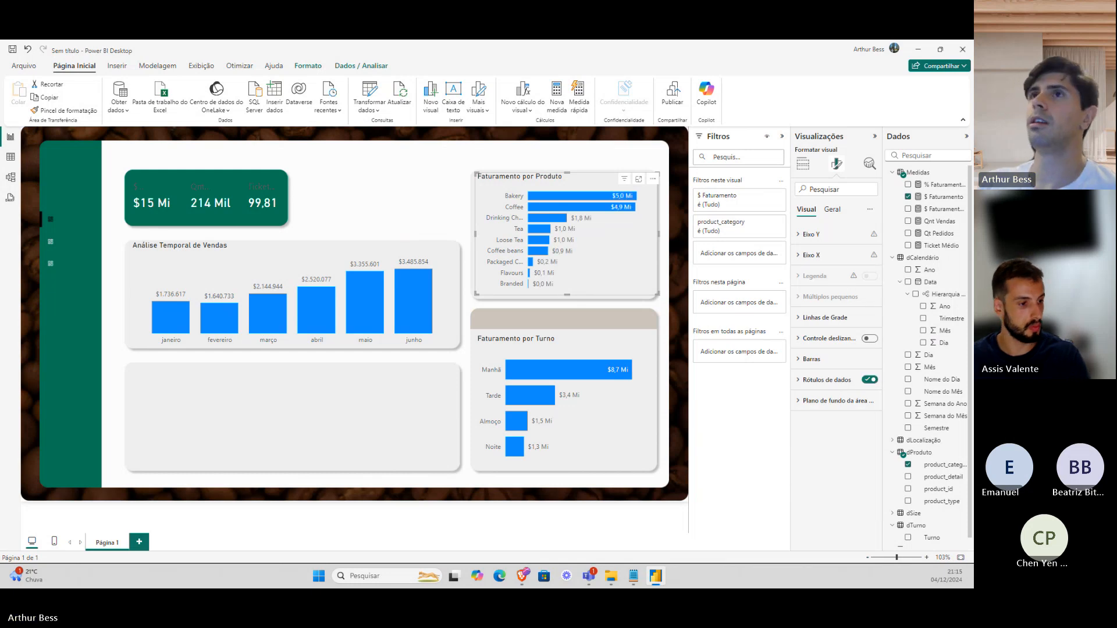
# Open the Options and settings page from the File menu, then close it.
pyautogui.click(36, 68)
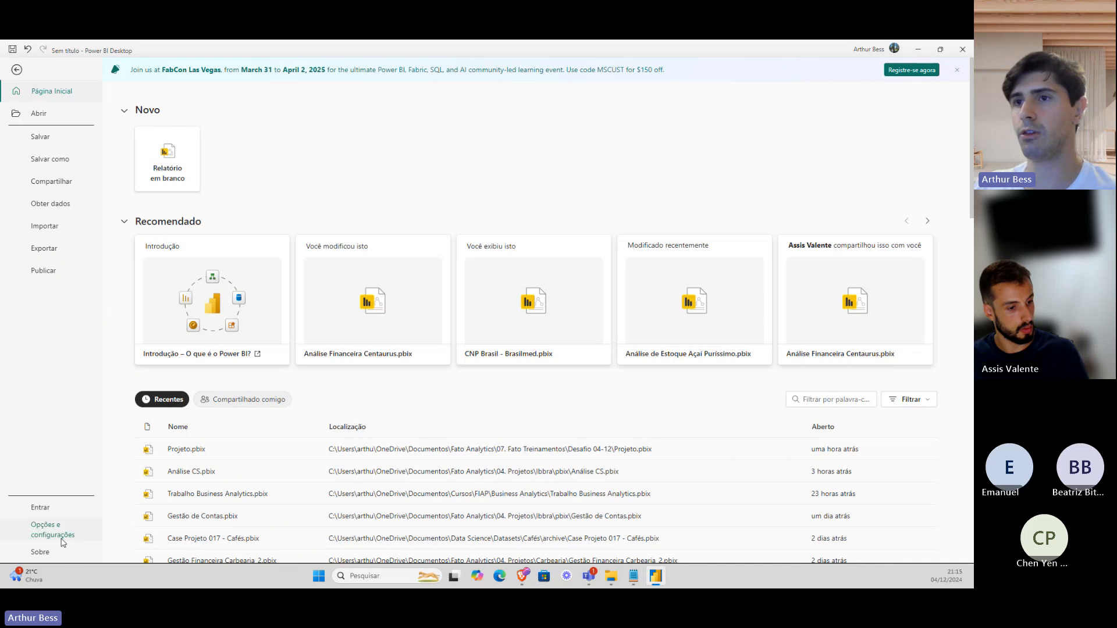
pyautogui.click(63, 540)
pyautogui.press('Escape')
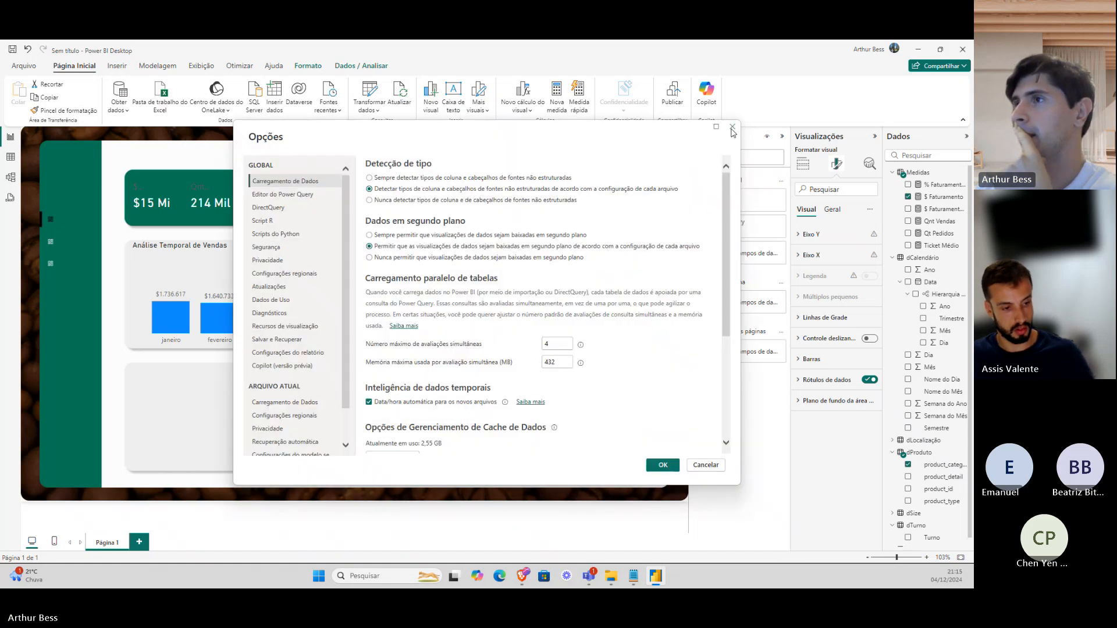
pyautogui.click(732, 127)
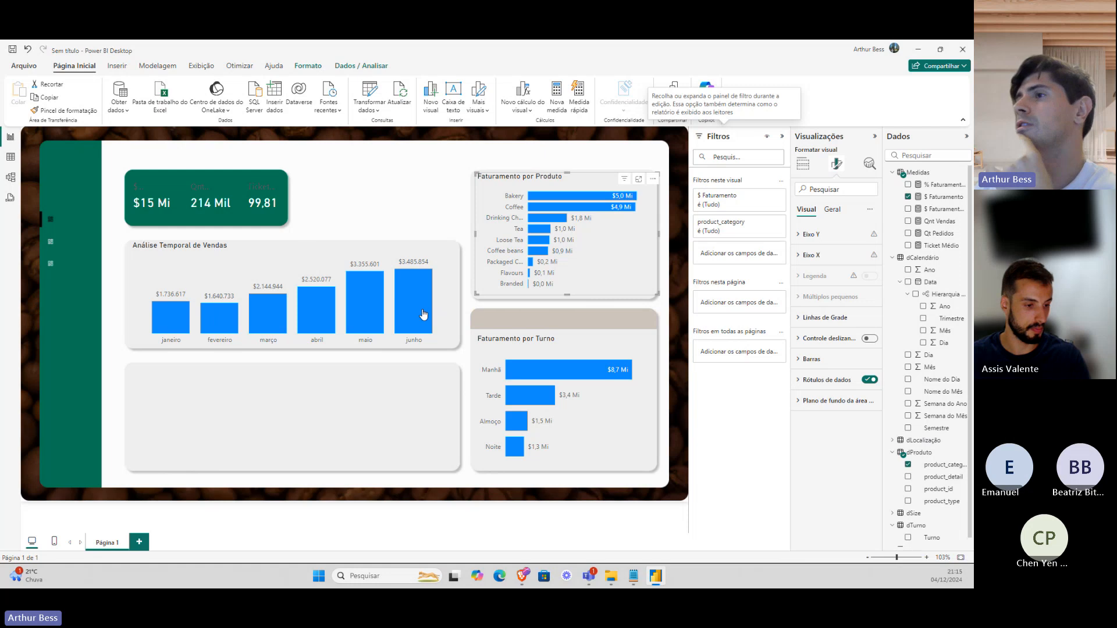
# Cross-filter the dashboard to June, then clear the selection.
pyautogui.click(420, 308)
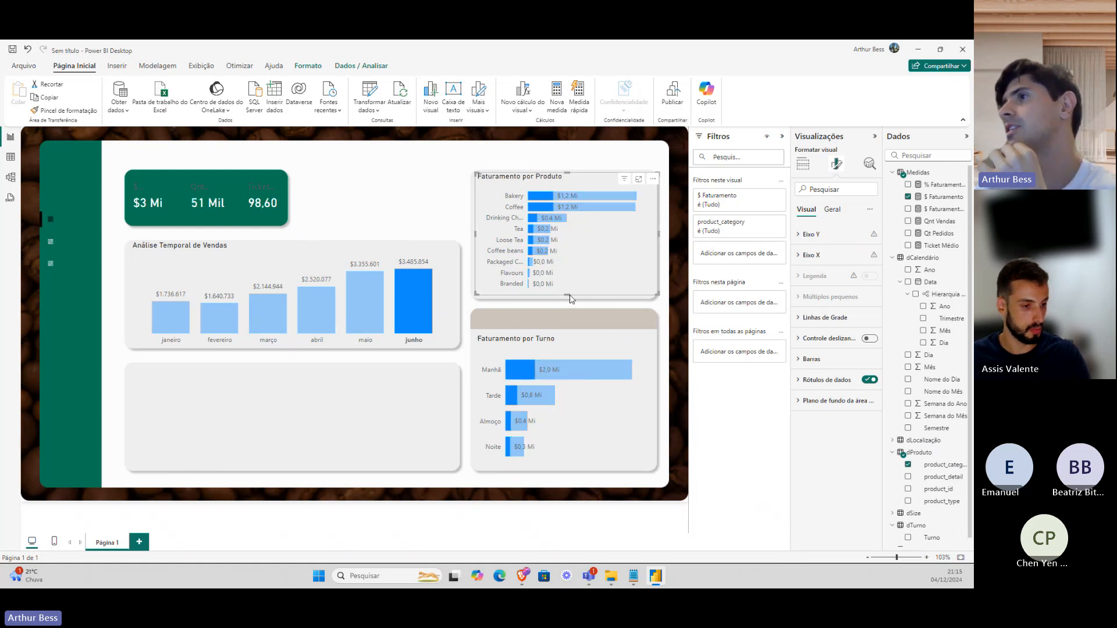
pyautogui.moveTo(406, 290)
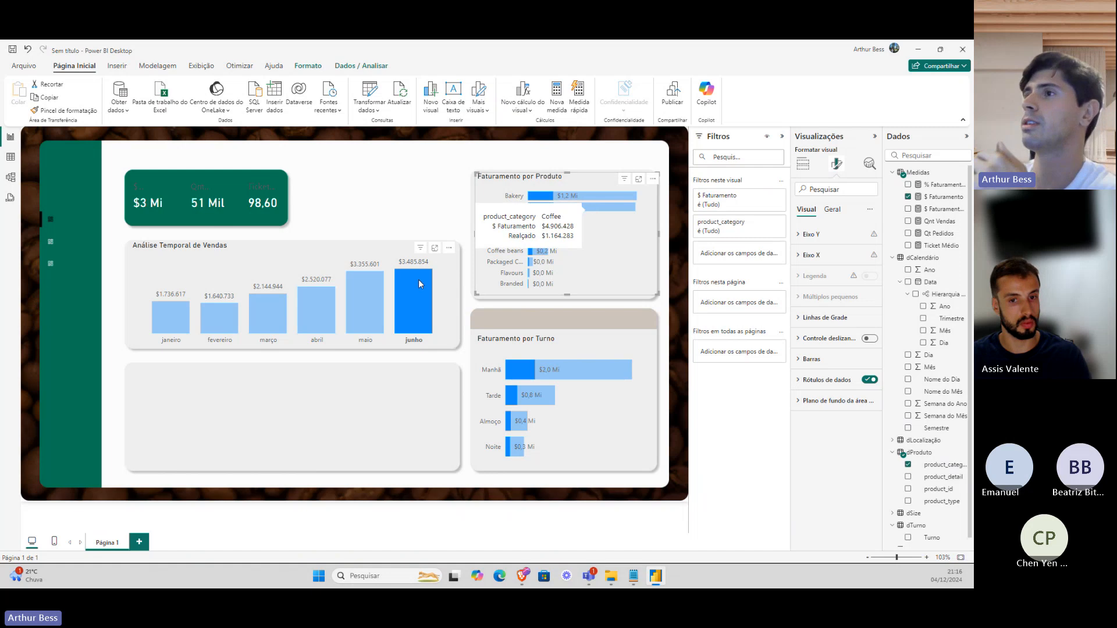
pyautogui.click(419, 284)
# Turn on the current report's setting so visuals cross-filter rather than cross-highlight by default.
pyautogui.click(32, 67)
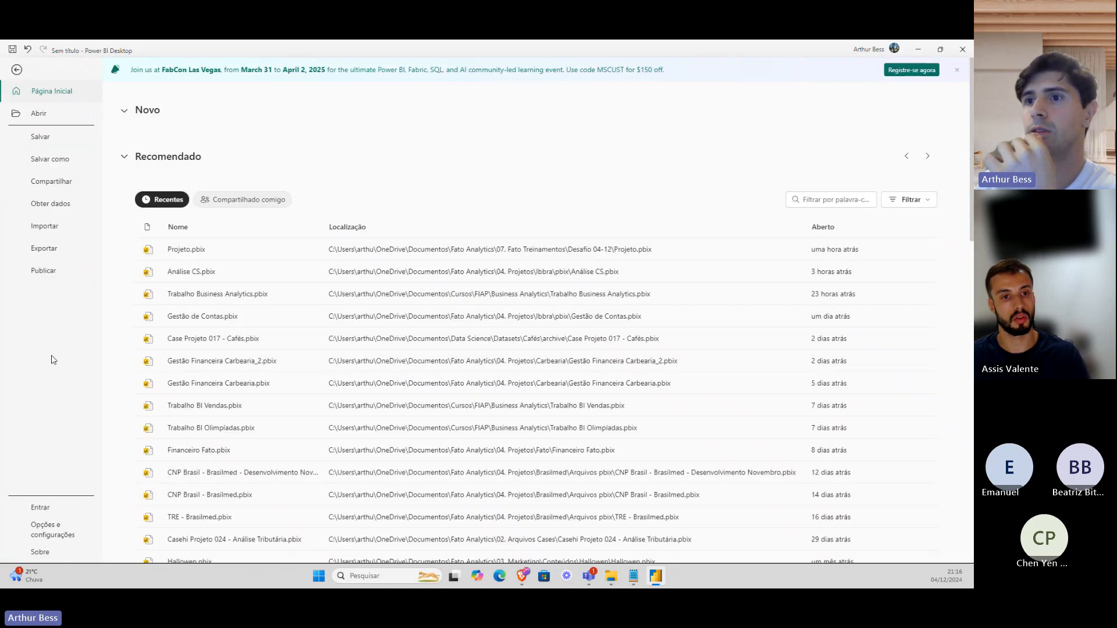
pyautogui.click(52, 530)
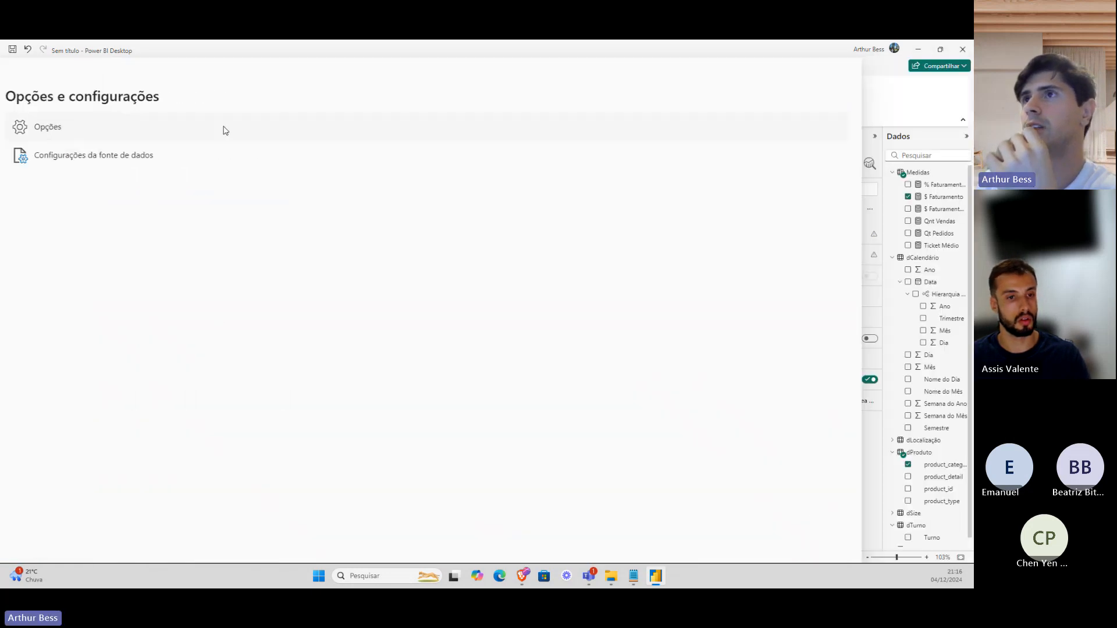
pyautogui.press('Escape')
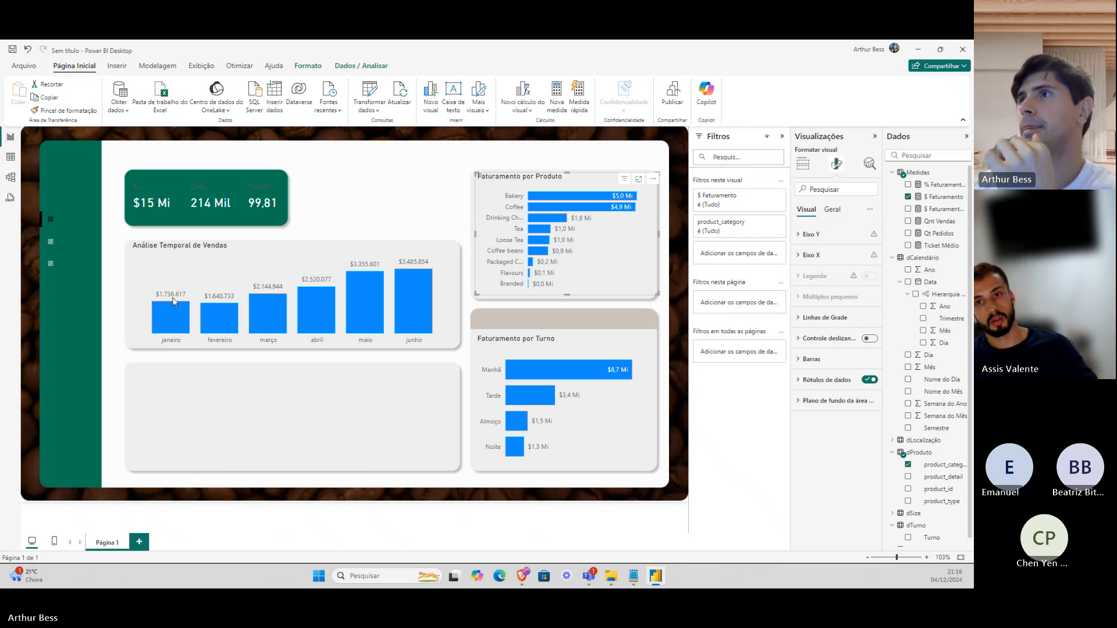
pyautogui.scroll(-5, 291, 314)
pyautogui.click(308, 442)
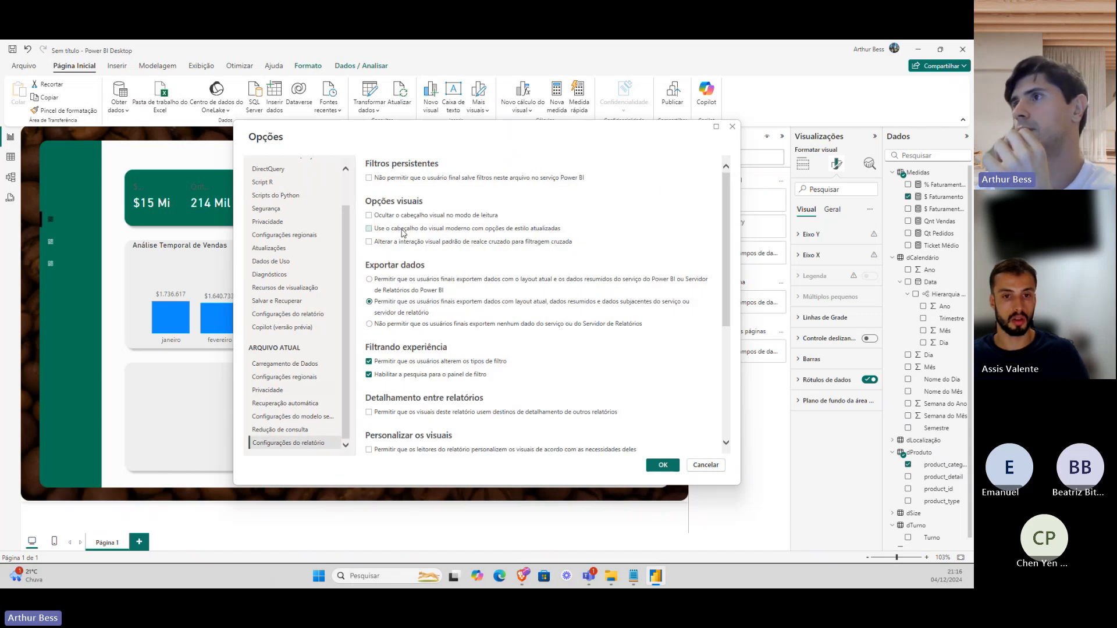
pyautogui.click(436, 242)
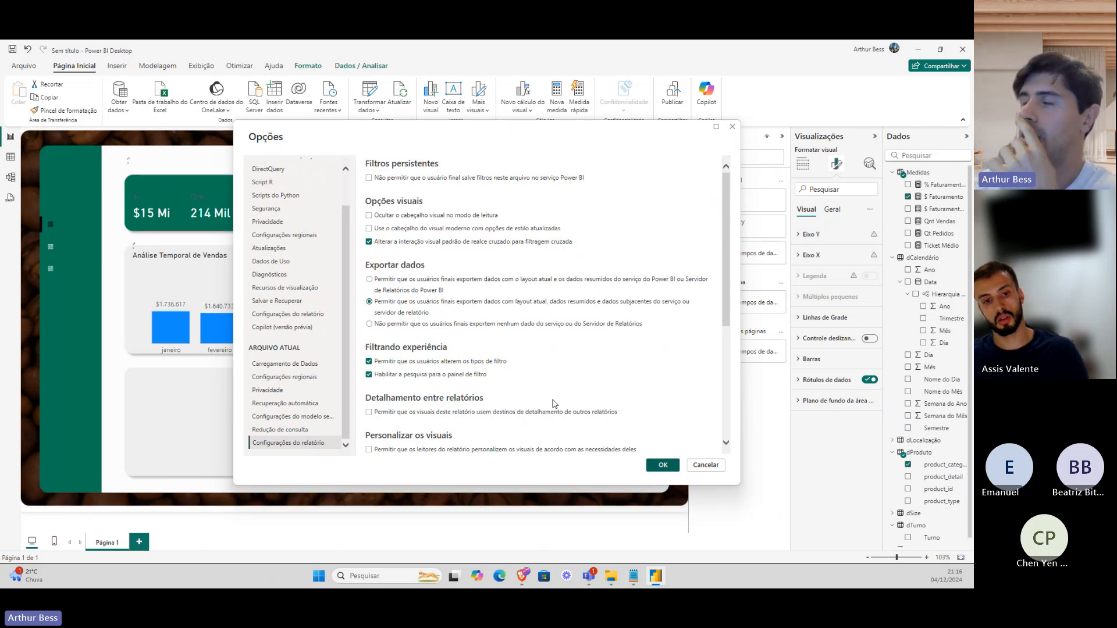
pyautogui.click(657, 465)
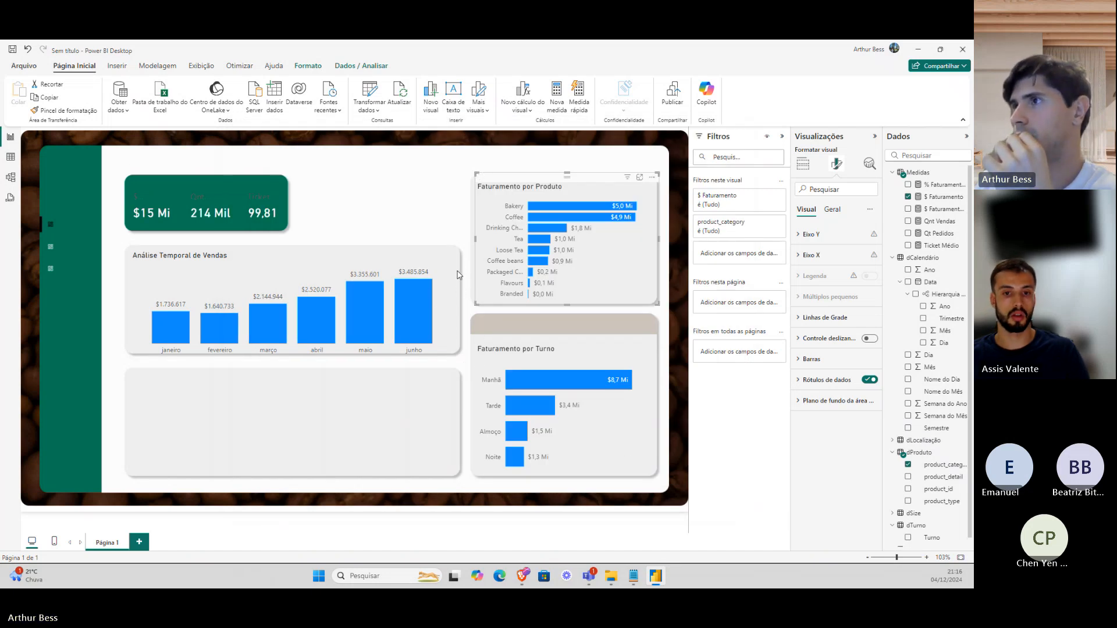
# Test filtering on the junho and Manhã bars, nudge the product chart's top edge, and select the KPI card.
pyautogui.click(421, 306)
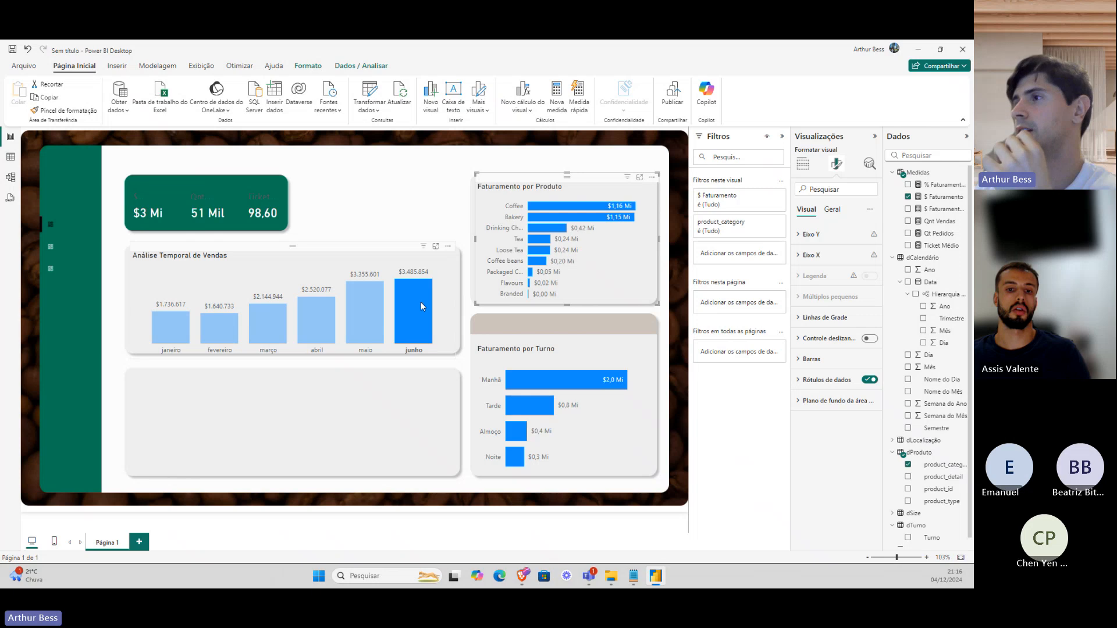
pyautogui.click(425, 324)
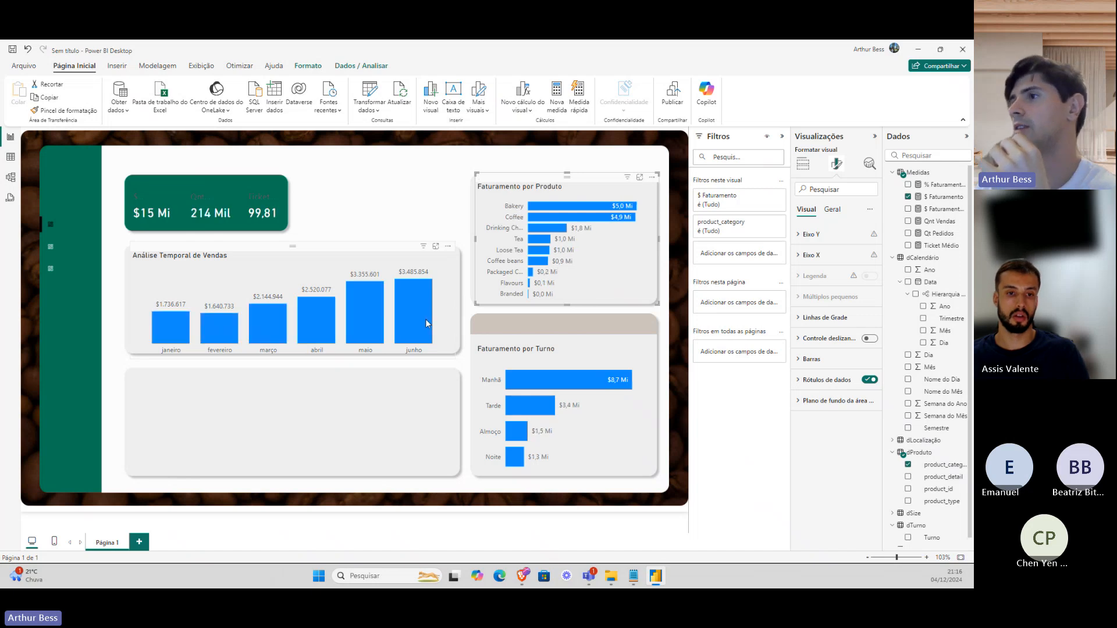
pyautogui.click(521, 384)
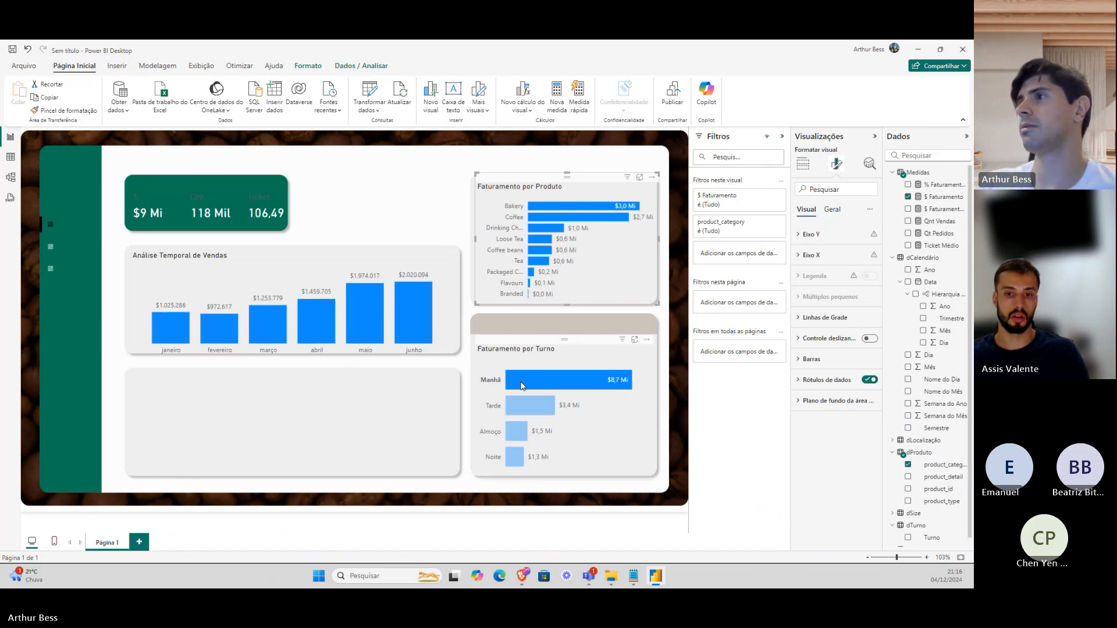
pyautogui.click(521, 385)
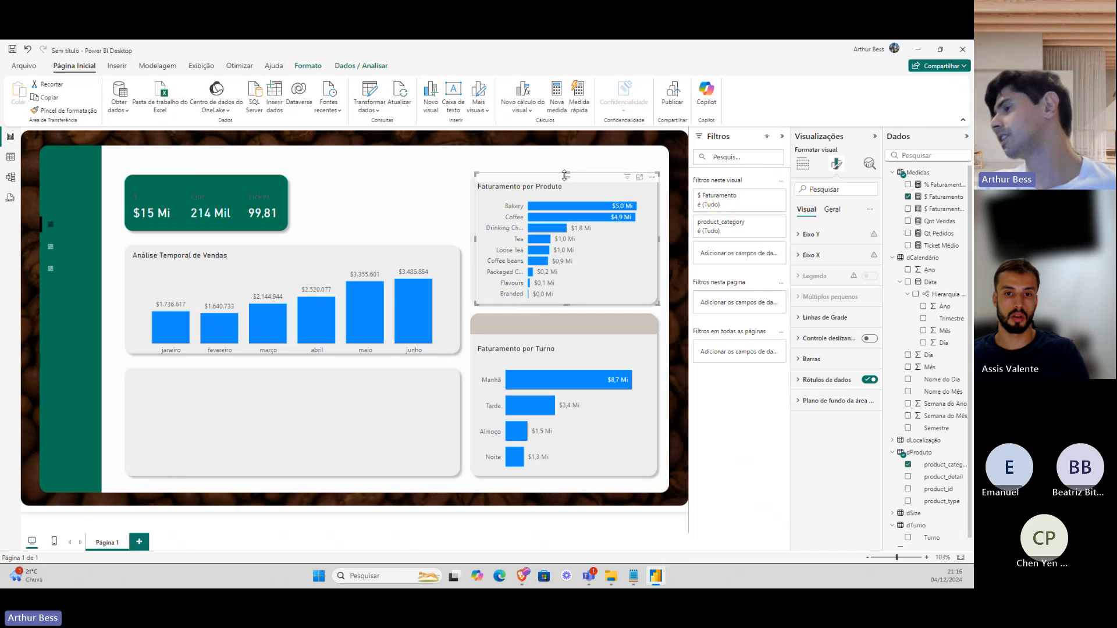
pyautogui.moveTo(564, 175); pyautogui.dragTo(567, 176)
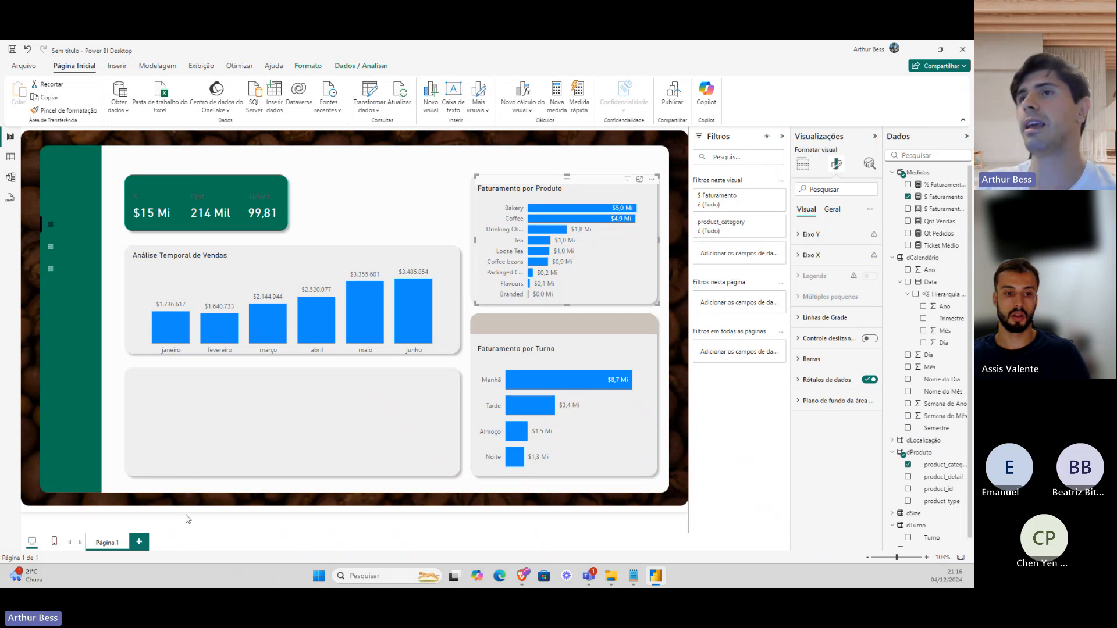
pyautogui.click(248, 214)
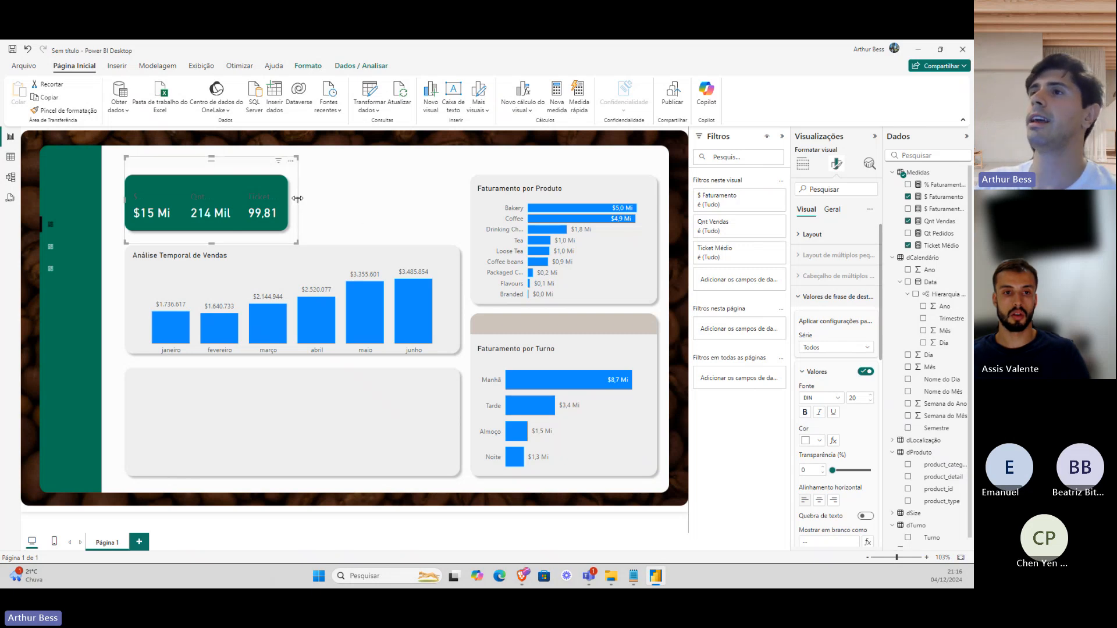
# Widen the KPI card rightward, then show the Faturamento por Produto chart's fields in Build visual.
pyautogui.moveTo(298, 200); pyautogui.dragTo(324, 201)
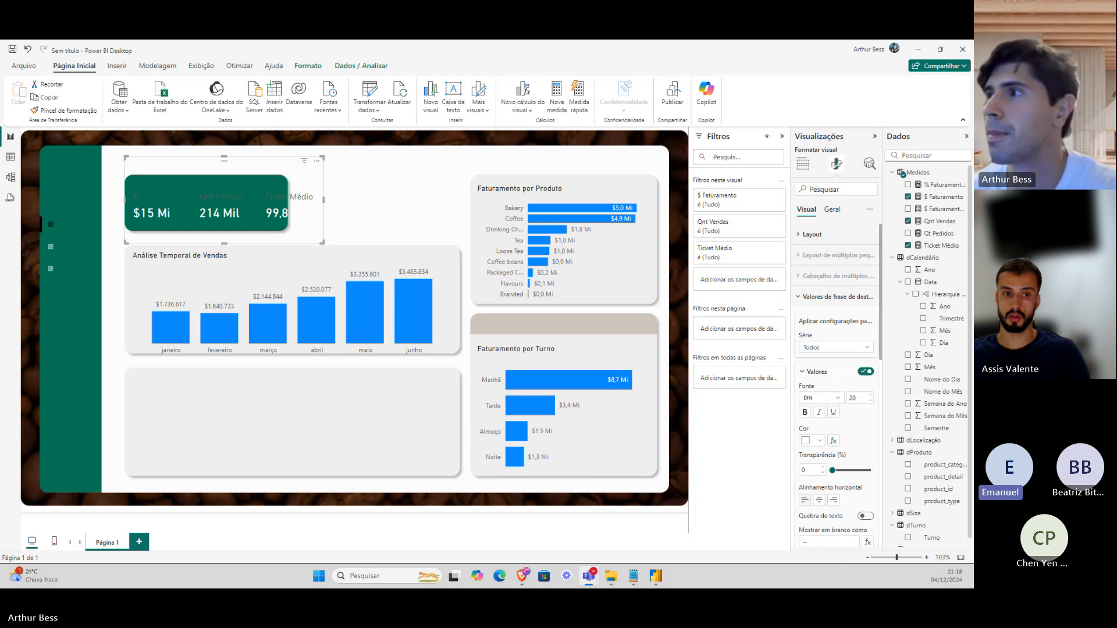
pyautogui.click(490, 214)
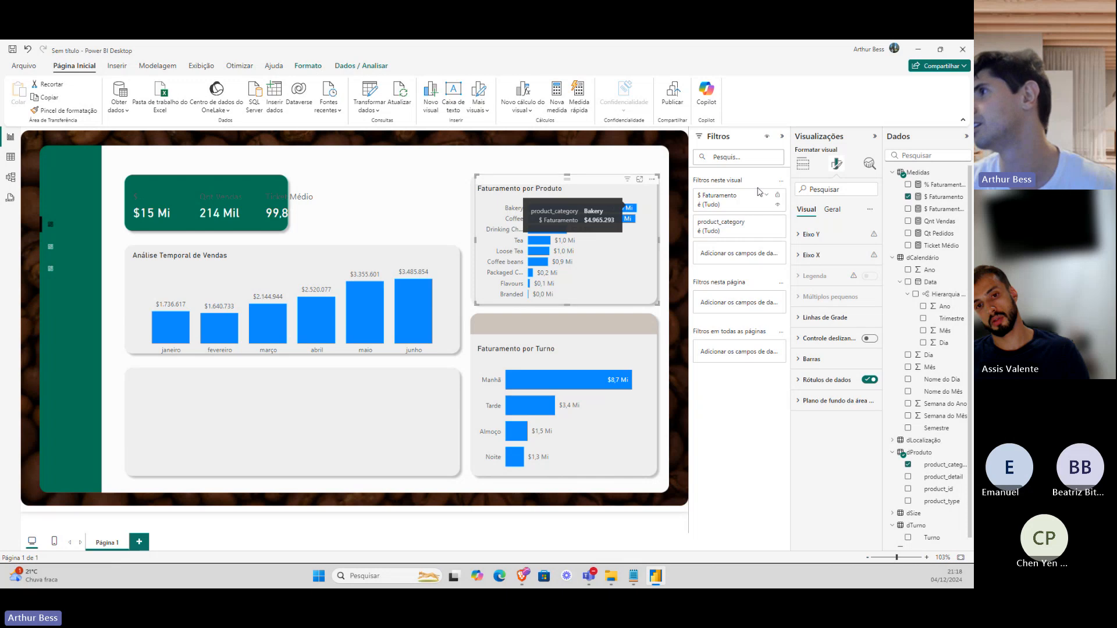
pyautogui.click(803, 164)
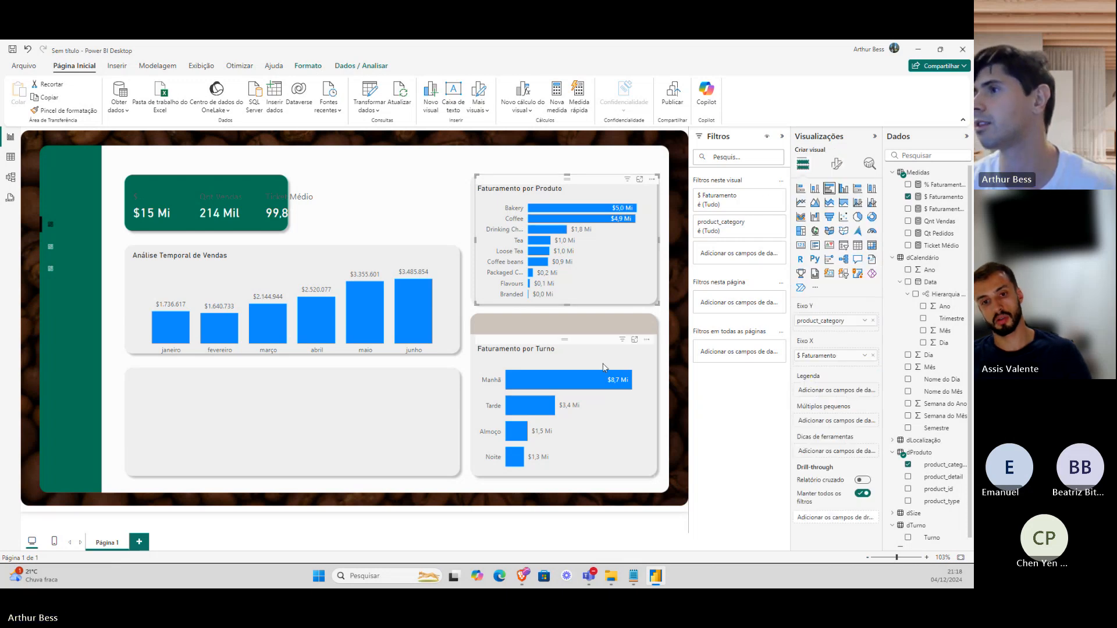
# Duplicate the Faturamento por Turno chart into the empty lower-left panel.
pyautogui.click(314, 275)
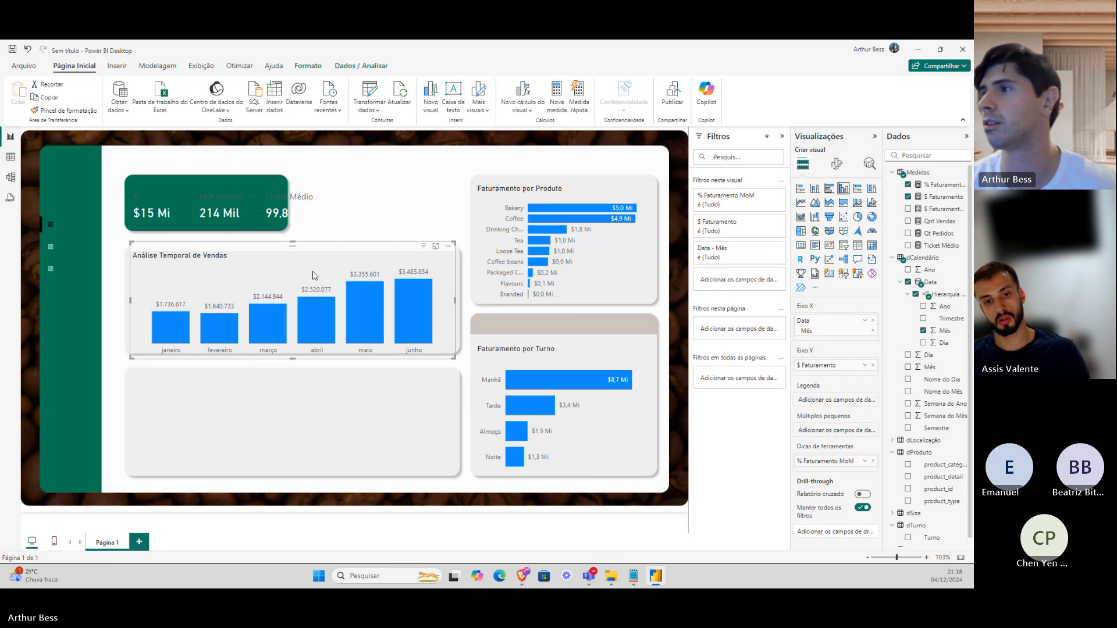
pyautogui.click(547, 366)
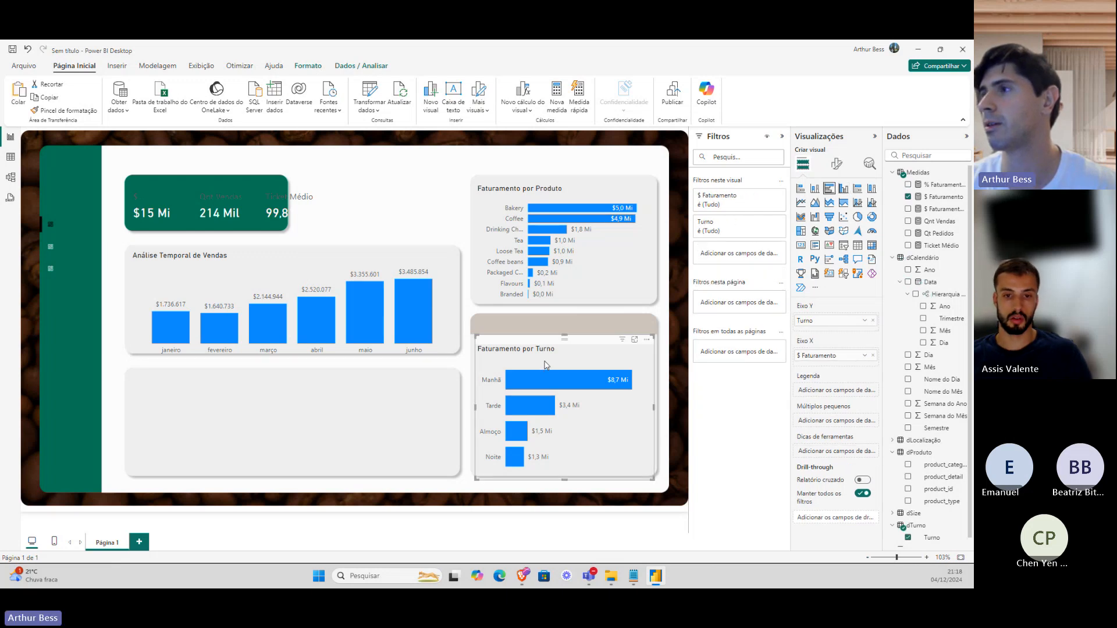
pyautogui.hotkey('ctrl', 'c')
pyautogui.hotkey('ctrl', 'v')
pyautogui.moveTo(547, 365); pyautogui.dragTo(215, 388)
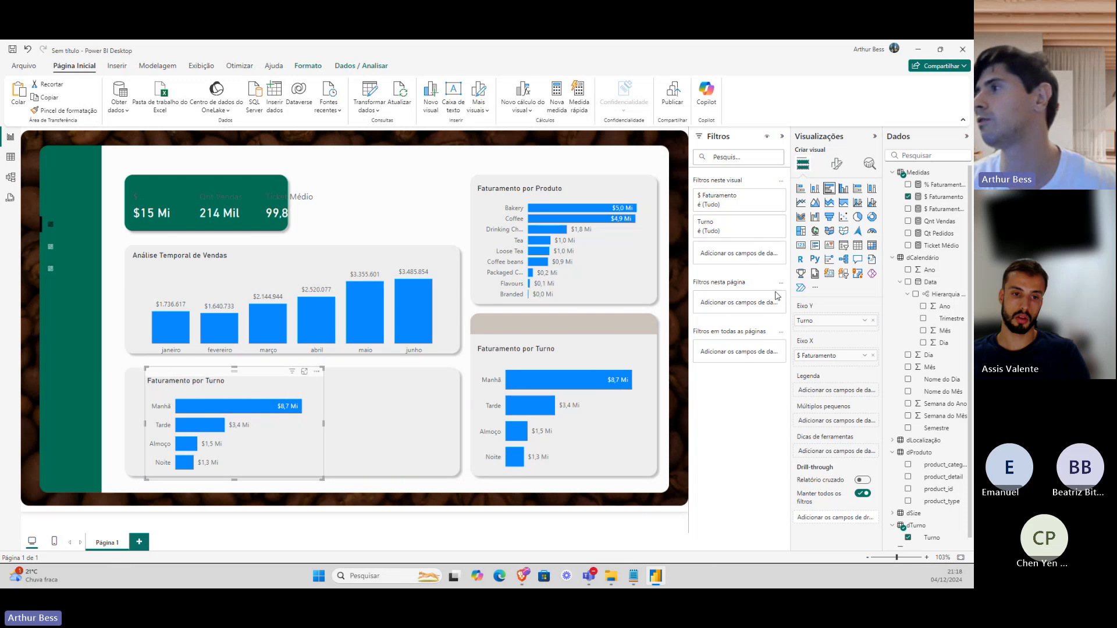
# Make the copy chart Qnt Vendas by Nome do Dia instead of Turno, and widen it.
pyautogui.click(908, 197)
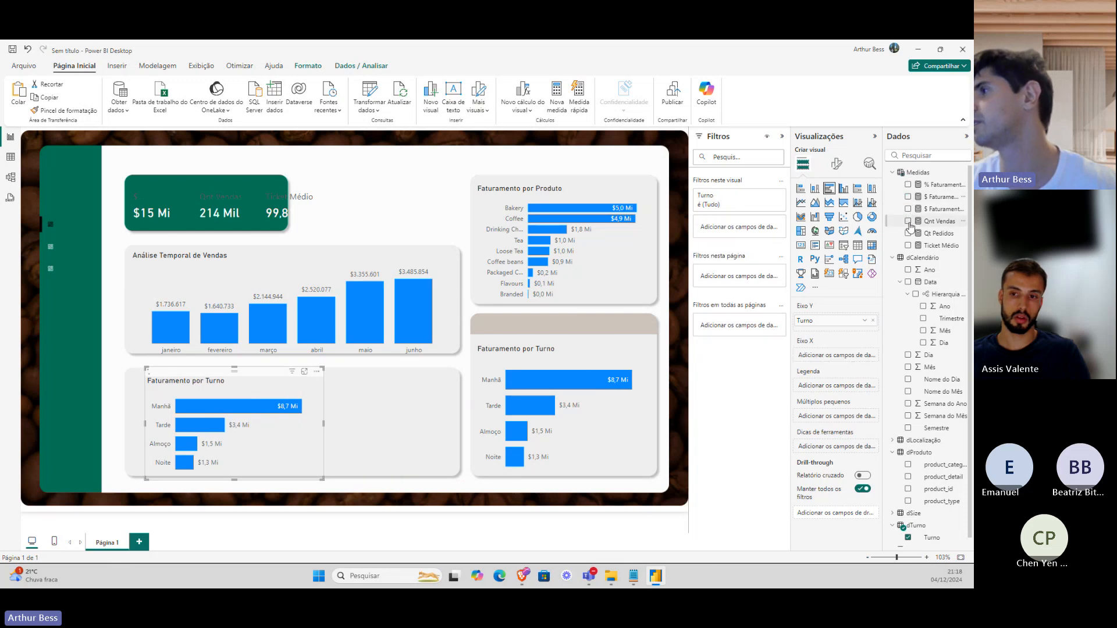
pyautogui.click(908, 221)
pyautogui.scroll(-1, 911, 349)
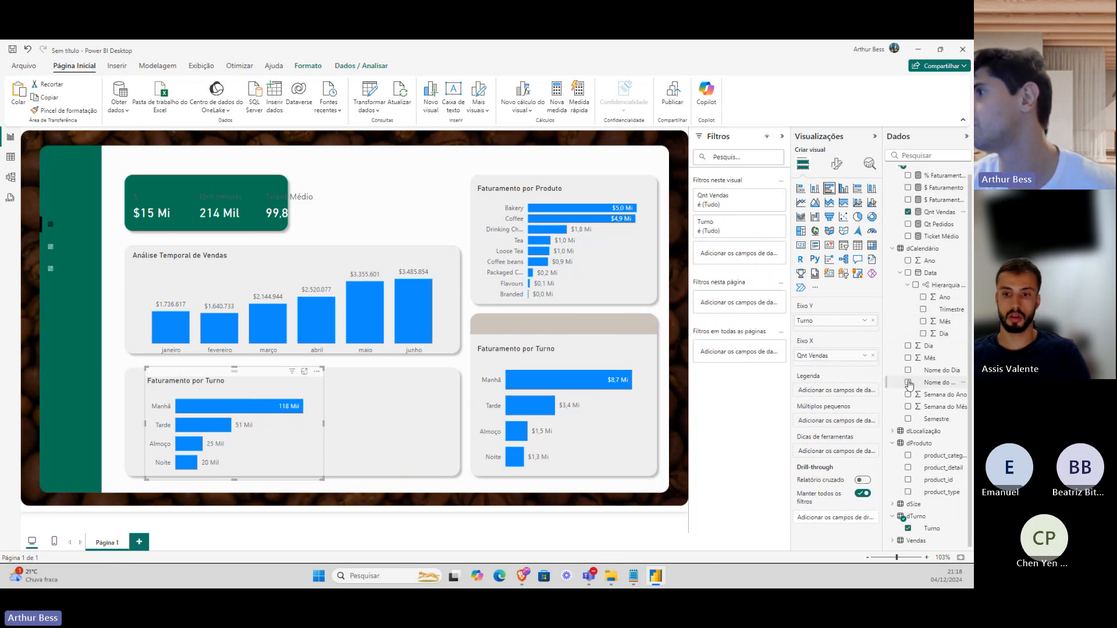
pyautogui.click(908, 371)
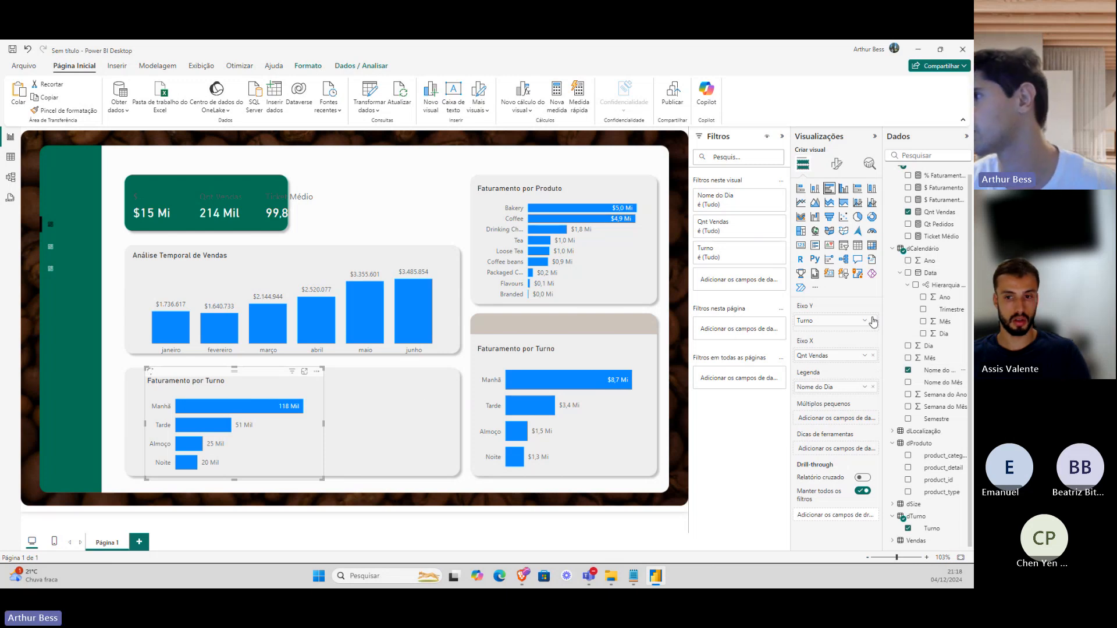
pyautogui.moveTo(814, 387); pyautogui.dragTo(820, 322)
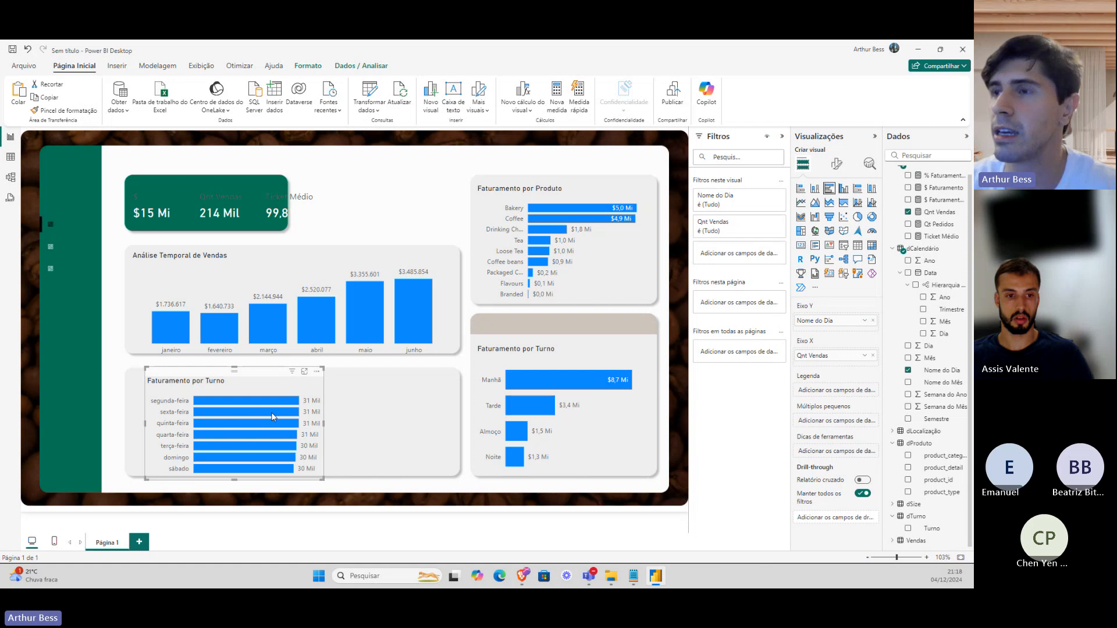
pyautogui.moveTo(324, 423); pyautogui.dragTo(407, 423)
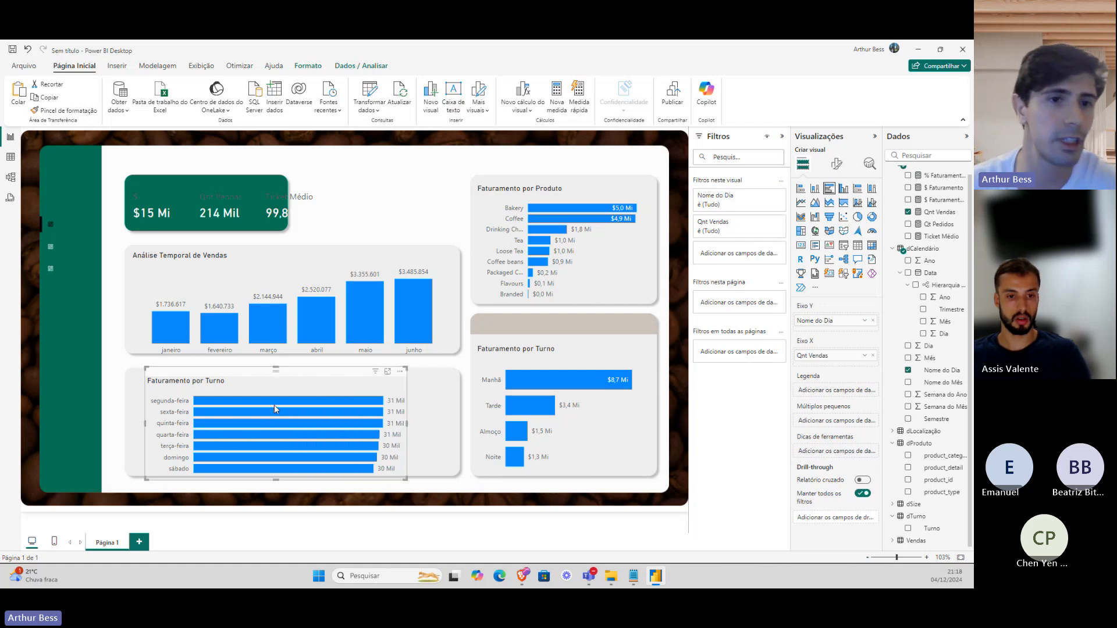
pyautogui.moveTo(276, 409)
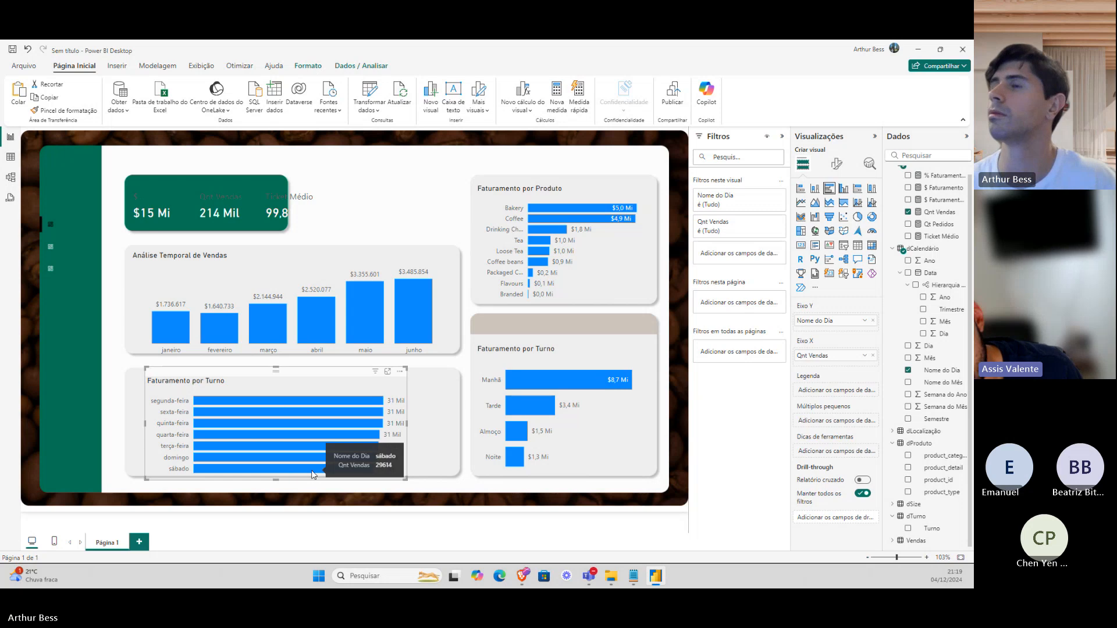
pyautogui.click(317, 280)
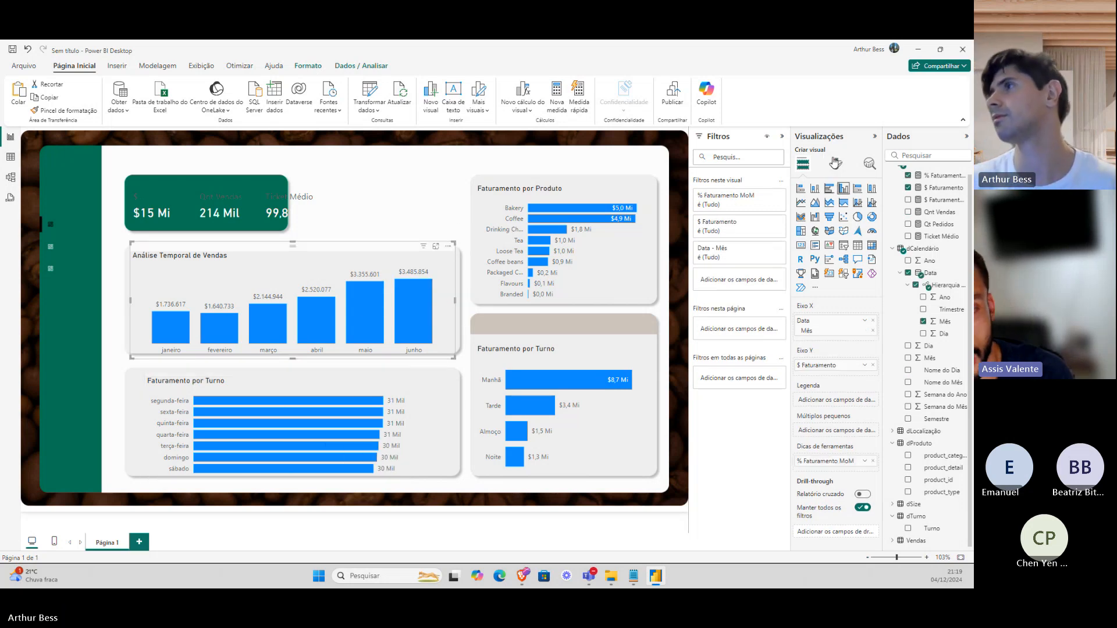
# Expand the Análise Temporal chart's column formatting, then open the full report Themes gallery.
pyautogui.click(834, 163)
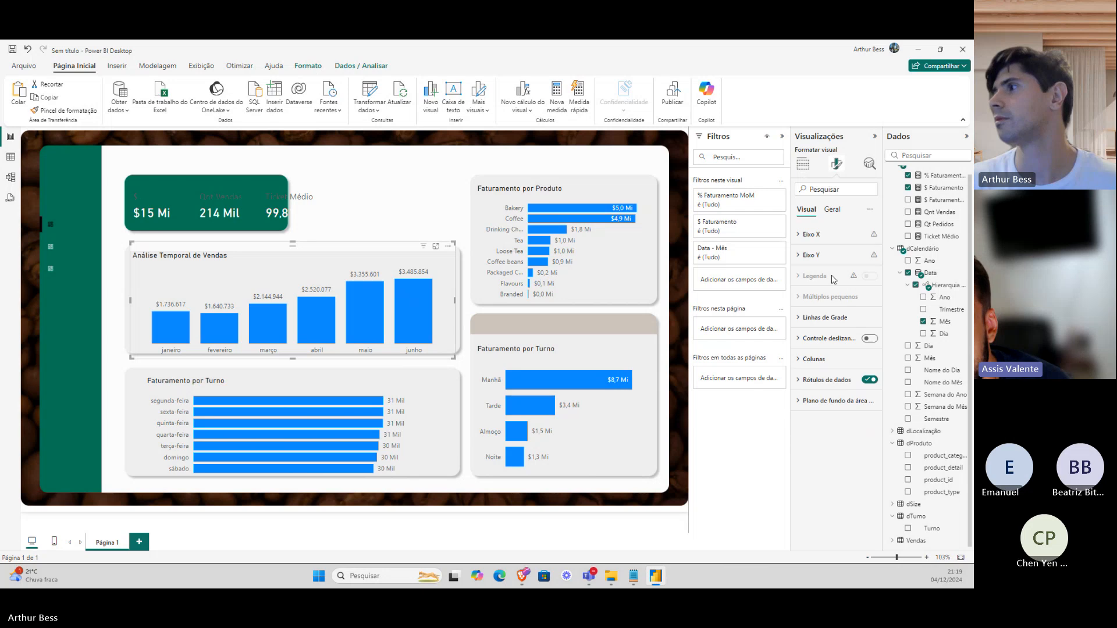
pyautogui.click(821, 360)
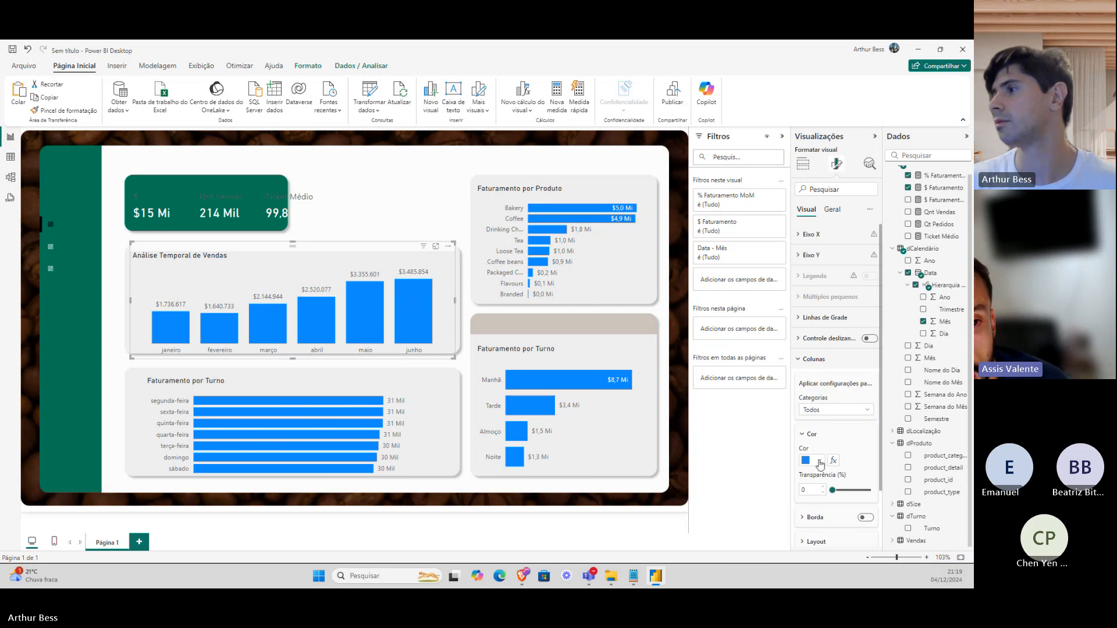
pyautogui.scroll(-1, 821, 462)
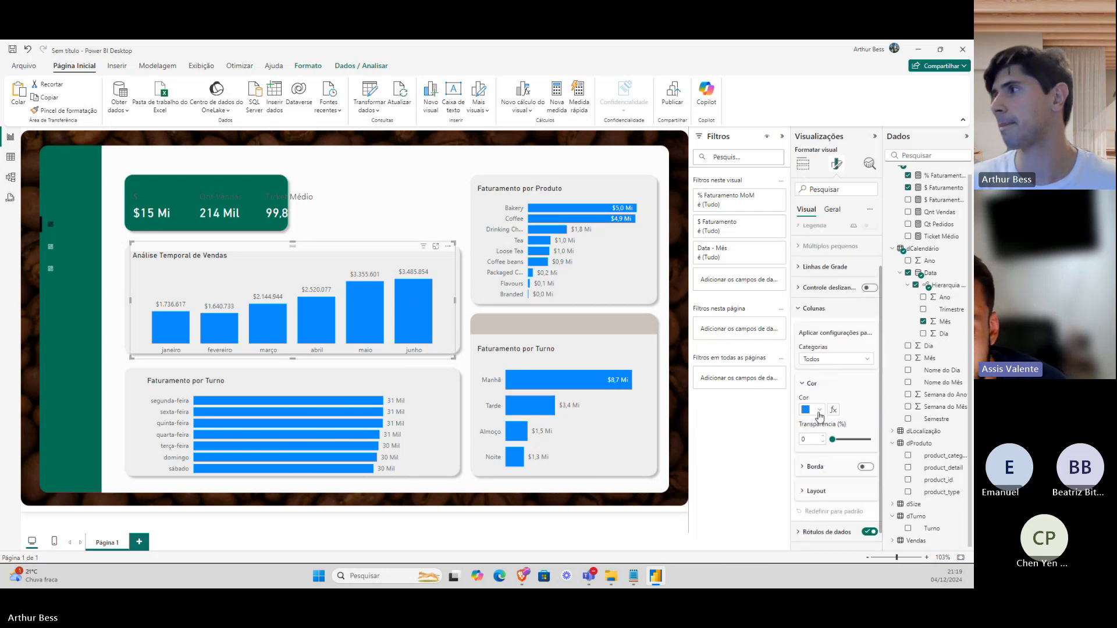
pyautogui.click(202, 66)
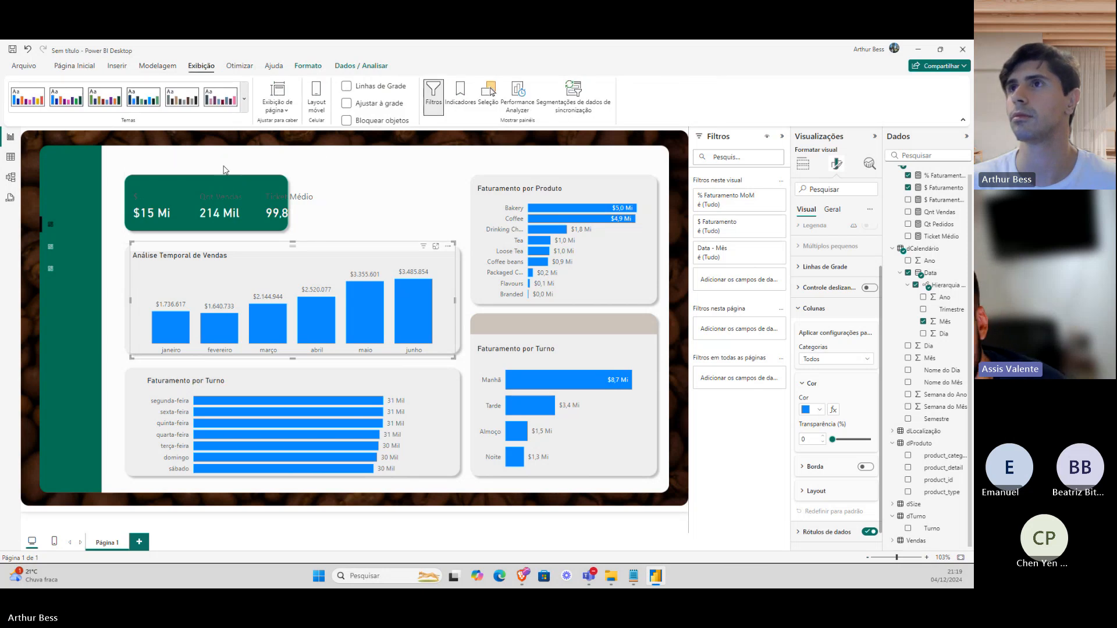
pyautogui.click(244, 99)
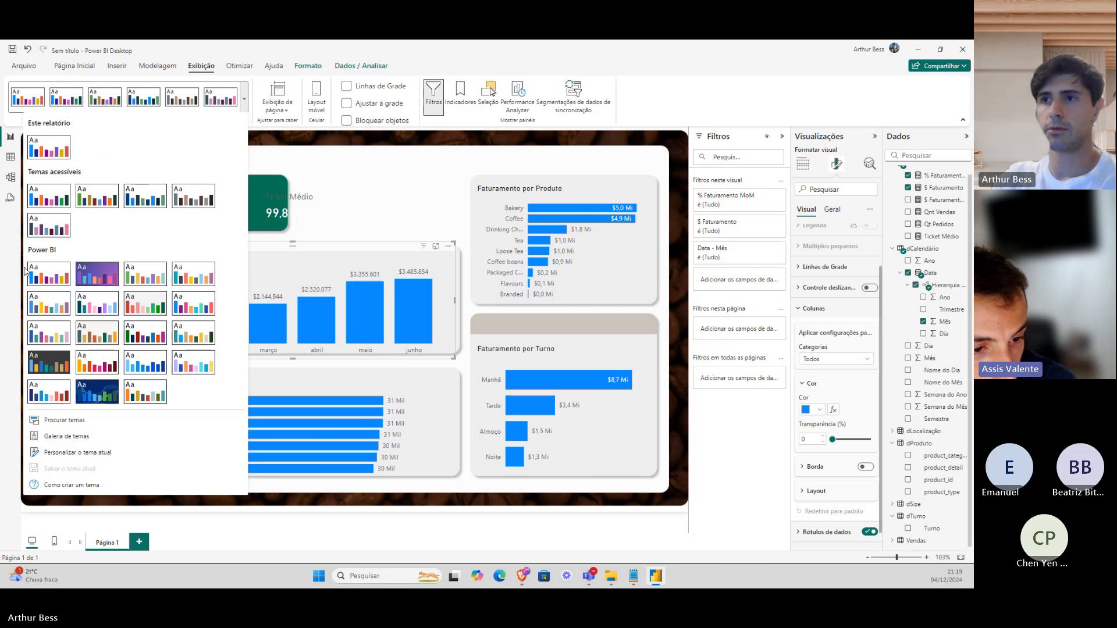
# Begin customizing the current theme with Cor 1's colour picker, then switch to the Figma design.
pyautogui.click(81, 453)
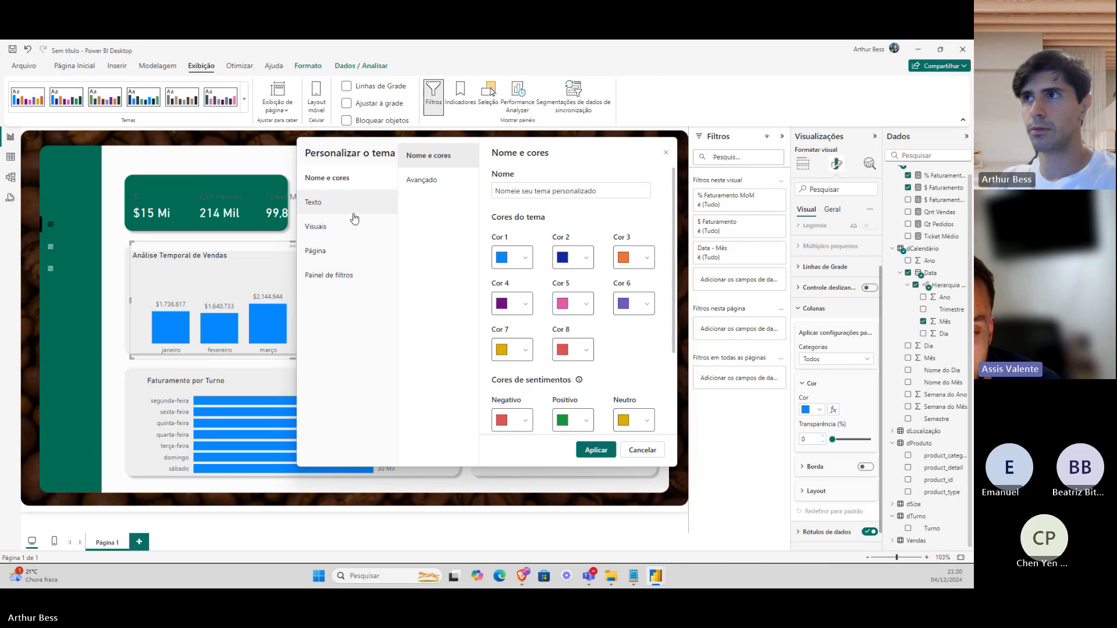
pyautogui.click(501, 258)
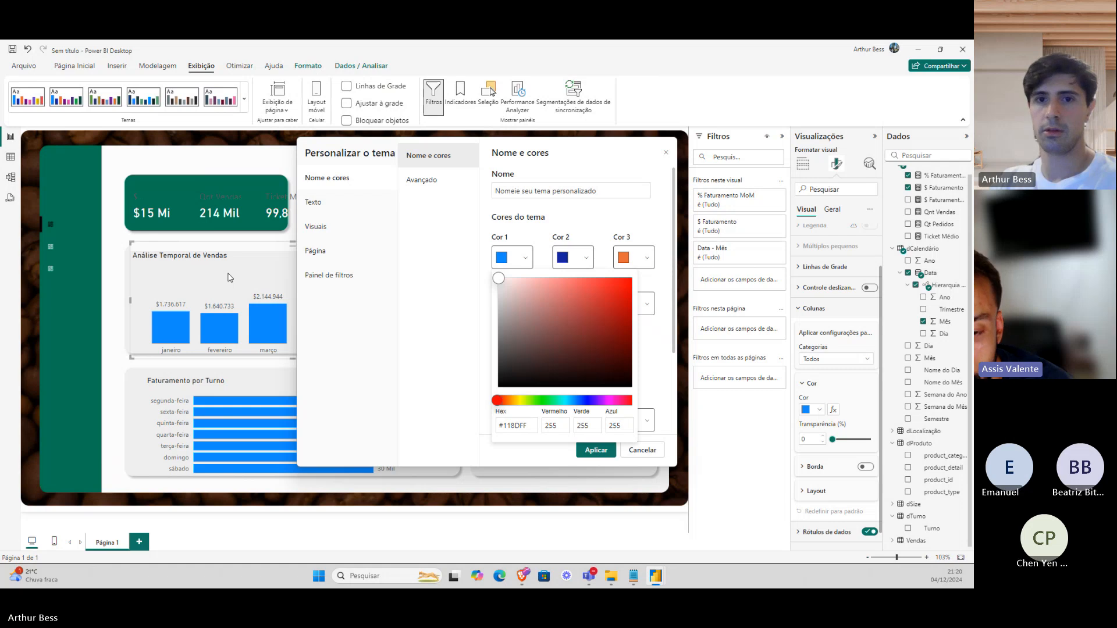
pyautogui.hotkey('alt', 'Tab')
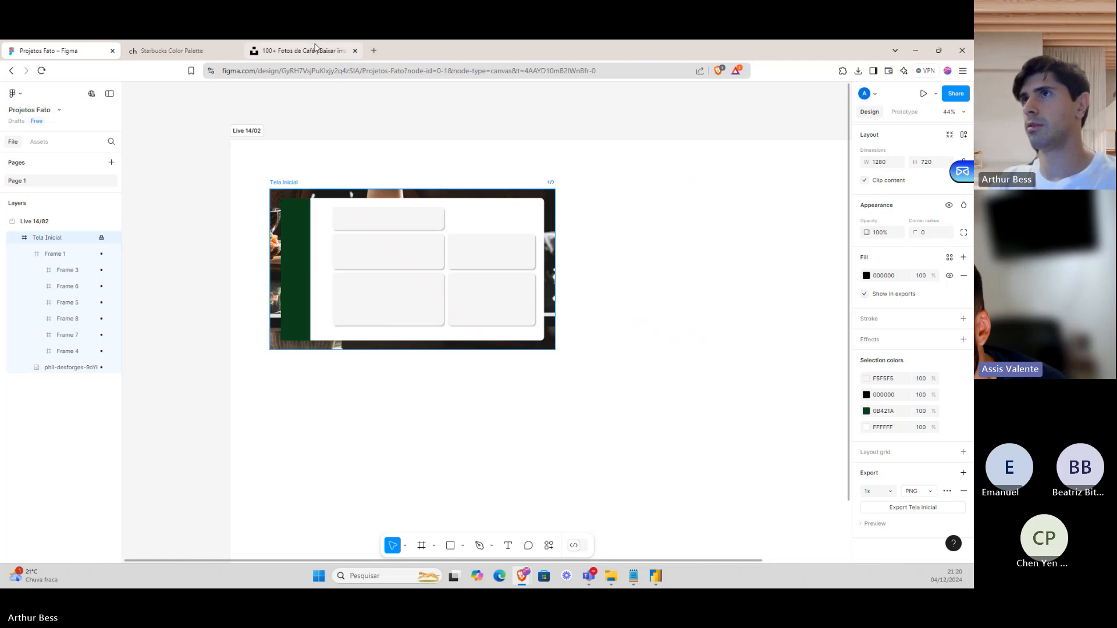
# Select the dark green hex 0b421a on the Starbucks Color Palette page.
pyautogui.click(374, 239)
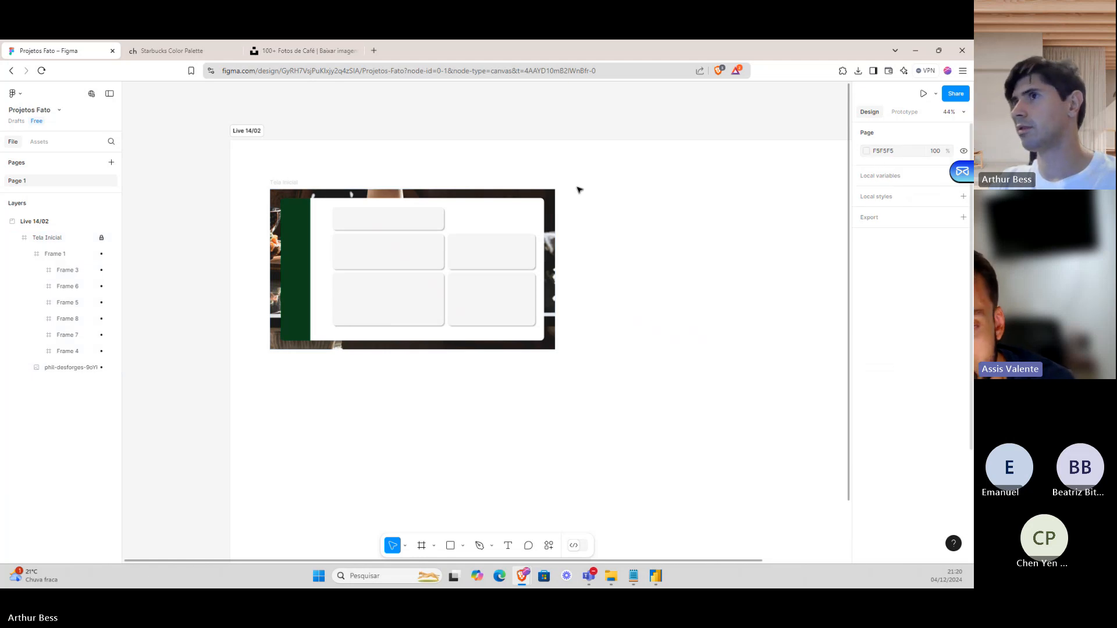
pyautogui.click(173, 53)
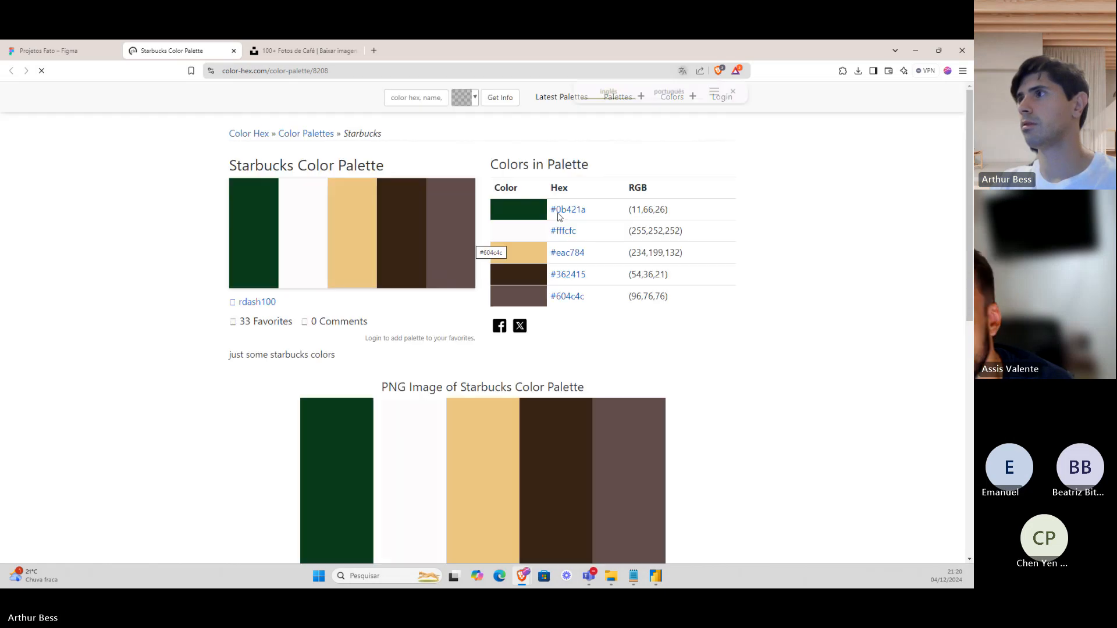
pyautogui.doubleClick(576, 210)
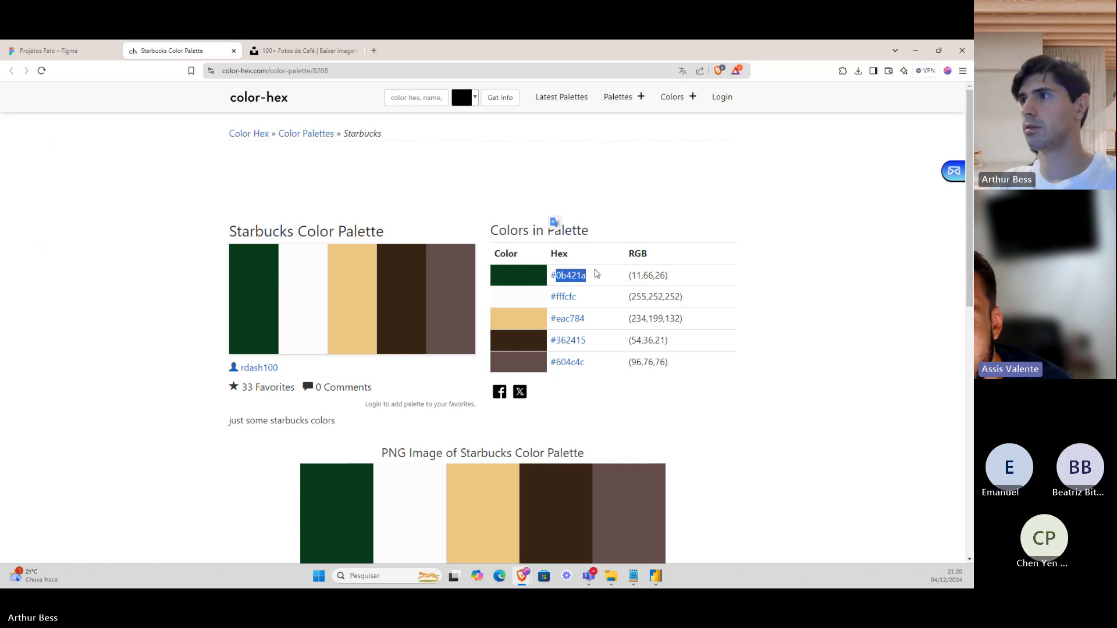
# Copy 0b421a from the palette page into Cor 1's Hex field, making it #0B421A.
pyautogui.hotkey('alt', 'Tab')
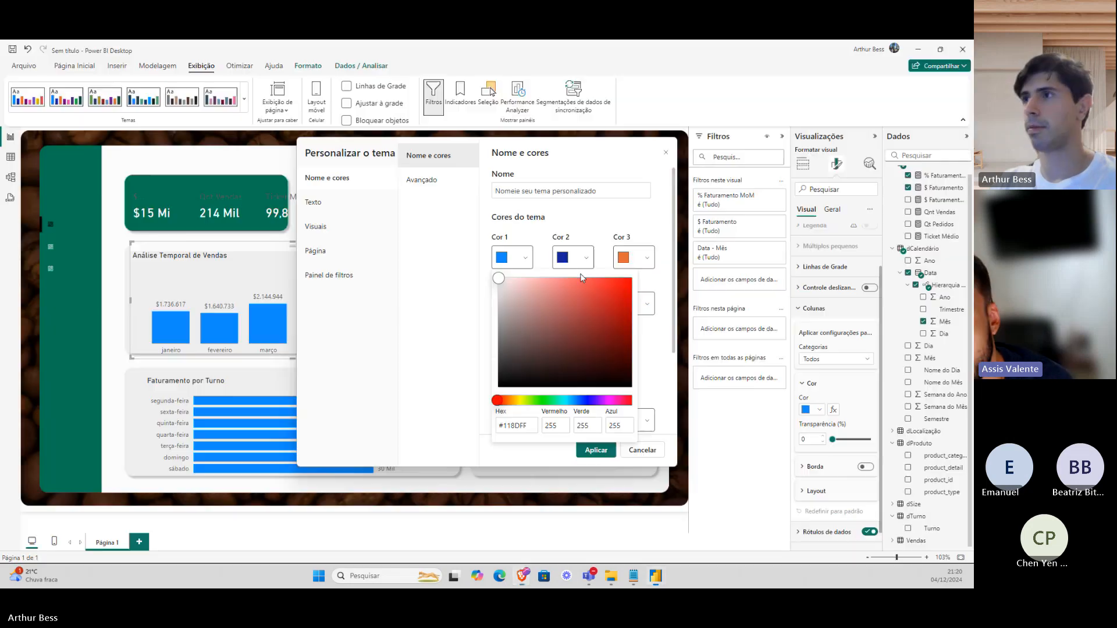
pyautogui.doubleClick(527, 425)
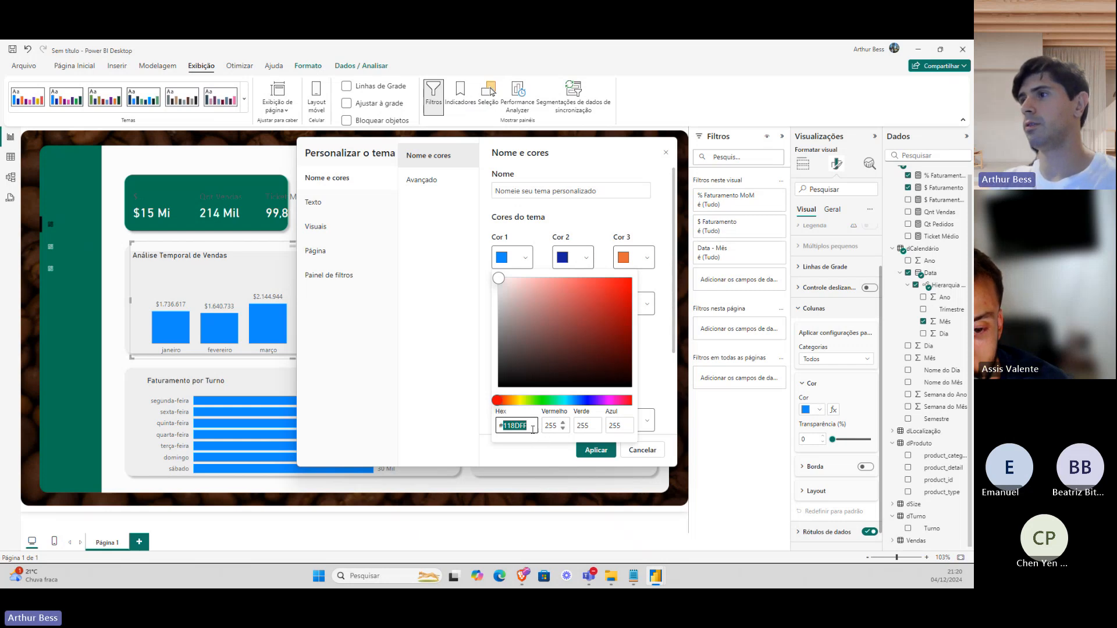
pyautogui.hotkey('alt', 'Tab')
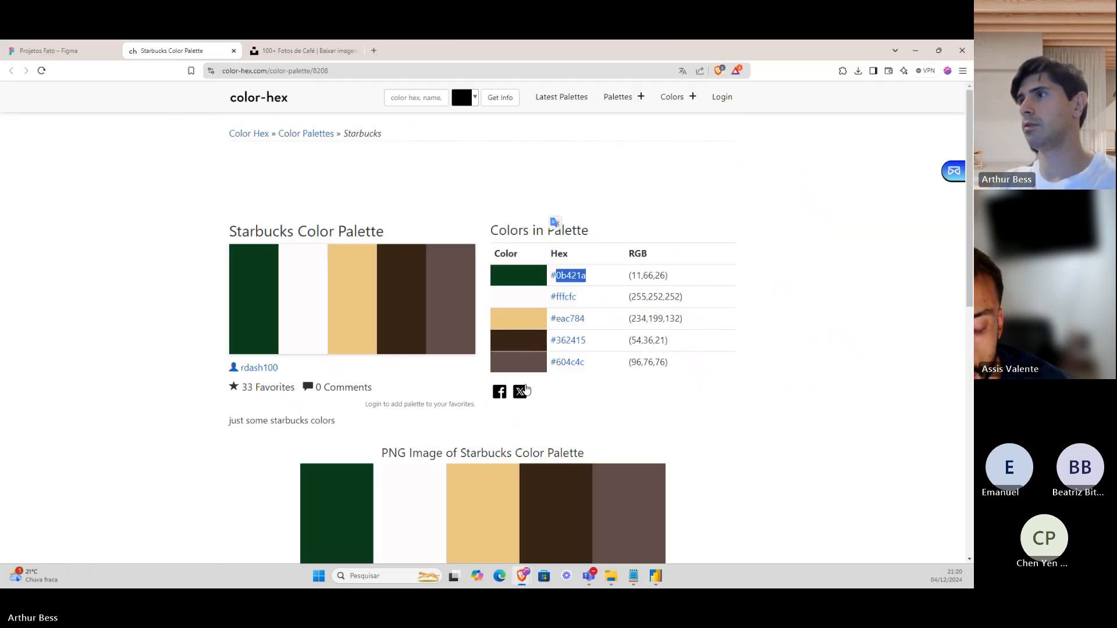
pyautogui.moveTo(591, 278); pyautogui.dragTo(579, 282)
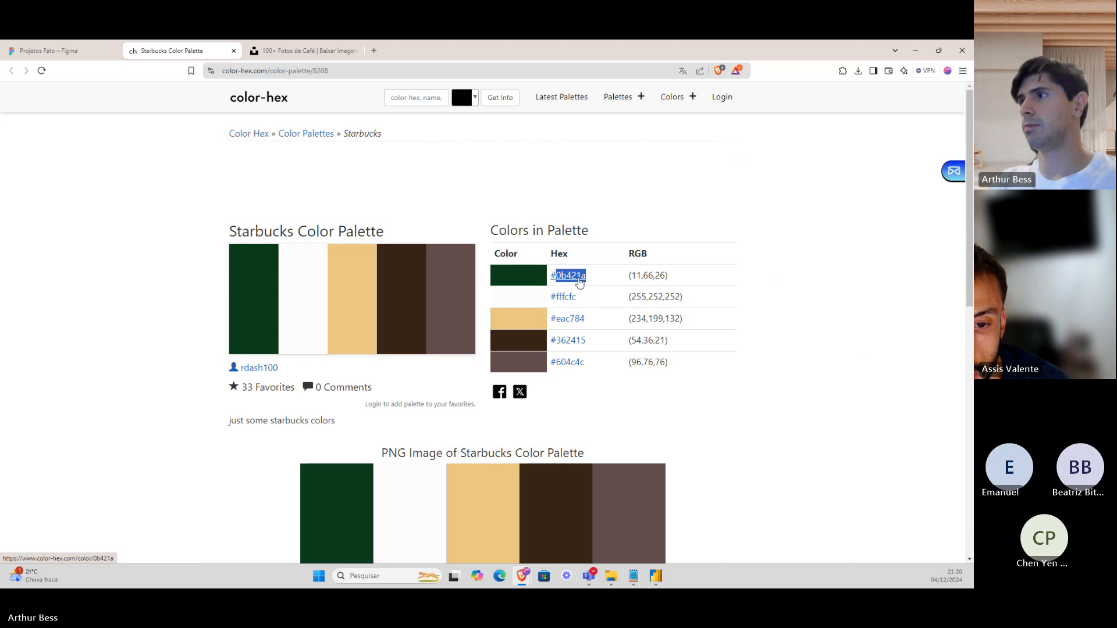
pyautogui.rightClick(579, 281)
pyautogui.click(618, 406)
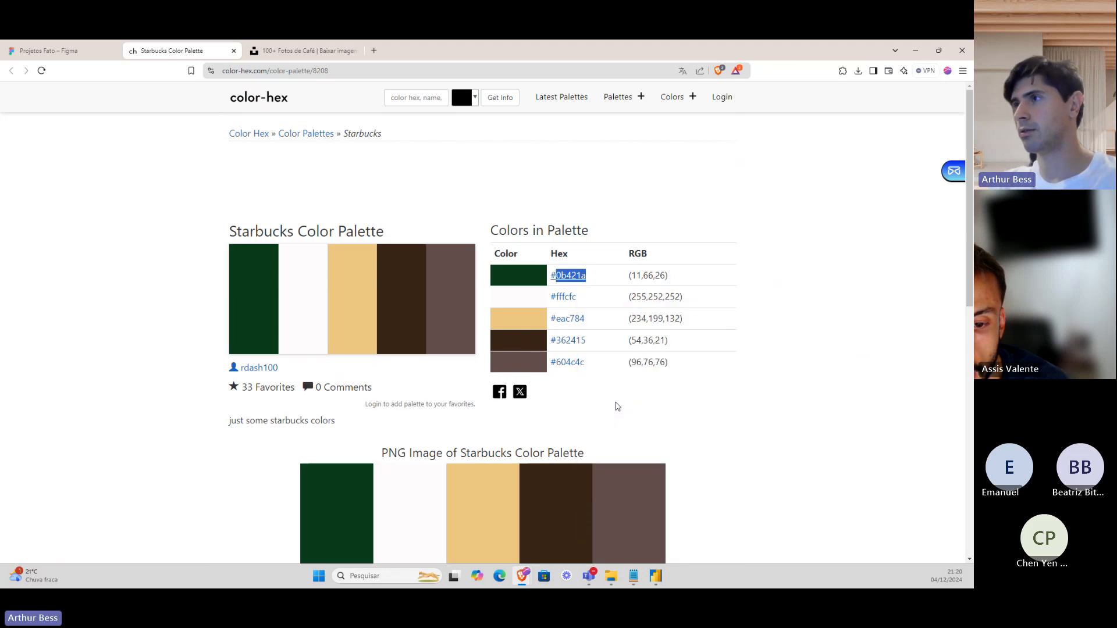
pyautogui.hotkey('alt', 'Tab')
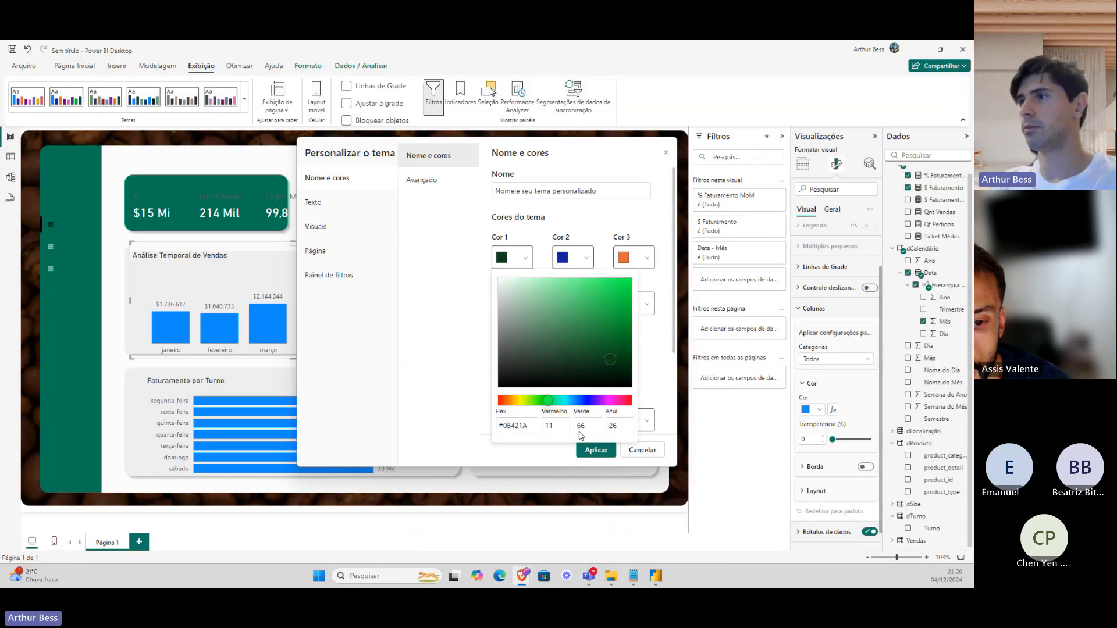
pyautogui.click(526, 431)
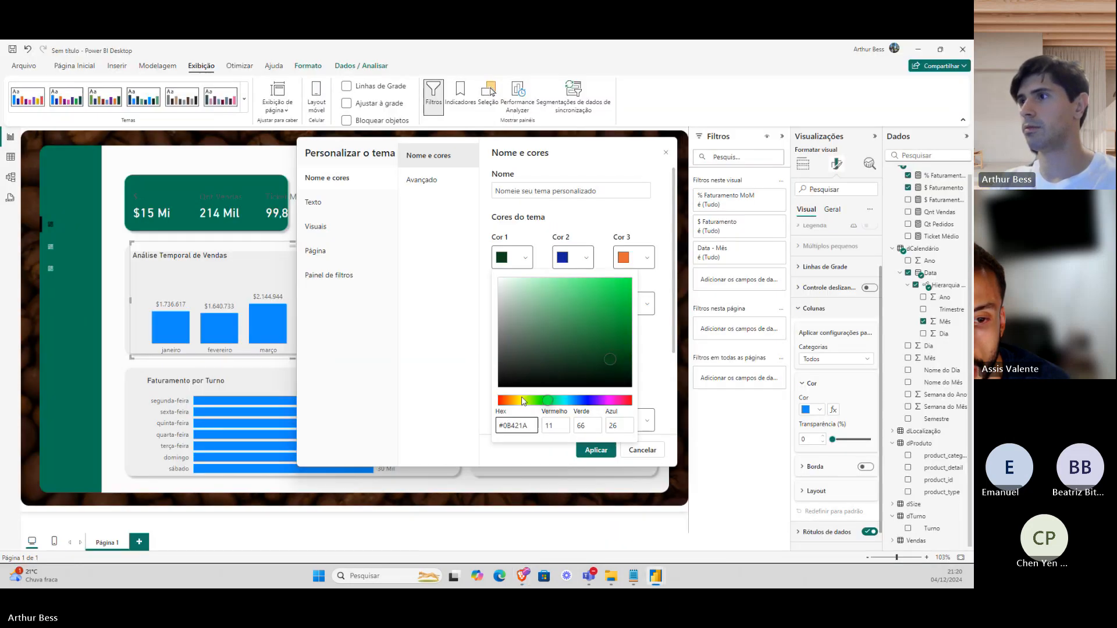
pyautogui.click(472, 406)
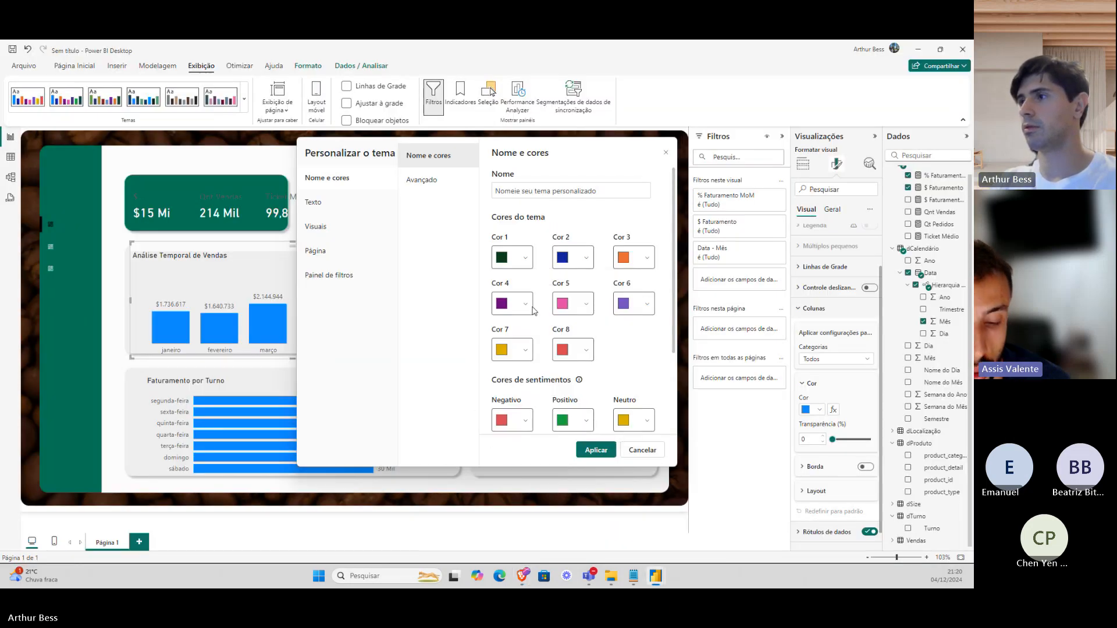
# Set the custom theme's general text font to DIN.
pyautogui.click(348, 203)
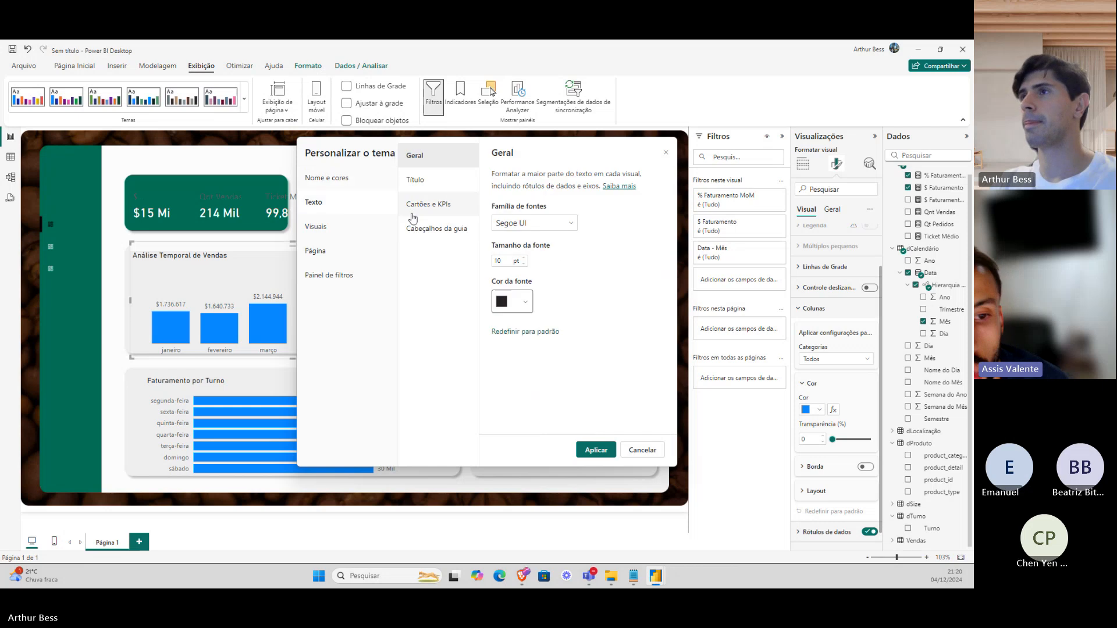
pyautogui.click(550, 224)
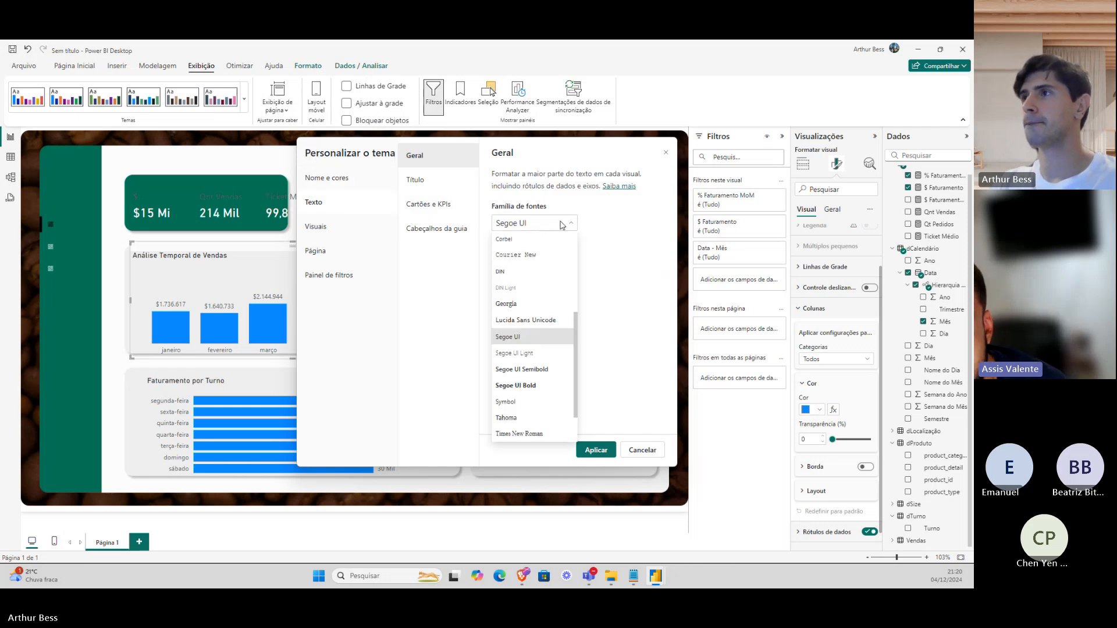
pyautogui.click(521, 271)
# Set the tab header font to DIN and apply the customised theme to the report.
pyautogui.click(443, 183)
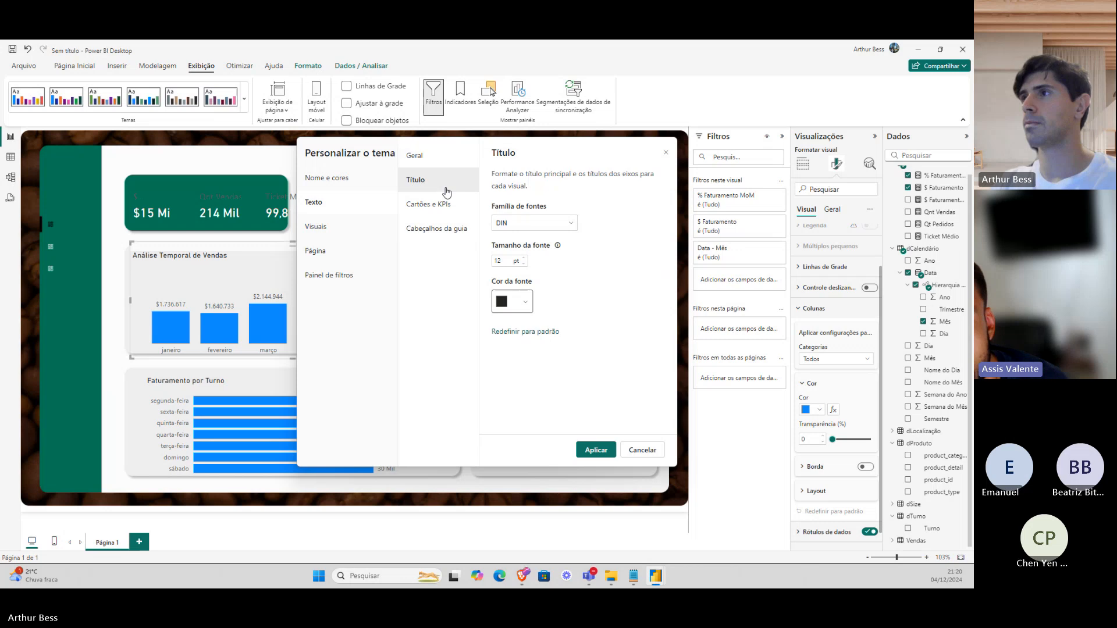
pyautogui.click(460, 217)
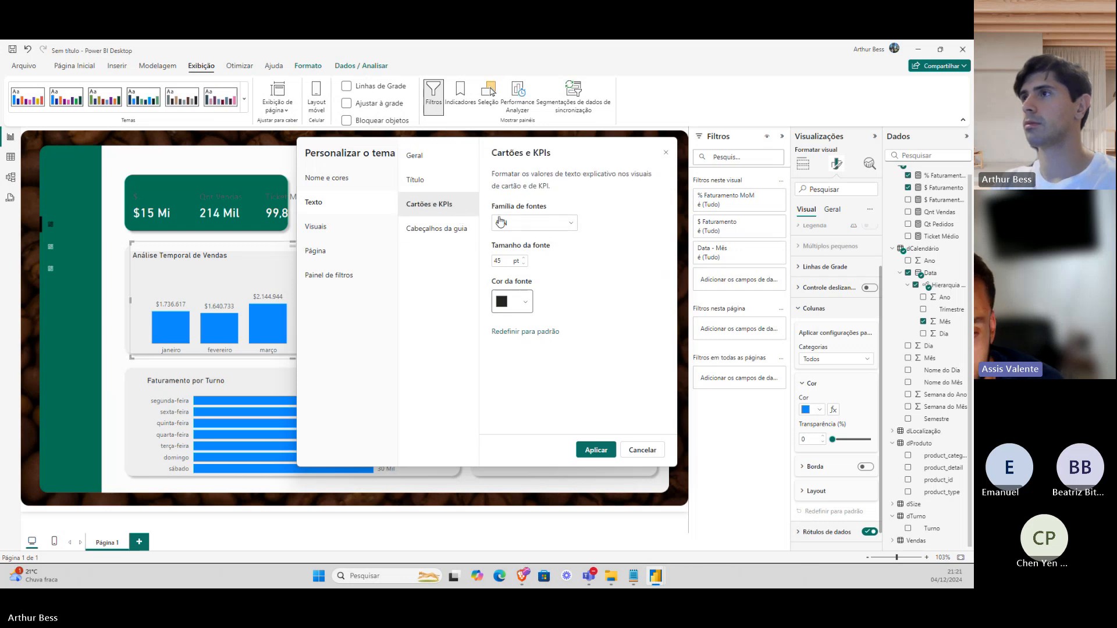
pyautogui.click(468, 232)
pyautogui.click(526, 224)
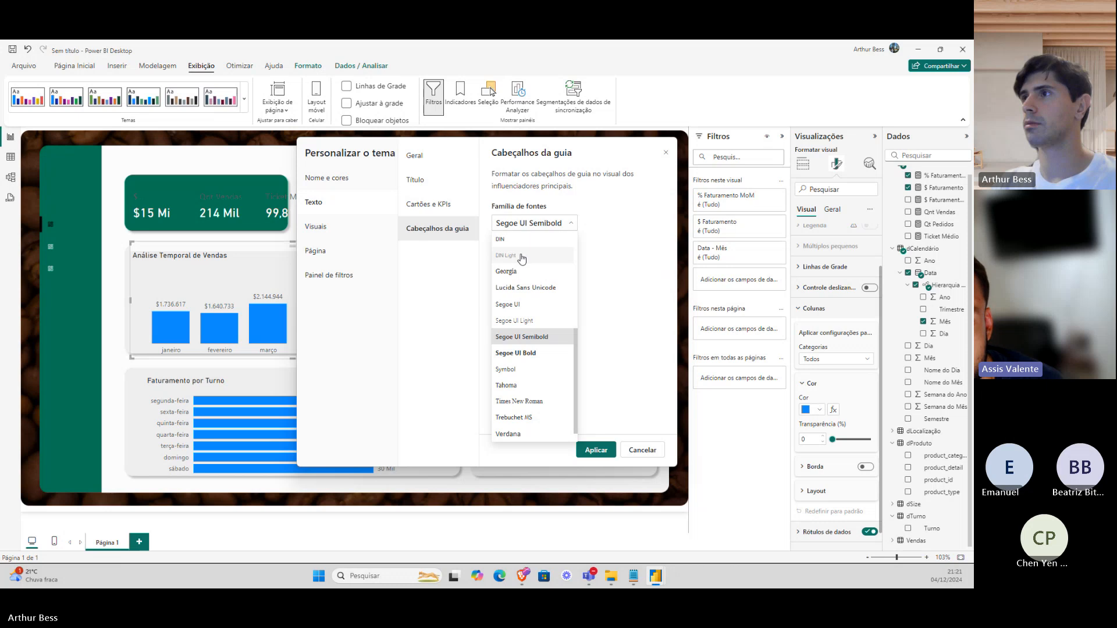
pyautogui.click(512, 248)
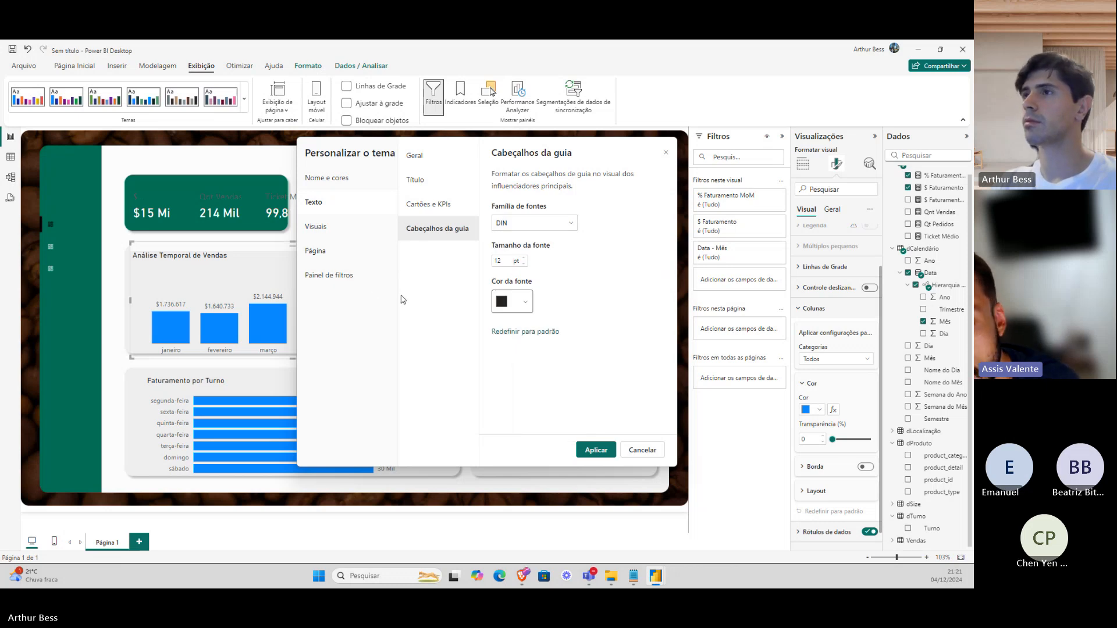
pyautogui.click(592, 449)
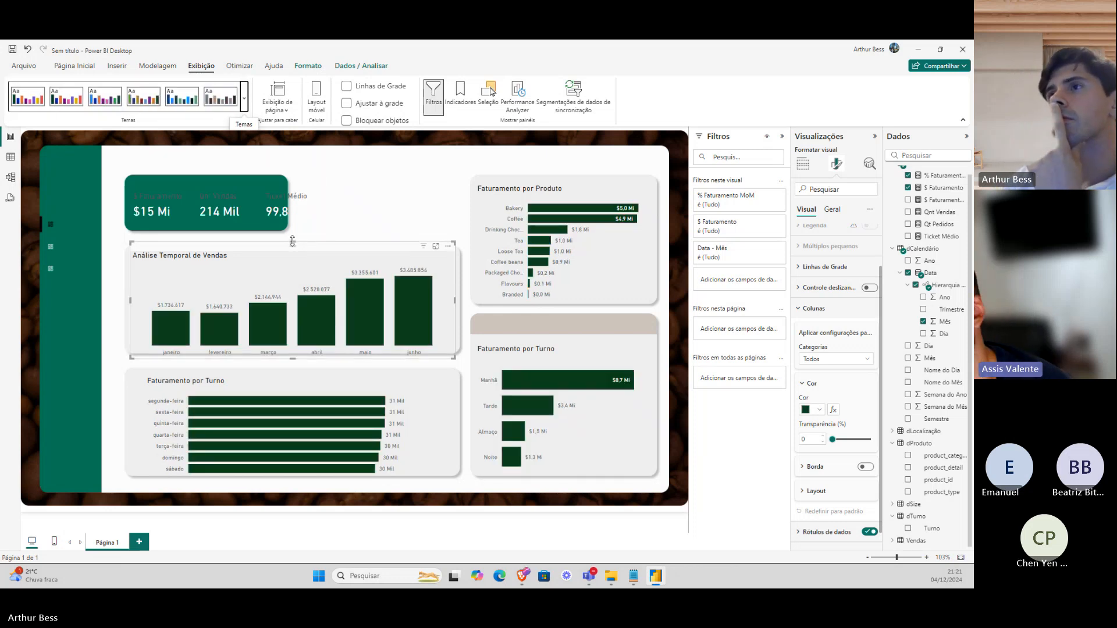
# Trim the Análise Temporal de Vendas chart's top and bottom and widen it slightly.
pyautogui.moveTo(293, 243); pyautogui.dragTo(292, 249)
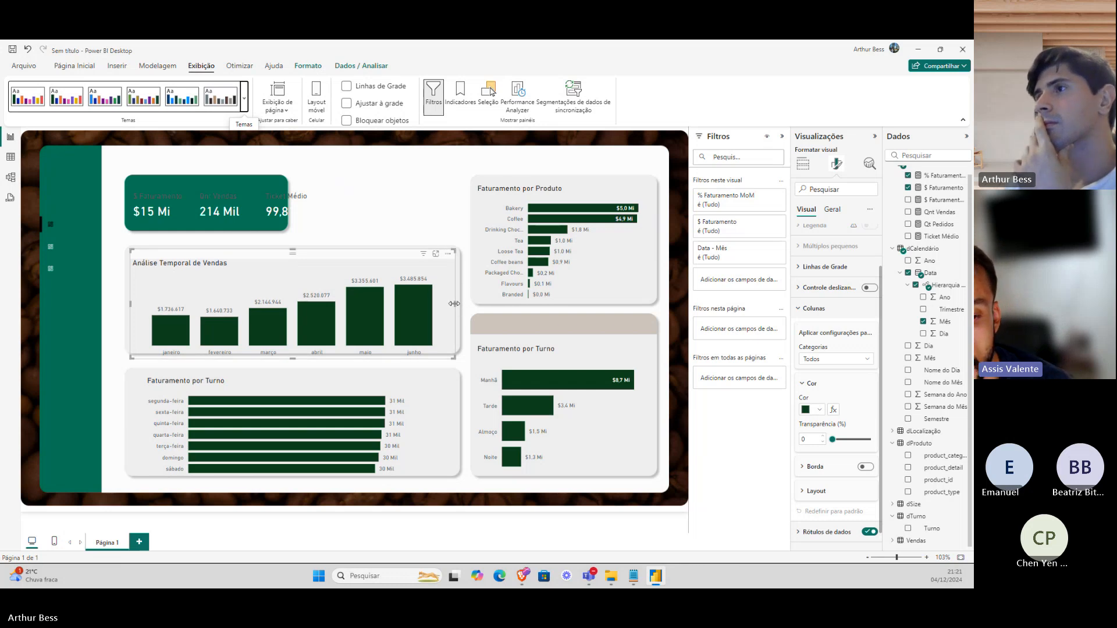
pyautogui.moveTo(454, 303); pyautogui.dragTo(458, 304)
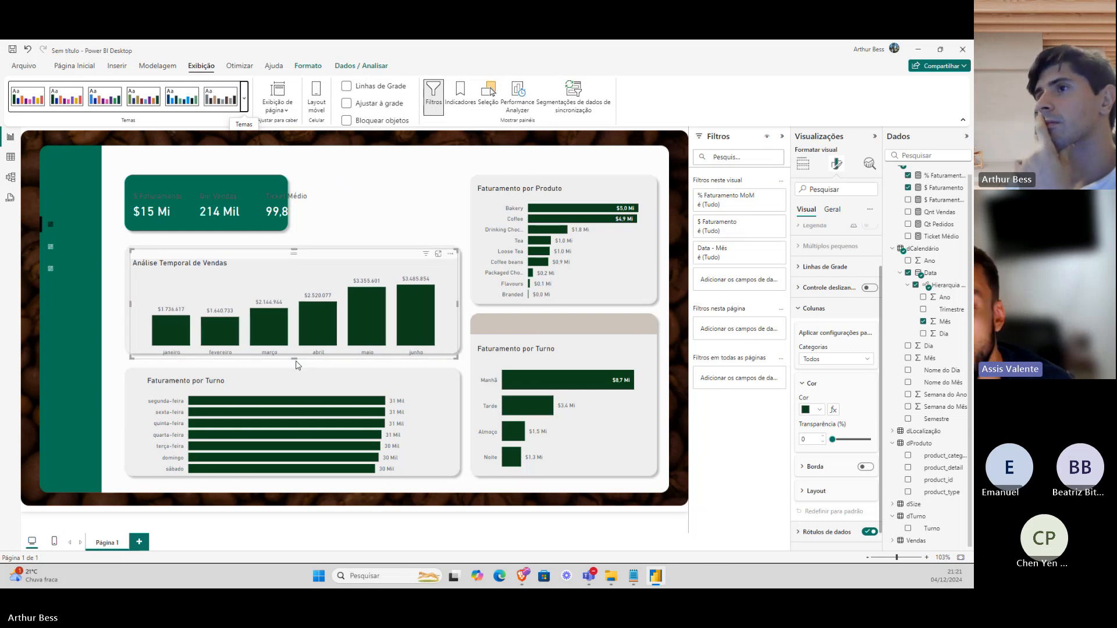
pyautogui.moveTo(296, 364); pyautogui.dragTo(297, 355)
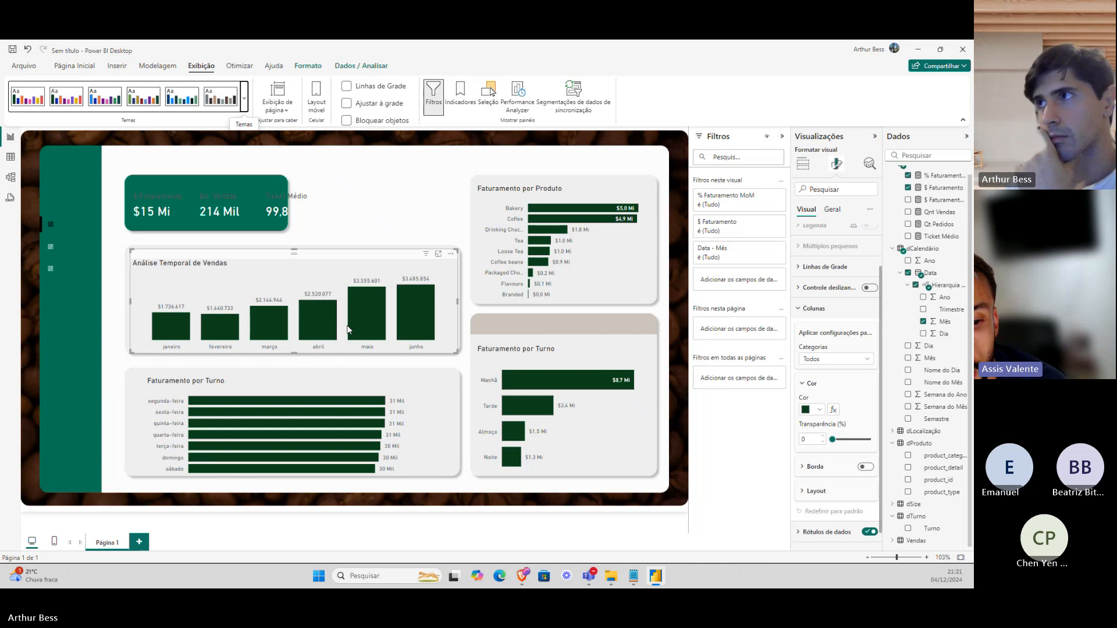
# Align the top edges of the Faturamento por Produto and Faturamento por Turno charts.
pyautogui.click(558, 184)
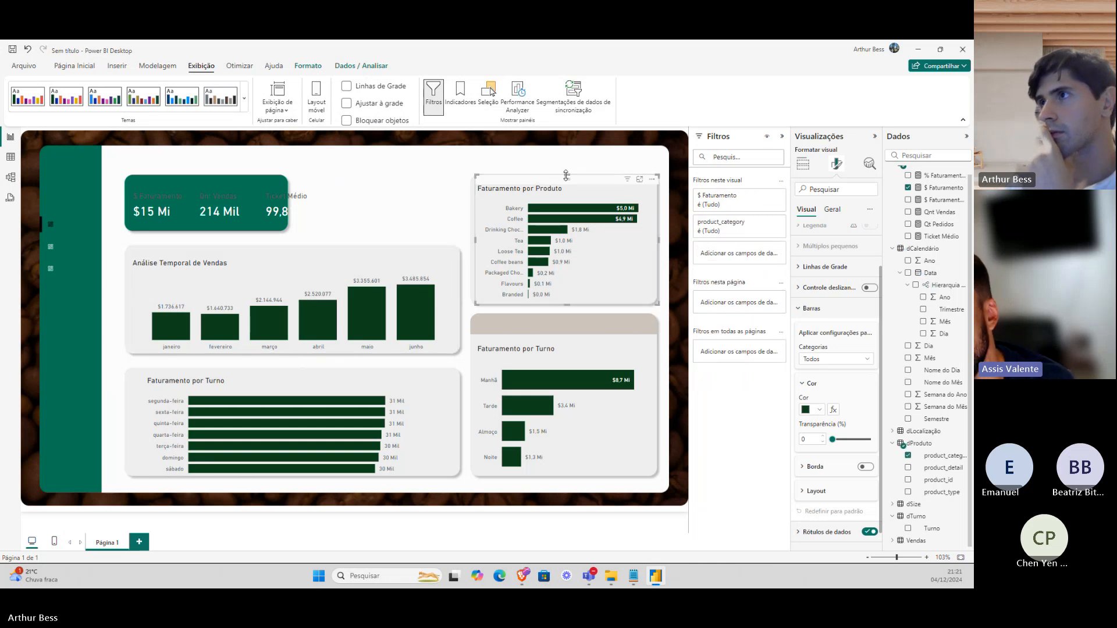
pyautogui.moveTo(567, 176); pyautogui.dragTo(567, 174)
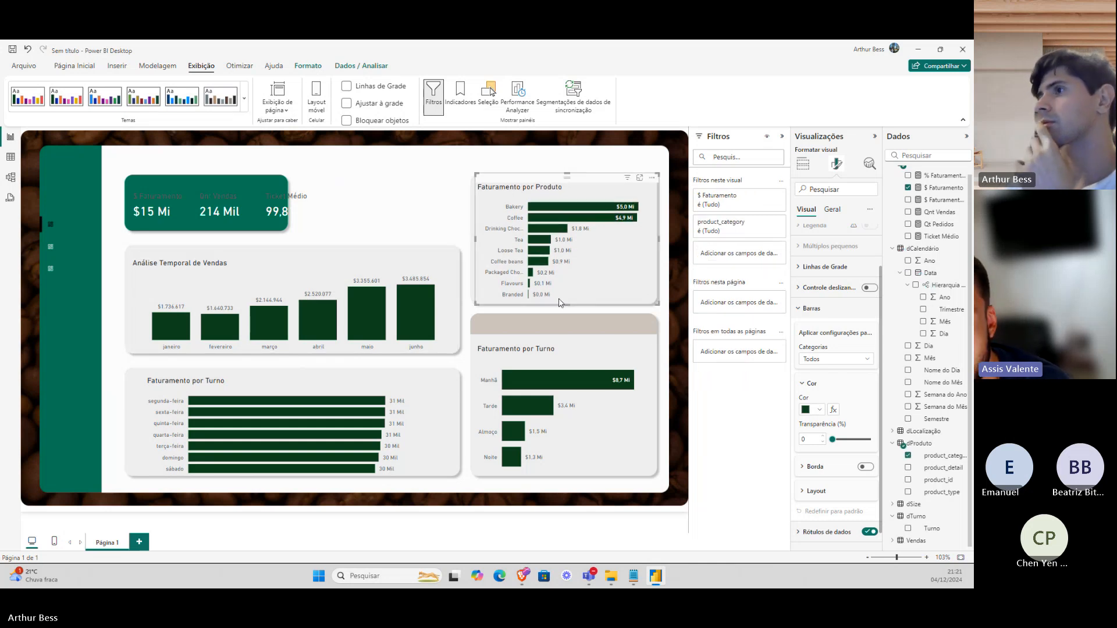
pyautogui.click(556, 356)
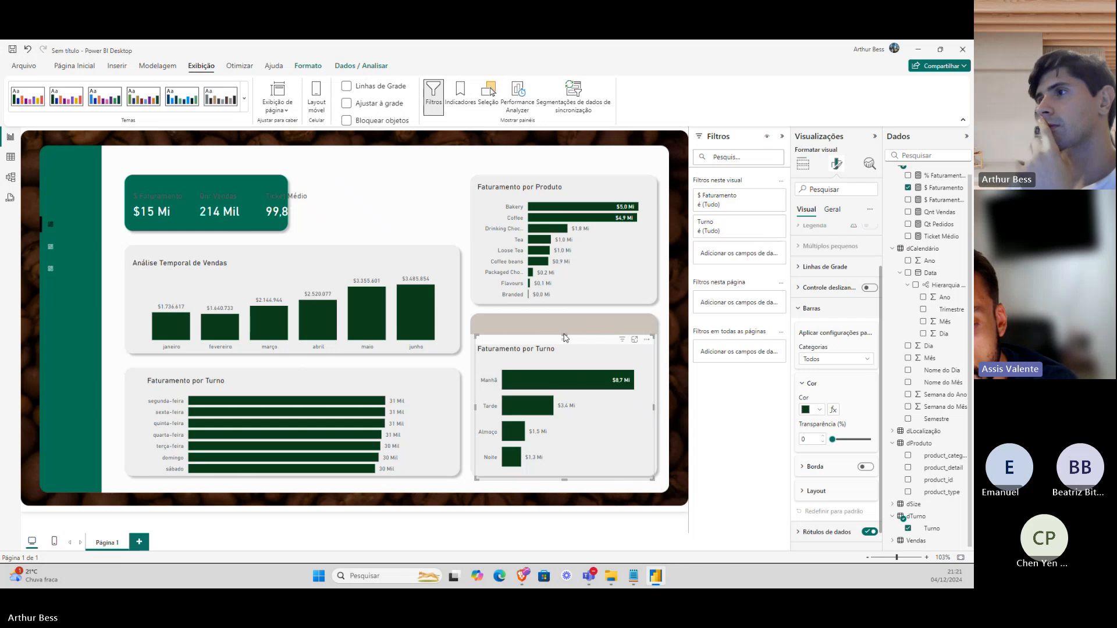
pyautogui.moveTo(564, 337); pyautogui.dragTo(565, 331)
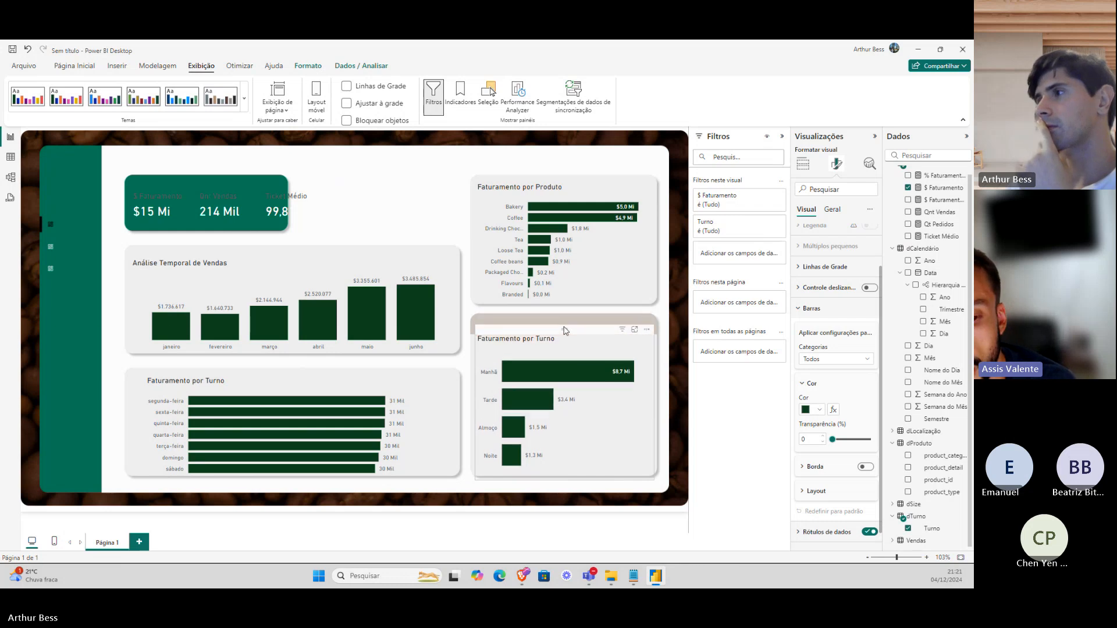
# Remove Ticket Médio from the KPI card's fields.
pyautogui.click(373, 212)
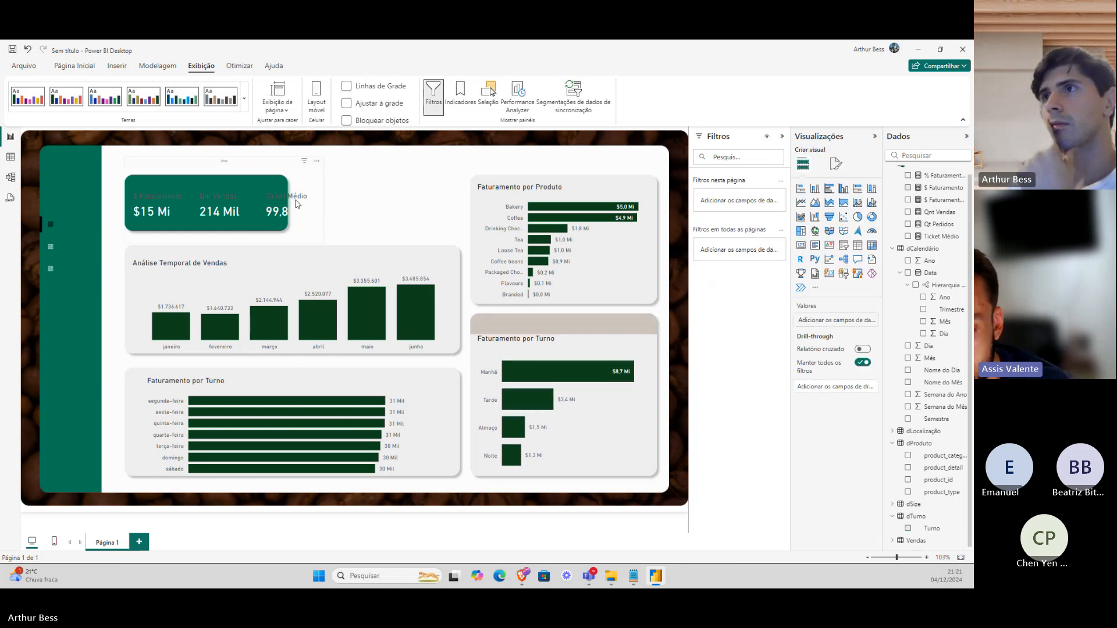
pyautogui.click(296, 203)
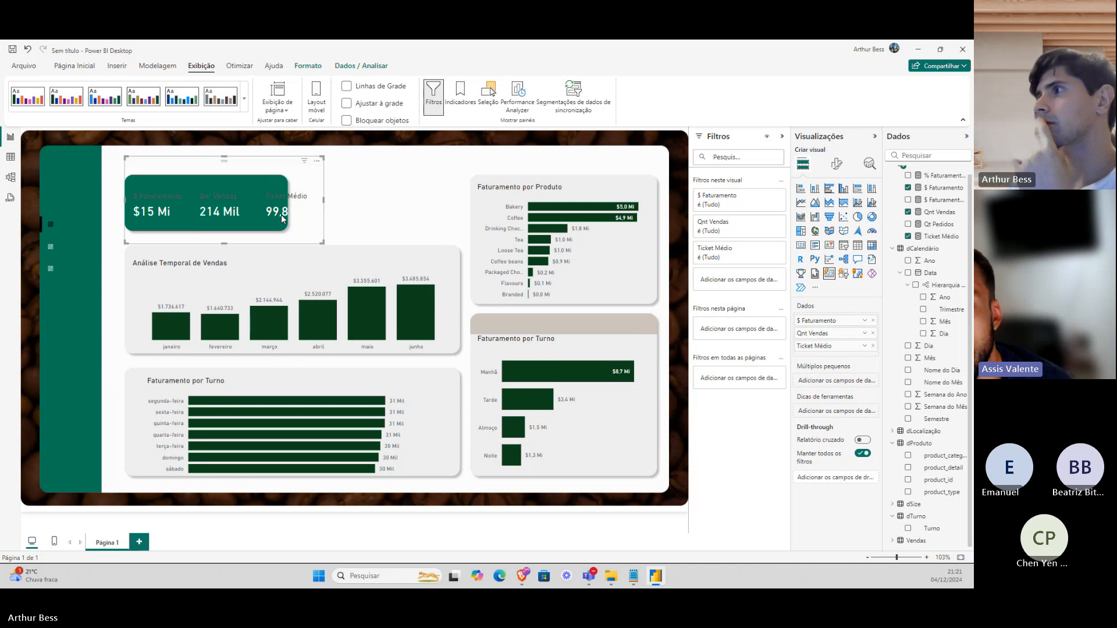
pyautogui.click(873, 347)
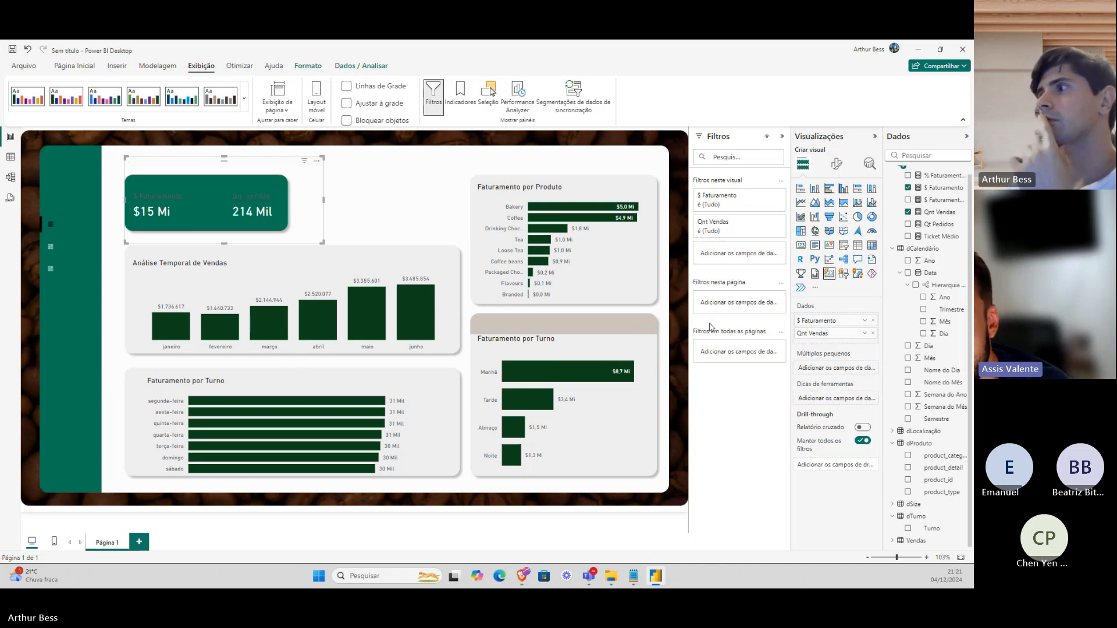
# Look through the card's callout value and reference label format settings.
pyautogui.click(832, 169)
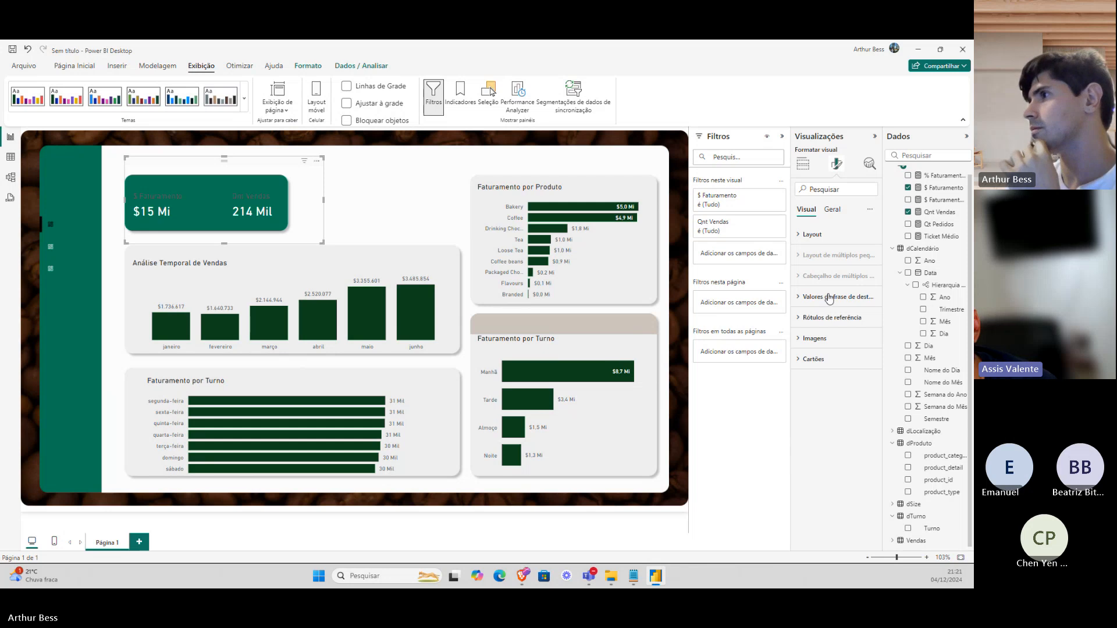
pyautogui.click(827, 299)
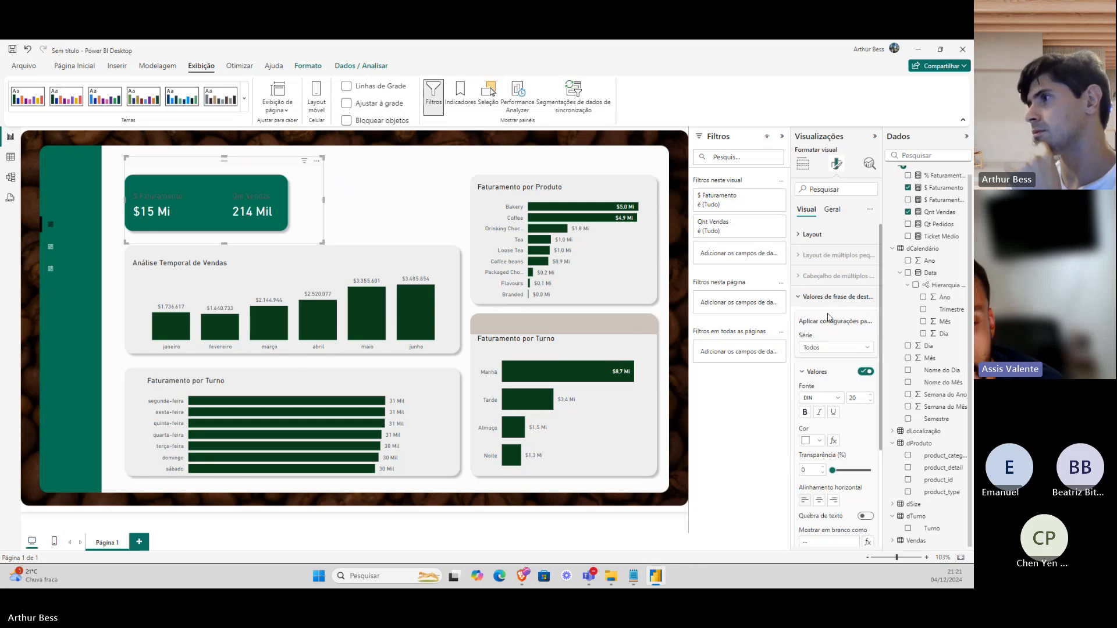
pyautogui.click(828, 303)
pyautogui.click(827, 318)
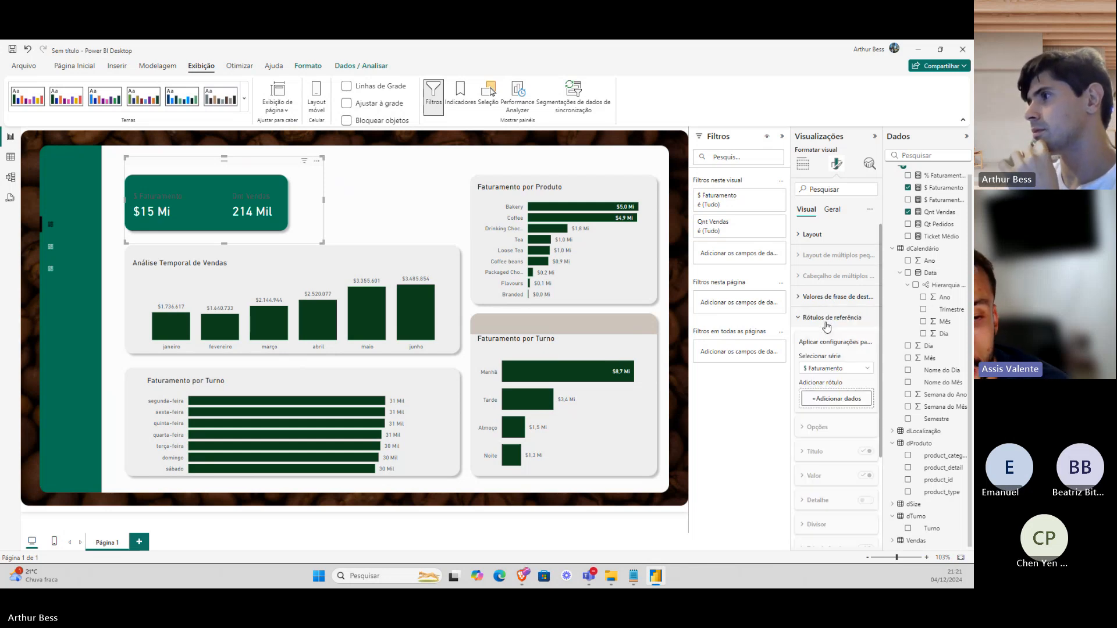
pyautogui.click(827, 326)
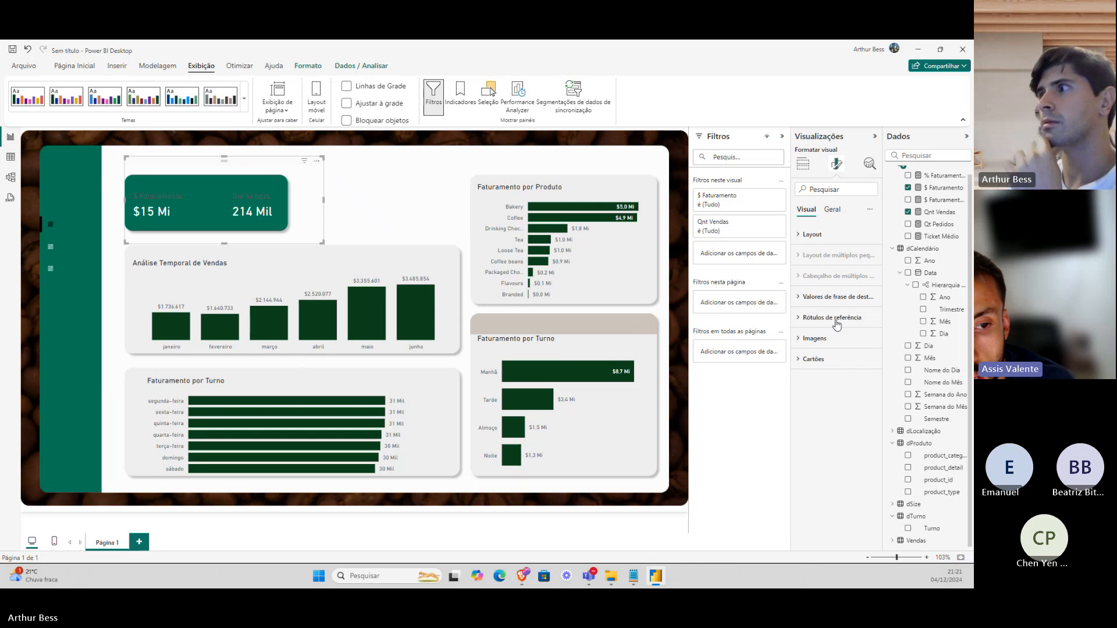
pyautogui.click(837, 299)
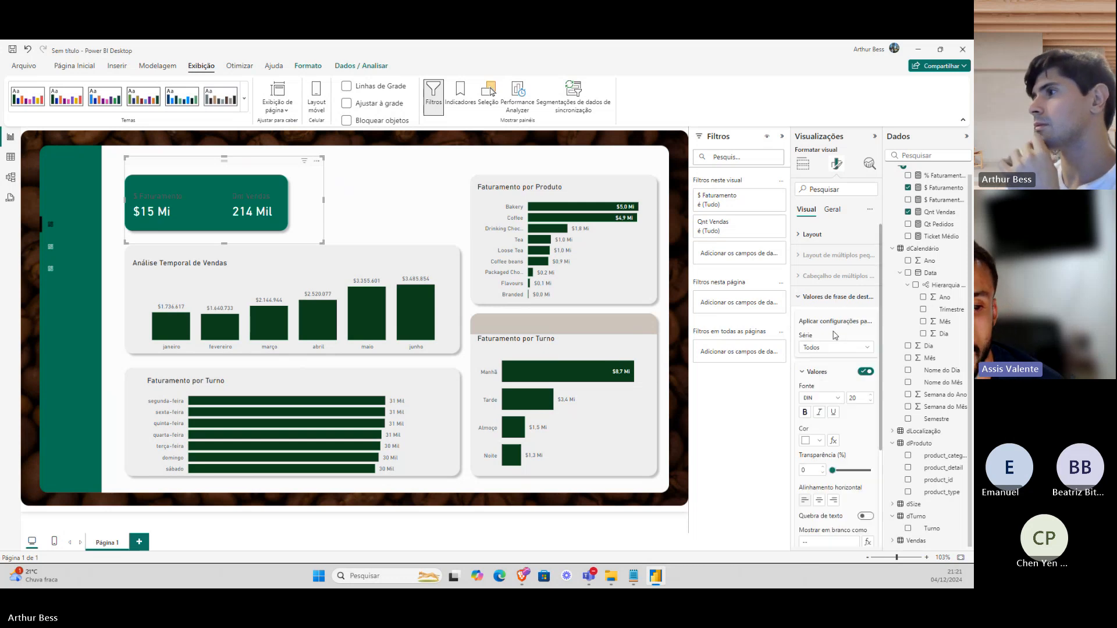
pyautogui.click(823, 373)
# Make the card labels white, then drag the card narrower and shorter.
pyautogui.click(821, 395)
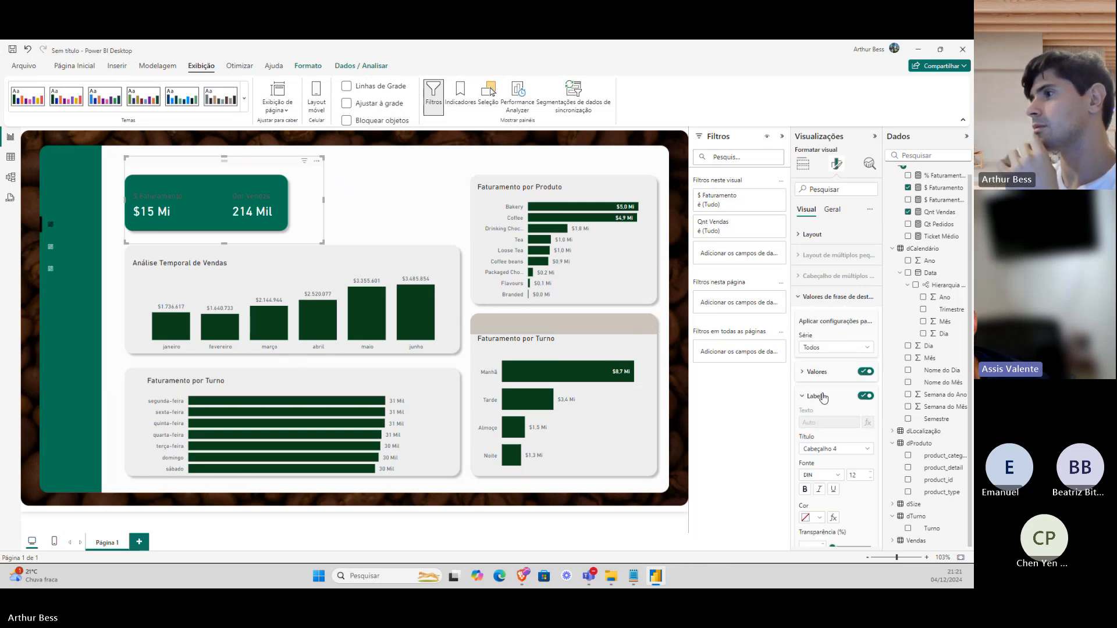
pyautogui.scroll(-2, 825, 421)
pyautogui.click(814, 416)
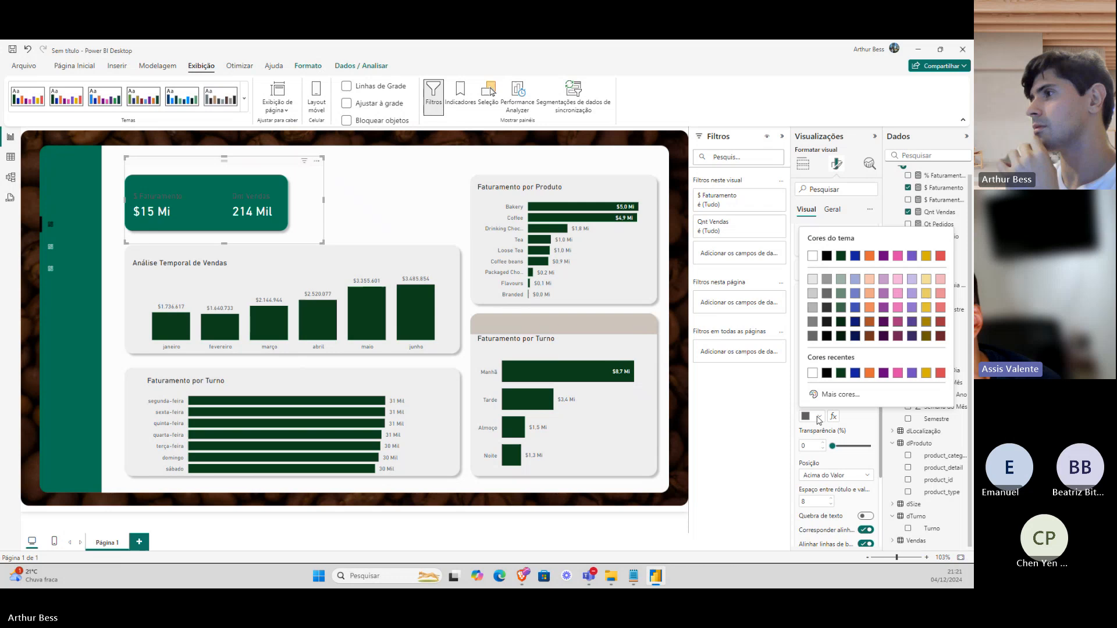
pyautogui.click(814, 375)
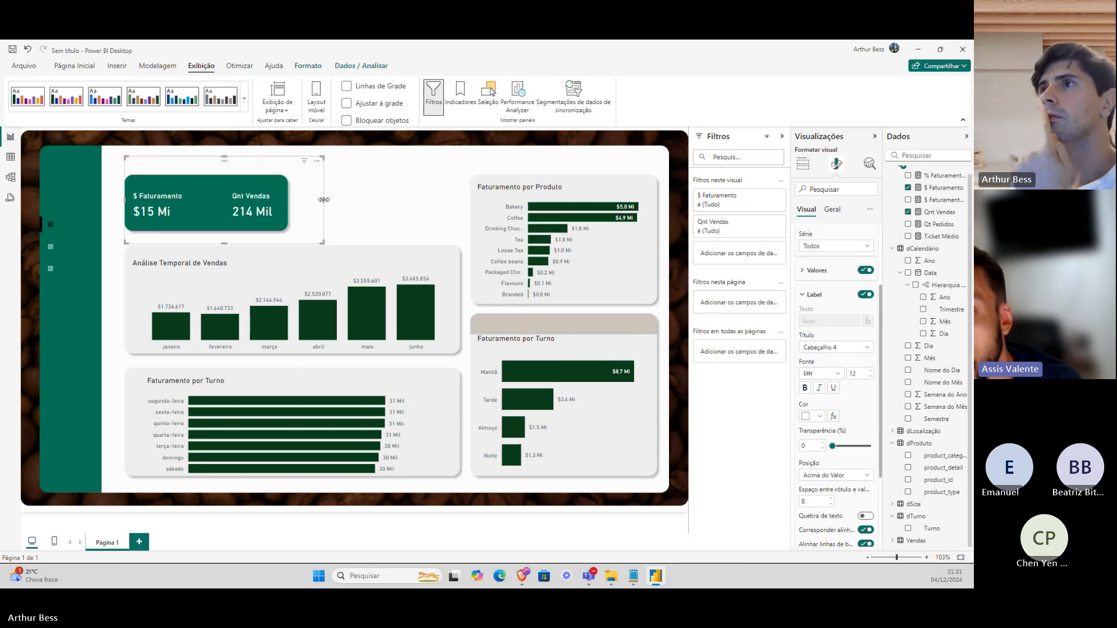
pyautogui.moveTo(323, 199); pyautogui.dragTo(294, 199)
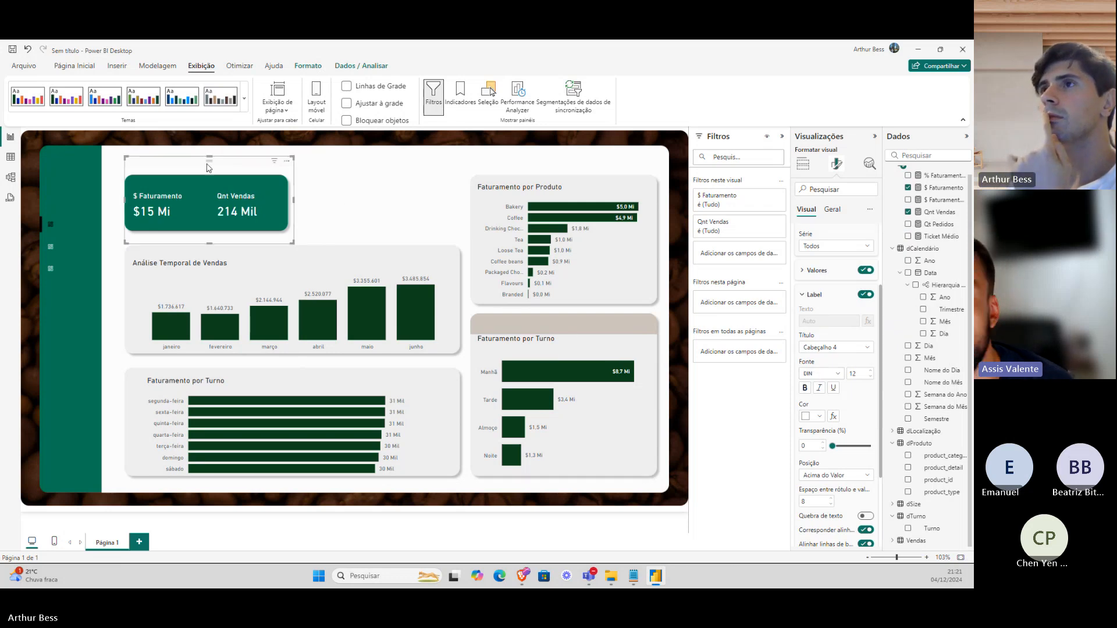
pyautogui.moveTo(209, 157); pyautogui.dragTo(216, 194)
pyautogui.click(364, 209)
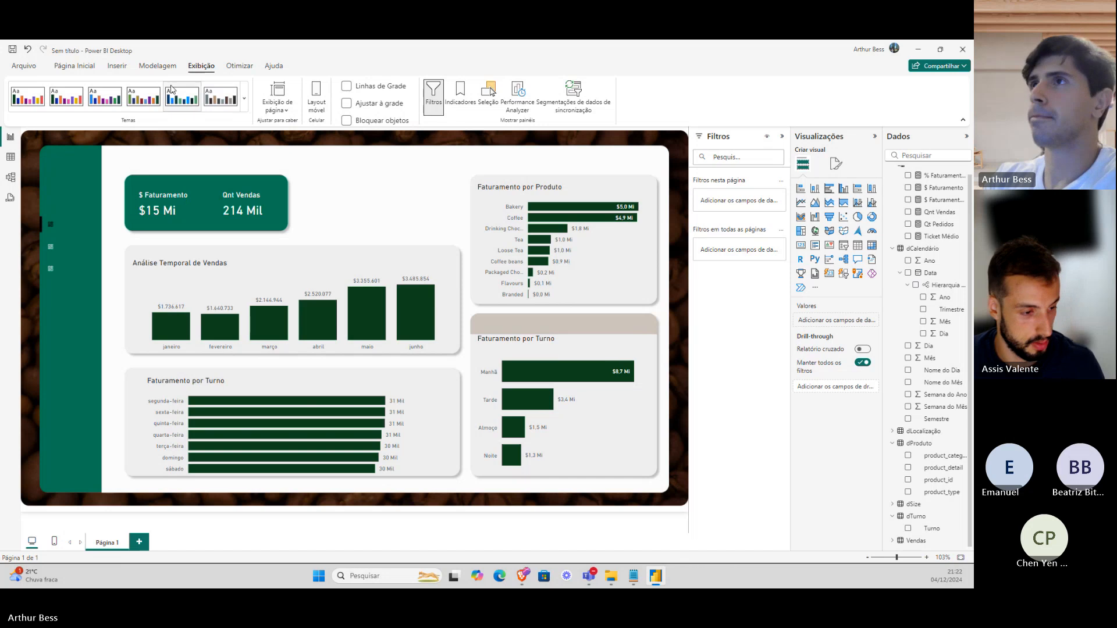
pyautogui.click(72, 68)
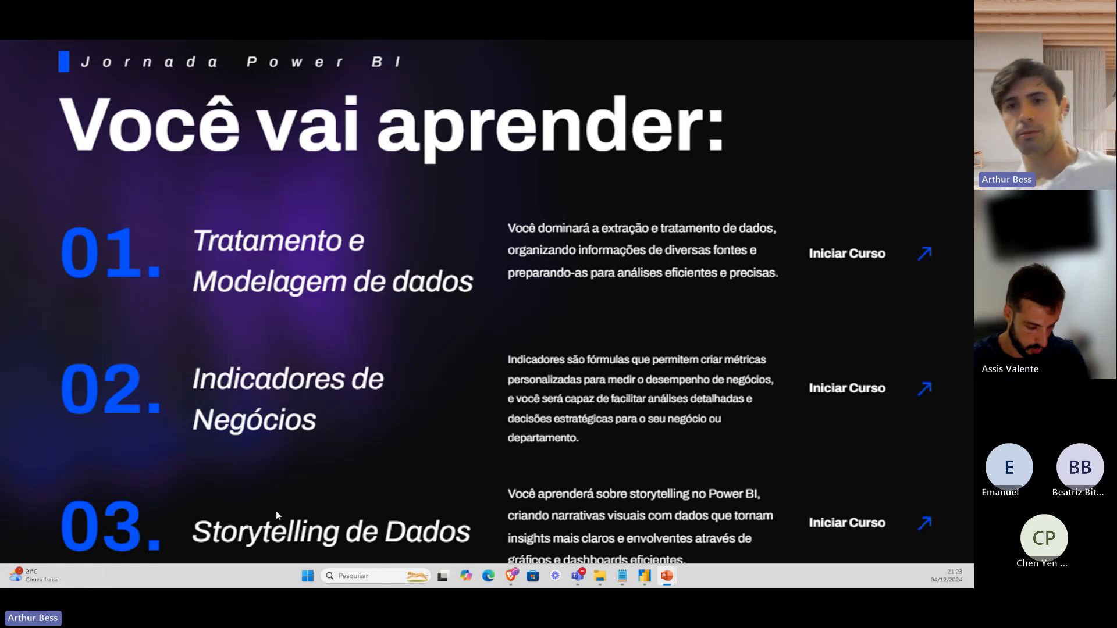
pyautogui.hotkey('alt', 'Tab')
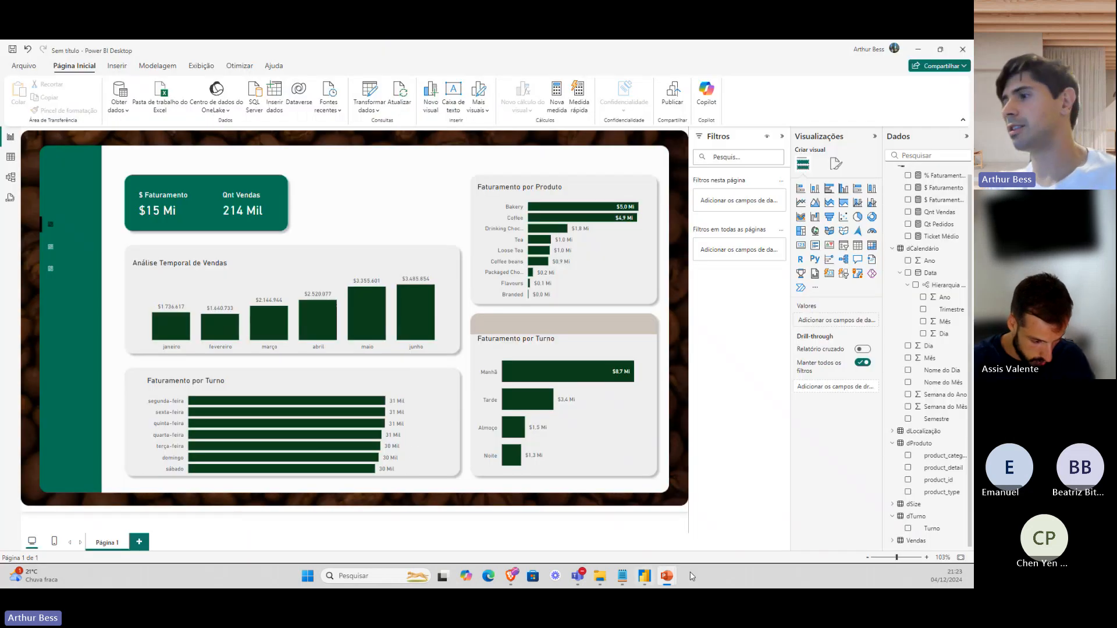